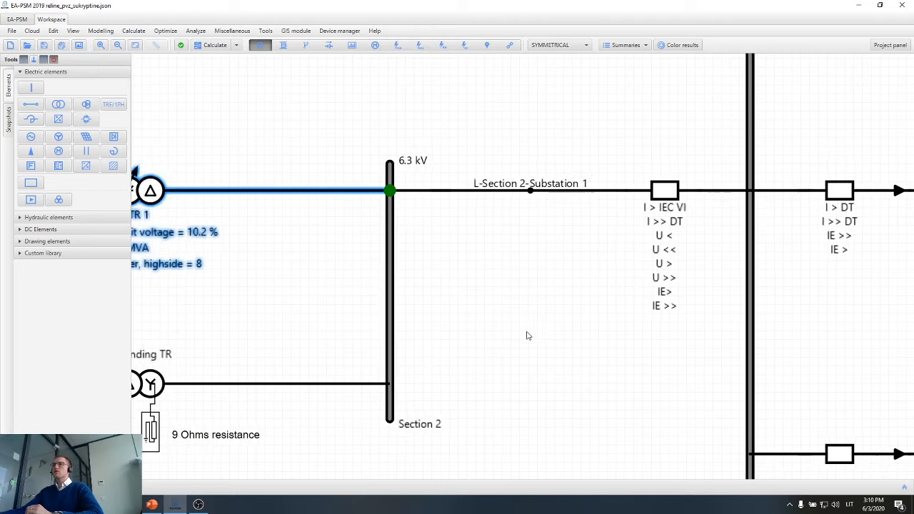
# Select the grounding transformer branch between Bus 18 and Section 2, including its resistor and resistance note.
pyautogui.scroll(-1, 590, 317)
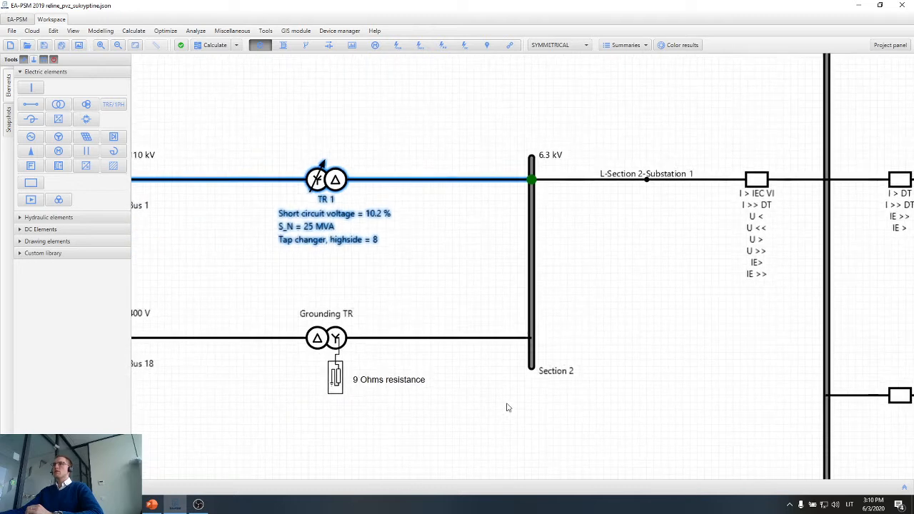
pyautogui.moveTo(416, 408); pyautogui.dragTo(530, 386)
pyautogui.scroll(1, 414, 307)
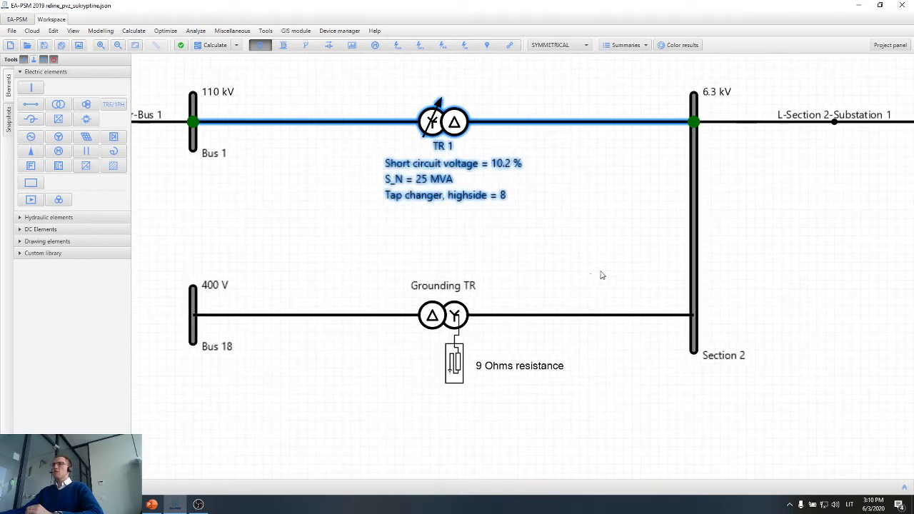
pyautogui.moveTo(600, 271); pyautogui.dragTo(184, 379)
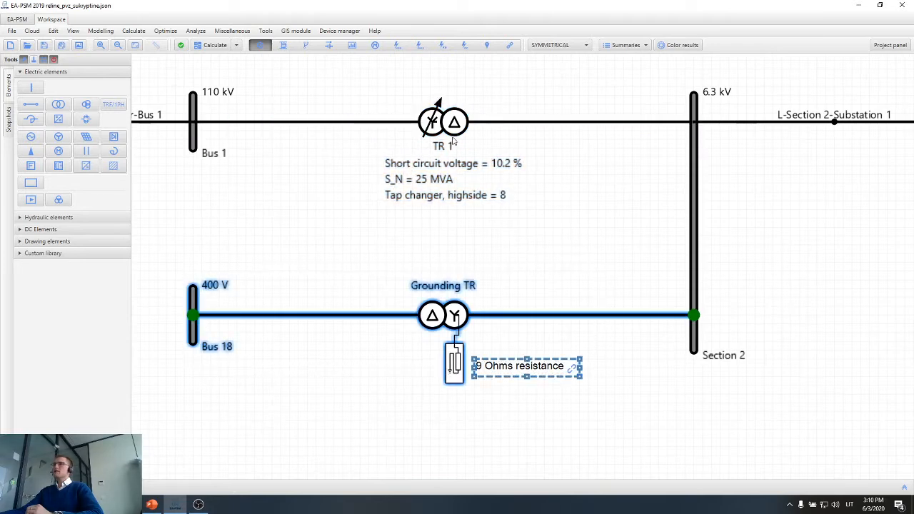
# Inspect transformer TR 1, and select only the Grounding TR branch to examine its neutral resistor.
pyautogui.scroll(2, 453, 140)
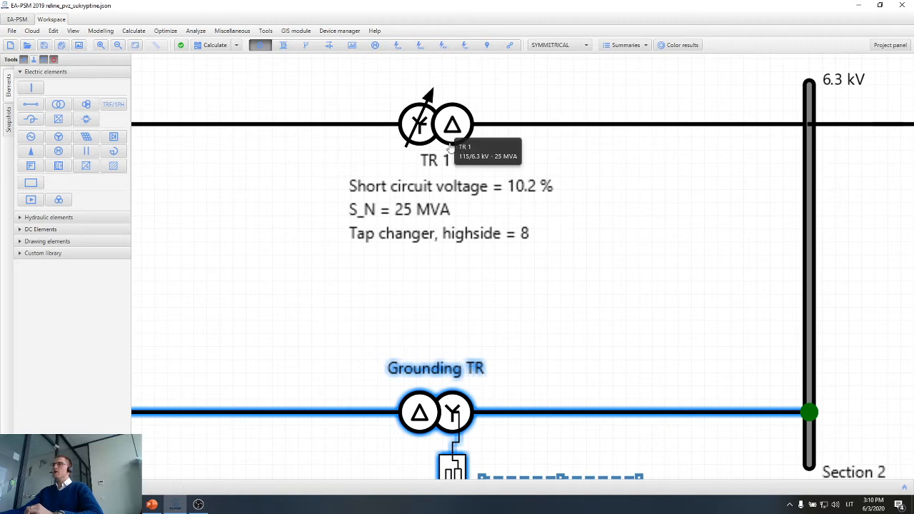
pyautogui.scroll(-1, 453, 146)
pyautogui.scroll(-1, 466, 250)
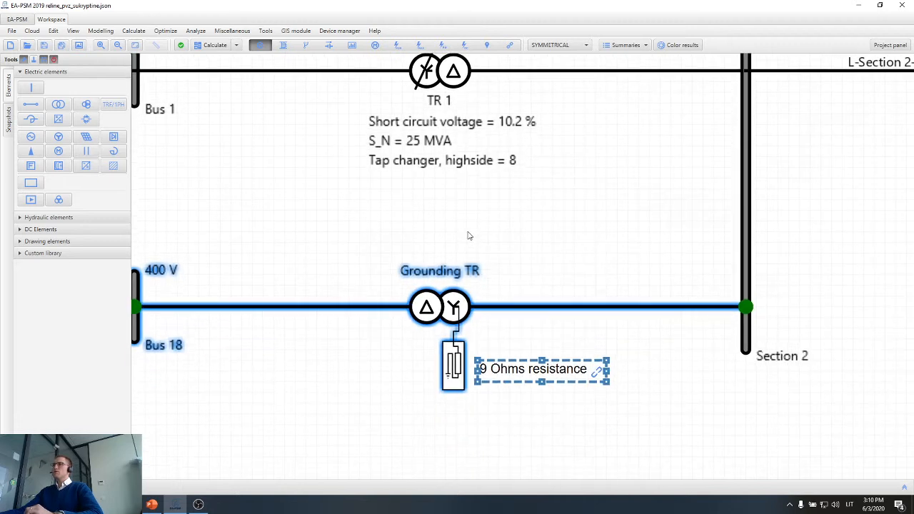
pyautogui.moveTo(500, 240); pyautogui.dragTo(509, 234)
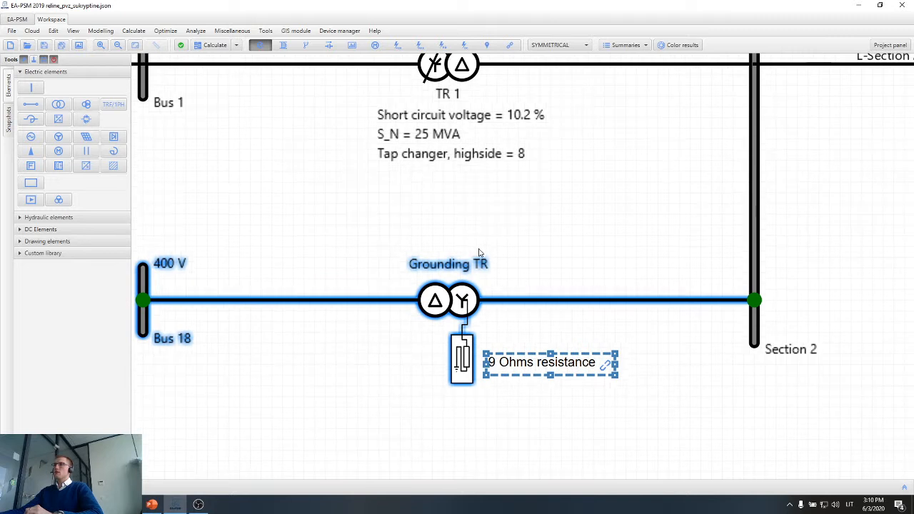
pyautogui.click(530, 325)
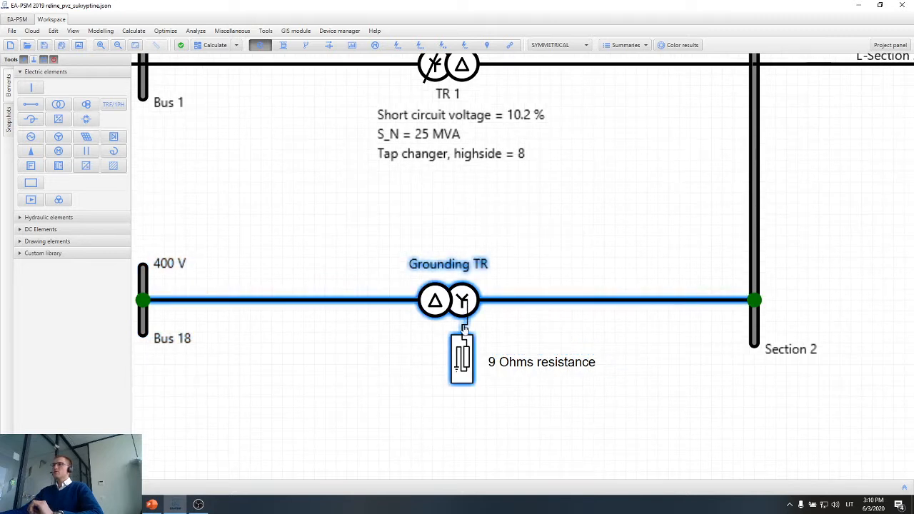
pyautogui.scroll(1, 472, 335)
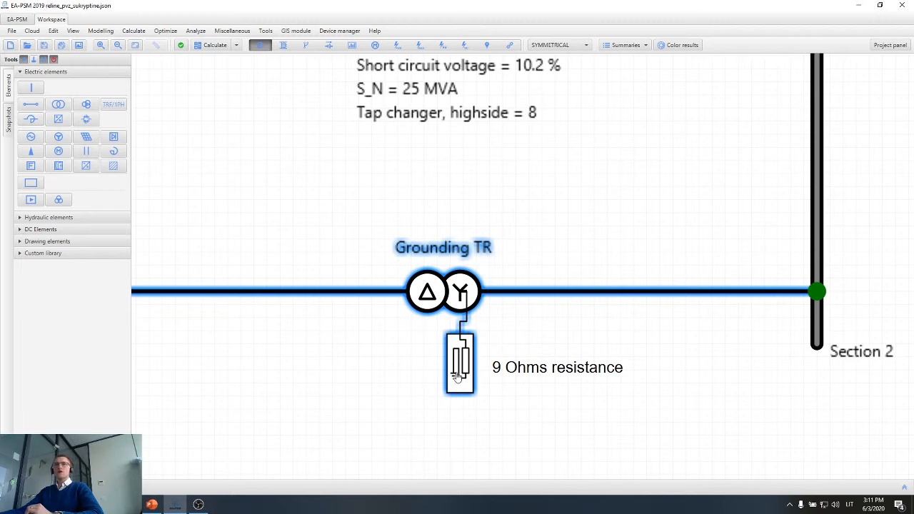
# Examine the protection functions listed under the relay on the line from Section 2 to Substation 1.
pyautogui.scroll(-2, 506, 364)
pyautogui.scroll(-1, 506, 363)
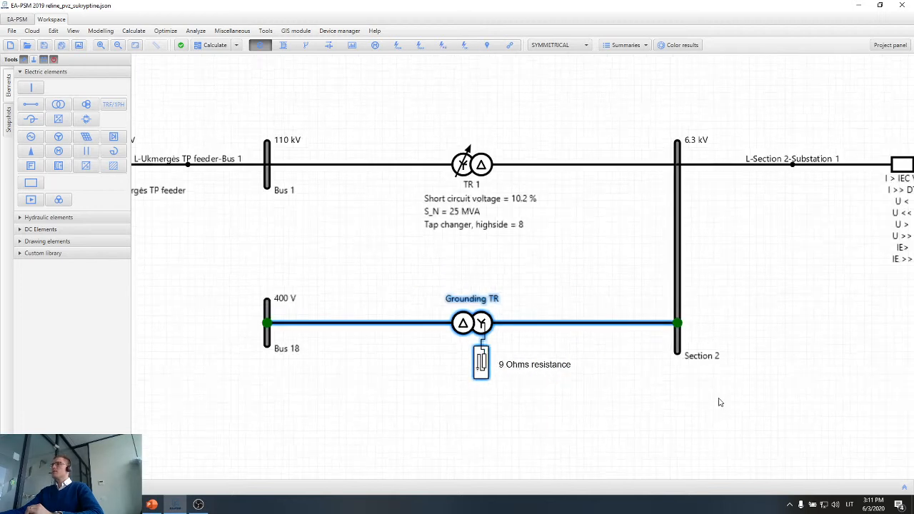
pyautogui.moveTo(799, 400); pyautogui.dragTo(625, 389)
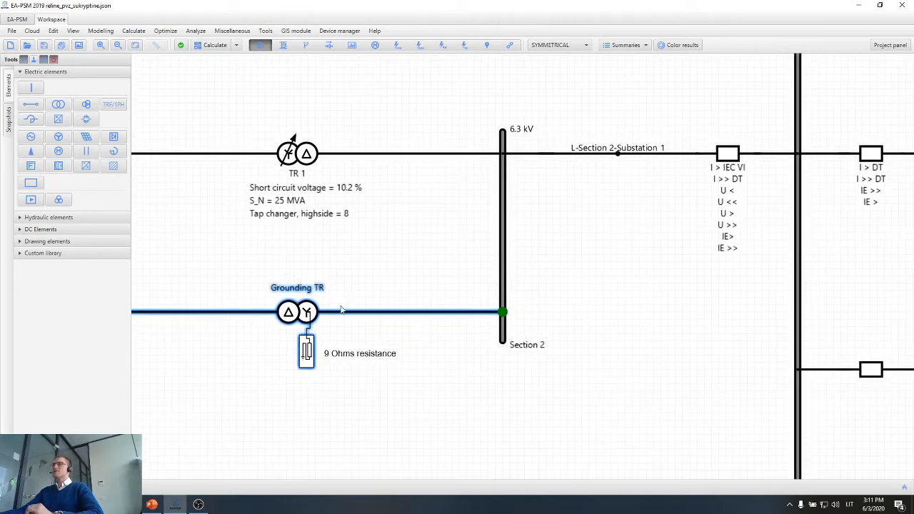
pyautogui.scroll(-1, 727, 396)
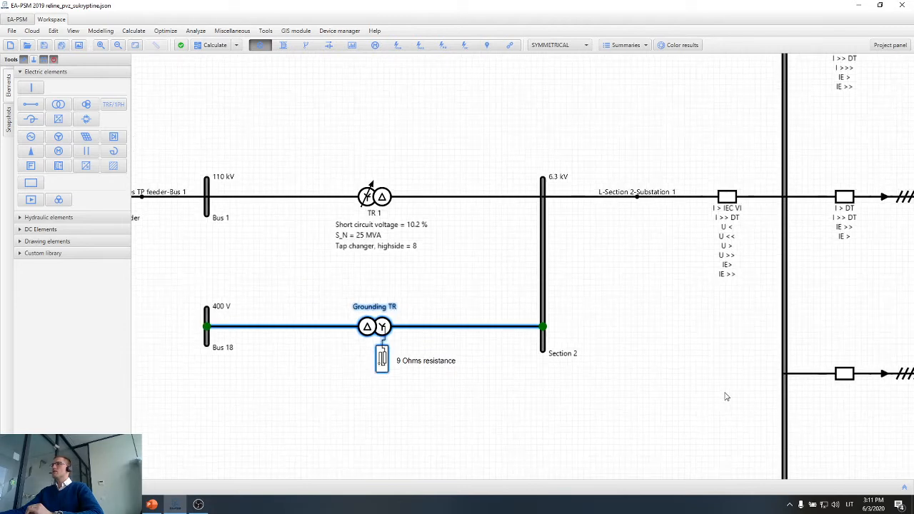
pyautogui.moveTo(664, 392); pyautogui.dragTo(539, 397)
pyautogui.scroll(1, 582, 205)
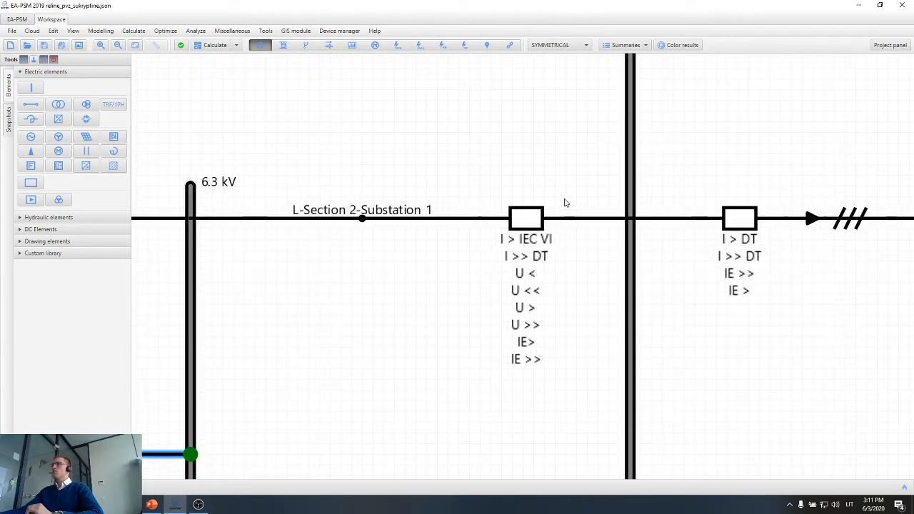
pyautogui.scroll(1, 541, 236)
pyautogui.scroll(1, 541, 237)
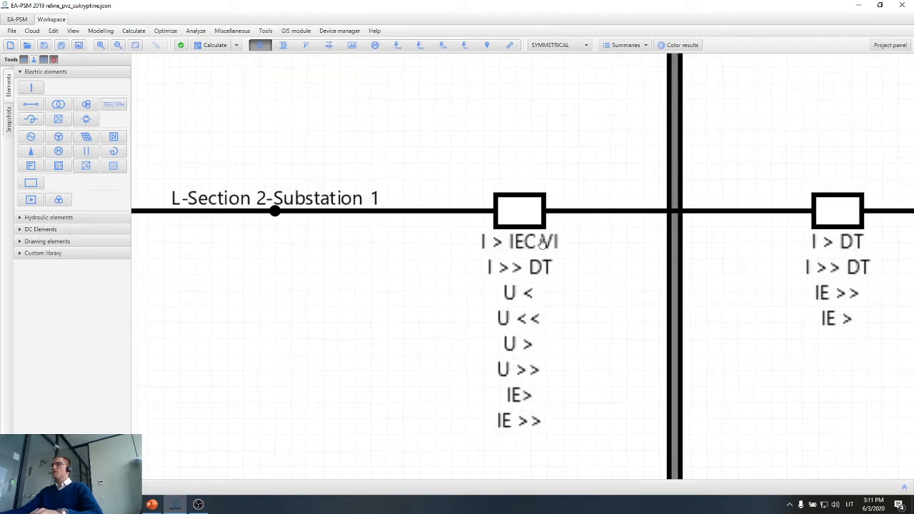
pyautogui.click(545, 245)
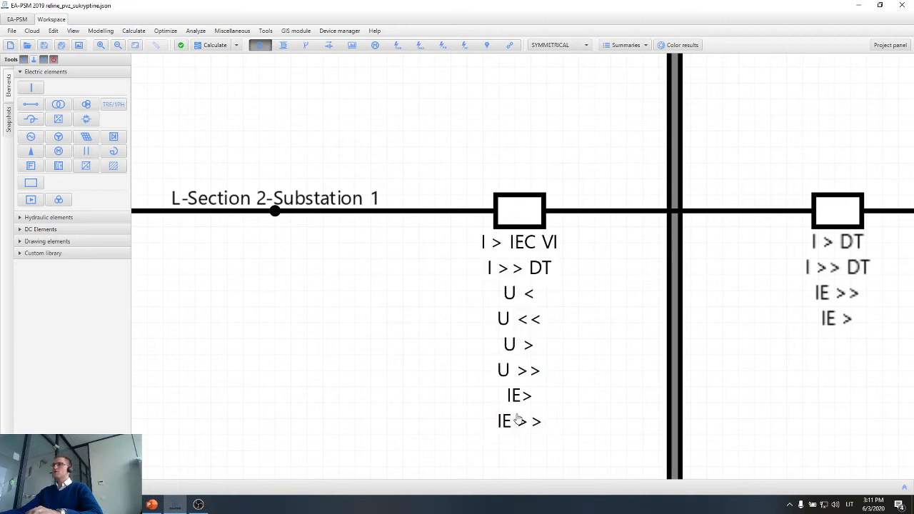
# Select the three cable feeders running from Substation 1 to Bus 4, Bus 5 and Bus 6.
pyautogui.scroll(-3, 514, 419)
pyautogui.scroll(-1, 513, 405)
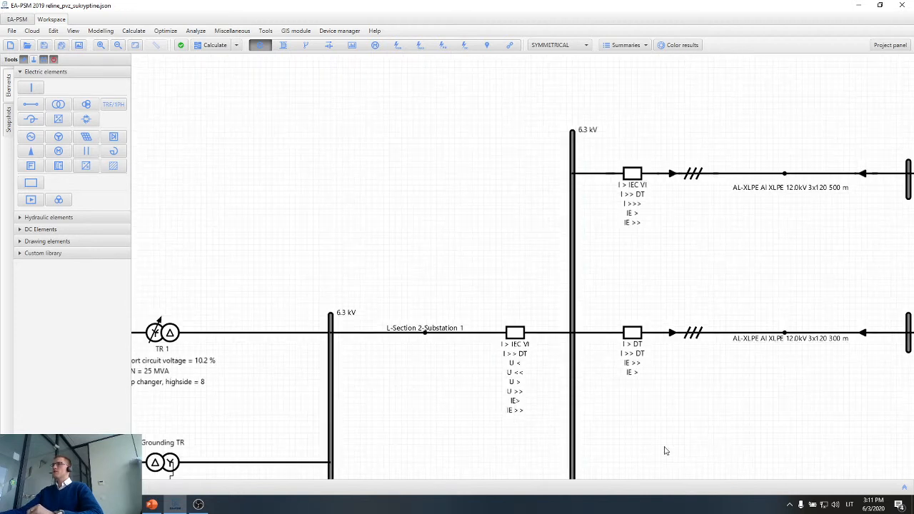
pyautogui.moveTo(682, 445); pyautogui.dragTo(510, 356)
pyautogui.moveTo(623, 353); pyautogui.dragTo(519, 373)
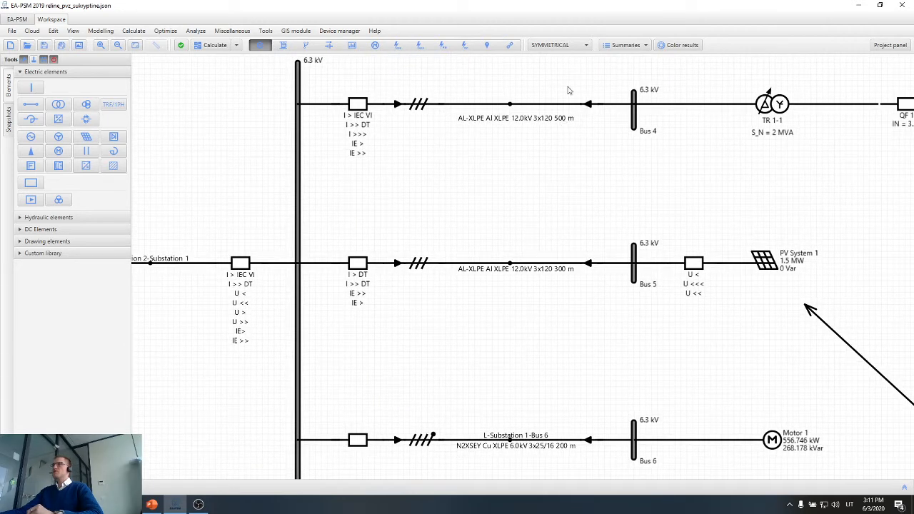
pyautogui.moveTo(568, 89); pyautogui.dragTo(451, 462)
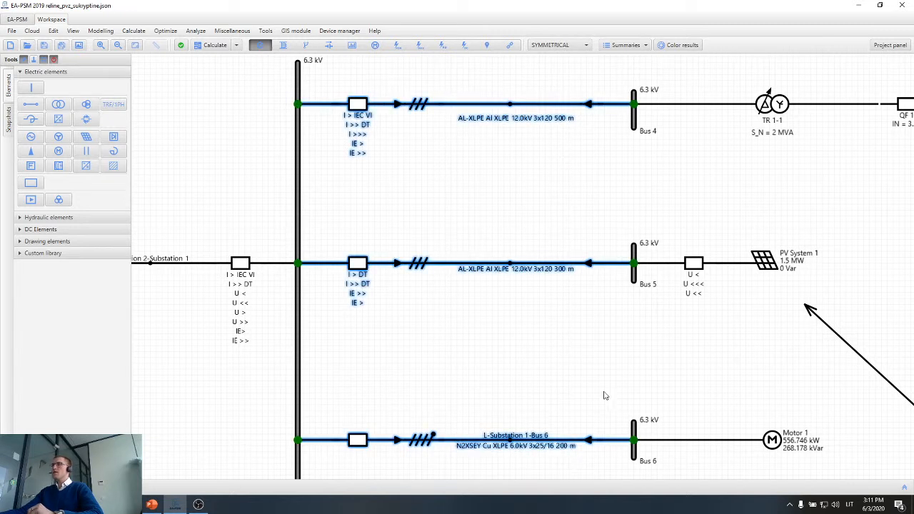
# Select Motor 1 at Bus 6 and inspect its power ratings.
pyautogui.moveTo(603, 395); pyautogui.dragTo(526, 347)
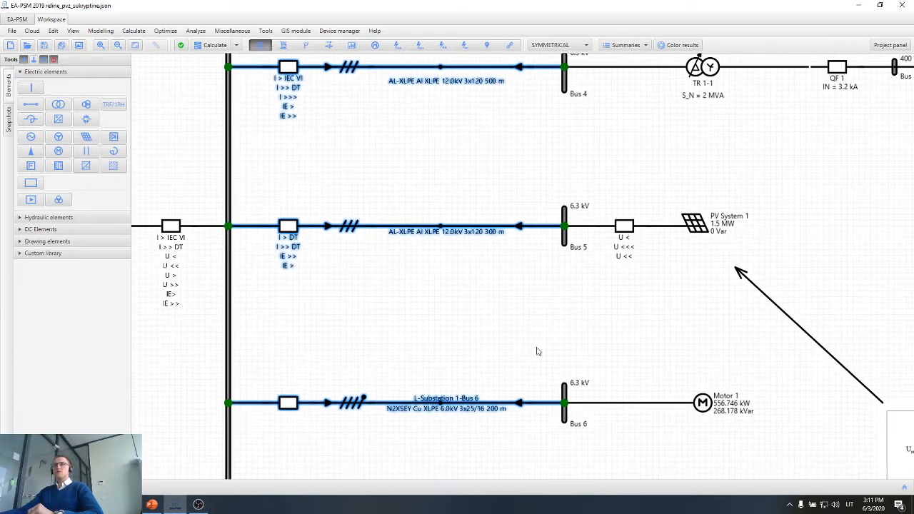
pyautogui.moveTo(628, 363); pyautogui.dragTo(474, 341)
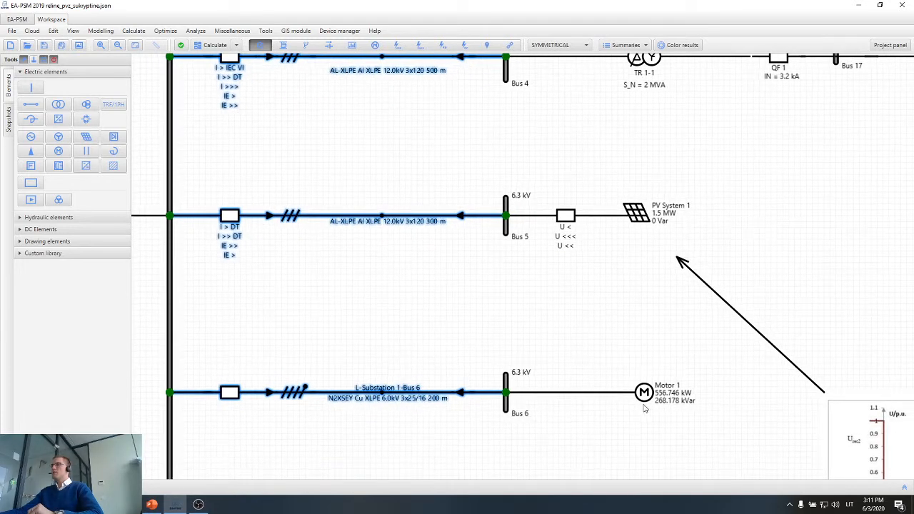
pyautogui.scroll(1, 672, 410)
pyautogui.scroll(2, 672, 404)
pyautogui.click(619, 383)
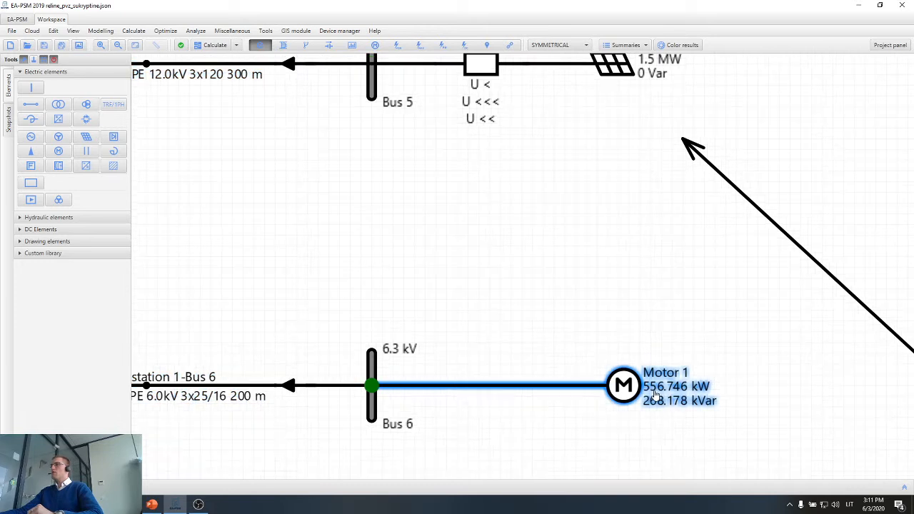
pyautogui.scroll(1, 620, 384)
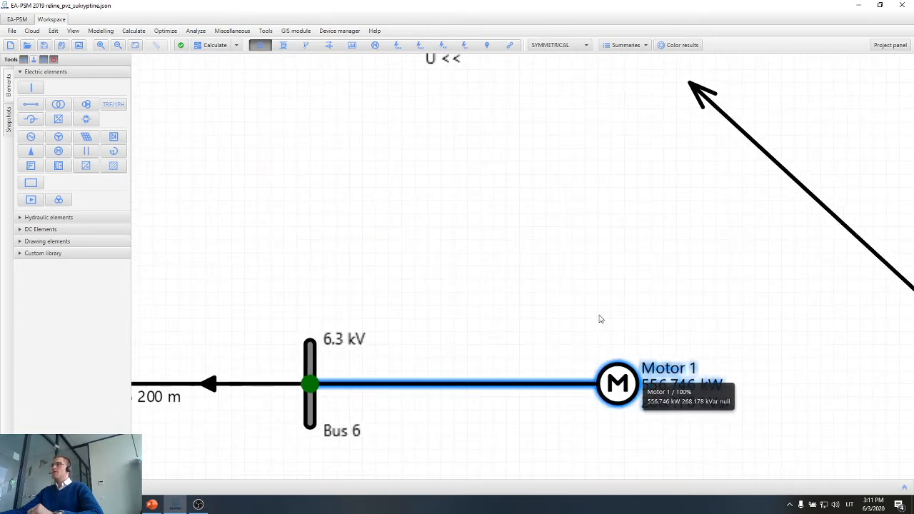
# Select PV System 1 at Bus 5 and inspect it with its undervoltage protection relay.
pyautogui.scroll(-1, 586, 289)
pyautogui.moveTo(584, 263); pyautogui.dragTo(624, 351)
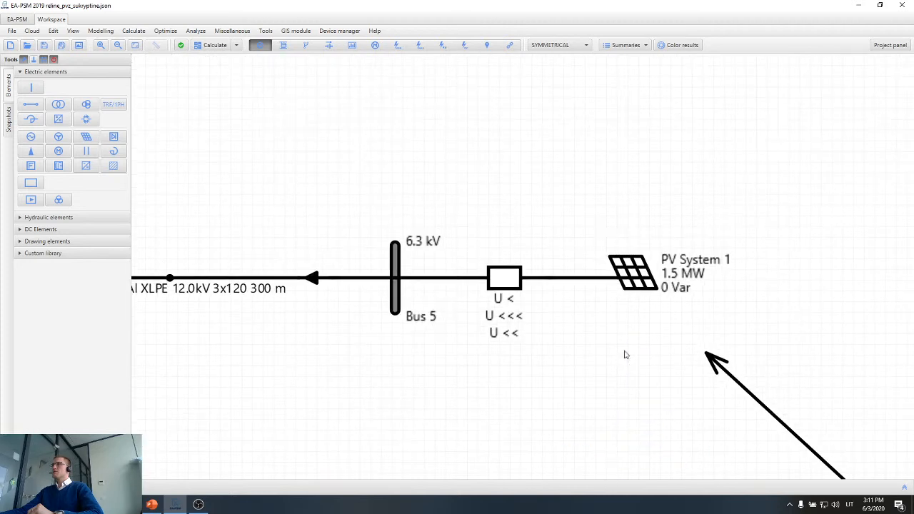
pyautogui.click(631, 283)
pyautogui.scroll(1, 631, 283)
pyautogui.scroll(-4, 655, 365)
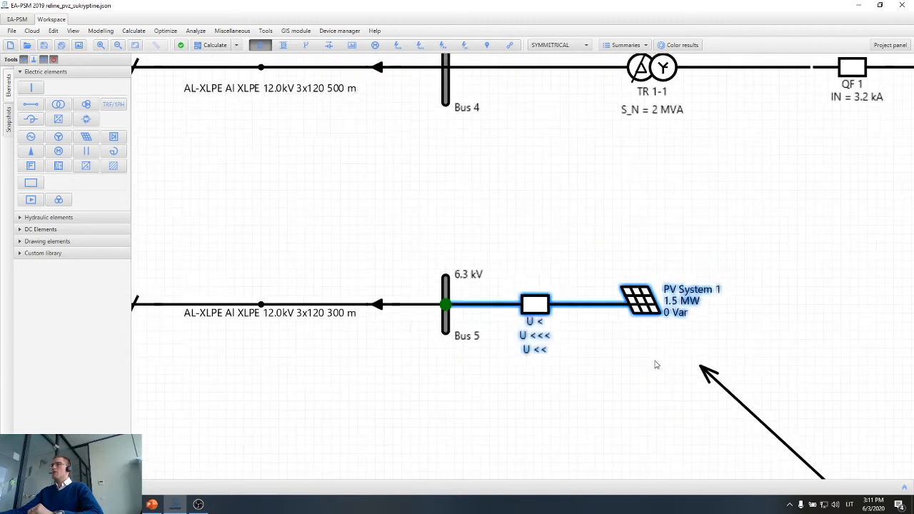
# Select transformer TR 1-1 between Bus 4 and Bus 17 and examine its rated power.
pyautogui.moveTo(651, 249); pyautogui.dragTo(483, 350)
pyautogui.scroll(2, 509, 263)
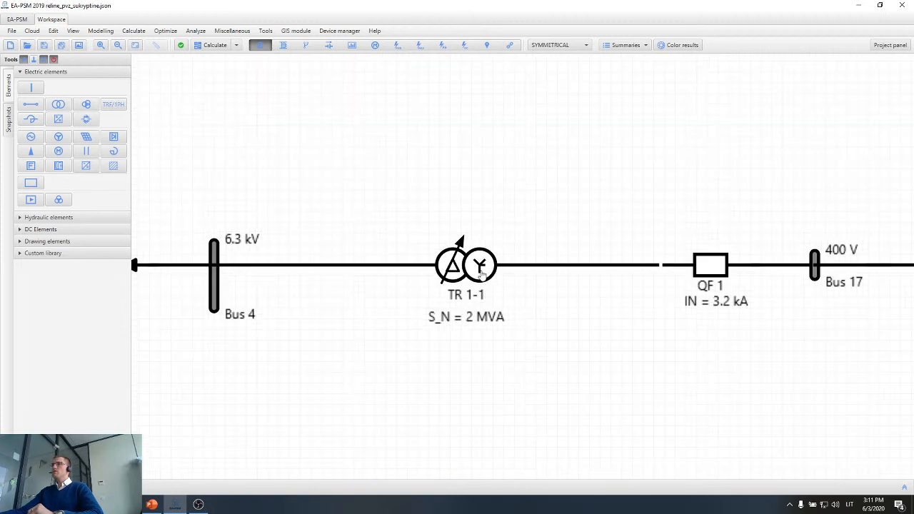
pyautogui.click(498, 319)
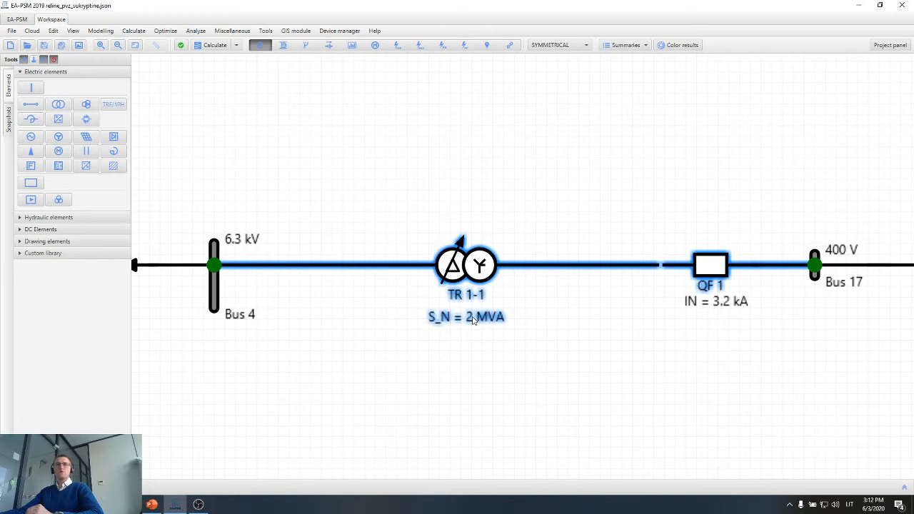
pyautogui.scroll(-3, 466, 326)
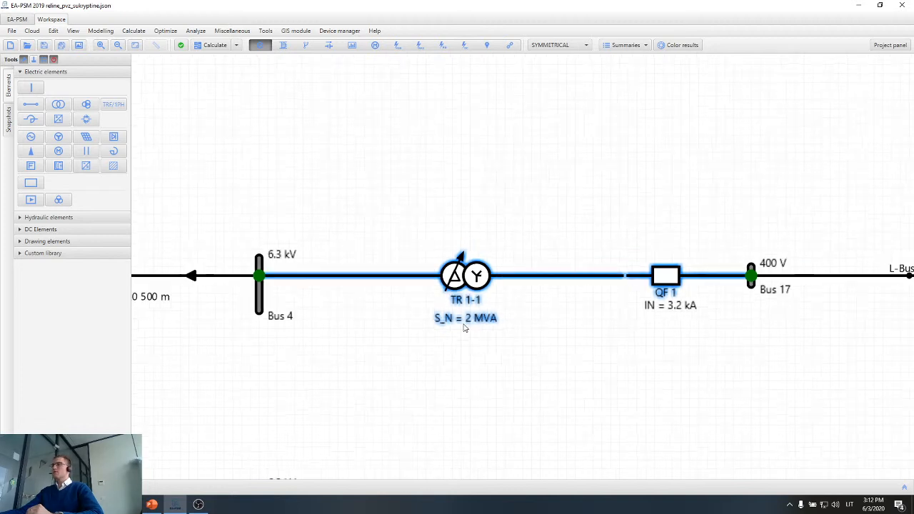
# Inspect circuit breaker QF 1 and the low-voltage Bus 17 behind transformer TR 1-1.
pyautogui.moveTo(663, 369); pyautogui.dragTo(601, 356)
pyautogui.click(610, 314)
pyautogui.scroll(4, 603, 270)
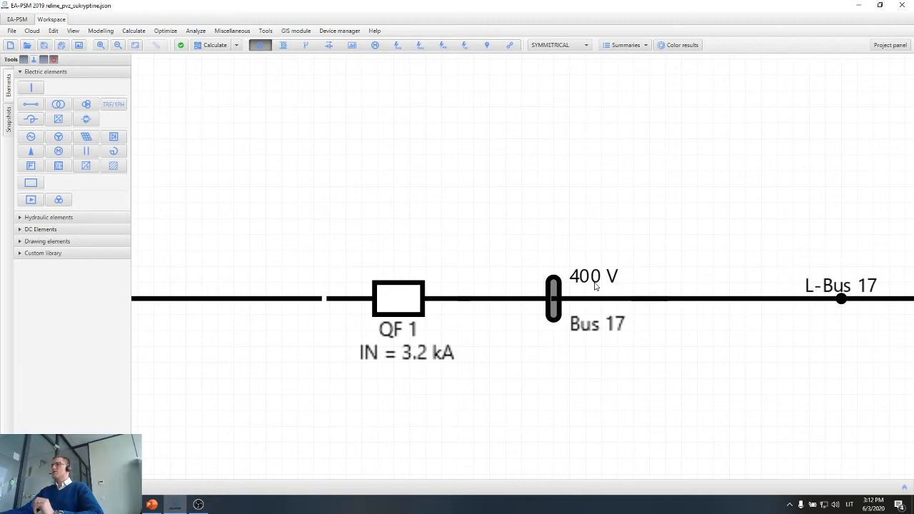
# Select the network from the supply feeder up to the 400 V Bus 7, including all Substation 1 feeders.
pyautogui.scroll(-5, 592, 288)
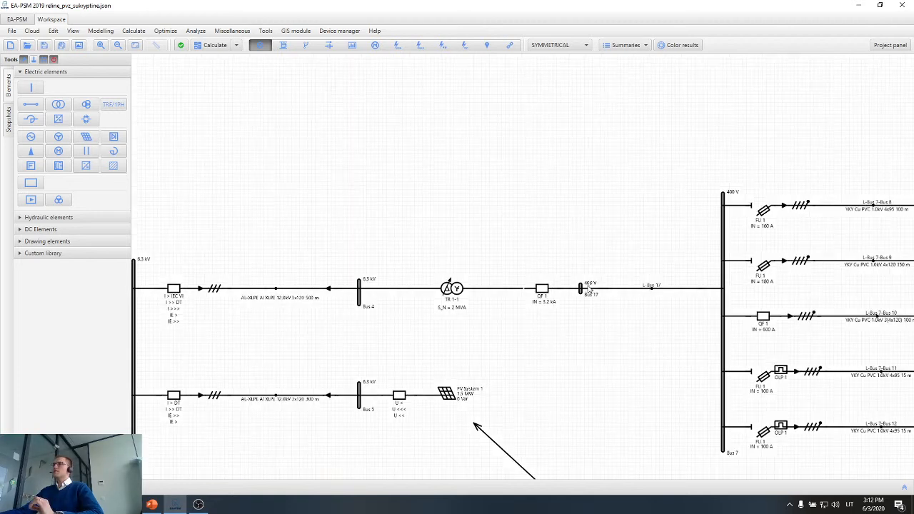
pyautogui.moveTo(579, 357); pyautogui.dragTo(701, 294)
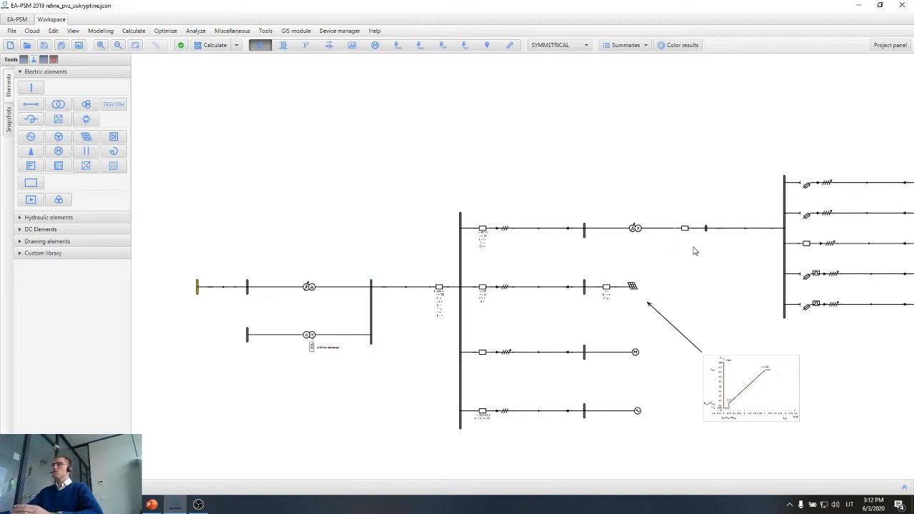
pyautogui.moveTo(747, 212); pyautogui.dragTo(168, 430)
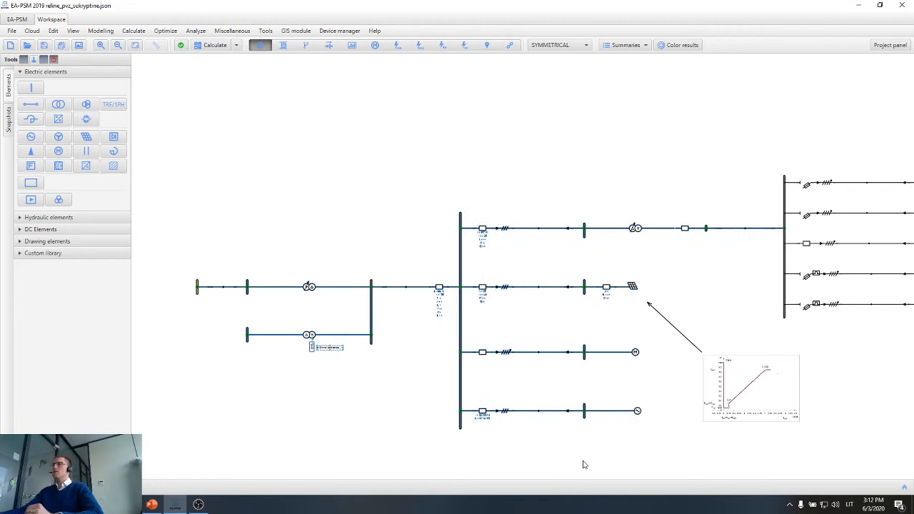
# Select the five outgoing 400 V feeders of Bus 7, with their fuses and circuit breaker.
pyautogui.moveTo(638, 459); pyautogui.dragTo(363, 457)
pyautogui.moveTo(637, 382); pyautogui.dragTo(547, 406)
pyautogui.scroll(3, 554, 241)
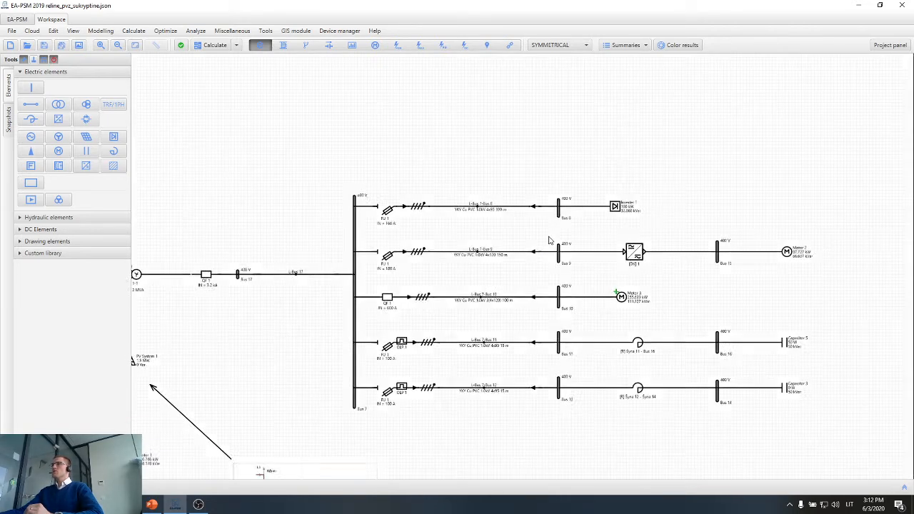
pyautogui.moveTo(490, 244); pyautogui.dragTo(446, 187)
pyautogui.scroll(1, 418, 234)
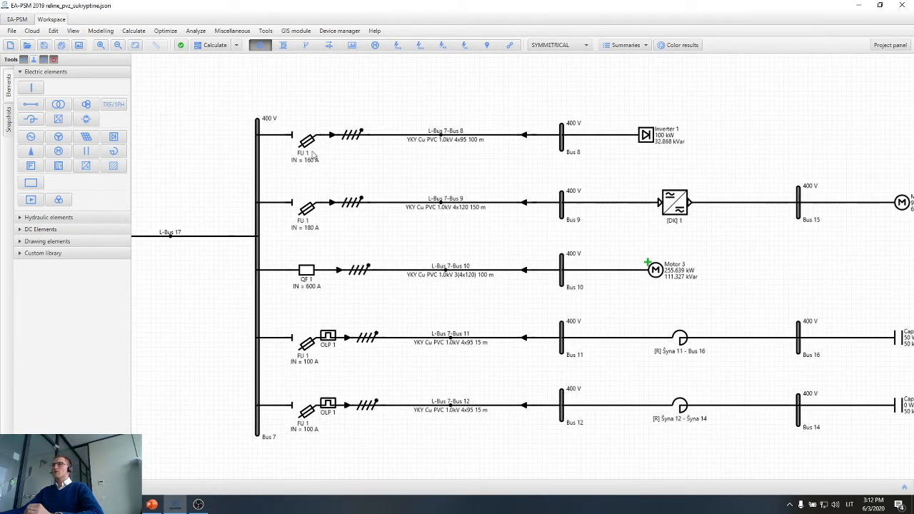
pyautogui.moveTo(326, 109); pyautogui.dragTo(294, 437)
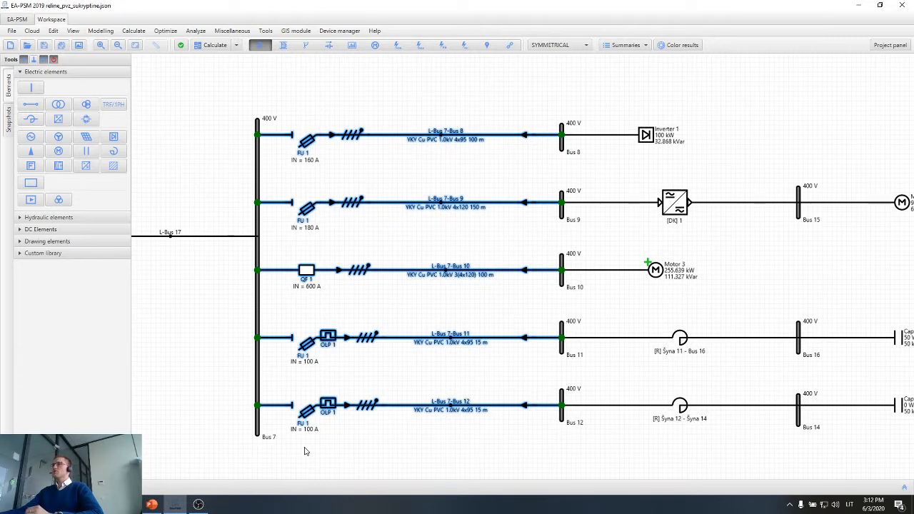
# Select Inverter 1 on Bus 8 and examine its active and reactive power.
pyautogui.moveTo(743, 291); pyautogui.dragTo(543, 298)
pyautogui.click(548, 276)
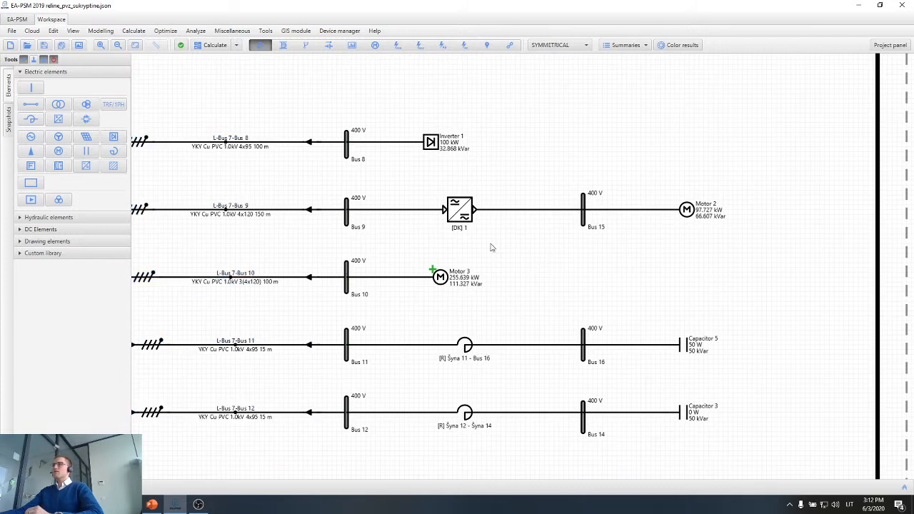
pyautogui.scroll(2, 447, 124)
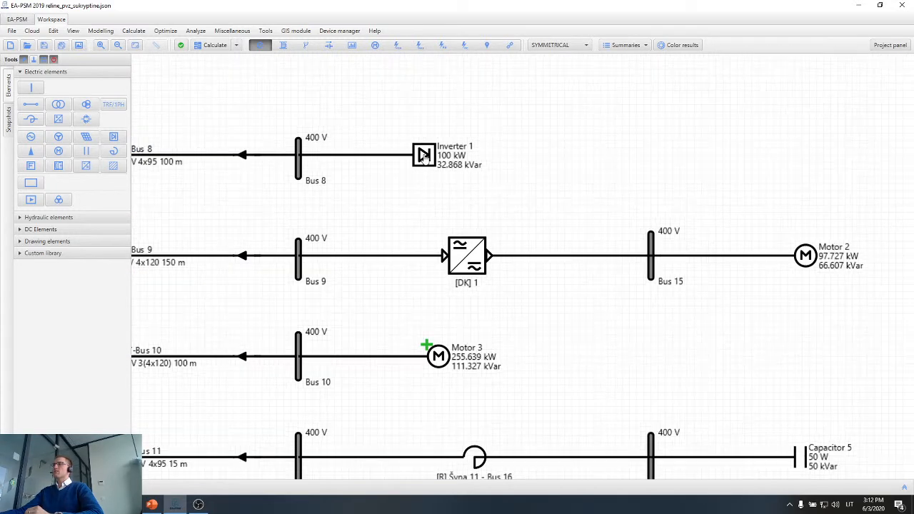
pyautogui.click(437, 157)
pyautogui.scroll(2, 436, 158)
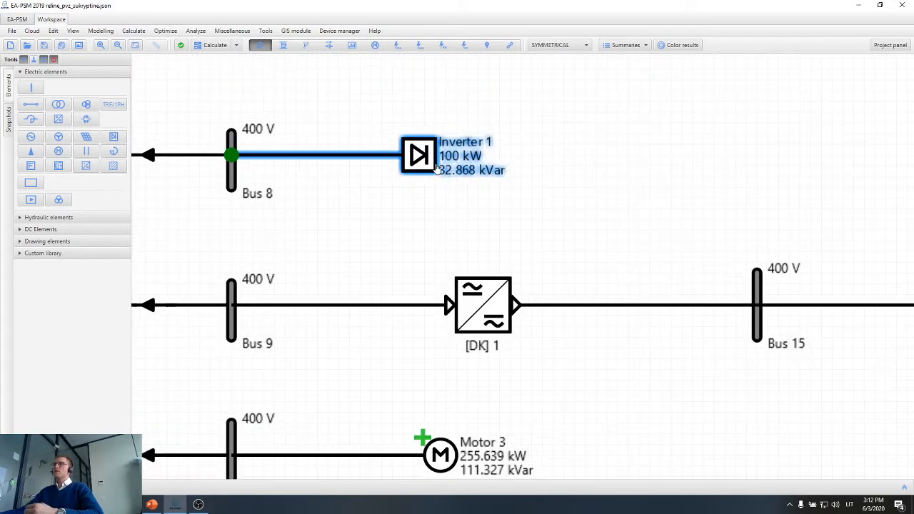
pyautogui.moveTo(437, 167)
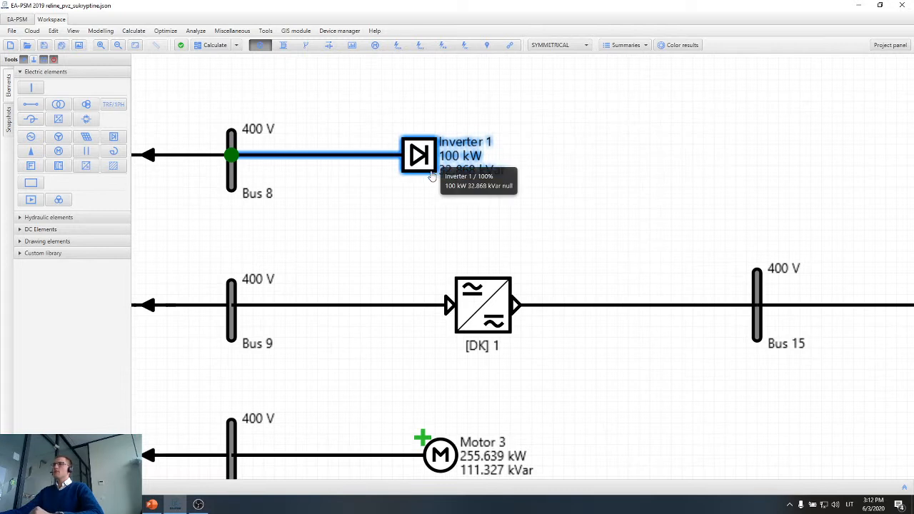
# Select the Motor 2 branch behind Bus 9 with converter [DK] 1 and Bus 15, and separately Motor 3 on Bus 10.
pyautogui.scroll(-2, 435, 182)
pyautogui.moveTo(605, 323); pyautogui.dragTo(503, 293)
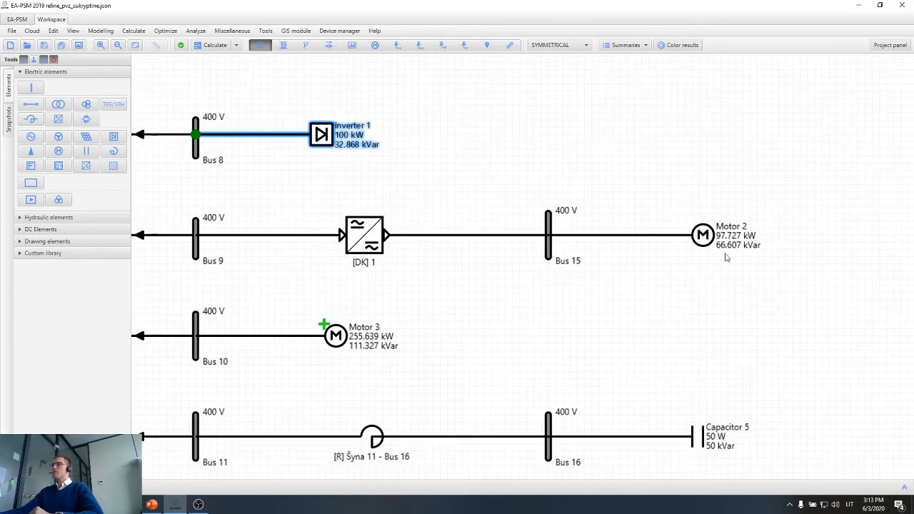
pyautogui.moveTo(783, 205); pyautogui.dragTo(241, 261)
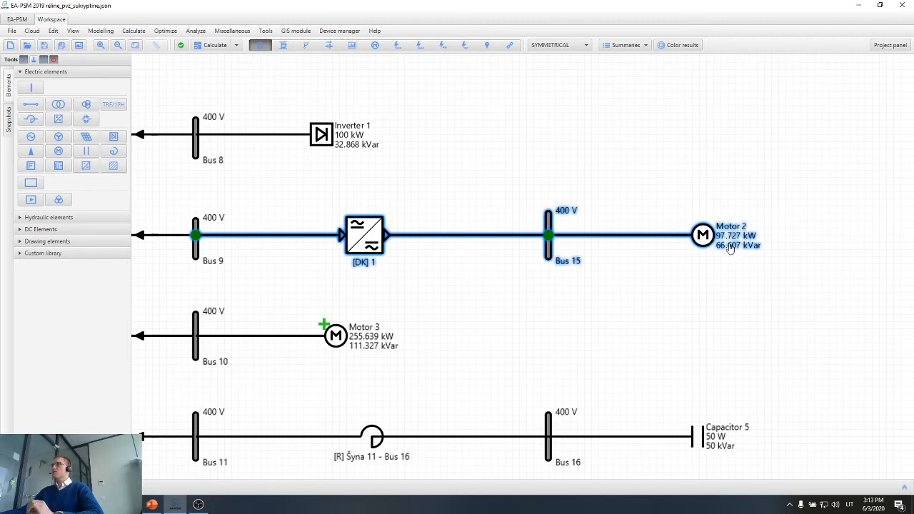
pyautogui.click(664, 302)
pyautogui.moveTo(509, 370); pyautogui.dragTo(682, 267)
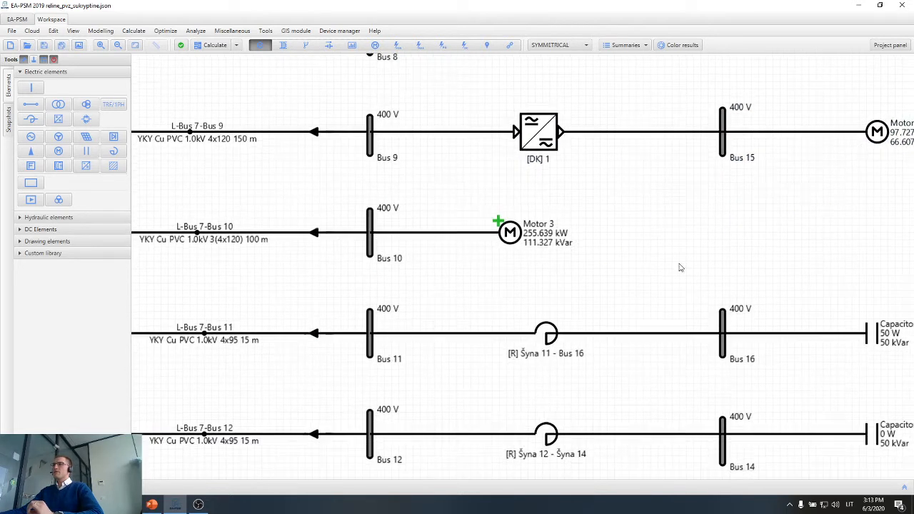
pyautogui.click(519, 245)
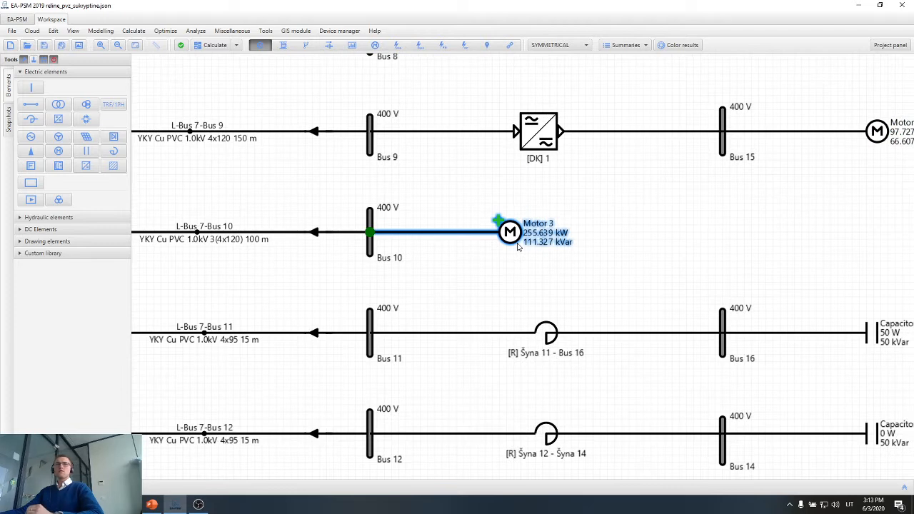
# Select the reactor between Bus 11 and Bus 16 together with Capacitor 5, examine the branch, and clear the selection.
pyautogui.scroll(-1, 519, 247)
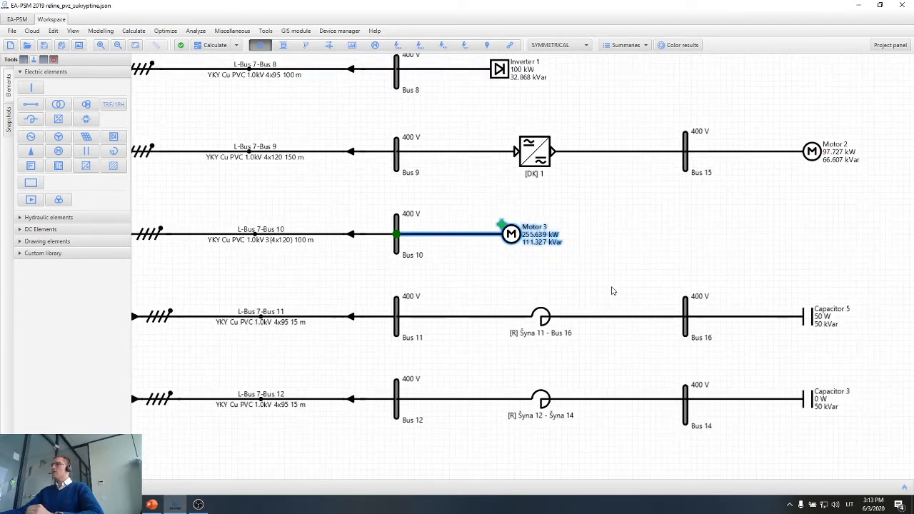
pyautogui.moveTo(614, 291); pyautogui.dragTo(536, 243)
pyautogui.moveTo(789, 255); pyautogui.dragTo(410, 282)
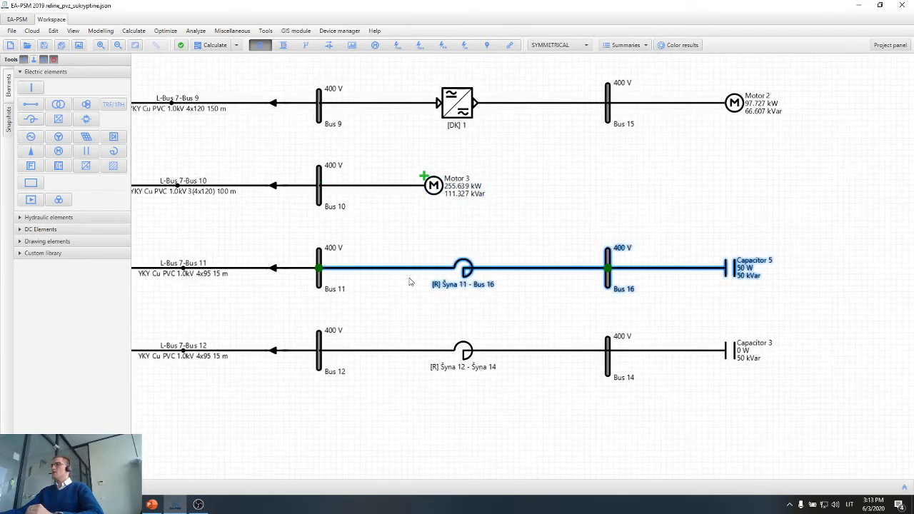
pyautogui.moveTo(553, 322); pyautogui.dragTo(506, 293)
pyautogui.scroll(1, 491, 285)
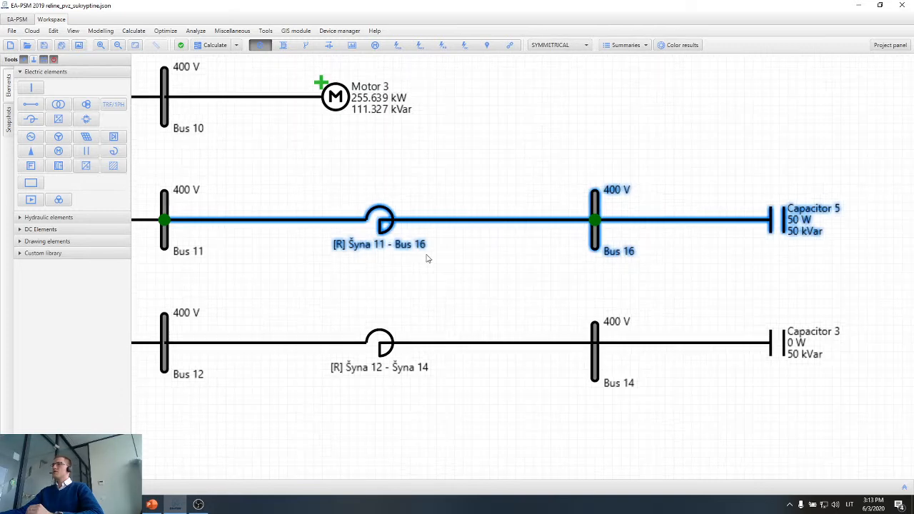
pyautogui.click(390, 282)
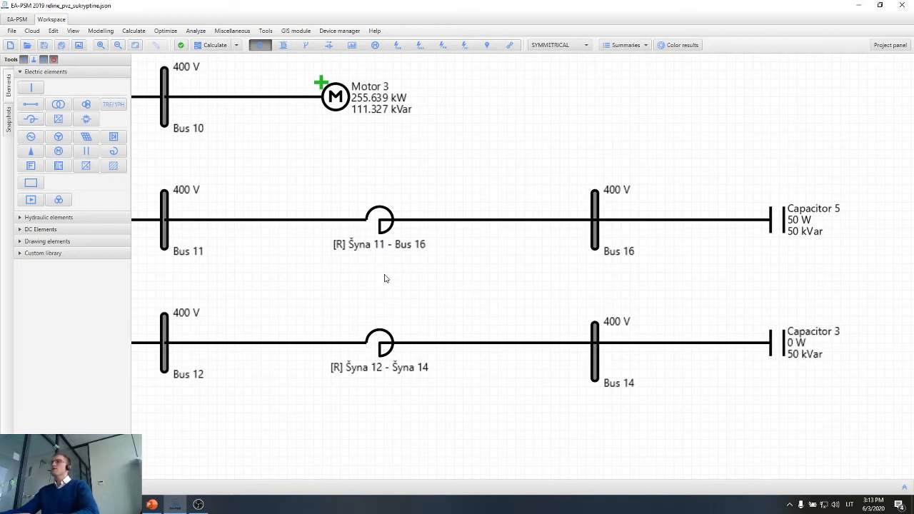
# Calculate the short circuits at the 400 V Bus 10 that supplies Motor 3.
pyautogui.scroll(-6, 386, 276)
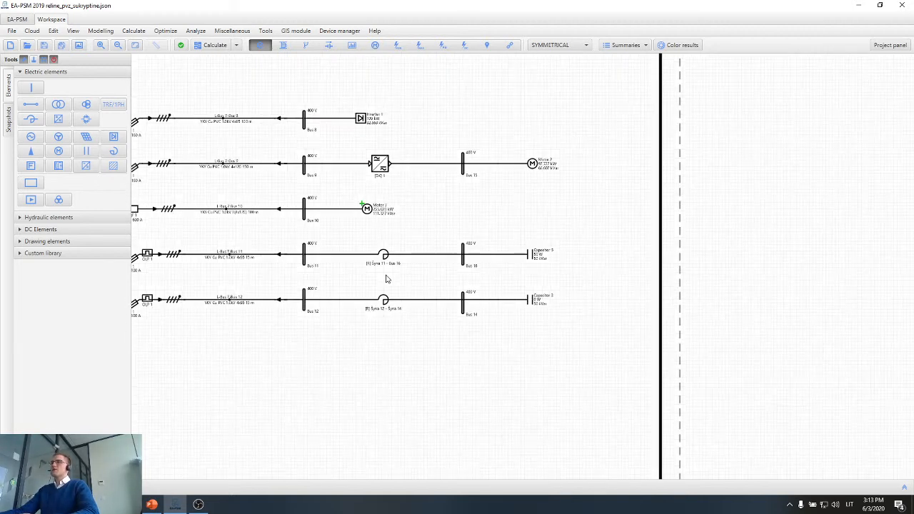
pyautogui.moveTo(370, 355); pyautogui.dragTo(690, 337)
pyautogui.scroll(-2, 632, 374)
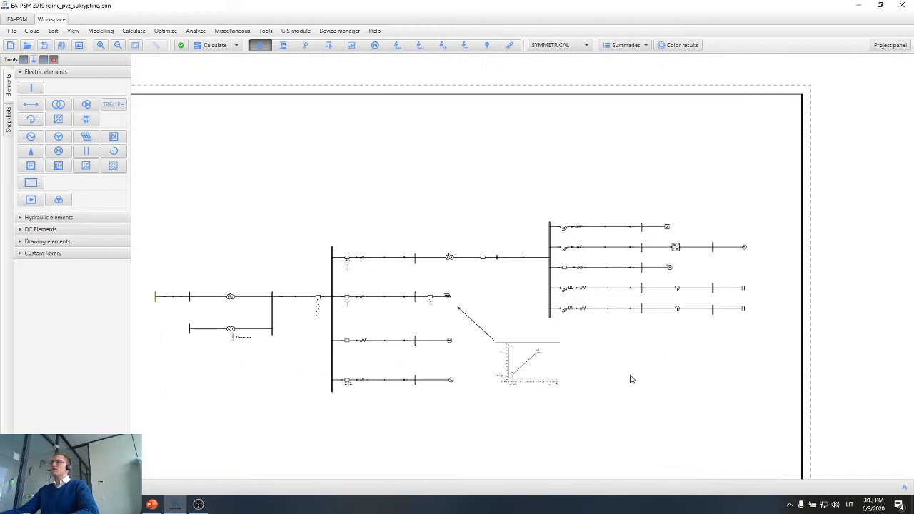
pyautogui.moveTo(631, 376); pyautogui.dragTo(664, 333)
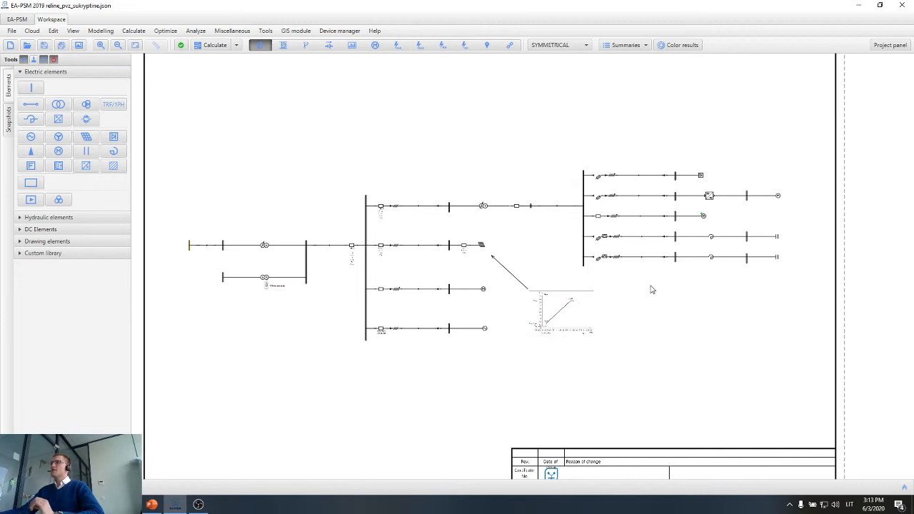
pyautogui.moveTo(640, 288); pyautogui.dragTo(525, 302)
pyautogui.scroll(1, 568, 244)
pyautogui.scroll(1, 564, 237)
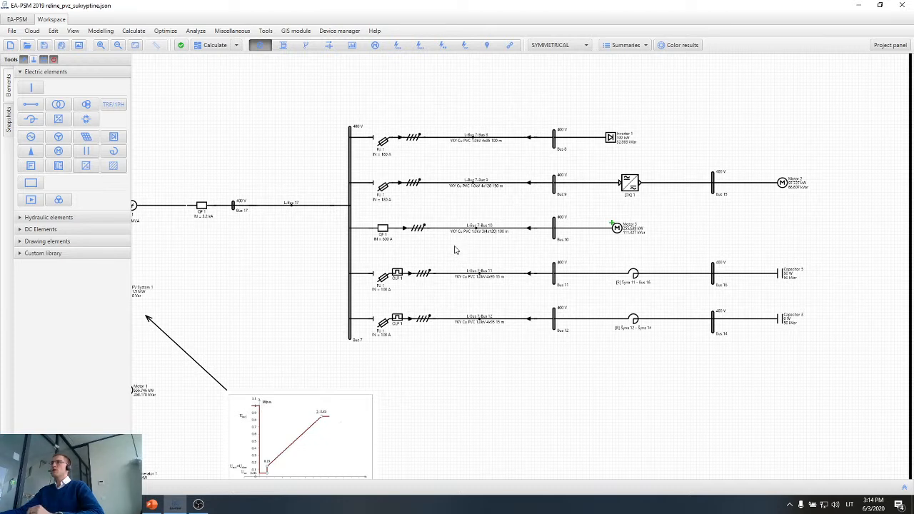
pyautogui.scroll(2, 456, 255)
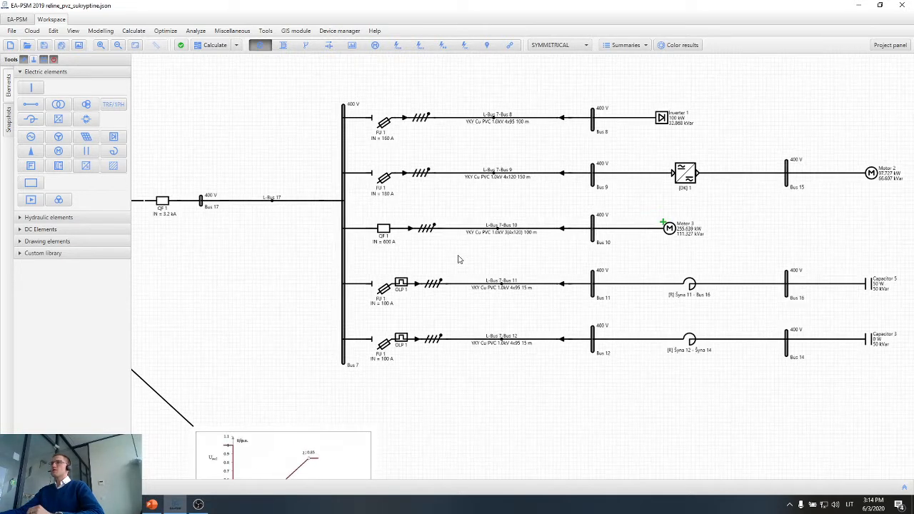
pyautogui.scroll(1, 459, 260)
pyautogui.click(398, 47)
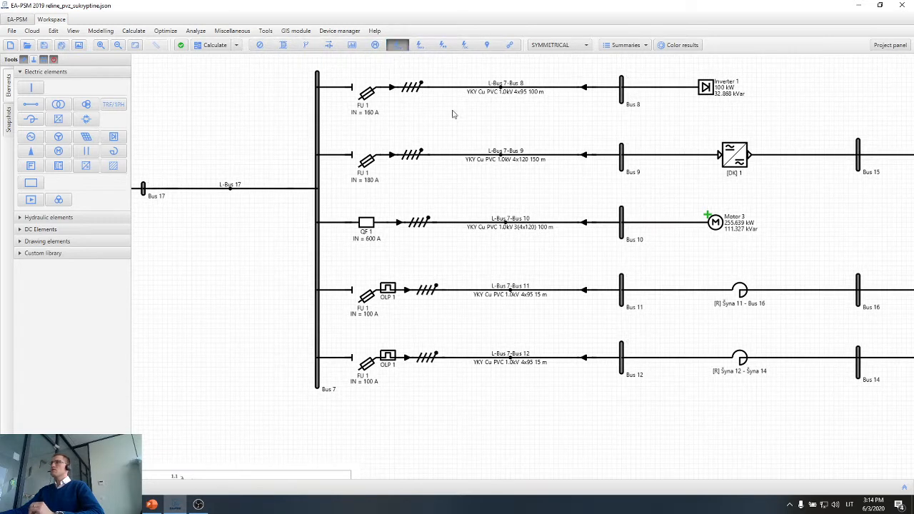
pyautogui.click(623, 225)
pyautogui.scroll(2, 624, 223)
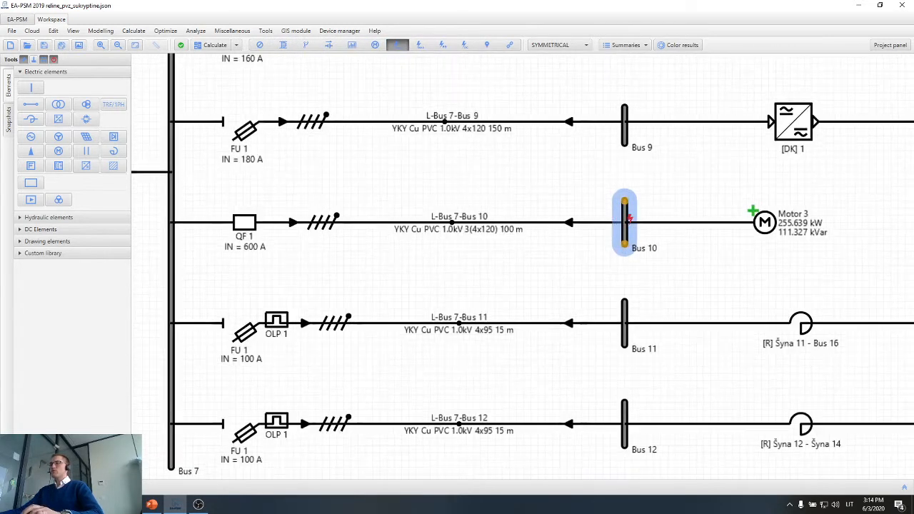
pyautogui.click(625, 217)
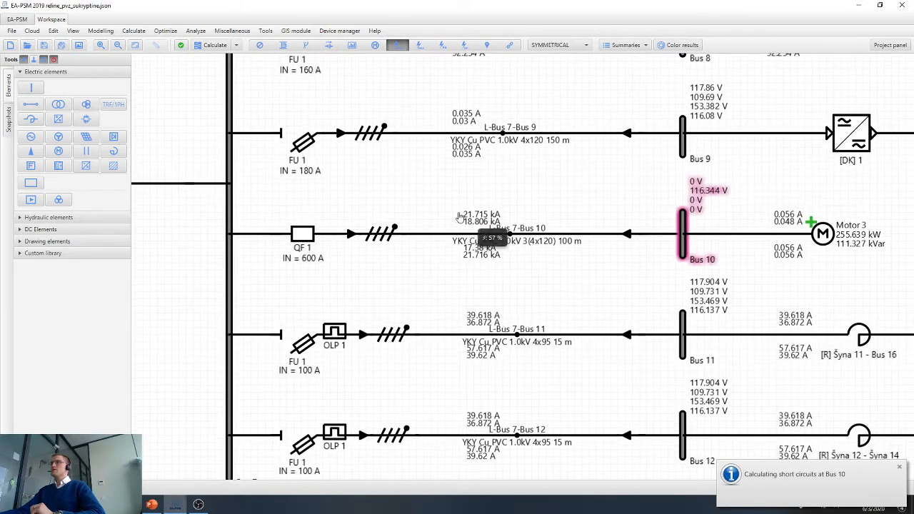
# Move the three-phase short-circuit current label of line L-Bus 7-Bus 10 clear of the readings below and compare it with breaker QF 1.
pyautogui.scroll(2, 459, 216)
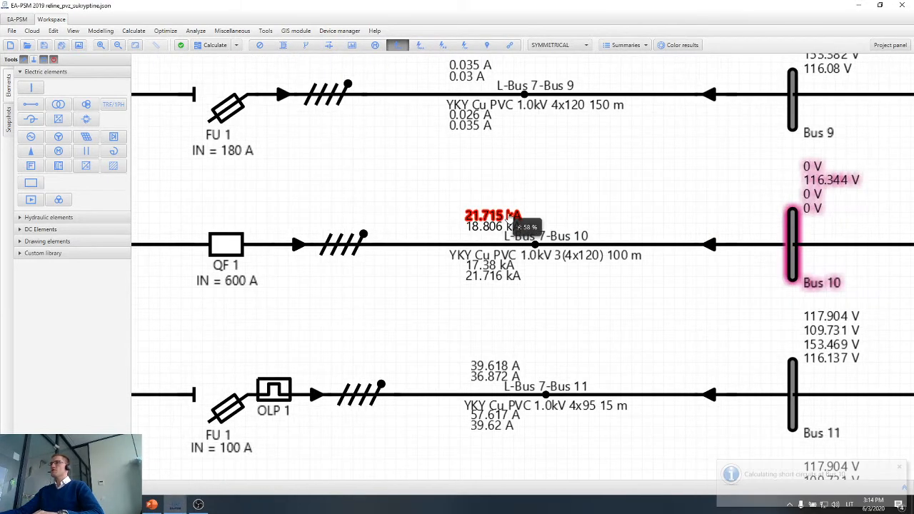
pyautogui.moveTo(508, 219)
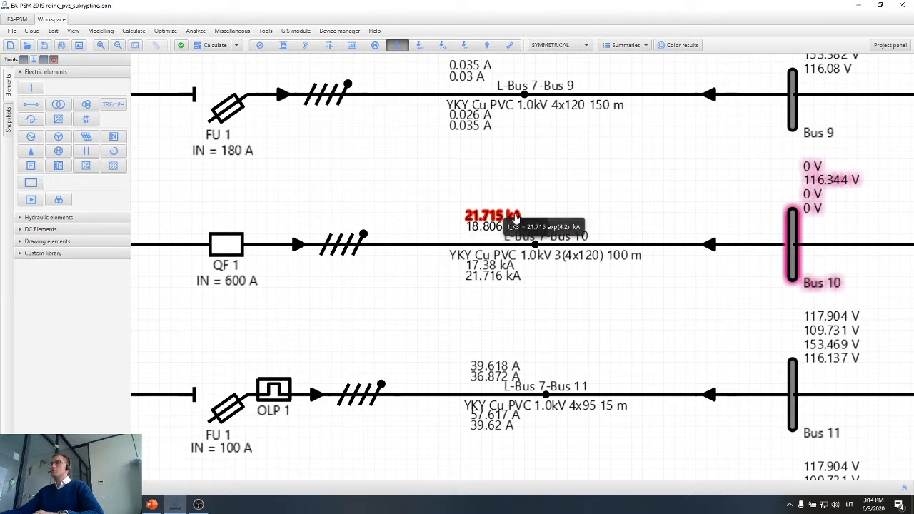
pyautogui.moveTo(516, 218); pyautogui.dragTo(516, 199)
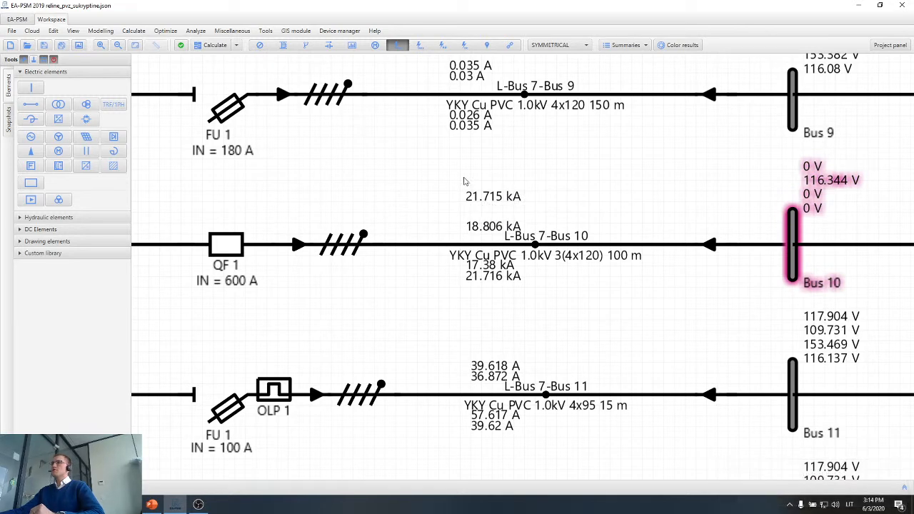
pyautogui.moveTo(408, 319); pyautogui.dragTo(468, 316)
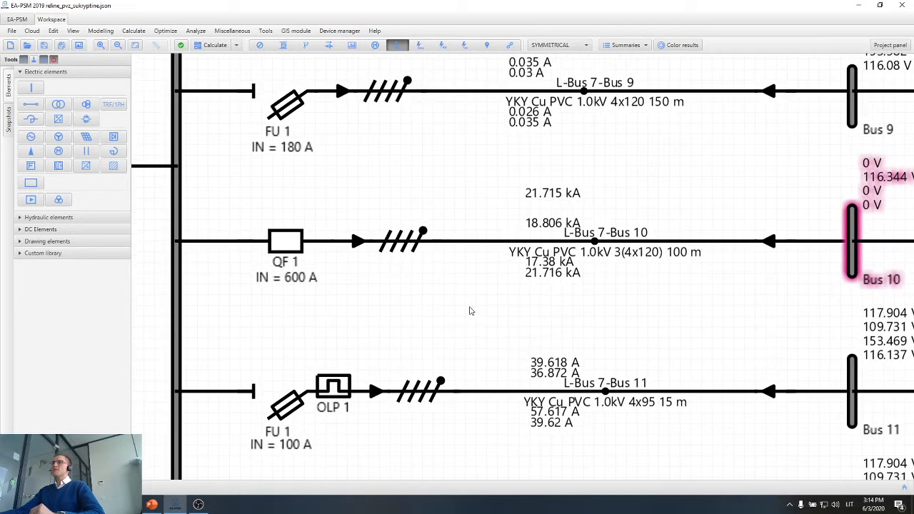
pyautogui.moveTo(295, 250)
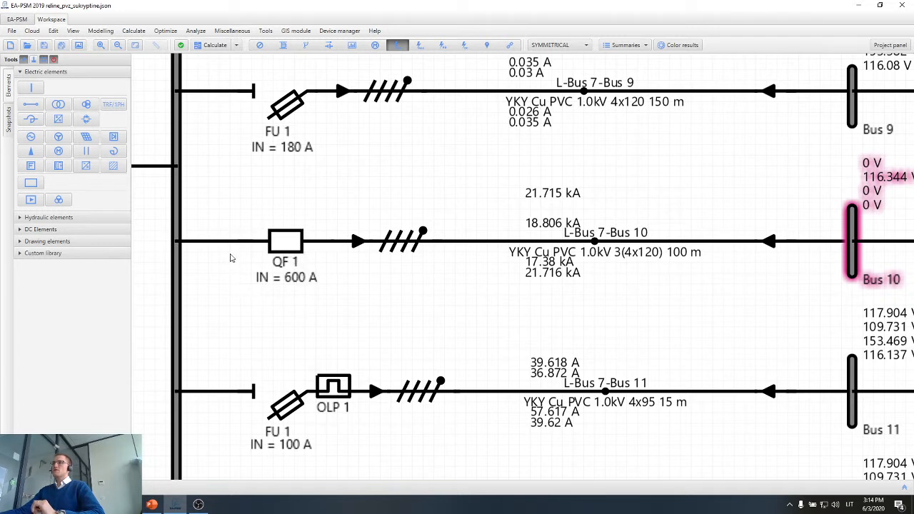
pyautogui.moveTo(534, 198)
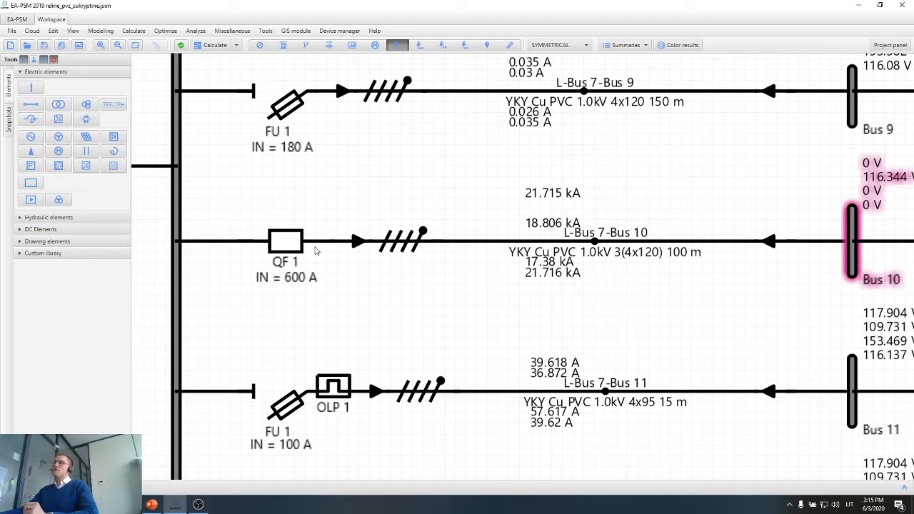
# Select the complete Motor 3 feeder from circuit breaker QF 1 on Bus 7 through Bus 10 and examine the breaker.
pyautogui.scroll(-1, 404, 261)
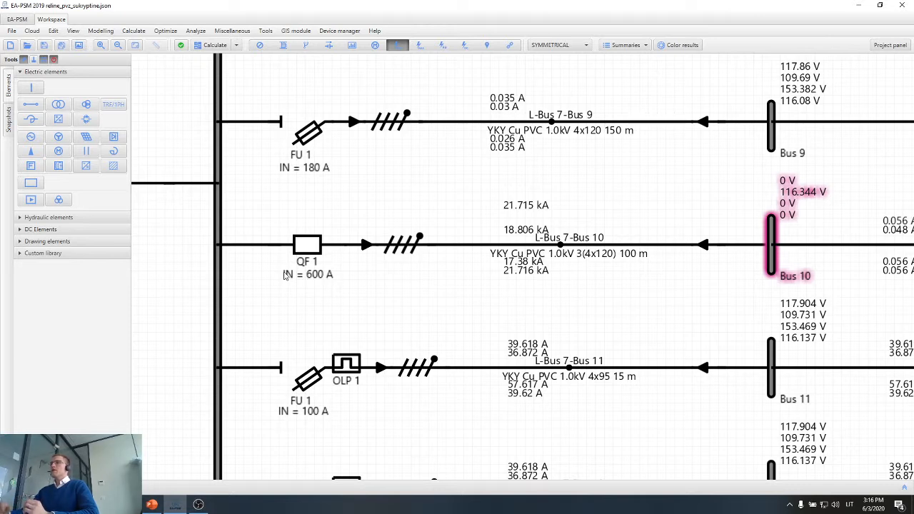
pyautogui.scroll(-1, 389, 287)
pyautogui.scroll(-1, 390, 287)
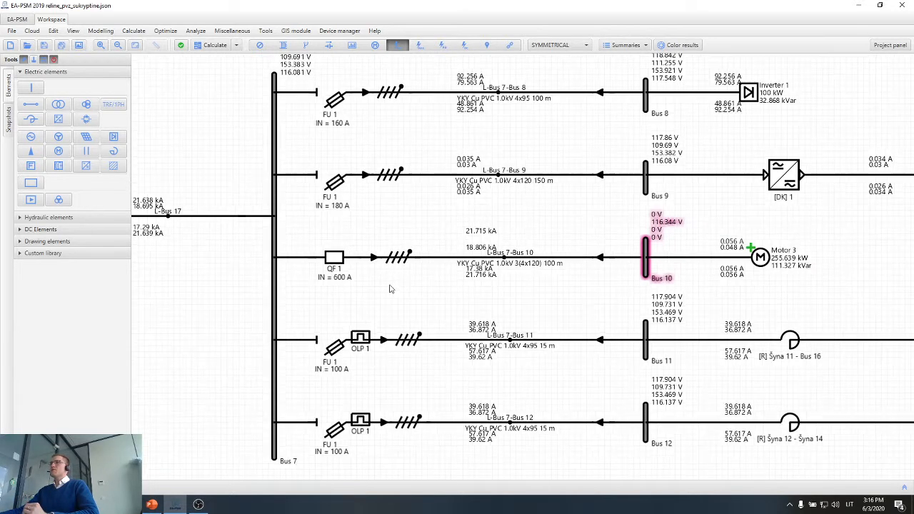
pyautogui.moveTo(396, 295); pyautogui.dragTo(450, 289)
pyautogui.scroll(-1, 449, 289)
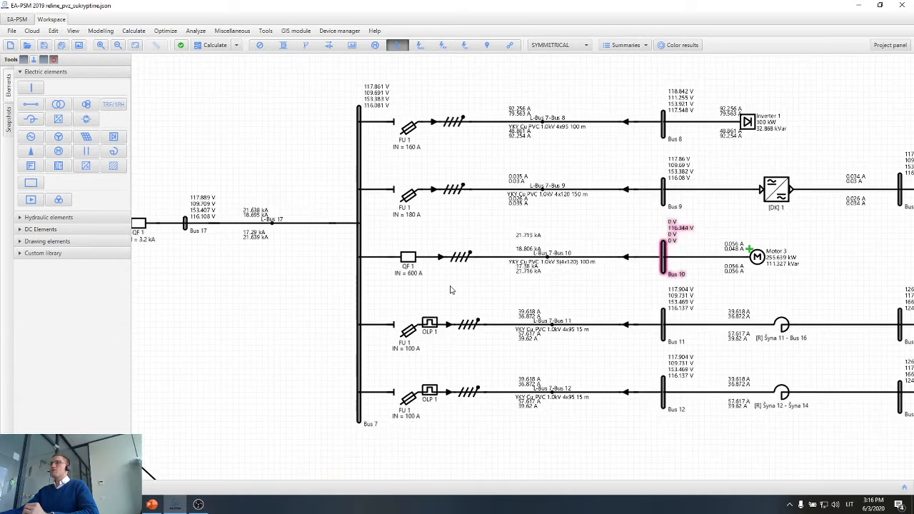
pyautogui.moveTo(465, 297); pyautogui.dragTo(484, 292)
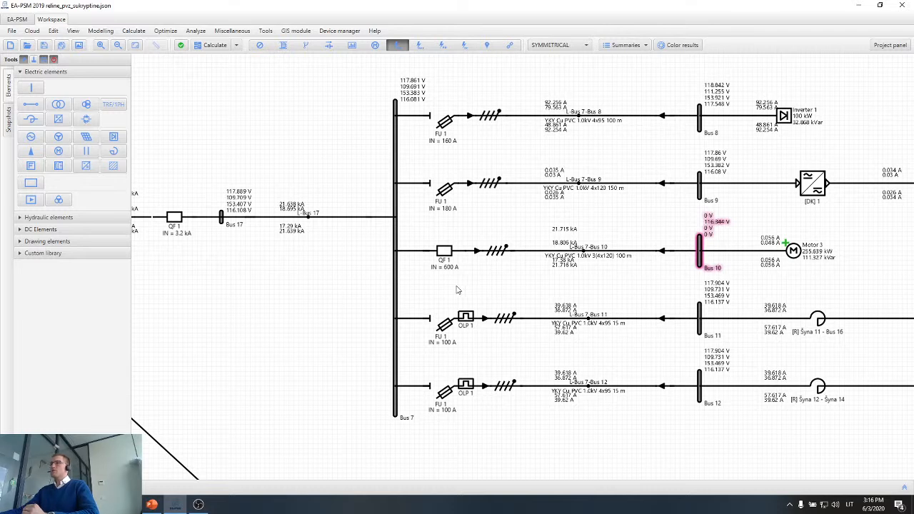
pyautogui.moveTo(454, 284); pyautogui.dragTo(494, 285)
pyautogui.scroll(3, 639, 266)
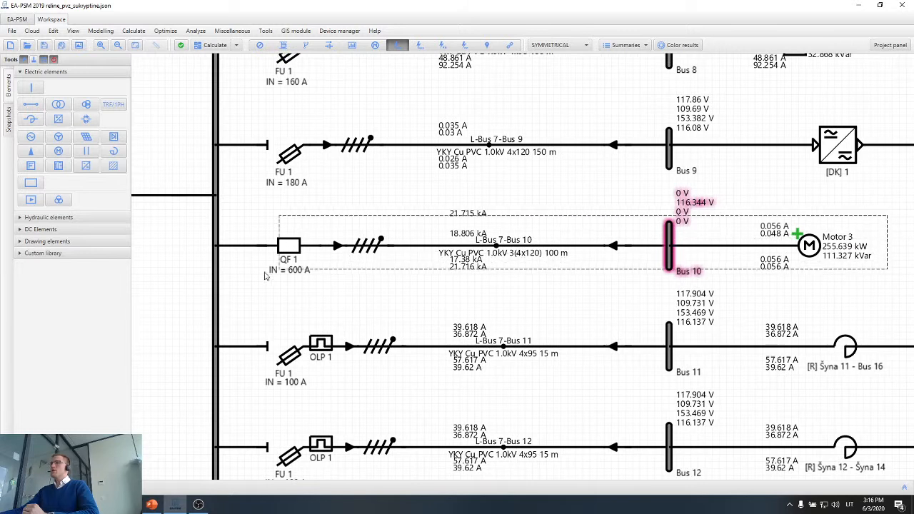
pyautogui.click(259, 276)
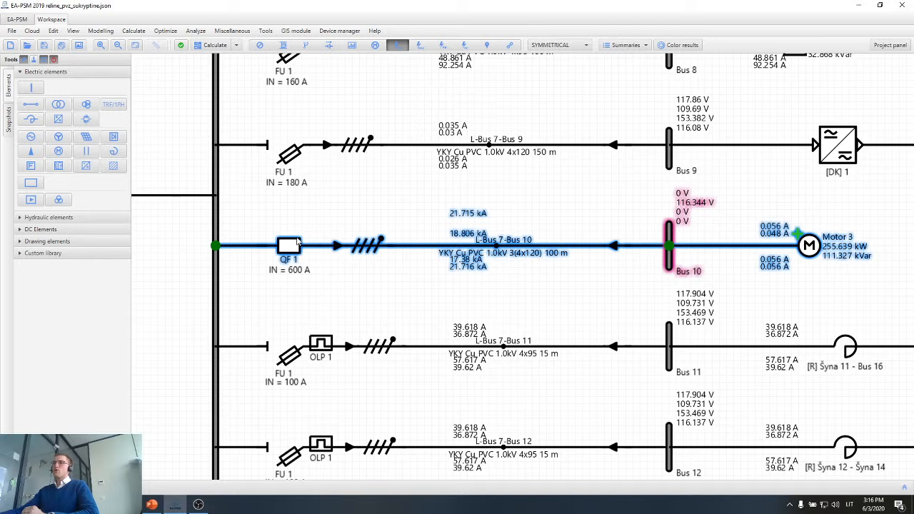
pyautogui.moveTo(300, 252)
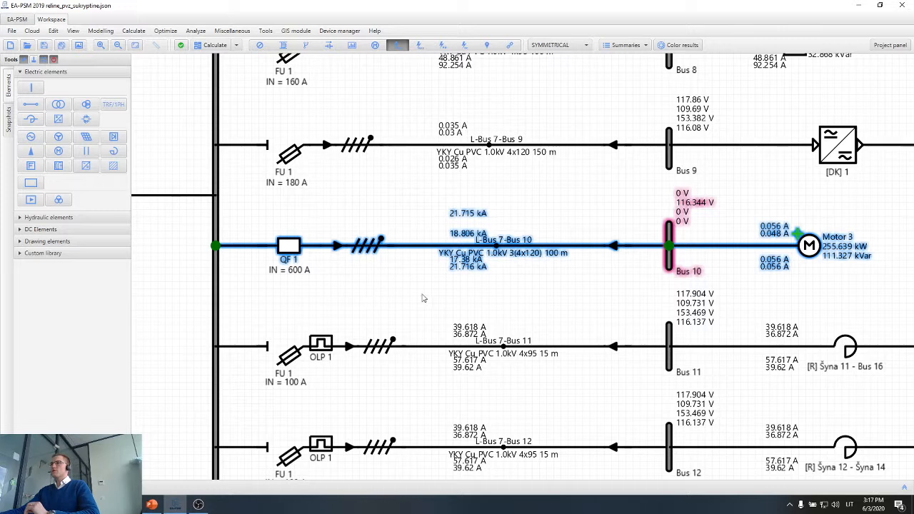
# Examine the incoming 3.2 kA circuit breaker QF 1 between transformer TR 1-1 and Bus 17.
pyautogui.moveTo(398, 295); pyautogui.dragTo(507, 296)
pyautogui.scroll(-1, 505, 300)
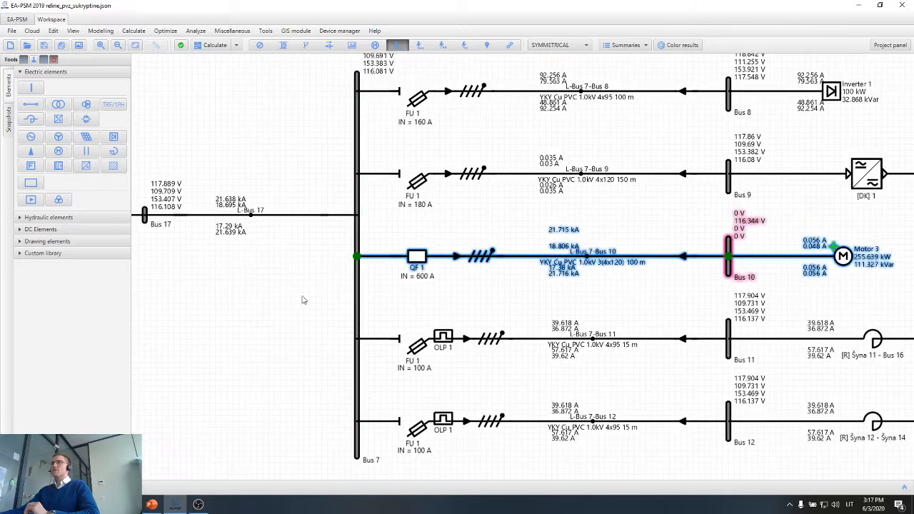
pyautogui.moveTo(302, 300); pyautogui.dragTo(457, 295)
pyautogui.moveTo(360, 292); pyautogui.dragTo(477, 300)
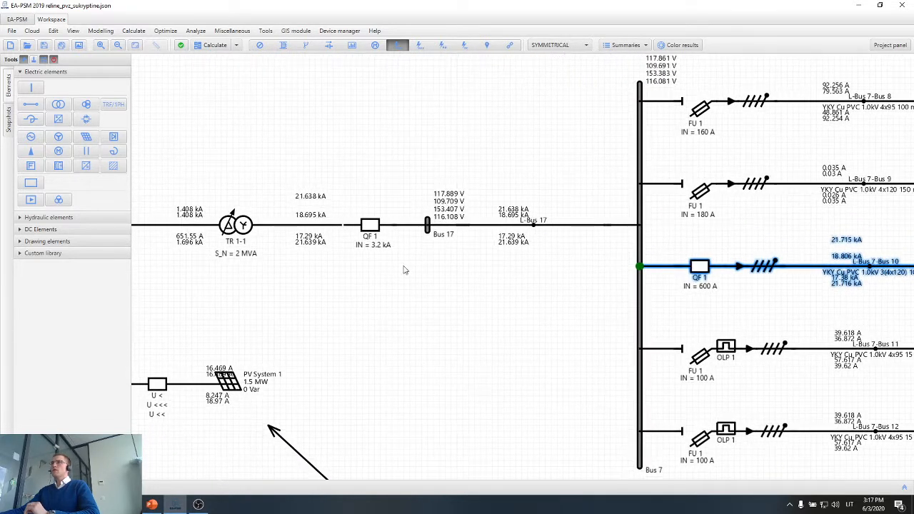
pyautogui.scroll(2, 378, 247)
pyautogui.moveTo(405, 172); pyautogui.dragTo(311, 247)
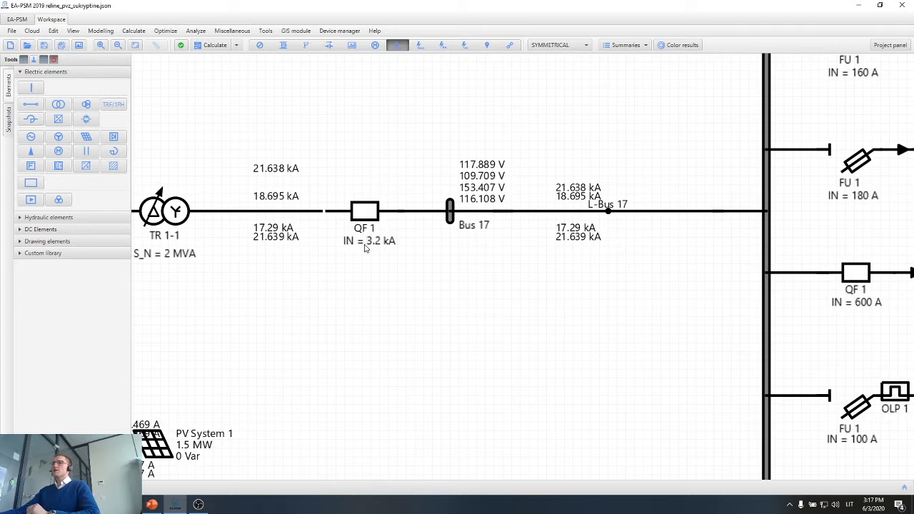
# Select the five outgoing feeder lines of Bus 7 and calculate the short circuits on line L-Bus 7-Bus 8.
pyautogui.scroll(-3, 365, 245)
pyautogui.moveTo(439, 310); pyautogui.dragTo(273, 279)
pyautogui.moveTo(675, 61); pyautogui.dragTo(460, 431)
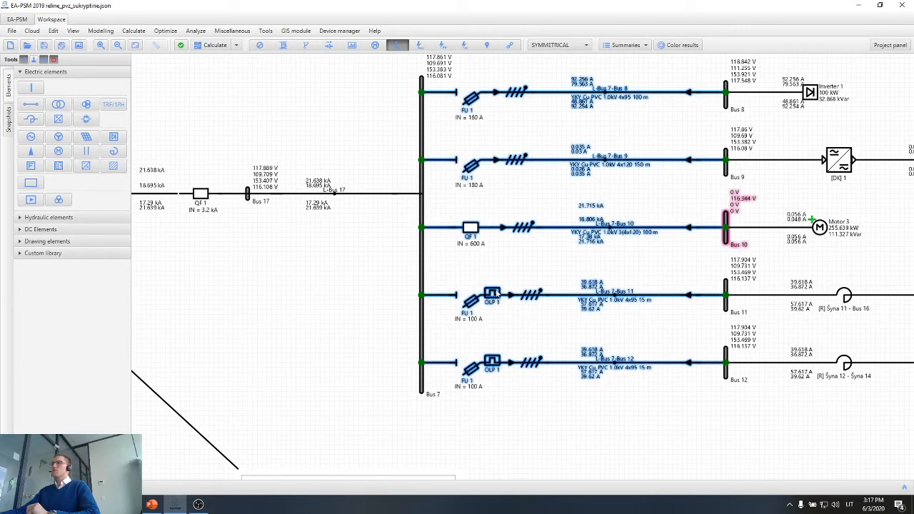
pyautogui.click(620, 94)
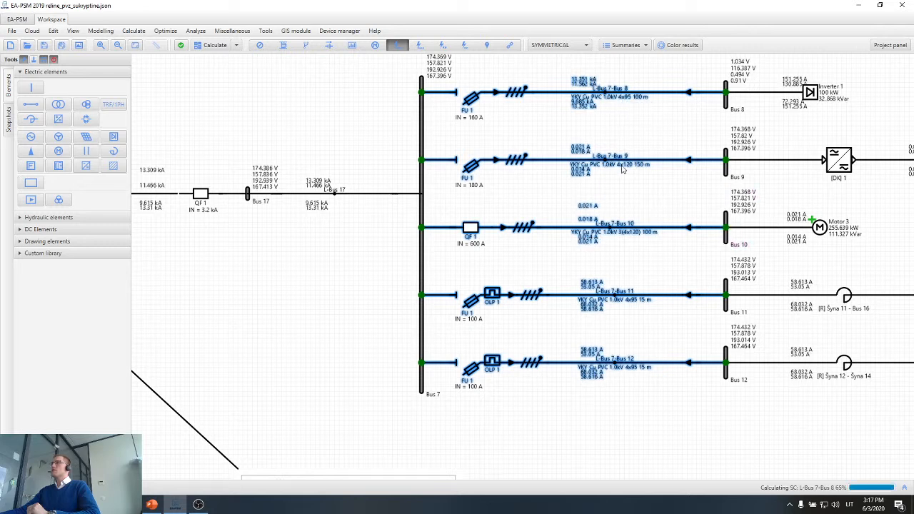
pyautogui.moveTo(296, 255); pyautogui.dragTo(383, 264)
pyautogui.moveTo(304, 178); pyautogui.dragTo(284, 223)
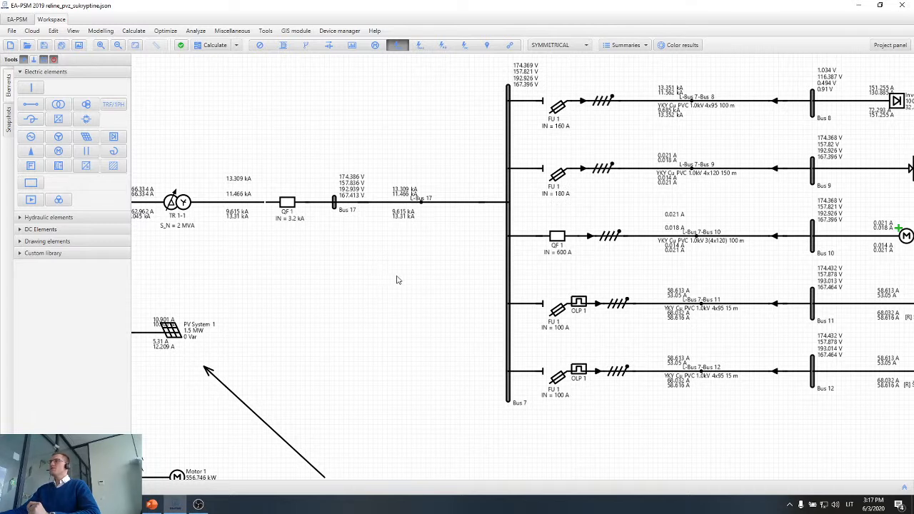
# Display the short-circuit results for Bus 10 and select the Motor 3 feeder from circuit breaker QF 1 to the motor.
pyautogui.moveTo(370, 277); pyautogui.dragTo(339, 280)
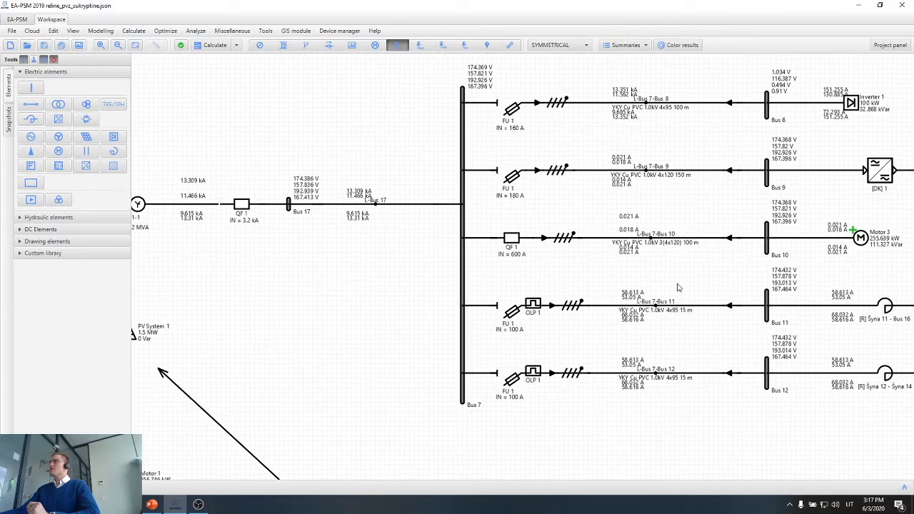
pyautogui.moveTo(684, 275); pyautogui.dragTo(596, 285)
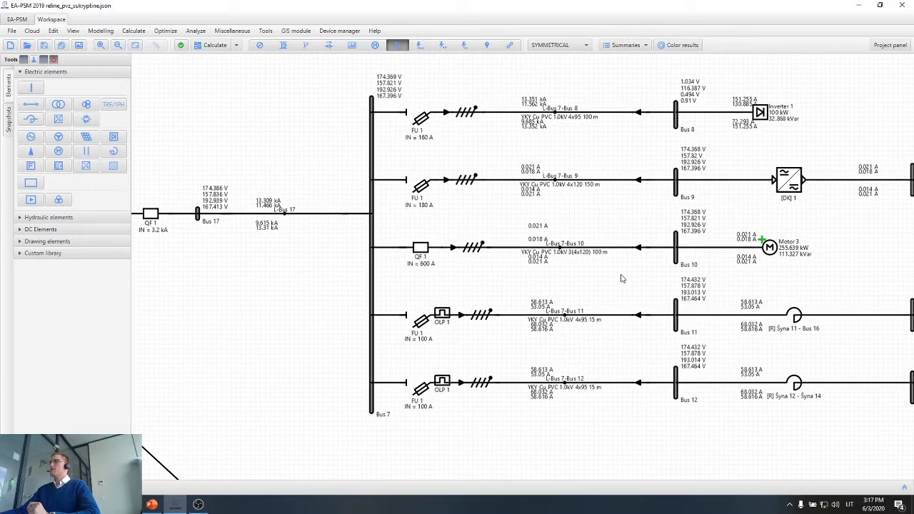
pyautogui.scroll(3, 679, 255)
pyautogui.click(676, 241)
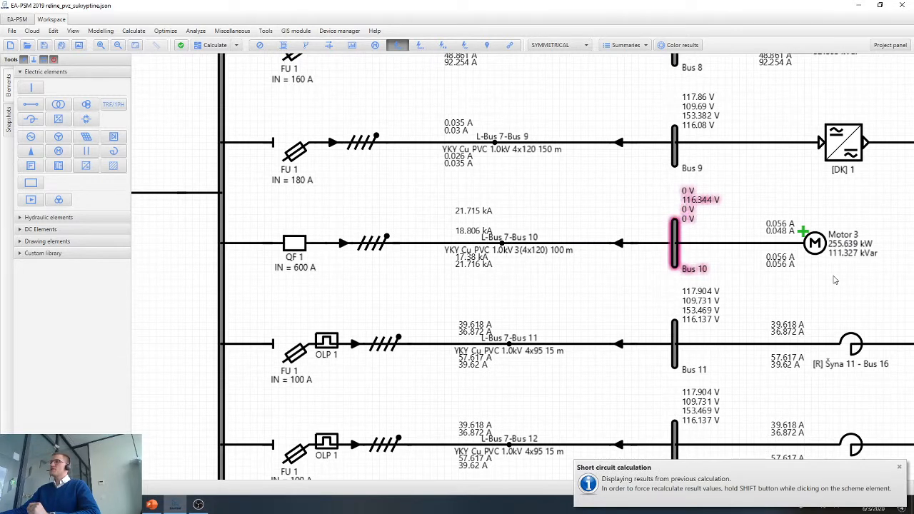
pyautogui.moveTo(870, 210); pyautogui.dragTo(255, 265)
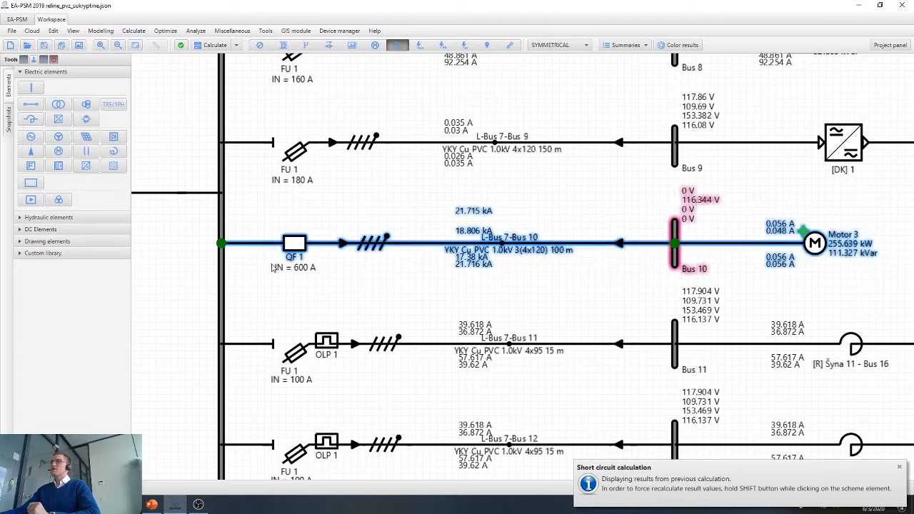
# Examine the incoming circuit breaker QF 1 ahead of Bus 17 against the Motor 3 feeder and clear the selection.
pyautogui.scroll(-2, 312, 261)
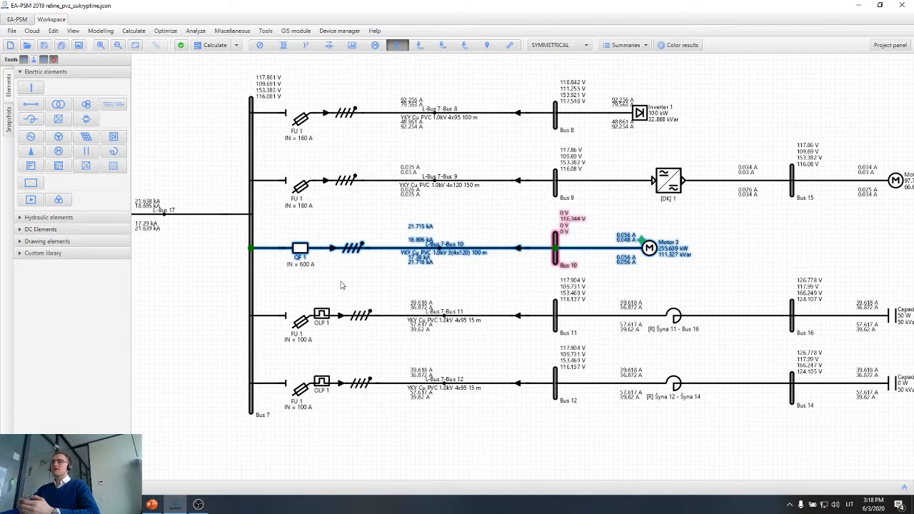
pyautogui.scroll(-2, 343, 286)
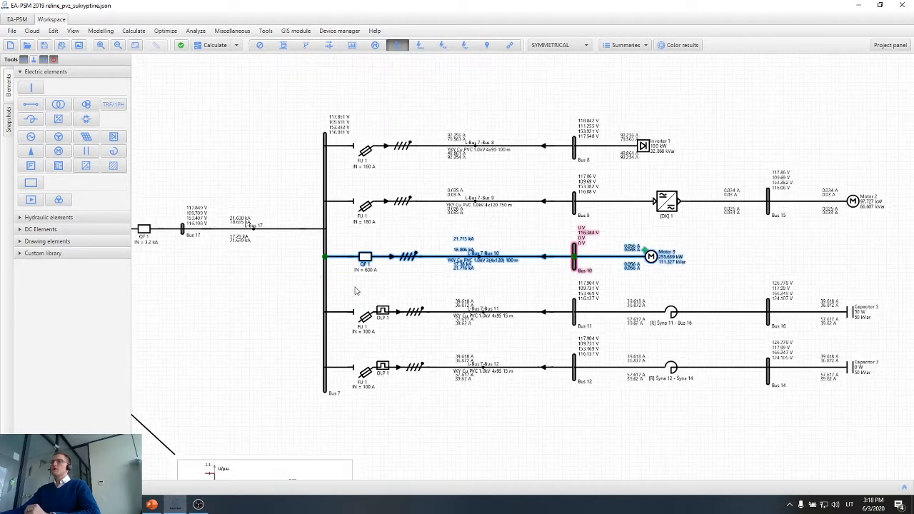
pyautogui.hscroll(-3, 356, 291)
pyautogui.scroll(1, 283, 257)
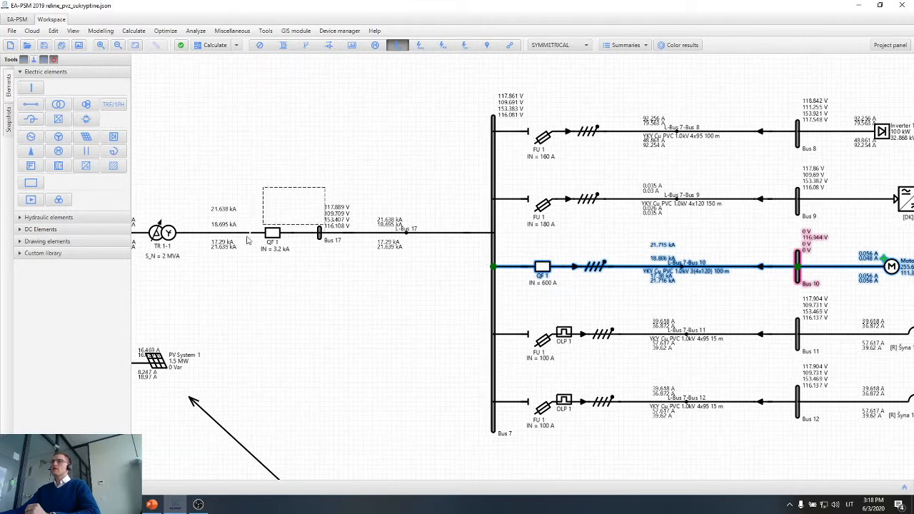
pyautogui.moveTo(248, 238); pyautogui.dragTo(228, 258)
pyautogui.click(230, 262)
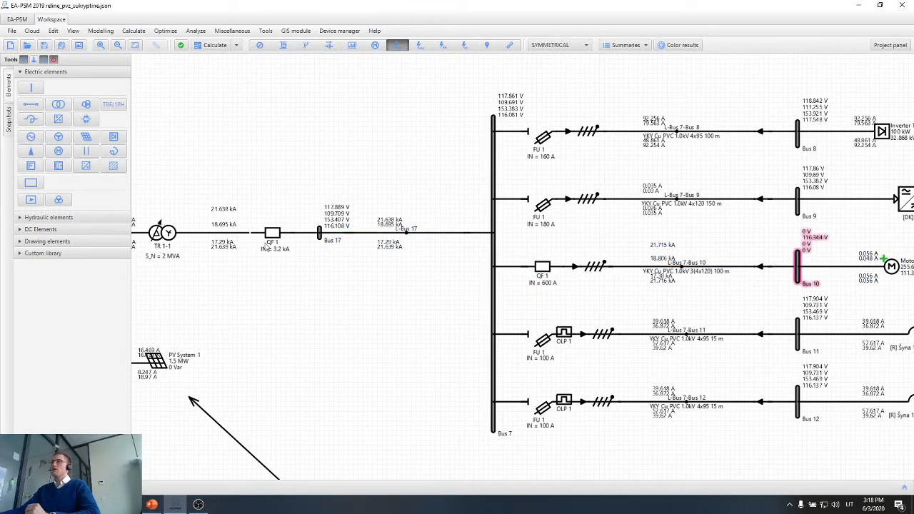
# Highlight the Motor 2, capacitor, Inverter 1 and Motor 3 branches in turn to review the Bus 7 loads, and clear the selection.
pyautogui.scroll(-1, 265, 248)
pyautogui.hscroll(2, 322, 307)
pyautogui.moveTo(258, 301); pyautogui.dragTo(188, 288)
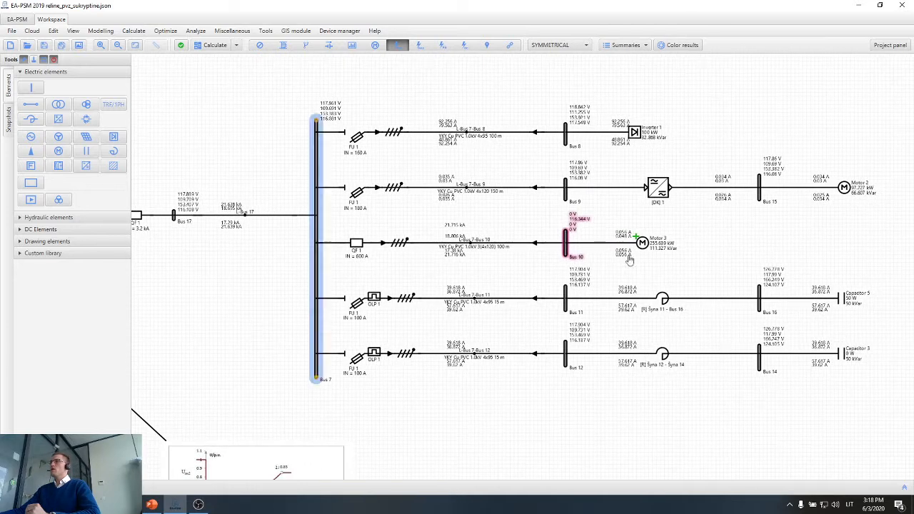
pyautogui.moveTo(874, 183); pyautogui.dragTo(579, 200)
pyautogui.moveTo(911, 301); pyautogui.dragTo(582, 371)
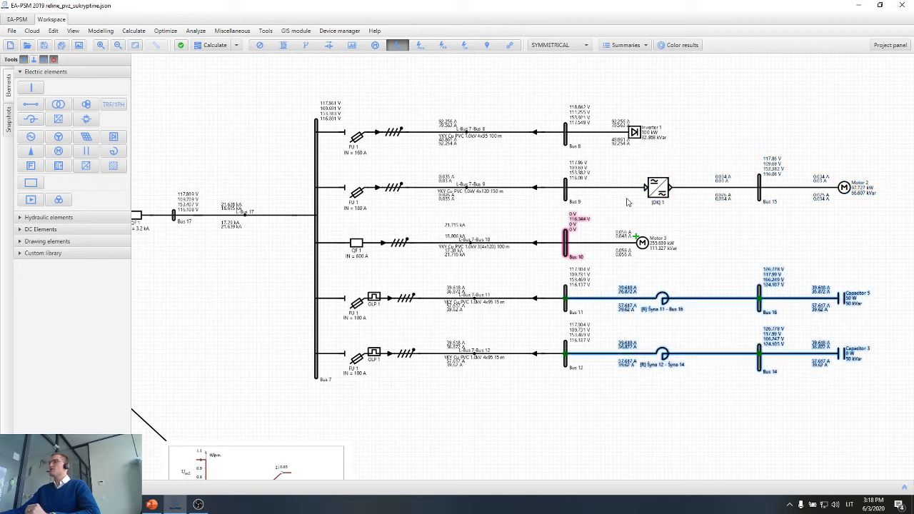
pyautogui.moveTo(718, 105); pyautogui.dragTo(472, 139)
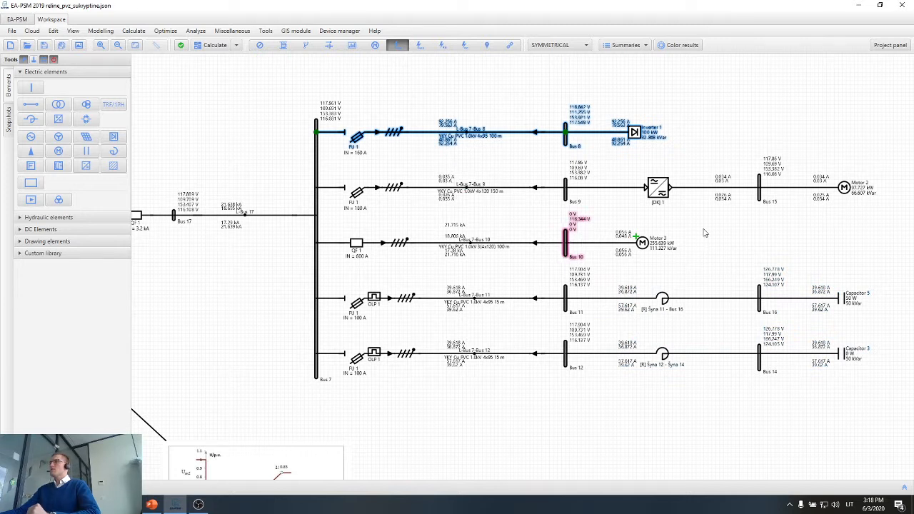
pyautogui.moveTo(703, 230); pyautogui.dragTo(368, 266)
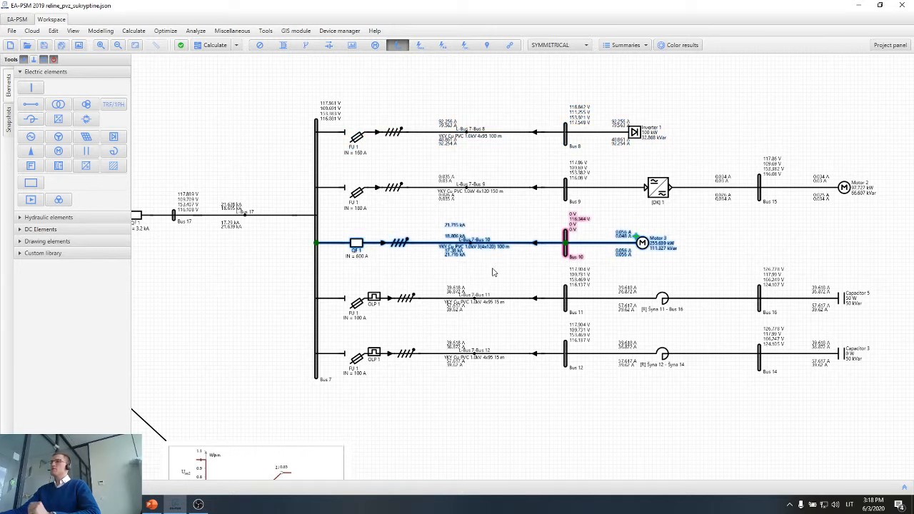
pyautogui.click(493, 273)
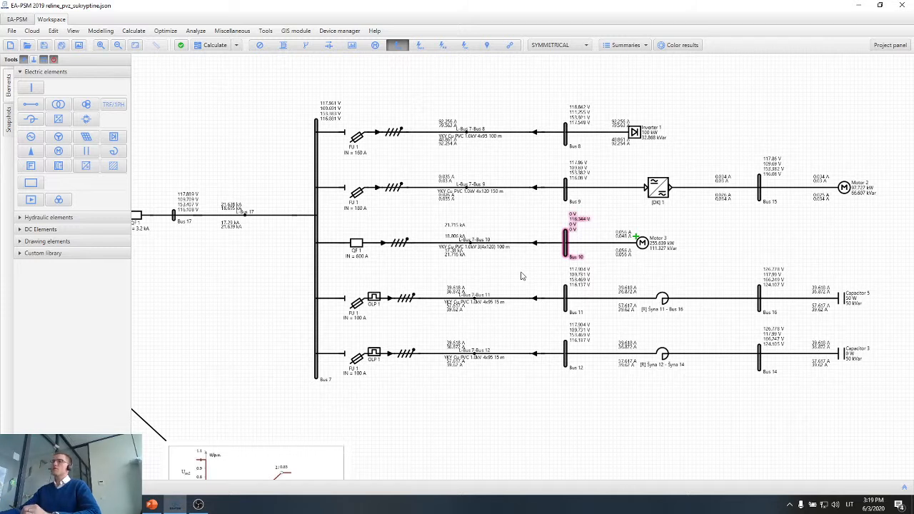
# Calculate the AC power flow of the whole network.
pyautogui.click(226, 45)
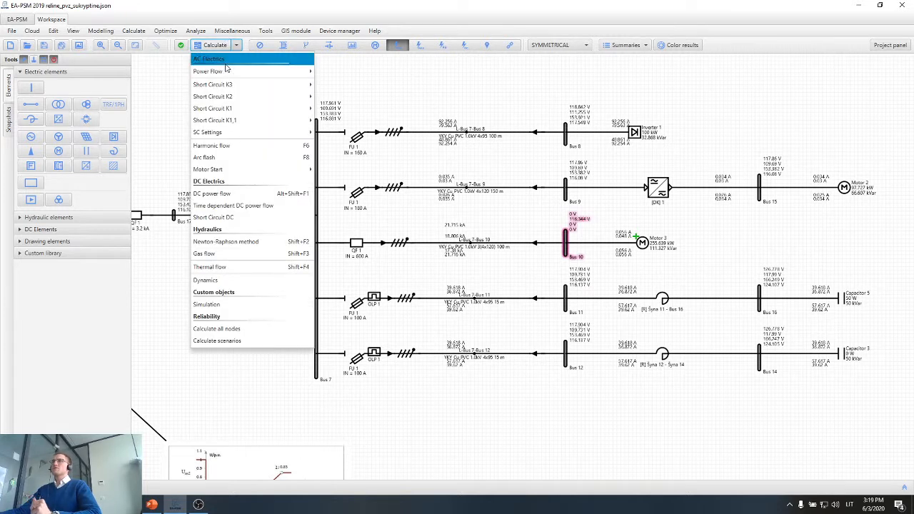
pyautogui.moveTo(226, 71)
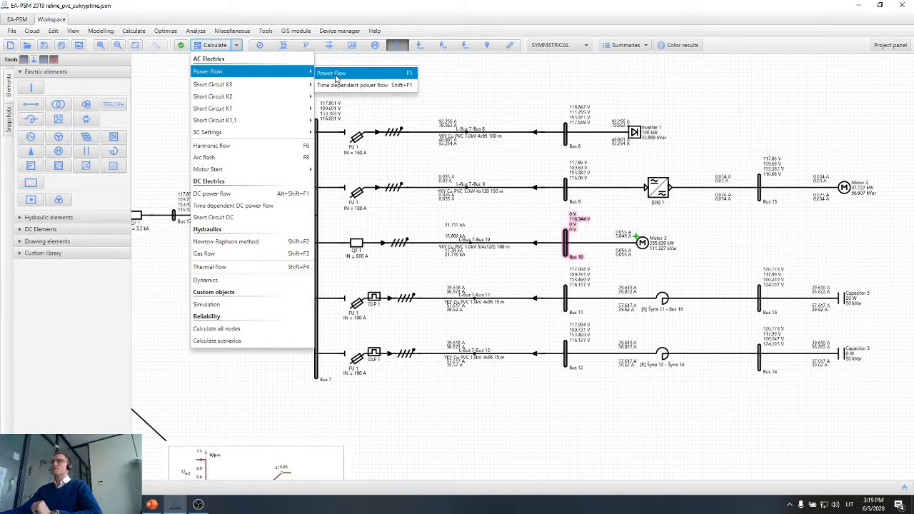
pyautogui.click(336, 74)
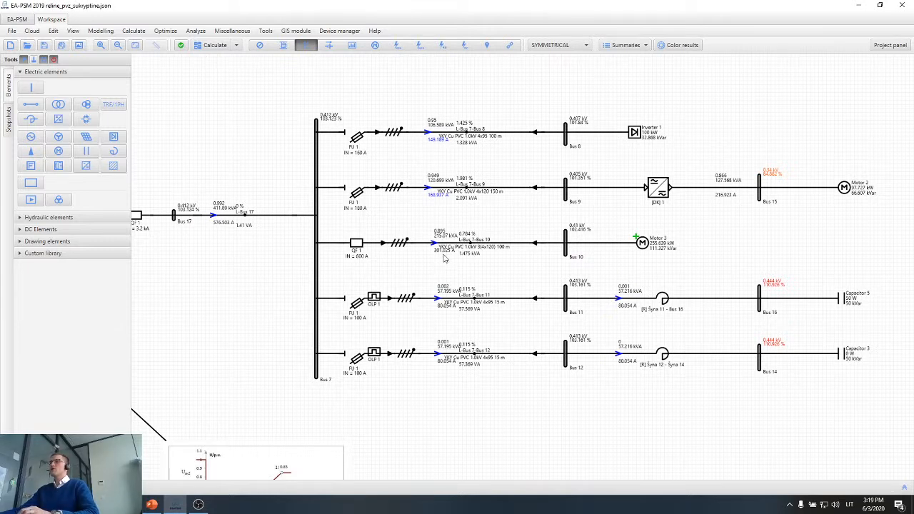
# Move the power-flow current labels of the lines clear of the cable texts and compare the Motor 3 feeder current with breaker QF 1.
pyautogui.scroll(5, 443, 259)
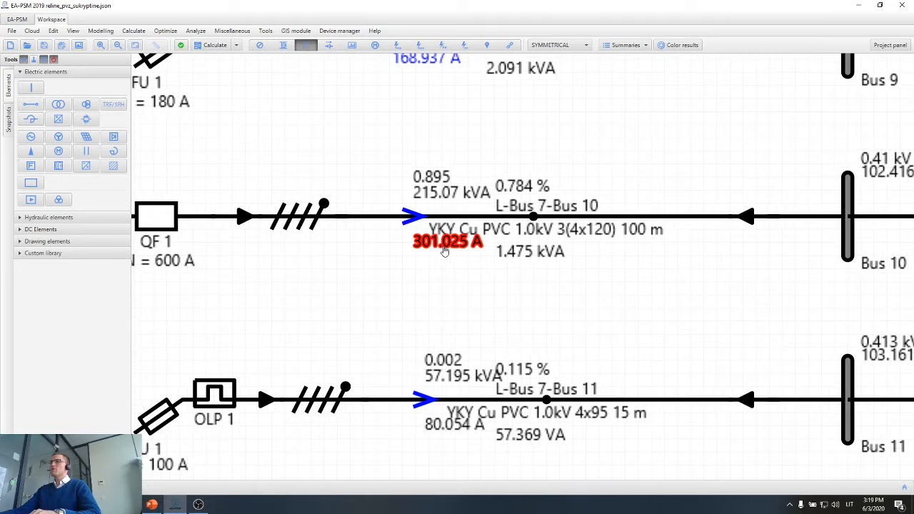
pyautogui.moveTo(444, 250)
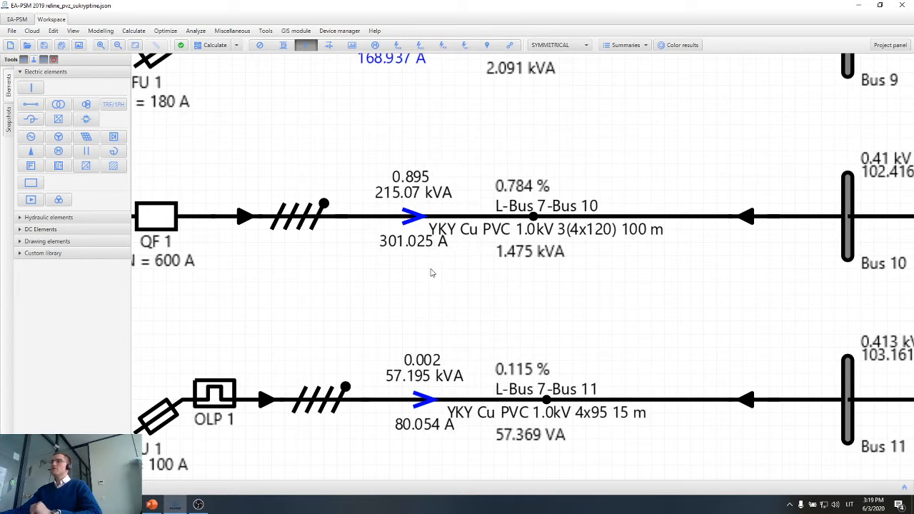
pyautogui.scroll(-1, 430, 272)
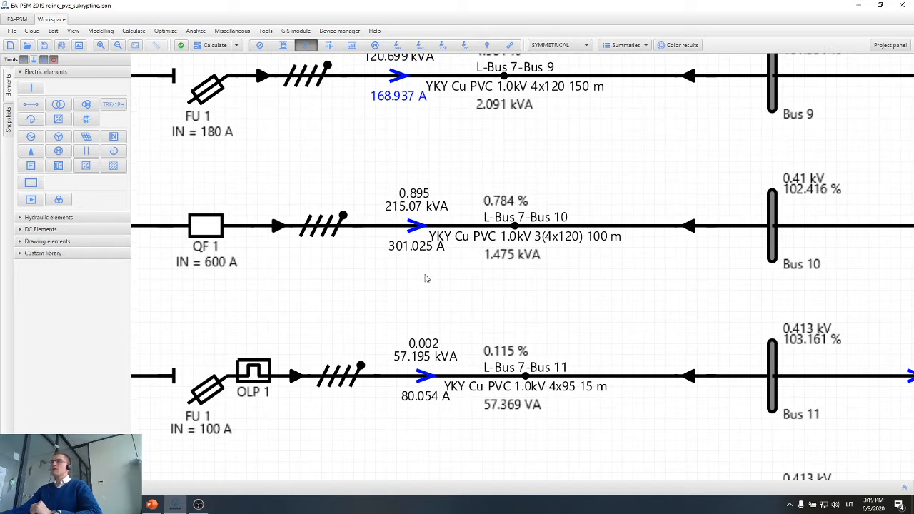
pyautogui.scroll(-2, 425, 288)
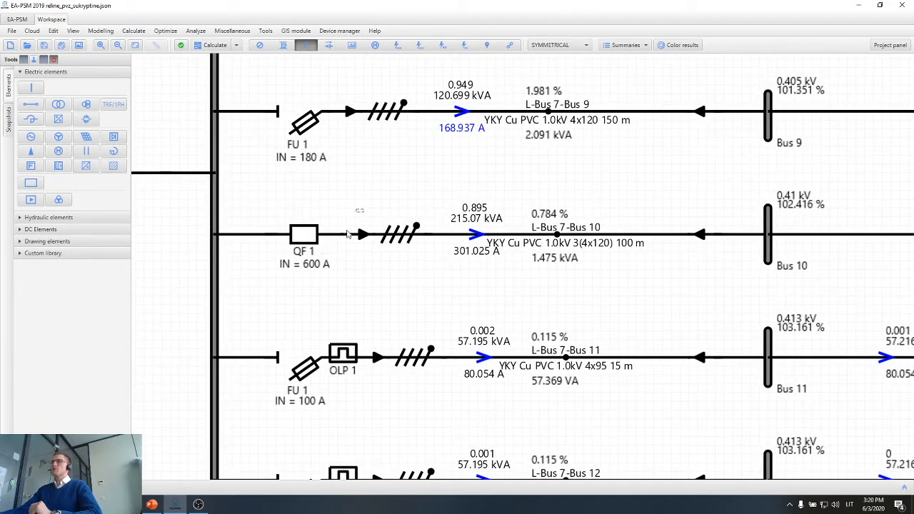
pyautogui.moveTo(363, 209); pyautogui.dragTo(277, 277)
pyautogui.click(393, 285)
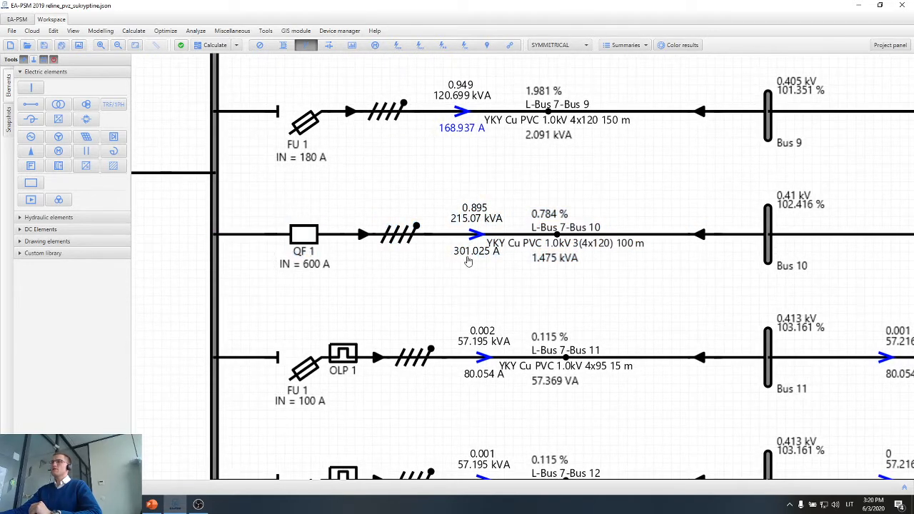
pyautogui.moveTo(473, 263)
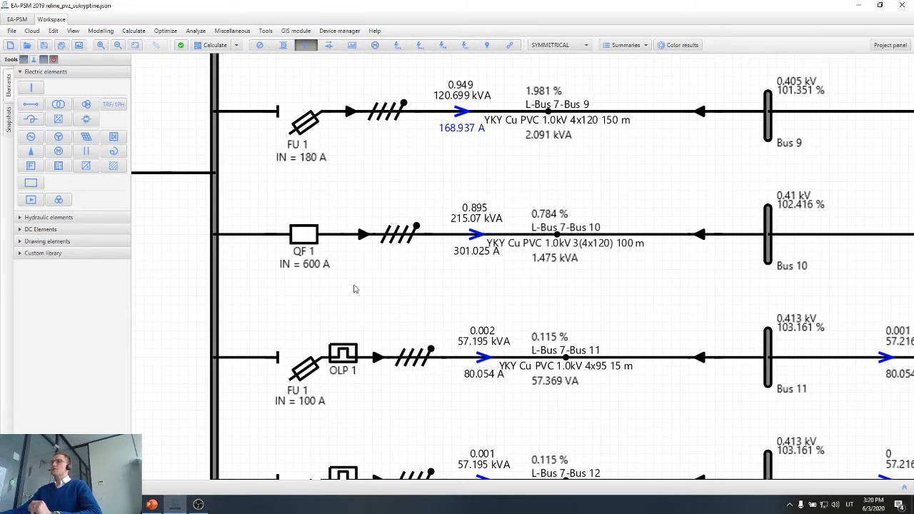
# Review the available short-circuit calculation types and run the Motor Start Simple calculation on the network.
pyautogui.scroll(-1, 354, 289)
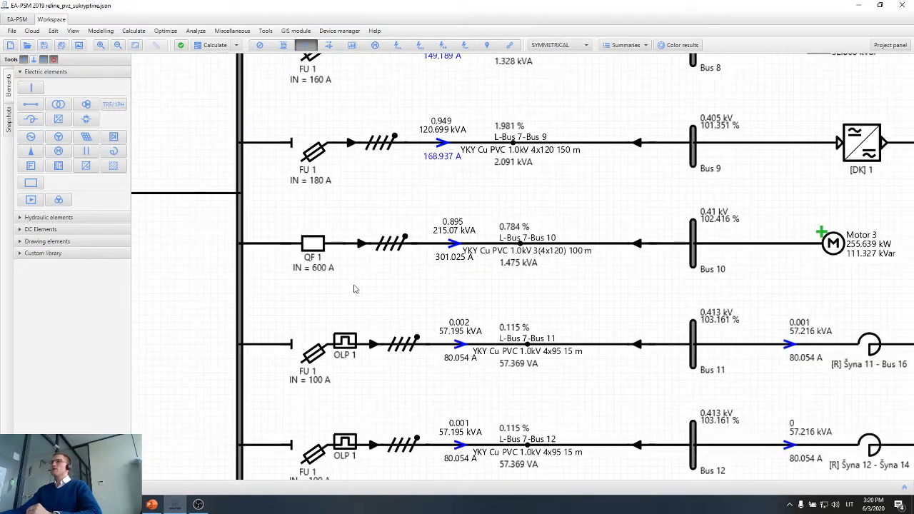
pyautogui.click(235, 45)
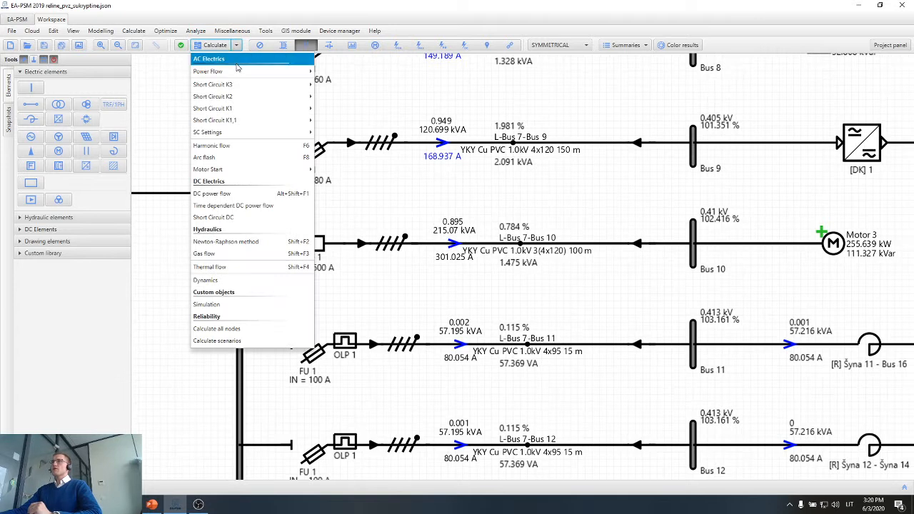
pyautogui.moveTo(238, 84)
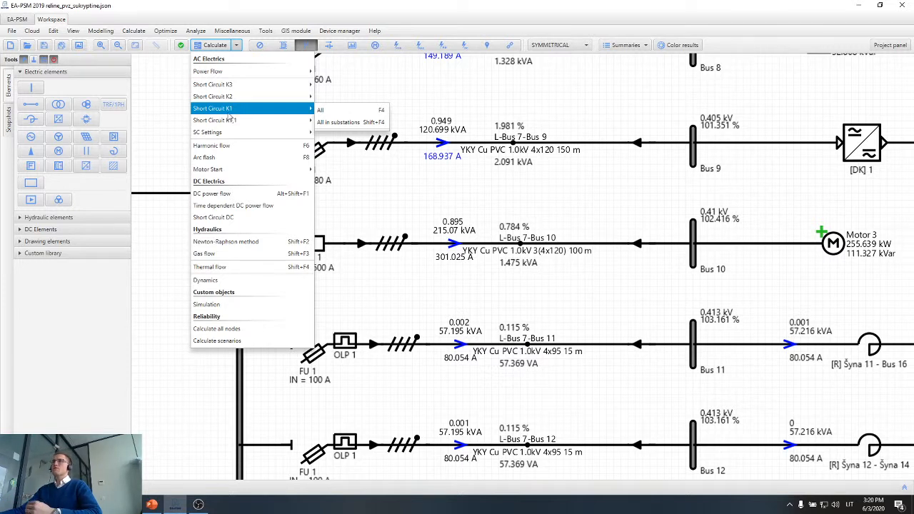
pyautogui.moveTo(249, 90)
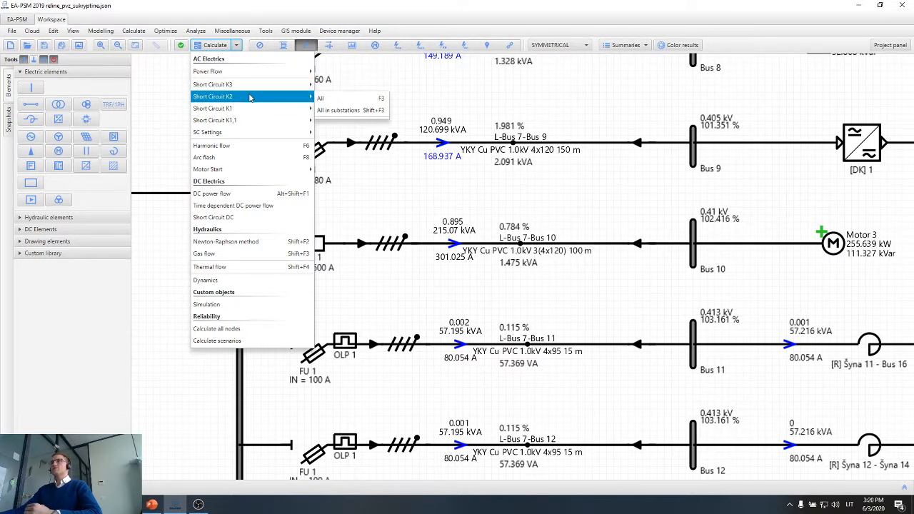
pyautogui.moveTo(250, 108)
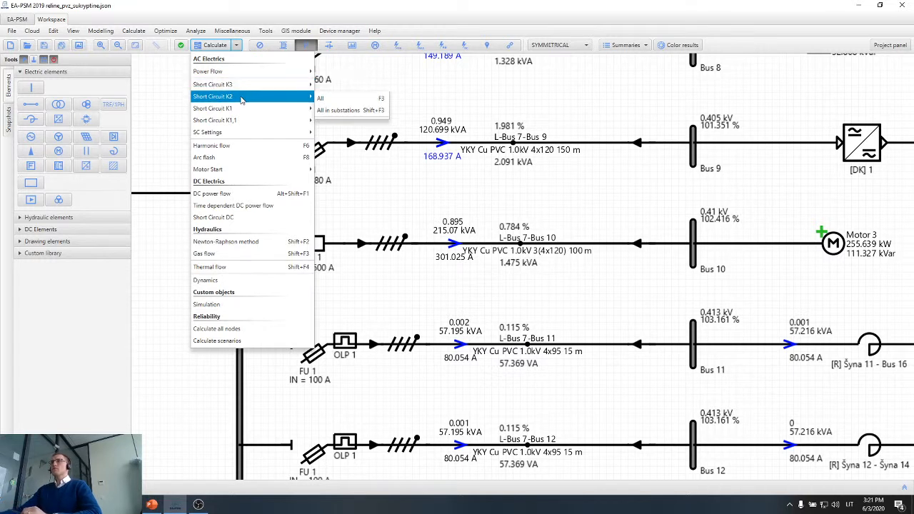
pyautogui.moveTo(240, 175)
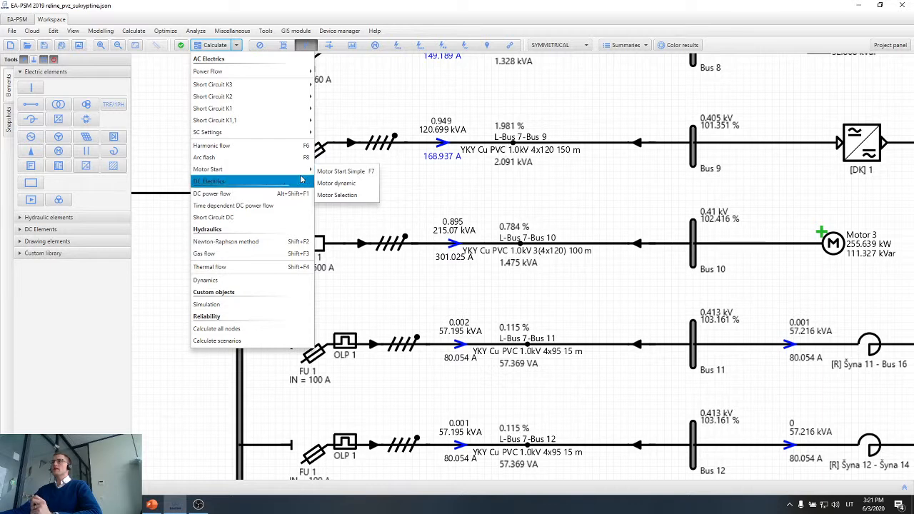
pyautogui.click(341, 172)
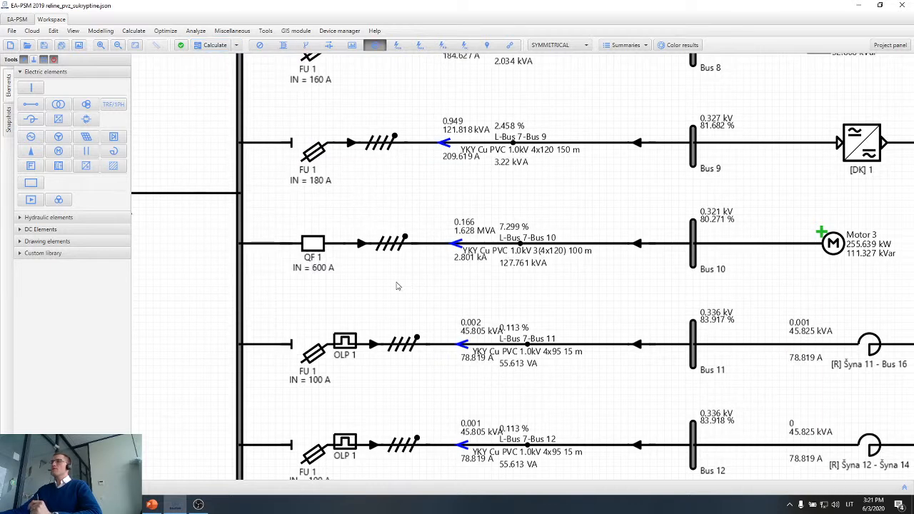
# Compare the Motor 3 feeder's starting current with breaker QF 1 and open the Motor dynamic calculation settings.
pyautogui.moveTo(400, 285); pyautogui.dragTo(340, 281)
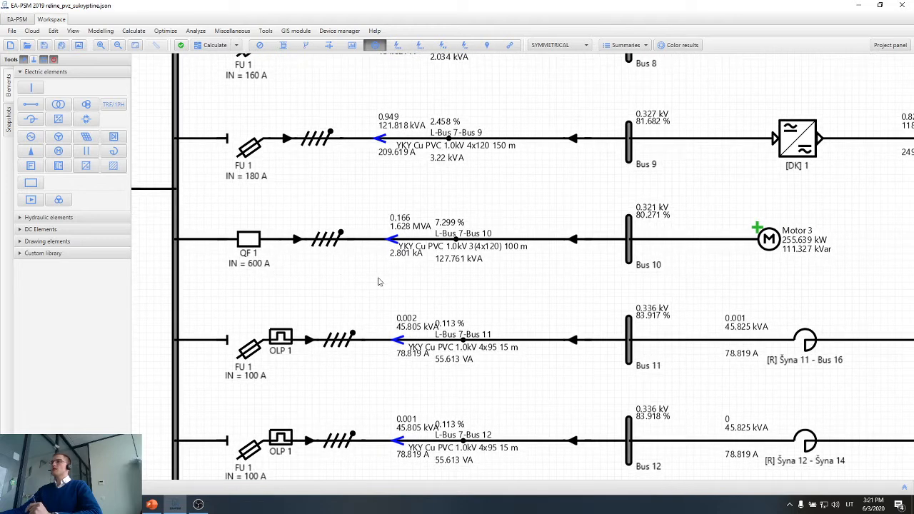
pyautogui.scroll(1, 466, 262)
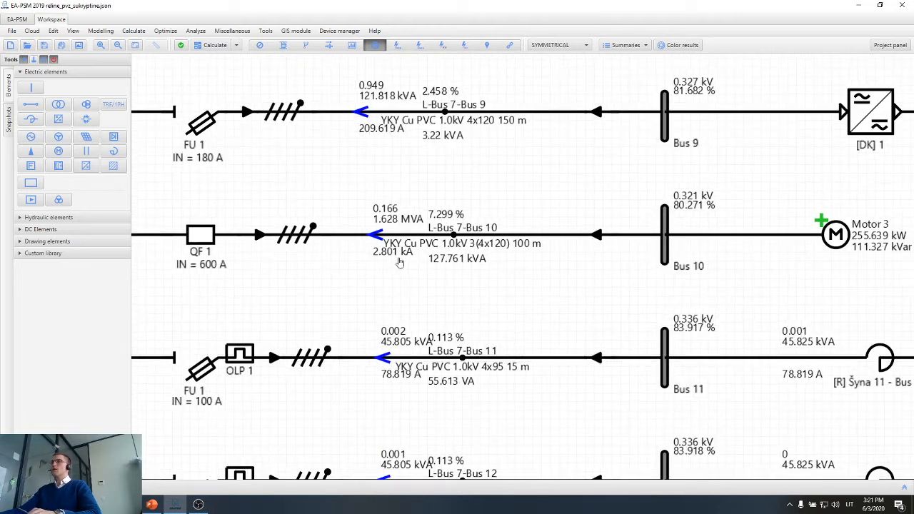
pyautogui.moveTo(393, 262)
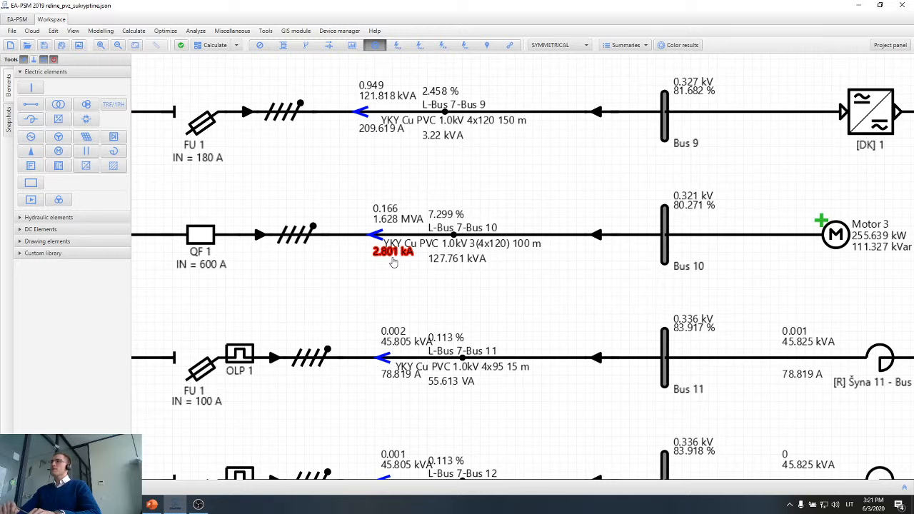
pyautogui.click(236, 46)
pyautogui.moveTo(268, 170)
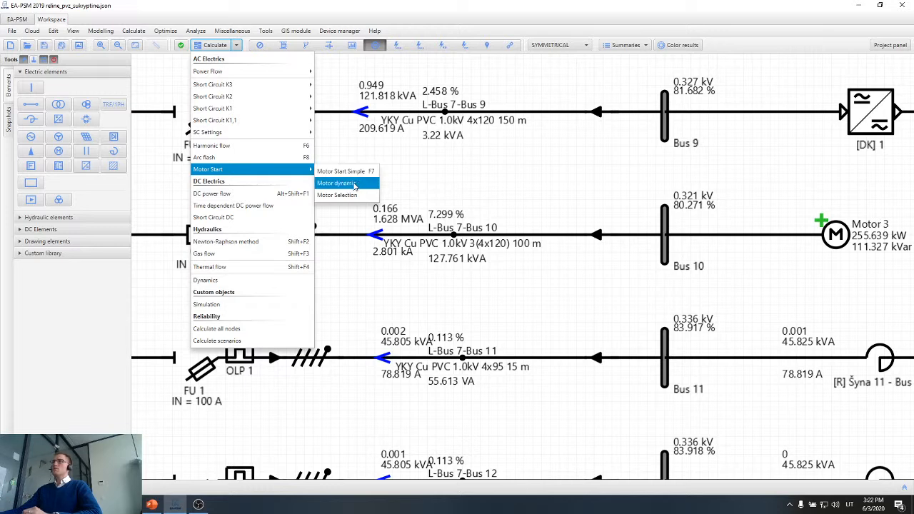
pyautogui.click(354, 184)
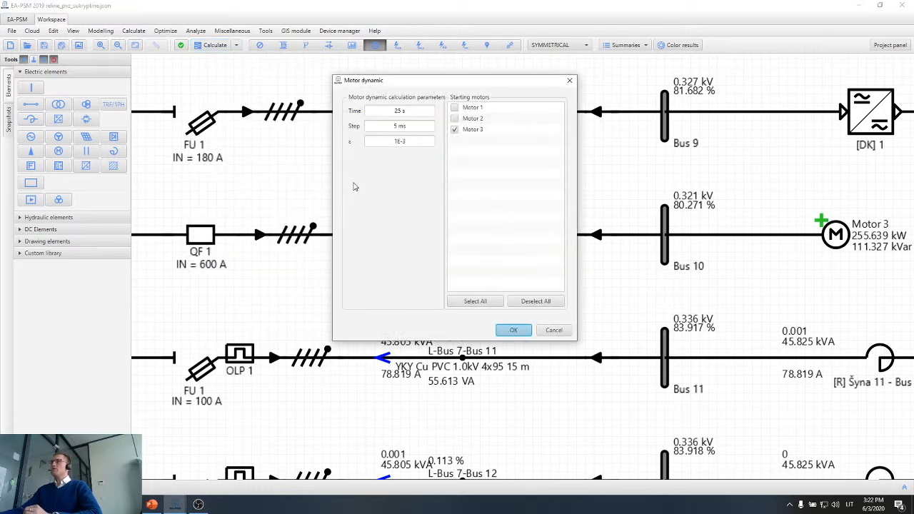
# Run the Motor dynamic calculation for Motor 3 with a time of 15 s and a step of 15 ms.
pyautogui.click(395, 126)
pyautogui.write('10')
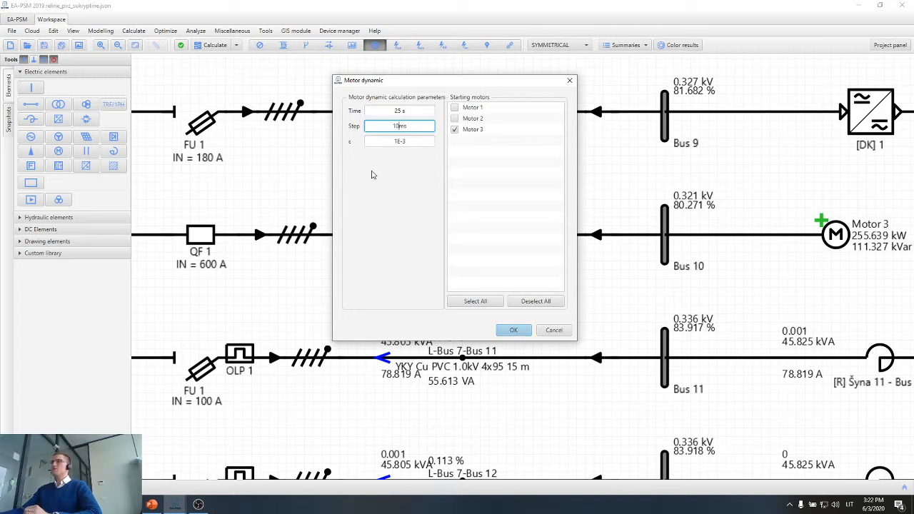
pyautogui.moveTo(405, 113); pyautogui.dragTo(373, 110)
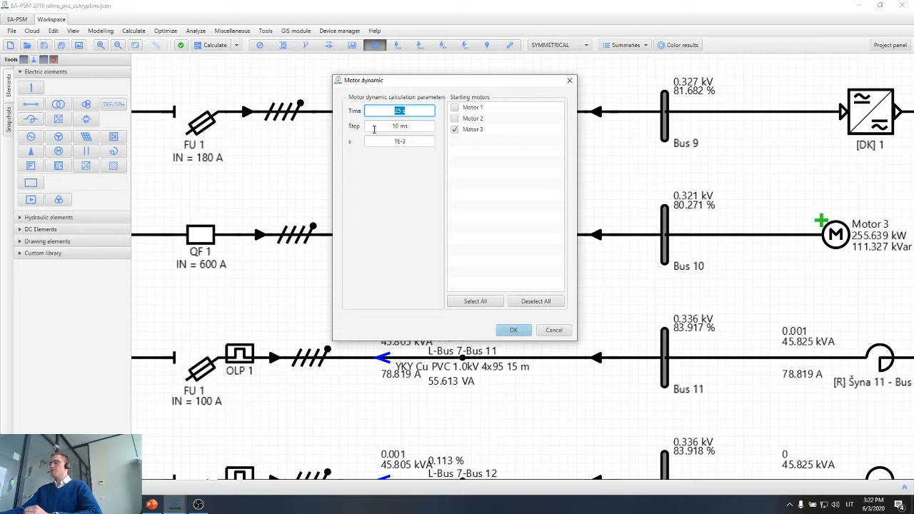
pyautogui.write('15')
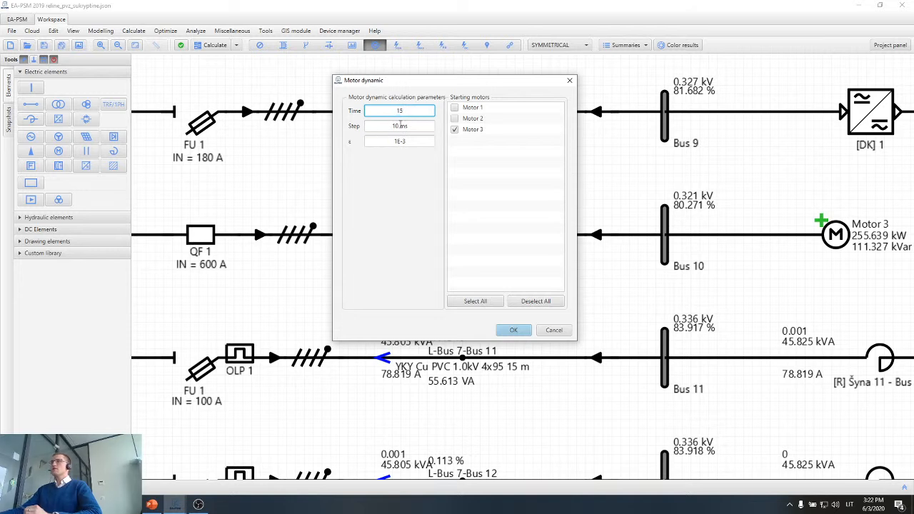
pyautogui.moveTo(401, 125); pyautogui.dragTo(388, 125)
pyautogui.write('15')
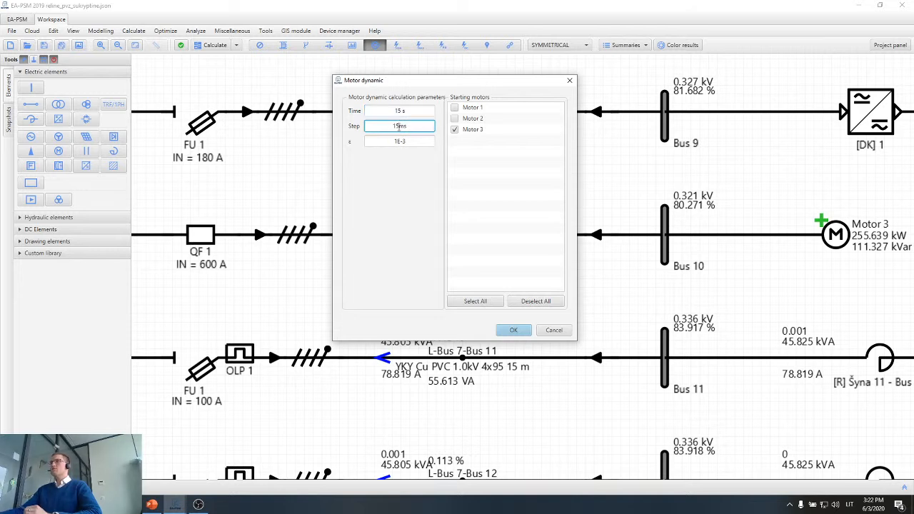
pyautogui.click(415, 111)
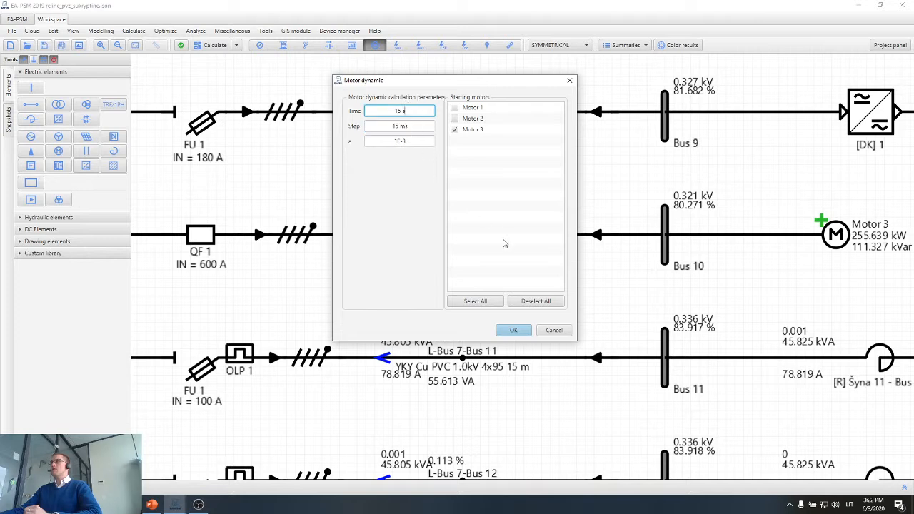
pyautogui.click(514, 331)
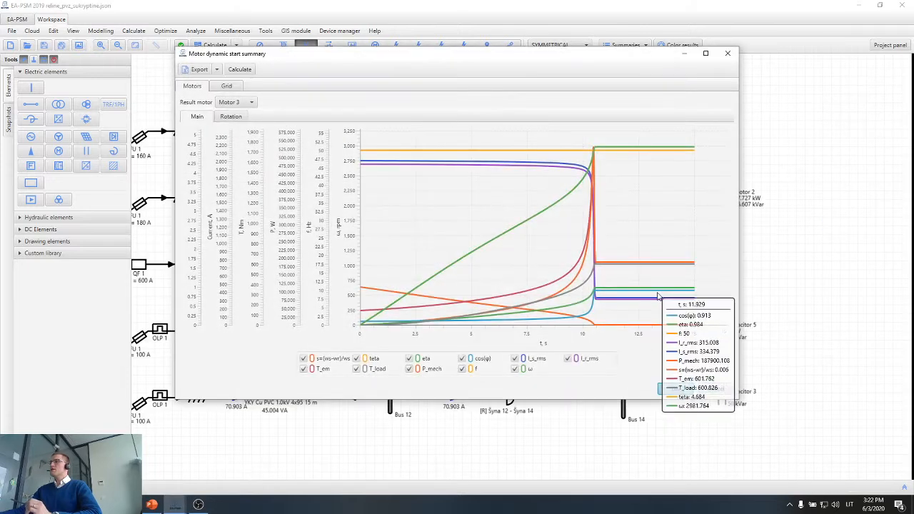
# Enlarge the Motor 3 dynamic start chart and leave only the slip s and stator current I_s_rms curves displayed for examination.
pyautogui.click(705, 54)
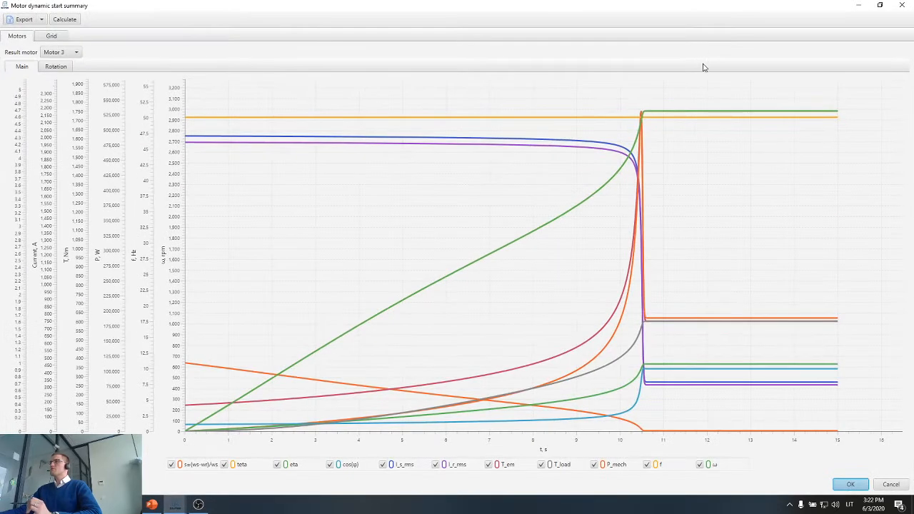
pyautogui.click(224, 465)
pyautogui.click(277, 465)
pyautogui.click(330, 465)
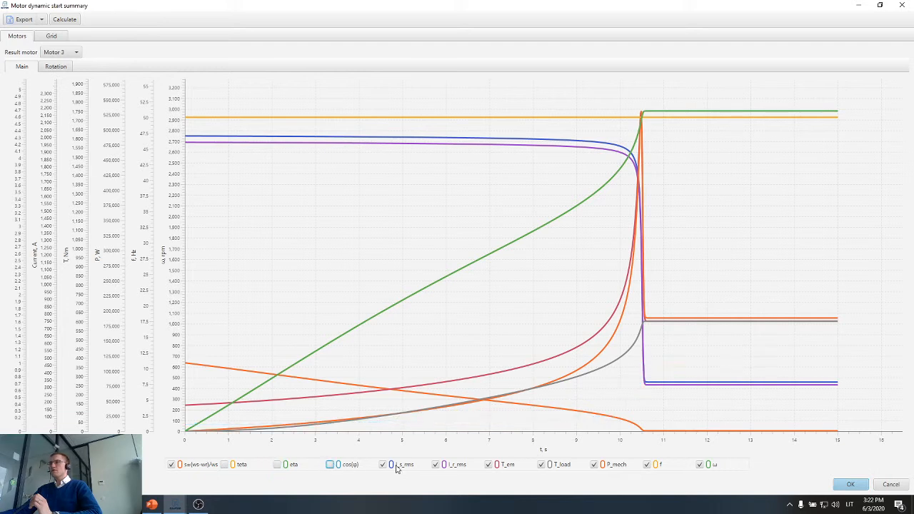
pyautogui.click(436, 465)
pyautogui.click(489, 465)
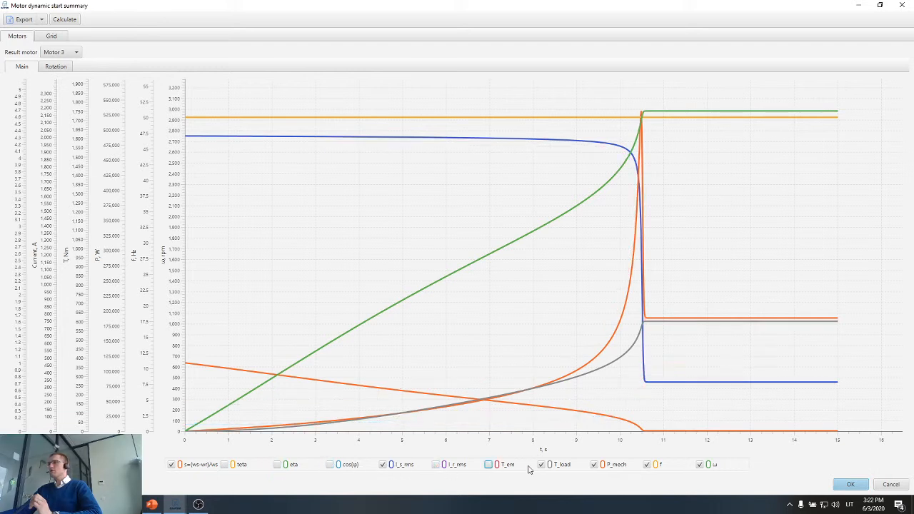
pyautogui.click(542, 465)
pyautogui.click(593, 465)
pyautogui.click(647, 465)
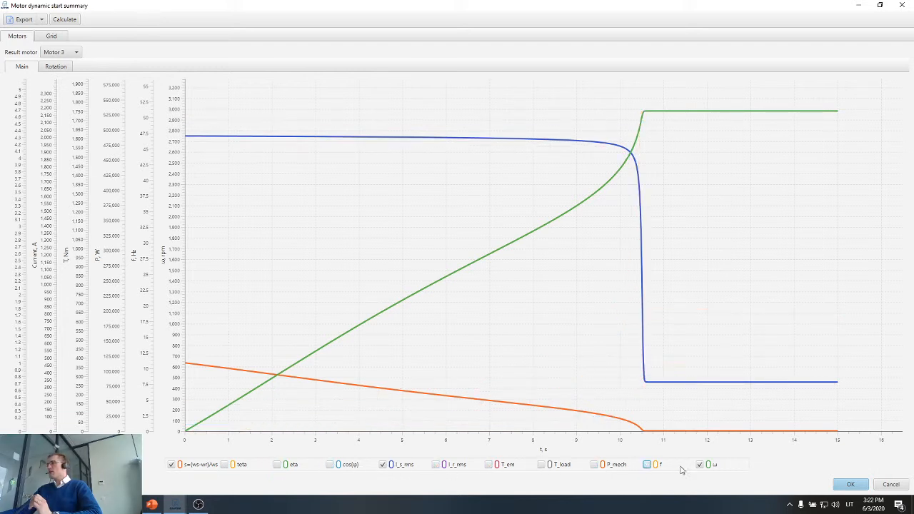
pyautogui.click(699, 465)
pyautogui.moveTo(569, 405)
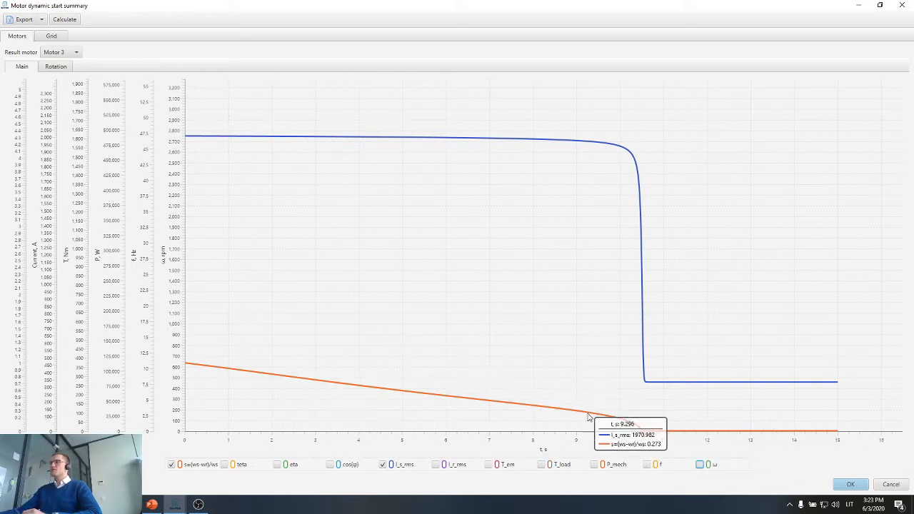
# Close the Motor dynamic start summary and return to the Bus 7 feeders in the network diagram.
pyautogui.click(880, 5)
pyautogui.click(749, 69)
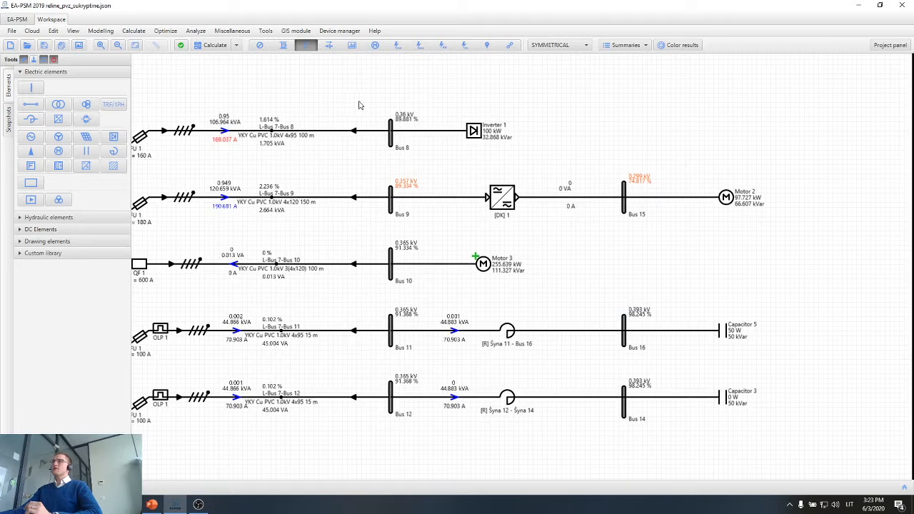
pyautogui.moveTo(359, 105); pyautogui.dragTo(424, 105)
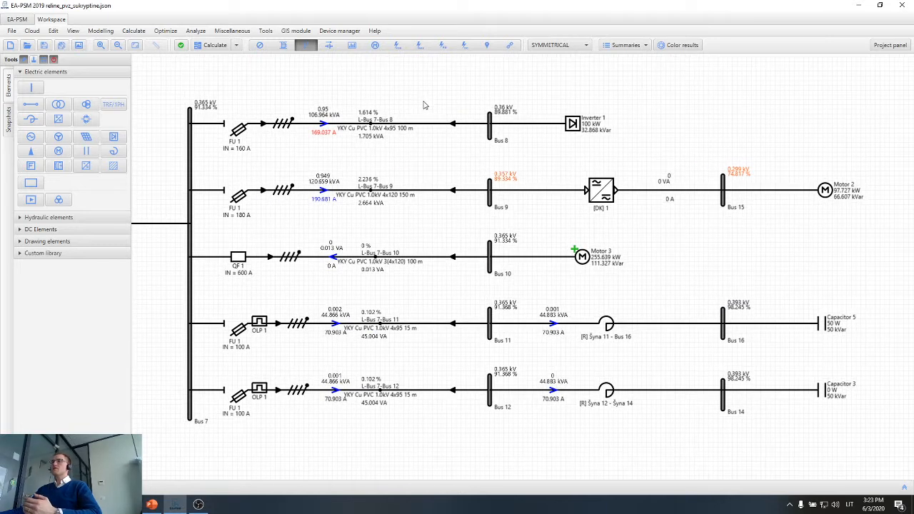
# Review the available calculation types, then highlight the Bus 7 feeders within the whole network and clear the selection.
pyautogui.click(217, 45)
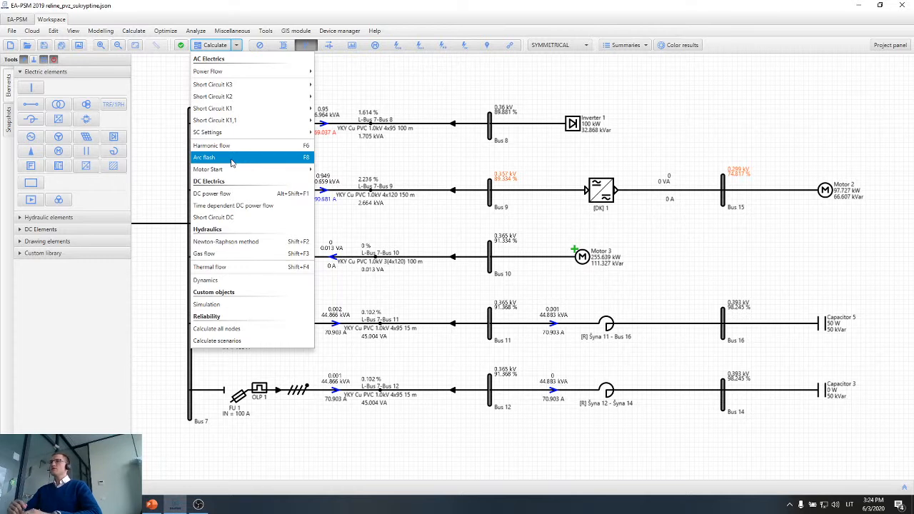
pyautogui.click(337, 143)
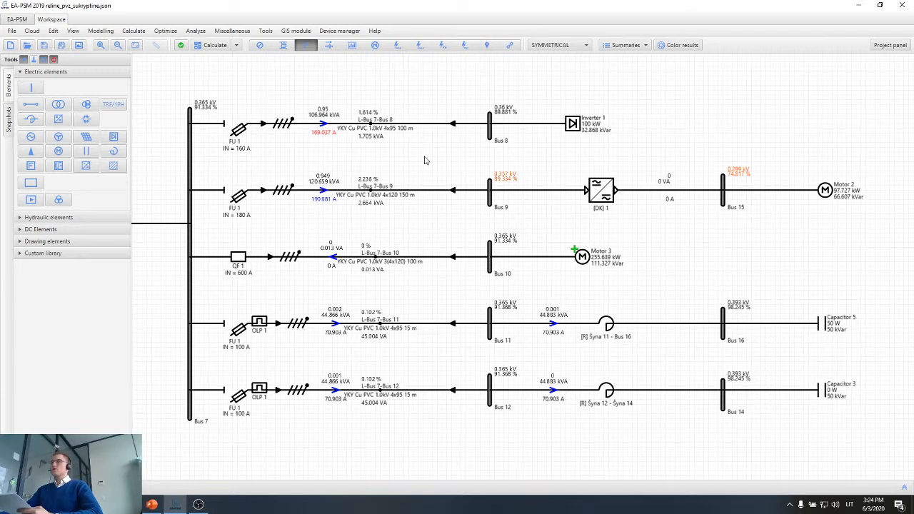
pyautogui.scroll(-6, 417, 159)
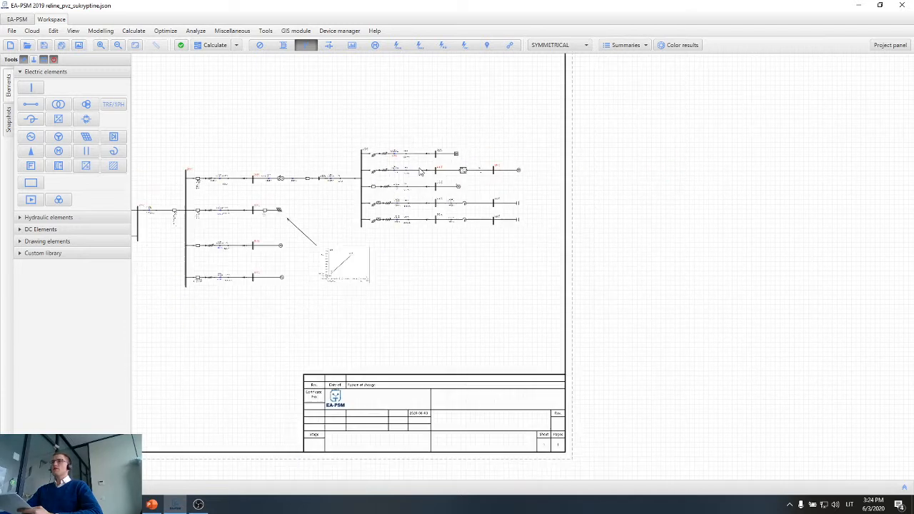
pyautogui.scroll(1, 429, 292)
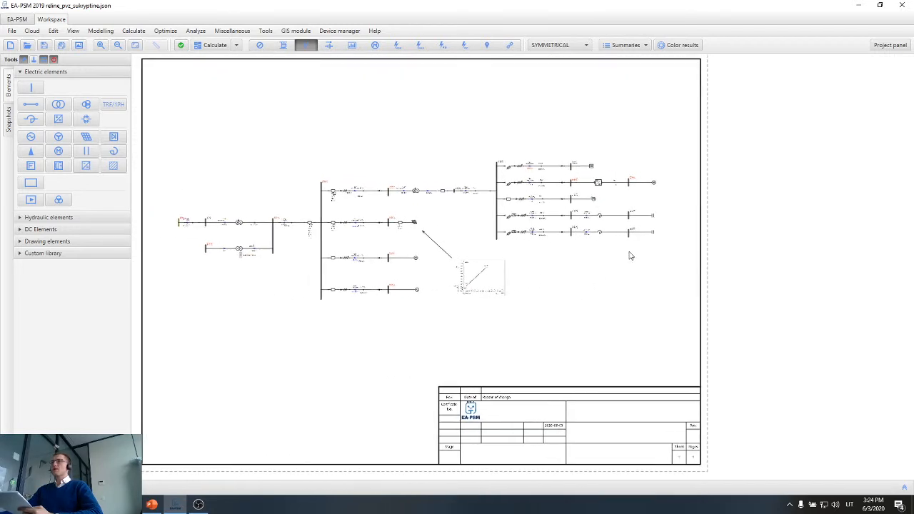
pyautogui.moveTo(682, 134); pyautogui.dragTo(531, 248)
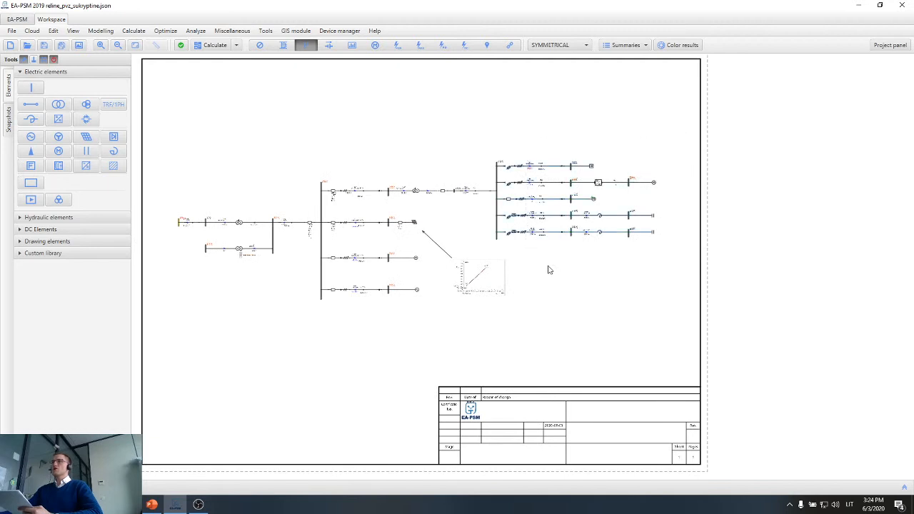
pyautogui.click(549, 269)
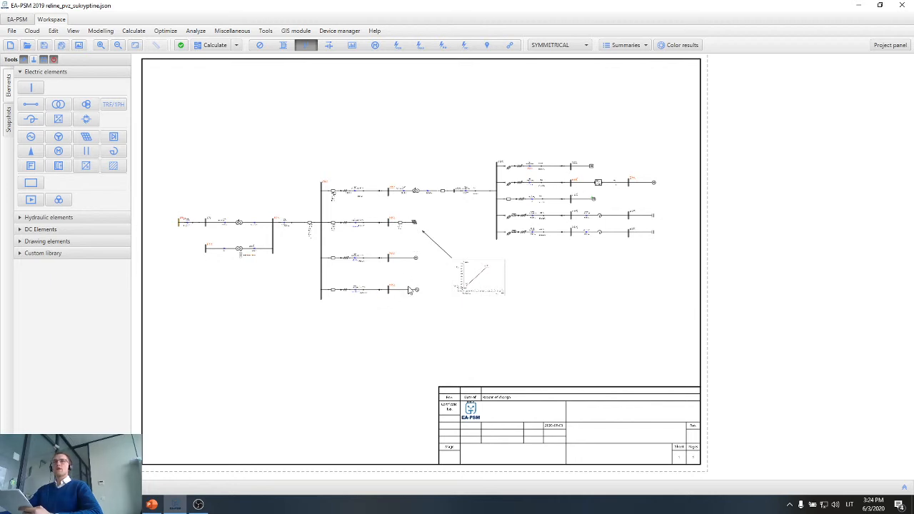
pyautogui.moveTo(584, 266); pyautogui.dragTo(562, 301)
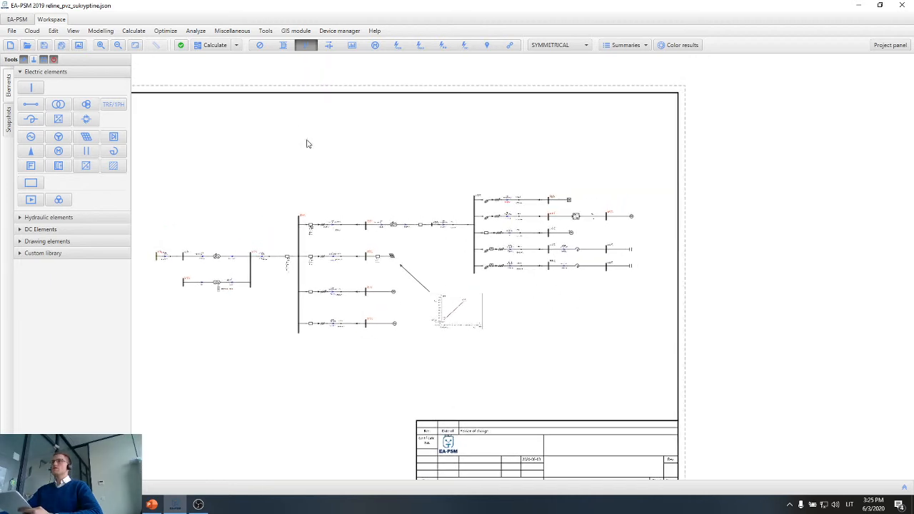
# Recalculate the AC power flow of the whole network.
pyautogui.click(233, 46)
pyautogui.moveTo(237, 71)
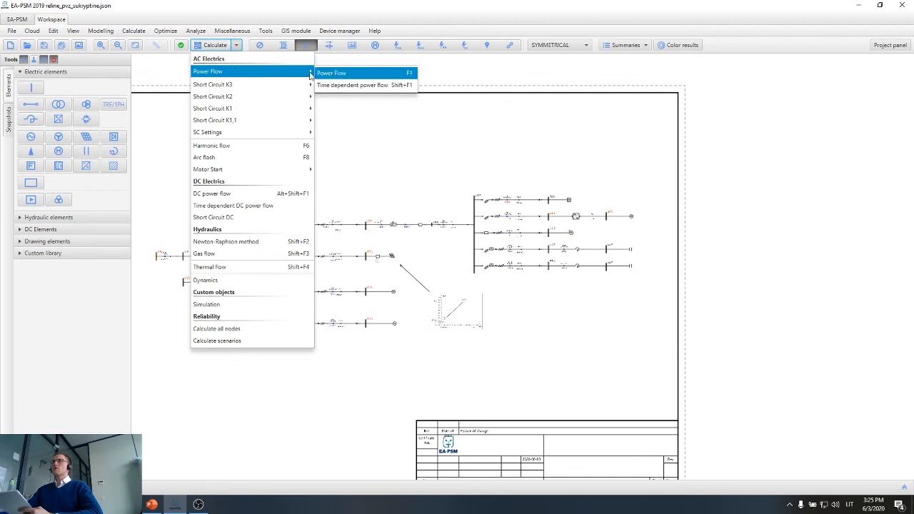
pyautogui.click(312, 73)
pyautogui.press('Return')
# Calculate the K3 and K2 short circuits of the network and close the short circuit results.
pyautogui.click(232, 46)
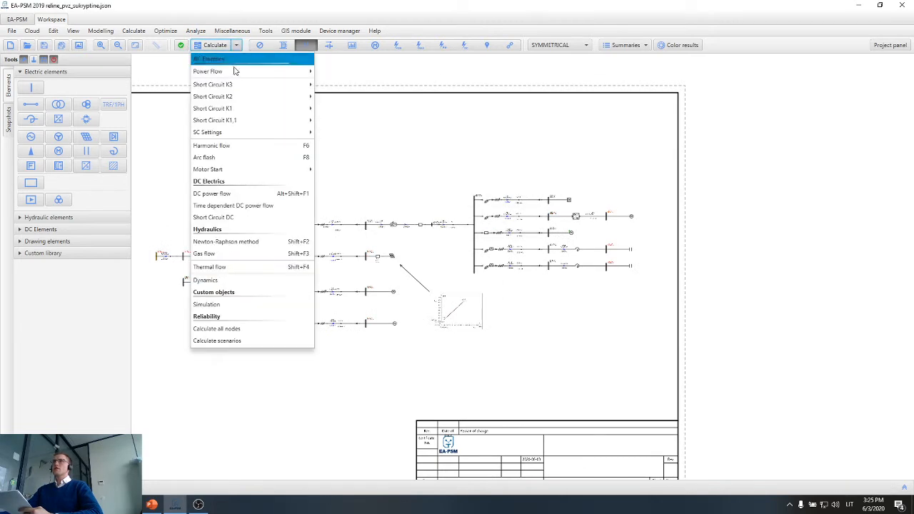
pyautogui.moveTo(237, 84)
pyautogui.click(317, 87)
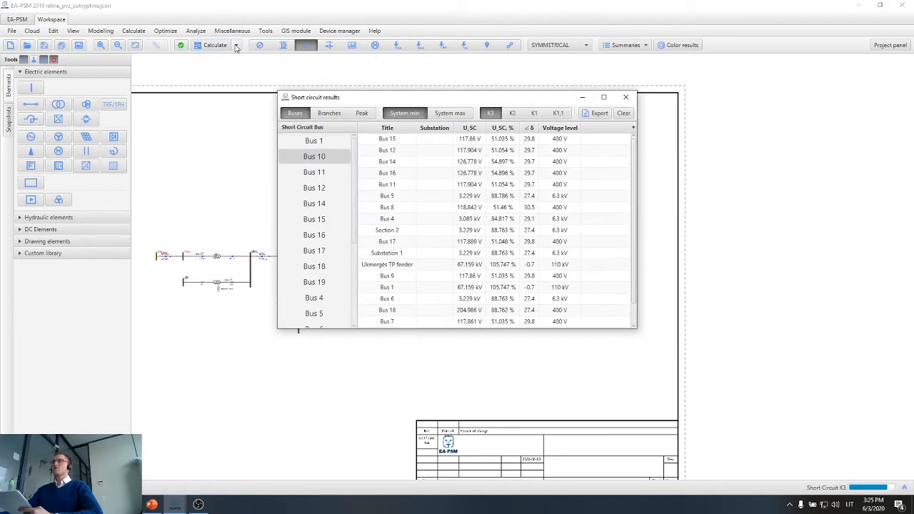
pyautogui.click(236, 46)
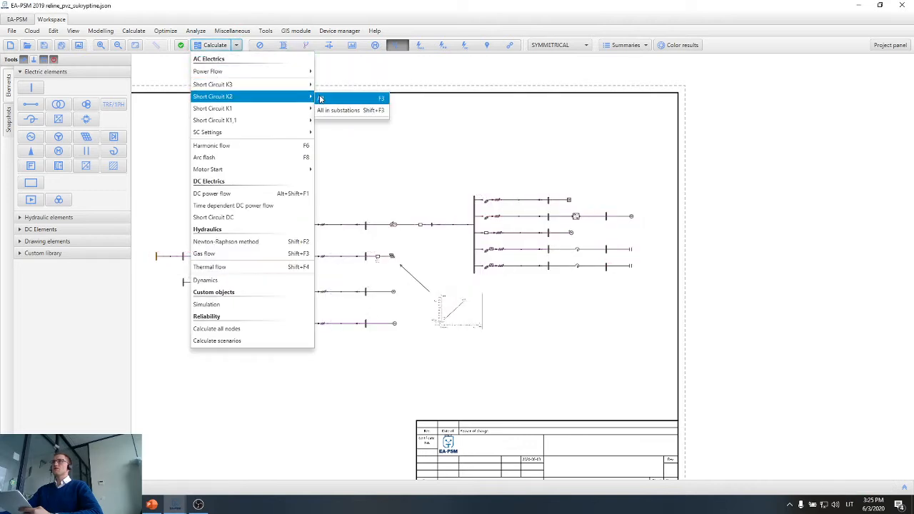
pyautogui.click(320, 99)
pyautogui.click(629, 97)
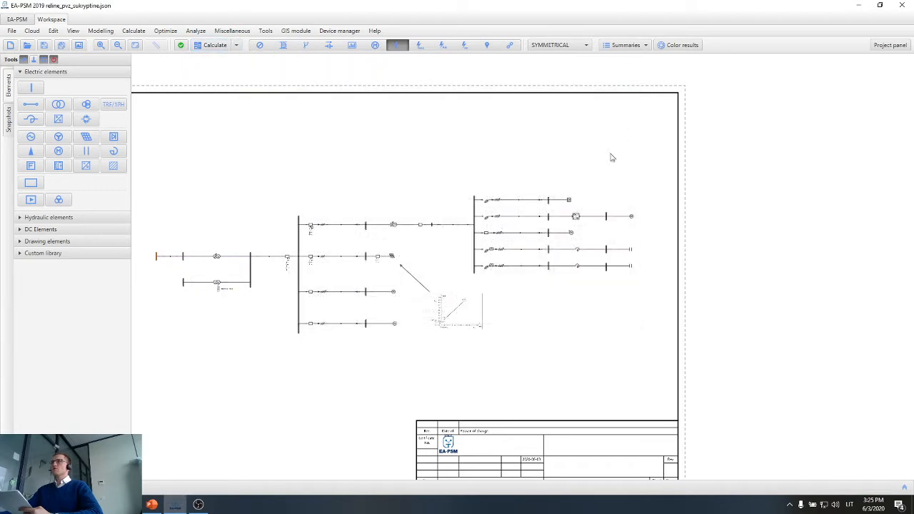
# Hide the calculation results on the diagram so the Bus 7 feeders show only their element data.
pyautogui.scroll(4, 629, 225)
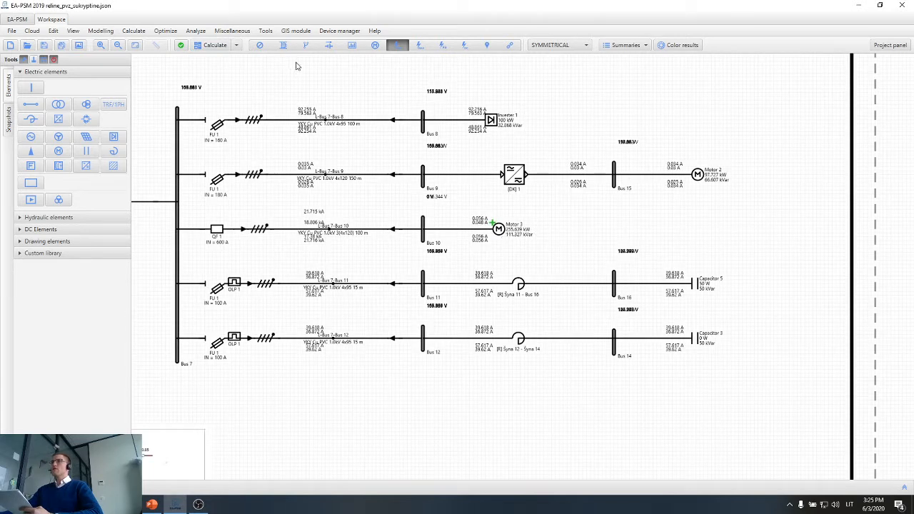
pyautogui.click(260, 45)
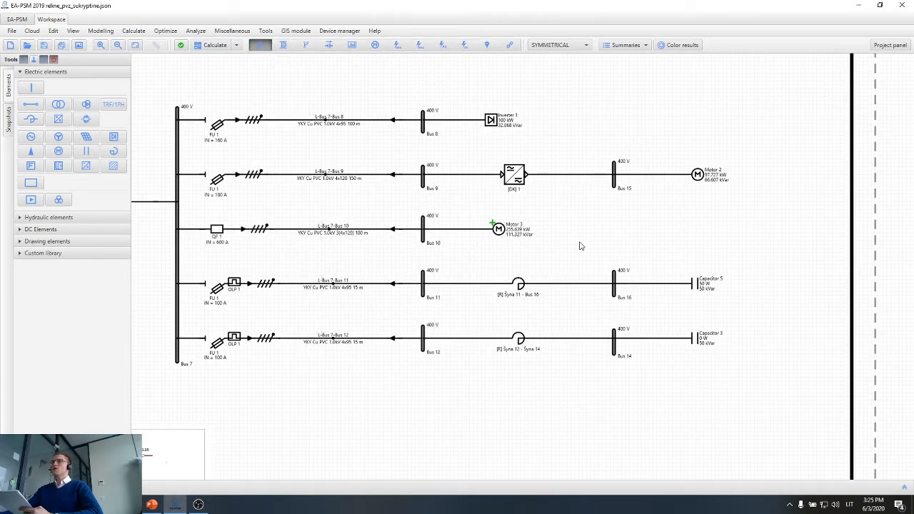
pyautogui.moveTo(598, 243); pyautogui.dragTo(659, 251)
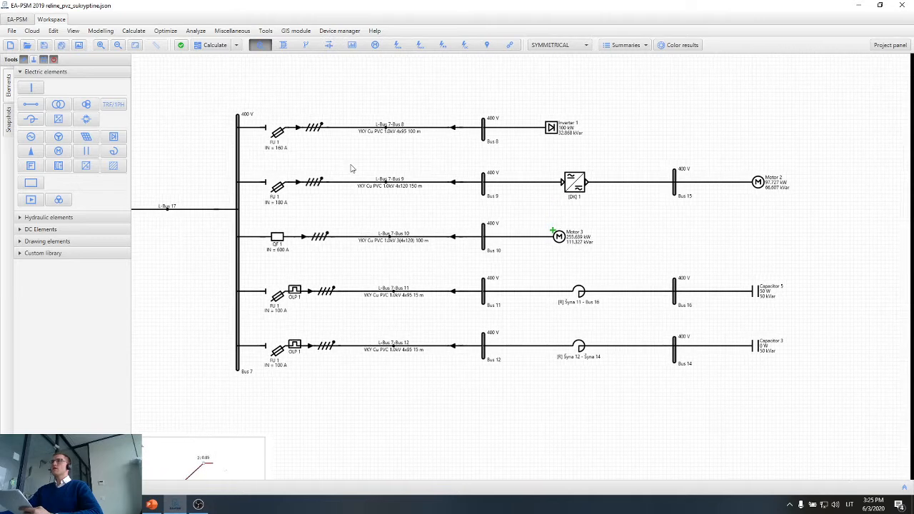
pyautogui.moveTo(364, 172); pyautogui.dragTo(387, 180)
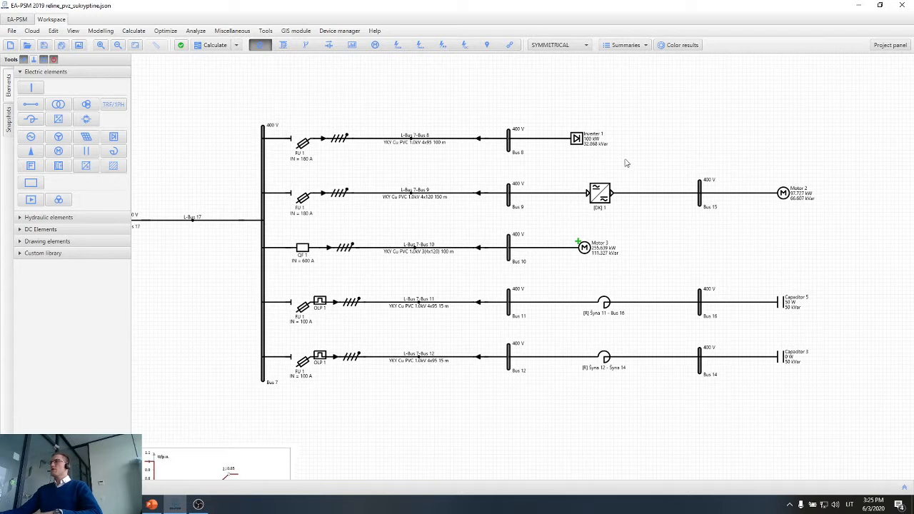
pyautogui.scroll(2, 518, 143)
pyautogui.moveTo(400, 169); pyautogui.dragTo(409, 192)
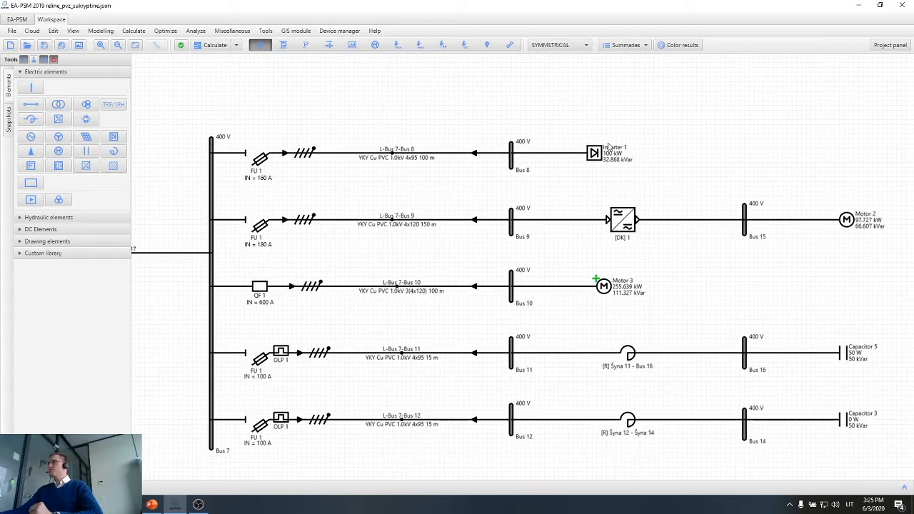
# Examine Inverter 1 at the end of the Bus 8 feeder, highlighting it and clearing the selection.
pyautogui.scroll(2, 633, 144)
pyautogui.click(578, 170)
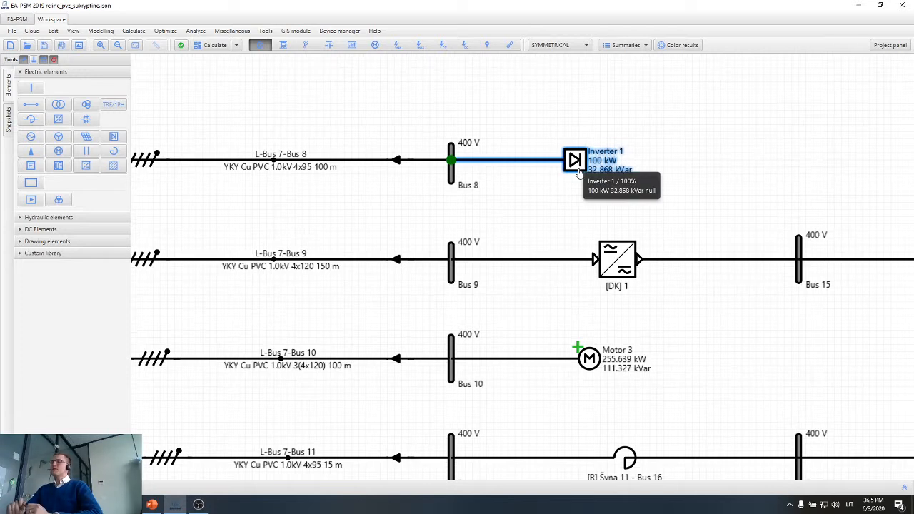
pyautogui.scroll(-1, 571, 180)
pyautogui.moveTo(519, 211); pyautogui.dragTo(608, 212)
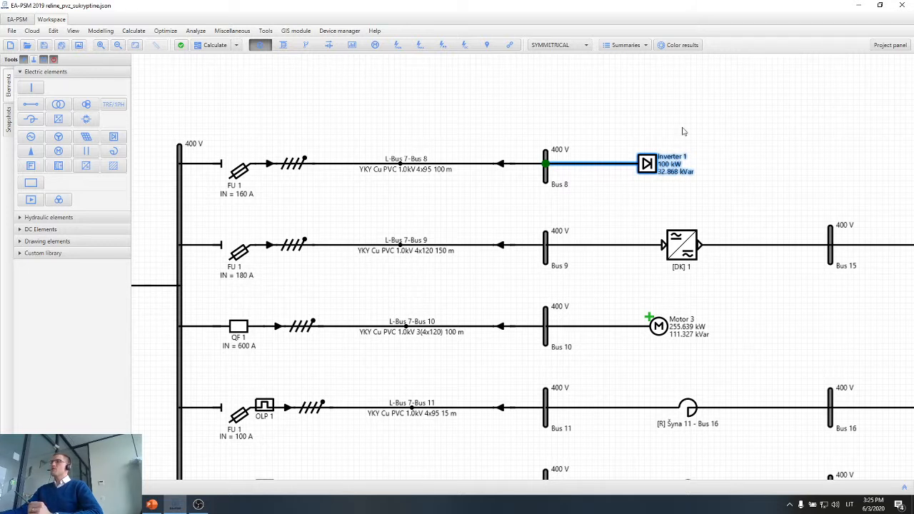
pyautogui.click(646, 195)
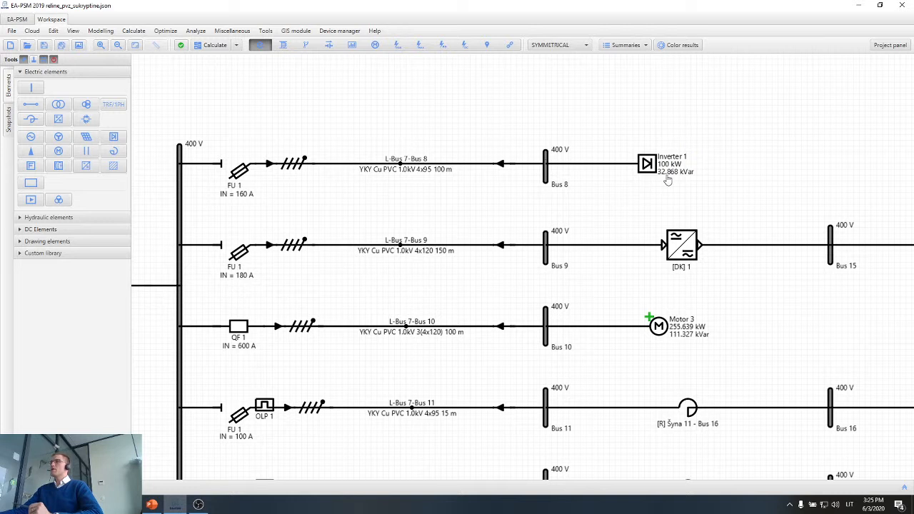
pyautogui.scroll(1, 664, 178)
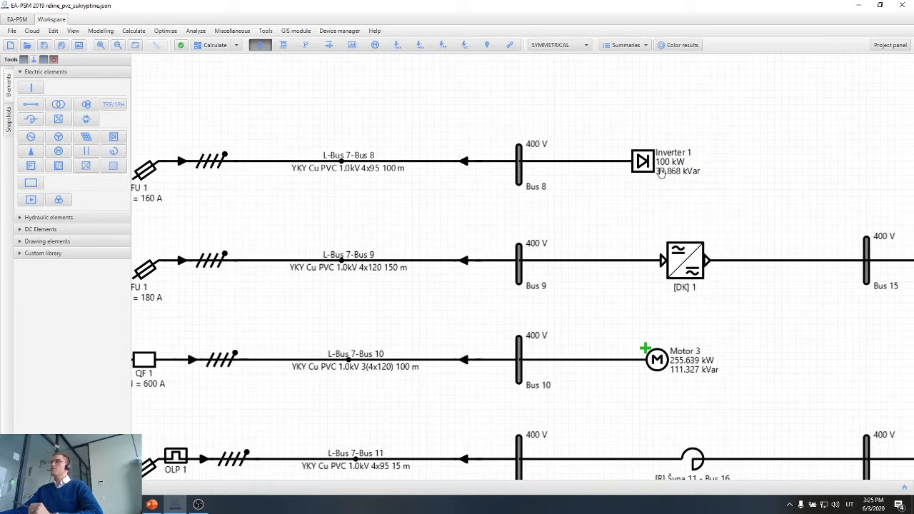
pyautogui.click(661, 174)
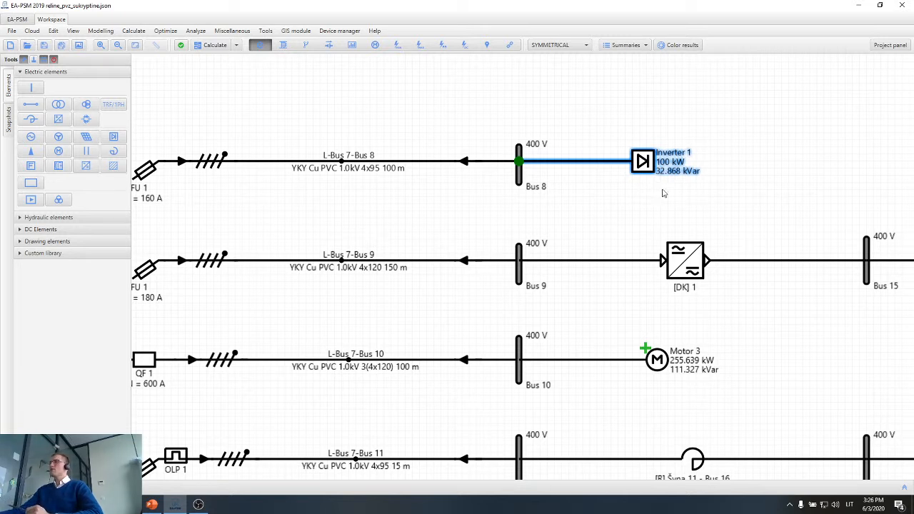
pyautogui.click(639, 201)
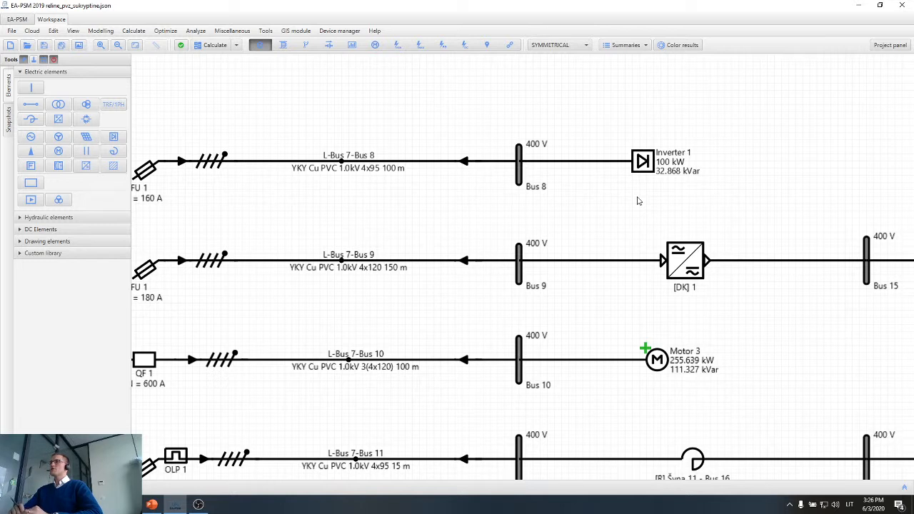
pyautogui.moveTo(703, 152); pyautogui.dragTo(555, 171)
pyautogui.click(584, 185)
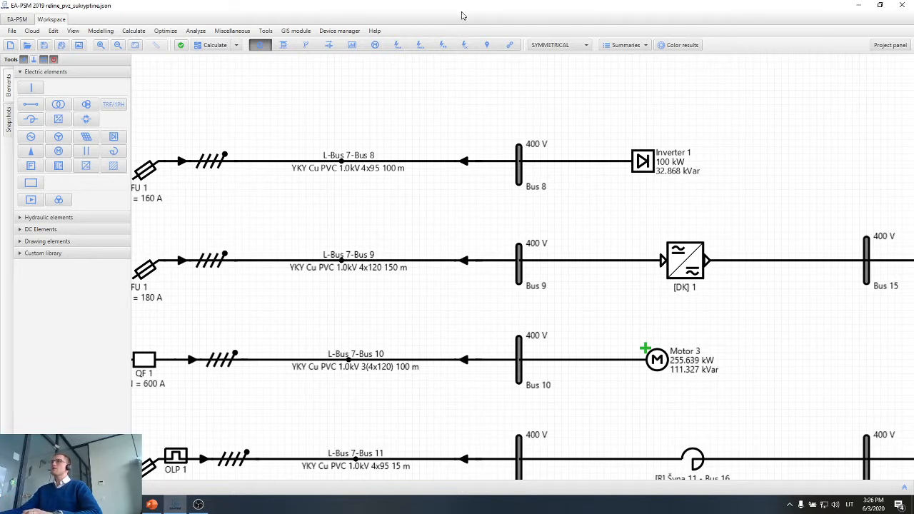
# Show the short circuit results on the diagram and calculate the short circuits at Bus 10.
pyautogui.click(398, 45)
pyautogui.click(515, 344)
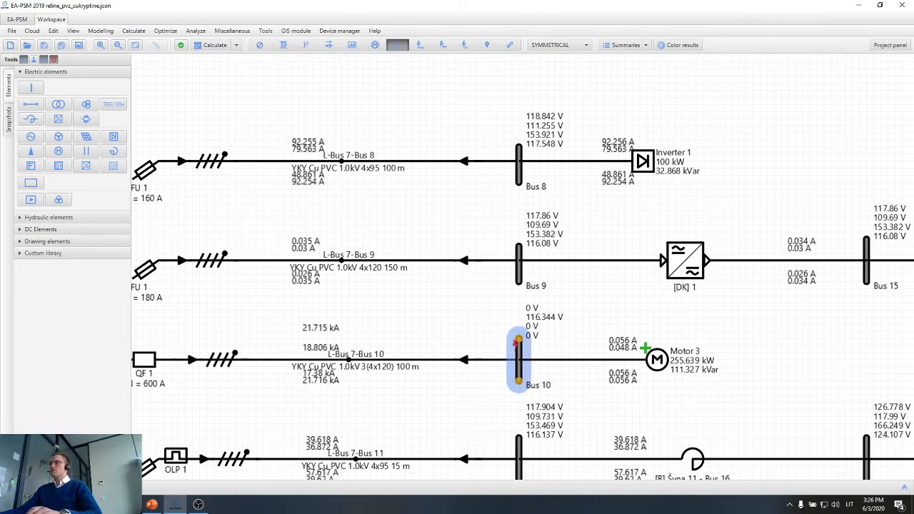
pyautogui.click(516, 343)
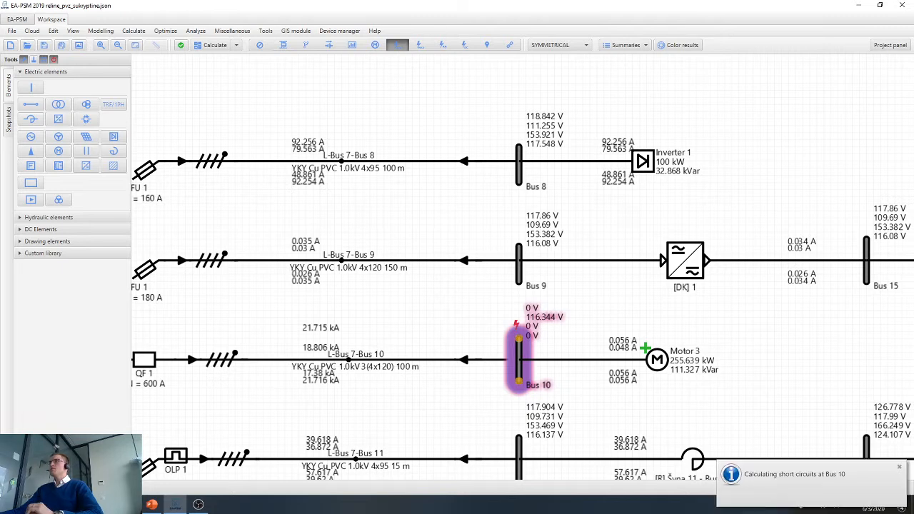
# Examine the K3, K2, K1 and K1,1 fault voltages at Bus 8 for the Bus 10 short circuit.
pyautogui.scroll(1, 574, 121)
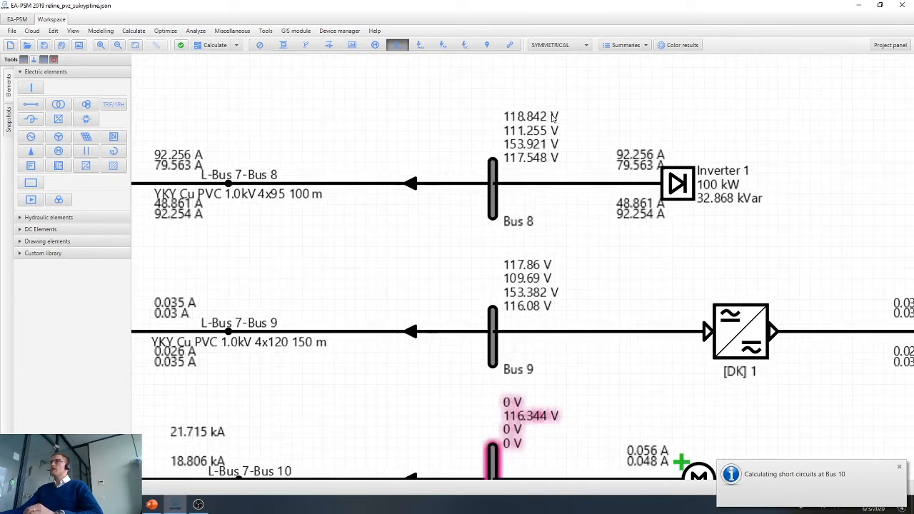
pyautogui.scroll(1, 552, 118)
pyautogui.moveTo(544, 118)
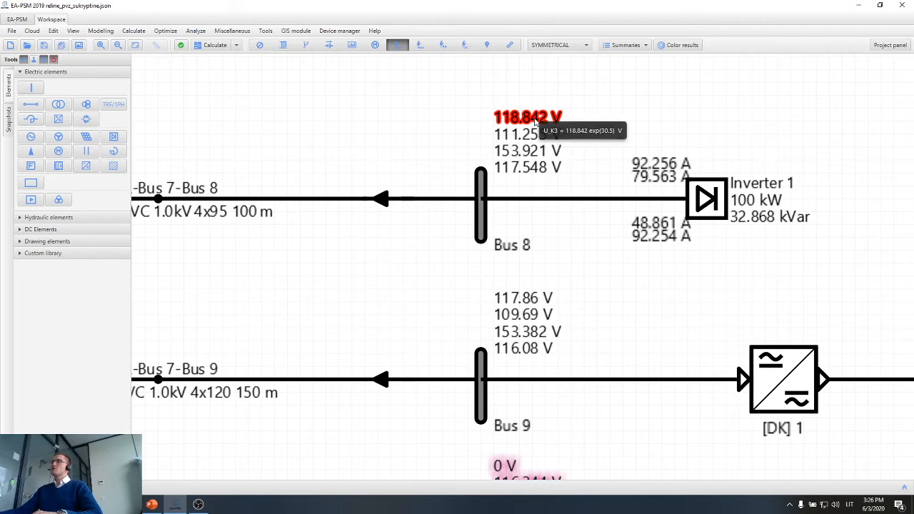
pyautogui.scroll(-3, 545, 426)
pyautogui.scroll(2, 545, 426)
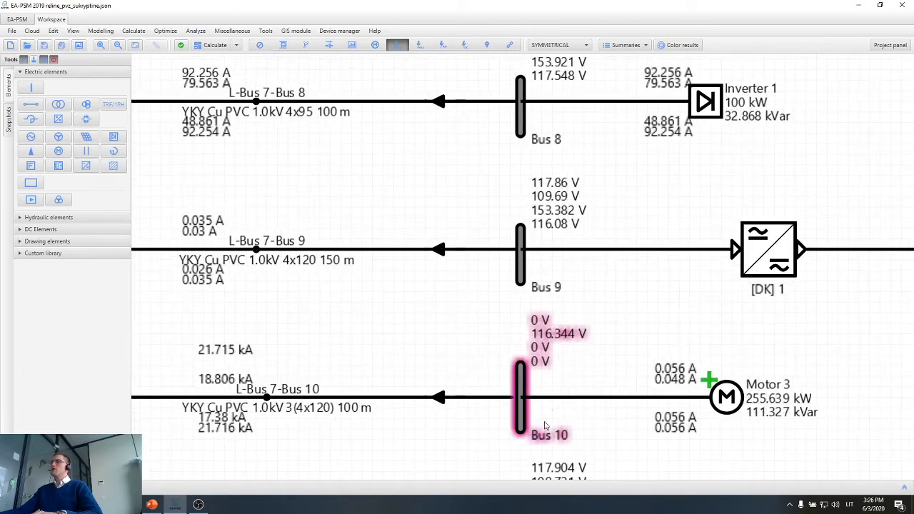
pyautogui.scroll(-2, 545, 426)
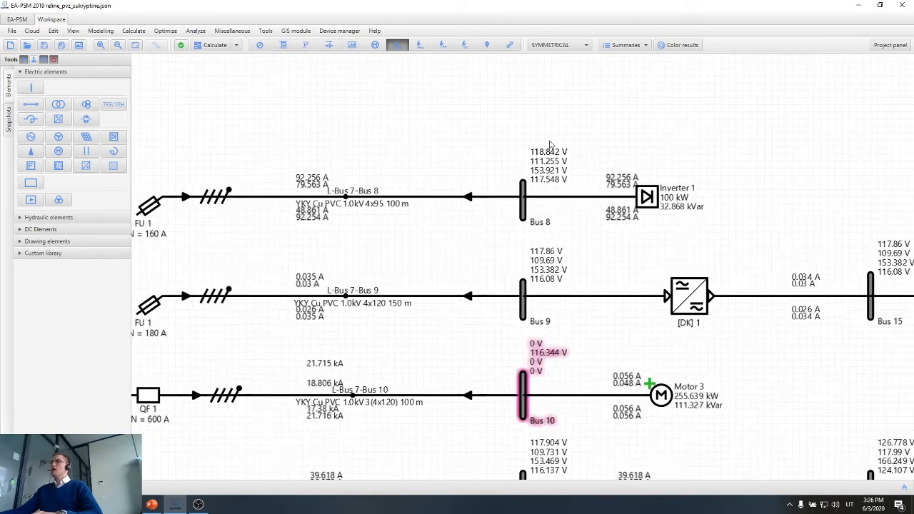
pyautogui.scroll(3, 550, 145)
pyautogui.moveTo(548, 165)
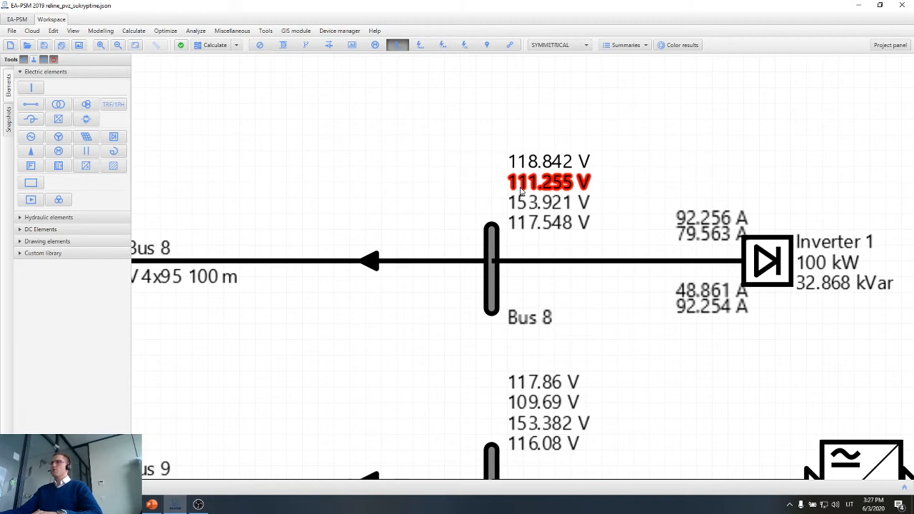
pyautogui.moveTo(521, 191)
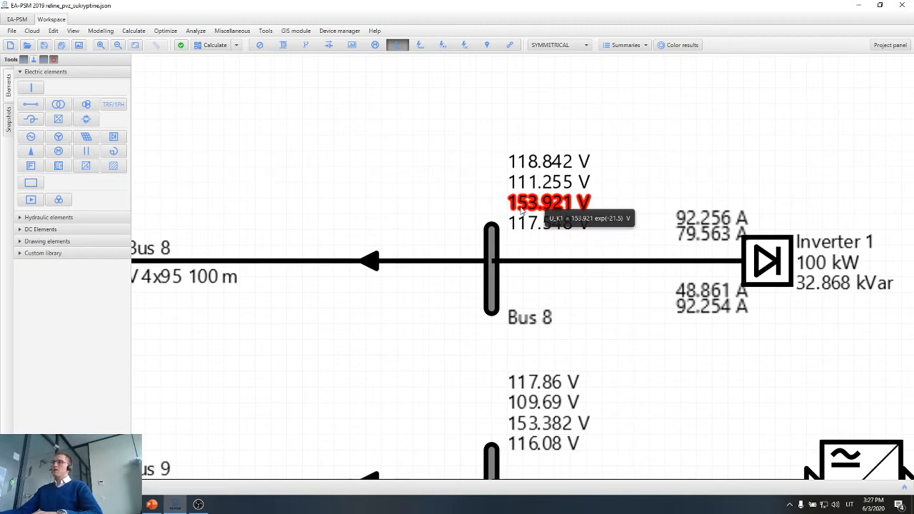
pyautogui.moveTo(555, 229)
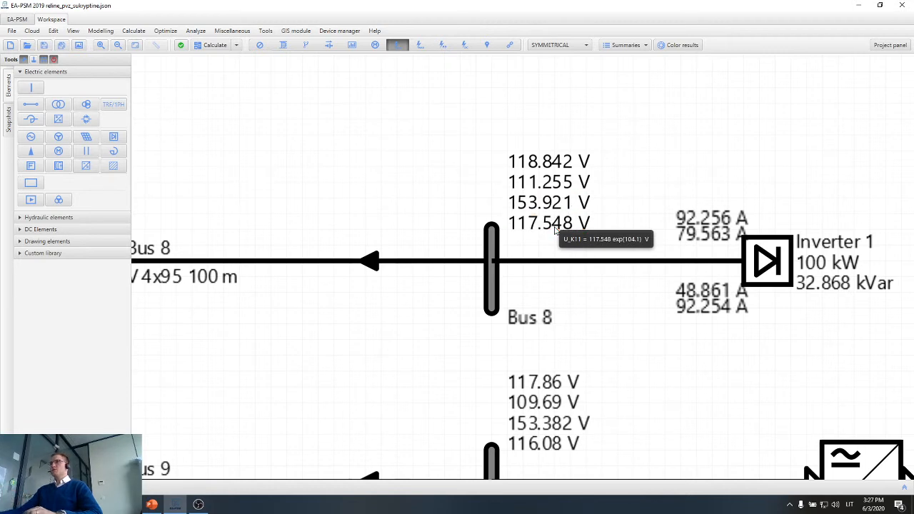
pyautogui.moveTo(579, 167)
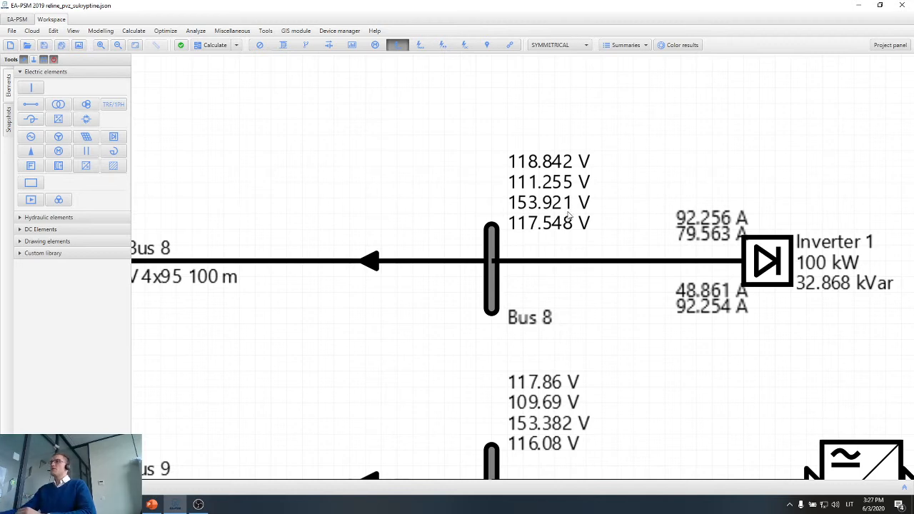
# Highlight Inverter 1 and the L-Bus 7-Bus 8 line to examine the inverter's fault current contribution through its feeder.
pyautogui.scroll(-2, 569, 214)
pyautogui.moveTo(830, 204); pyautogui.dragTo(593, 283)
pyautogui.scroll(-1, 594, 284)
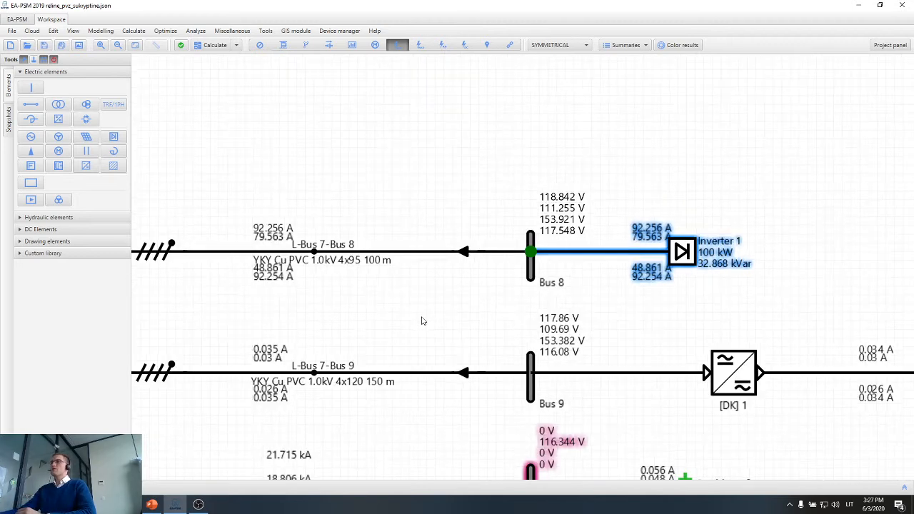
pyautogui.scroll(-3, 531, 305)
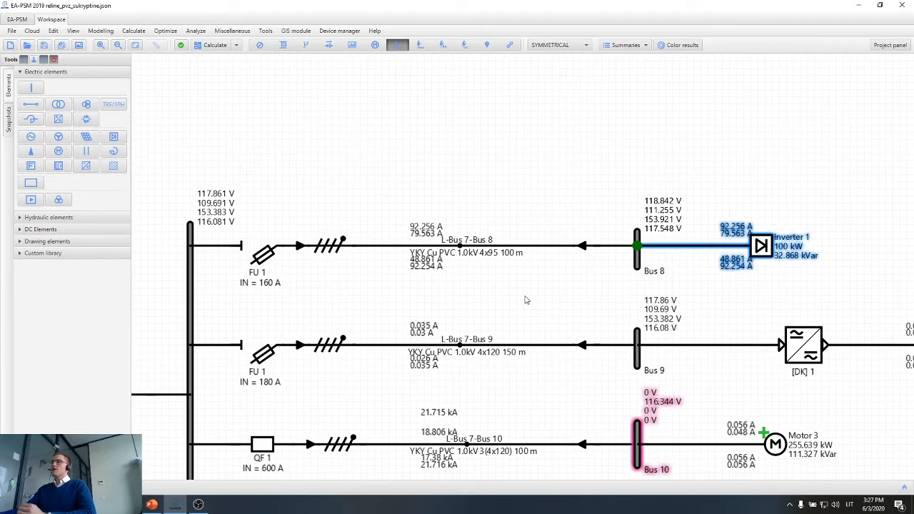
pyautogui.scroll(3, 503, 295)
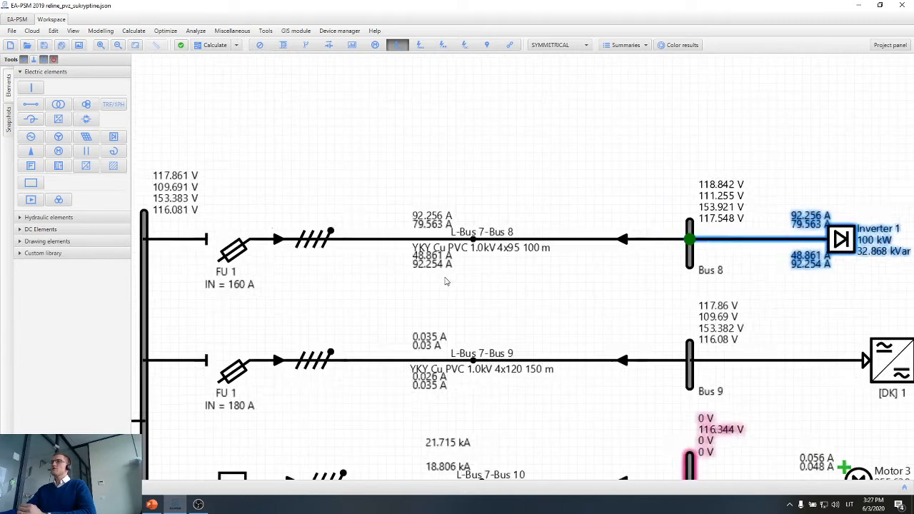
pyautogui.moveTo(649, 201); pyautogui.dragTo(333, 262)
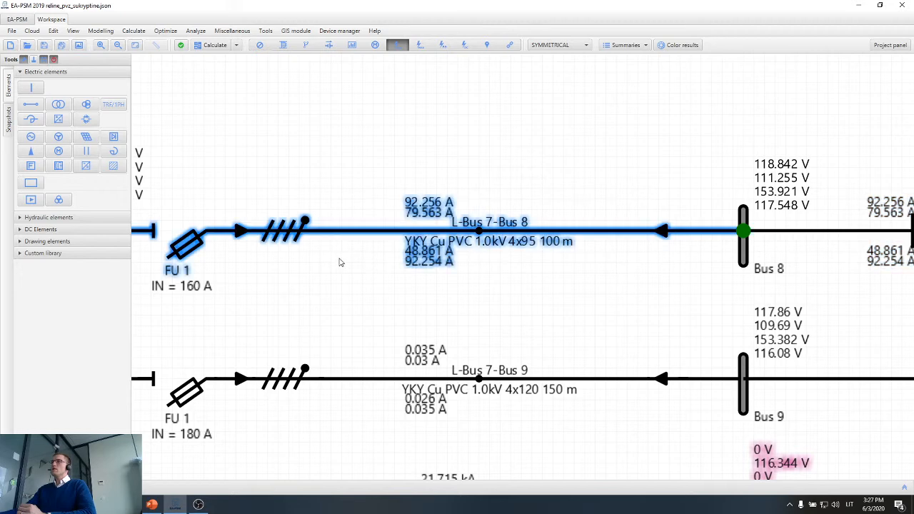
pyautogui.scroll(-2, 340, 262)
pyautogui.click(743, 248)
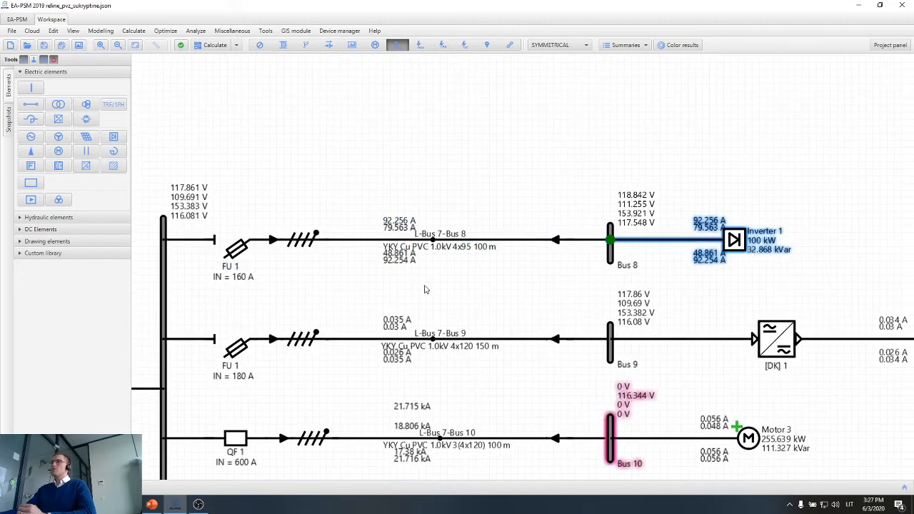
# Calculate the short circuits at Bus 7 and at Bus 8, viewing the currents on the L-Bus 7-Bus 8 feeder.
pyautogui.moveTo(321, 288); pyautogui.dragTo(607, 94)
pyautogui.click(400, 145)
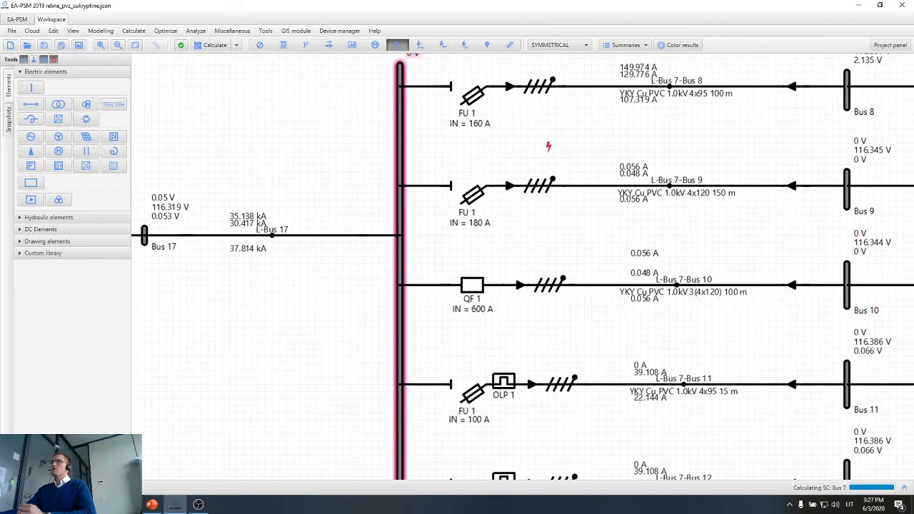
pyautogui.moveTo(549, 177); pyautogui.dragTo(436, 295)
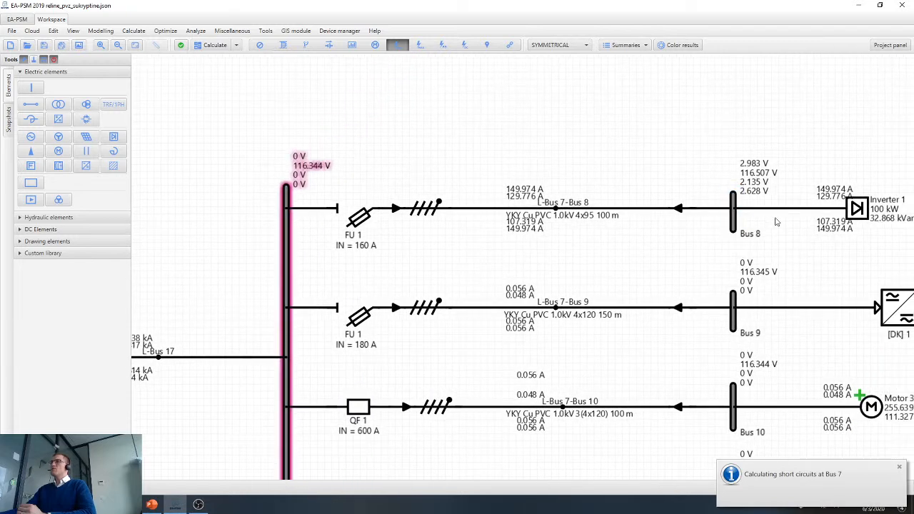
pyautogui.click(739, 197)
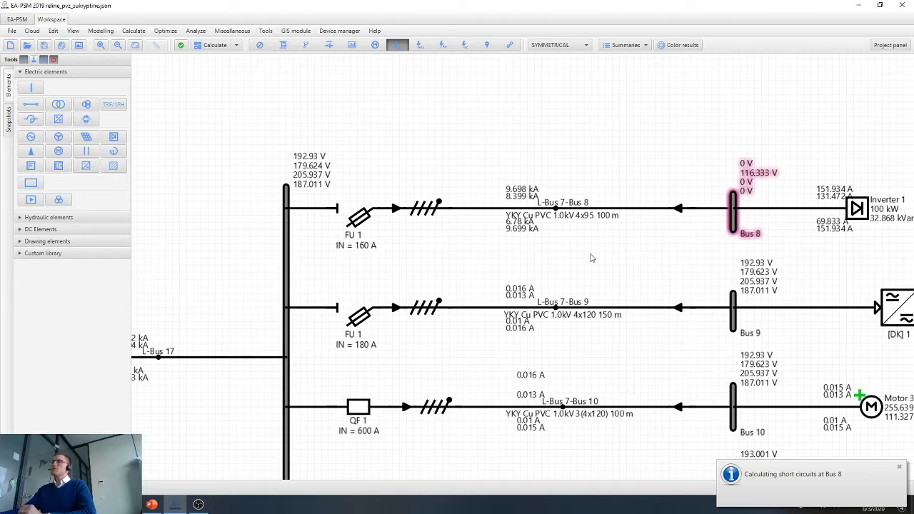
pyautogui.scroll(1, 336, 220)
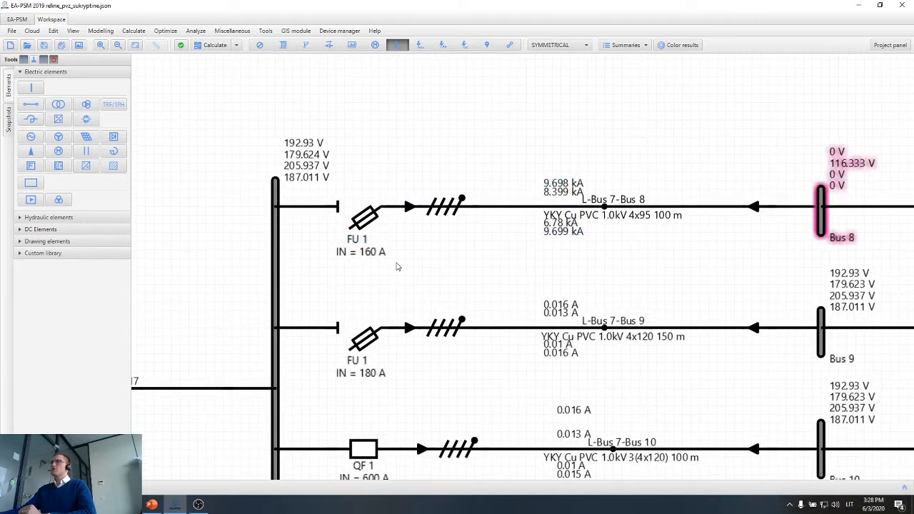
# Hide the calculation results on the diagram and examine the rated current of the fuse protecting the Bus 8 feeder.
pyautogui.click(260, 45)
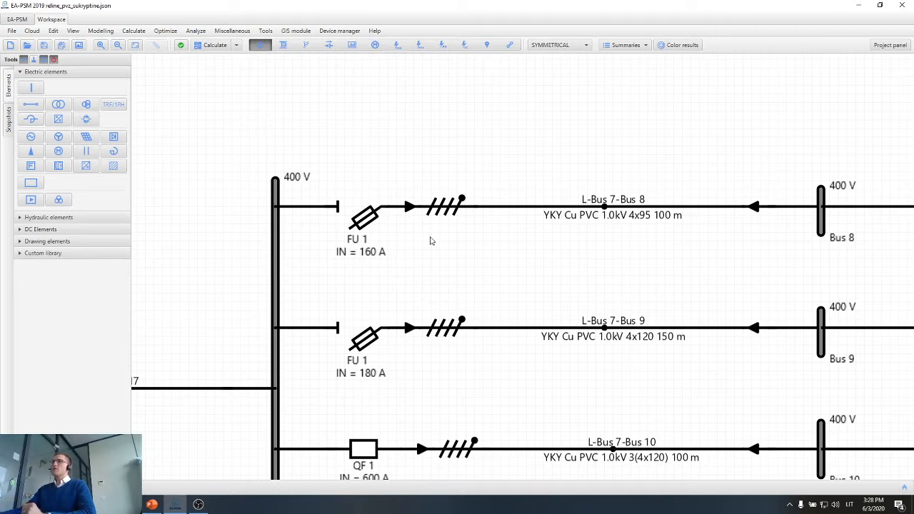
pyautogui.click(345, 243)
pyautogui.scroll(2, 346, 247)
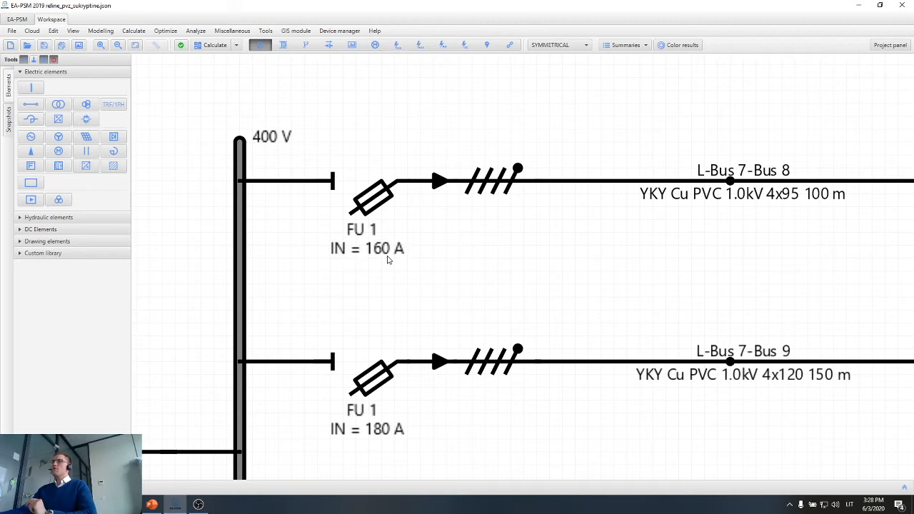
pyautogui.scroll(-1, 388, 260)
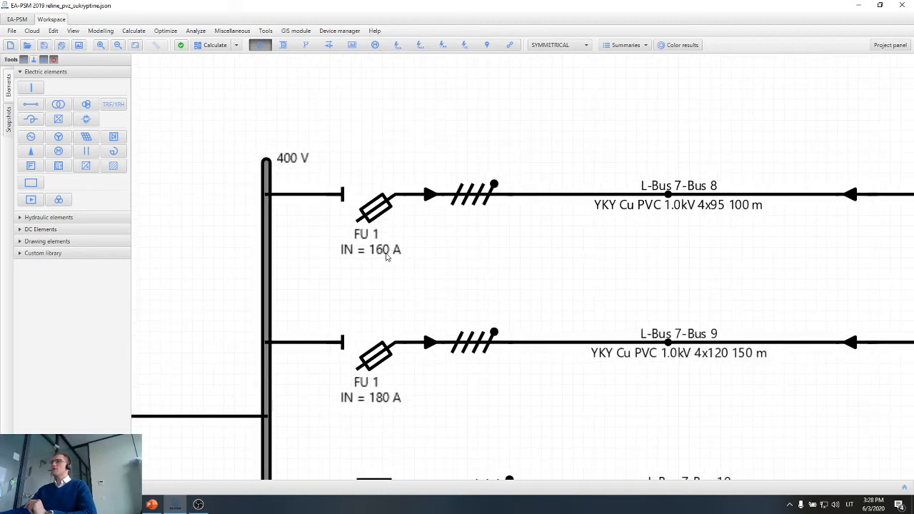
pyautogui.moveTo(699, 271); pyautogui.dragTo(546, 265)
pyautogui.scroll(-1, 663, 277)
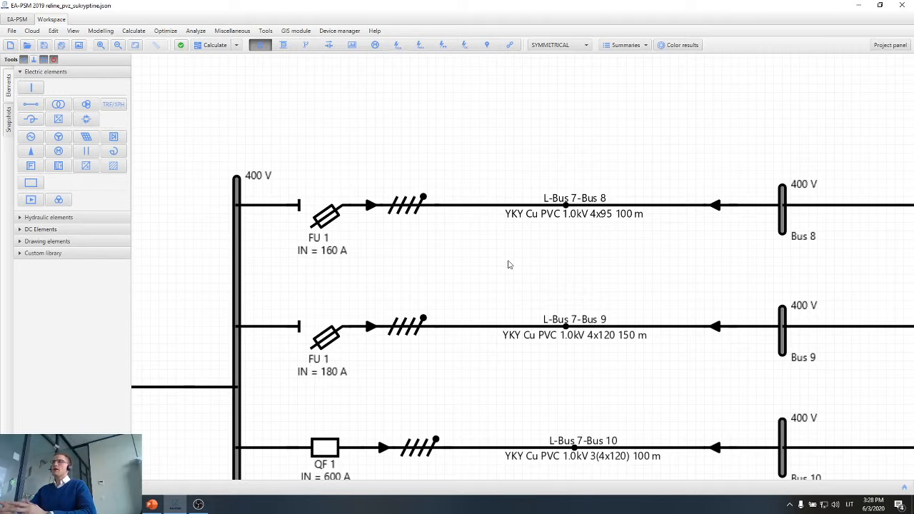
pyautogui.click(325, 256)
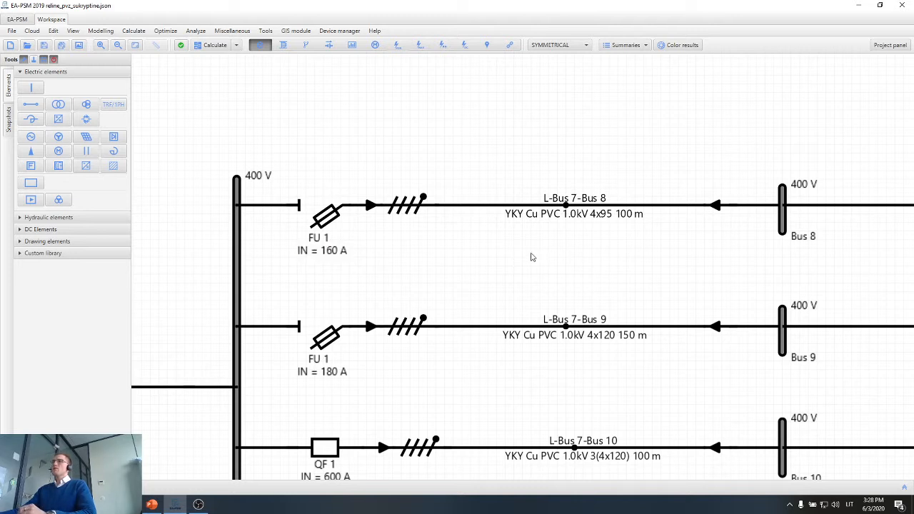
# Calculate the AC power flow of the network to show the load currents of the Bus 7 feeders.
pyautogui.click(226, 48)
pyautogui.moveTo(236, 71)
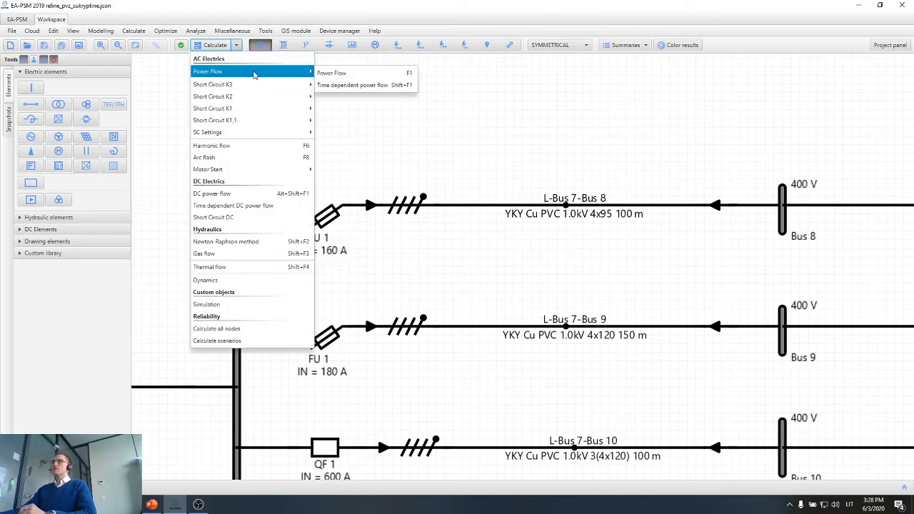
pyautogui.click(333, 74)
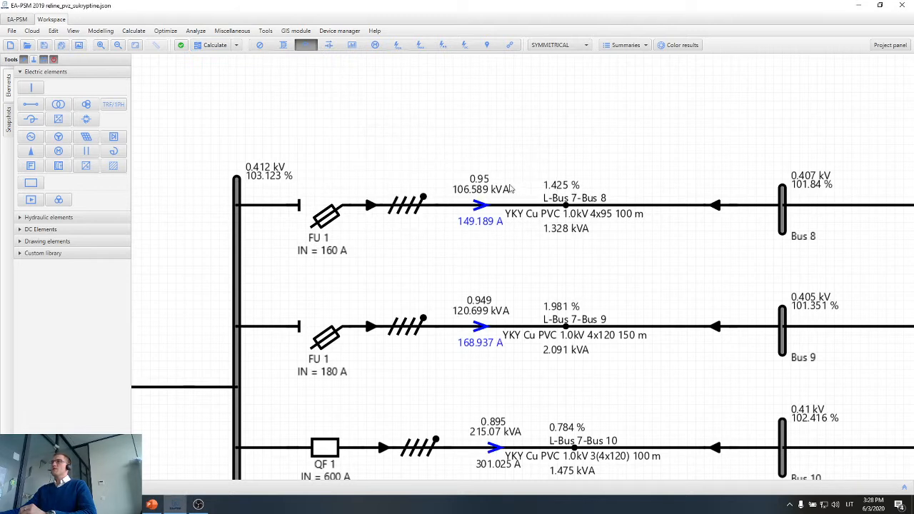
# Open the properties of the L-Bus 7-Bus 8 feeder fuse FU 1 and view the protection types available for it.
pyautogui.scroll(2, 502, 210)
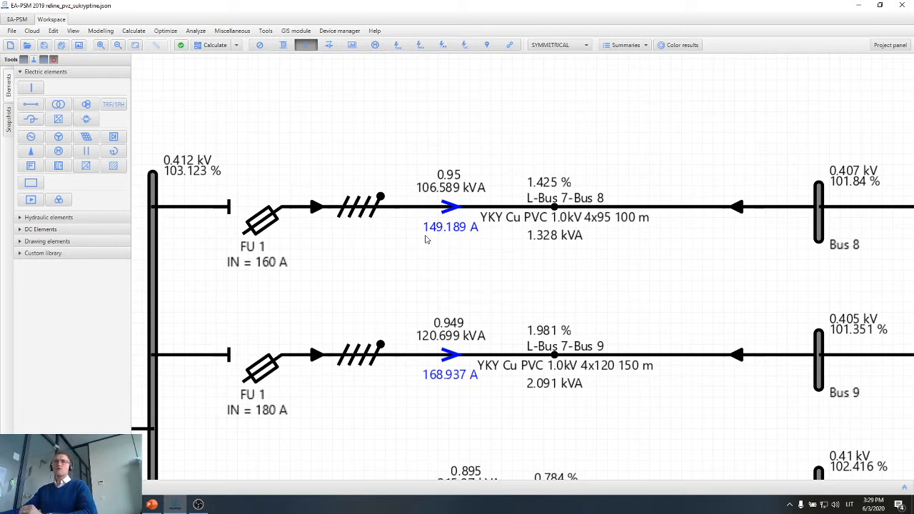
pyautogui.doubleClick(267, 233)
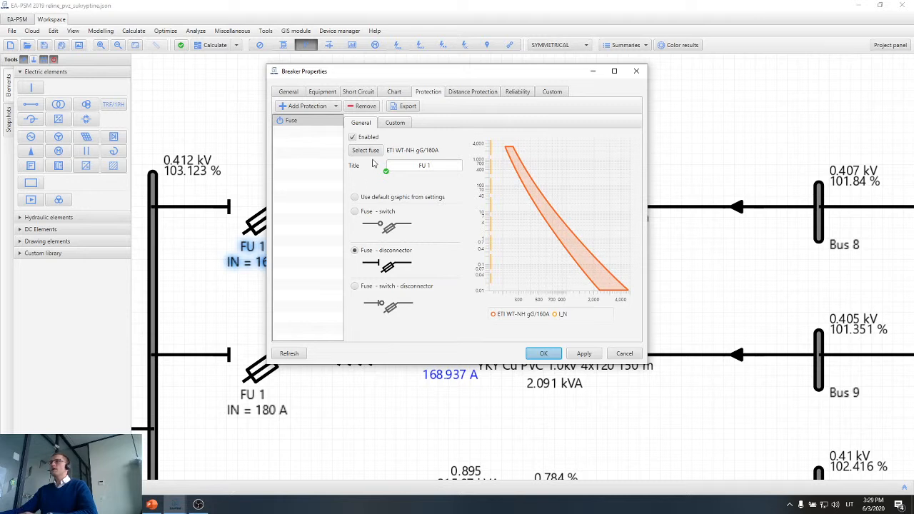
pyautogui.click(314, 106)
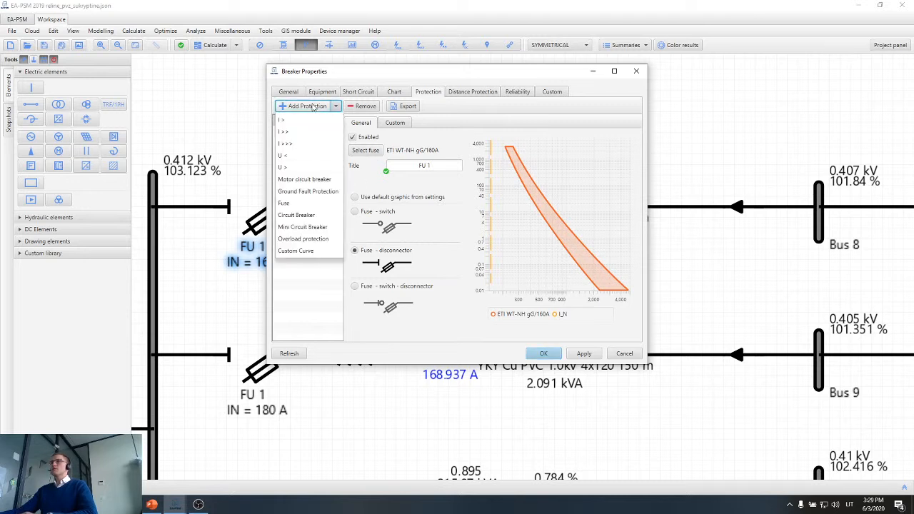
pyautogui.click(297, 205)
# Select the ETI WT-NH gG 160 A fuse for the L-Bus 7-Bus 8 feeder and apply it.
pyautogui.click(366, 152)
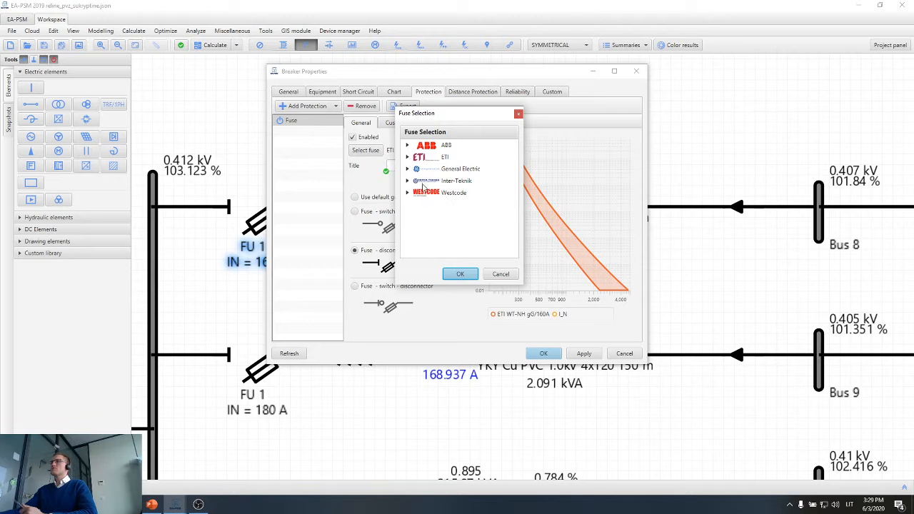
pyautogui.click(410, 157)
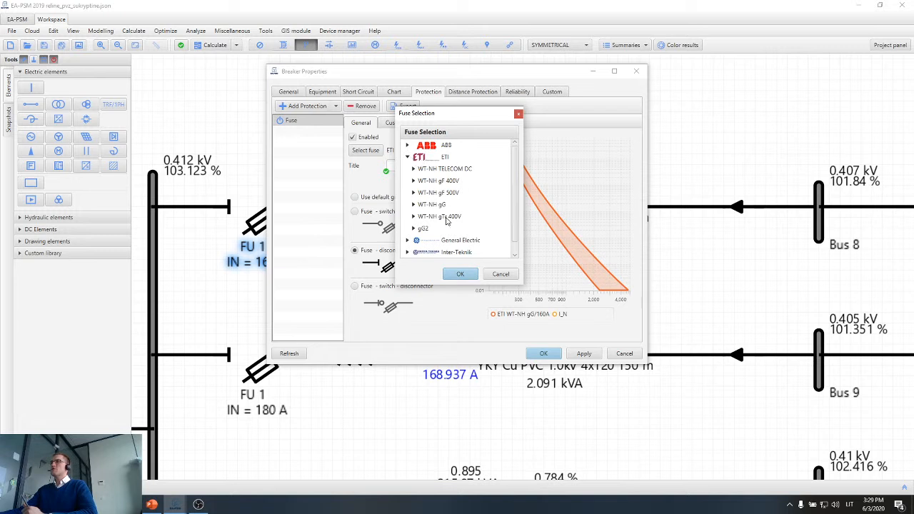
pyautogui.click(420, 207)
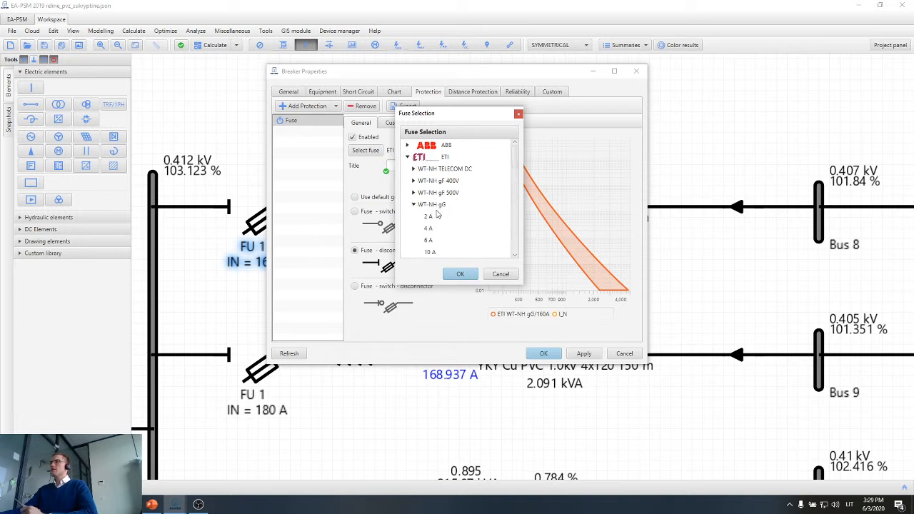
pyautogui.scroll(-4, 451, 210)
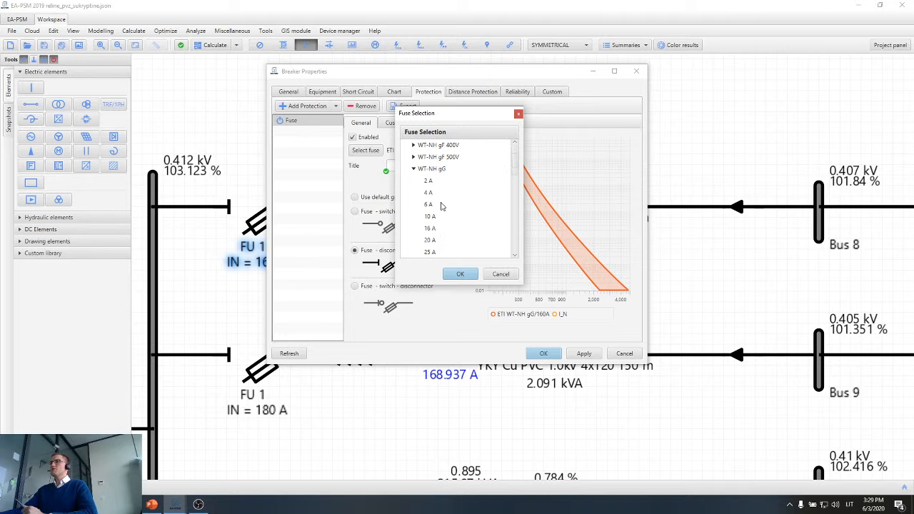
pyautogui.scroll(-1, 432, 174)
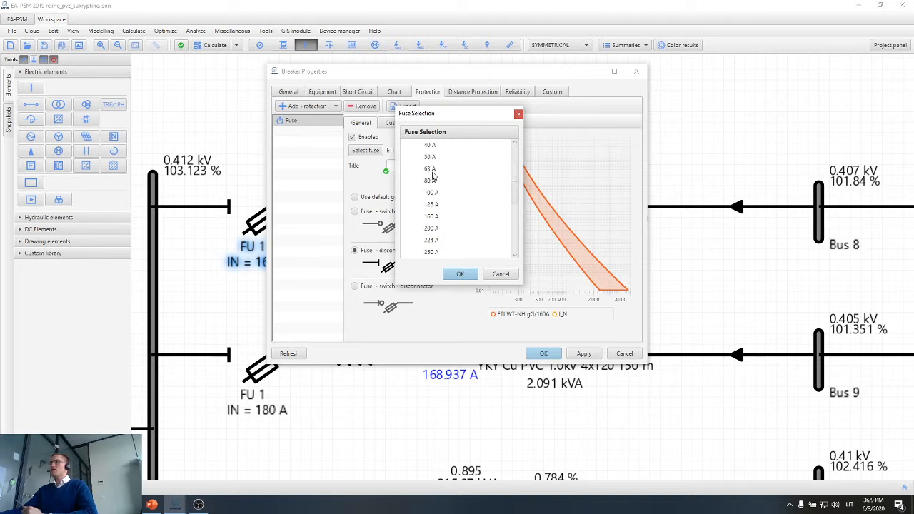
pyautogui.scroll(-1, 433, 175)
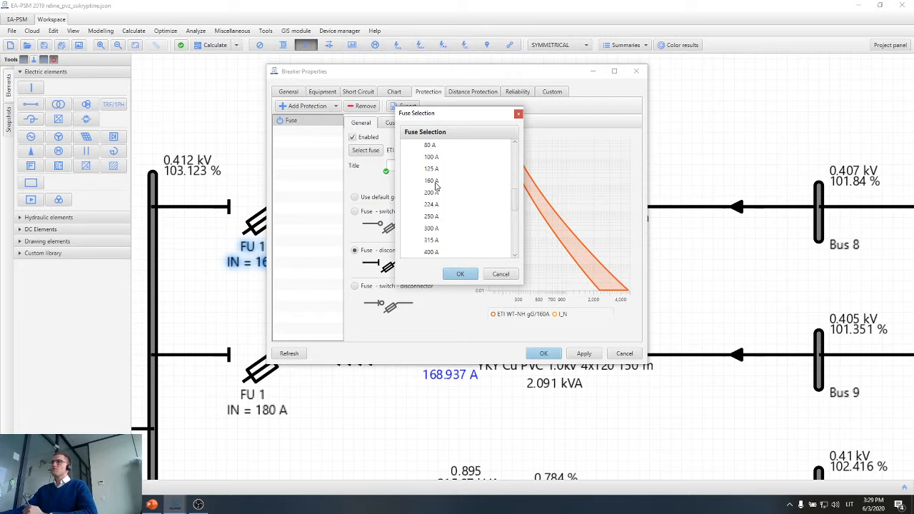
pyautogui.click(436, 183)
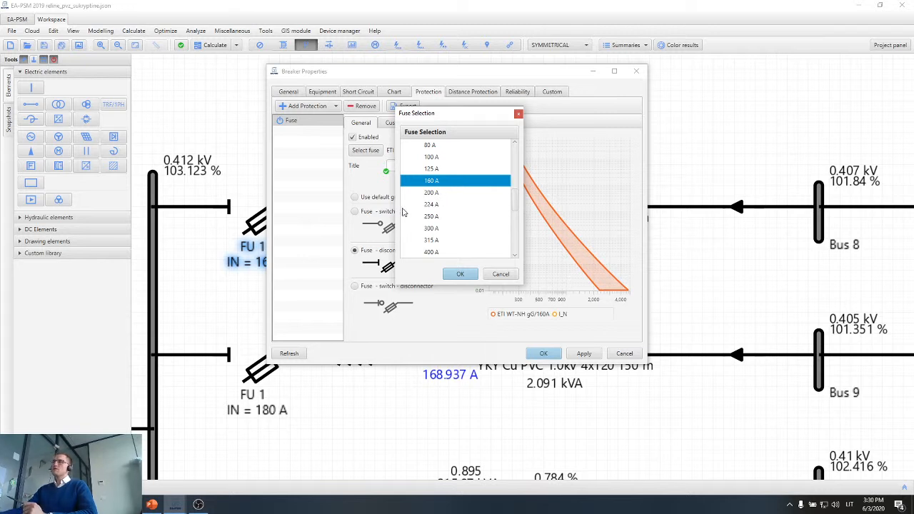
pyautogui.click(458, 274)
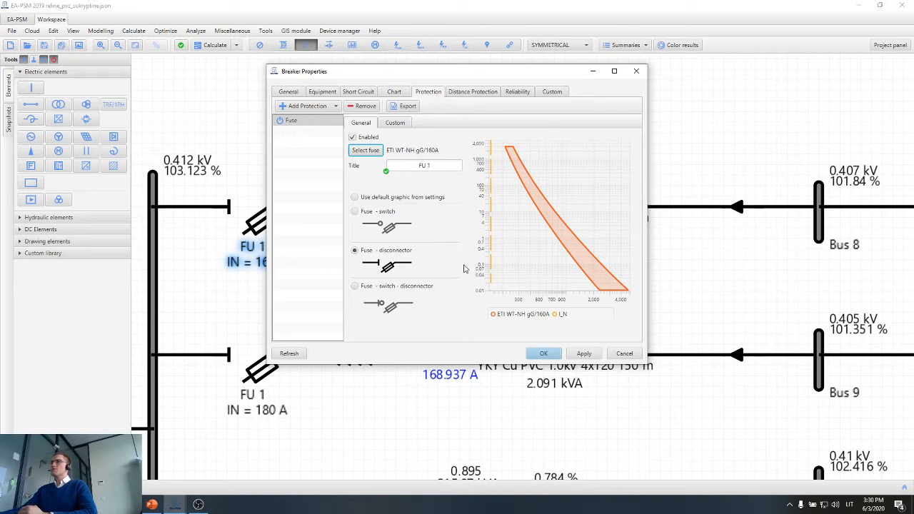
pyautogui.click(584, 354)
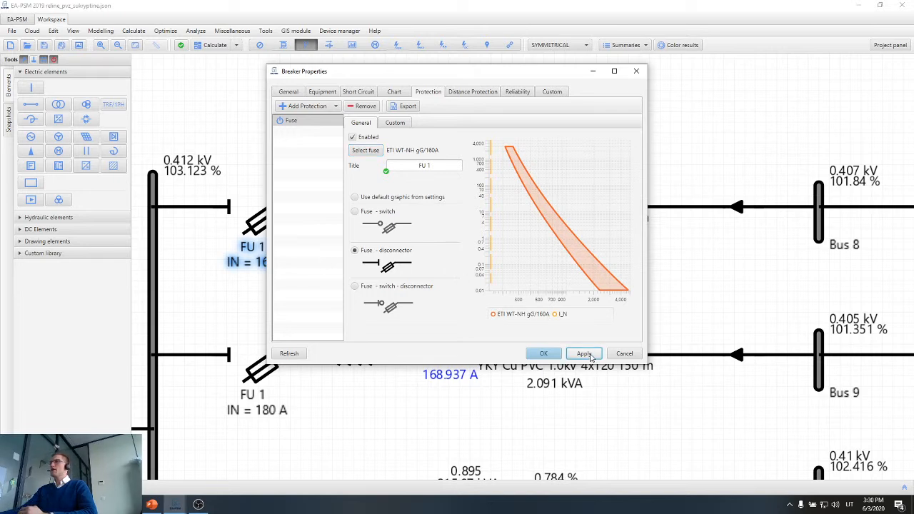
# Display the main protection chart of the Bus 8 feeder's fuse in a maximized properties window.
pyautogui.moveTo(461, 75); pyautogui.dragTo(442, 301)
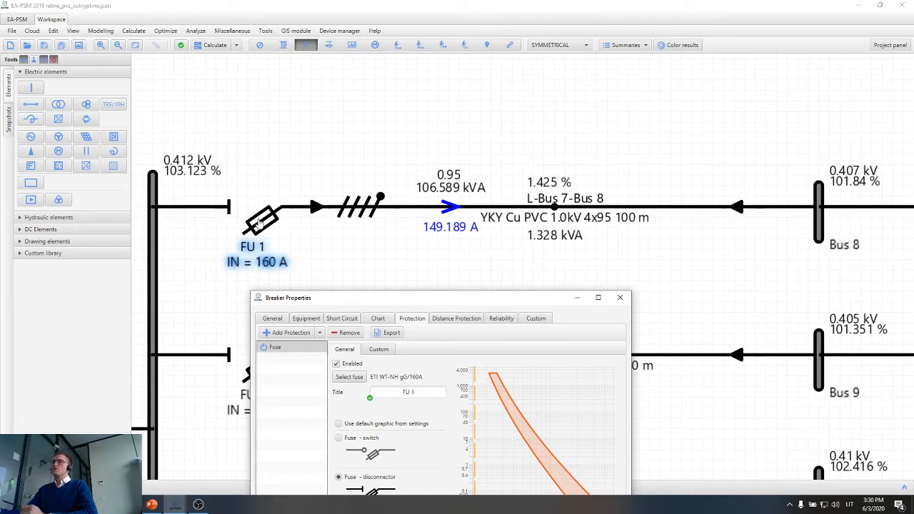
pyautogui.moveTo(508, 301); pyautogui.dragTo(471, 124)
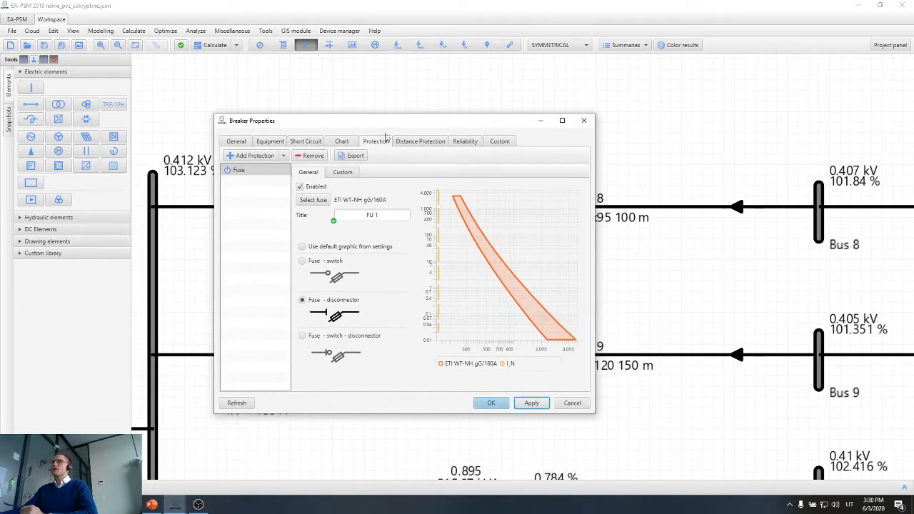
pyautogui.click(342, 142)
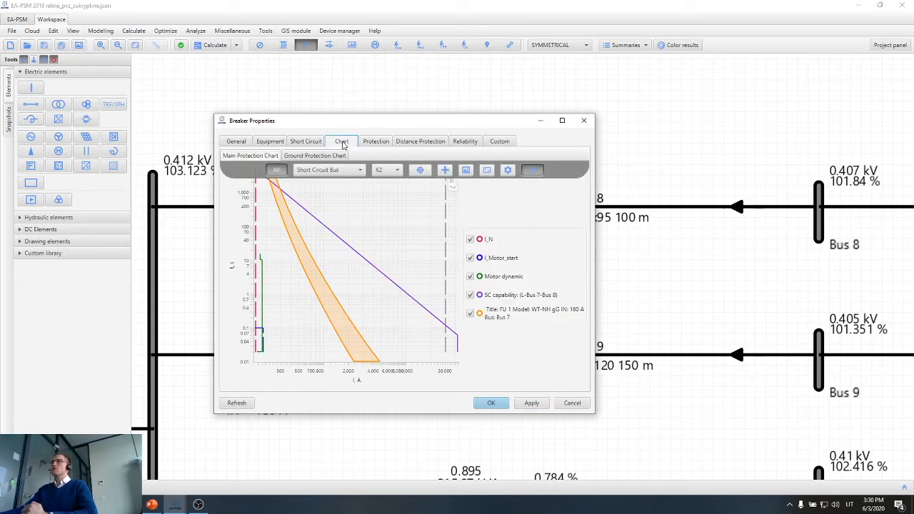
pyautogui.click(562, 120)
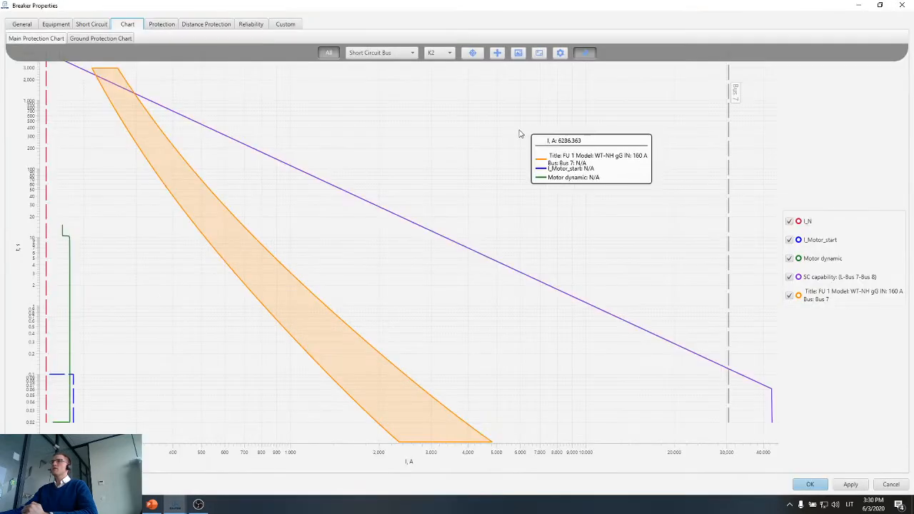
# Examine the 160 A fuse curve against the rated current, motor start and motor dynamic curves.
pyautogui.scroll(-2, 379, 148)
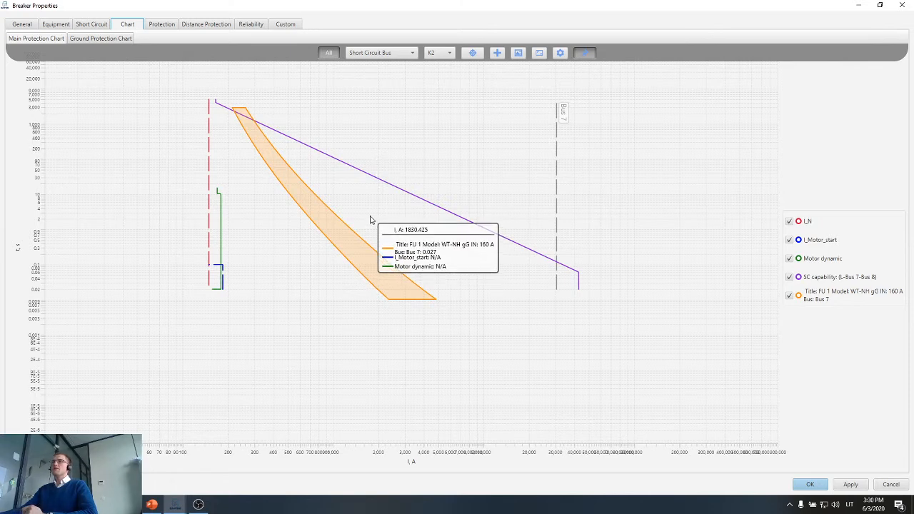
pyautogui.scroll(1, 391, 111)
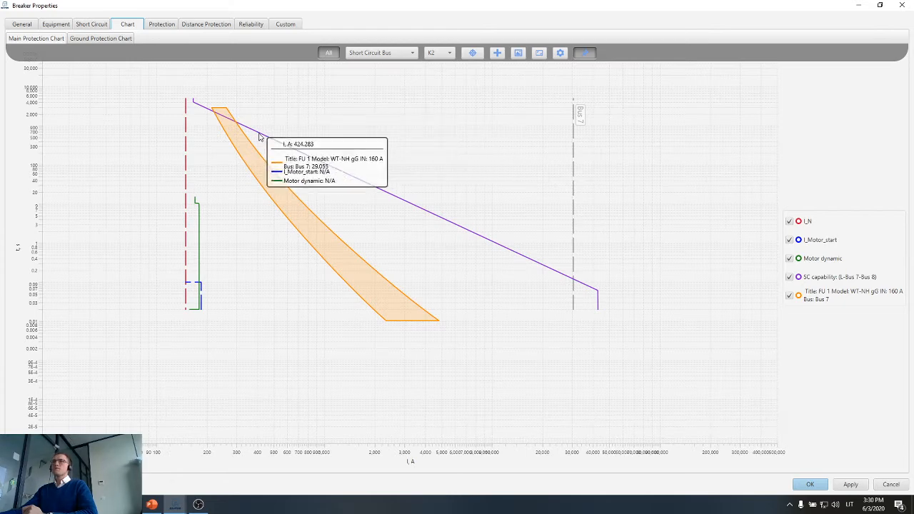
pyautogui.scroll(1, 168, 158)
pyautogui.scroll(1, 197, 177)
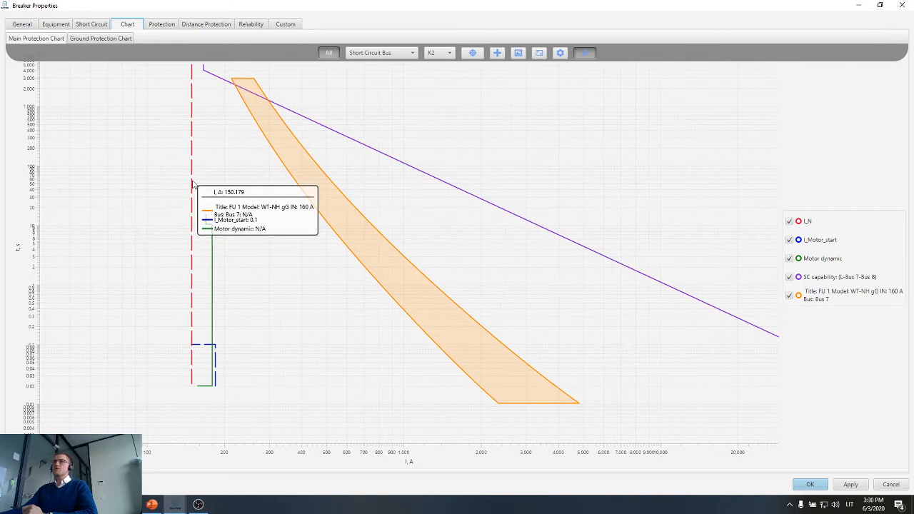
pyautogui.click(192, 185)
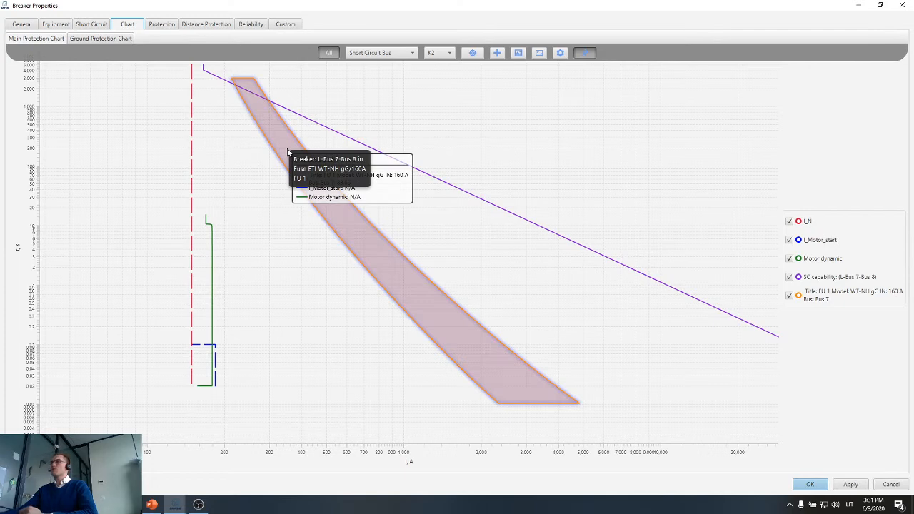
# Compare the fuse curve with the L-Bus 7-Bus 8 short-circuit capability and the Bus 7 fault current, and close the breaker properties.
pyautogui.scroll(-2, 288, 153)
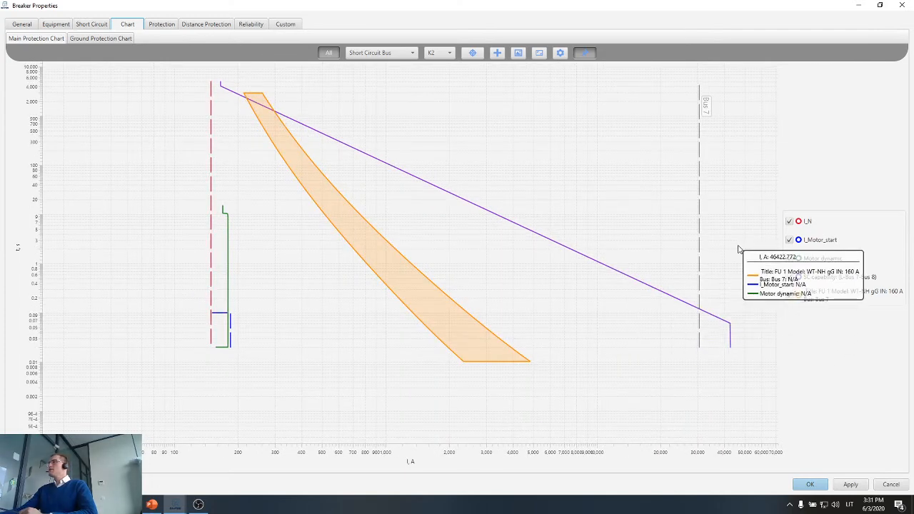
pyautogui.scroll(2, 743, 247)
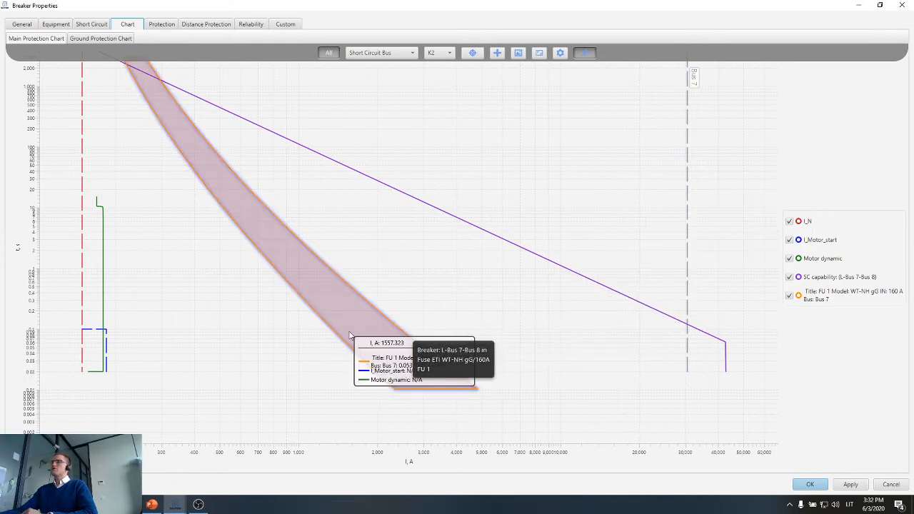
pyautogui.scroll(-3, 368, 338)
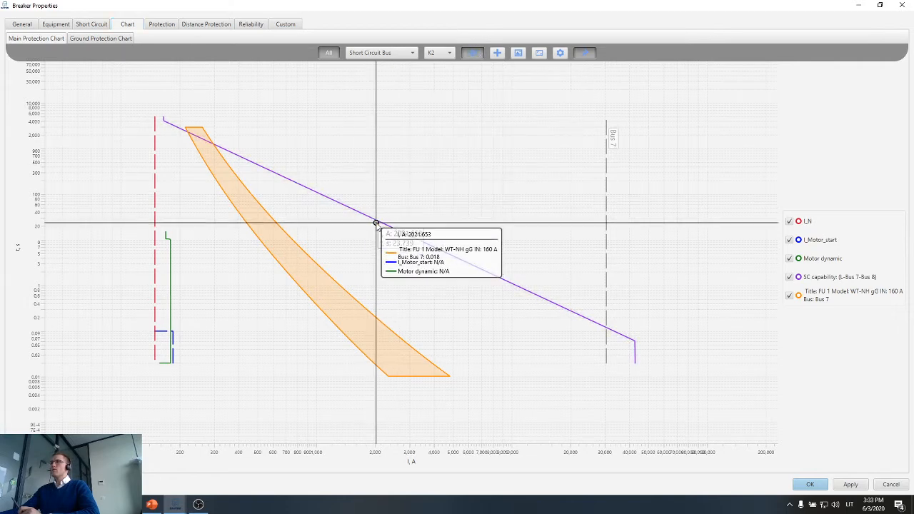
pyautogui.click(472, 52)
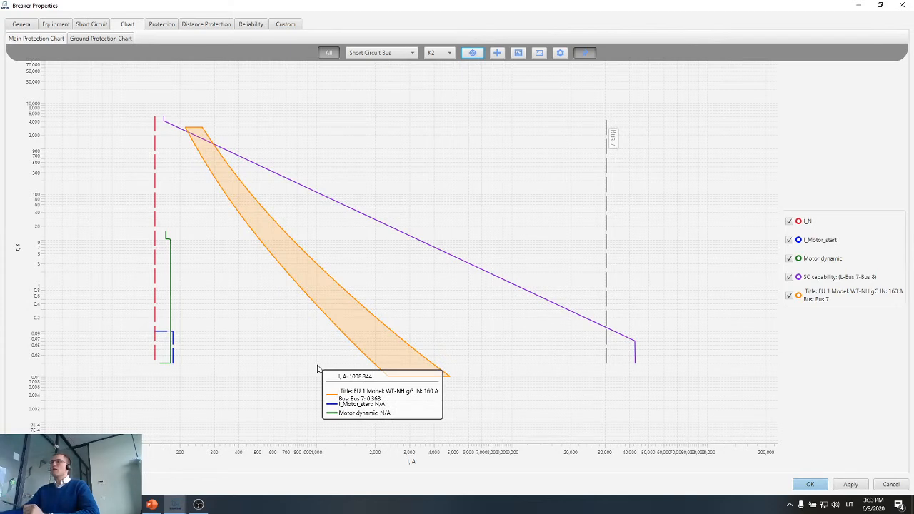
pyautogui.moveTo(799, 5); pyautogui.dragTo(534, 73)
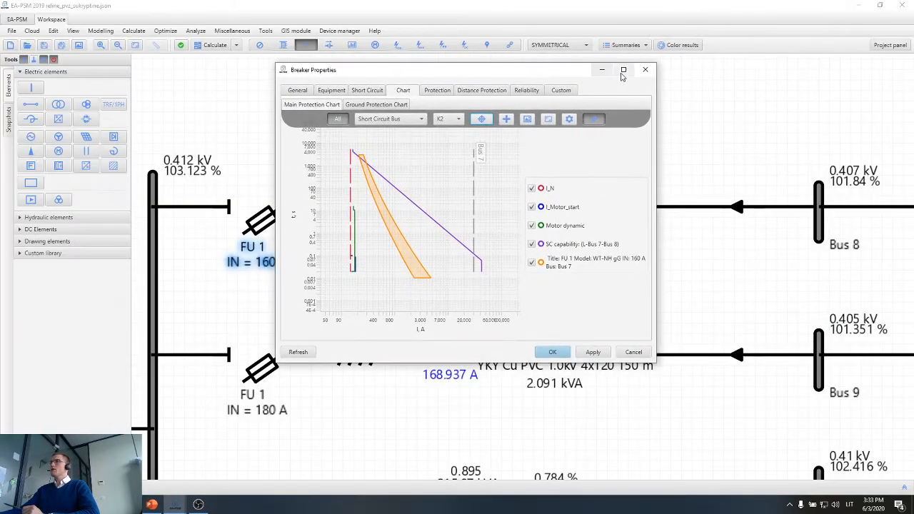
pyautogui.click(645, 71)
# Highlight the L-Bus 7-Bus 8 feeder to examine its load current and FU 1 rating, and clear the selection.
pyautogui.scroll(-3, 617, 129)
pyautogui.moveTo(681, 207); pyautogui.dragTo(589, 214)
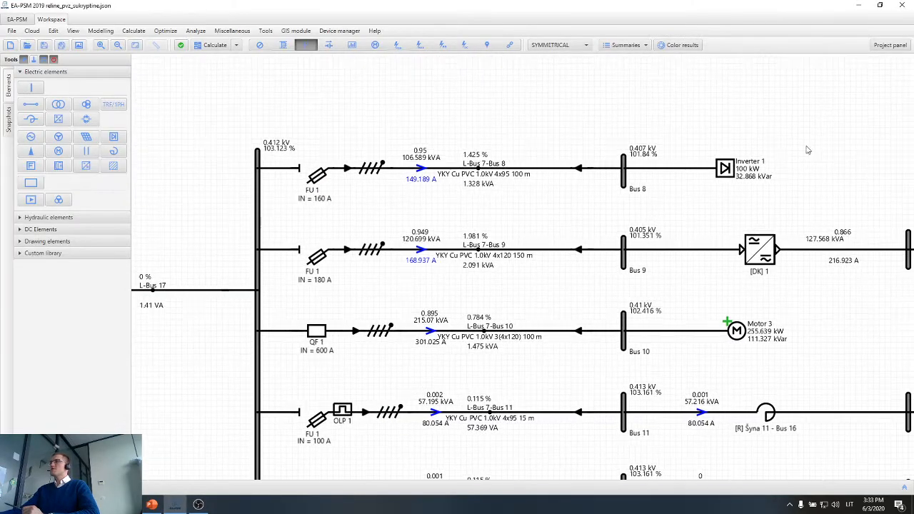
pyautogui.moveTo(809, 143); pyautogui.dragTo(295, 202)
pyautogui.click(491, 213)
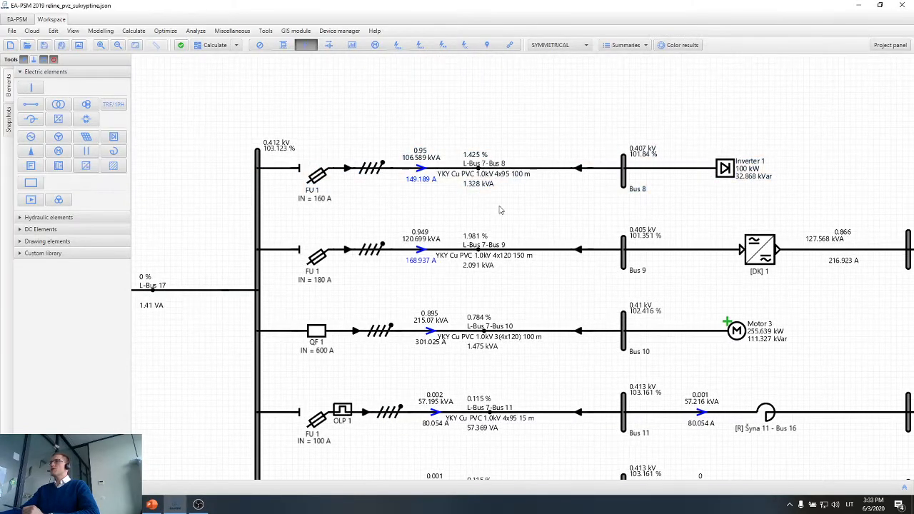
pyautogui.scroll(1, 526, 175)
pyautogui.moveTo(372, 189); pyautogui.dragTo(247, 199)
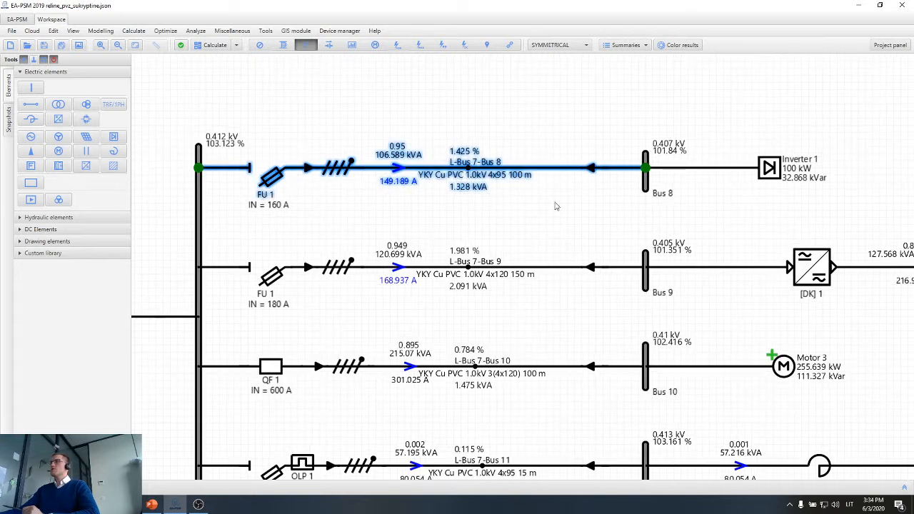
pyautogui.click(289, 229)
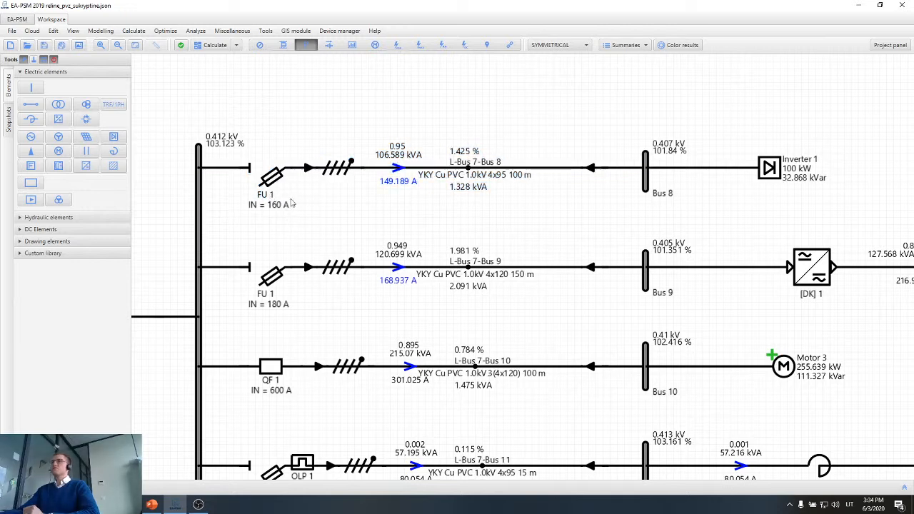
# Highlight the L-Bus 7-Bus 10 feeder together with Bus 10 and Motor 3 to examine its QF 1 protection.
pyautogui.scroll(-2, 311, 205)
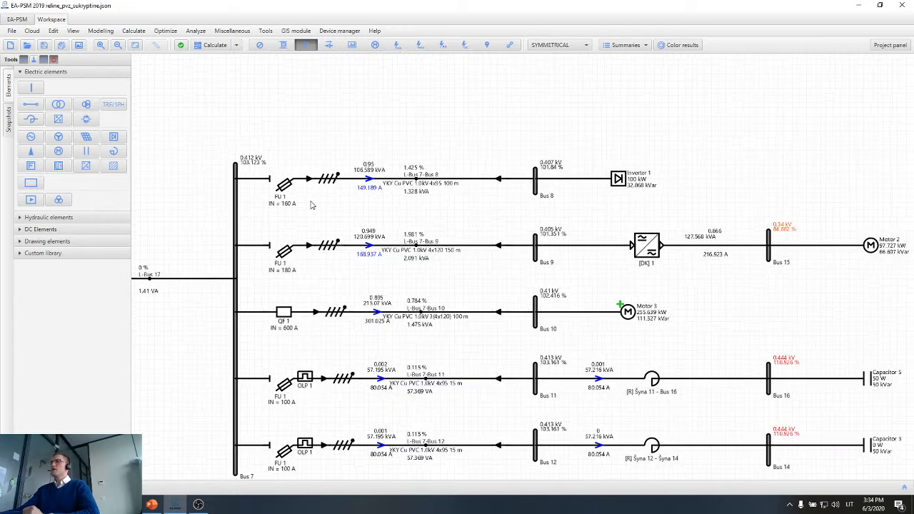
pyautogui.moveTo(362, 287); pyautogui.dragTo(347, 210)
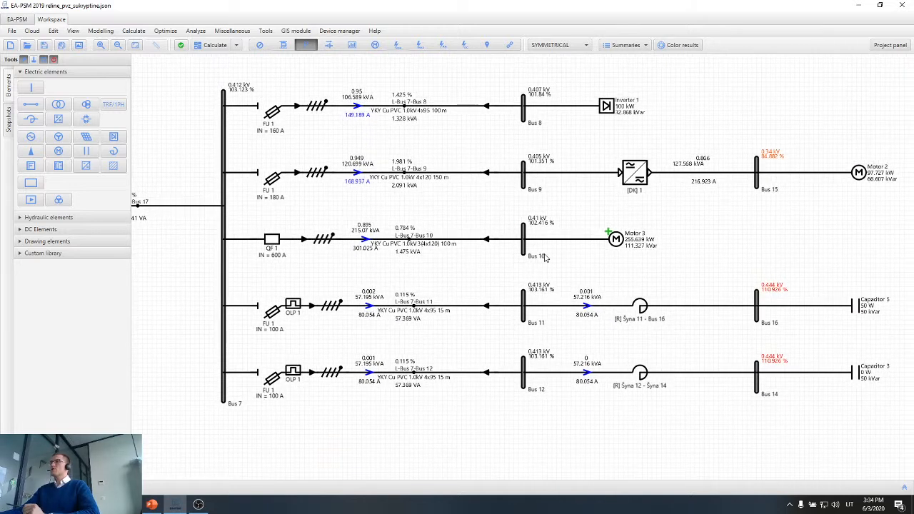
pyautogui.scroll(1, 587, 261)
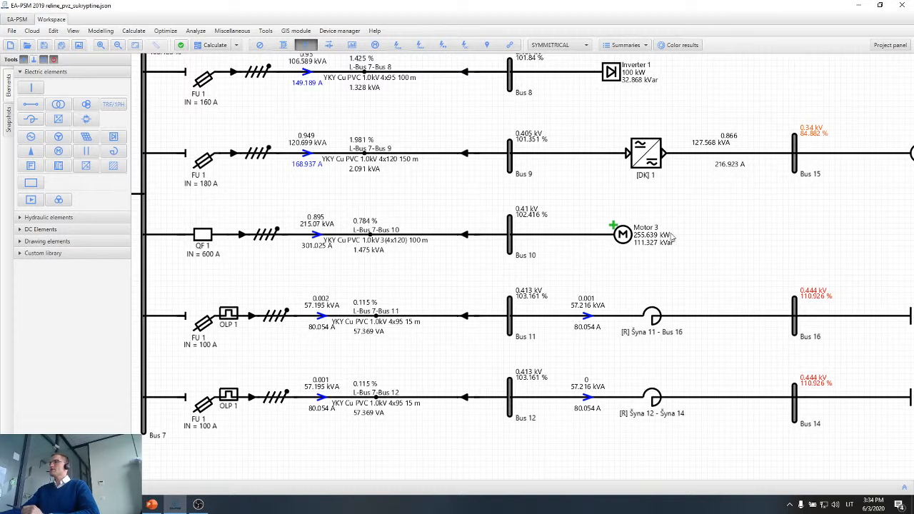
pyautogui.moveTo(694, 205); pyautogui.dragTo(197, 250)
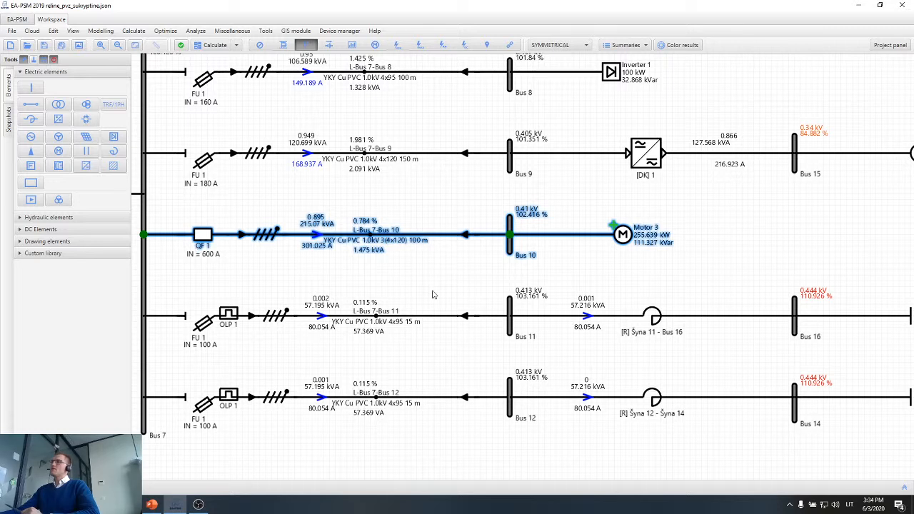
pyautogui.scroll(1, 585, 252)
# Clear the feeder selection and highlight only Motor 3 with its connection to Bus 10.
pyautogui.click(585, 257)
pyautogui.moveTo(582, 262); pyautogui.dragTo(635, 264)
pyautogui.click(686, 237)
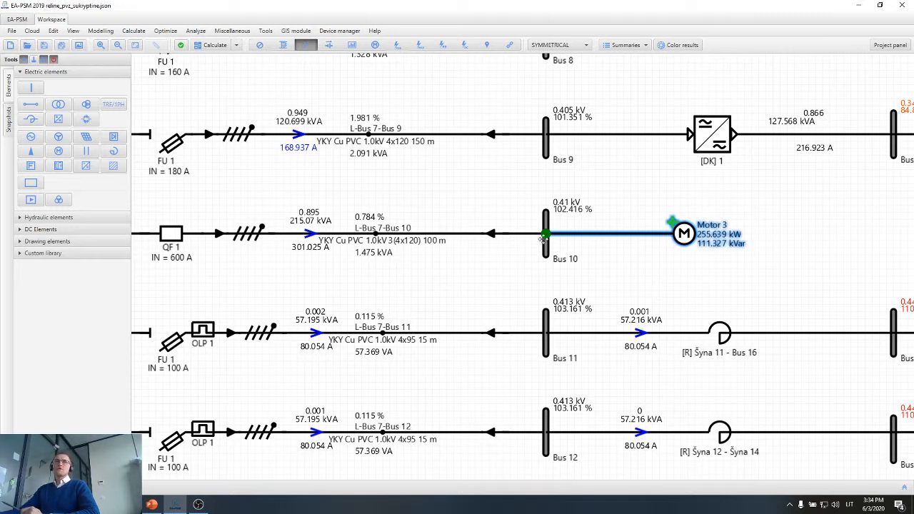
pyautogui.hotkey('alt', 'Tab')
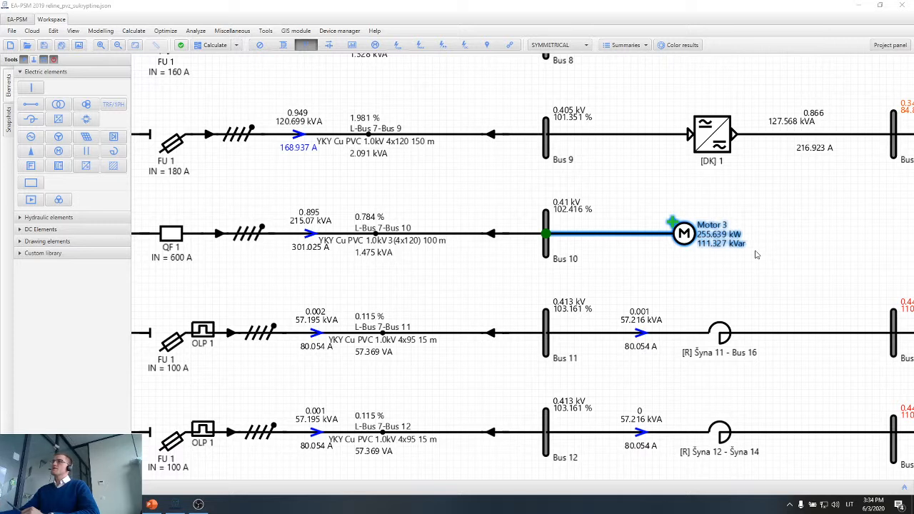
# Clear the Motor 3 selection to examine QF 1 on the L-Bus 7-Bus 10 feeder, and highlight Motor 3 again.
pyautogui.scroll(-1, 721, 251)
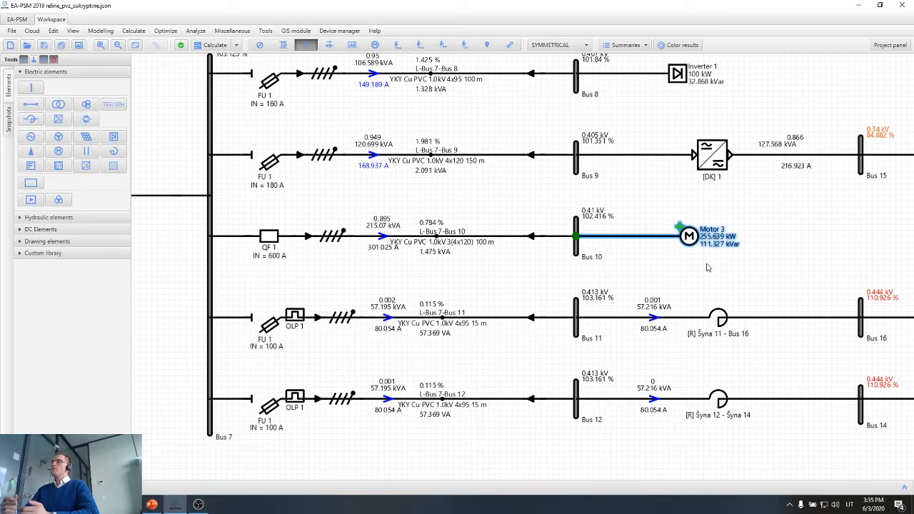
pyautogui.click(673, 279)
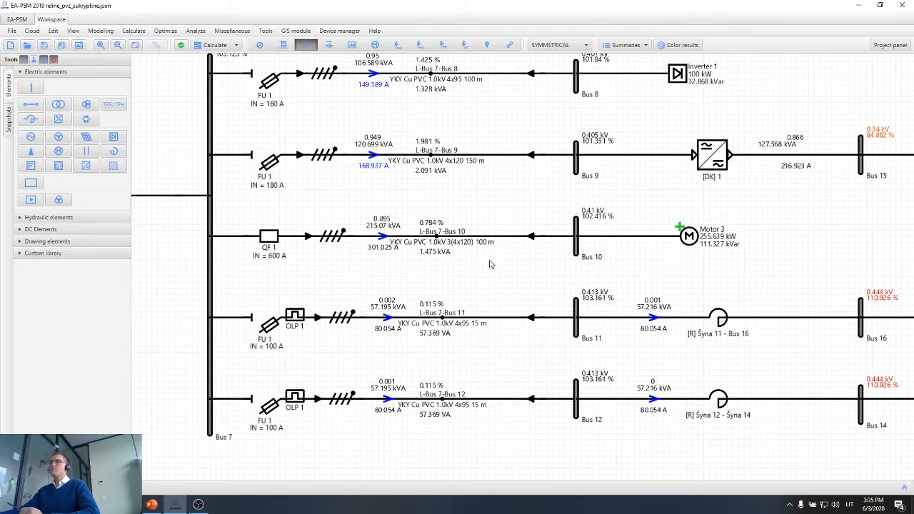
pyautogui.scroll(2, 274, 225)
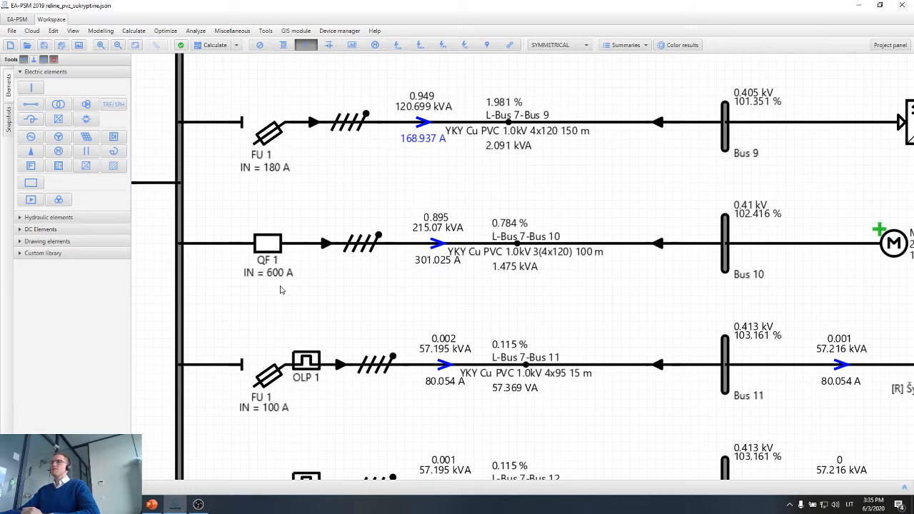
pyautogui.scroll(-1, 282, 290)
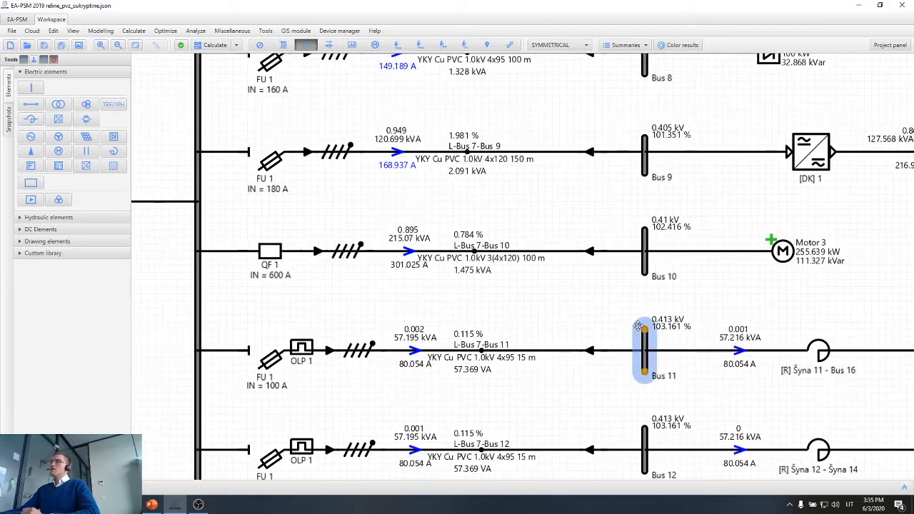
pyautogui.moveTo(584, 310); pyautogui.dragTo(527, 303)
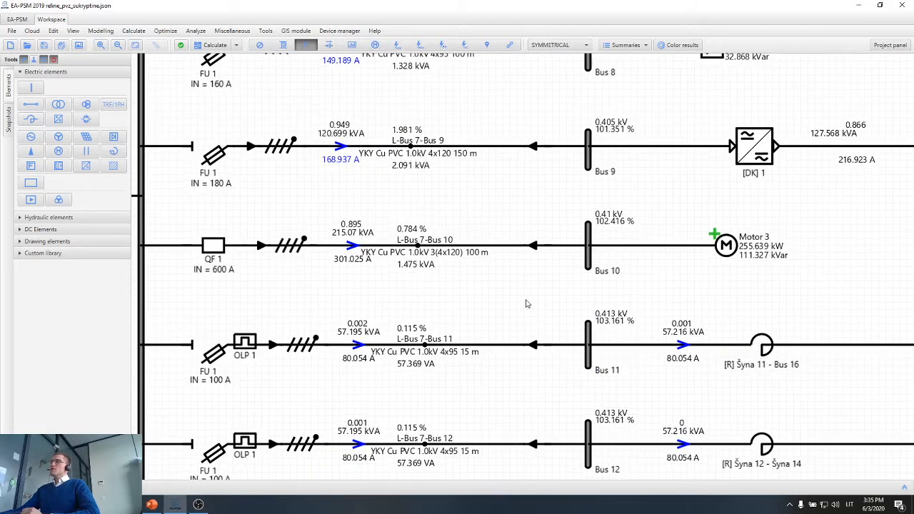
pyautogui.click(718, 256)
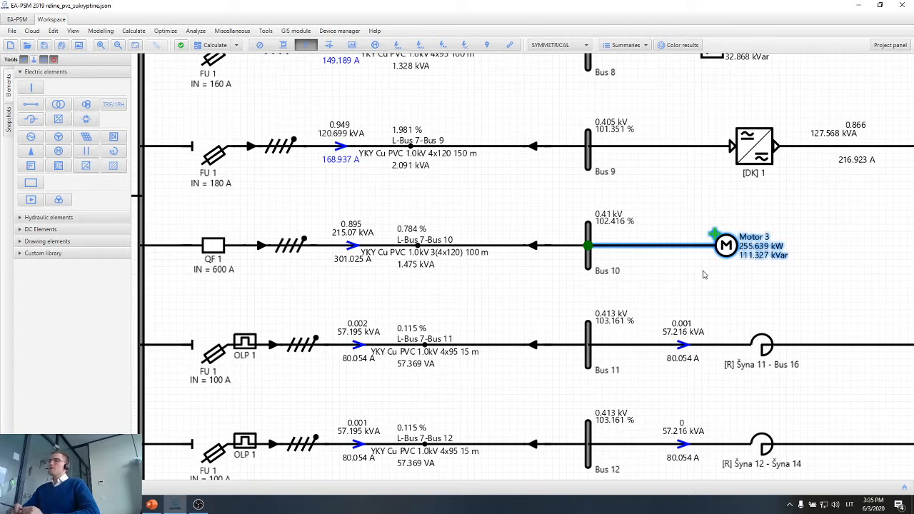
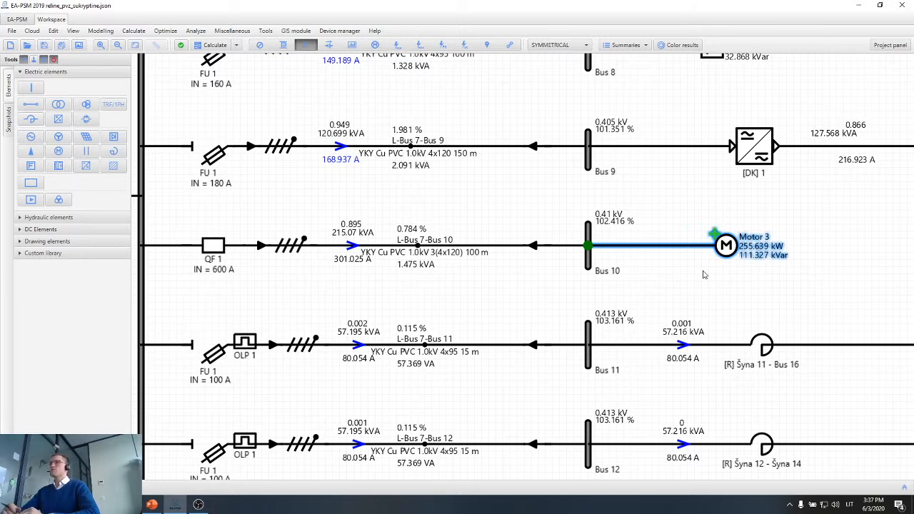
# Clear the Motor 3 selection, highlight the L-Bus 7-Bus 10 feeder to examine its cable and QF 1, and clear the highlight.
pyautogui.click(704, 276)
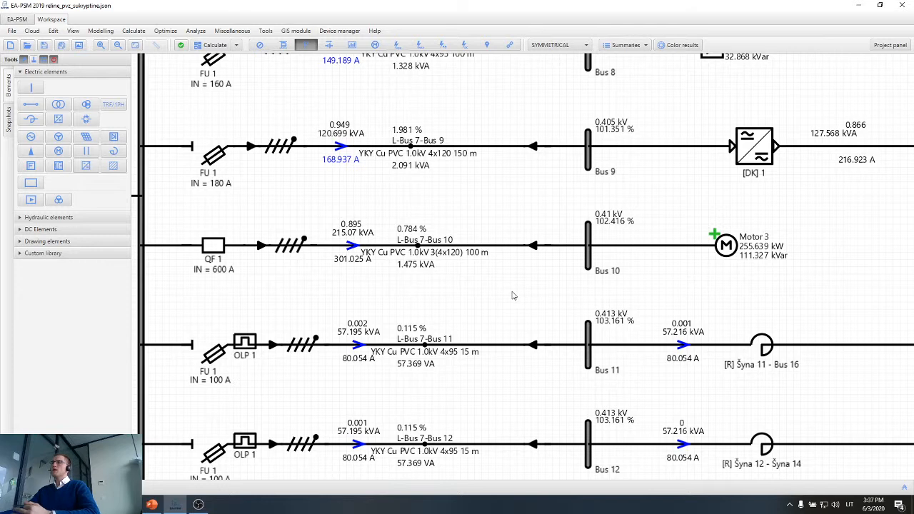
pyautogui.click(412, 261)
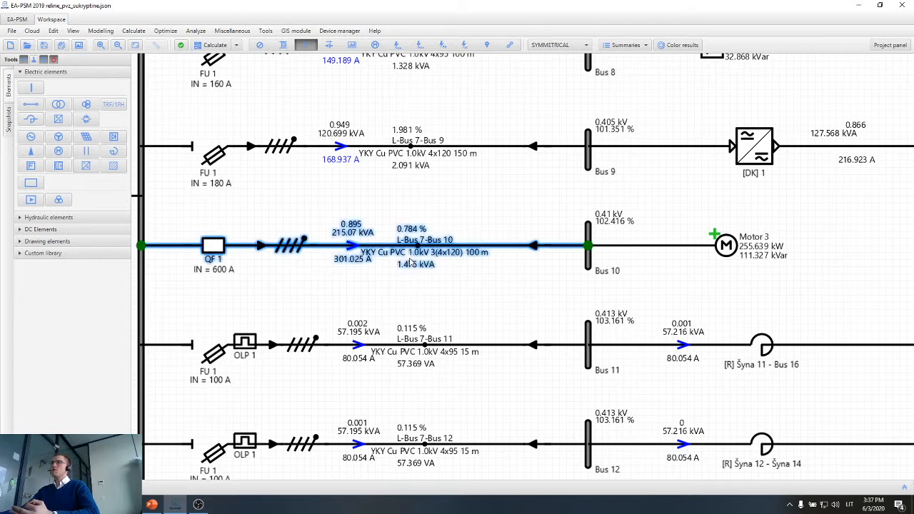
pyautogui.click(446, 305)
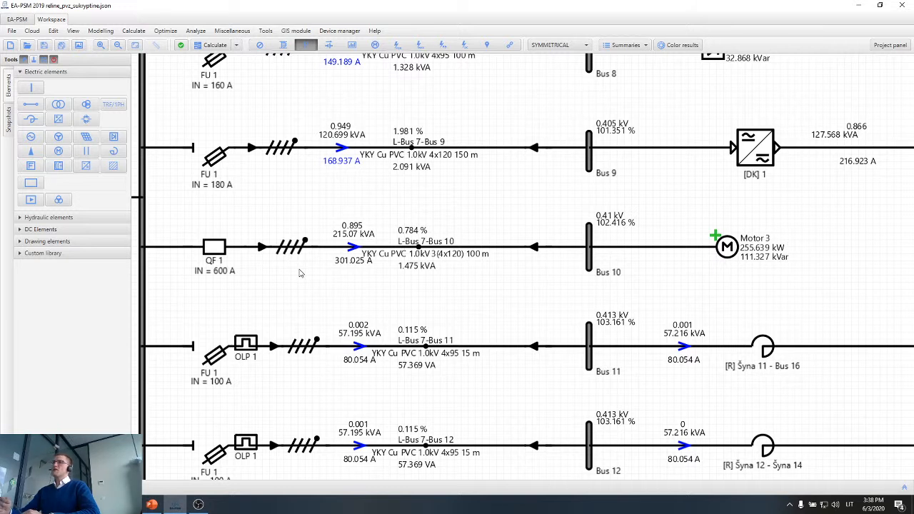
# Highlight the whole Motor 3 circuit from QF 1 through Bus 10, and clear the selection.
pyautogui.moveTo(841, 230); pyautogui.dragTo(218, 277)
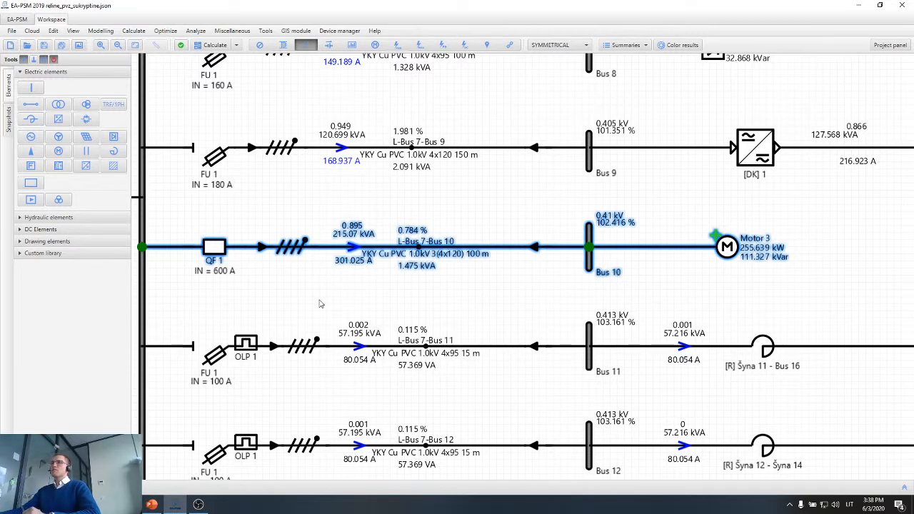
pyautogui.click(247, 309)
pyautogui.hscroll(-2, 305, 310)
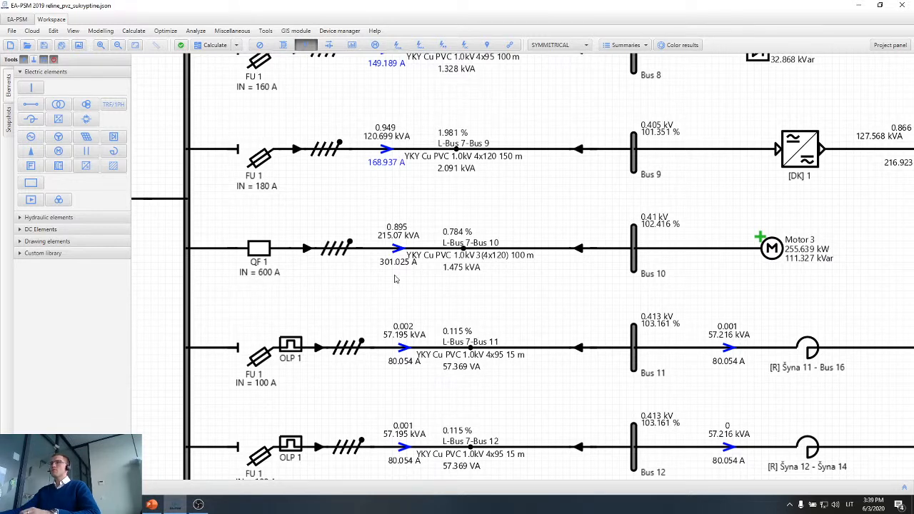
# Examine the load current on the L-Bus 7-Bus 10 feeder against the other Bus 7 feeders.
pyautogui.scroll(2, 395, 275)
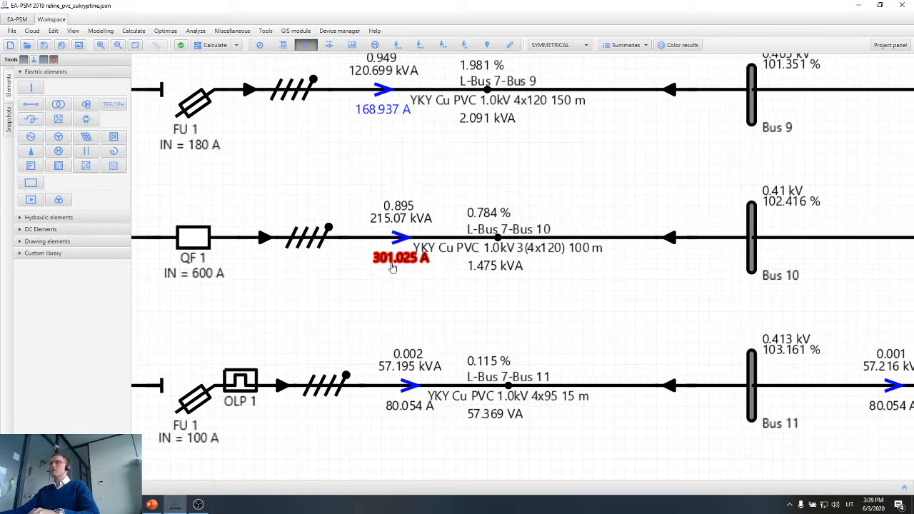
pyautogui.scroll(-3, 390, 273)
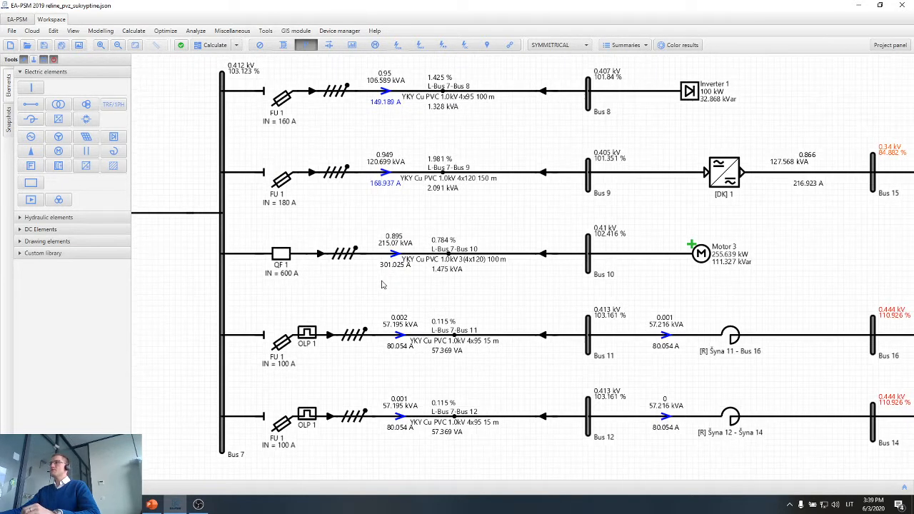
pyautogui.press('F5')
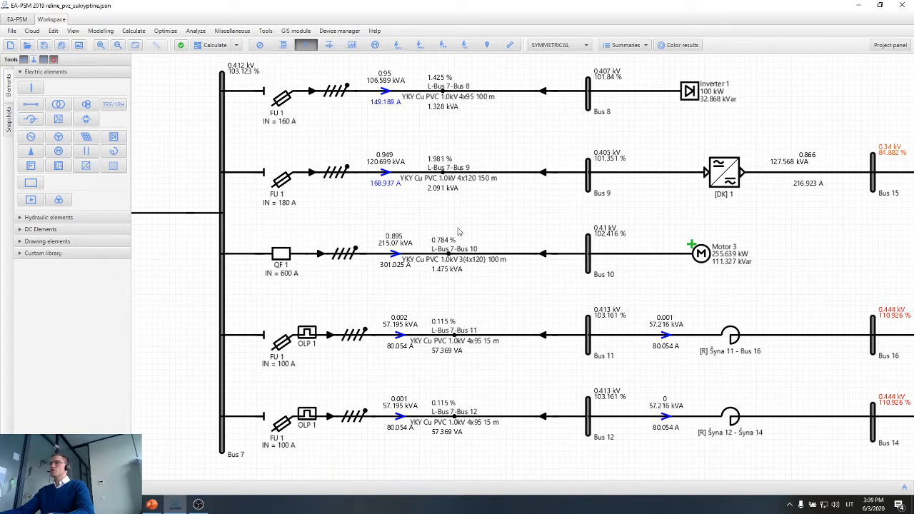
pyautogui.moveTo(458, 229); pyautogui.dragTo(359, 284)
pyautogui.click(361, 297)
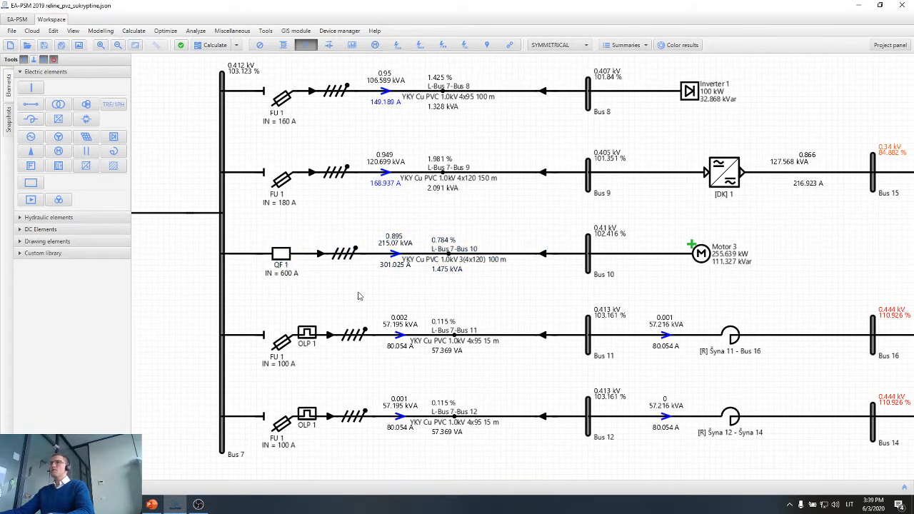
# Open QF 1's protection settings and browse the breaker manufacturers, including Siemens Sentron 3WL, without choosing another model.
pyautogui.doubleClick(280, 259)
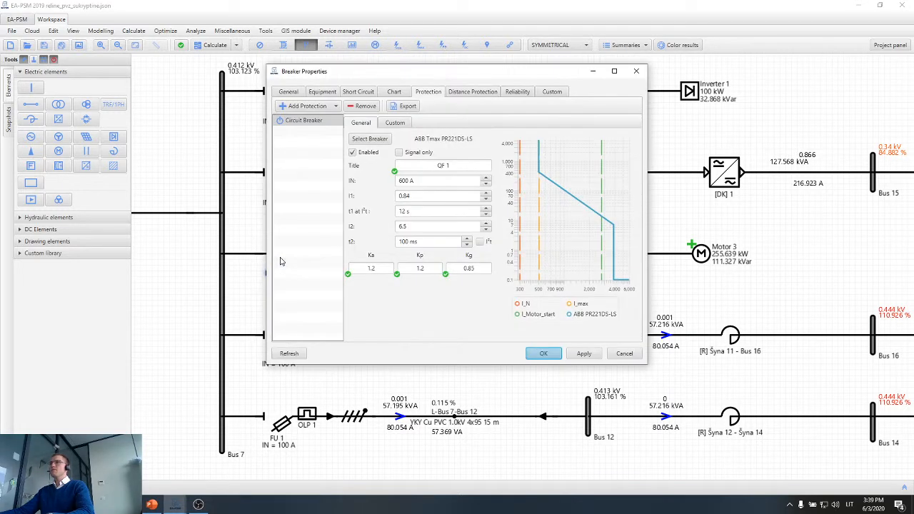
pyautogui.click(369, 139)
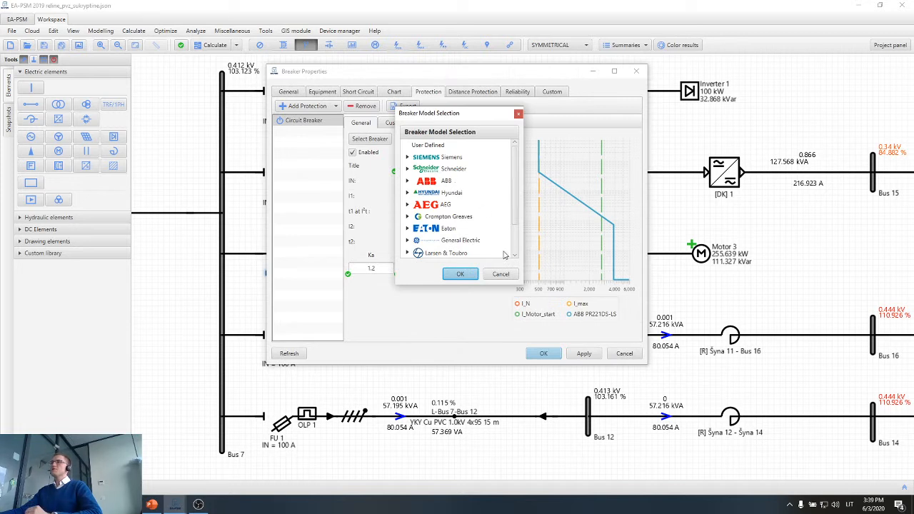
pyautogui.moveTo(514, 285); pyautogui.dragTo(518, 340)
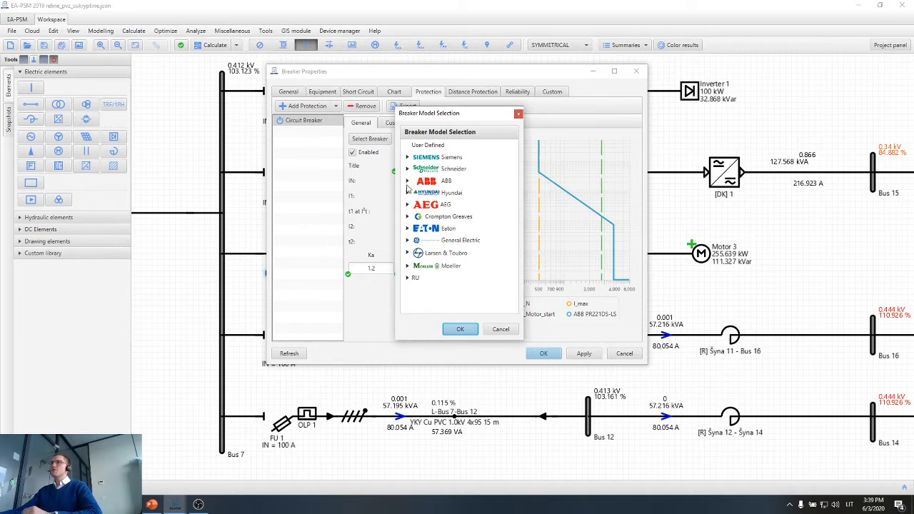
pyautogui.click(407, 157)
pyautogui.click(414, 170)
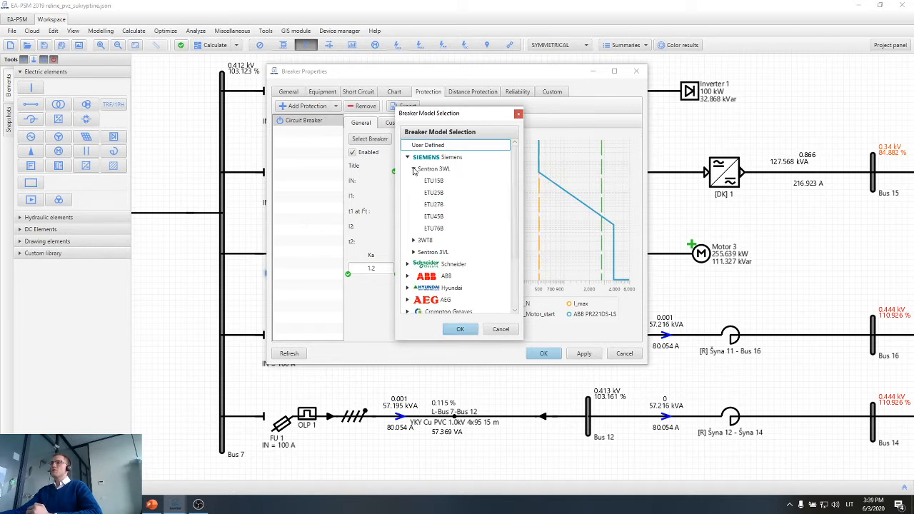
pyautogui.click(413, 169)
pyautogui.click(407, 158)
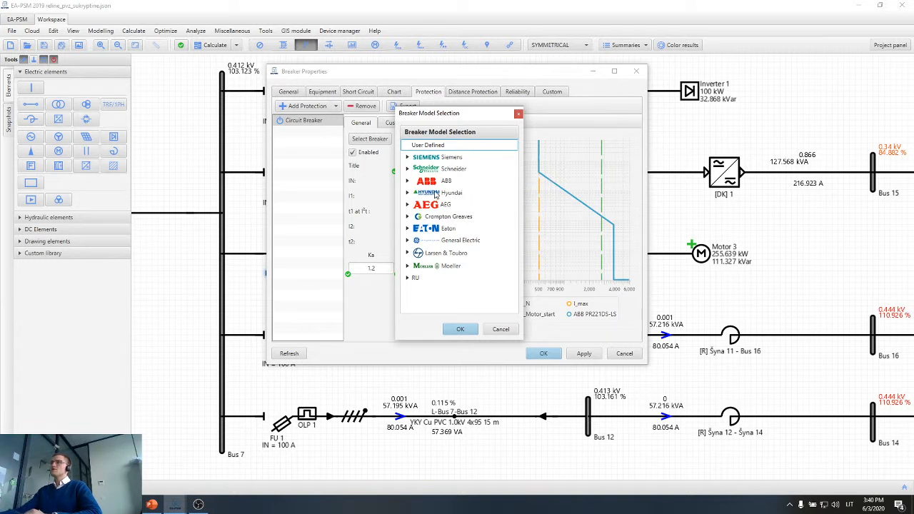
pyautogui.click(518, 114)
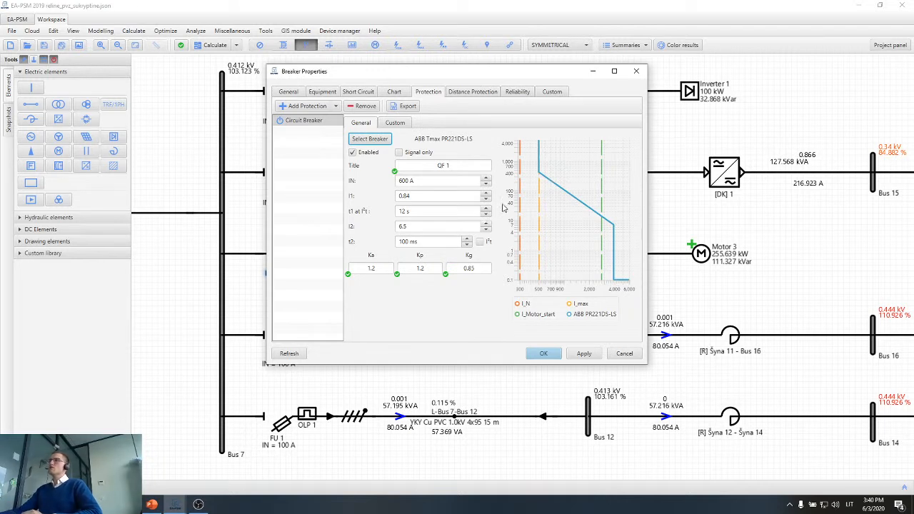
# Set QF 1's rated current IN to 400 A, review its I1, t1 and I2 settings, and apply the change.
pyautogui.click(417, 180)
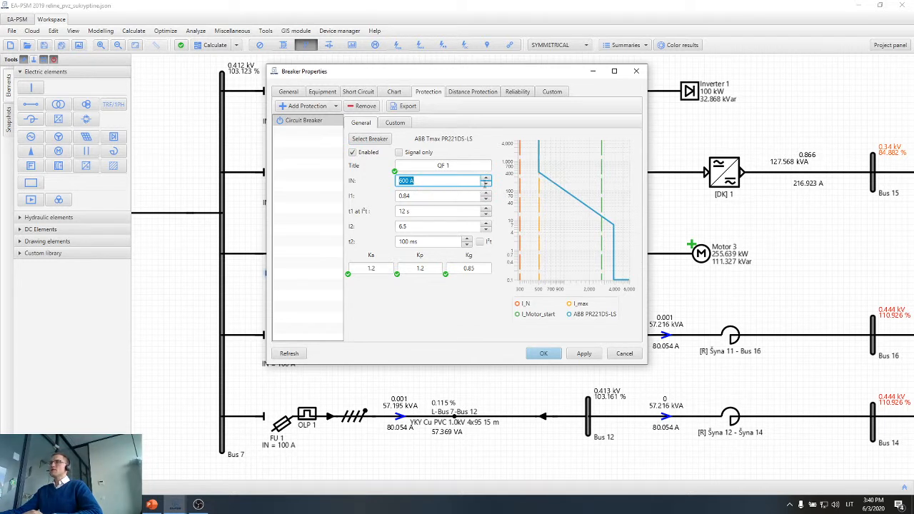
pyautogui.click(486, 184)
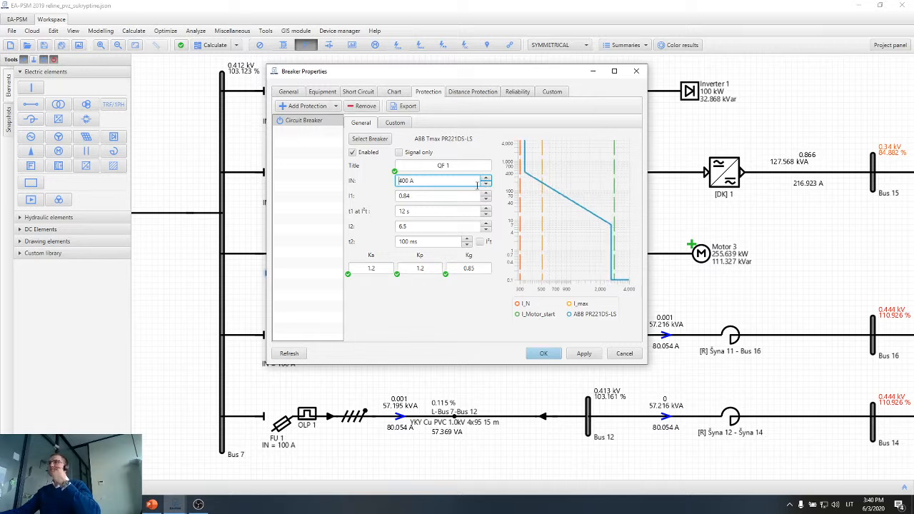
pyautogui.doubleClick(422, 181)
pyautogui.tripleClick(421, 181)
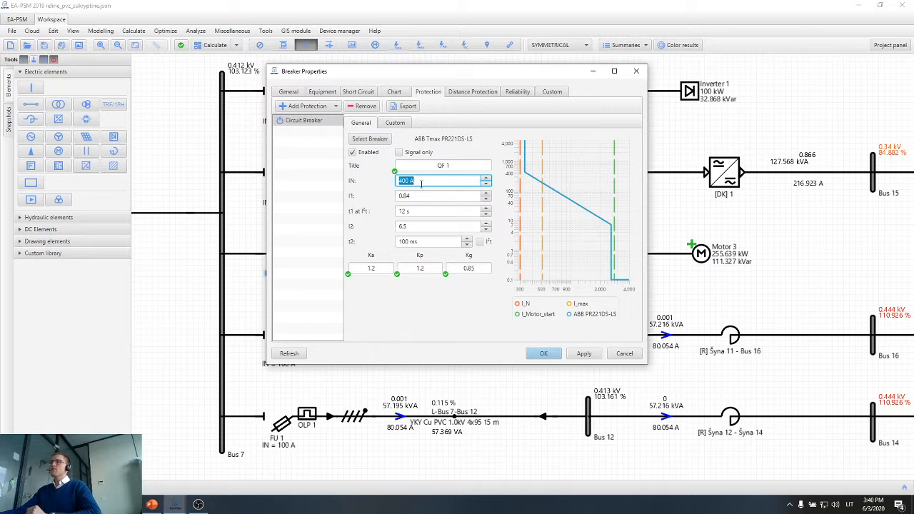
pyautogui.click(419, 199)
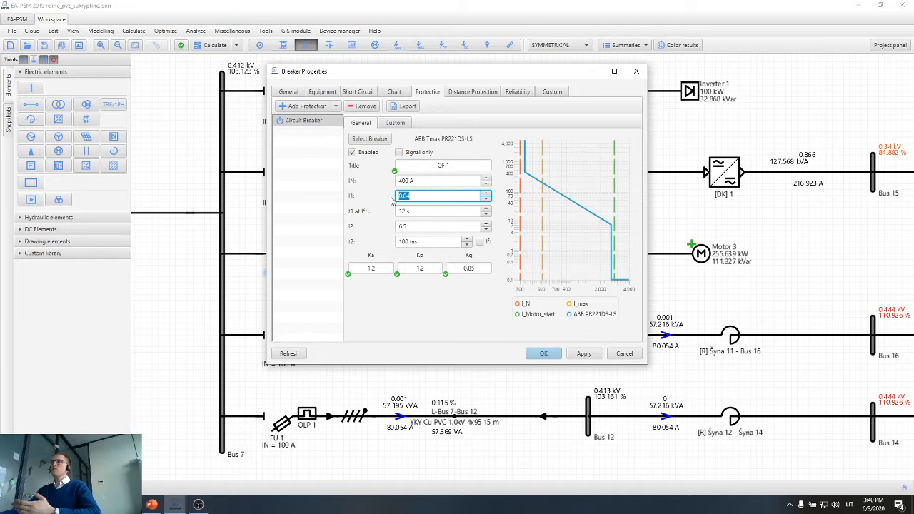
pyautogui.press('Tab')
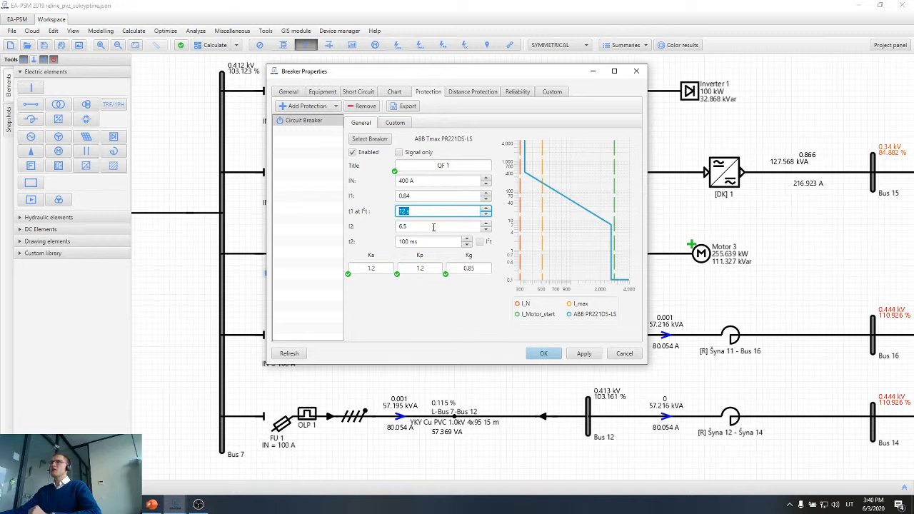
pyautogui.click(432, 228)
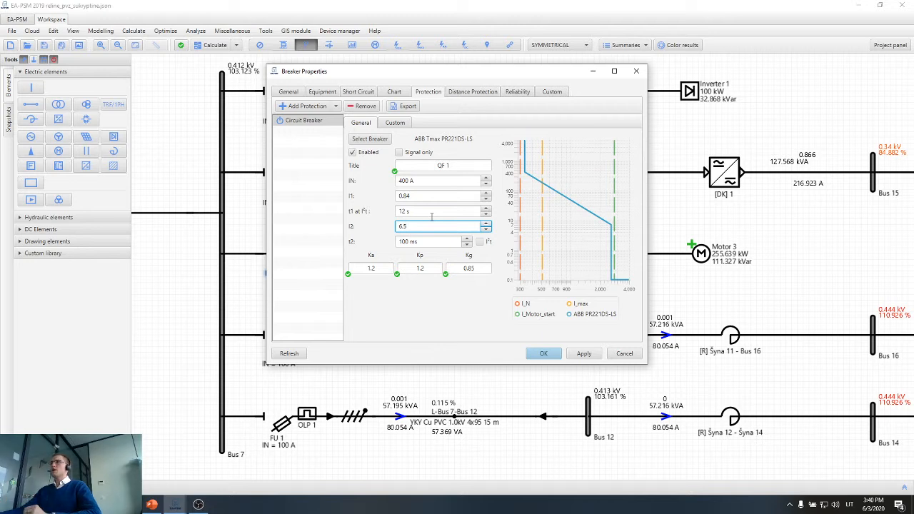
pyautogui.click(586, 357)
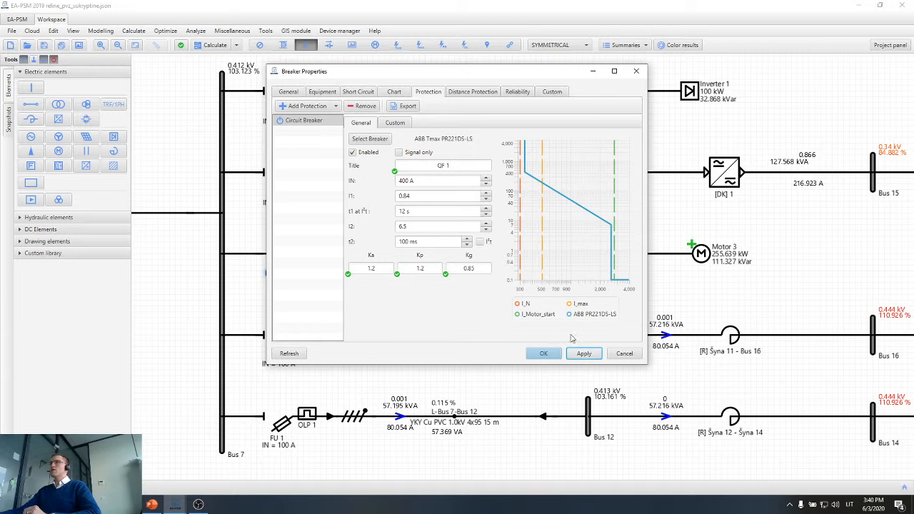
# Show QF 1's main protection chart enlarged and examine its curve against the motor start and cable capability curves.
pyautogui.click(405, 93)
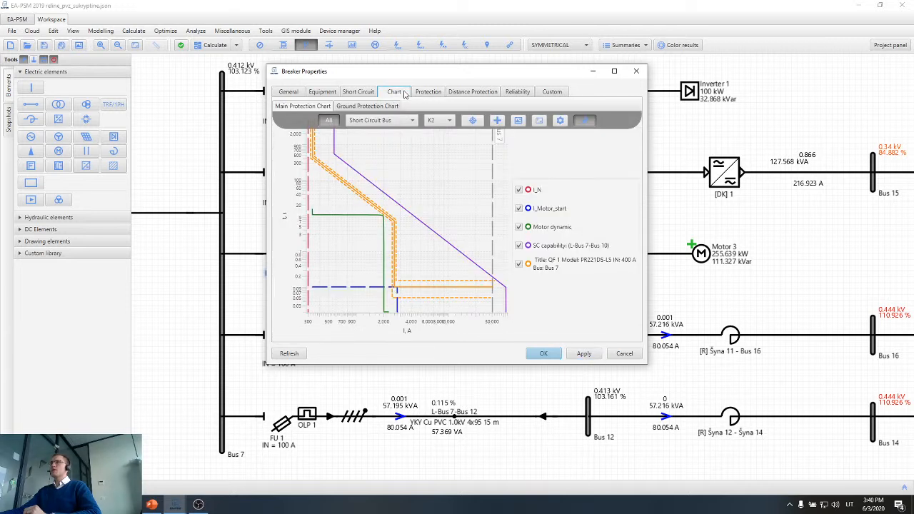
pyautogui.click(614, 71)
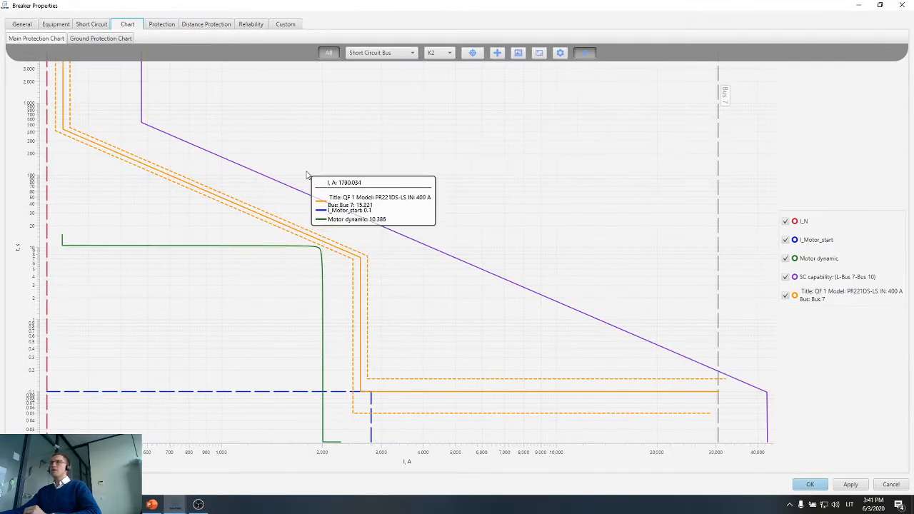
pyautogui.scroll(-3, 307, 175)
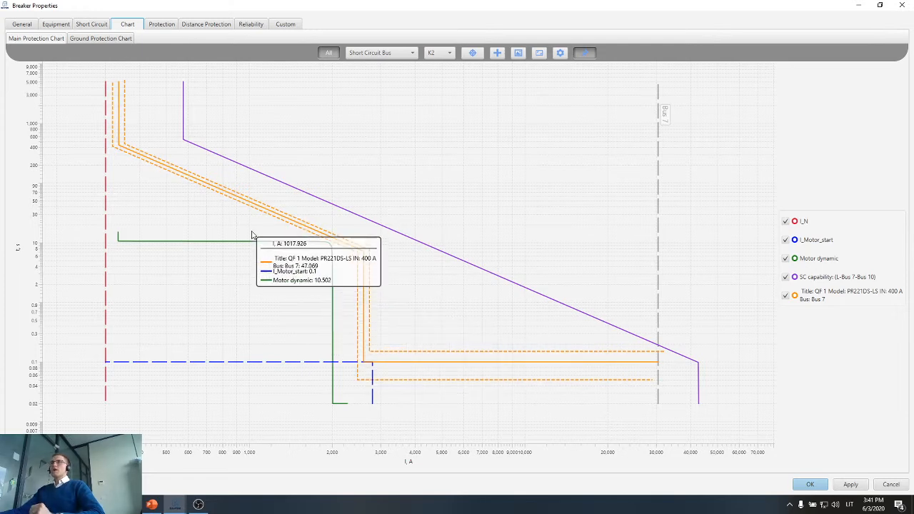
# Open QF 1's settings from its curve on the chart, set I1 to 0.92 and apply it.
pyautogui.click(120, 140)
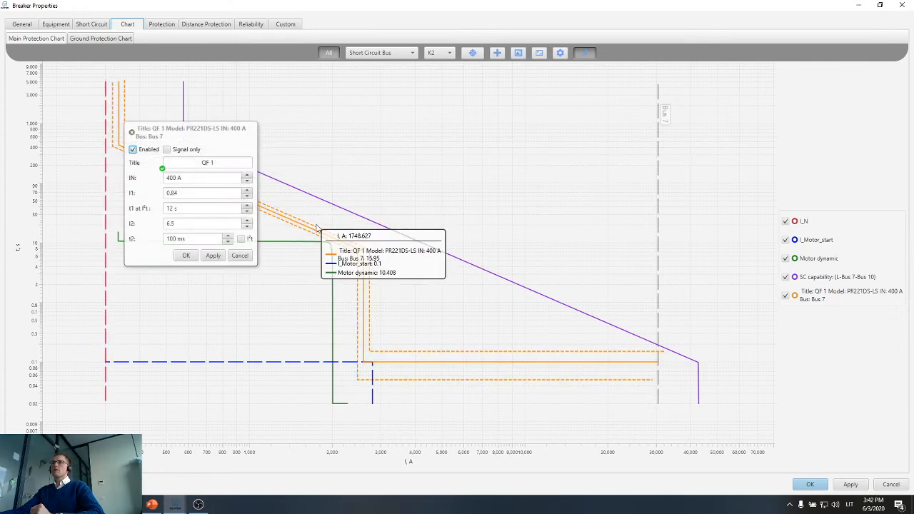
pyautogui.click(249, 190)
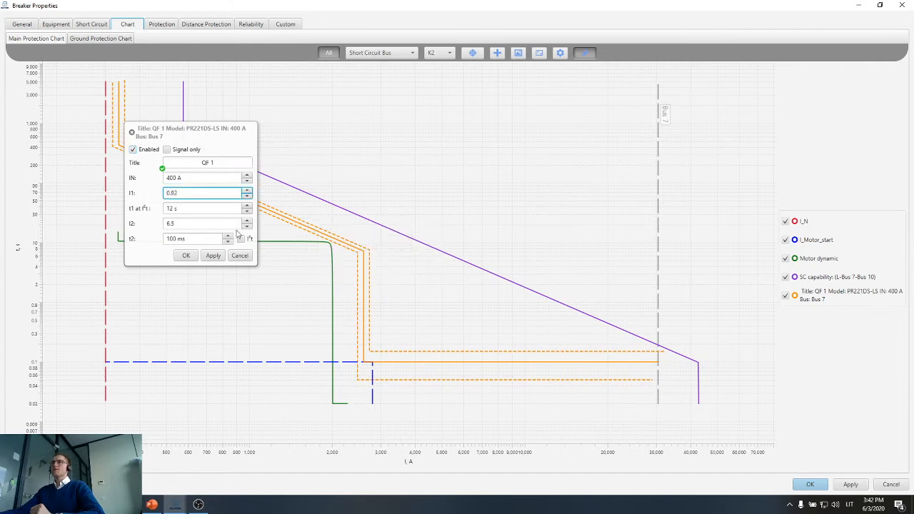
pyautogui.click(211, 256)
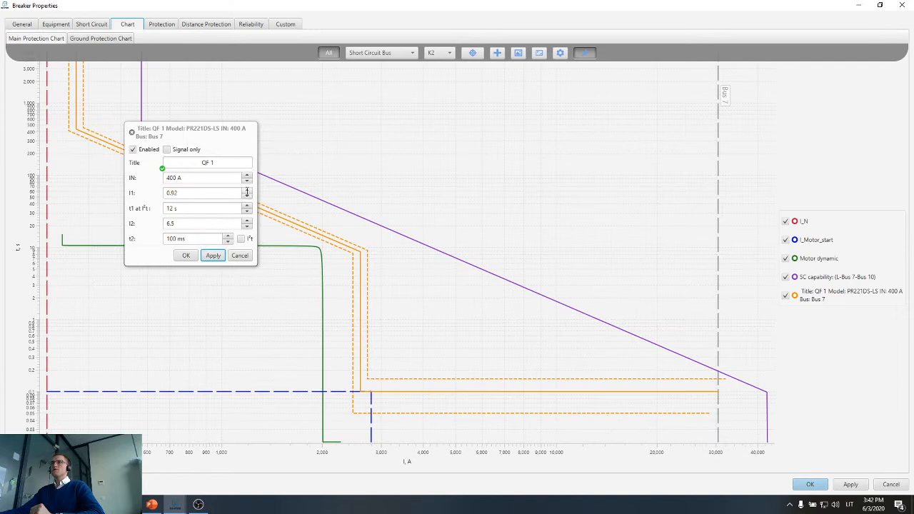
# Set QF 1's t1 at I²t to 6 s and compare its curve with the motor dynamic curve.
pyautogui.click(184, 193)
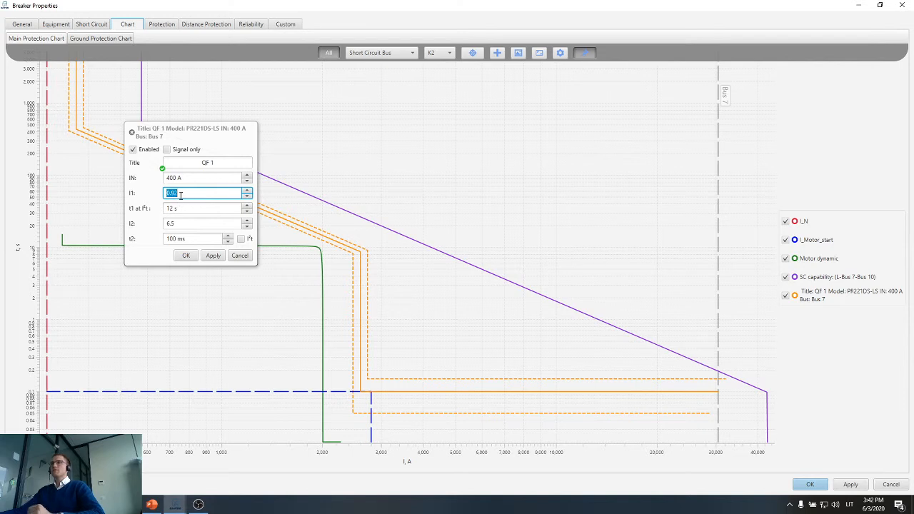
pyautogui.click(189, 177)
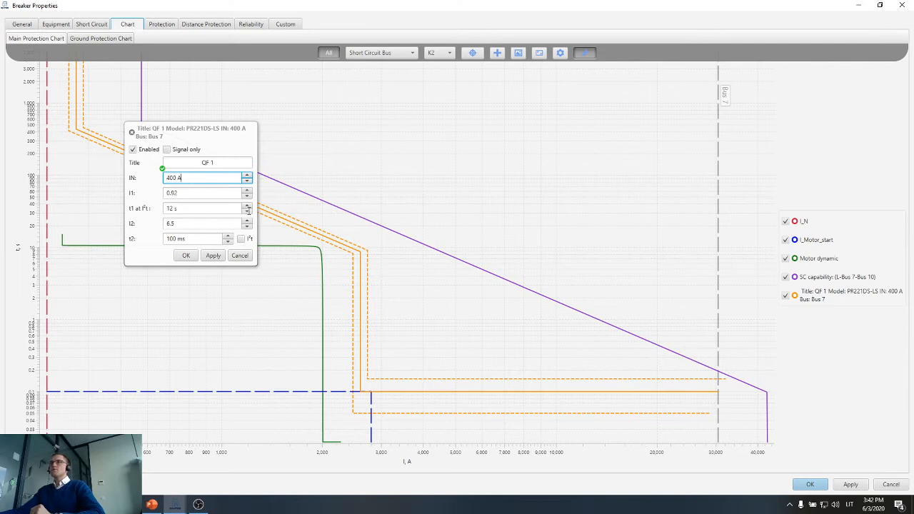
pyautogui.click(247, 210)
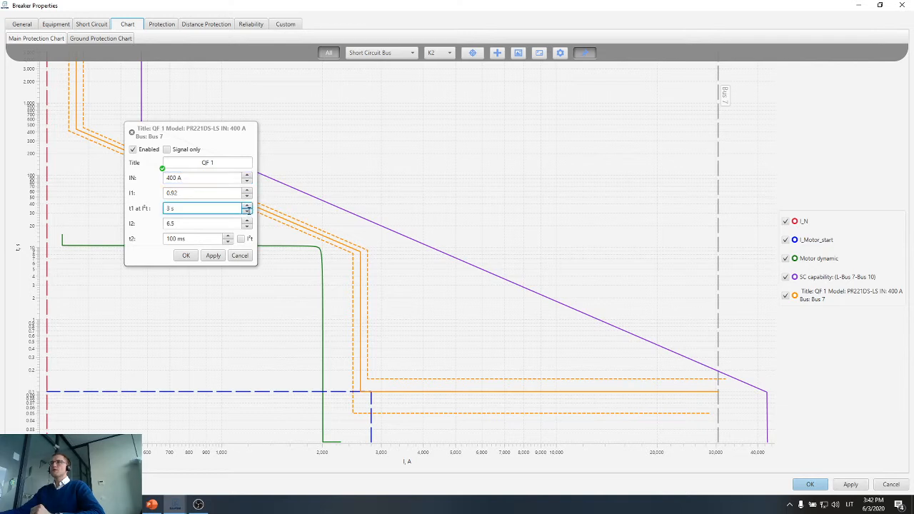
pyautogui.click(219, 258)
pyautogui.click(184, 256)
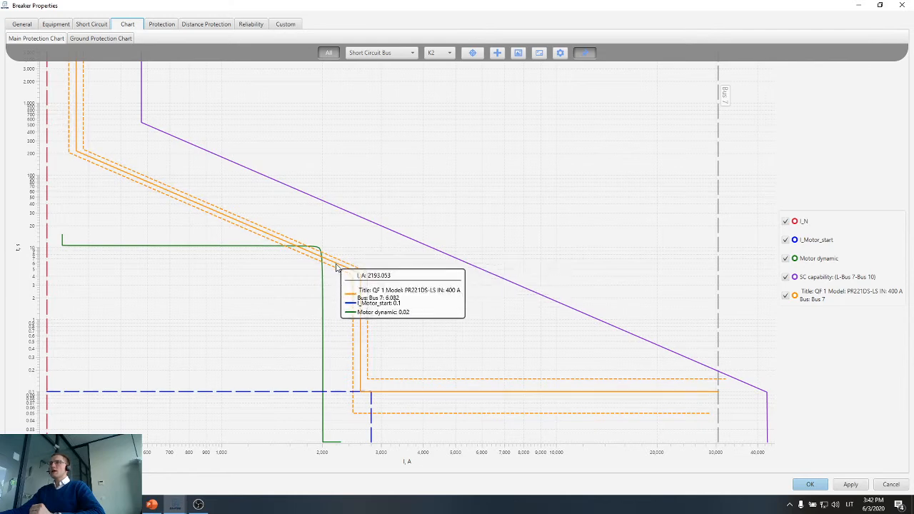
pyautogui.scroll(3, 317, 262)
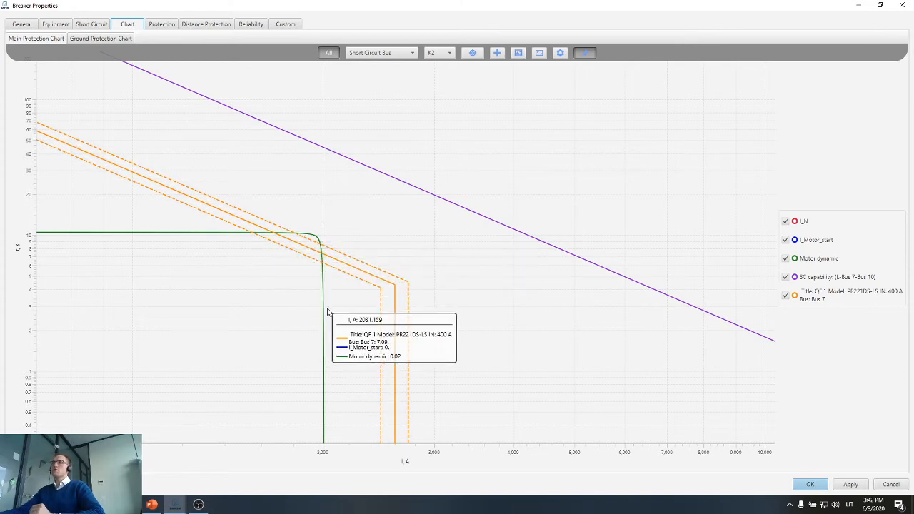
pyautogui.scroll(-3, 325, 314)
pyautogui.scroll(-2, 329, 314)
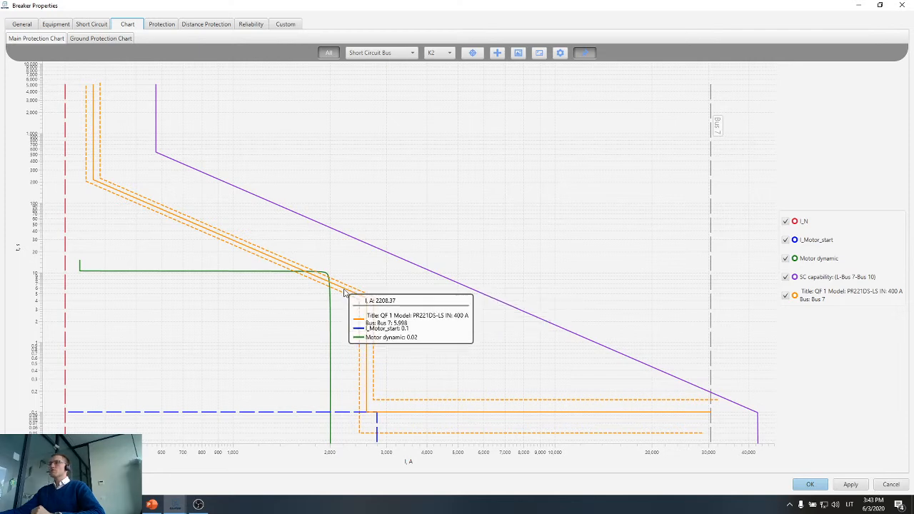
# Set QF 1's t1 at I²t to 12 s from its curve on the chart and accept the setting.
pyautogui.doubleClick(344, 292)
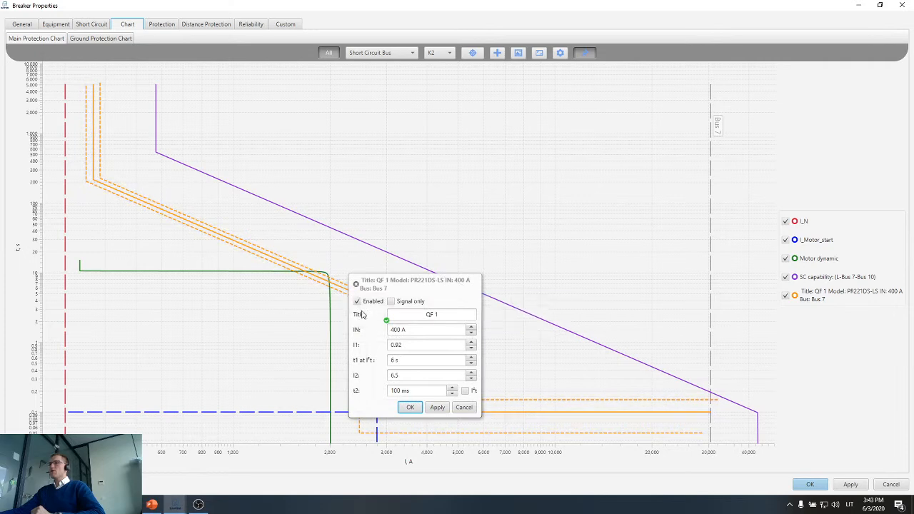
pyautogui.click(472, 356)
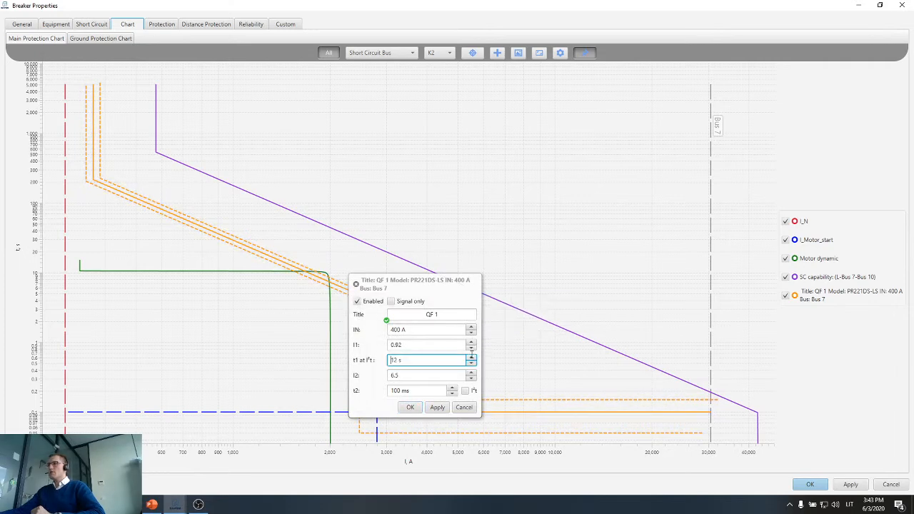
pyautogui.click(433, 413)
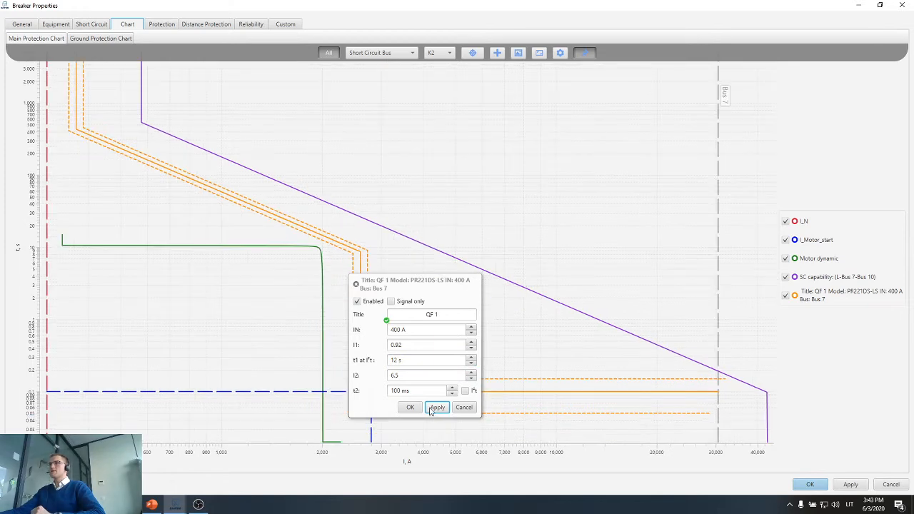
pyautogui.click(409, 407)
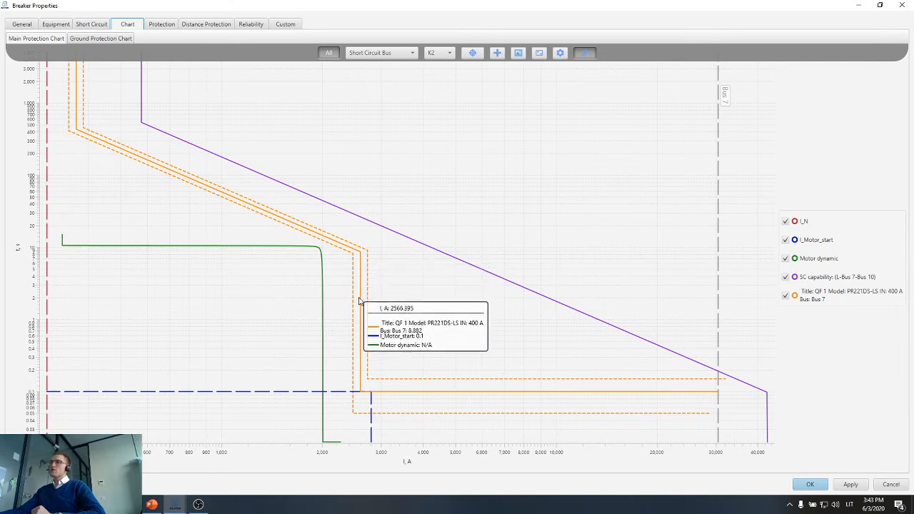
# Try QF 1's I2 at 5.5, restore it to 6.5, and compare its curve with the motor start point.
pyautogui.click(361, 377)
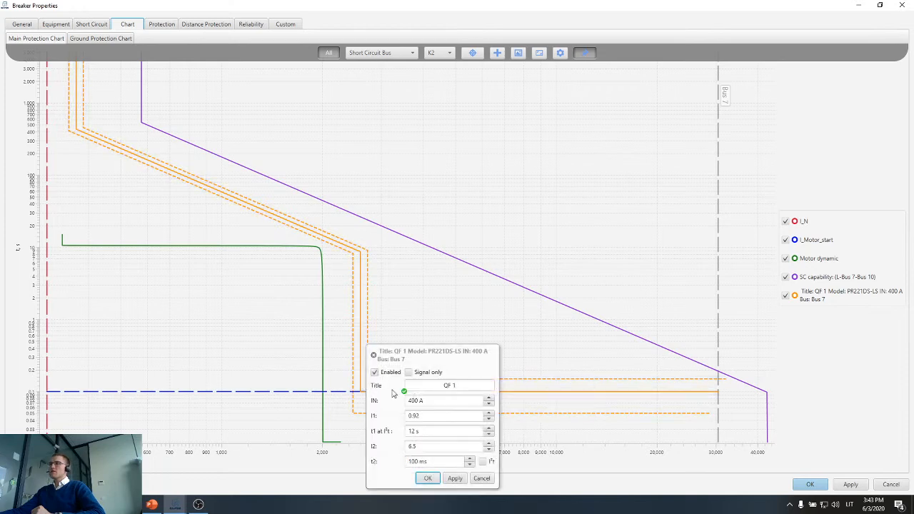
pyautogui.doubleClick(418, 447)
pyautogui.moveTo(435, 362); pyautogui.dragTo(538, 271)
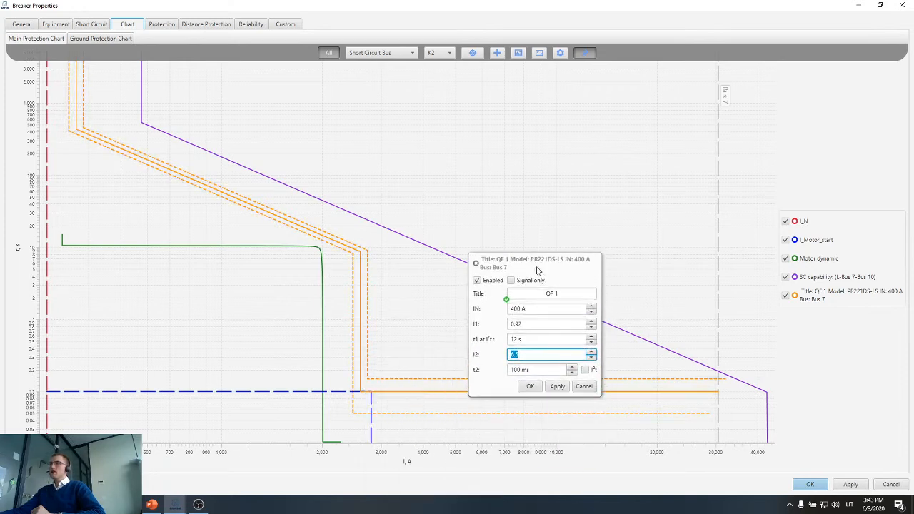
pyautogui.click(557, 386)
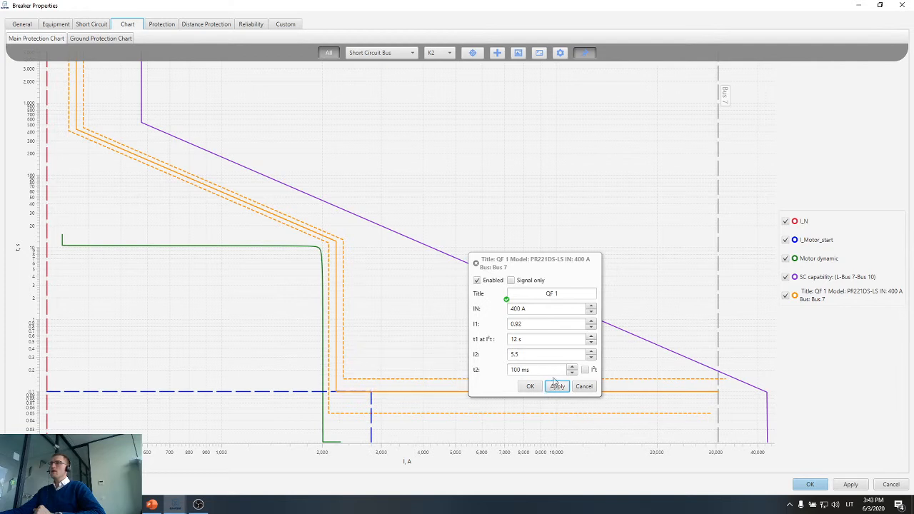
pyautogui.click(591, 352)
pyautogui.click(557, 386)
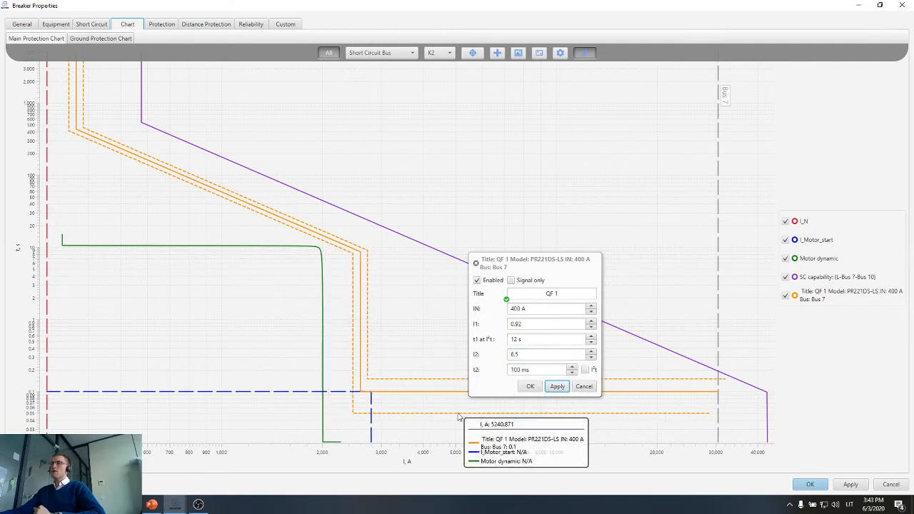
pyautogui.scroll(1, 335, 396)
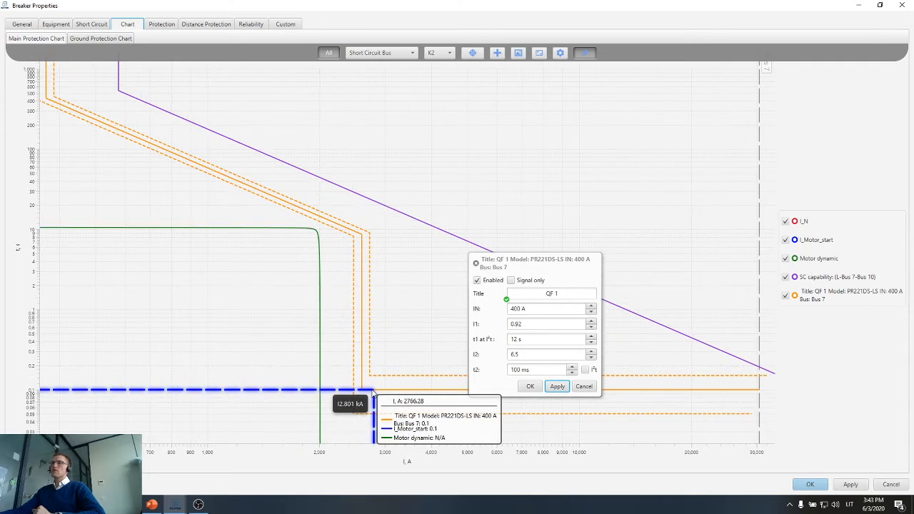
pyautogui.scroll(-1, 372, 392)
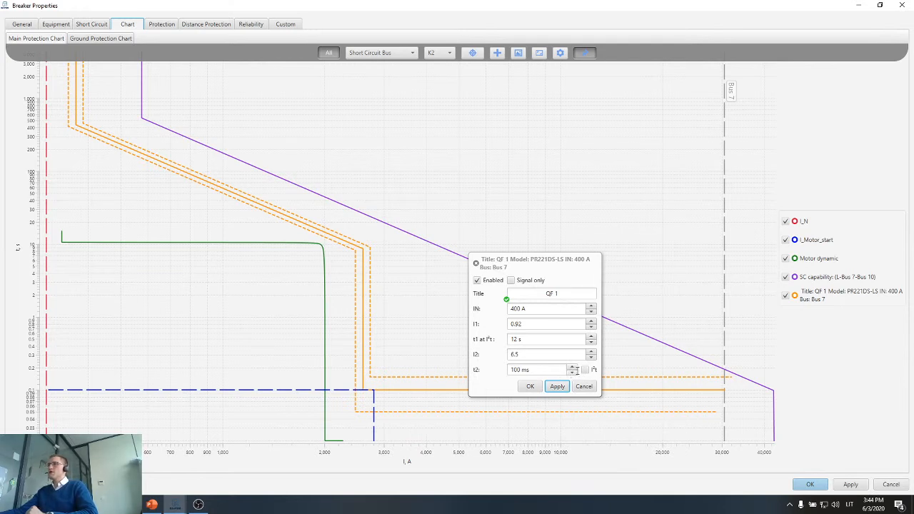
# Try QF 1's t2 at 250 ms against the cable capability curve, return it to 100 ms and close its settings.
pyautogui.moveTo(509, 369); pyautogui.dragTo(529, 370)
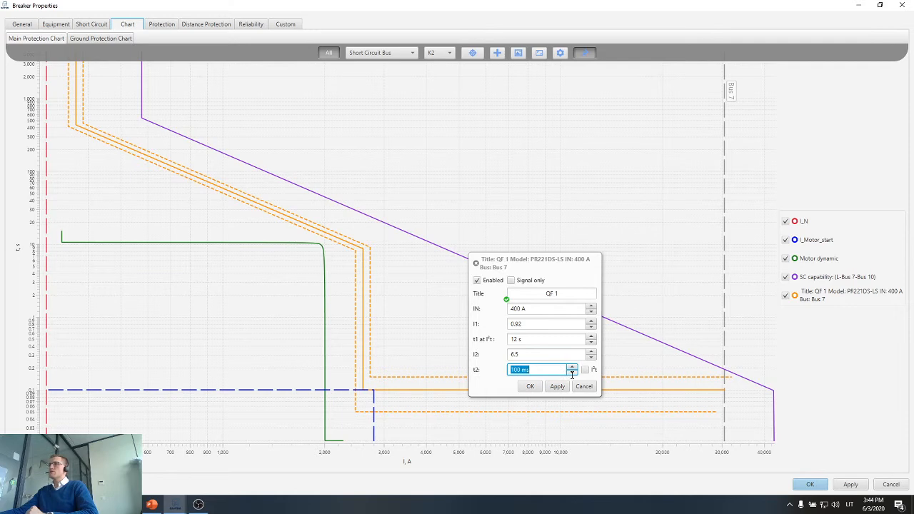
pyautogui.click(536, 372)
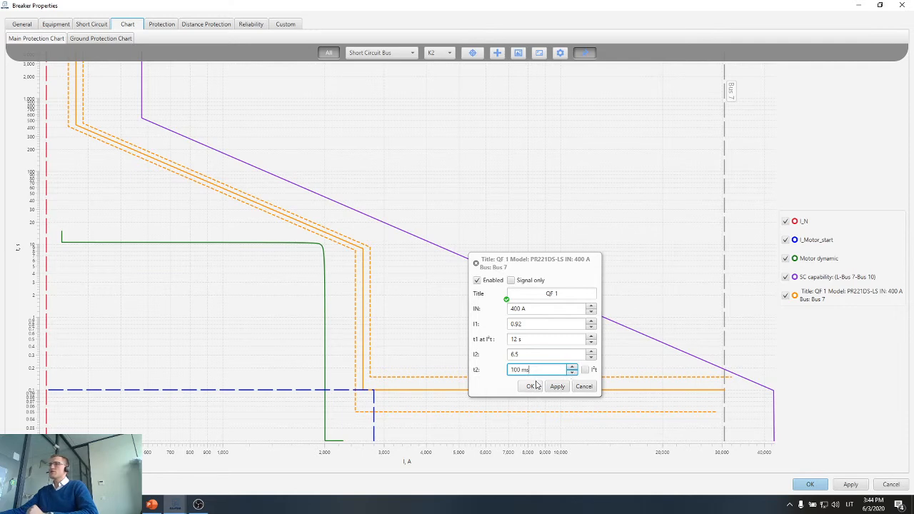
pyautogui.click(572, 367)
pyautogui.click(558, 386)
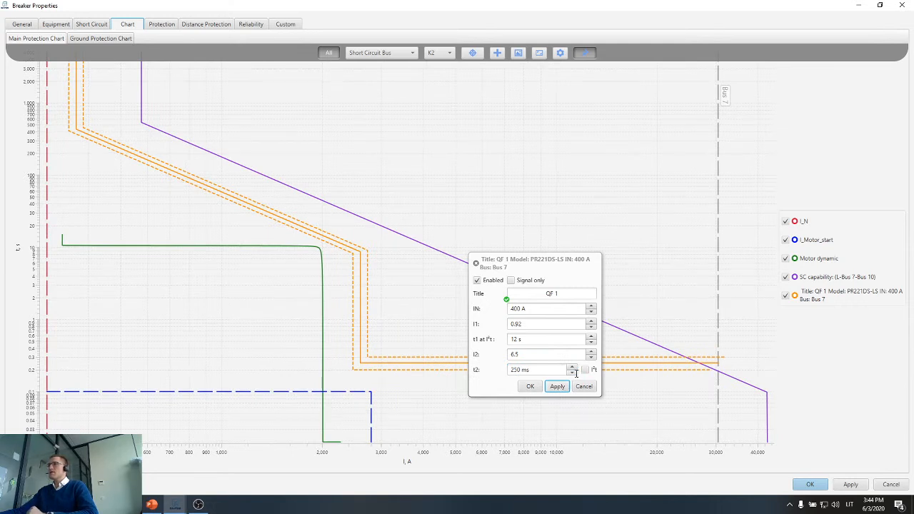
pyautogui.click(572, 373)
pyautogui.click(563, 390)
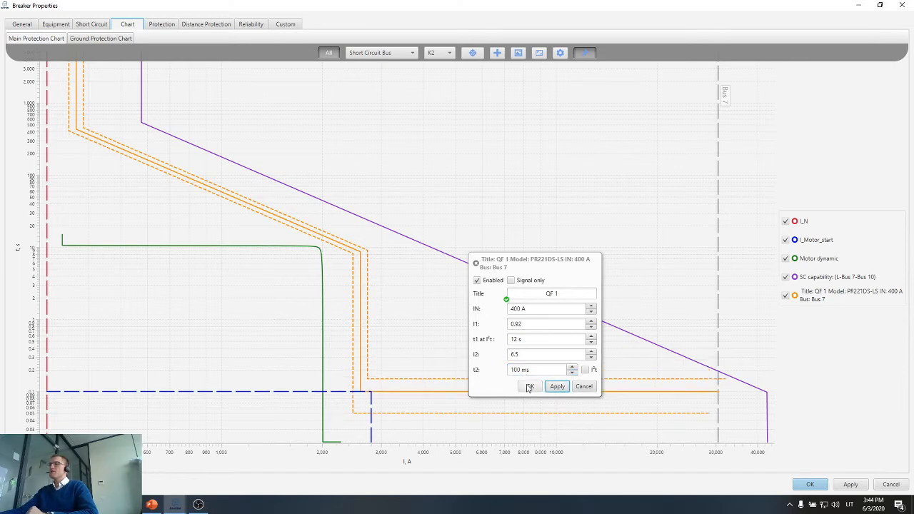
pyautogui.click(529, 388)
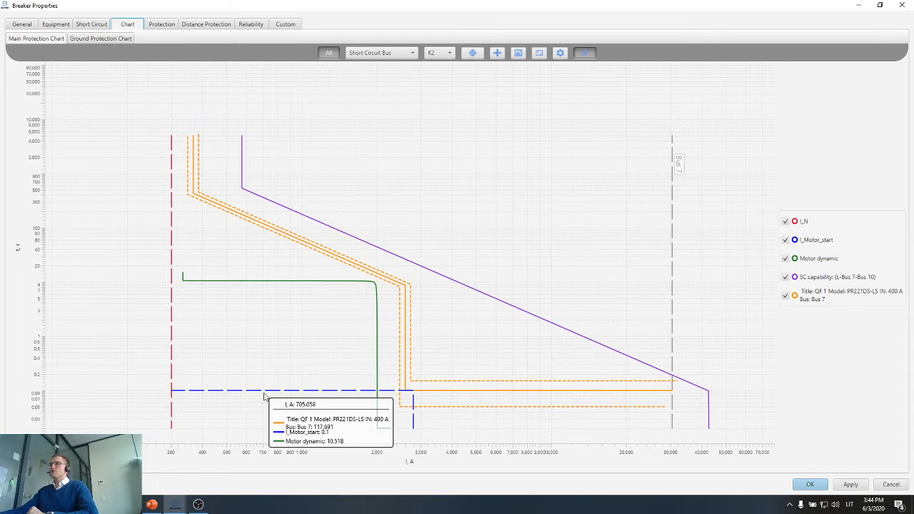
# Accept QF 1's breaker properties and review the Motor 3 feeder on the network diagram.
pyautogui.click(810, 485)
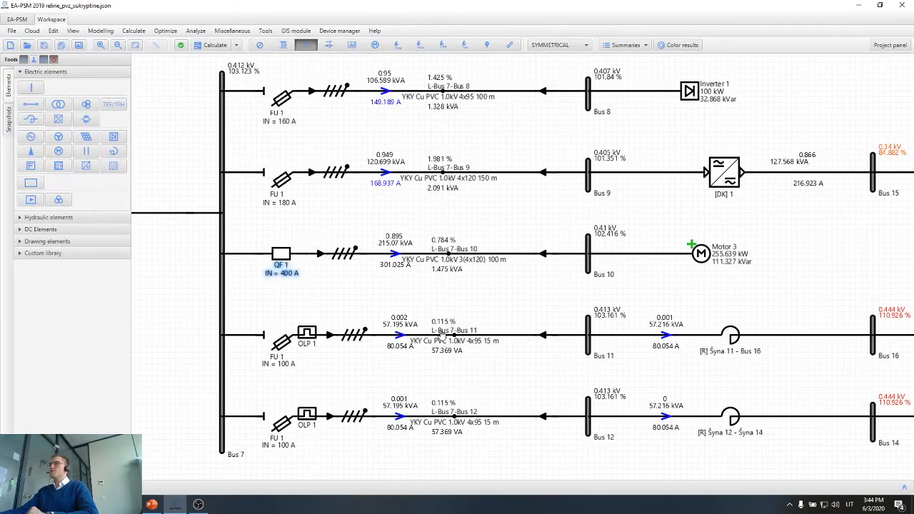
pyautogui.click(281, 261)
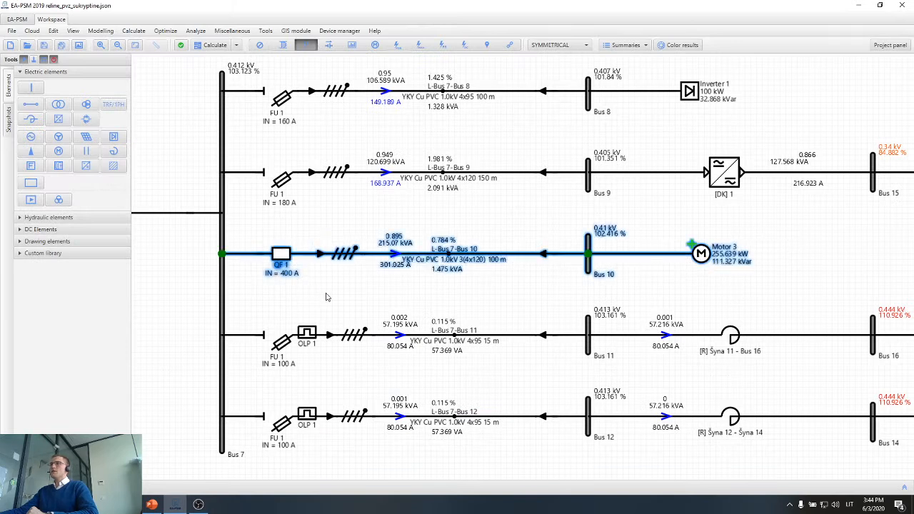
pyautogui.click(326, 298)
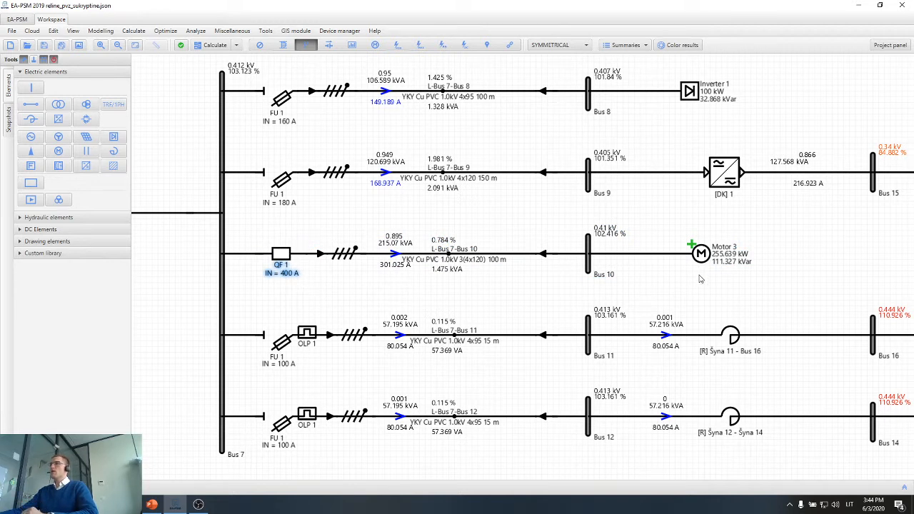
# Highlight the reactor branch from Bus 11 to Bus 16 together with Capacitor 5 to examine it.
pyautogui.scroll(-1, 701, 279)
pyautogui.moveTo(702, 292); pyautogui.dragTo(643, 207)
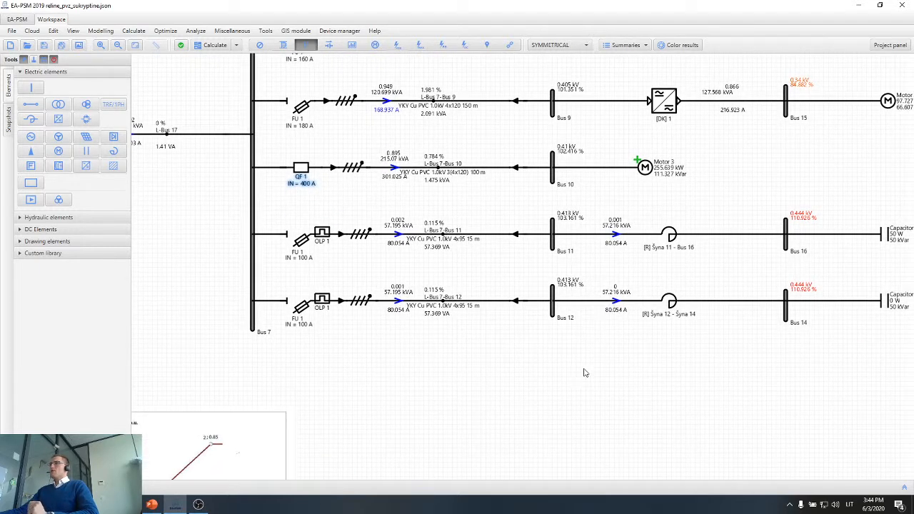
pyautogui.moveTo(598, 377); pyautogui.dragTo(550, 373)
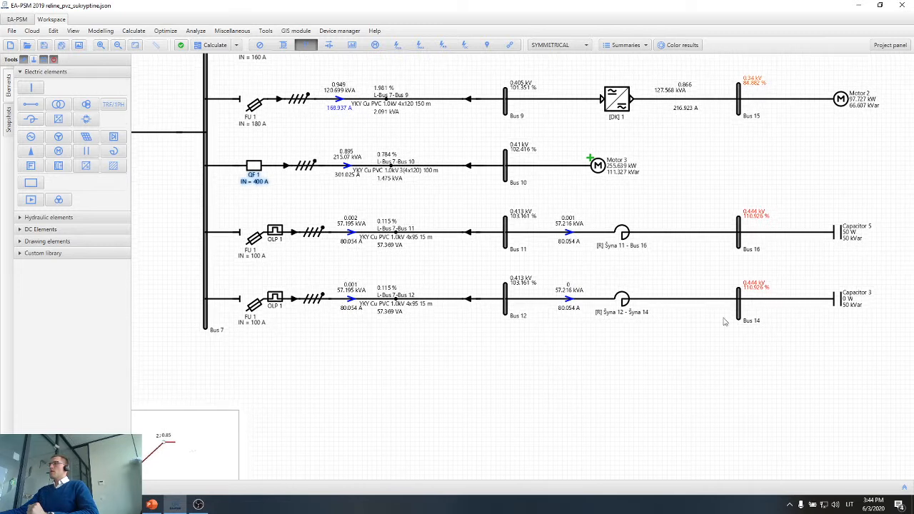
pyautogui.scroll(1, 857, 246)
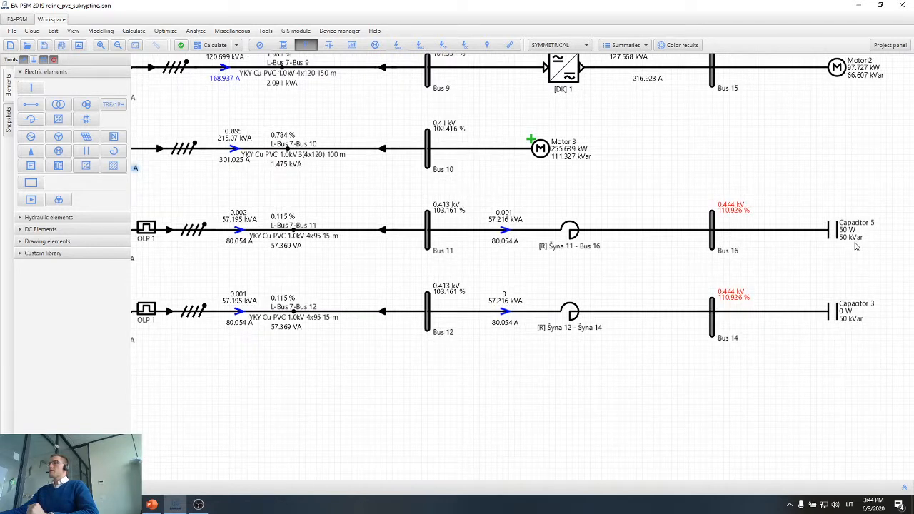
pyautogui.moveTo(882, 210); pyautogui.dragTo(544, 254)
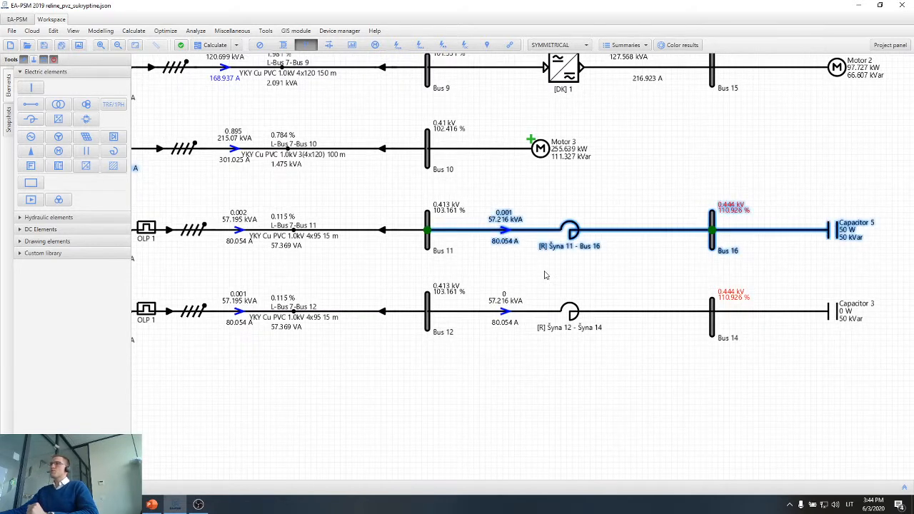
# Examine the FU 1 fuses on the Bus 11 and Bus 12 feeders close up at Bus 7.
pyautogui.scroll(-1, 547, 293)
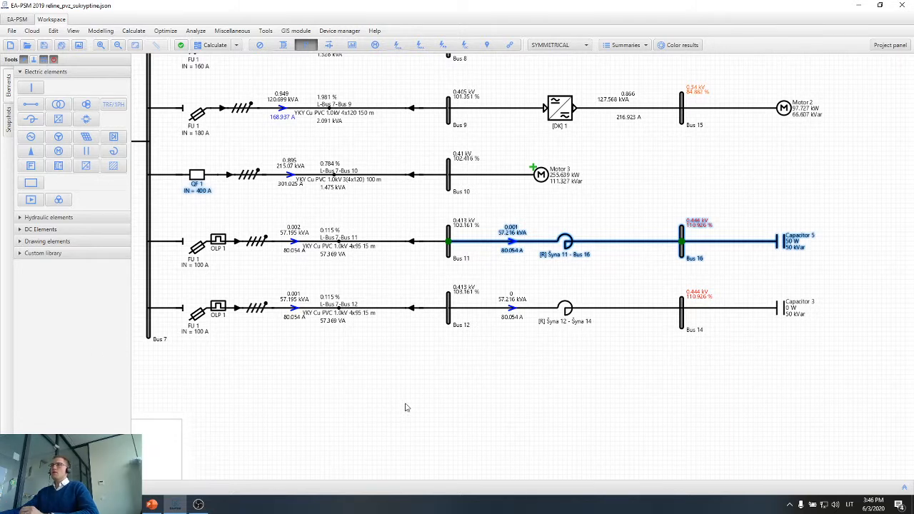
pyautogui.moveTo(237, 326); pyautogui.dragTo(282, 328)
pyautogui.scroll(2, 200, 266)
pyautogui.scroll(1, 201, 266)
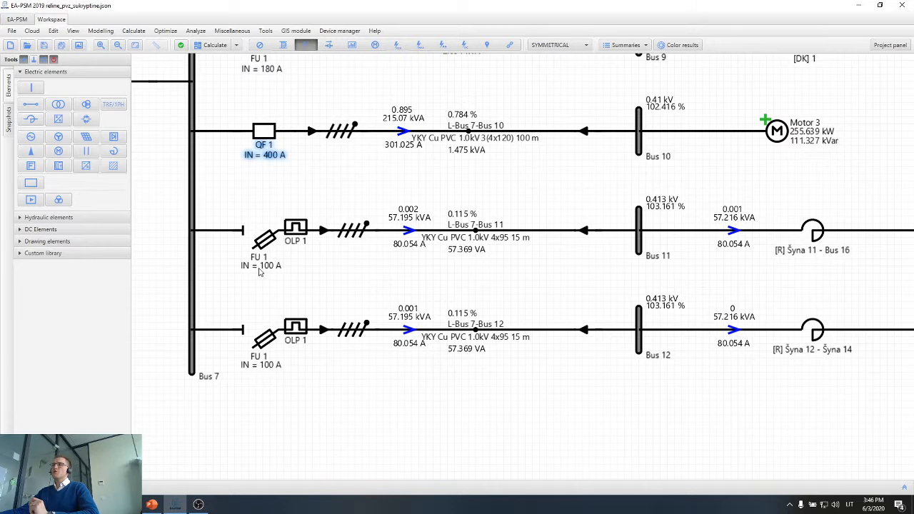
pyautogui.scroll(-2, 261, 272)
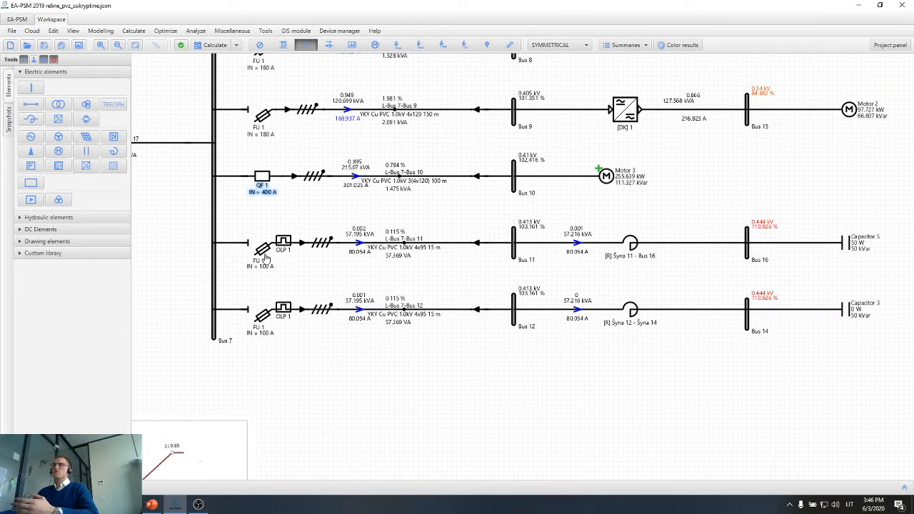
# Highlight the two complete capacitor feeders from Bus 7 to Capacitor 5 and Capacitor 3 for comparison.
pyautogui.moveTo(653, 405); pyautogui.dragTo(479, 410)
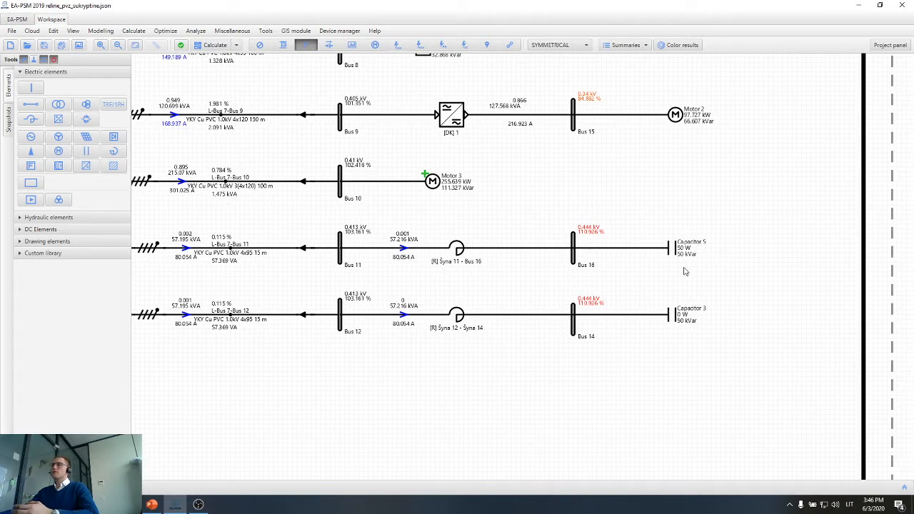
pyautogui.moveTo(710, 335); pyautogui.dragTo(774, 334)
pyautogui.scroll(-1, 727, 311)
pyautogui.moveTo(779, 238); pyautogui.dragTo(317, 272)
pyautogui.moveTo(780, 299); pyautogui.dragTo(462, 330)
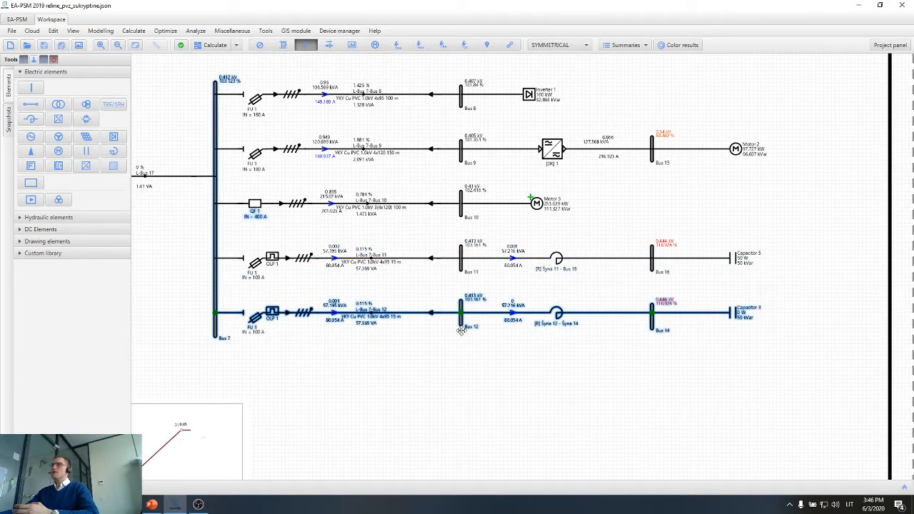
pyautogui.moveTo(817, 241); pyautogui.dragTo(408, 350)
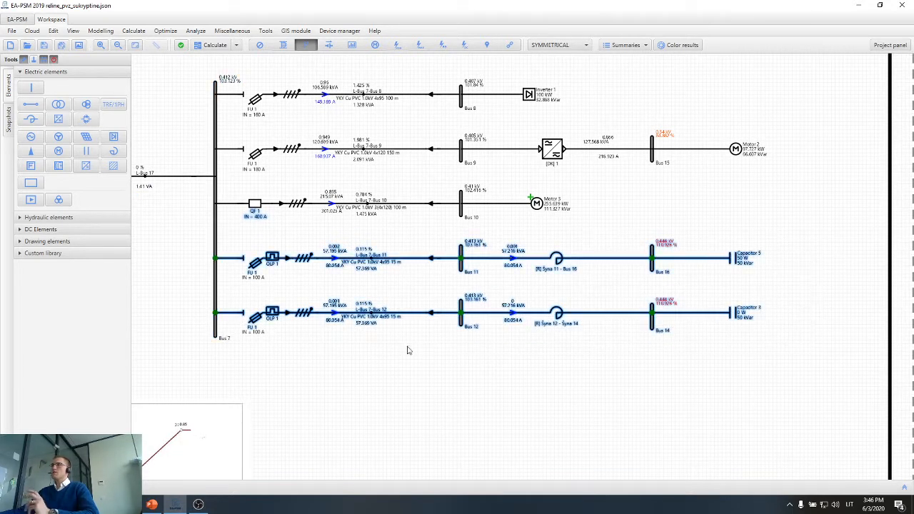
pyautogui.click(491, 358)
# Examine the combination of FU 1 fuse and OLP 1 overload protection on both capacitor feeders.
pyautogui.scroll(1, 264, 267)
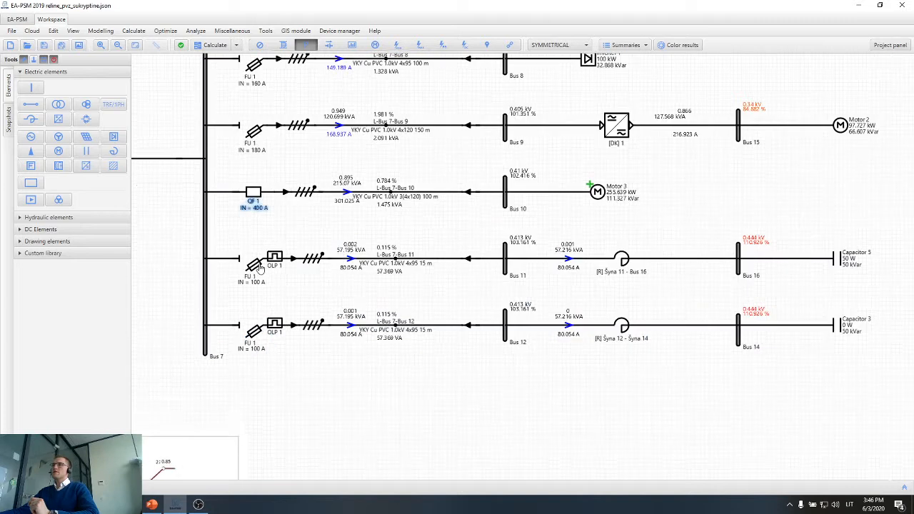
pyautogui.scroll(1, 259, 267)
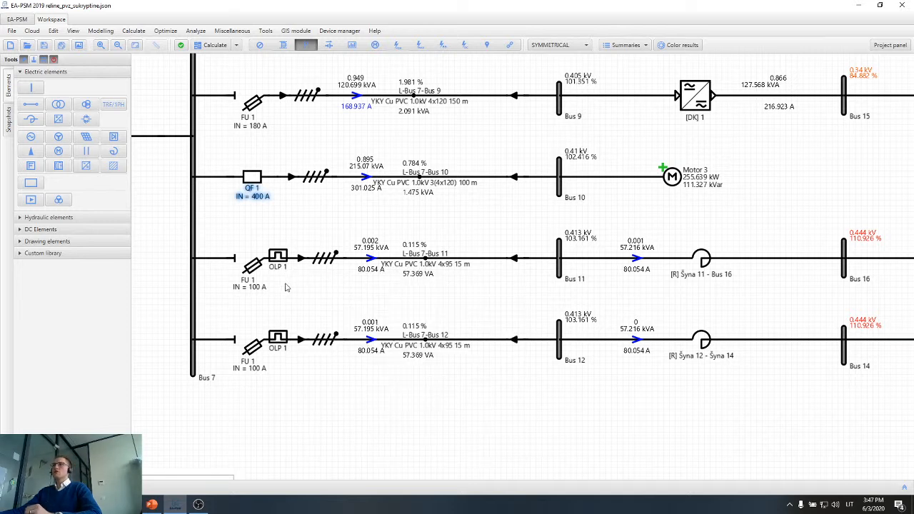
pyautogui.scroll(1, 286, 283)
pyautogui.scroll(1, 282, 275)
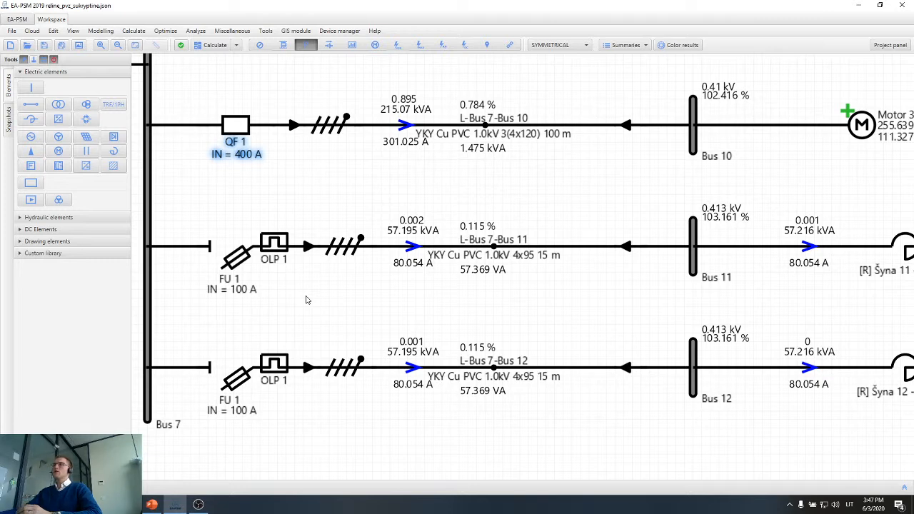
# Highlight the Bus 11 capacitor feeder and examine its reactor, Capacitor 5 and the protection at Bus 7.
pyautogui.scroll(-3, 306, 300)
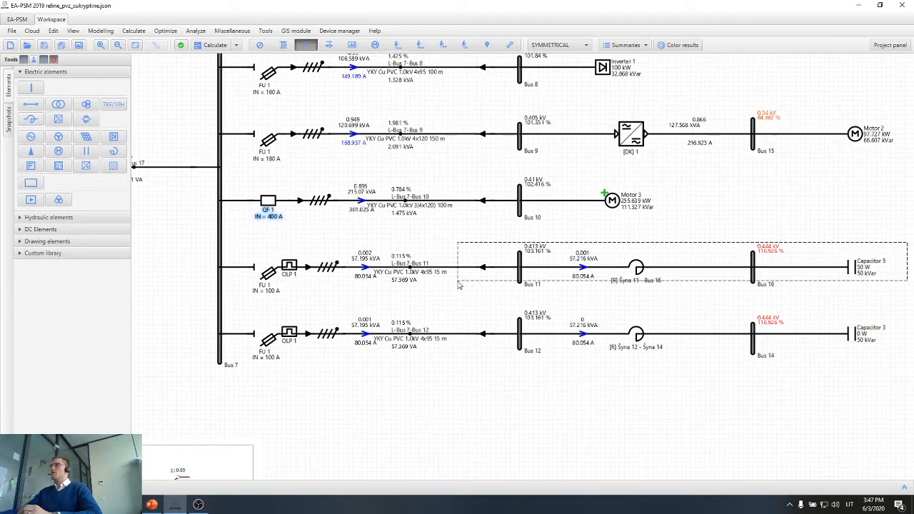
pyautogui.click(584, 270)
pyautogui.scroll(3, 584, 271)
pyautogui.scroll(1, 515, 272)
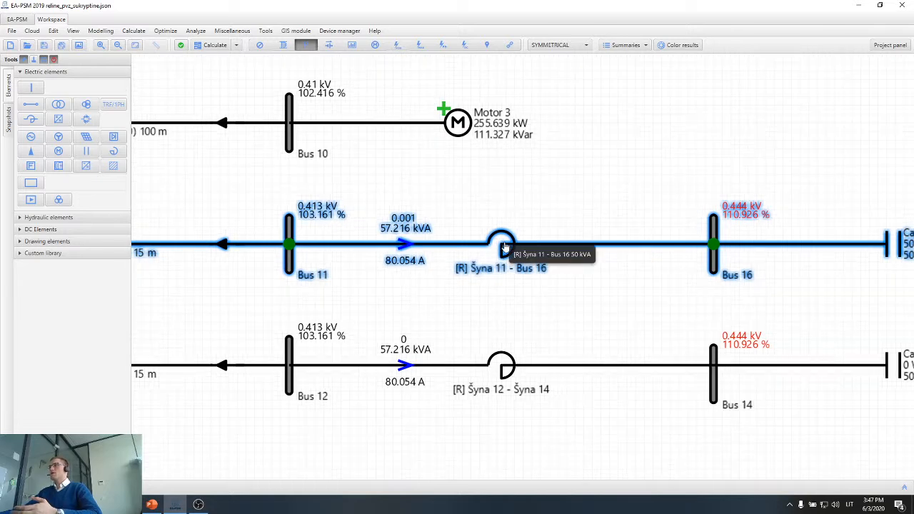
pyautogui.scroll(-2, 831, 291)
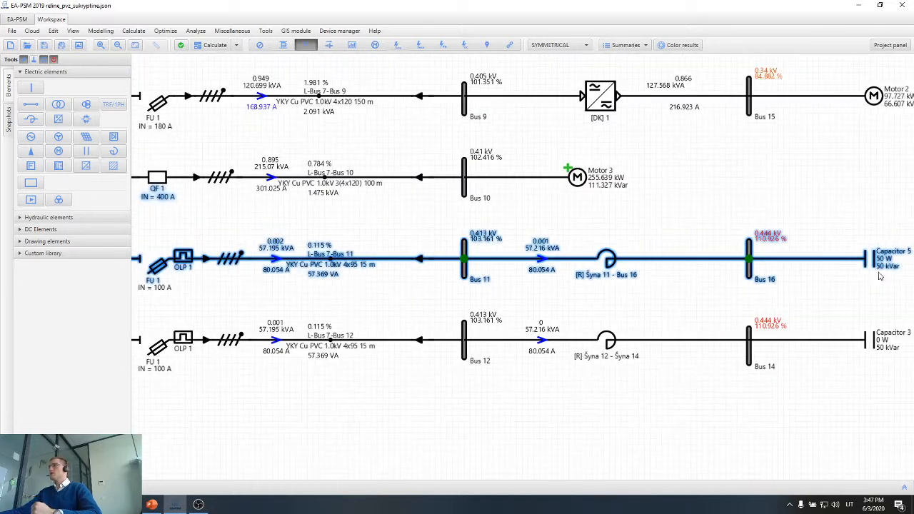
pyautogui.moveTo(405, 420); pyautogui.dragTo(575, 419)
pyautogui.click(354, 310)
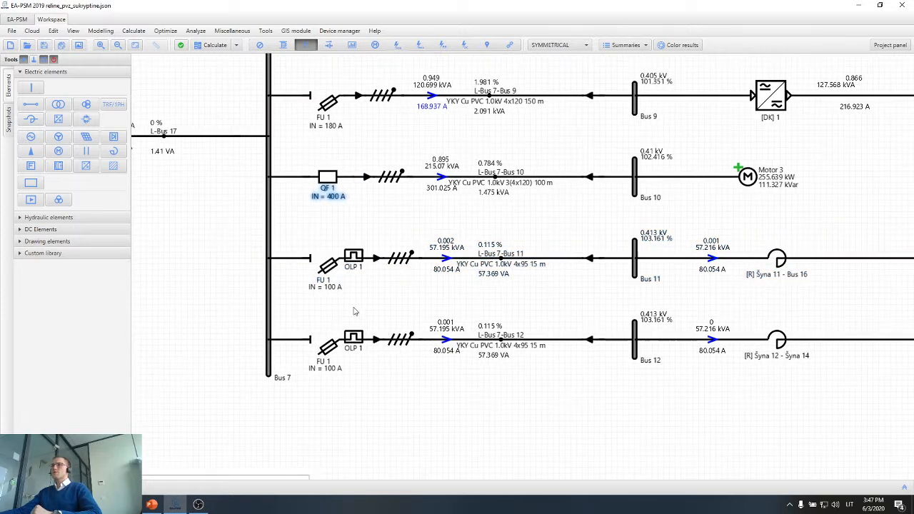
# Open the FU 1 fuse properties on the Bus 11 feeder at full size and examine the fuse's model and curve.
pyautogui.scroll(2, 326, 278)
pyautogui.scroll(2, 329, 267)
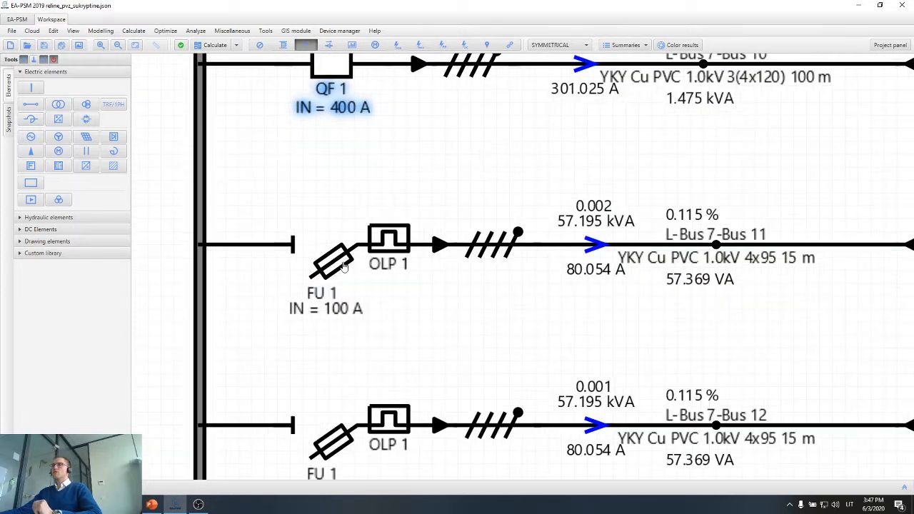
pyautogui.scroll(-4, 368, 298)
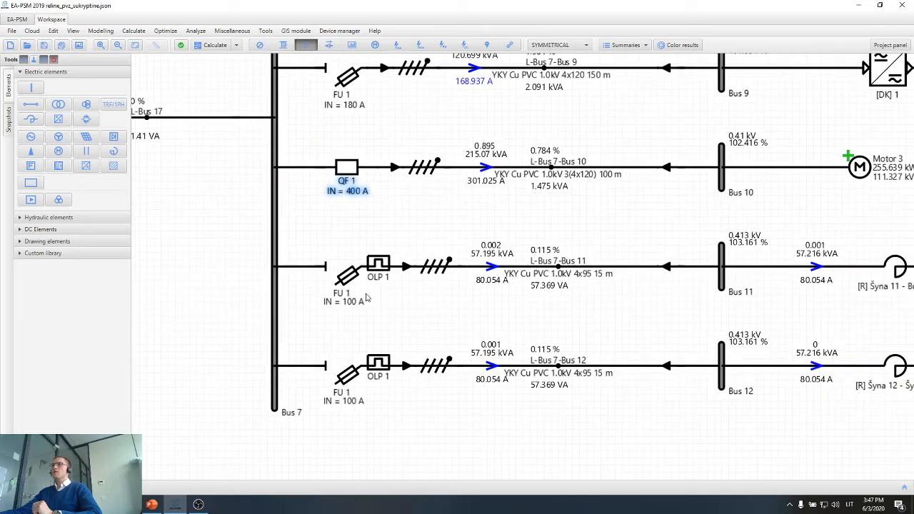
pyautogui.scroll(1, 359, 294)
pyautogui.doubleClick(348, 280)
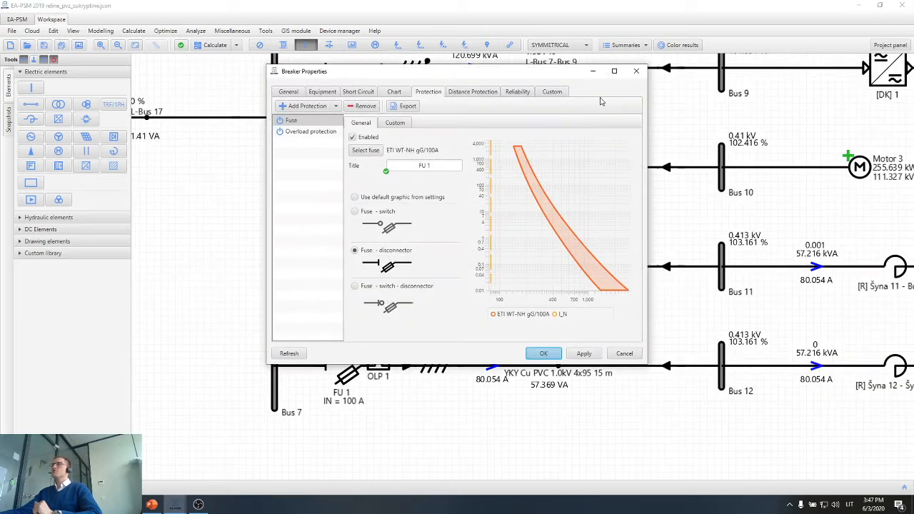
pyautogui.click(614, 71)
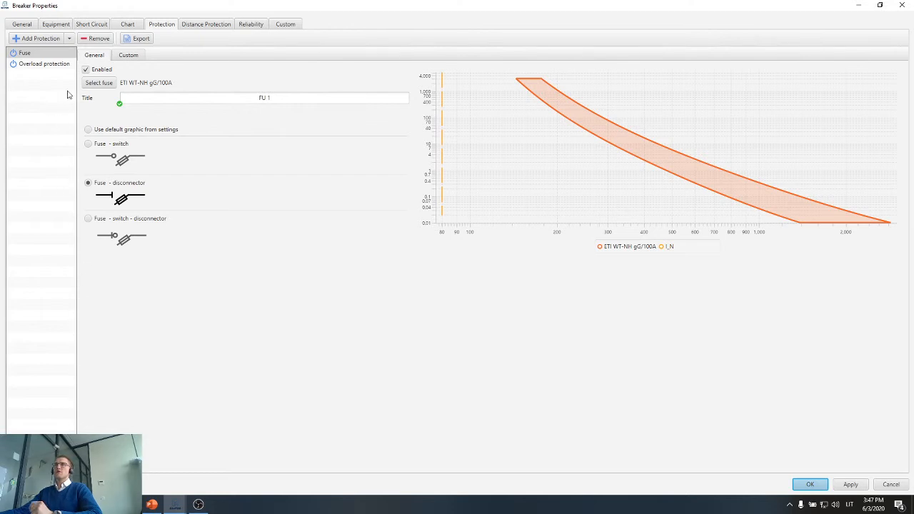
# Try adding a U < protection to the Bus 11 feeder breaker and remove it again.
pyautogui.click(69, 40)
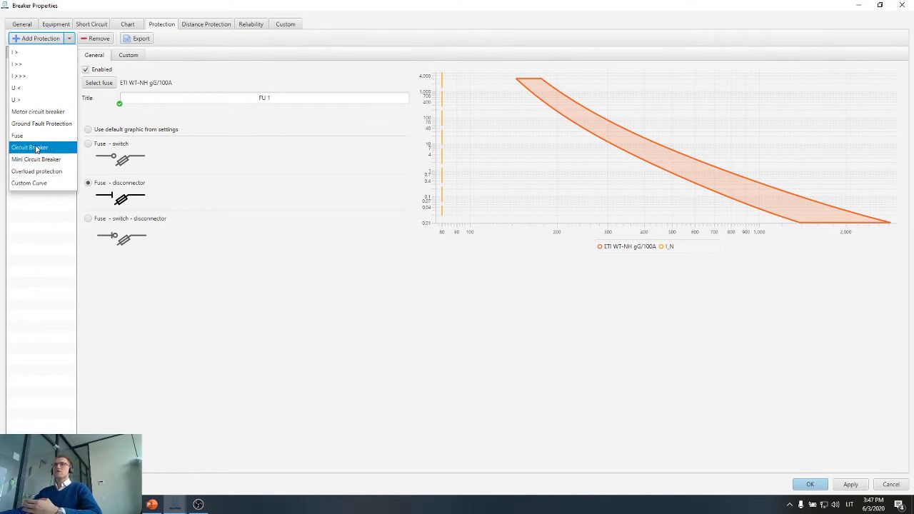
pyautogui.click(52, 89)
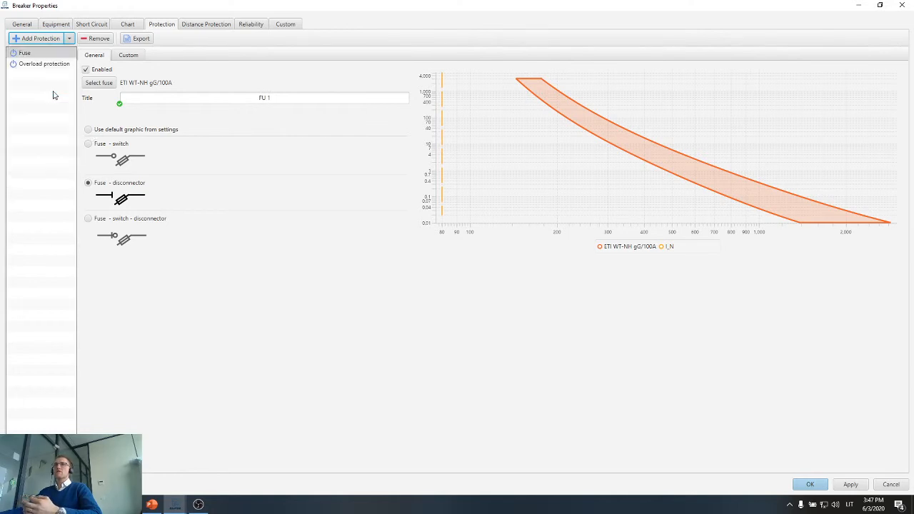
pyautogui.click(41, 74)
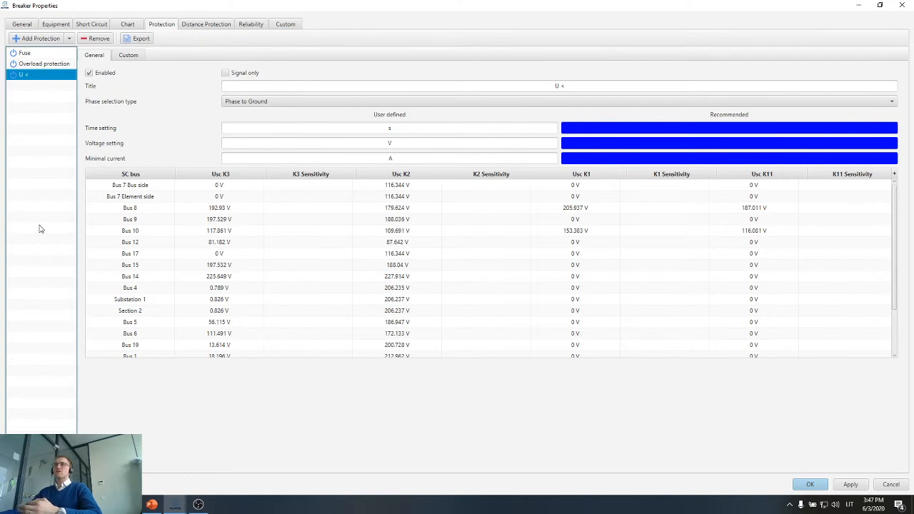
pyautogui.click(98, 38)
# Compare the fuse and overload protection entries defined for the Bus 11 feeder.
pyautogui.click(66, 55)
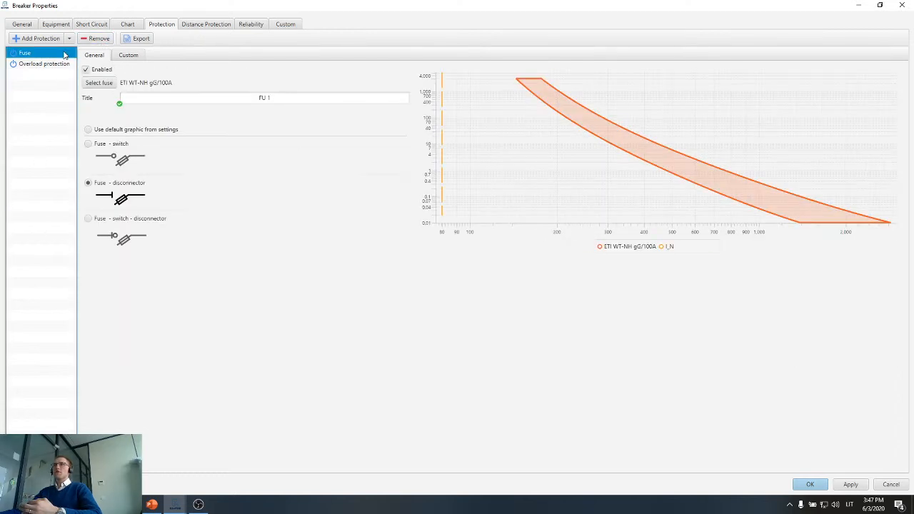
pyautogui.click(51, 64)
pyautogui.click(47, 55)
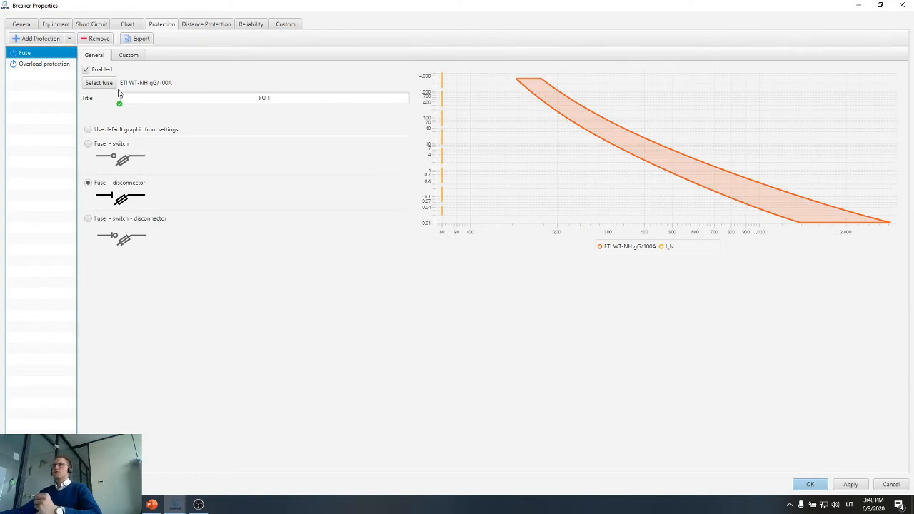
pyautogui.click(51, 64)
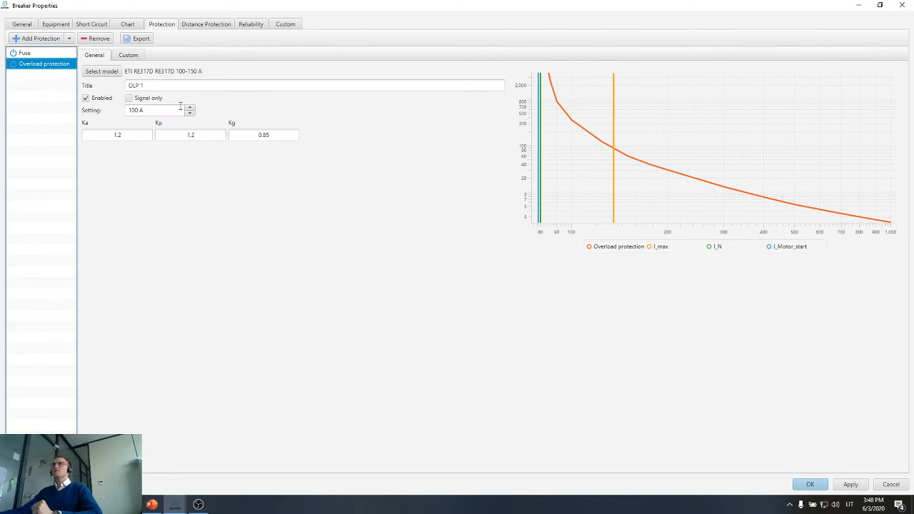
# Look through the ETI overload protection models available for OLP 1 and close the model list.
pyautogui.moveTo(399, 5); pyautogui.dragTo(426, 37)
pyautogui.click(331, 103)
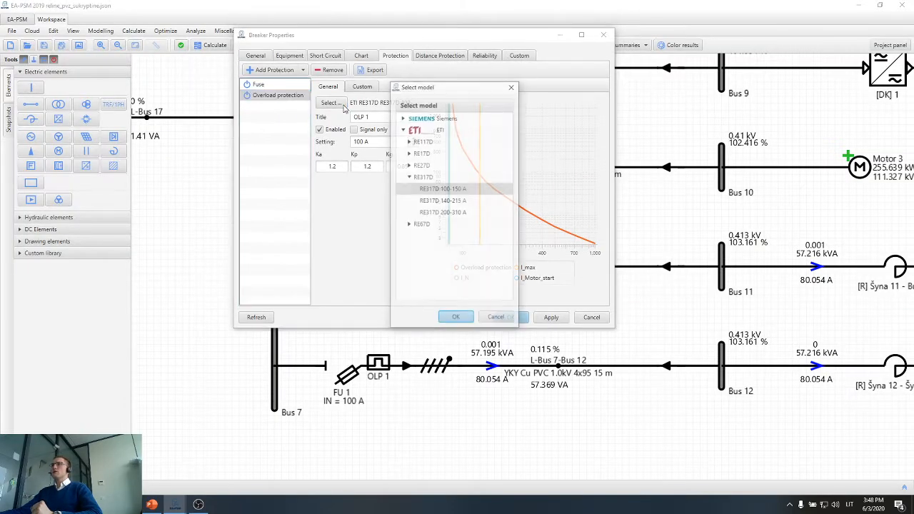
pyautogui.doubleClick(410, 131)
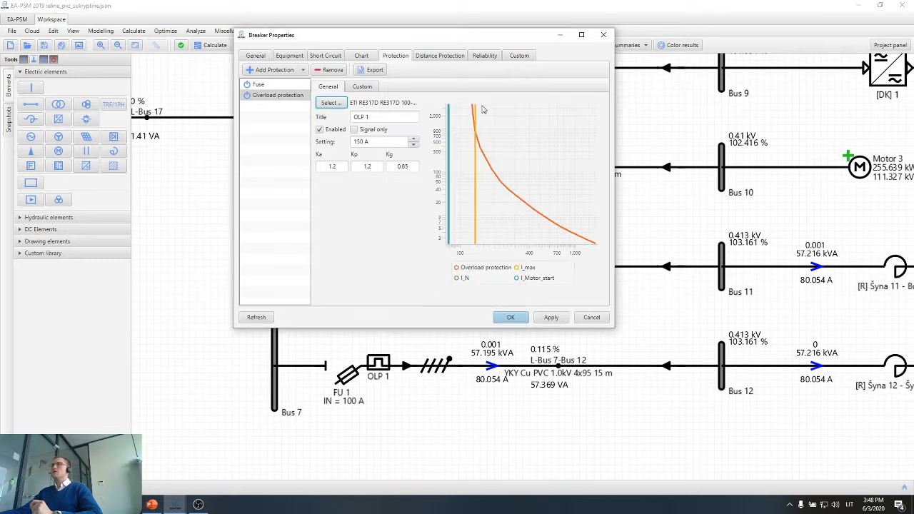
pyautogui.click(512, 86)
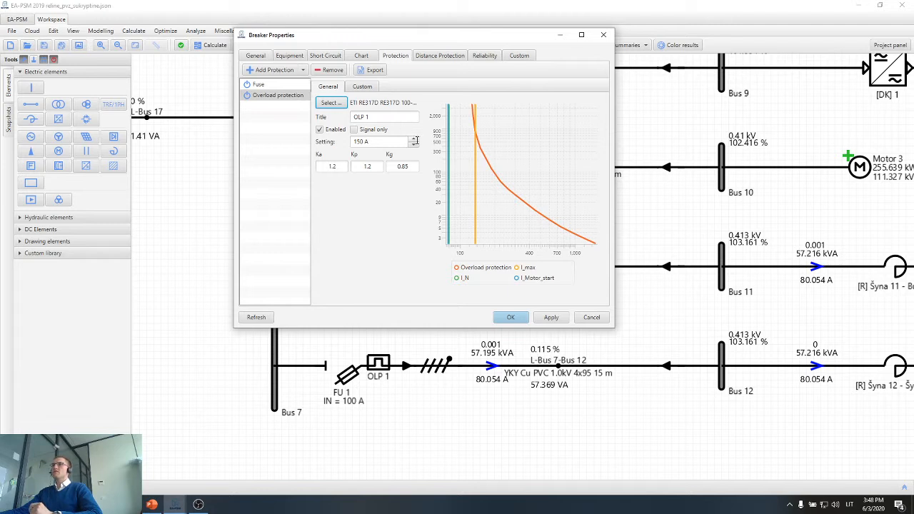
# Try the OLP 1 setting at 100 A and 150 A, and view the 150 A curve on the main protection chart.
pyautogui.click(414, 143)
pyautogui.click(415, 151)
pyautogui.click(413, 145)
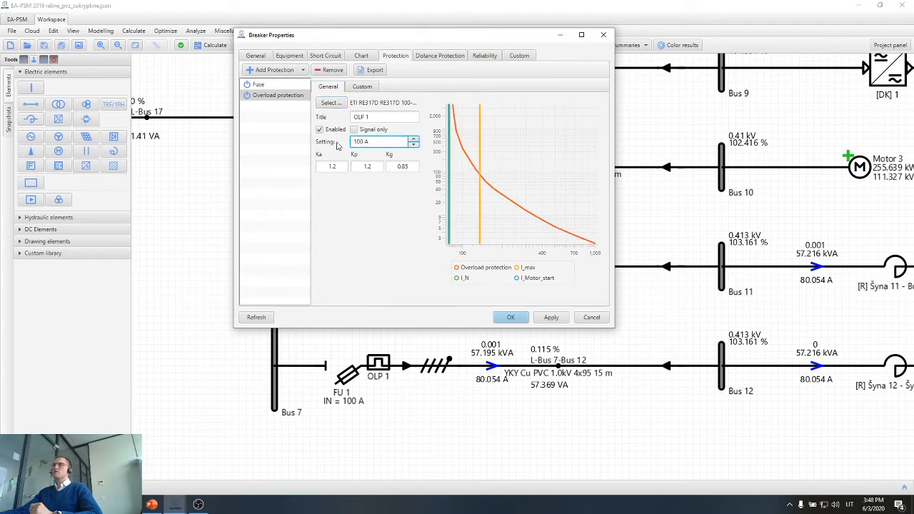
pyautogui.doubleClick(380, 143)
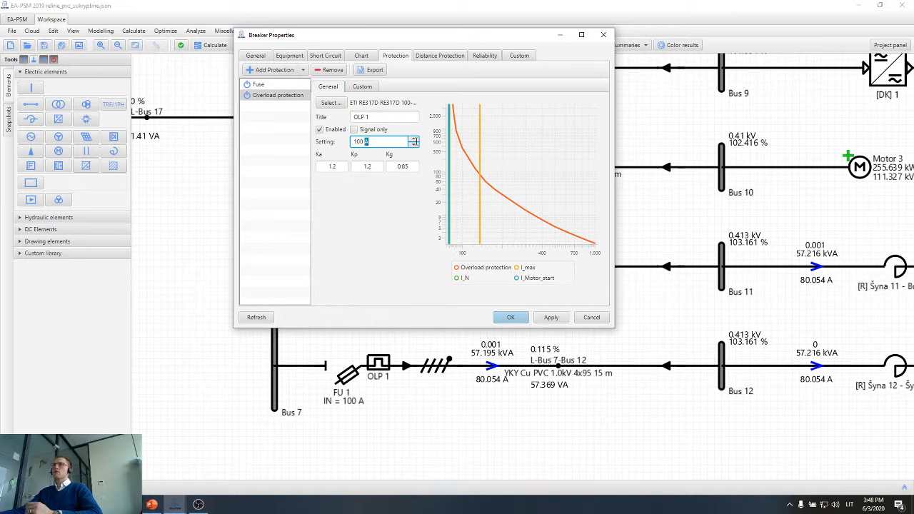
pyautogui.click(413, 139)
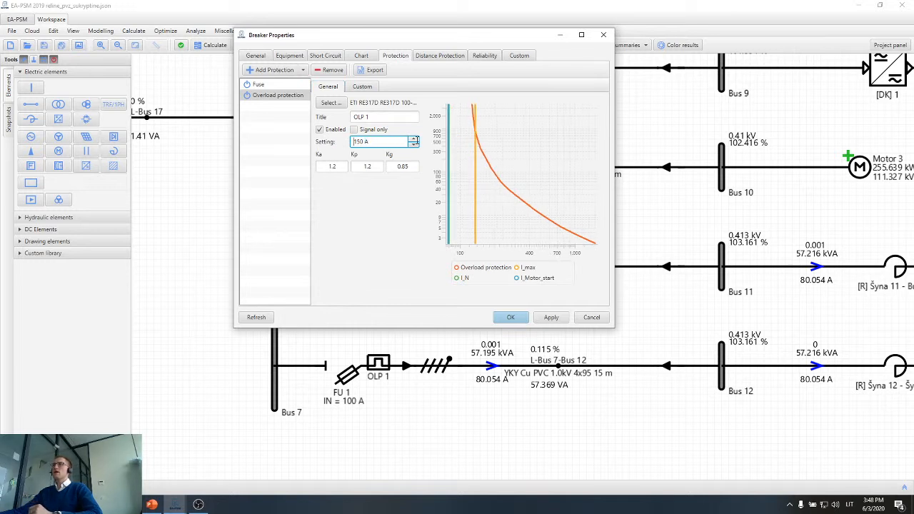
pyautogui.click(414, 144)
pyautogui.click(415, 135)
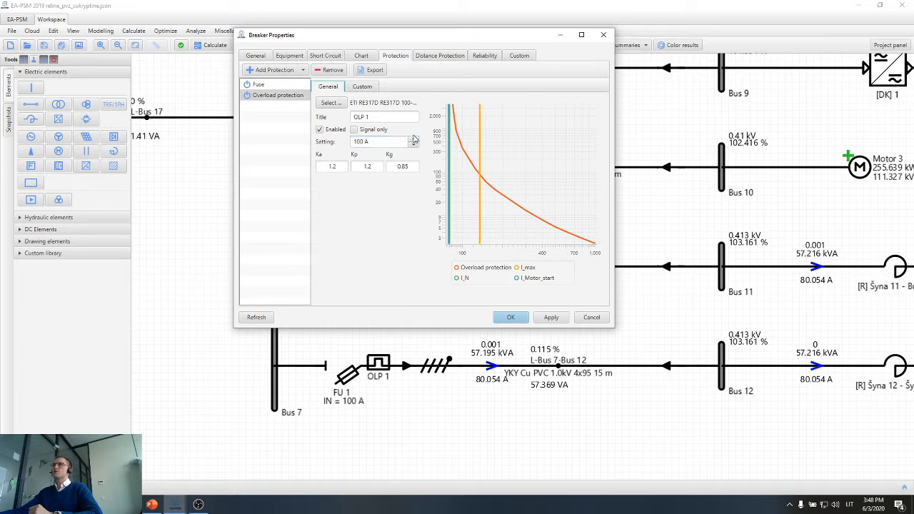
pyautogui.click(414, 139)
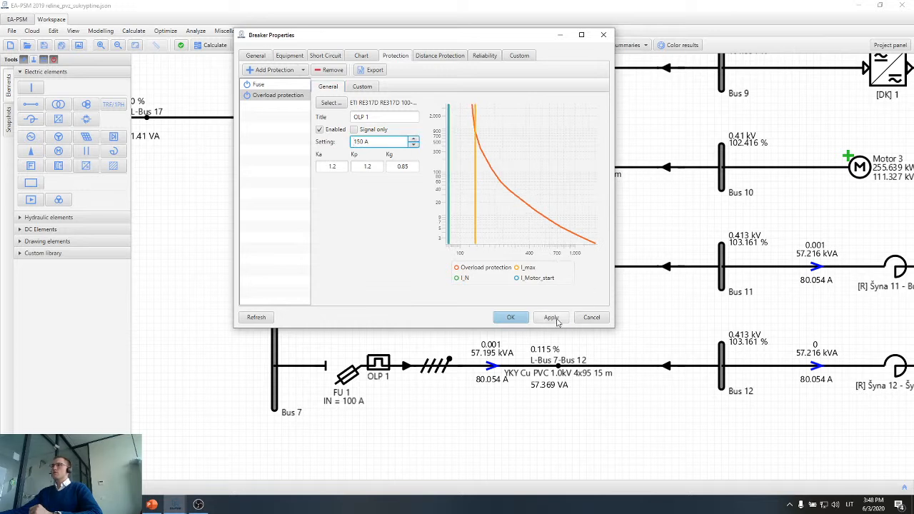
pyautogui.click(369, 57)
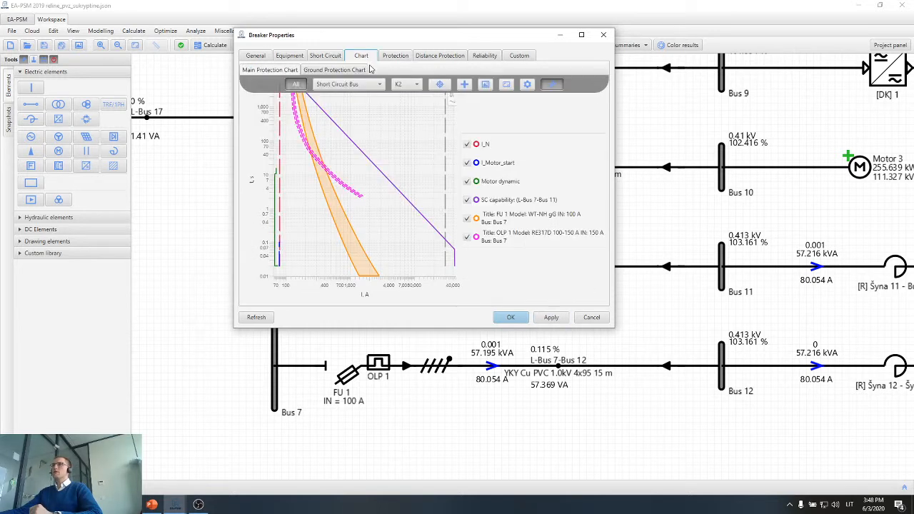
# Set the OLP 1 overload protection on the Bus 11 feeder to 100 A and apply the change.
pyautogui.click(386, 64)
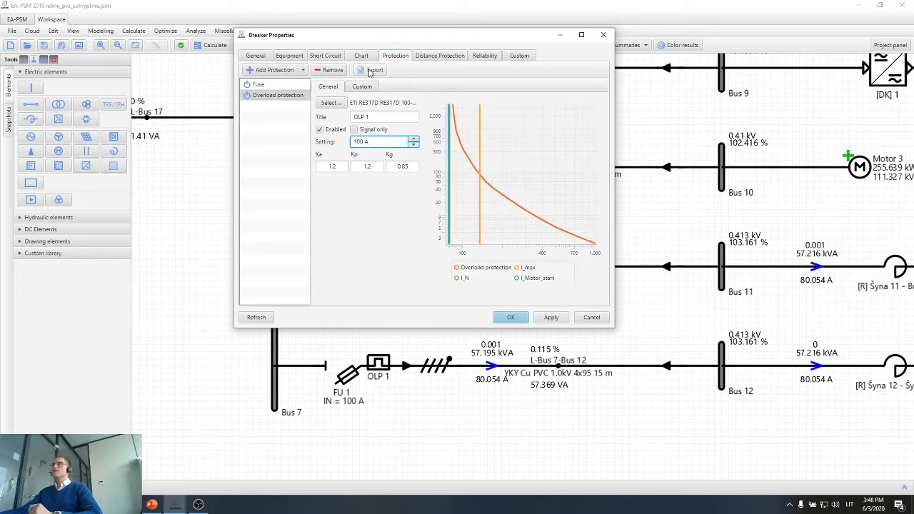
pyautogui.click(365, 58)
pyautogui.click(404, 56)
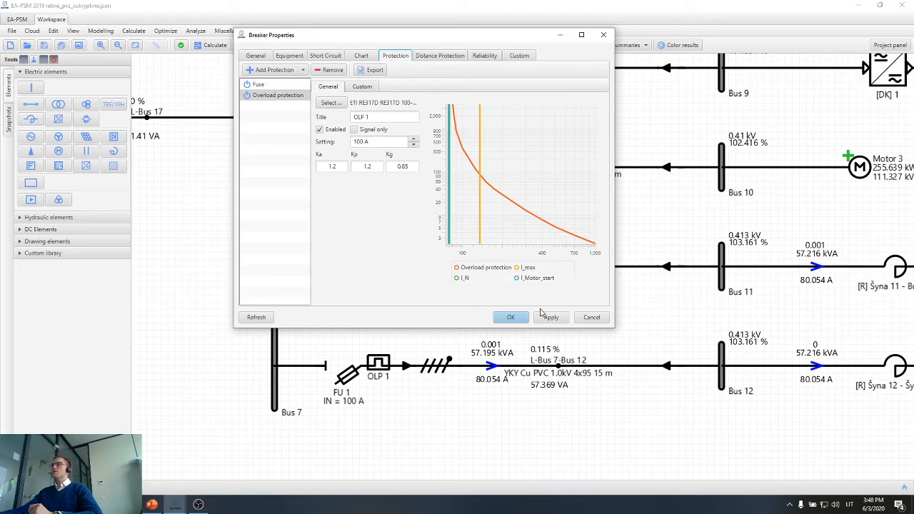
# Examine the FU 1 and OLP 1 curves against the cable's short-circuit capability on the enlarged main protection chart, and close the breaker properties.
pyautogui.click(362, 57)
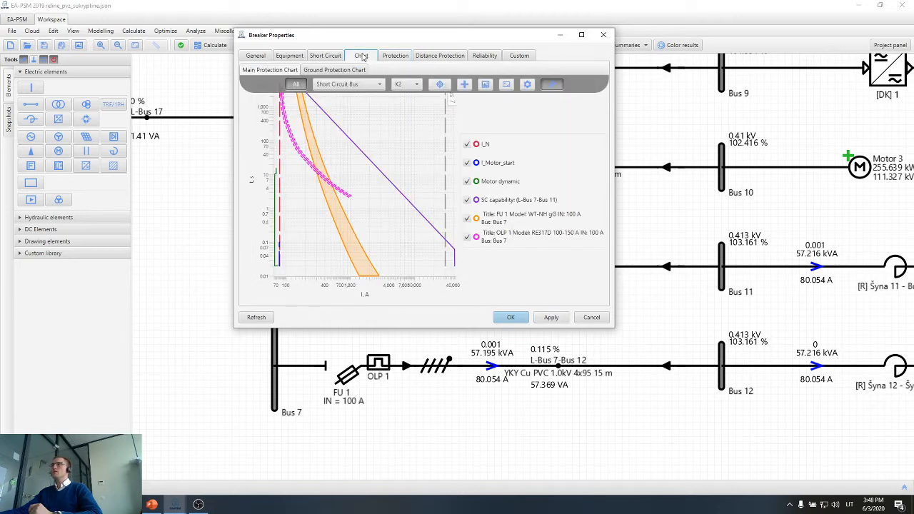
pyautogui.click(582, 34)
pyautogui.scroll(-1, 215, 157)
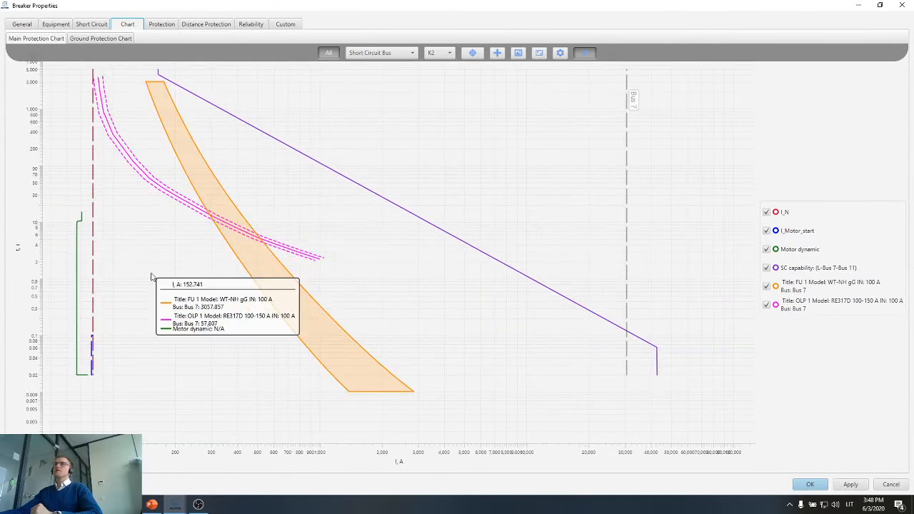
pyautogui.scroll(-1, 136, 257)
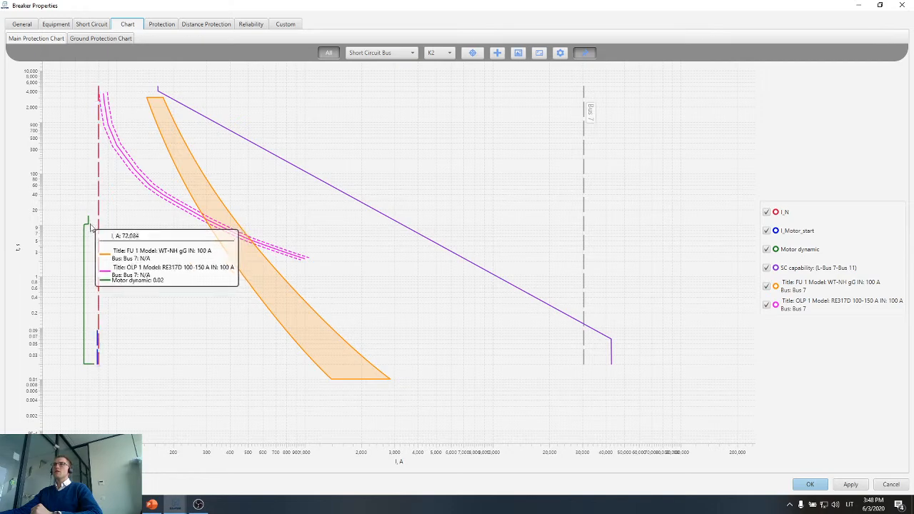
pyautogui.scroll(2, 114, 96)
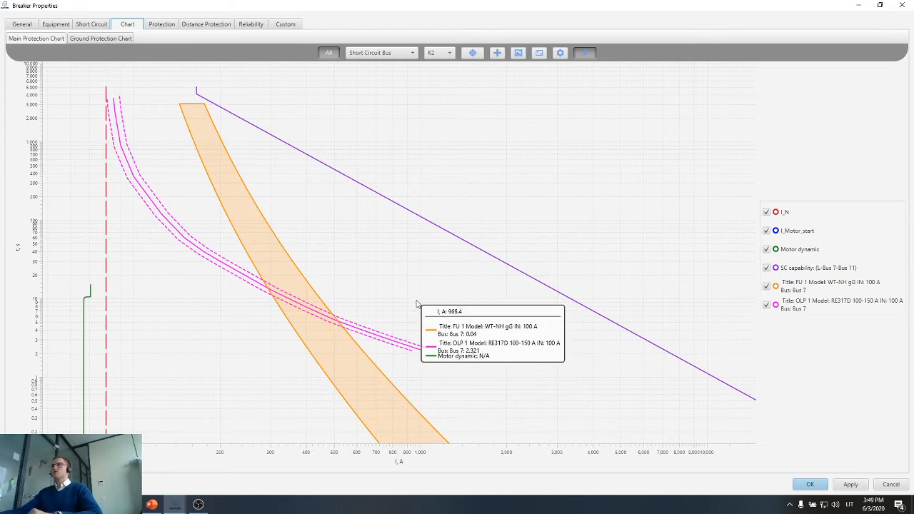
pyautogui.scroll(-2, 417, 304)
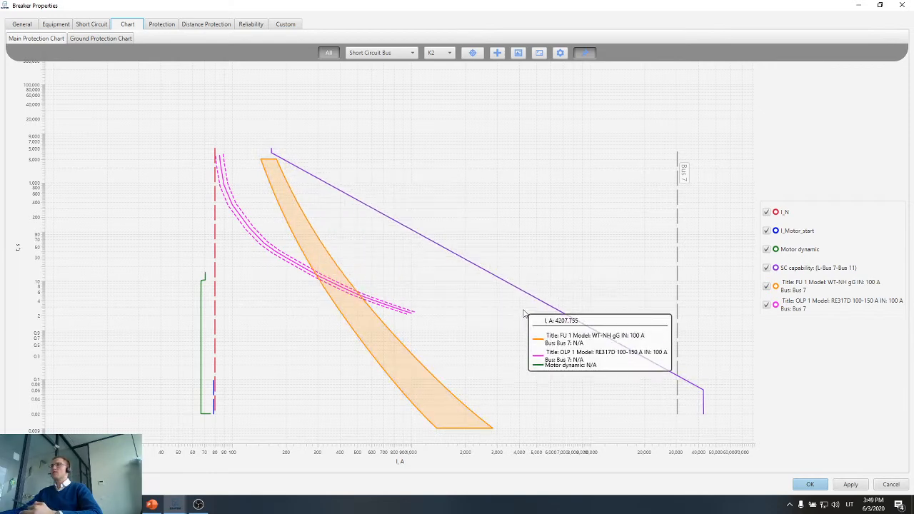
pyautogui.scroll(1, 720, 397)
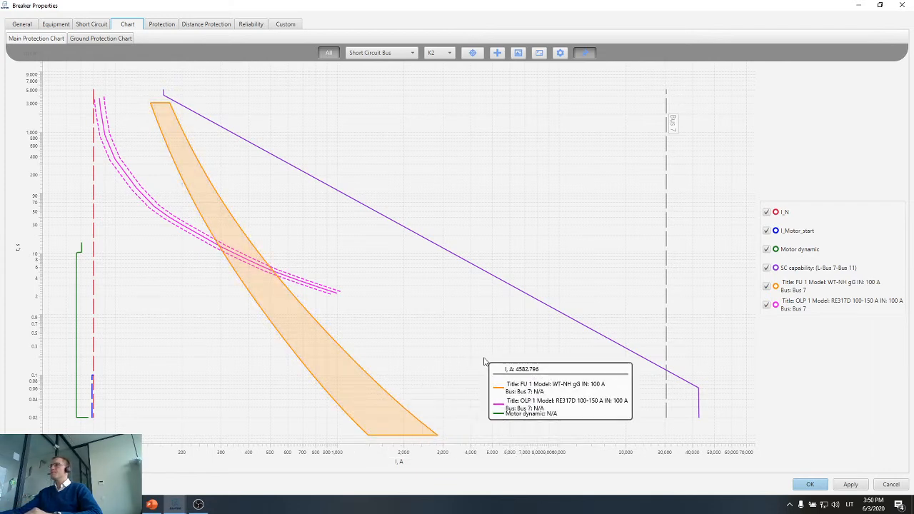
pyautogui.doubleClick(724, 6)
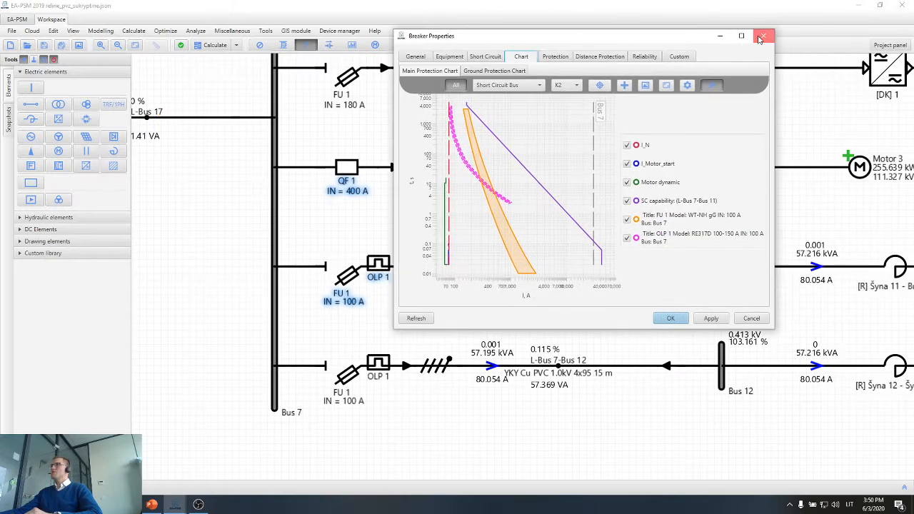
pyautogui.click(760, 38)
# Examine the main QF 1 breaker between transformer TR 1-1 and Bus 17, upstream of the Bus 7 feeders.
pyautogui.scroll(-3, 604, 202)
pyautogui.moveTo(560, 365); pyautogui.dragTo(482, 368)
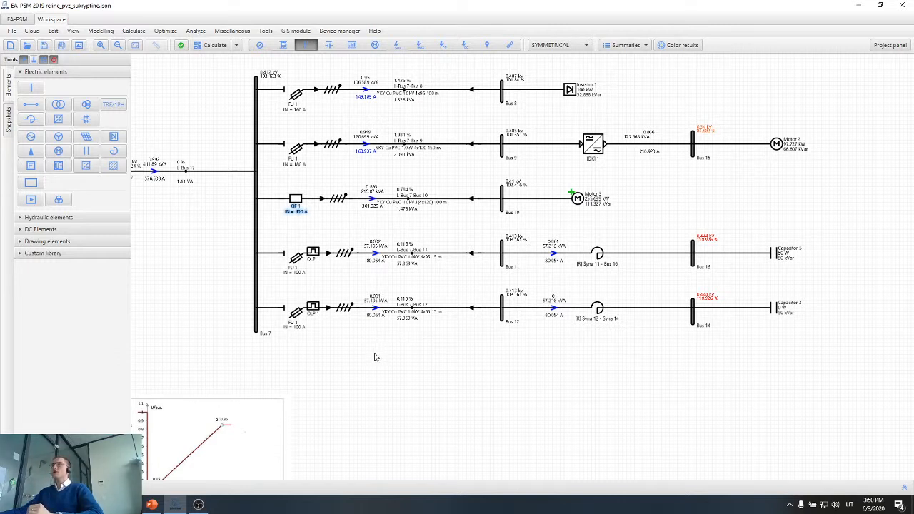
pyautogui.moveTo(377, 357); pyautogui.dragTo(525, 367)
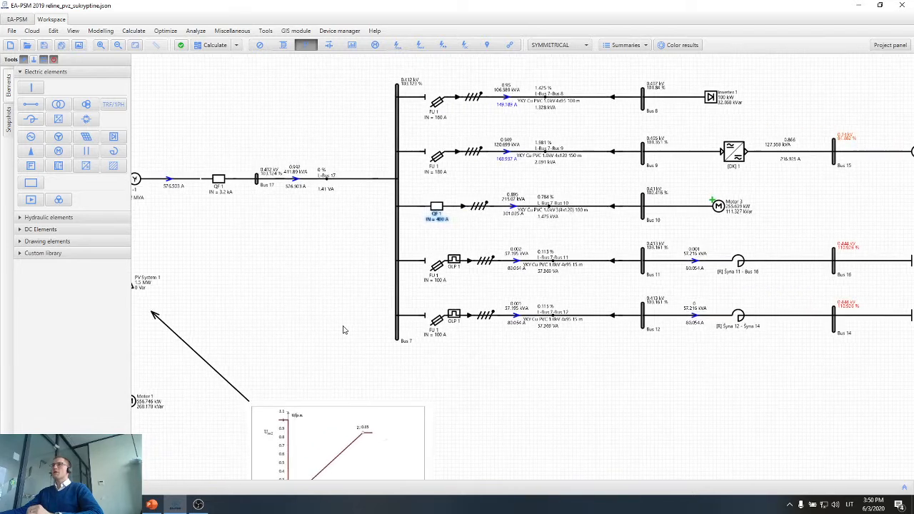
pyautogui.moveTo(343, 330); pyautogui.dragTo(459, 344)
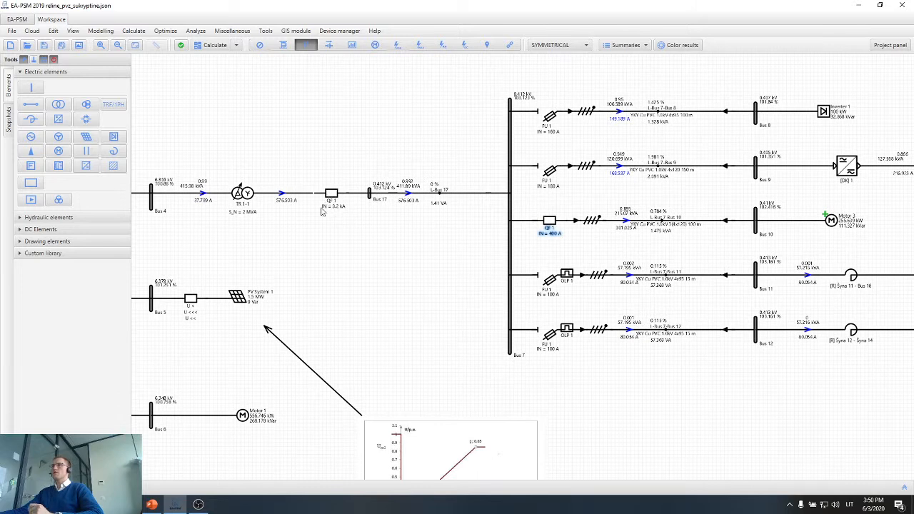
pyautogui.scroll(5, 331, 210)
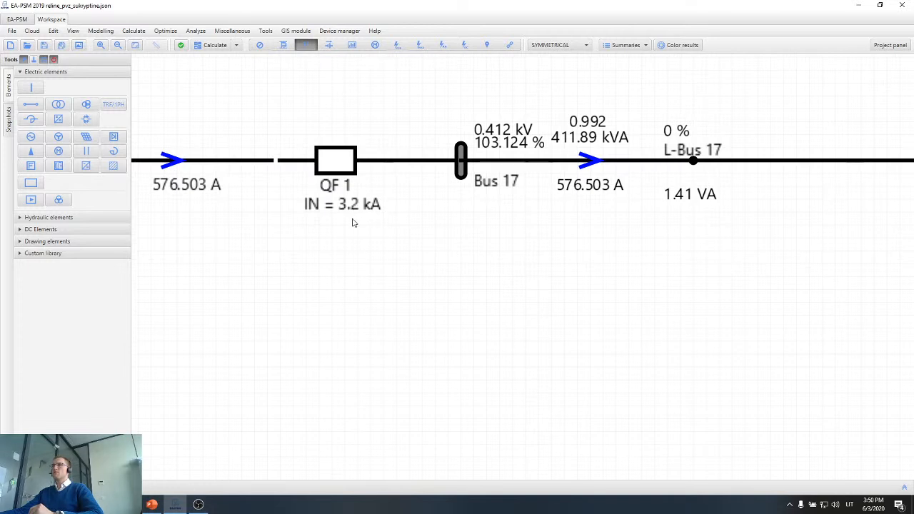
pyautogui.scroll(-3, 357, 229)
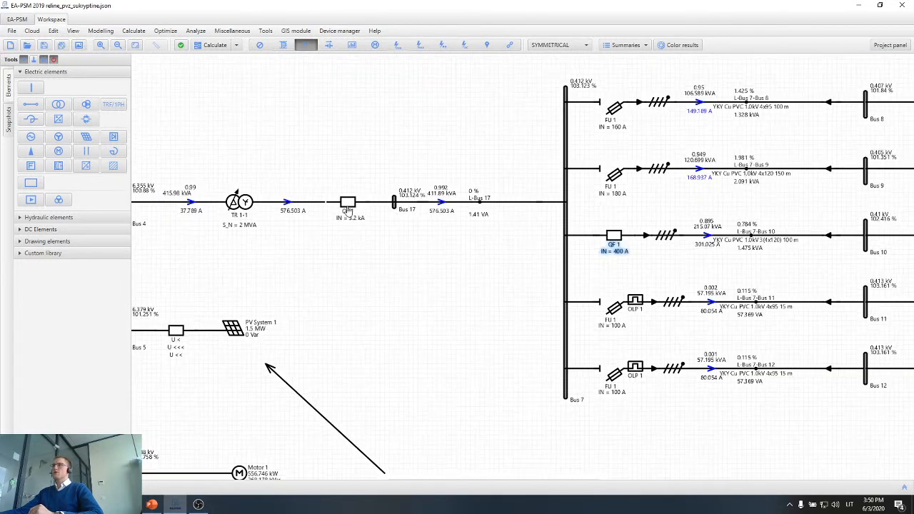
# Highlight all five feeders leaving Bus 7 together with their protection devices.
pyautogui.moveTo(422, 270); pyautogui.dragTo(299, 266)
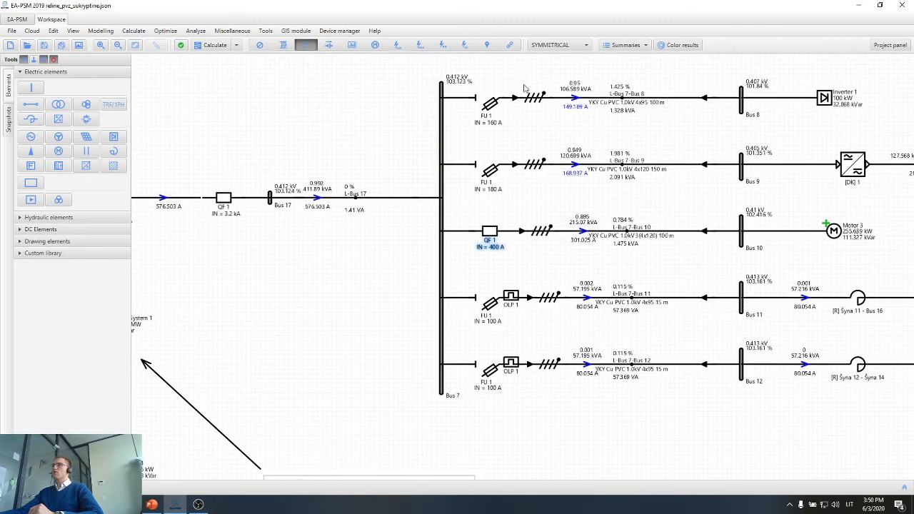
pyautogui.moveTo(528, 84); pyautogui.dragTo(485, 394)
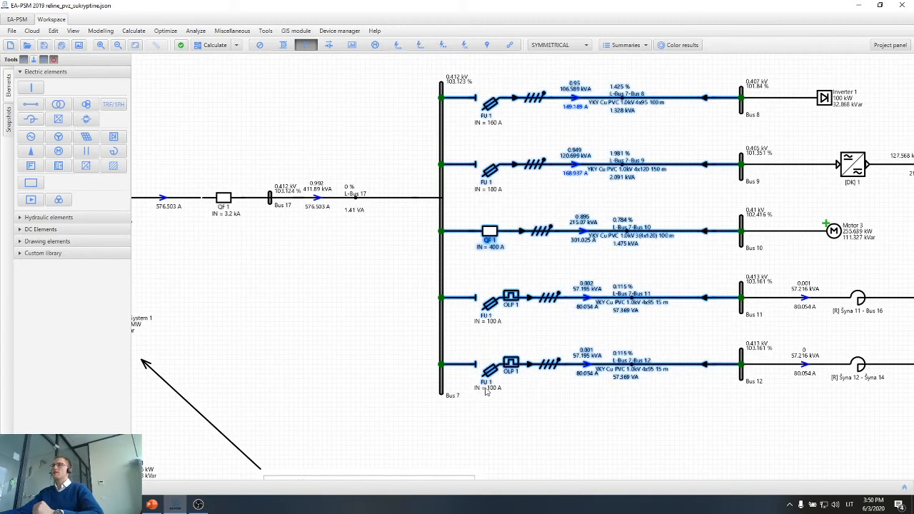
# Examine the main 3.2 kA QF 1 breaker's tripping curve against the TR 1-1 short-circuit capability on the enlarged main protection chart.
pyautogui.click(318, 341)
pyautogui.doubleClick(224, 212)
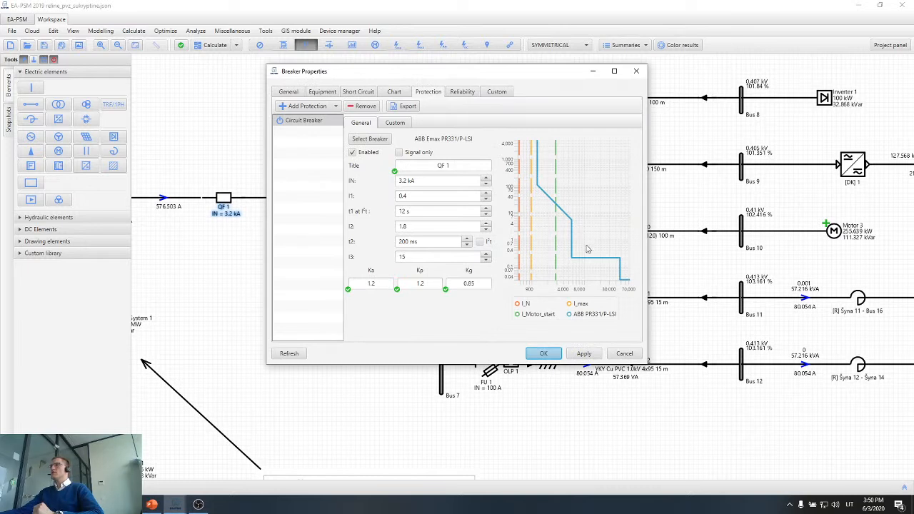
pyautogui.click(394, 92)
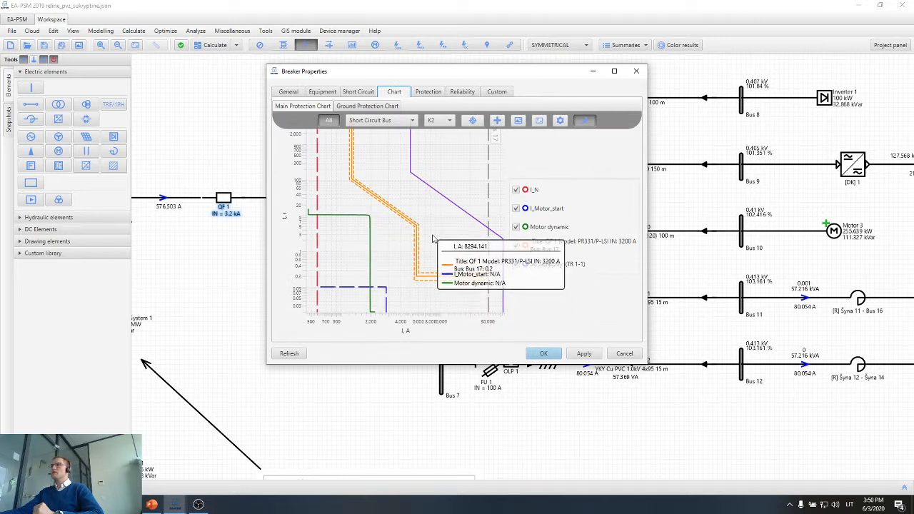
pyautogui.click(614, 71)
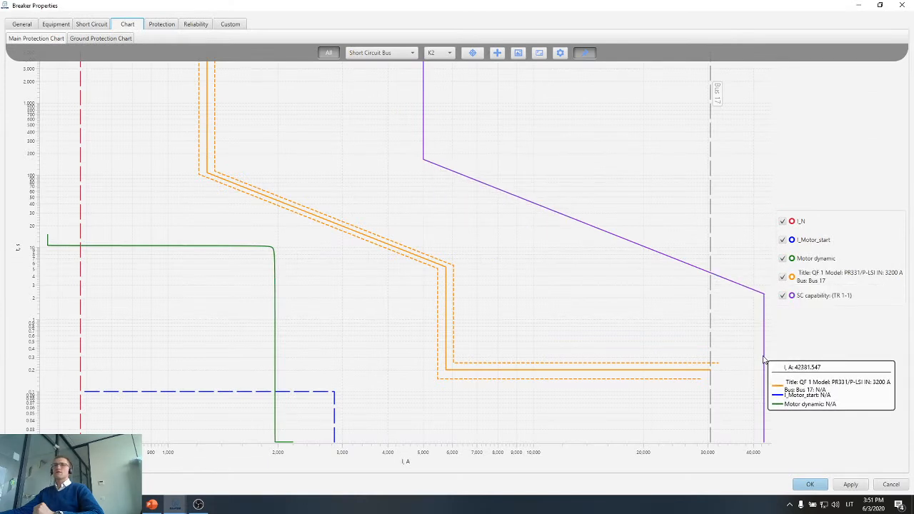
pyautogui.click(562, 219)
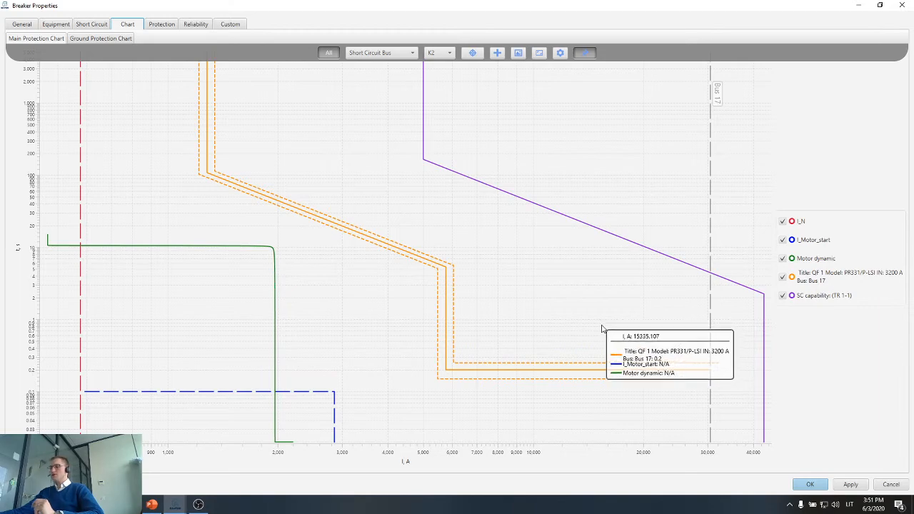
# Place the breaker properties beside the diagram, overlay the Bus 8 feeder's 160 A FU 1 curve on the chart, and enlarge it for comparison.
pyautogui.moveTo(465, 2); pyautogui.dragTo(727, 160)
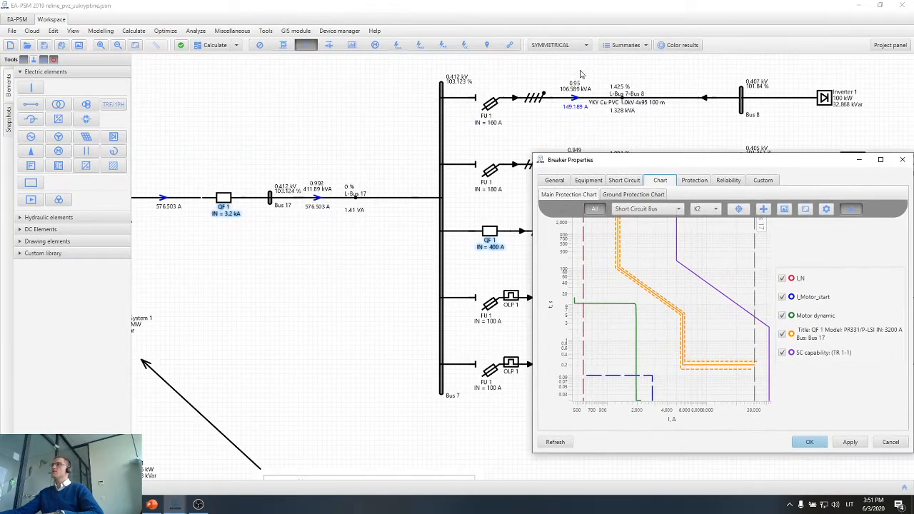
pyautogui.moveTo(565, 14); pyautogui.dragTo(212, 20)
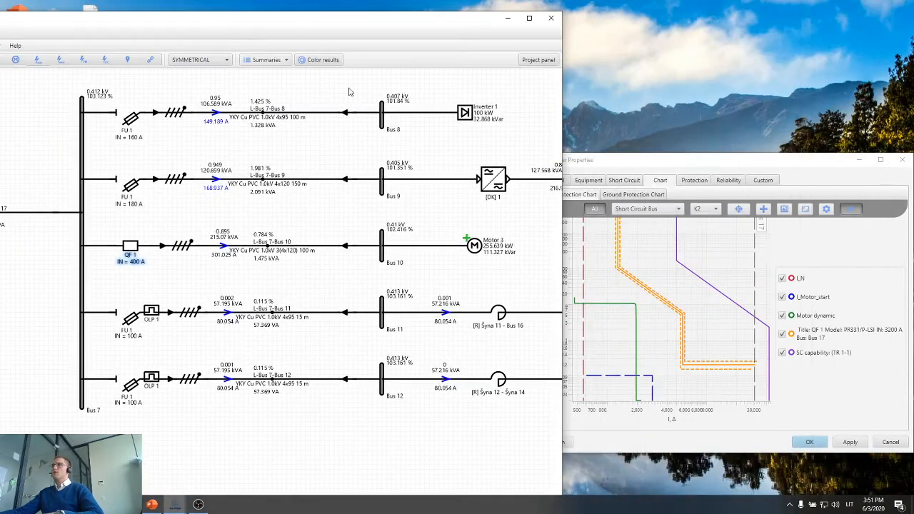
pyautogui.moveTo(645, 167); pyautogui.dragTo(664, 91)
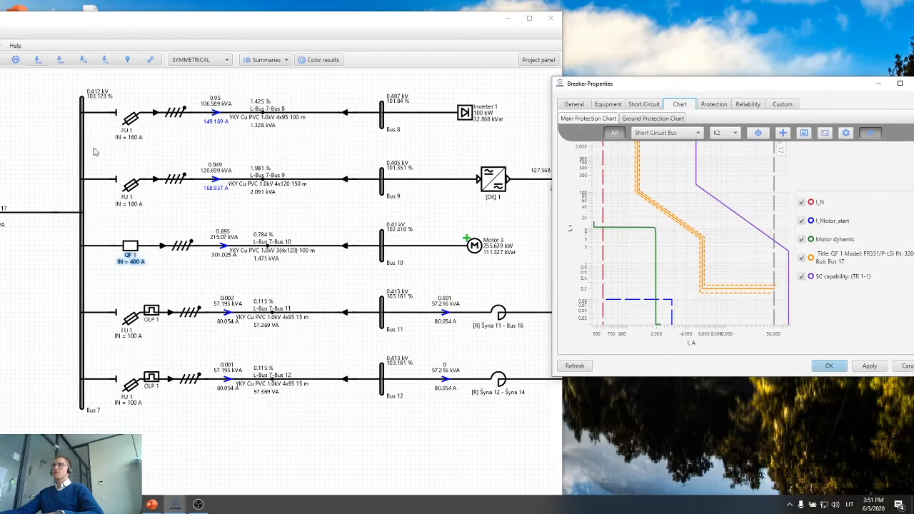
pyautogui.click(170, 215)
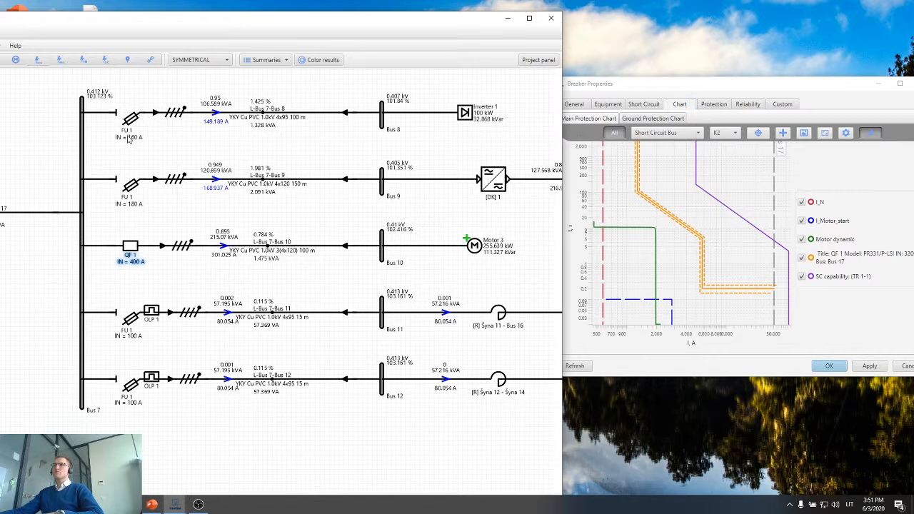
pyautogui.moveTo(129, 121); pyautogui.dragTo(646, 237)
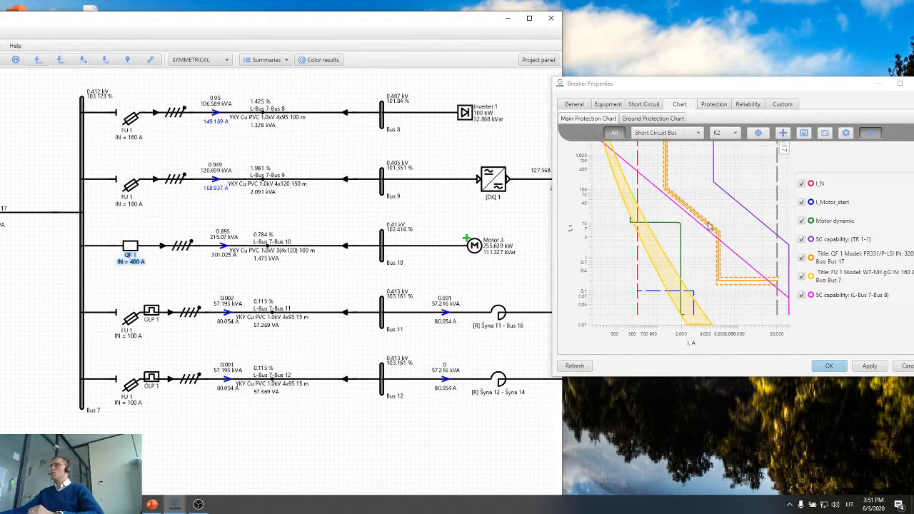
pyautogui.doubleClick(706, 86)
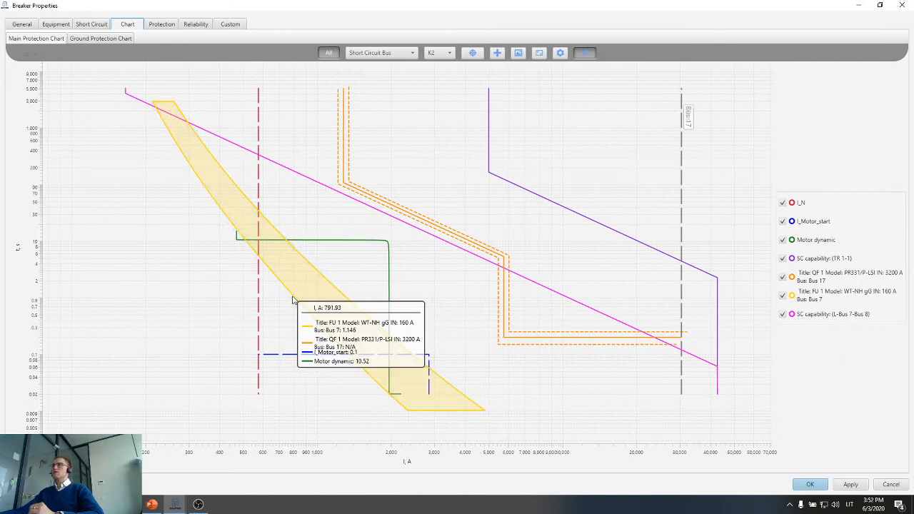
# Remove the L-Bus 7-Bus 8 protection from the main QF 1 breaker's comparison chart.
pyautogui.click(405, 53)
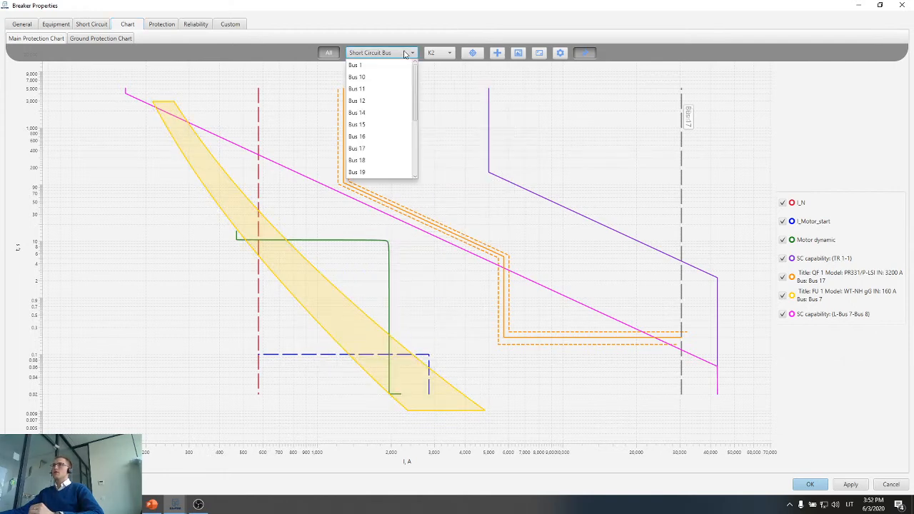
pyautogui.click(499, 56)
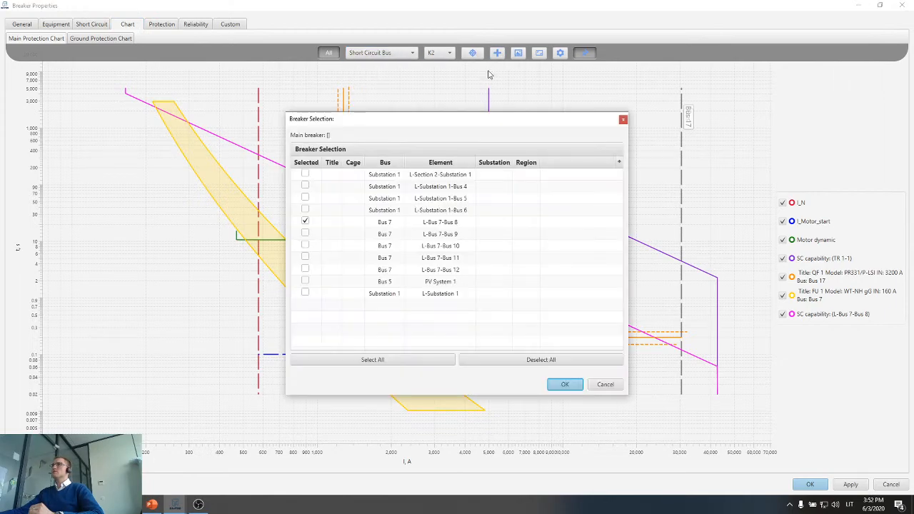
pyautogui.click(305, 221)
pyautogui.click(565, 384)
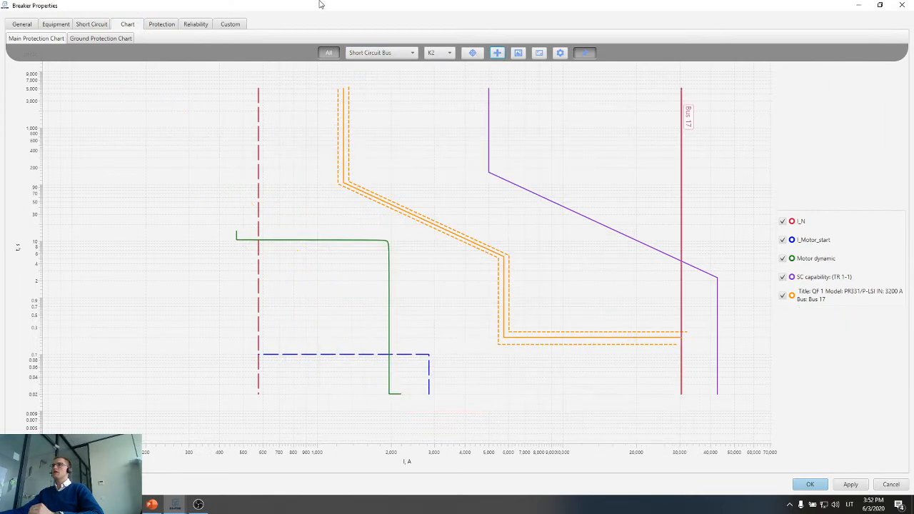
# Overlay the Bus 10 feeder's 400 A QF 1 breaker curve on the main QF 1 breaker's protection chart.
pyautogui.moveTo(320, 5); pyautogui.dragTo(610, 47)
pyautogui.click(140, 276)
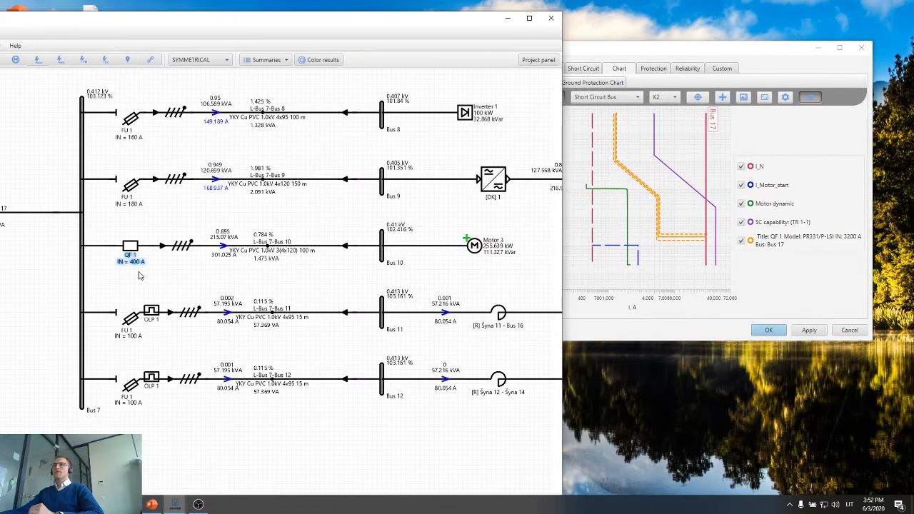
pyautogui.scroll(2, 113, 263)
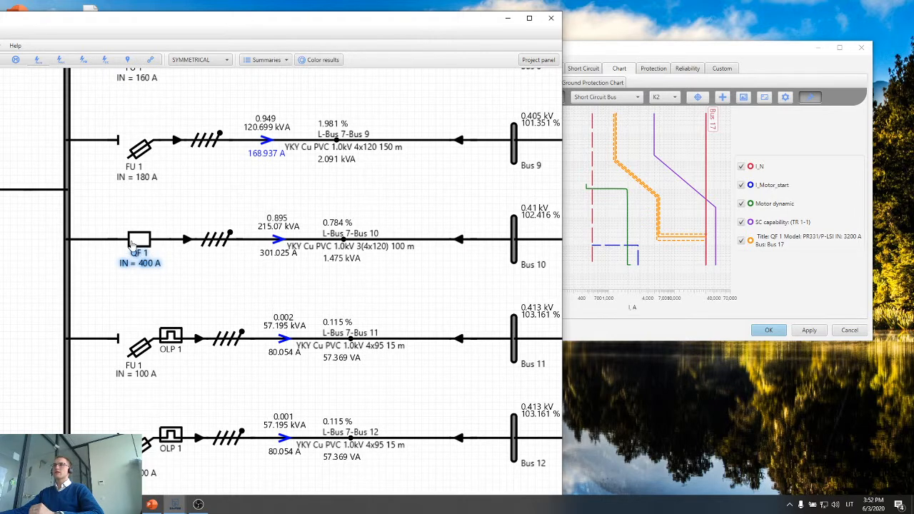
pyautogui.moveTo(131, 245); pyautogui.dragTo(623, 202)
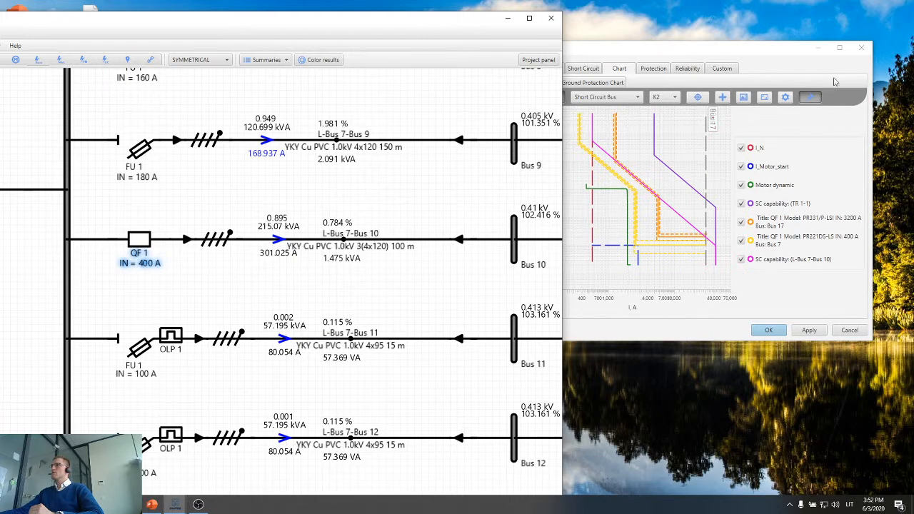
# Examine the selectivity between the 3200 A and 400 A QF 1 curves on the enlarged chart, then close it and restore the full diagram window.
pyautogui.click(840, 47)
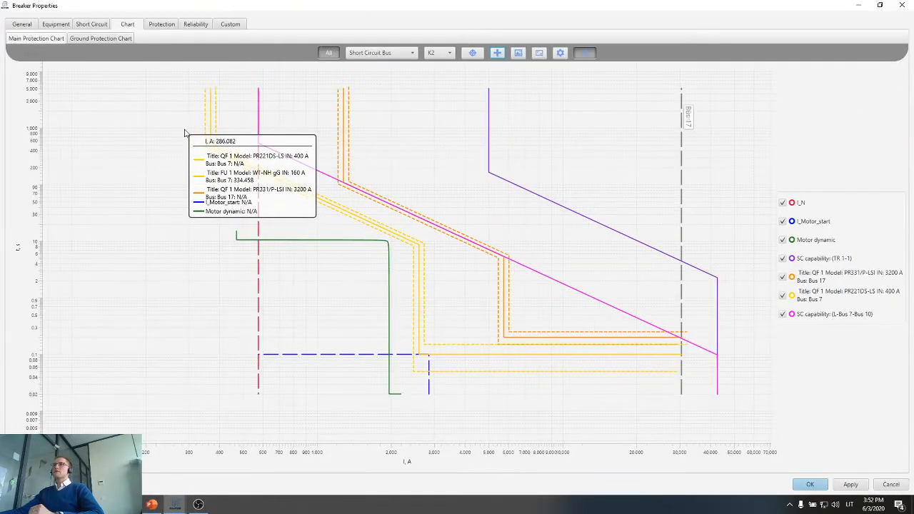
pyautogui.scroll(2, 184, 133)
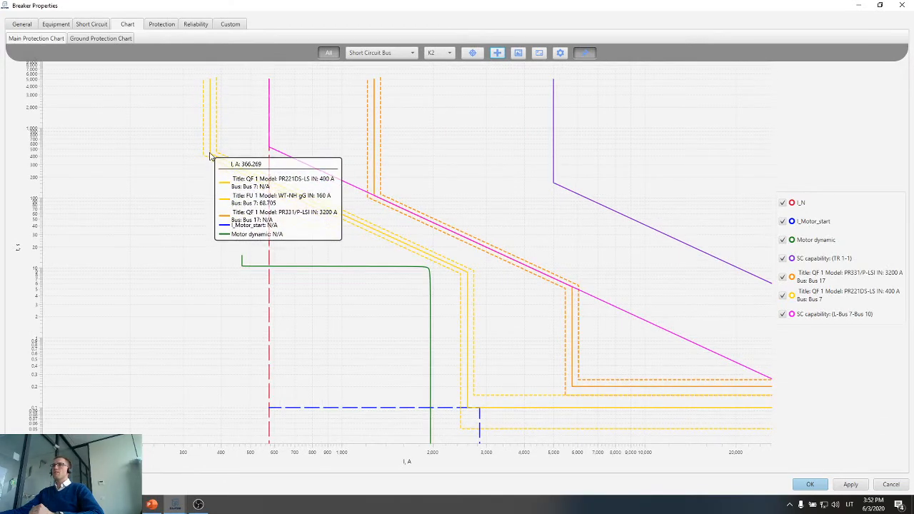
pyautogui.scroll(-2, 210, 156)
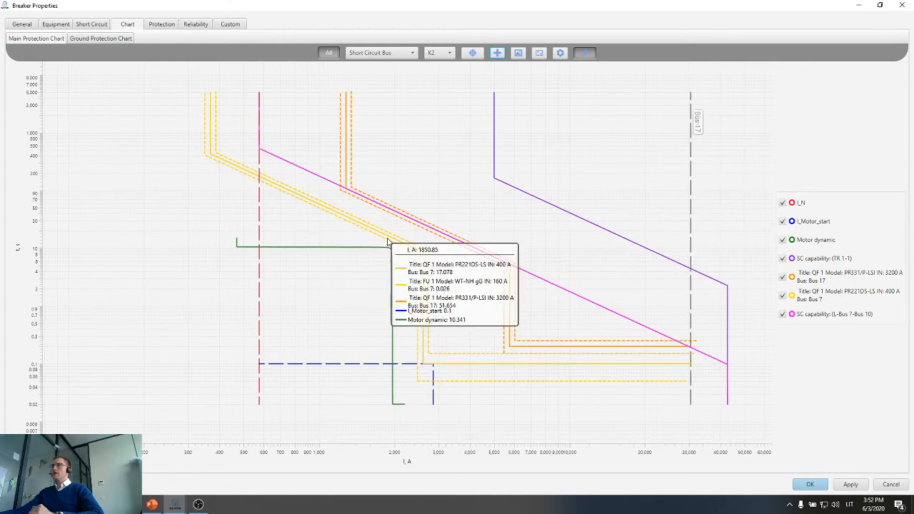
pyautogui.scroll(-1, 467, 270)
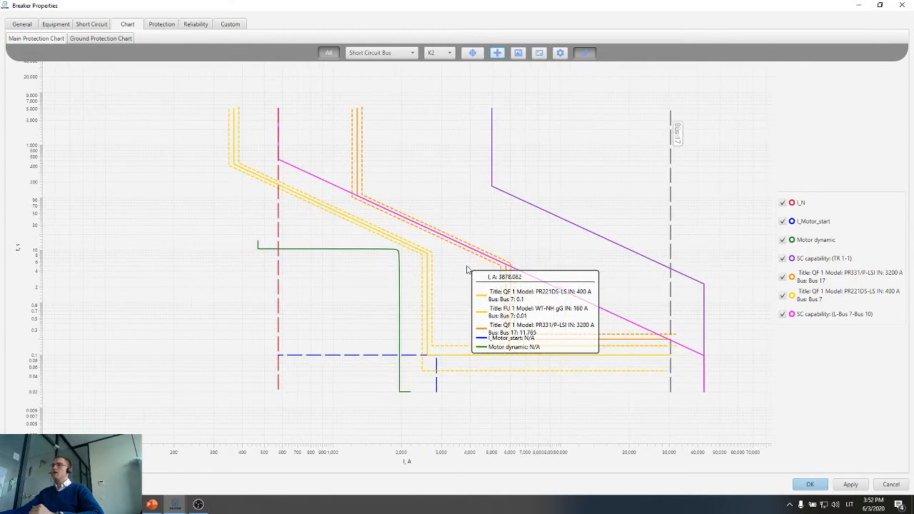
pyautogui.scroll(1, 657, 367)
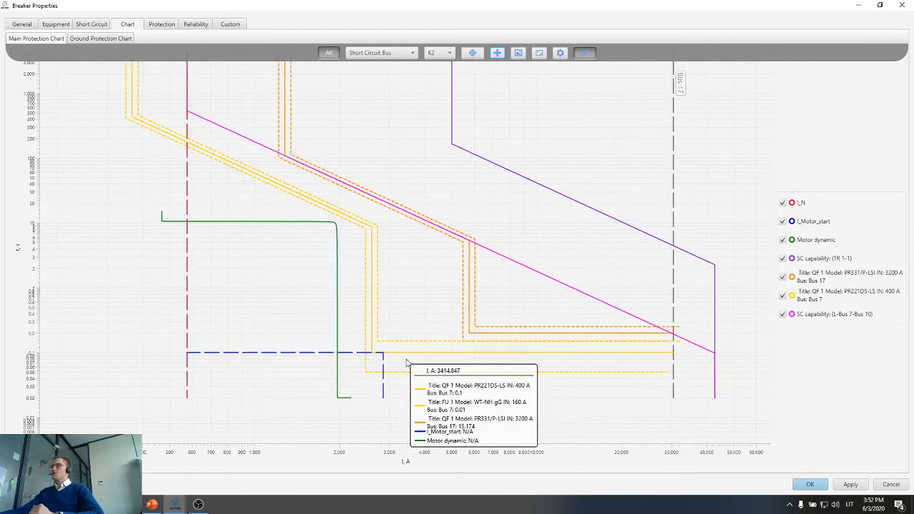
pyautogui.scroll(1, 662, 349)
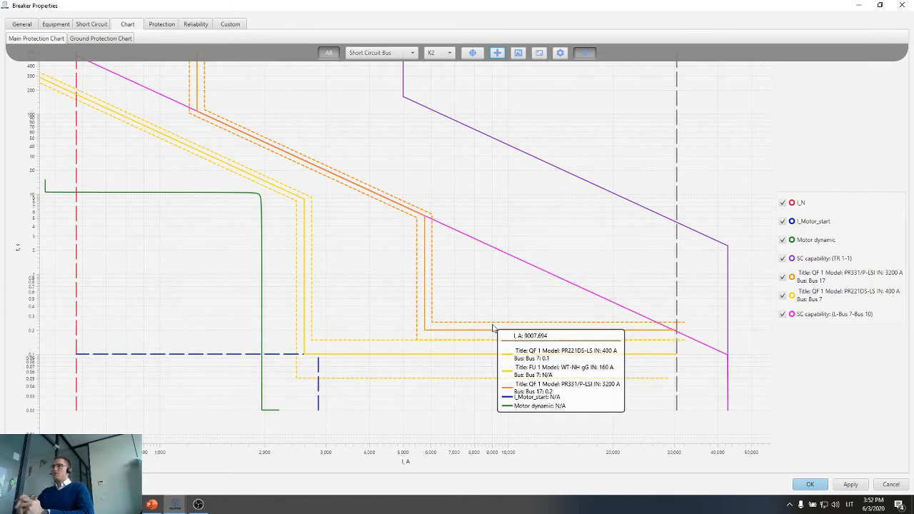
pyautogui.scroll(-4, 493, 329)
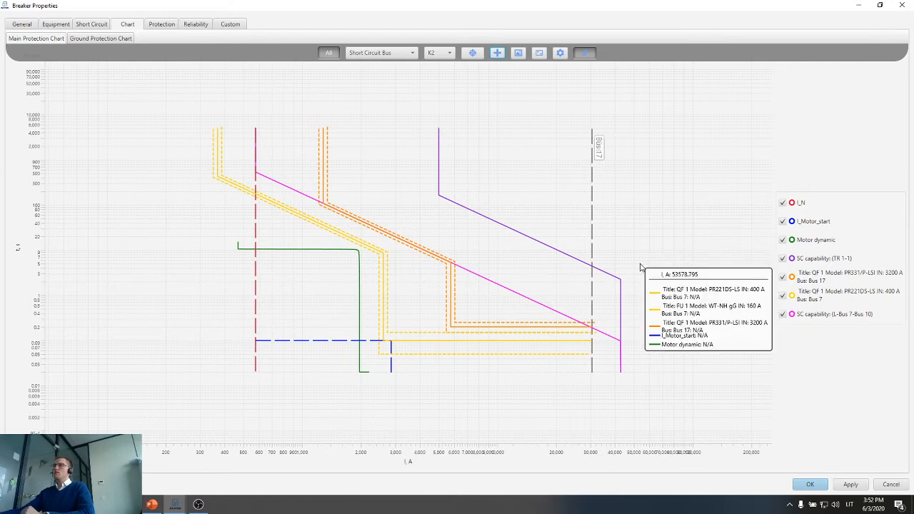
pyautogui.click(901, 6)
pyautogui.click(529, 18)
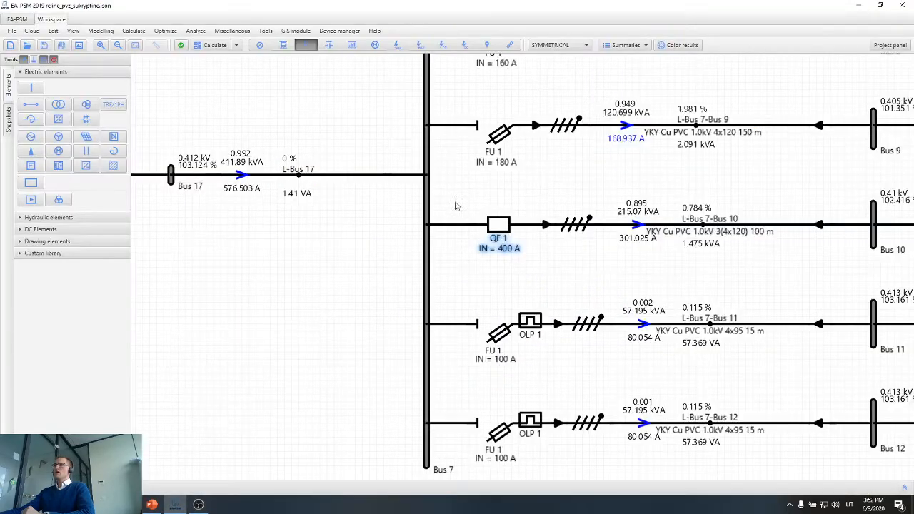
# Check the installation type and working distance in Bus 7's substation properties, and close them without changes.
pyautogui.scroll(-2, 538, 278)
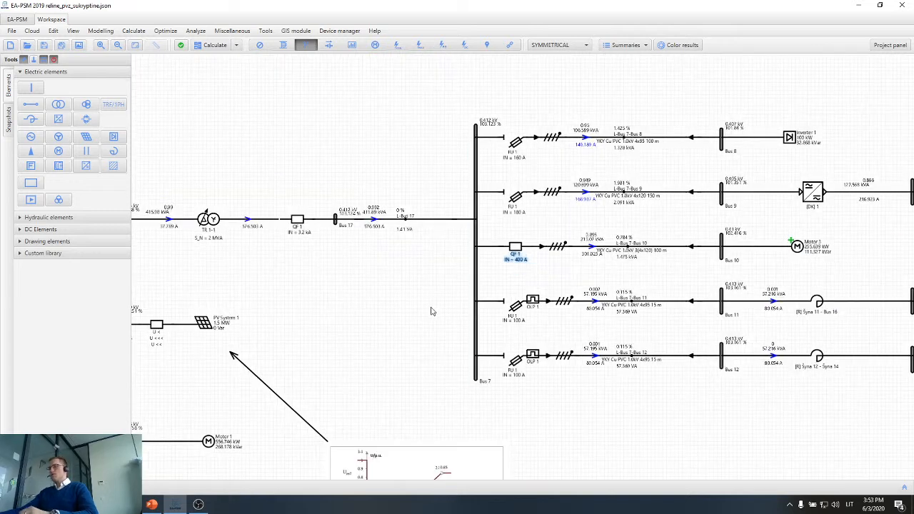
pyautogui.moveTo(426, 299); pyautogui.dragTo(424, 297)
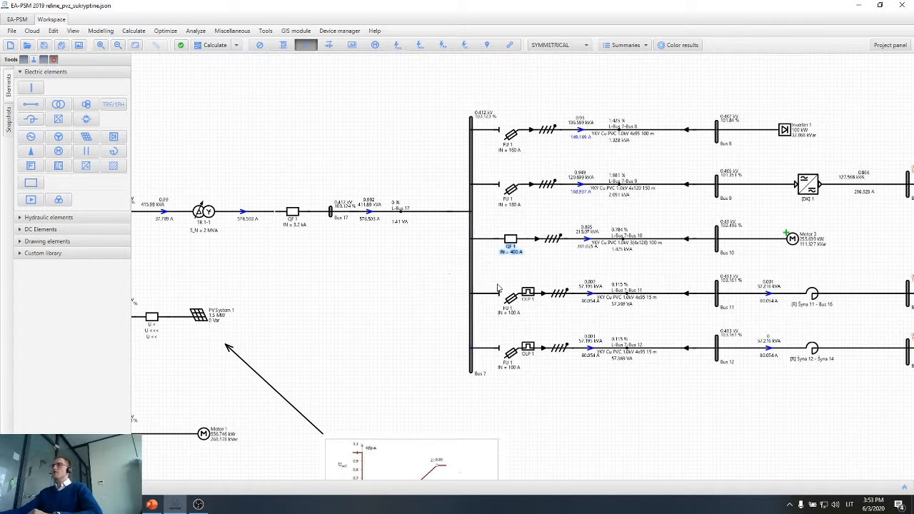
pyautogui.scroll(3, 477, 357)
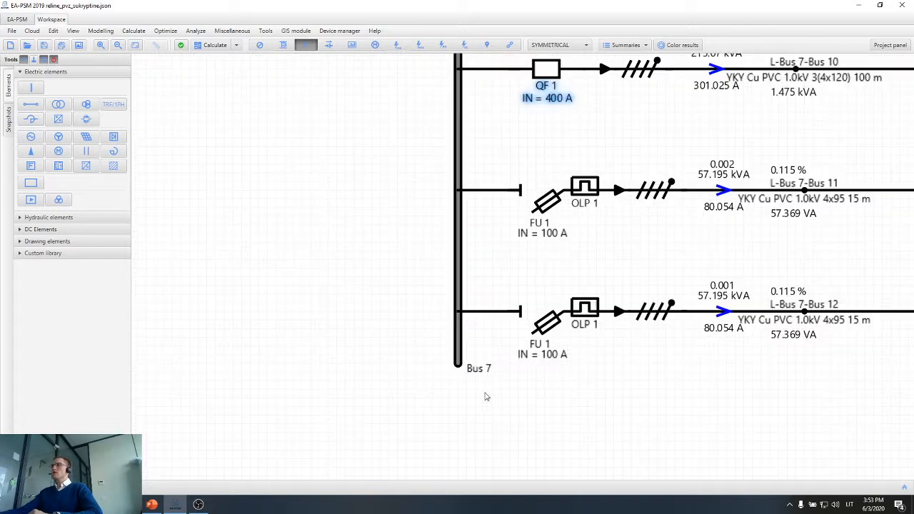
pyautogui.scroll(-1, 473, 369)
pyautogui.scroll(-1, 473, 369)
pyautogui.doubleClick(463, 357)
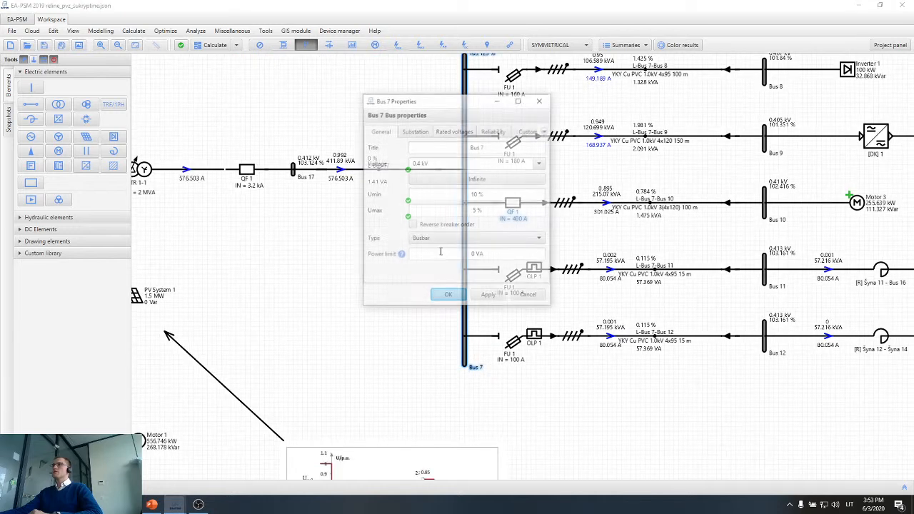
pyautogui.click(416, 132)
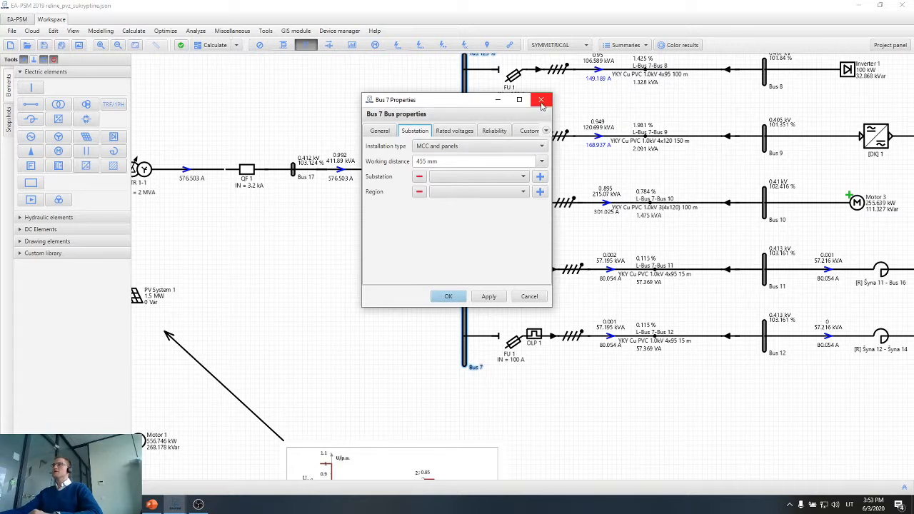
pyautogui.click(529, 296)
# Run the arc flash calculation for Bus 7 only, excluding Bus 9, and enlarge the resulting summary.
pyautogui.moveTo(319, 166); pyautogui.dragTo(250, 213)
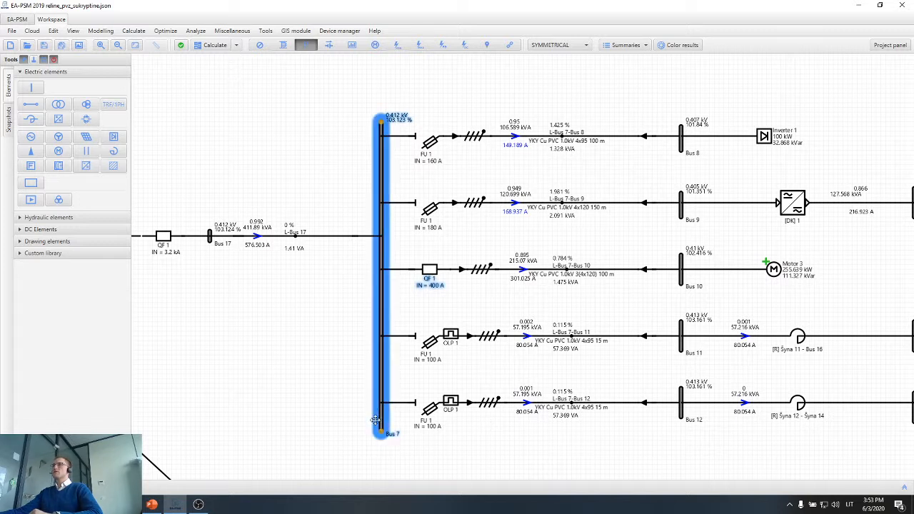
pyautogui.click(235, 45)
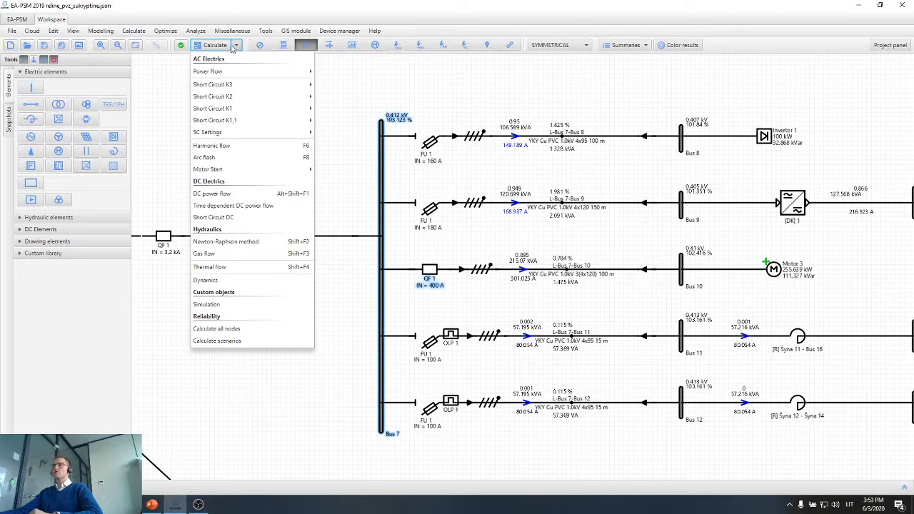
pyautogui.click(240, 157)
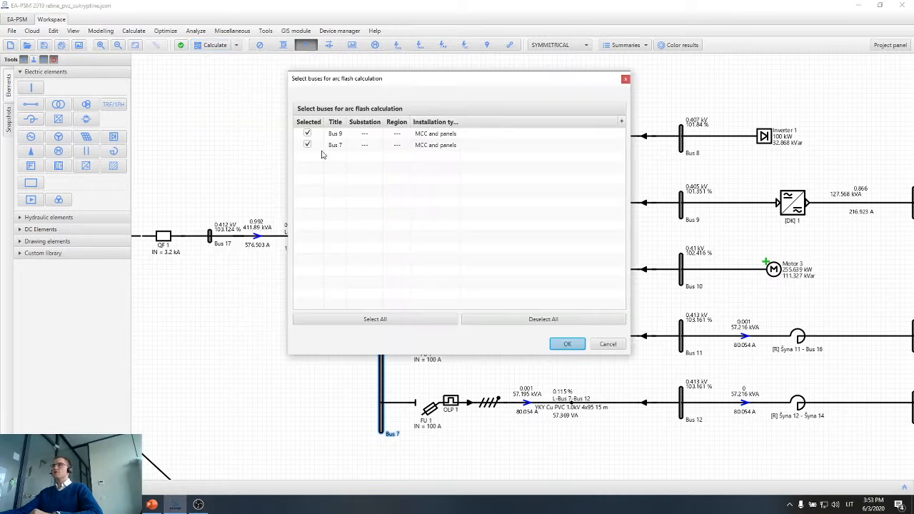
pyautogui.click(307, 133)
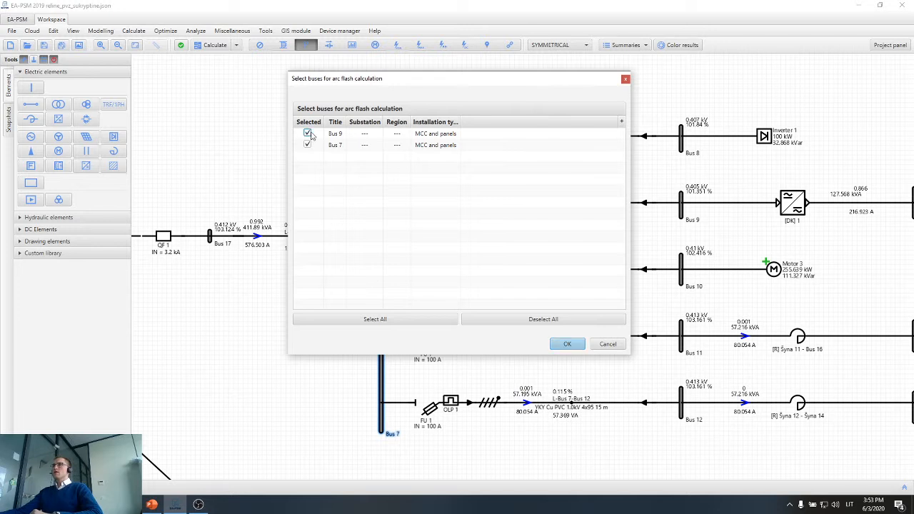
pyautogui.click(568, 345)
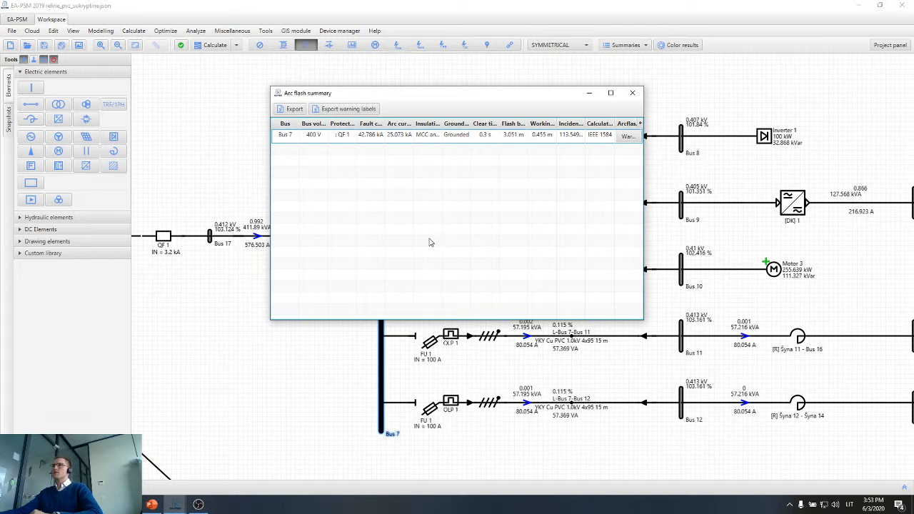
pyautogui.click(610, 93)
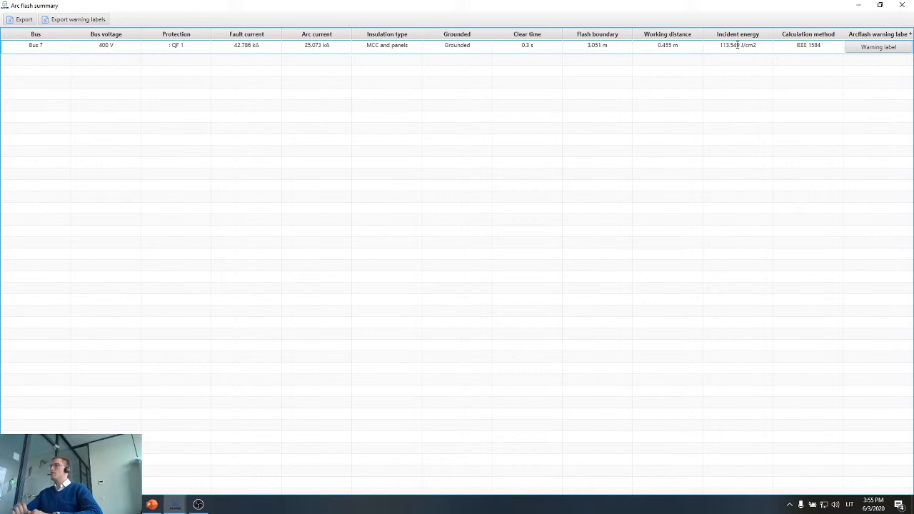
# Examine the arc flash warning label for Bus 7, and close it together with the arc flash summary.
pyautogui.click(881, 49)
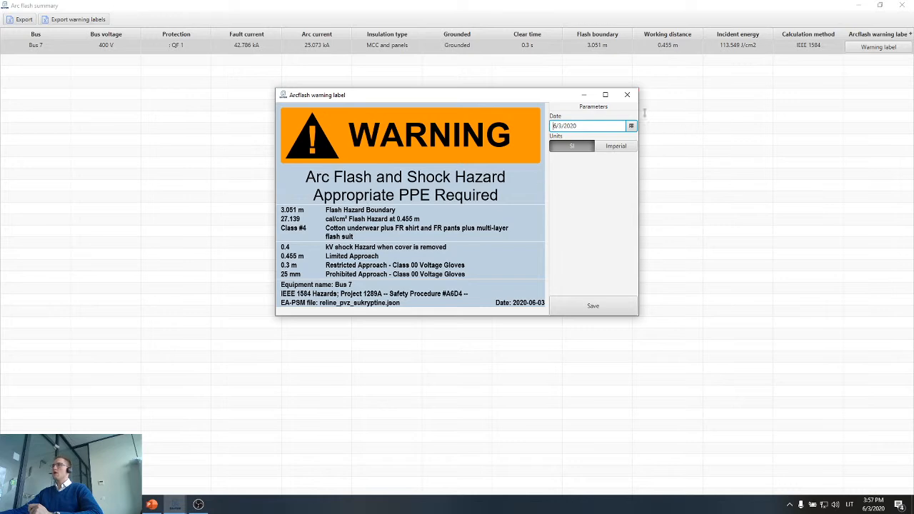
pyautogui.click(627, 94)
pyautogui.click(902, 5)
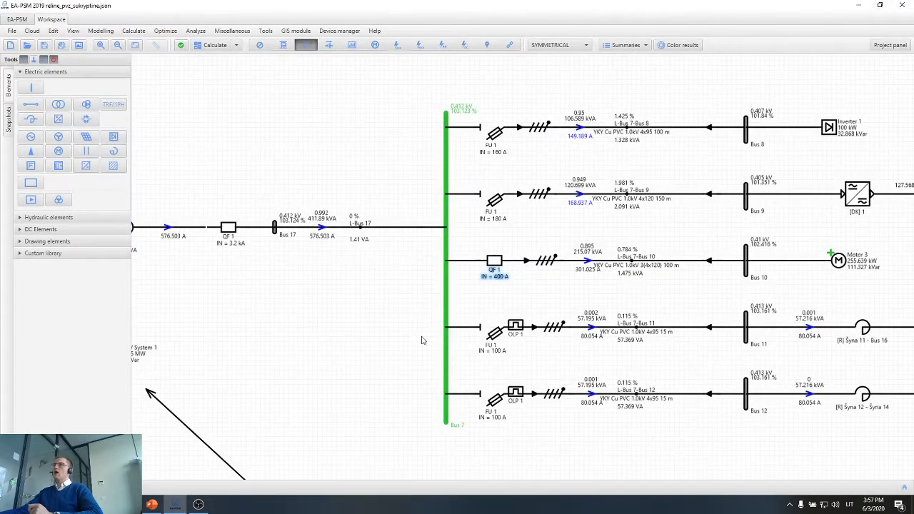
# Delete the line L-Bus 17 that connects Bus 17 to Bus 7.
pyautogui.click(371, 340)
pyautogui.scroll(-2, 369, 341)
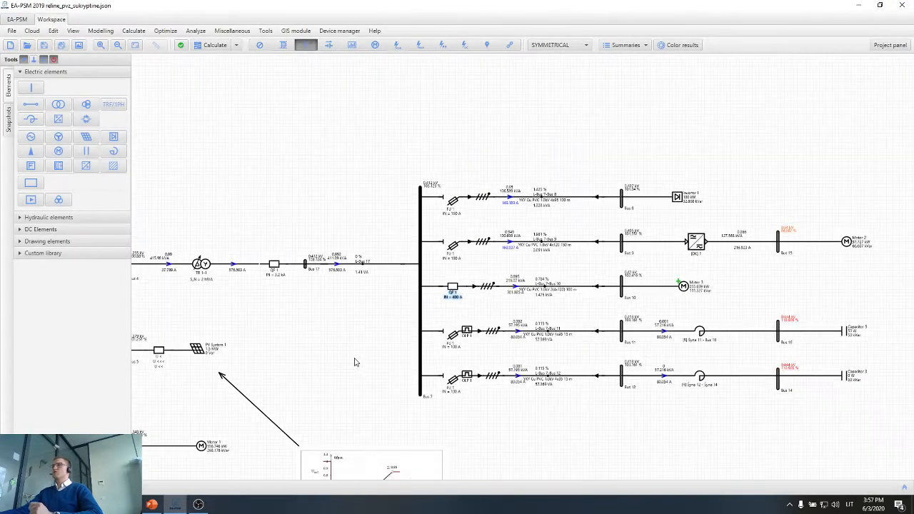
pyautogui.moveTo(355, 362); pyautogui.dragTo(347, 337)
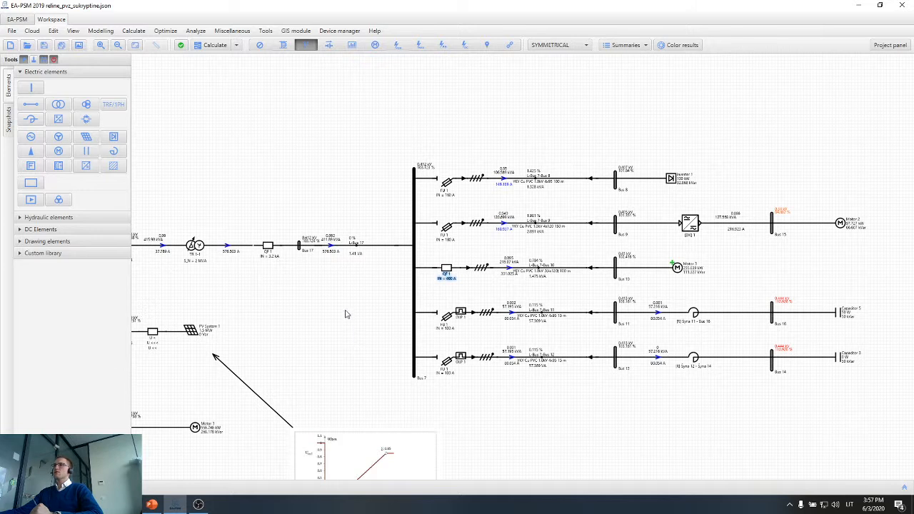
pyautogui.scroll(2, 345, 283)
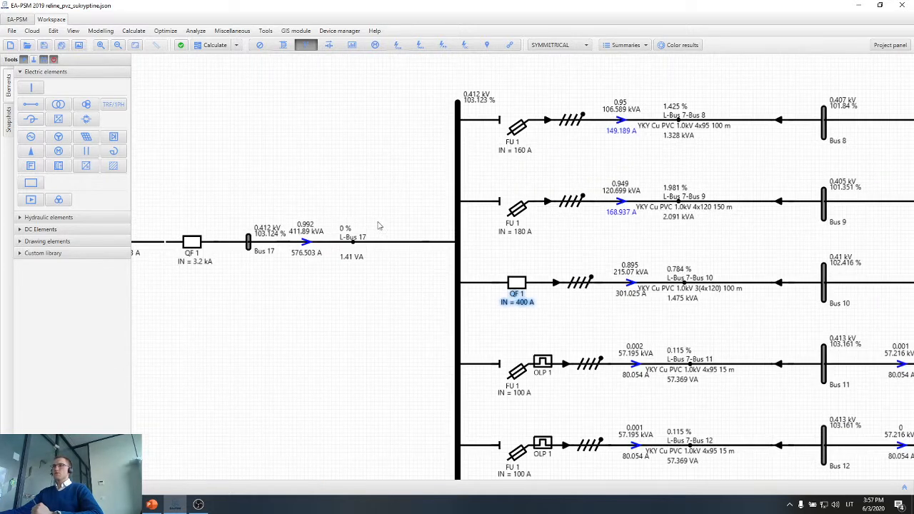
pyautogui.click(338, 259)
pyautogui.press('Delete')
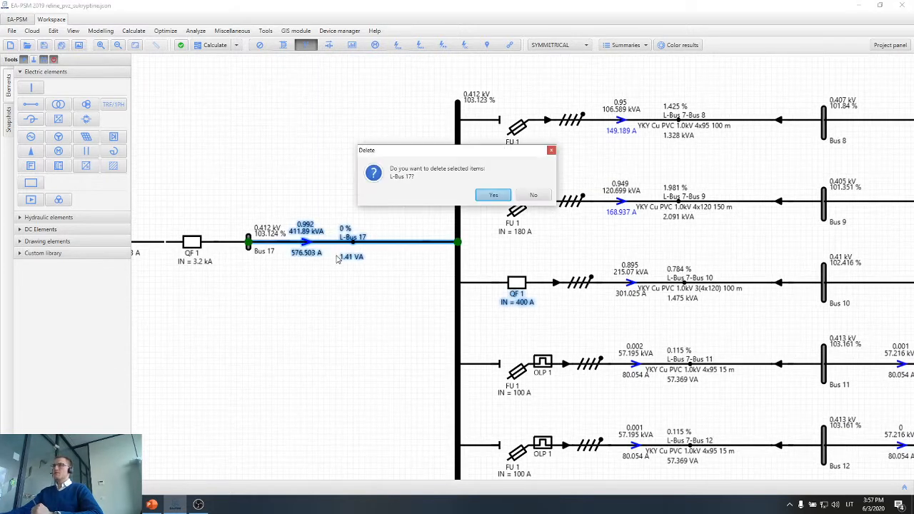
pyautogui.press('Return')
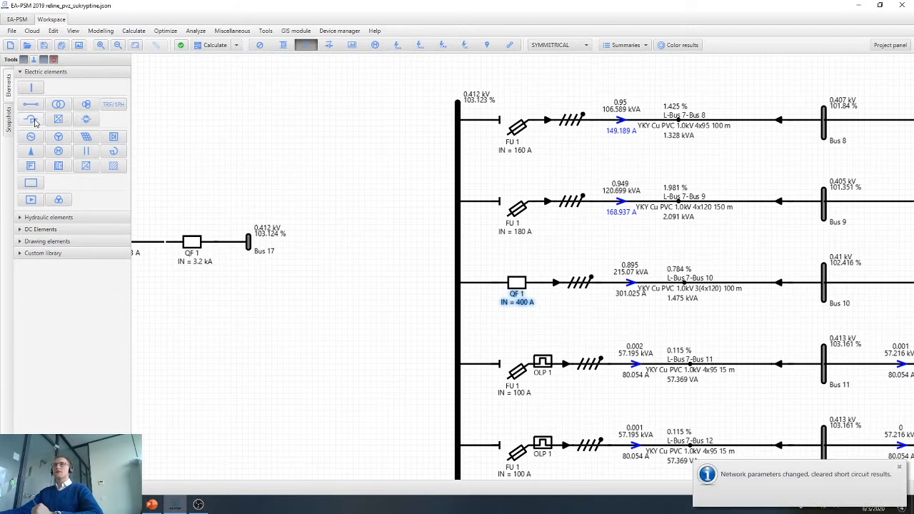
# Connect Bus 17 to Bus 7 with a reactor in place of the removed line.
pyautogui.click(34, 121)
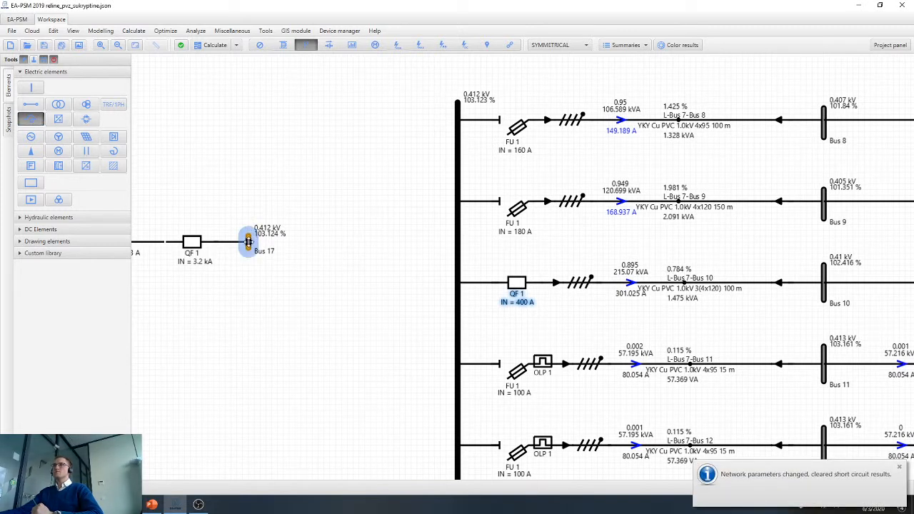
pyautogui.click(248, 242)
pyautogui.click(447, 243)
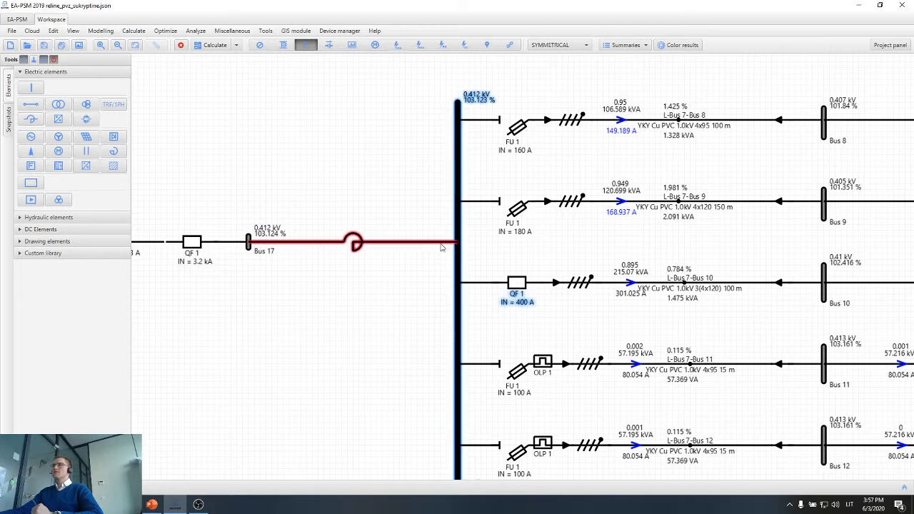
# Set the new reactor's short circuit voltage to 4 % and its rated power S_N to 2 MVA.
pyautogui.scroll(-3, 365, 281)
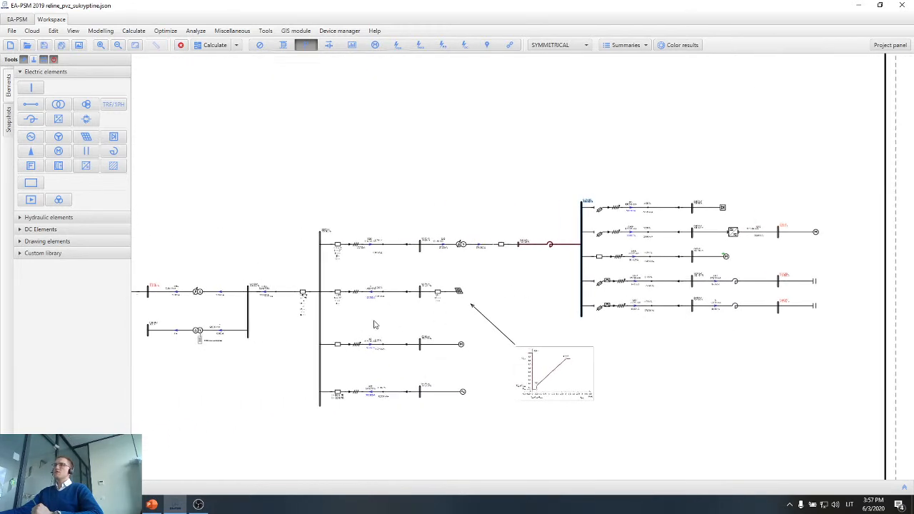
pyautogui.scroll(3, 283, 371)
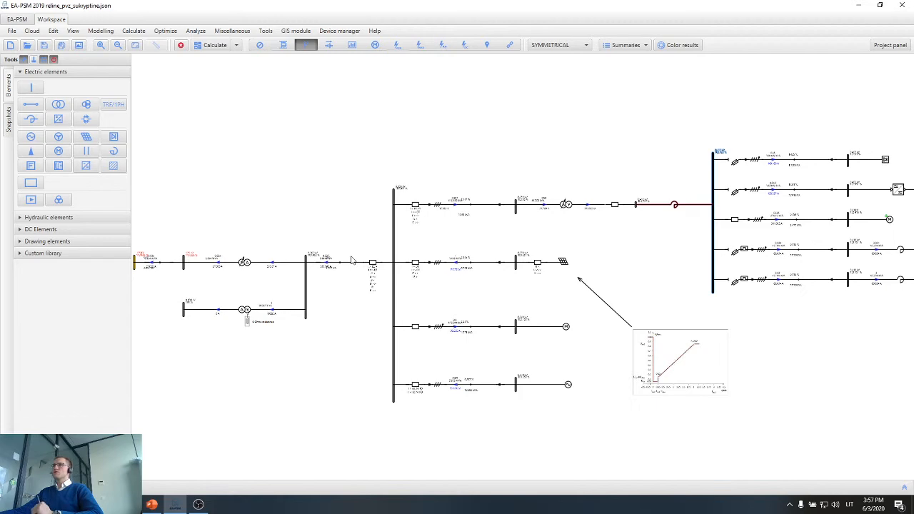
pyautogui.moveTo(664, 271); pyautogui.dragTo(452, 291)
pyautogui.scroll(2, 457, 250)
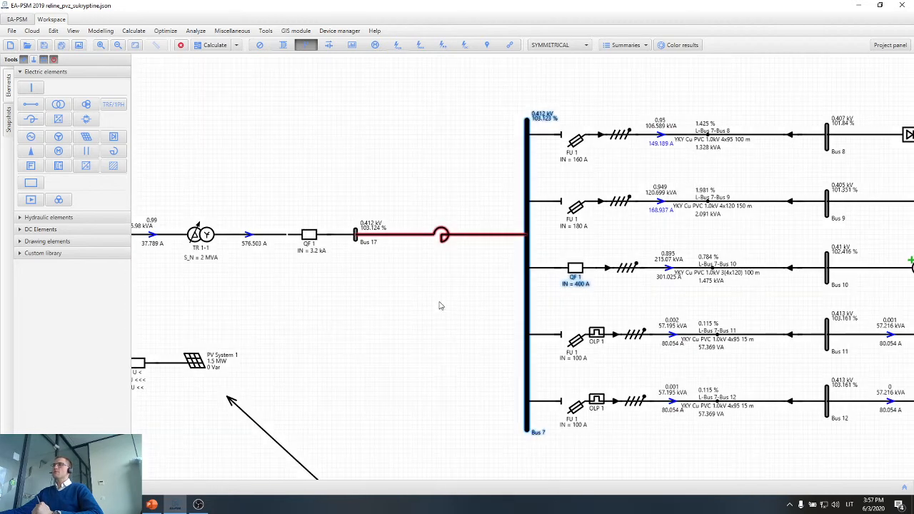
pyautogui.scroll(2, 437, 300)
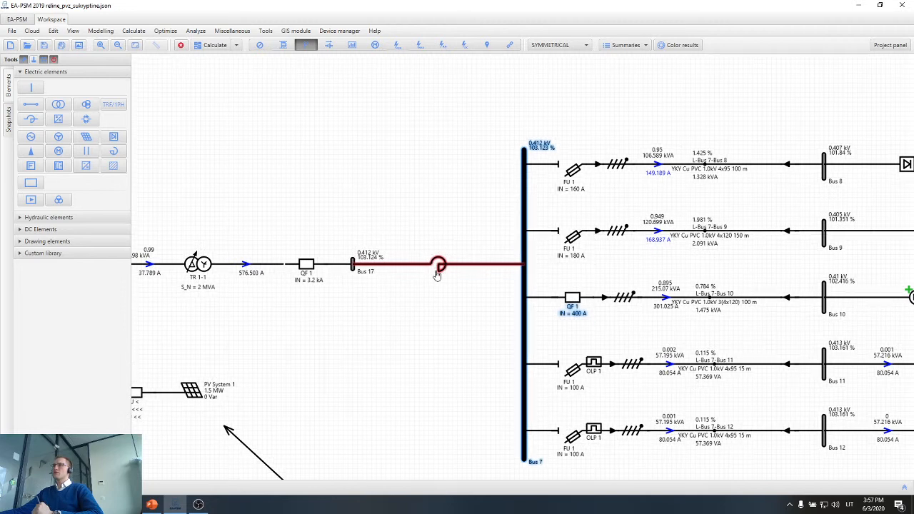
pyautogui.doubleClick(438, 276)
pyautogui.click(412, 150)
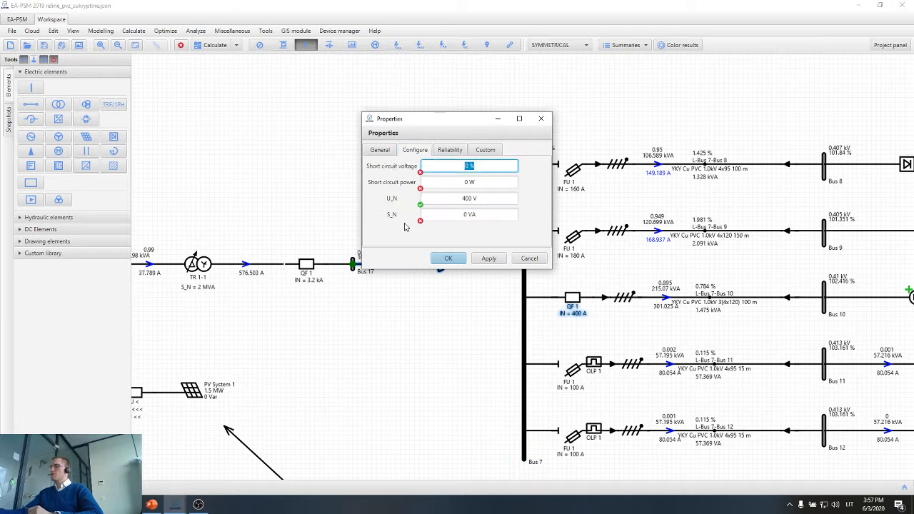
pyautogui.write('4')
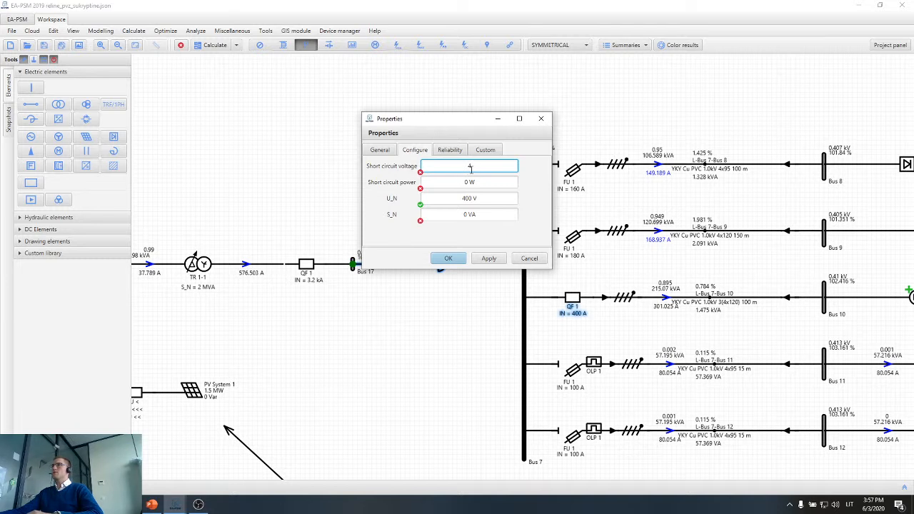
pyautogui.click(469, 211)
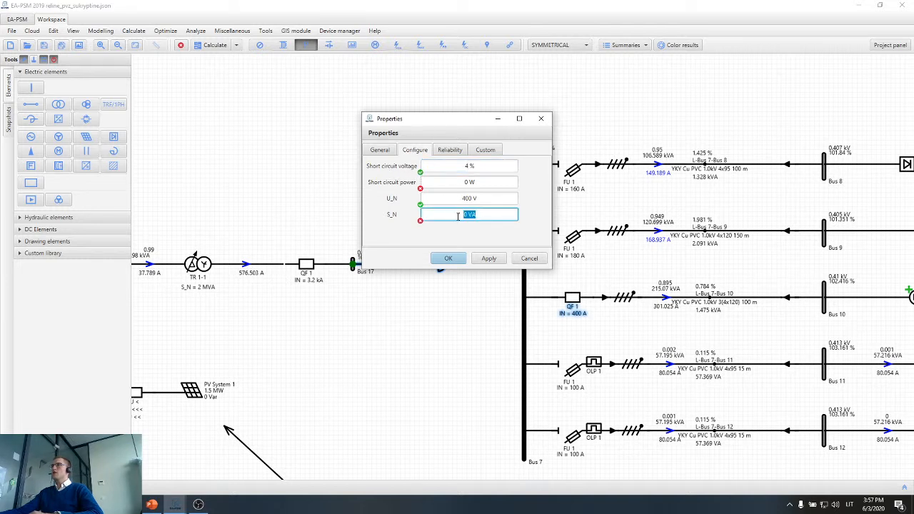
pyautogui.write('2M')
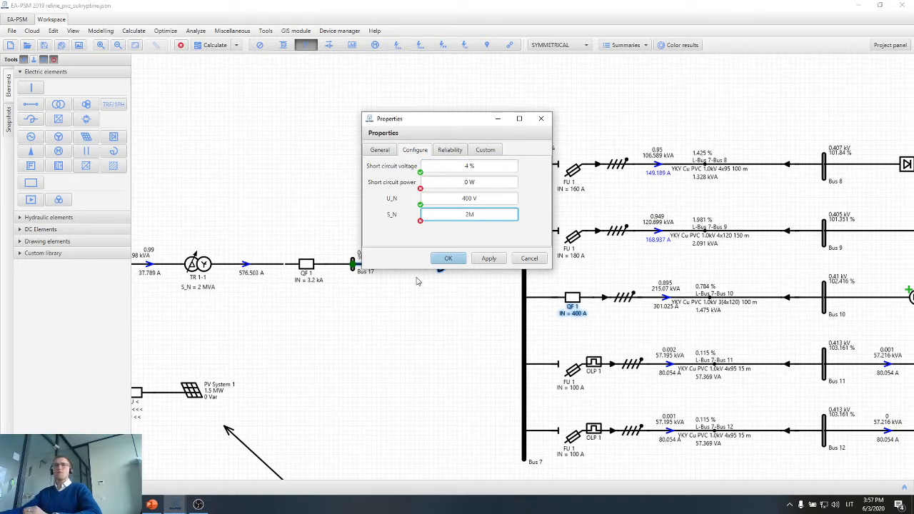
# Set the reactor's short circuit power to 5 kW and apply its properties.
pyautogui.click(494, 197)
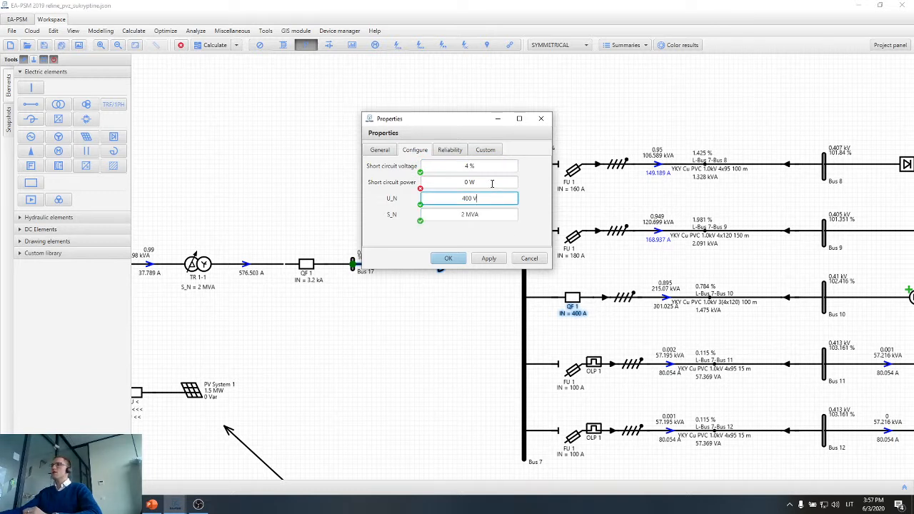
pyautogui.moveTo(492, 184); pyautogui.dragTo(448, 183)
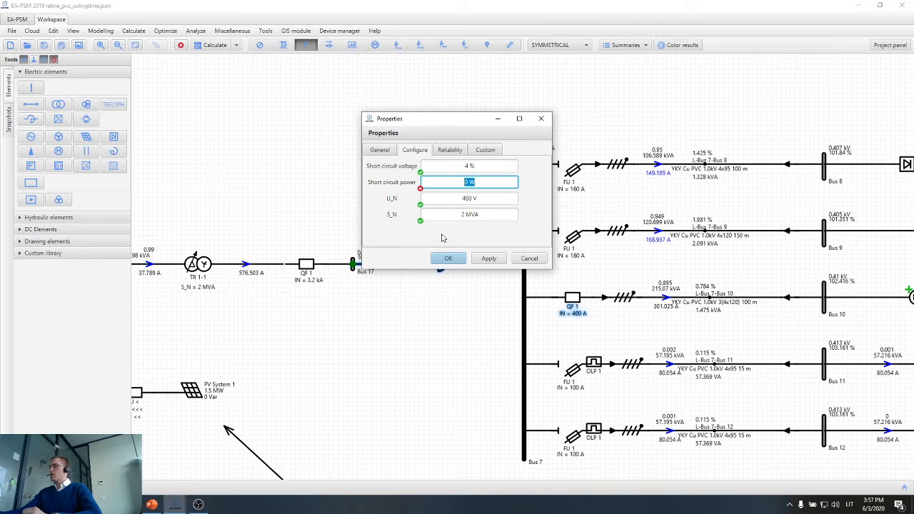
pyautogui.write('5k')
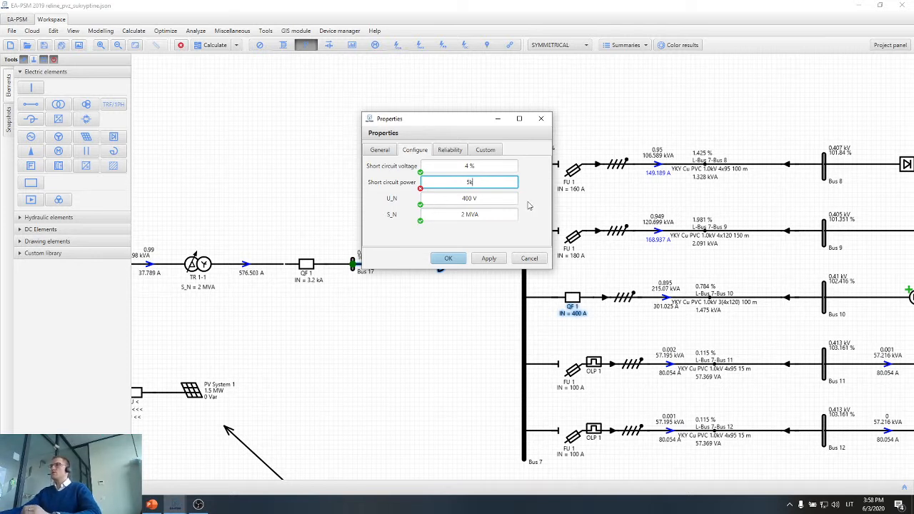
pyautogui.click(475, 226)
pyautogui.click(489, 260)
pyautogui.click(443, 261)
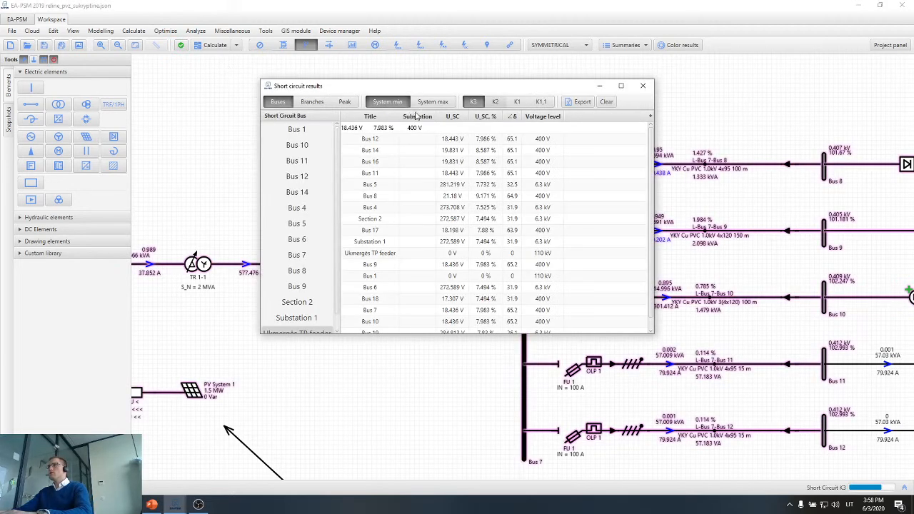
# Check the K1 short circuit results, close them, and rerun the arc flash calculation for Bus 7 only.
pyautogui.click(517, 101)
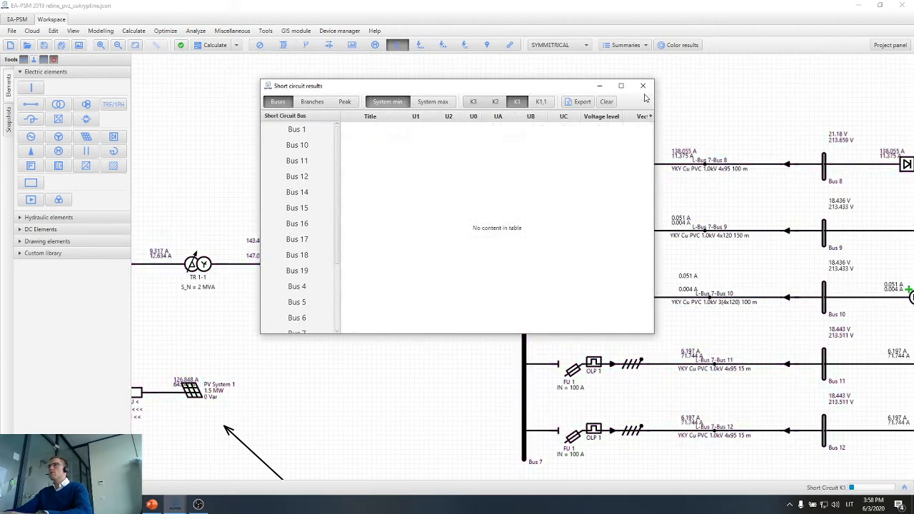
pyautogui.press('Escape')
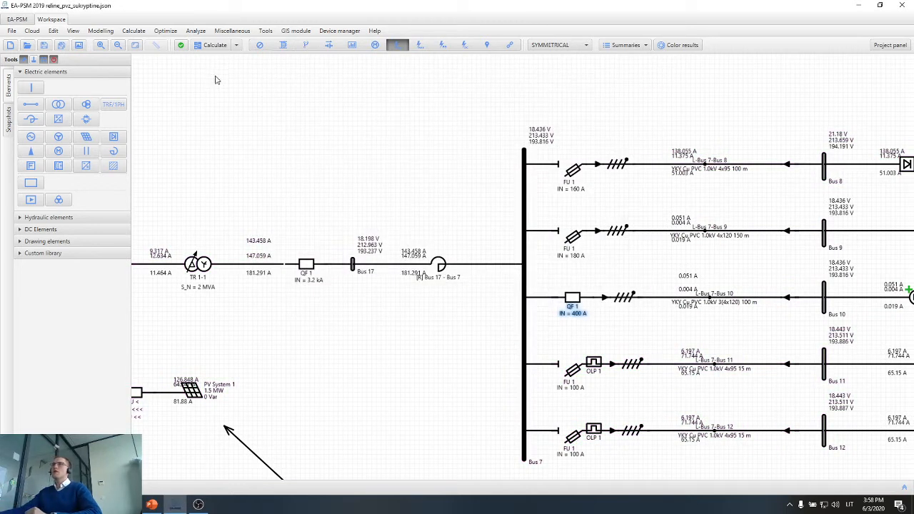
pyautogui.click(223, 46)
pyautogui.click(245, 158)
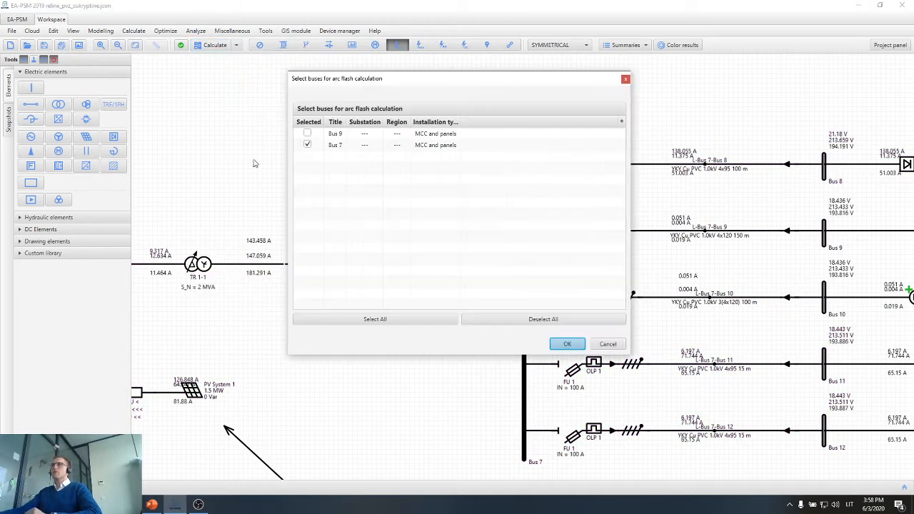
pyautogui.press('Return')
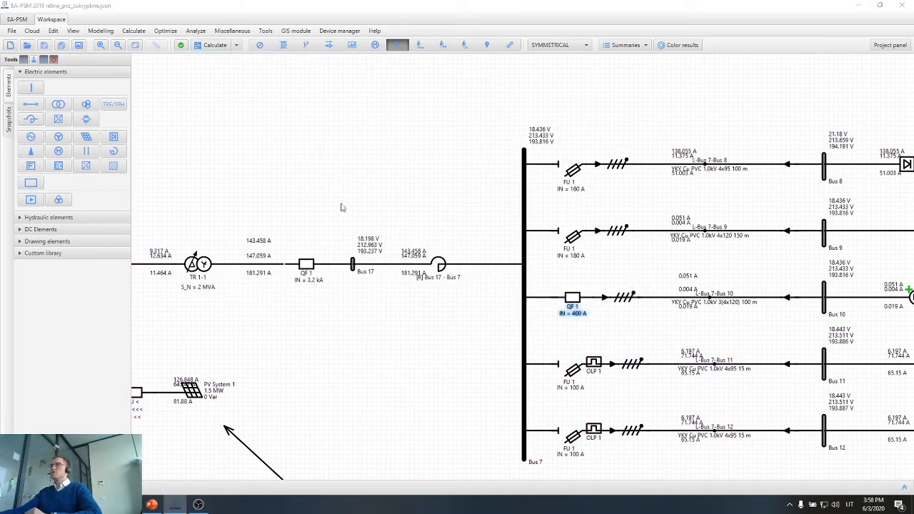
pyautogui.click(175, 504)
pyautogui.click(567, 344)
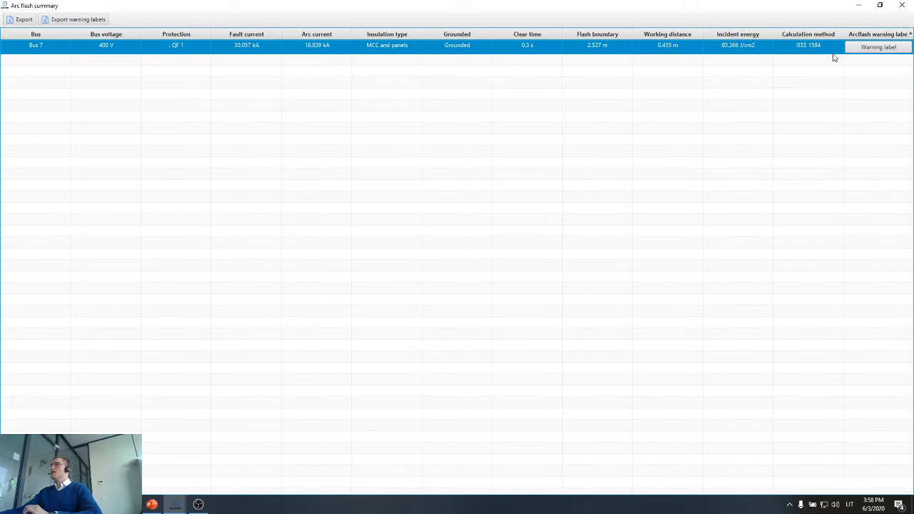
# Examine the recalculated arc flash warning label for Bus 7, close it and the summary, and return to the diagram.
pyautogui.click(872, 50)
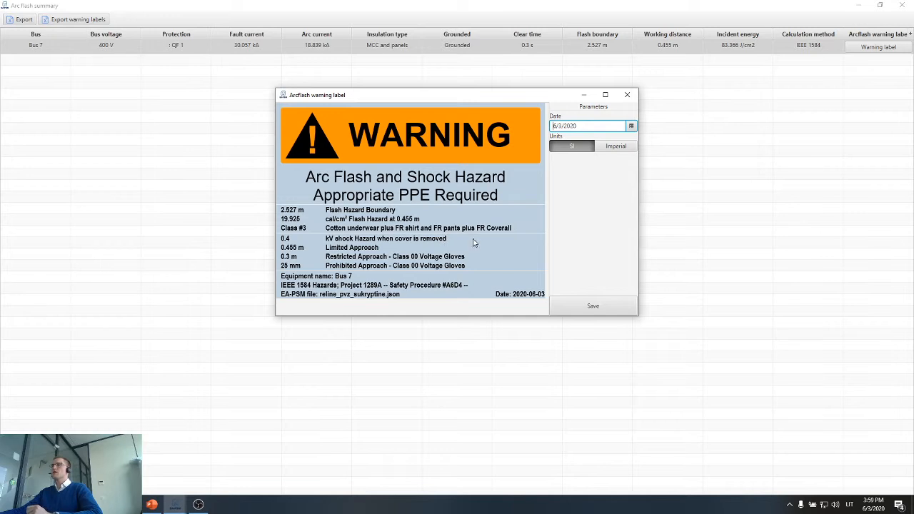
pyautogui.click(628, 94)
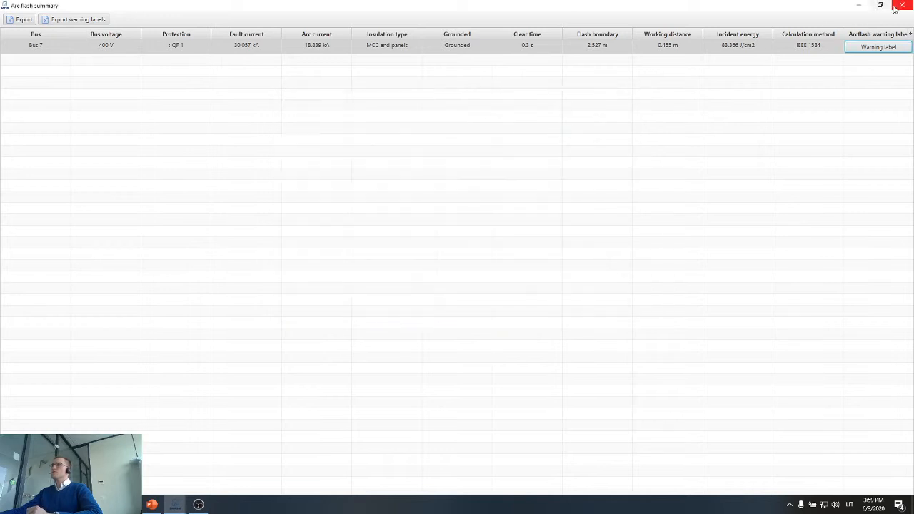
pyautogui.click(901, 6)
pyautogui.click(175, 505)
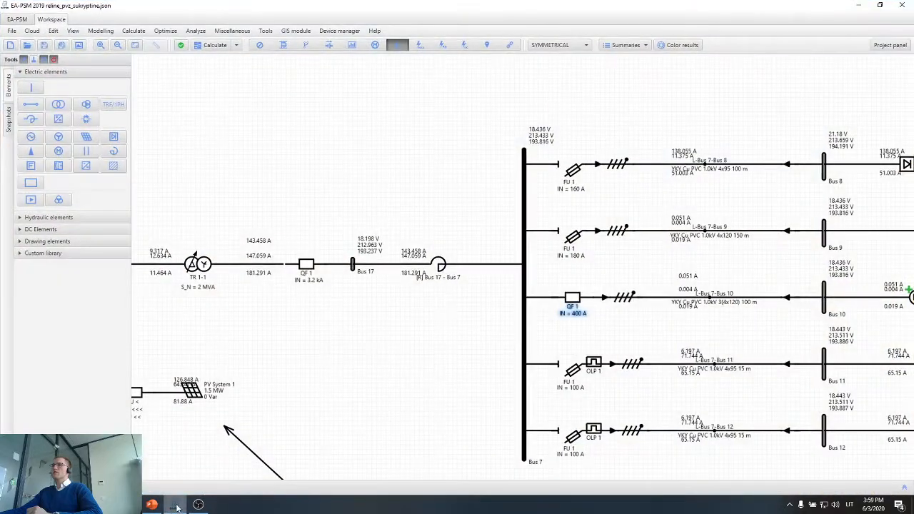
# Switch the diagram from the short circuit results to the plain view without calculation results.
pyautogui.click(263, 47)
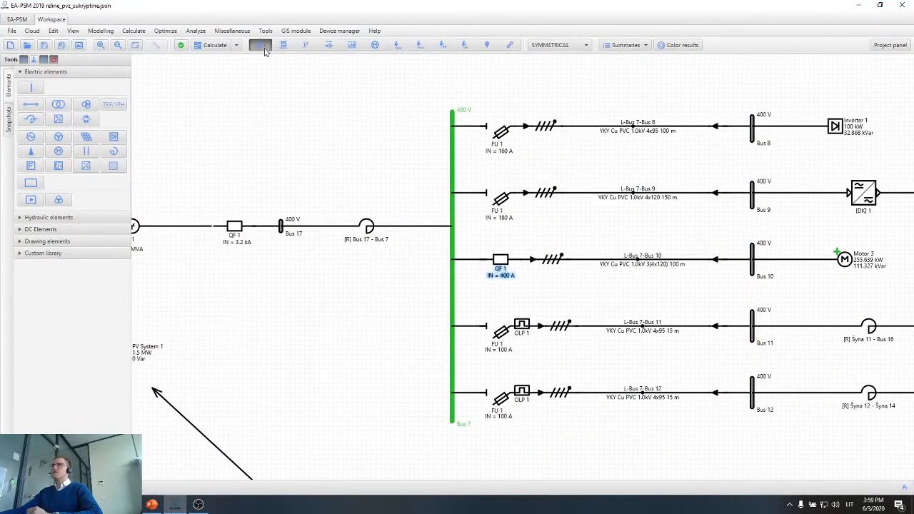
pyautogui.scroll(-1, 296, 192)
pyautogui.scroll(-1, 356, 271)
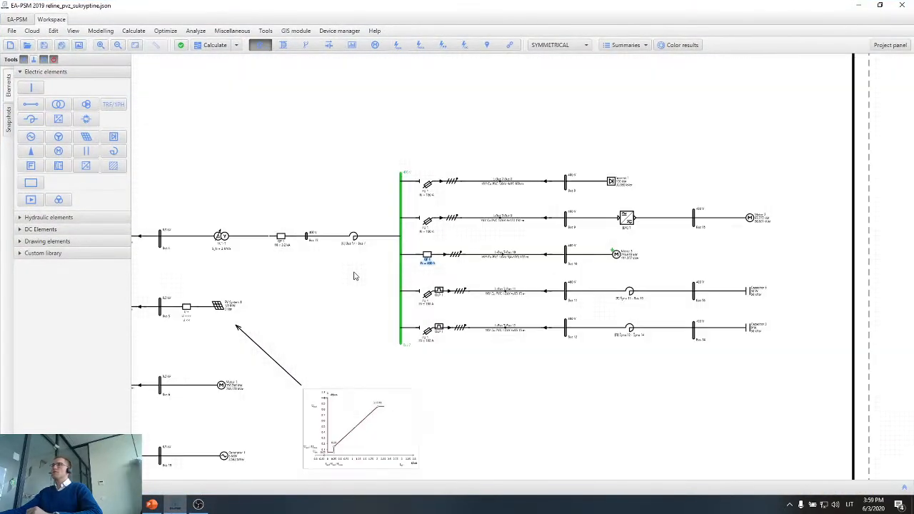
pyautogui.moveTo(479, 384); pyautogui.dragTo(493, 348)
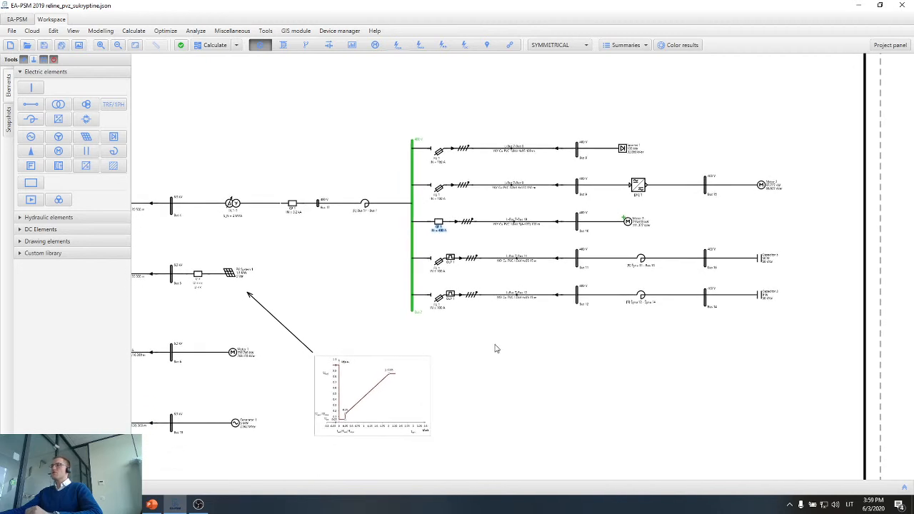
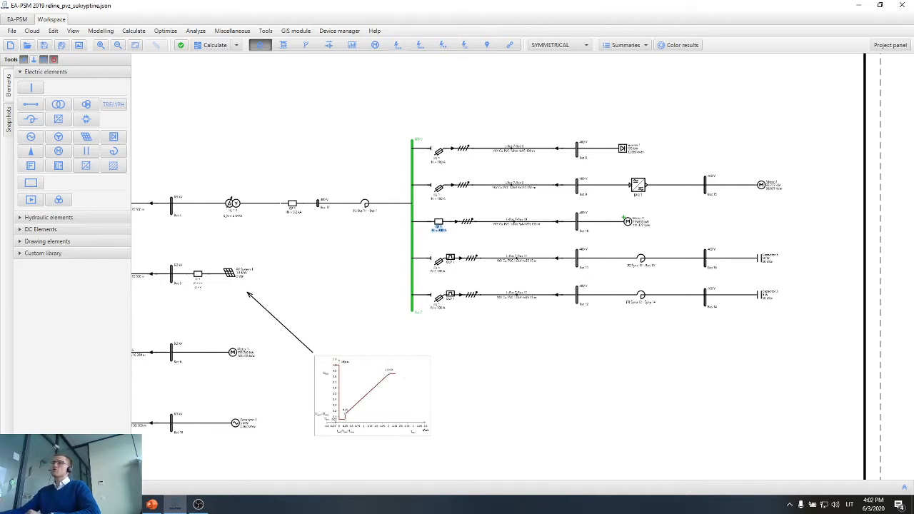
# Examine the feeders supplied from Bus 7, including Motor 3 and Inverter 1.
pyautogui.scroll(1, 540, 242)
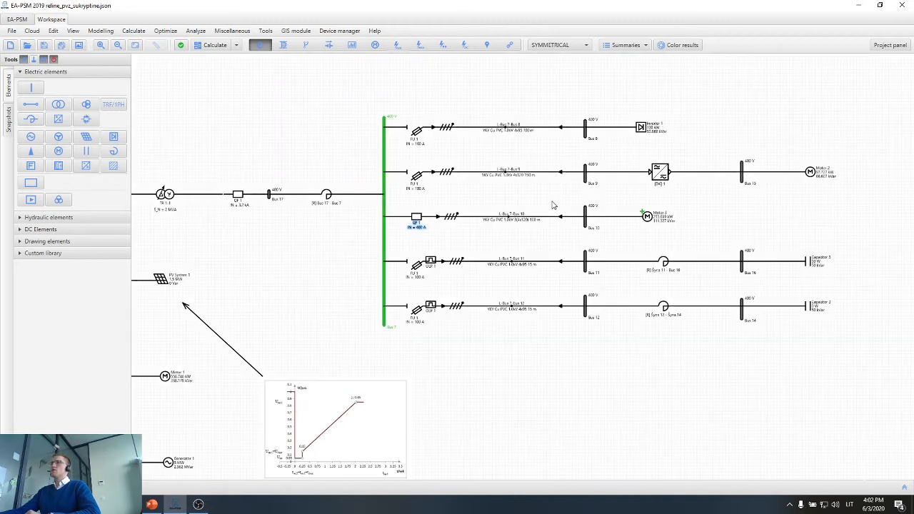
pyautogui.scroll(1, 549, 206)
pyautogui.scroll(1, 478, 265)
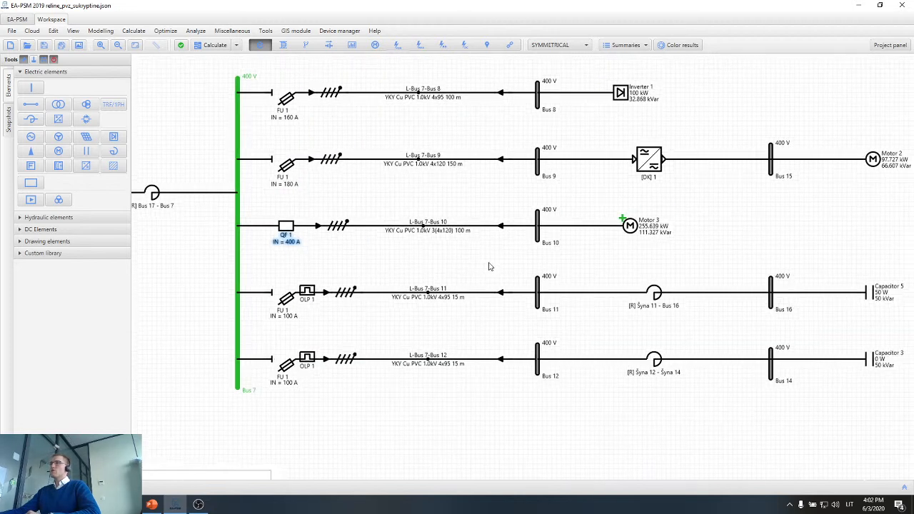
pyautogui.click(626, 234)
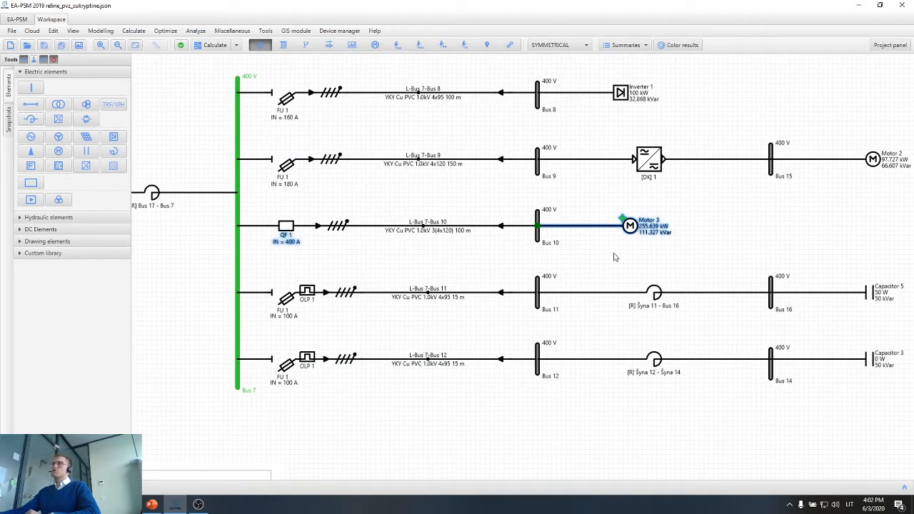
pyautogui.moveTo(615, 257); pyautogui.dragTo(563, 266)
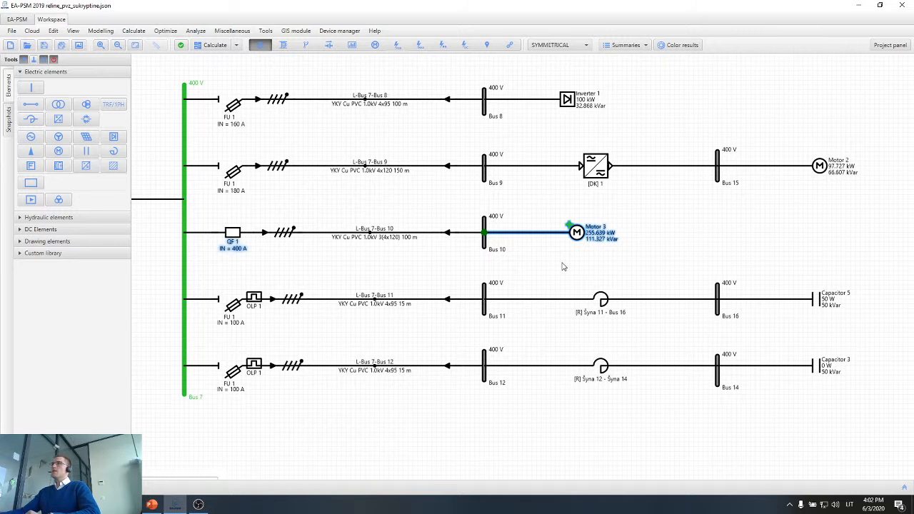
pyautogui.click(585, 102)
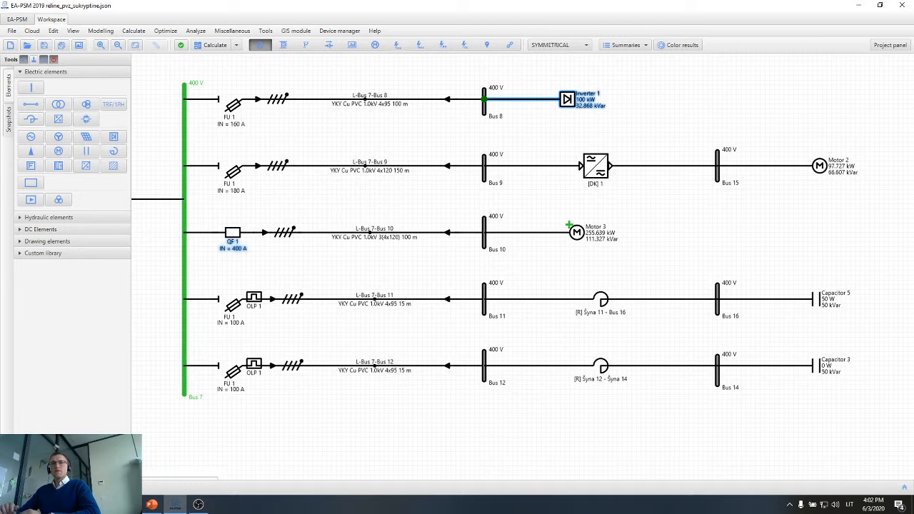
pyautogui.click(412, 281)
pyautogui.click(621, 45)
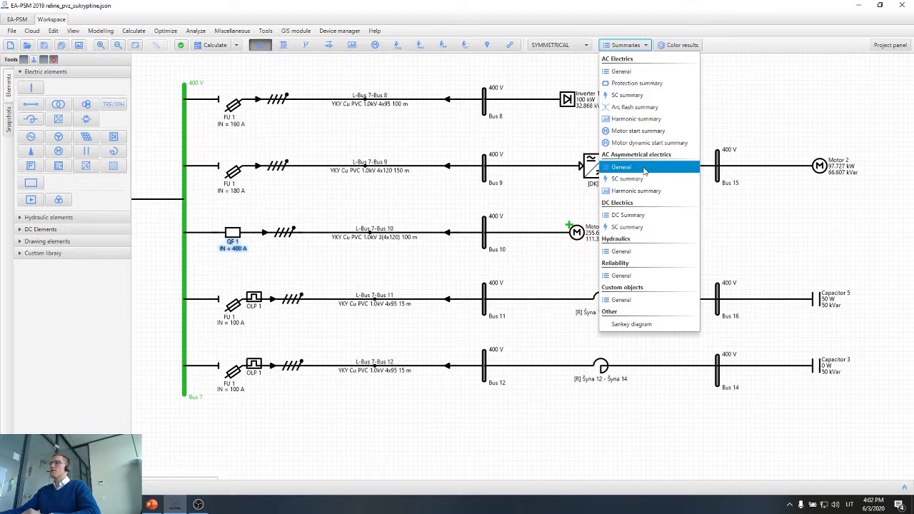
pyautogui.click(338, 195)
# Inspect the protection chart of the 180 A fuse on the Bus 7–Bus 9 feeder and close its properties.
pyautogui.moveTo(359, 196); pyautogui.dragTo(483, 196)
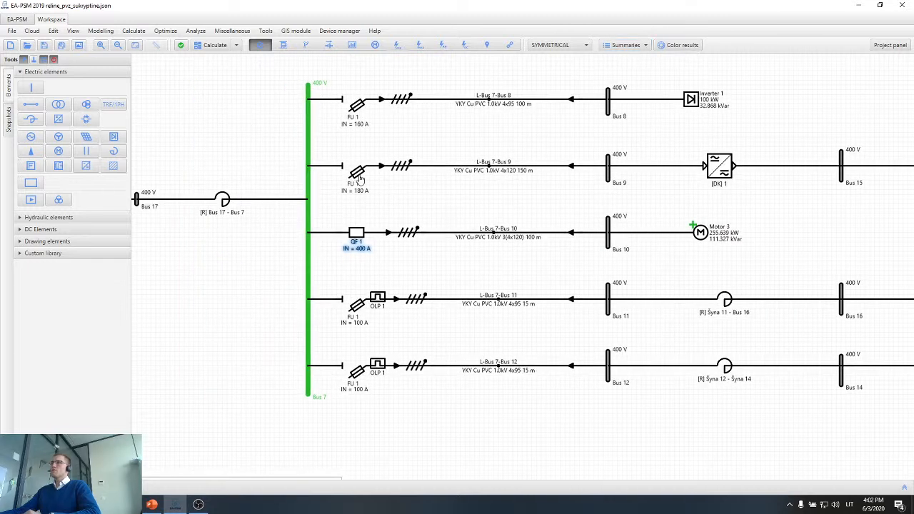
pyautogui.doubleClick(360, 179)
pyautogui.click(393, 93)
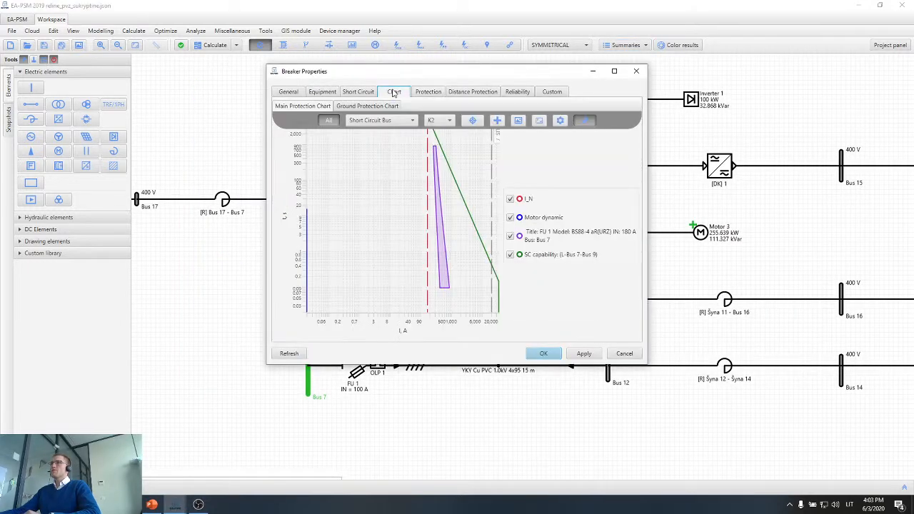
pyautogui.click(638, 71)
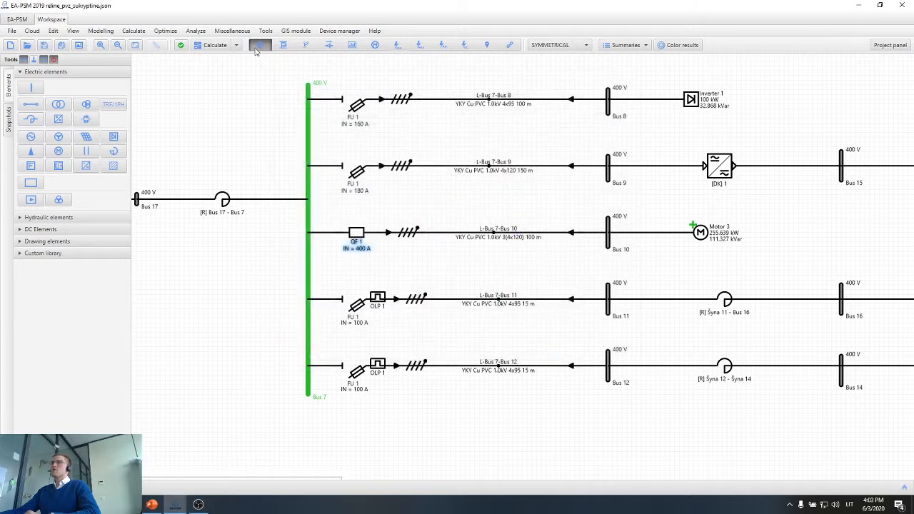
# Run the dynamic motor start calculation for Motor 3 with the preset time and step, continuing through the long power flow iteration.
pyautogui.click(236, 45)
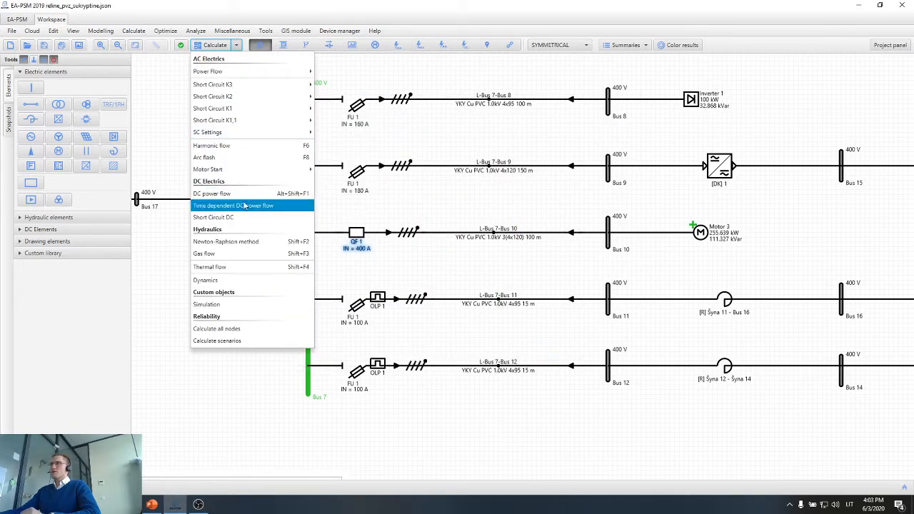
pyautogui.click(504, 216)
pyautogui.moveTo(481, 203); pyautogui.dragTo(609, 198)
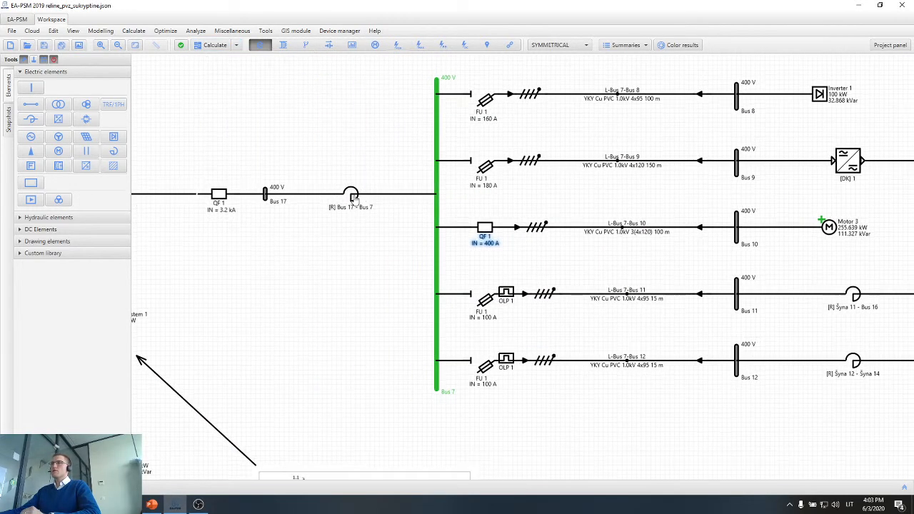
pyautogui.scroll(2, 353, 198)
pyautogui.click(332, 194)
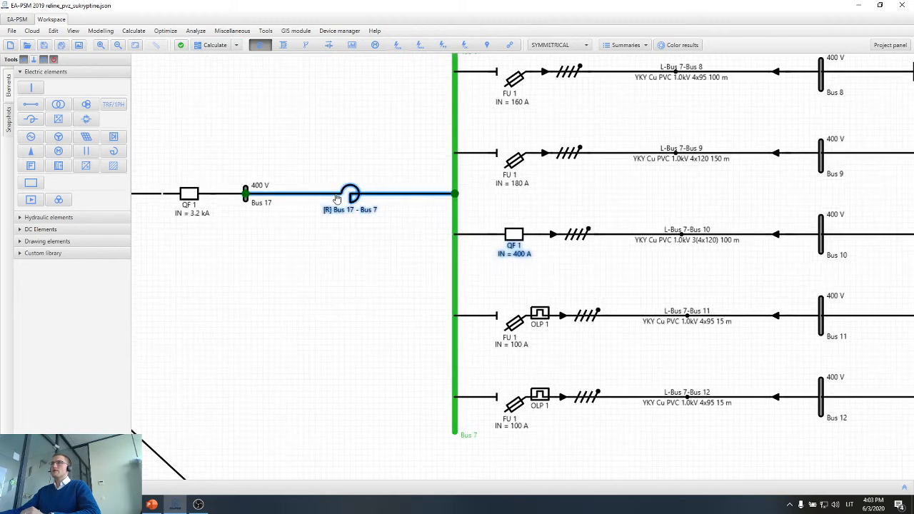
pyautogui.click(224, 46)
pyautogui.moveTo(275, 170)
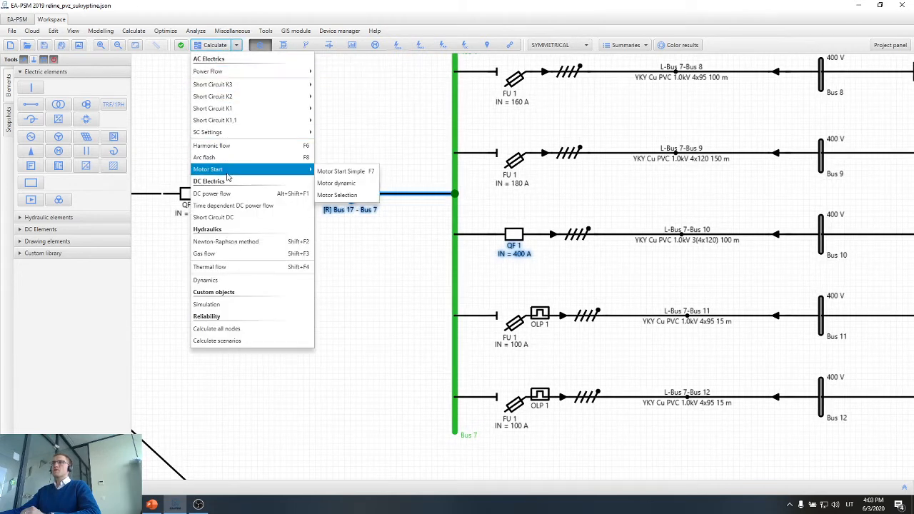
pyautogui.click(341, 183)
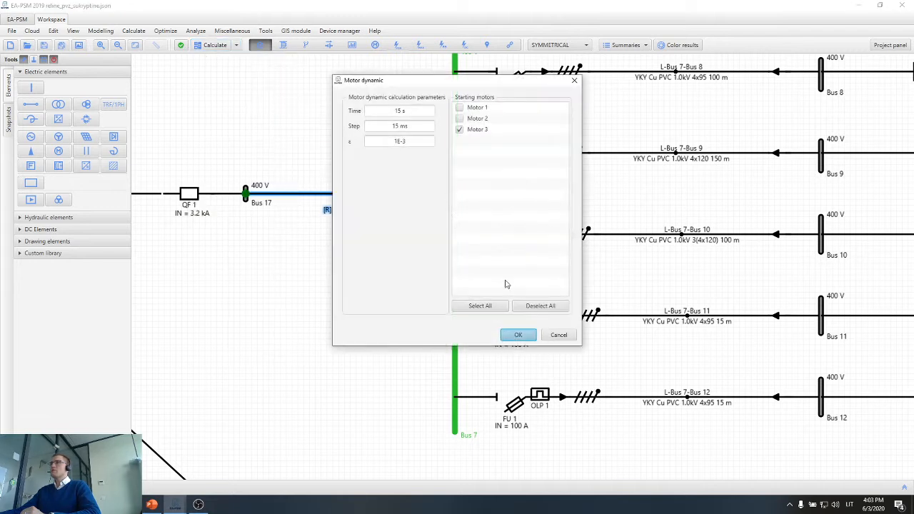
pyautogui.click(517, 334)
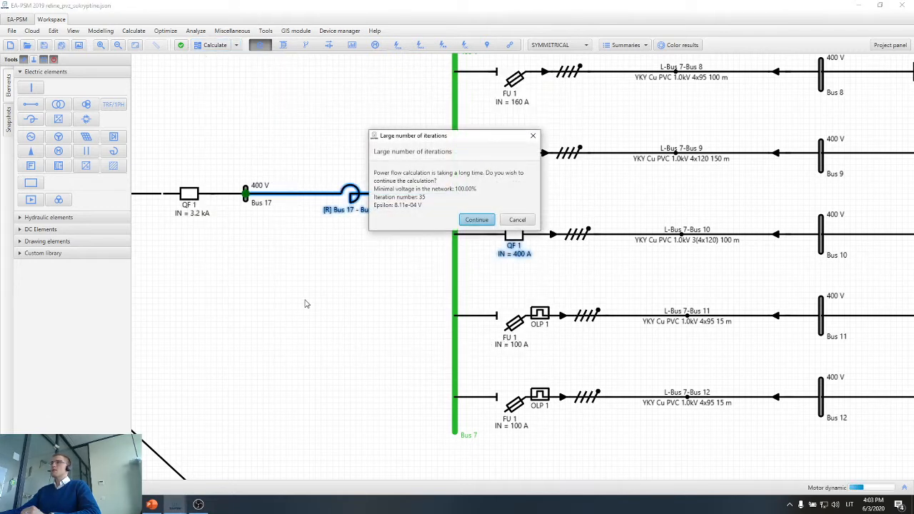
pyautogui.press('Return')
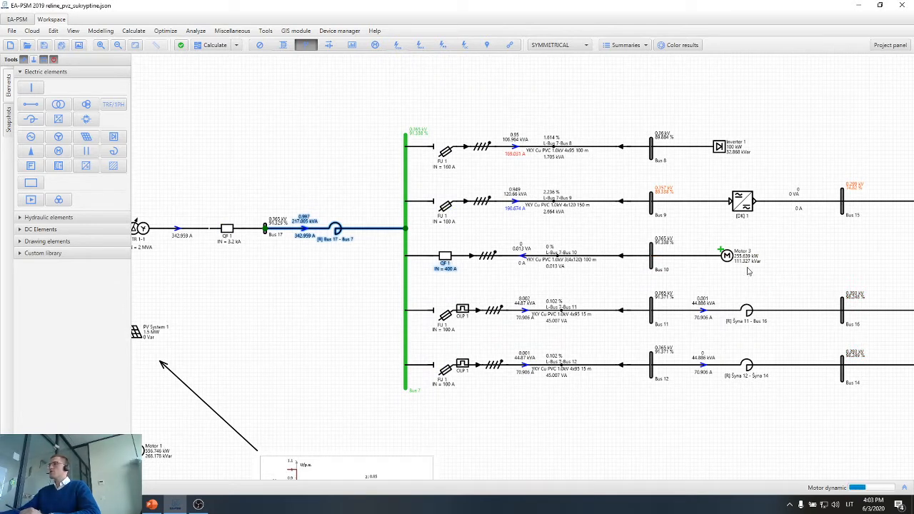
# View Motor 3's slip and RMS stator current curves in its dynamic start summary, then move the summary aside to see the diagram.
pyautogui.scroll(2, 750, 268)
pyautogui.moveTo(722, 257)
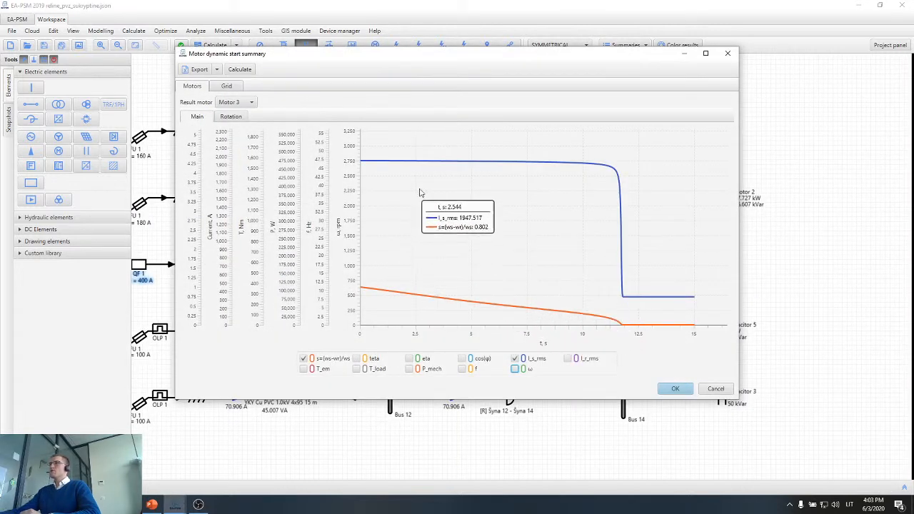
pyautogui.moveTo(434, 58); pyautogui.dragTo(462, 272)
pyautogui.scroll(-4, 509, 201)
pyautogui.scroll(2, 280, 216)
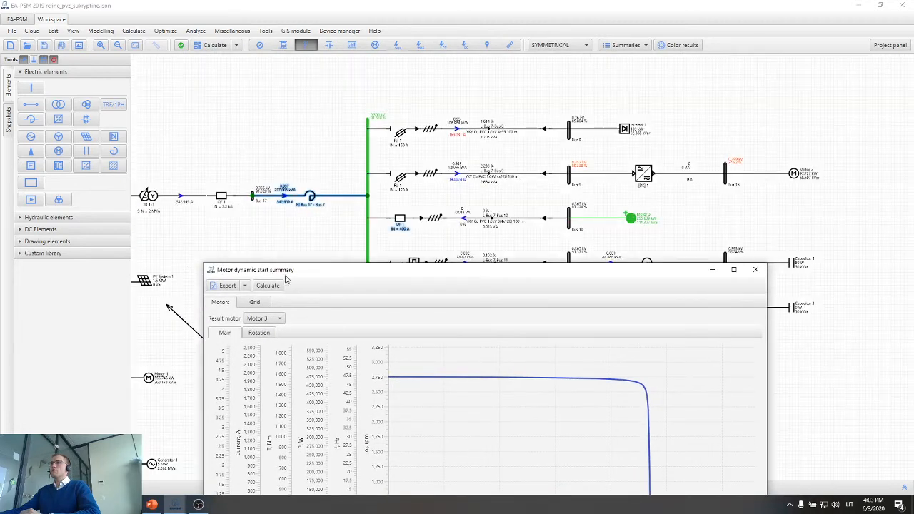
# Plot the voltage of Bus 7 in the grid results of the motor dynamic start summary.
pyautogui.click(258, 304)
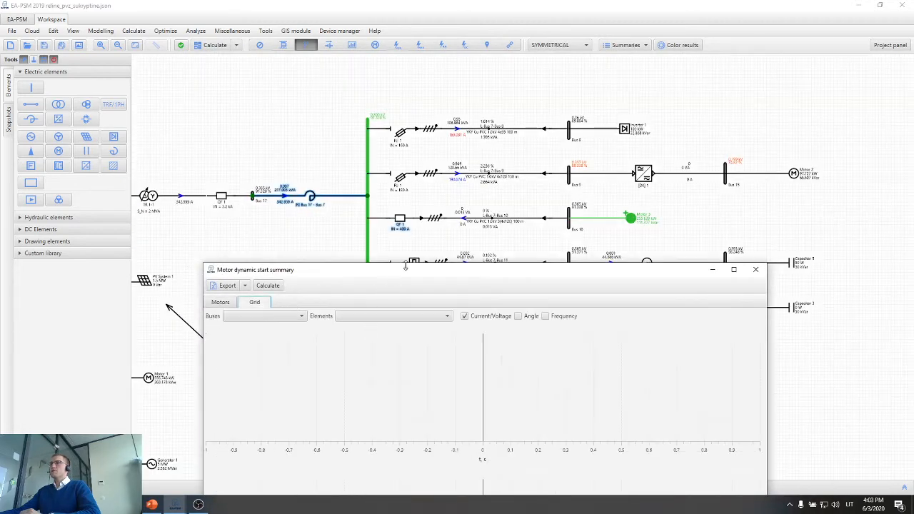
pyautogui.moveTo(404, 276); pyautogui.dragTo(354, 382)
pyautogui.scroll(4, 408, 311)
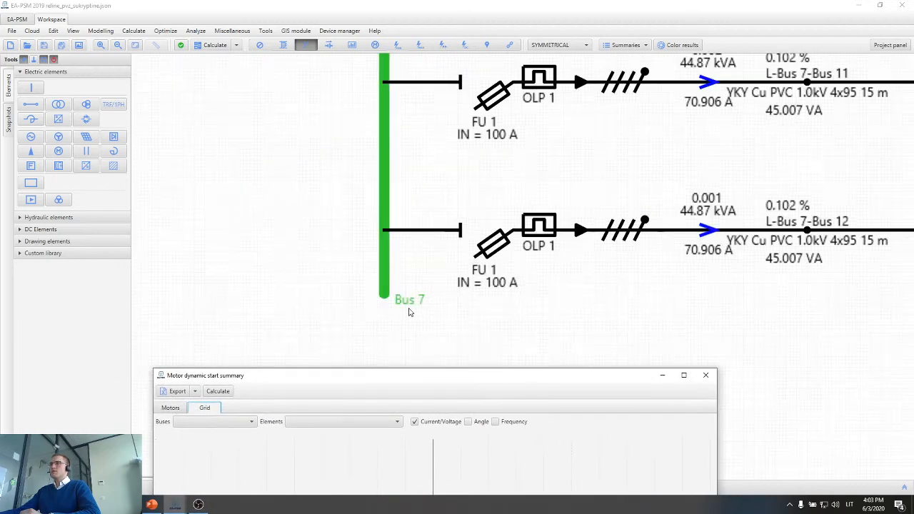
pyautogui.scroll(-4, 409, 311)
pyautogui.scroll(-1, 407, 309)
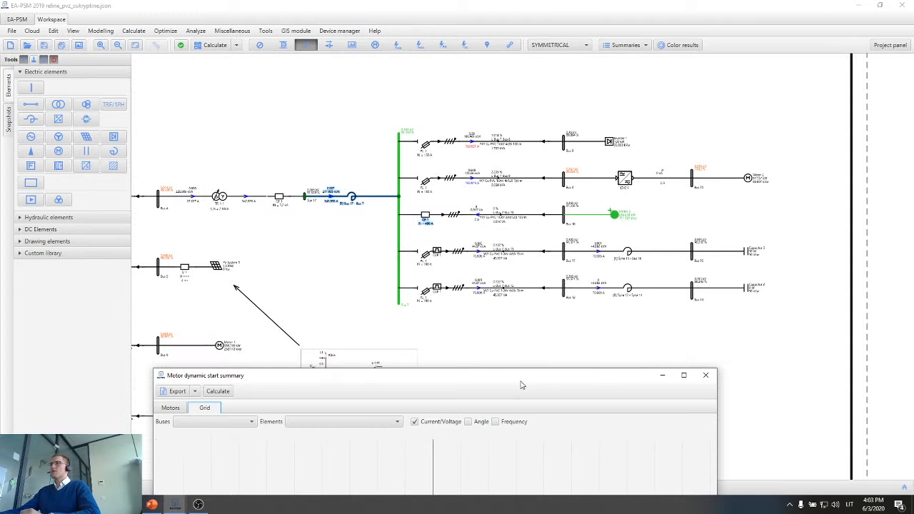
pyautogui.moveTo(523, 377); pyautogui.dragTo(598, 65)
pyautogui.click(303, 112)
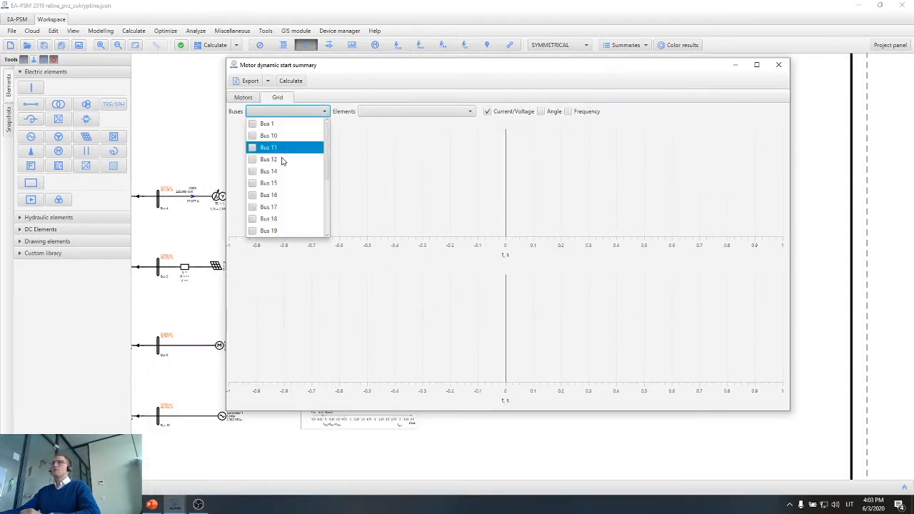
pyautogui.scroll(-2, 266, 203)
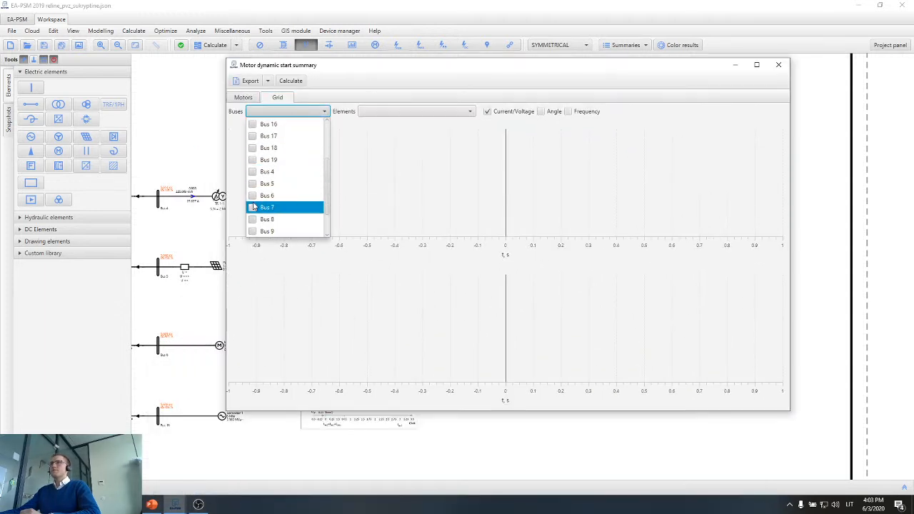
pyautogui.click(253, 209)
# Examine the Bus 7 voltage dip during the motor start in an enlarged chart and close the summary.
pyautogui.click(572, 70)
pyautogui.doubleClick(572, 71)
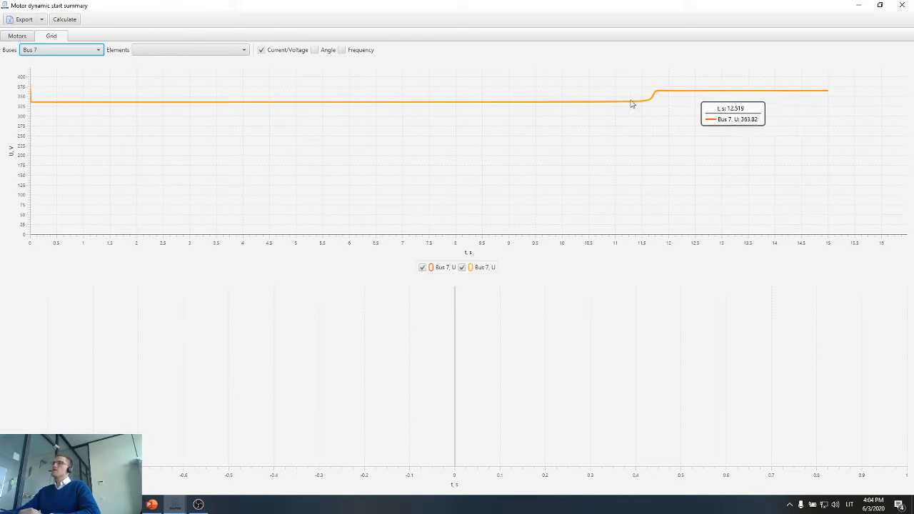
pyautogui.moveTo(694, 74); pyautogui.dragTo(28, 130)
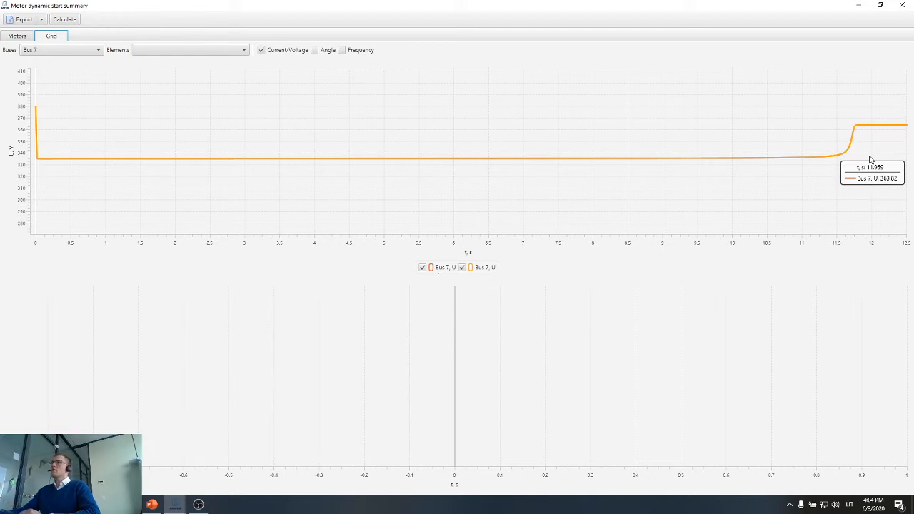
pyautogui.click(902, 5)
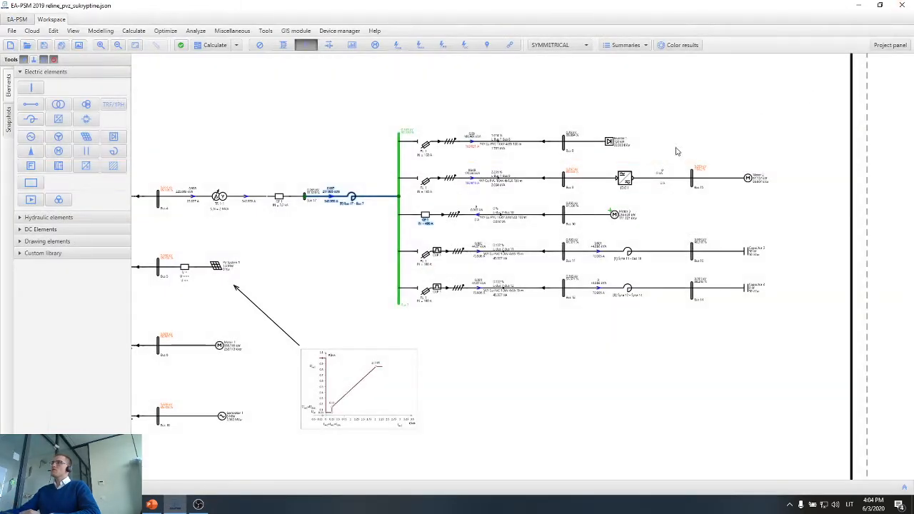
# Examine the maximised protection chart of the 160 A fuse on the Bus 7–Bus 8 feeder and close its properties.
pyautogui.scroll(1, 428, 135)
pyautogui.doubleClick(420, 163)
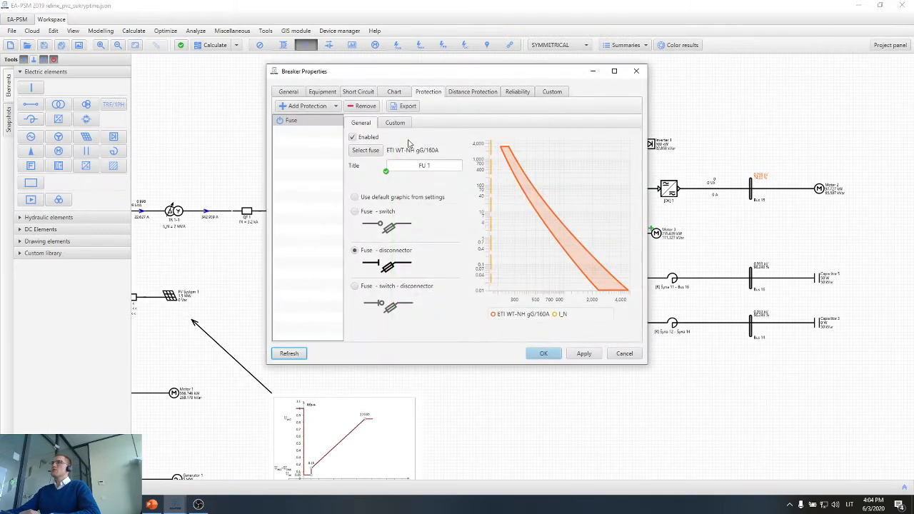
pyautogui.click(394, 92)
pyautogui.click(614, 71)
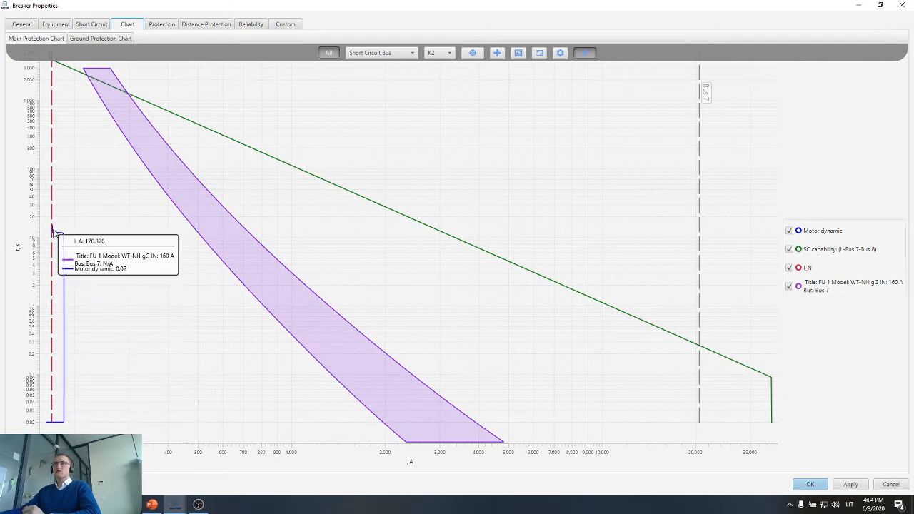
pyautogui.moveTo(52, 213)
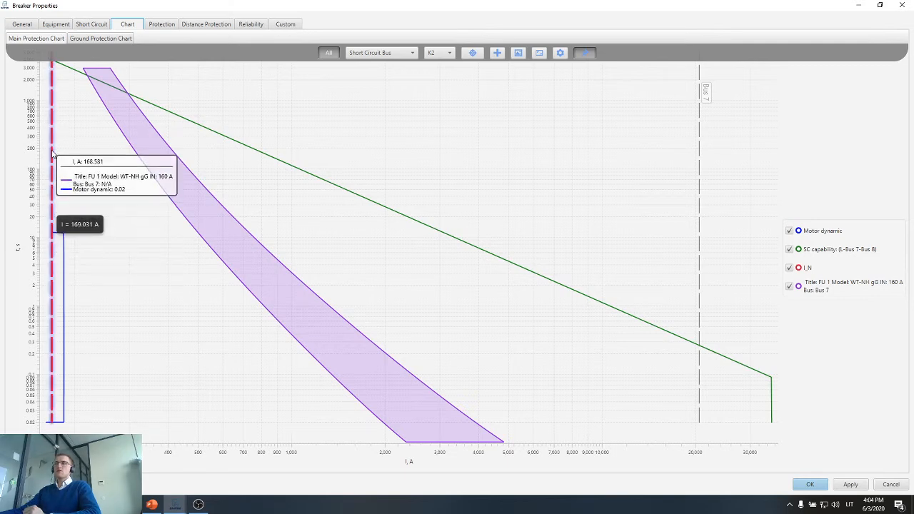
pyautogui.click(902, 5)
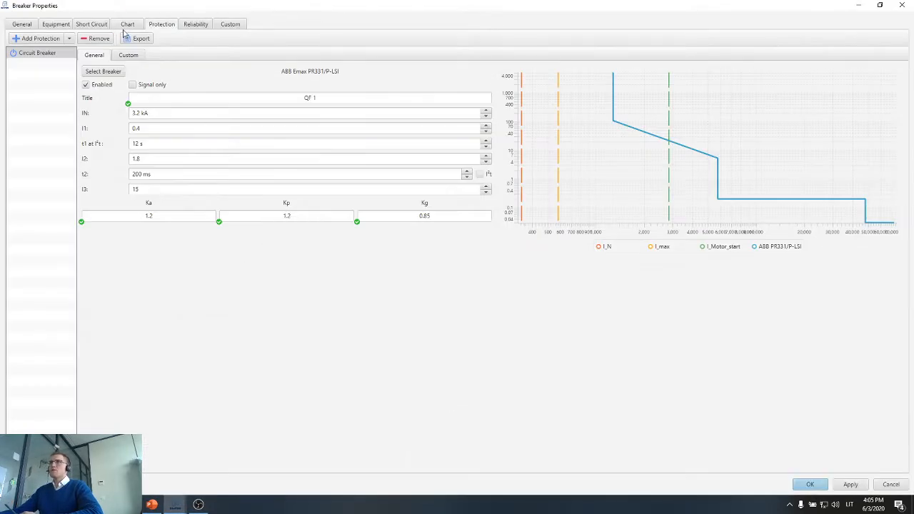
# Compare Motor 3's starting curve with the breaker curves in the protection chart of the 3.2 kA breaker before Bus 17.
pyautogui.click(127, 24)
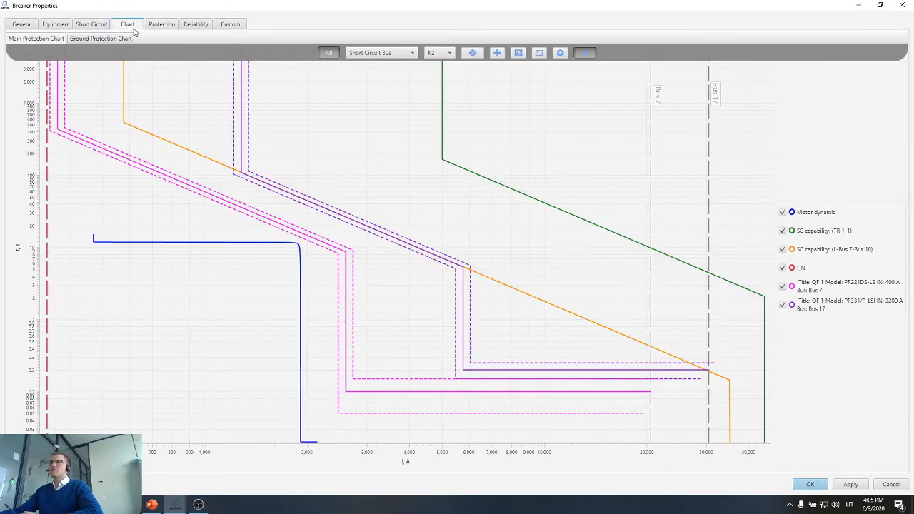
pyautogui.scroll(-1, 429, 216)
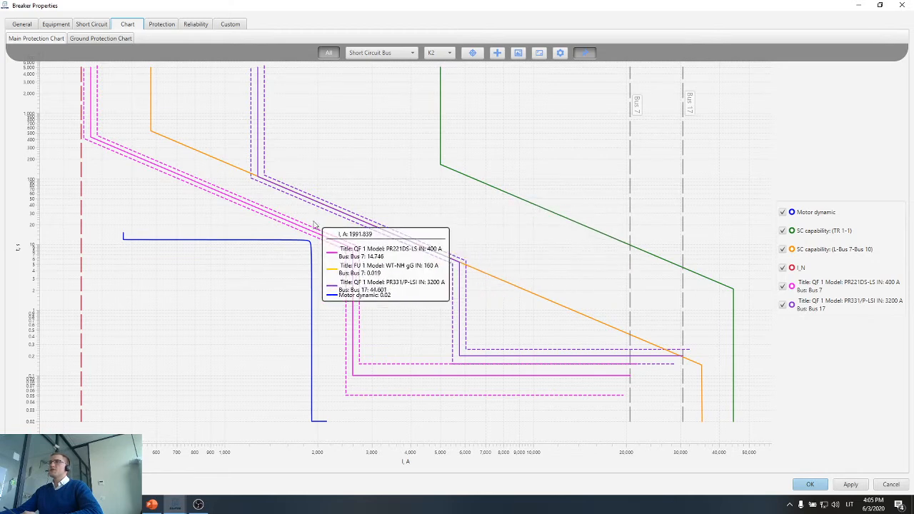
pyautogui.scroll(1, 315, 227)
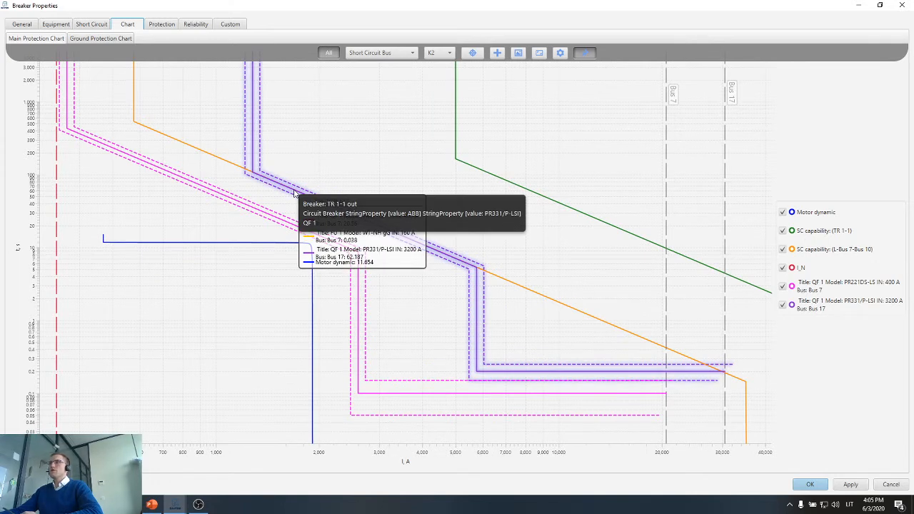
# Try a t1 at I²t of 3 s for the 3.2 kA PR331/P-LSI breaker in the protection chart.
pyautogui.doubleClick(294, 192)
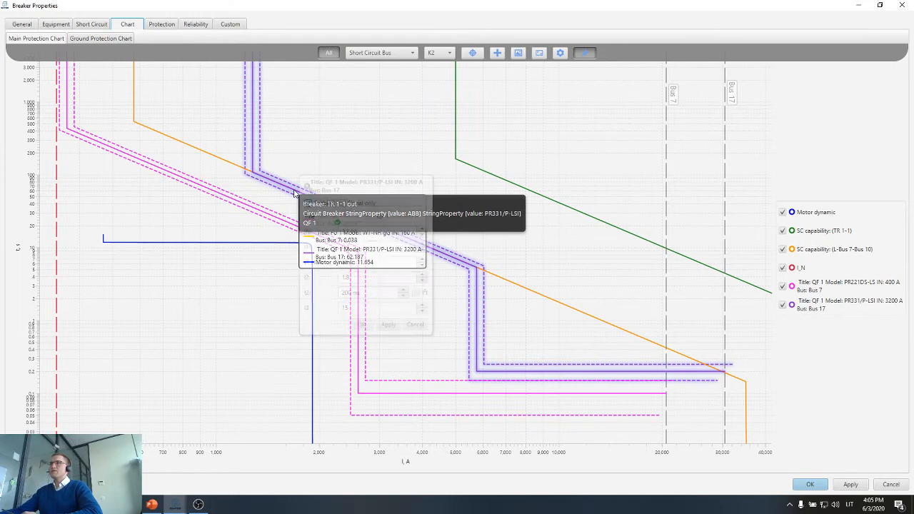
pyautogui.click(422, 264)
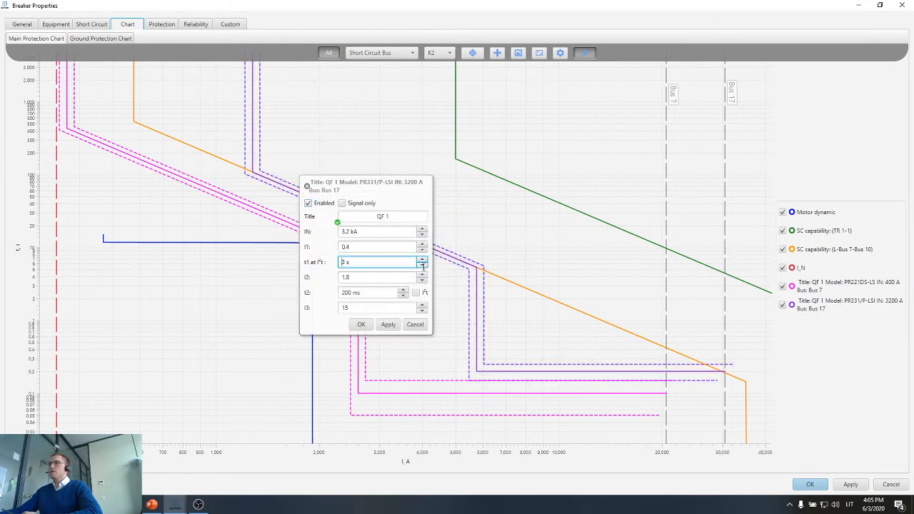
pyautogui.click(389, 326)
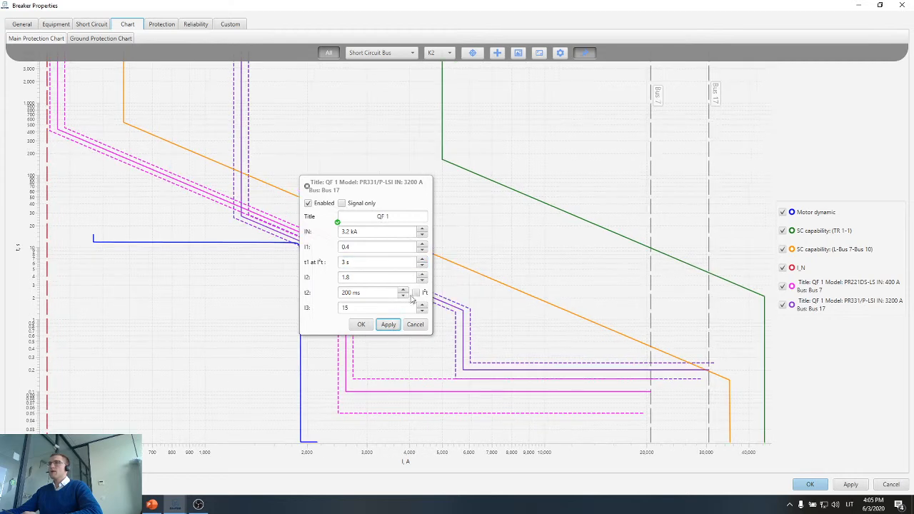
# Return the 3.2 kA breaker's t1 at I²t to 12 s and close the breaker properties.
pyautogui.click(426, 262)
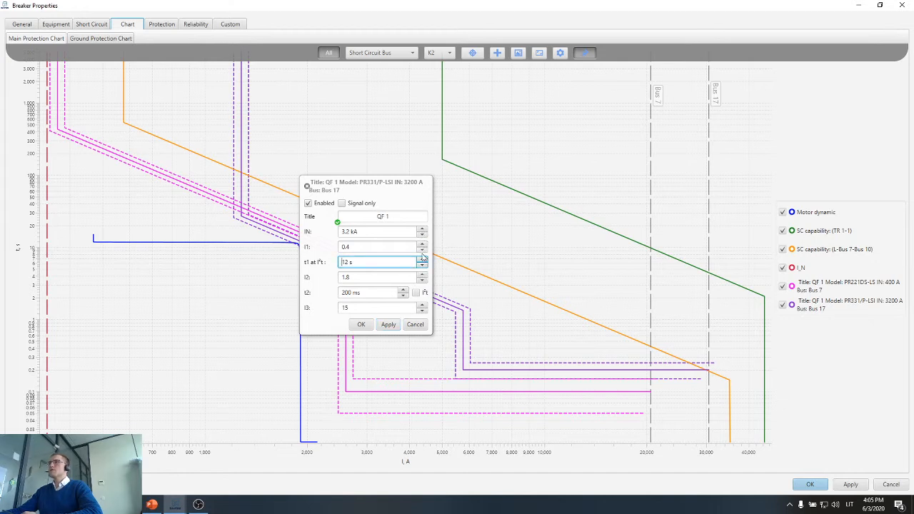
pyautogui.click(388, 324)
pyautogui.click(360, 324)
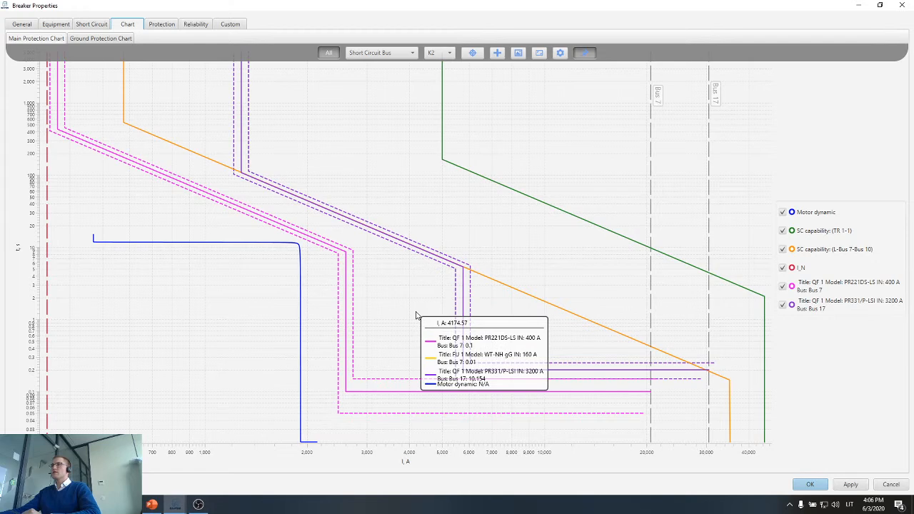
pyautogui.click(911, 9)
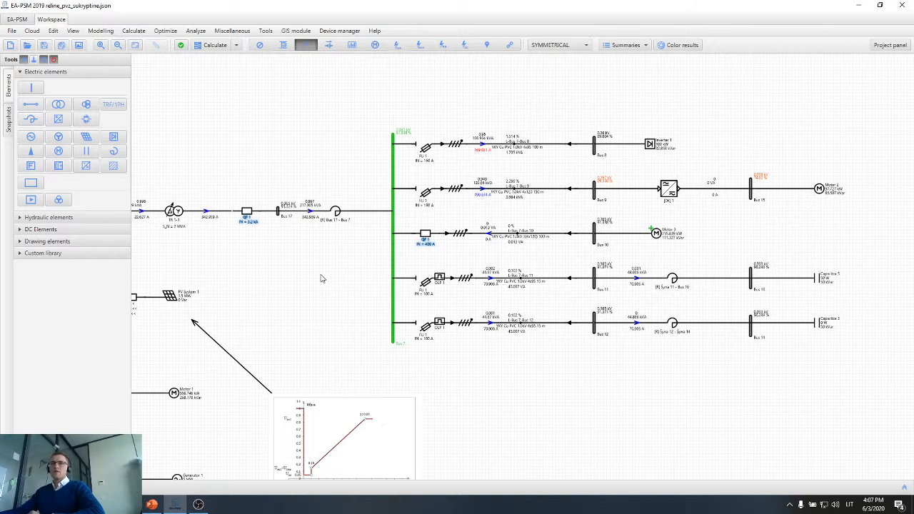
# Run the K3 short circuit calculation for all buses.
pyautogui.click(236, 45)
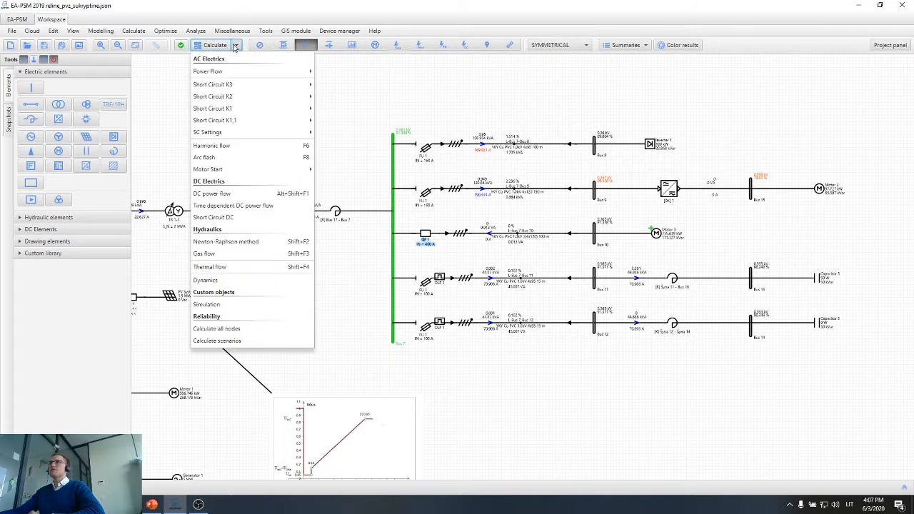
pyautogui.moveTo(242, 174)
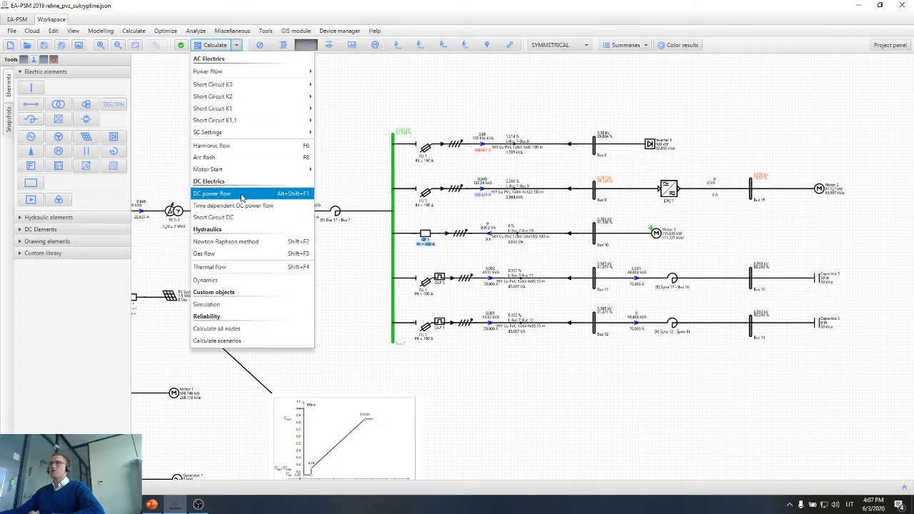
pyautogui.moveTo(249, 90)
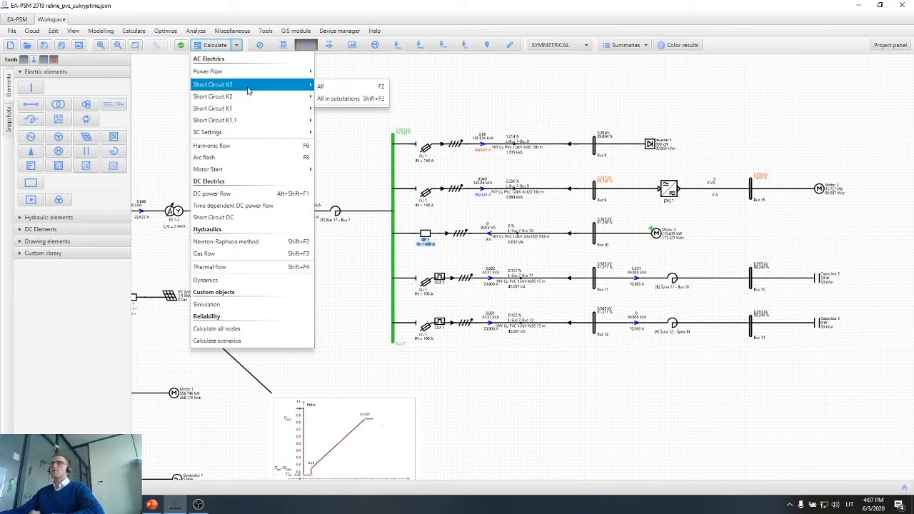
pyautogui.click(330, 86)
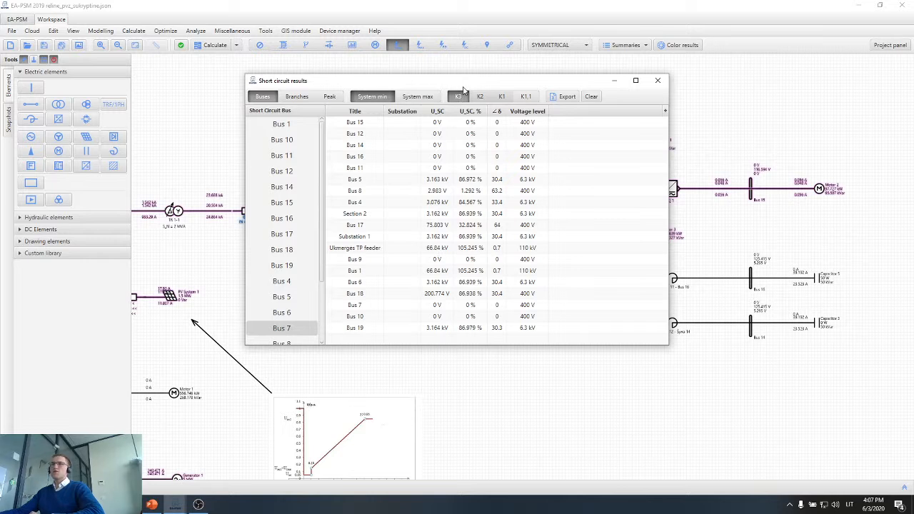
# Examine the peak short circuit results, comparing Bus 7 with the other buses, and close the results.
pyautogui.click(333, 99)
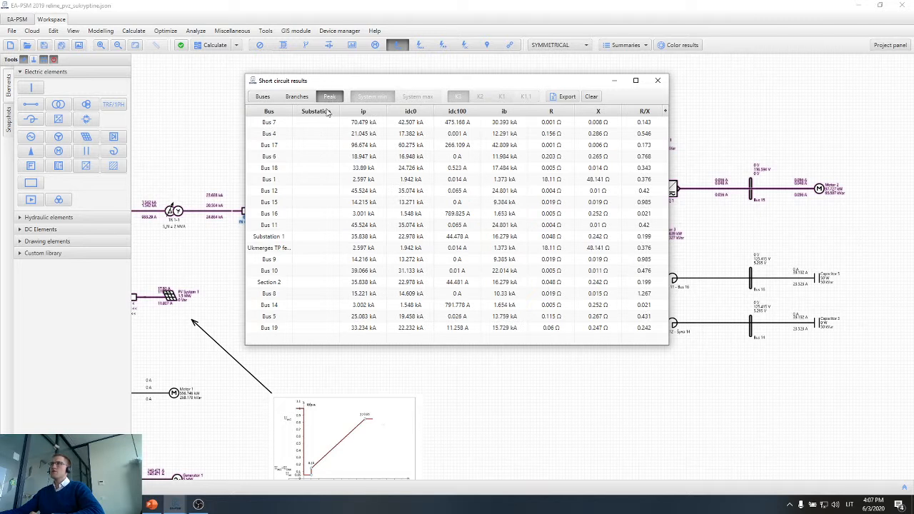
pyautogui.click(293, 128)
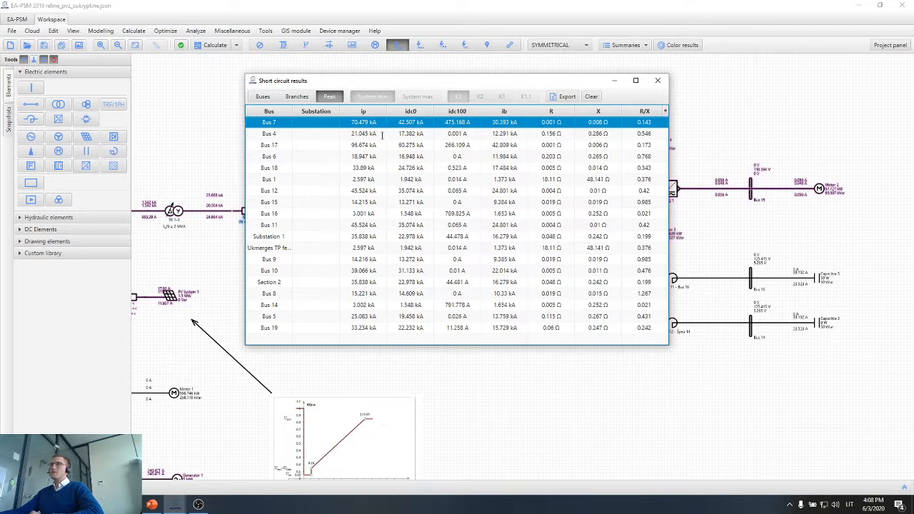
pyautogui.moveTo(382, 136); pyautogui.dragTo(373, 156)
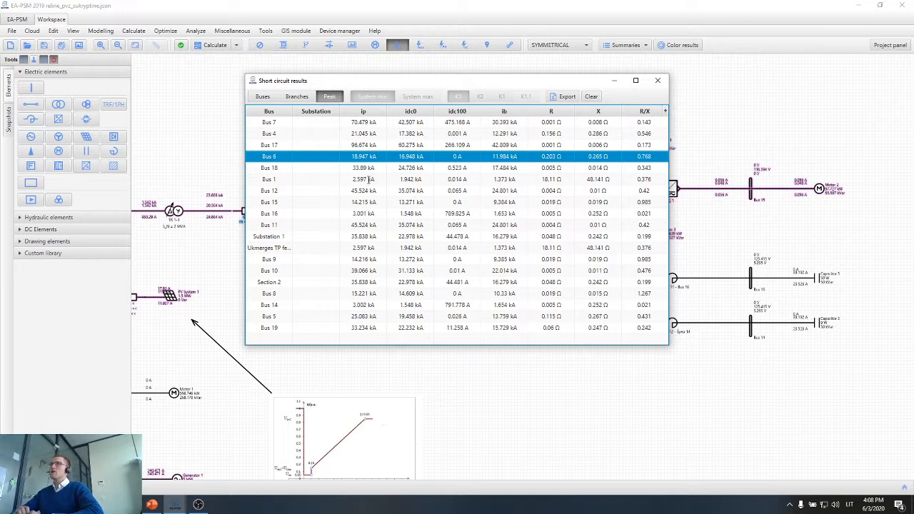
pyautogui.click(427, 123)
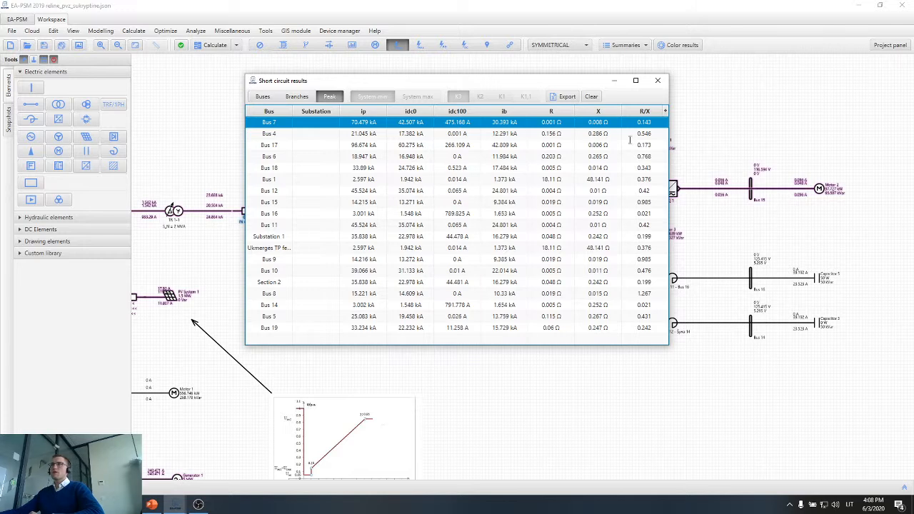
pyautogui.click(657, 80)
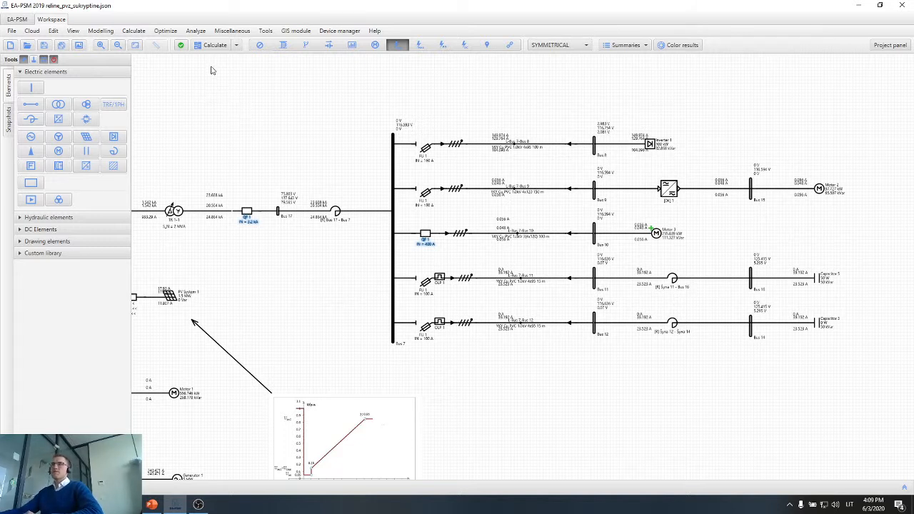
# Calculate the power flow and compare the current after transformer TR 1-1 with the rating of the breaker before Bus 17.
pyautogui.click(217, 46)
pyautogui.moveTo(289, 76)
pyautogui.click(330, 79)
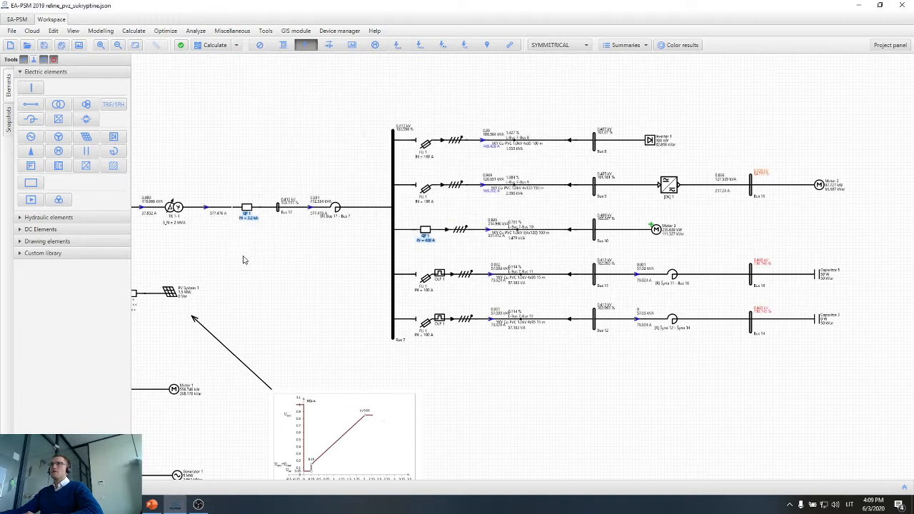
pyautogui.scroll(2, 245, 259)
pyautogui.moveTo(319, 284); pyautogui.dragTo(437, 326)
pyautogui.scroll(6, 328, 257)
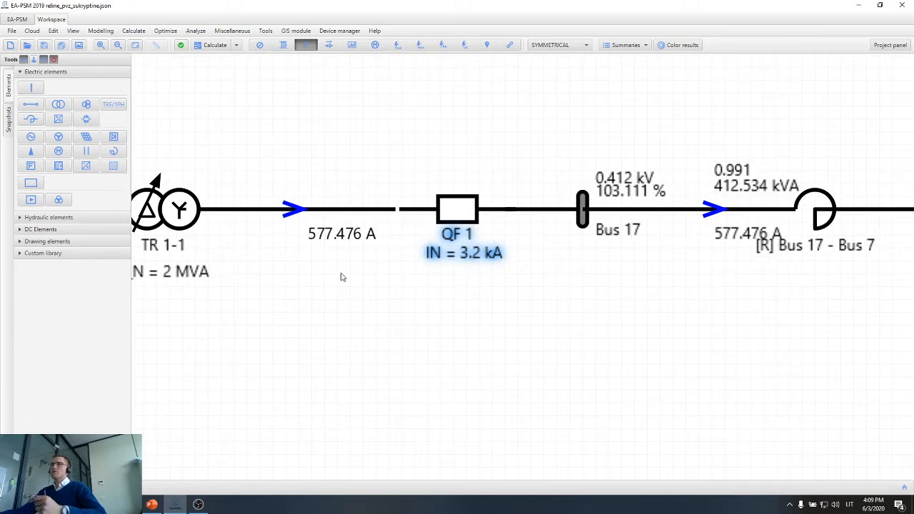
pyautogui.scroll(-4, 342, 277)
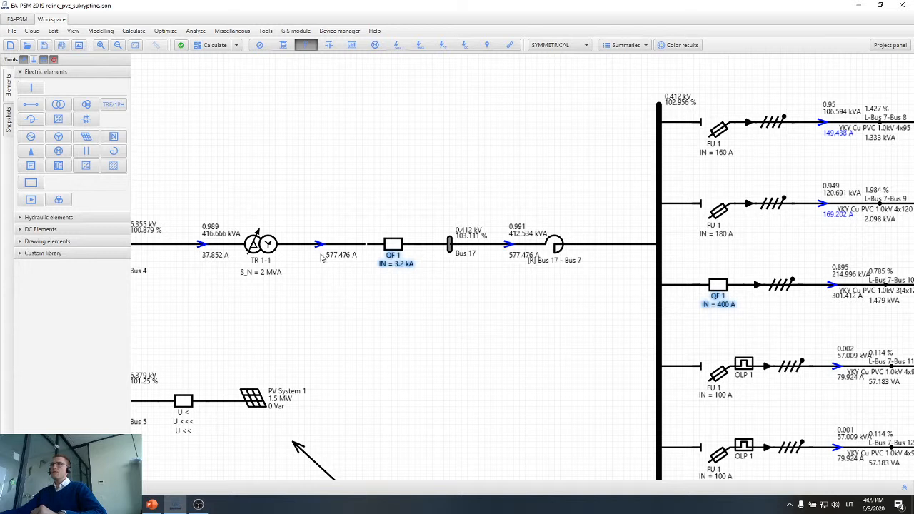
pyautogui.scroll(3, 328, 254)
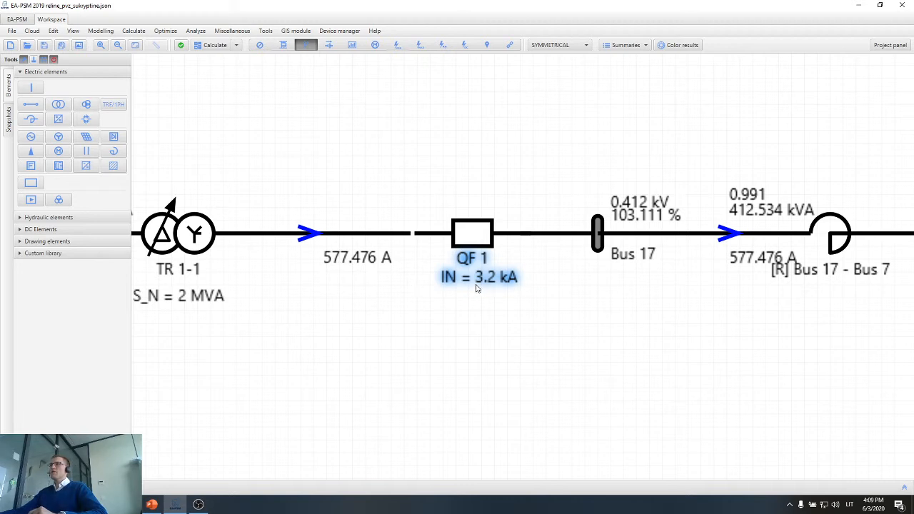
pyautogui.scroll(-2, 476, 288)
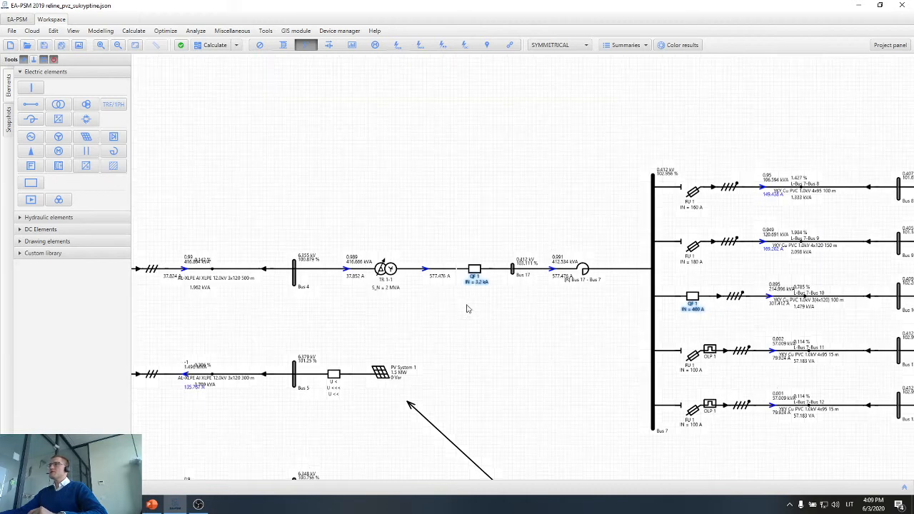
pyautogui.scroll(-2, 469, 310)
pyautogui.scroll(-2, 707, 402)
# Disconnect all five feeder lines running from Bus 7 to Buses 8, 9, 10, 11 and 12.
pyautogui.moveTo(759, 418); pyautogui.dragTo(529, 365)
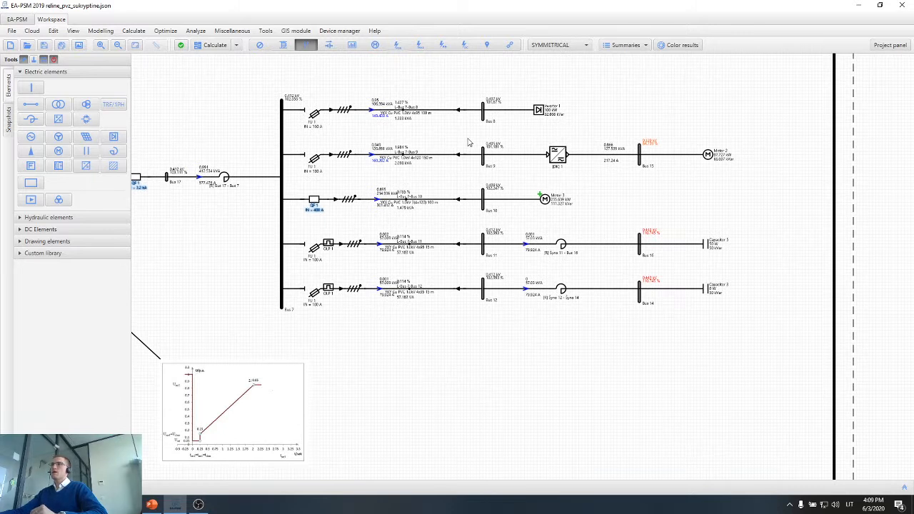
pyautogui.moveTo(443, 138); pyautogui.dragTo(596, 153)
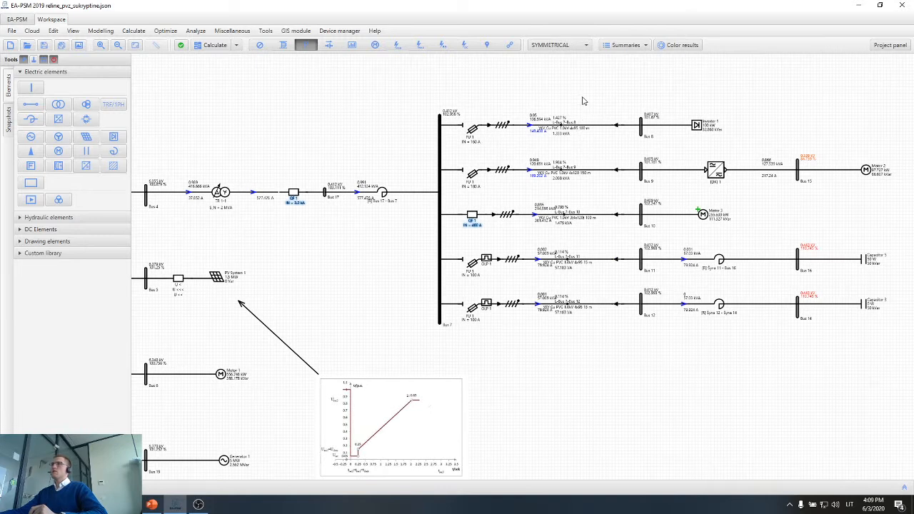
pyautogui.moveTo(582, 104); pyautogui.dragTo(528, 327)
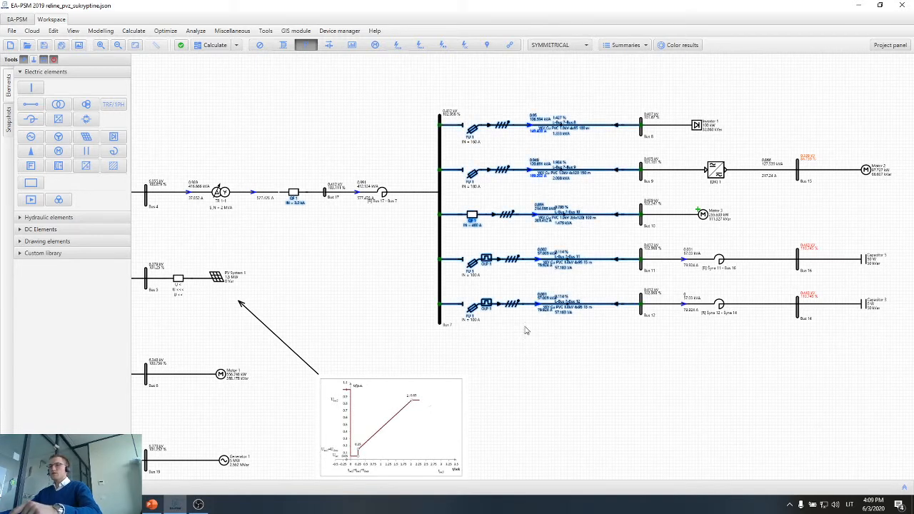
pyautogui.moveTo(343, 239); pyautogui.dragTo(427, 307)
# Add a load connected to Bus 17, placed below the line to the reactor.
pyautogui.scroll(4, 404, 282)
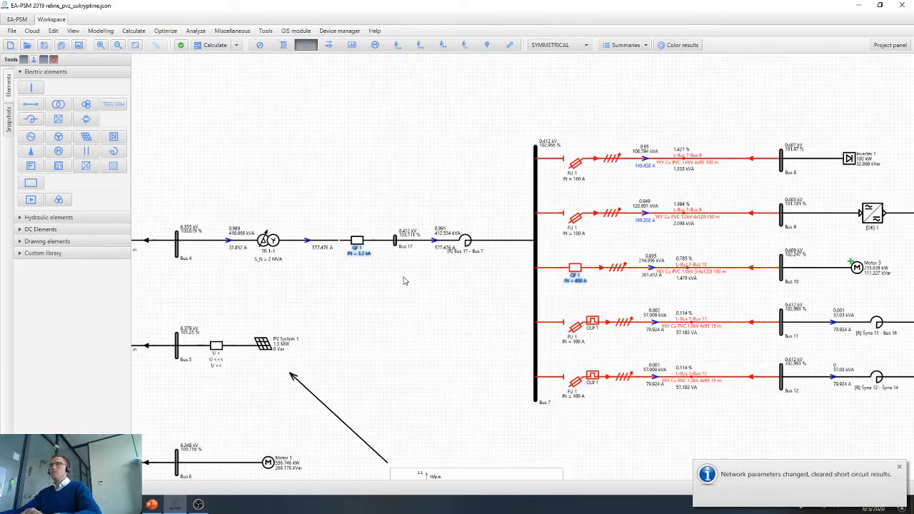
pyautogui.moveTo(307, 300); pyautogui.dragTo(406, 319)
pyautogui.scroll(3, 262, 270)
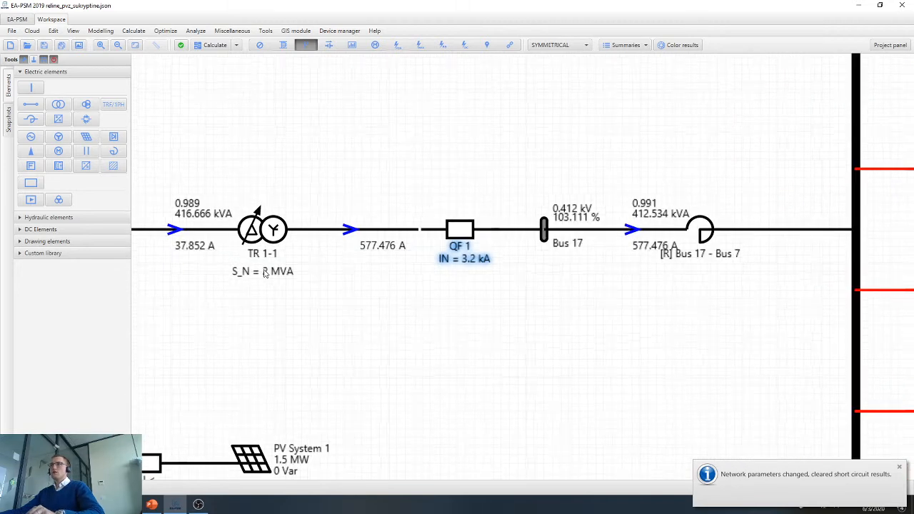
pyautogui.click(31, 151)
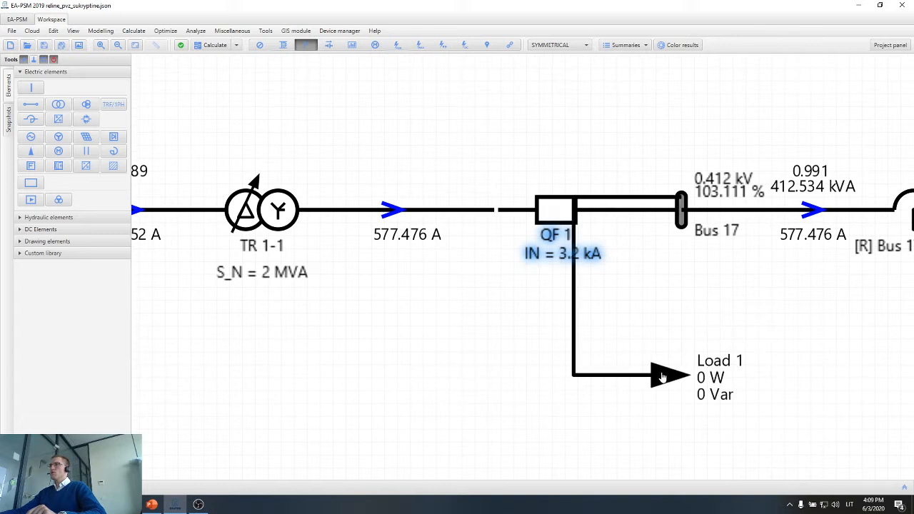
pyautogui.click(748, 396)
# Set the Bus 17 load's real power to 2 MW and its power factor to 1.
pyautogui.doubleClick(751, 400)
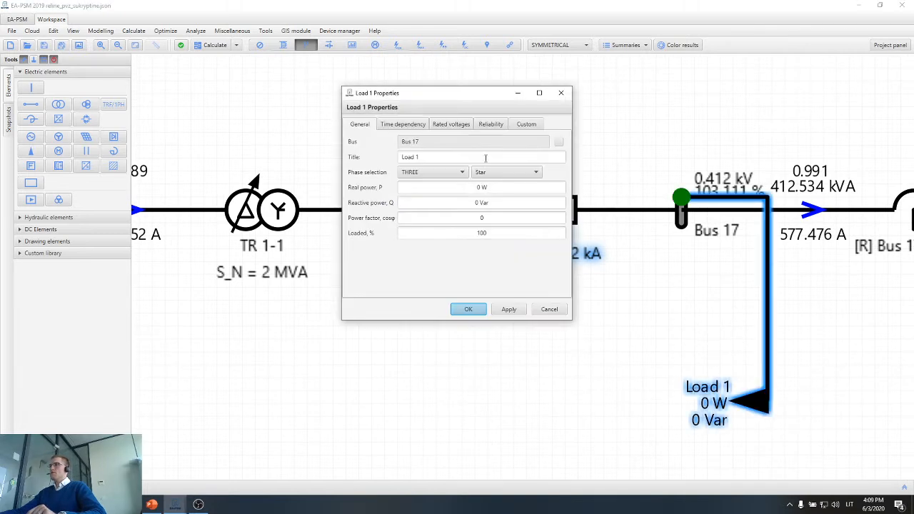
pyautogui.click(484, 186)
pyautogui.write('2M')
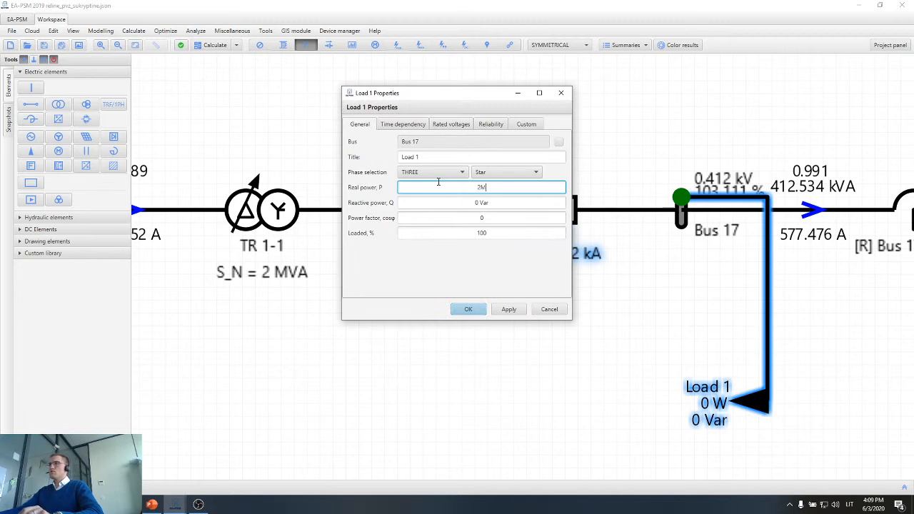
pyautogui.click(460, 218)
pyautogui.write('1')
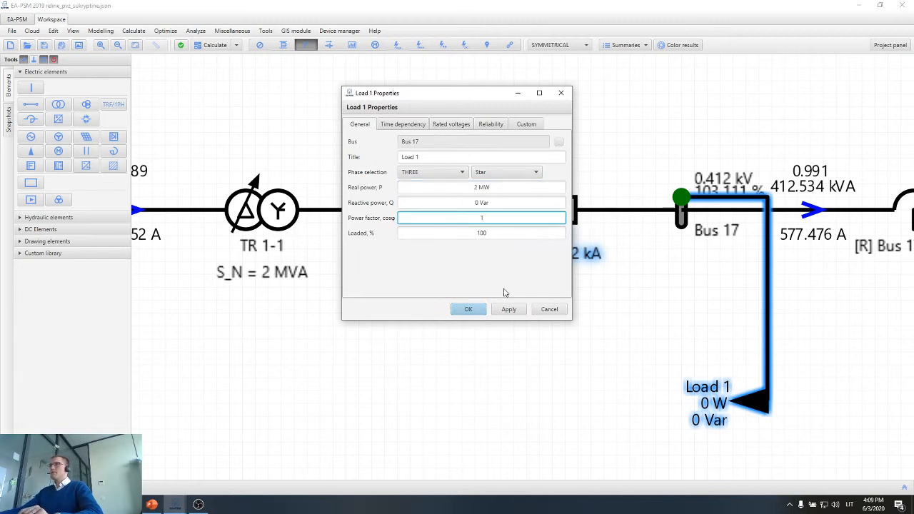
pyautogui.click(514, 310)
pyautogui.click(469, 309)
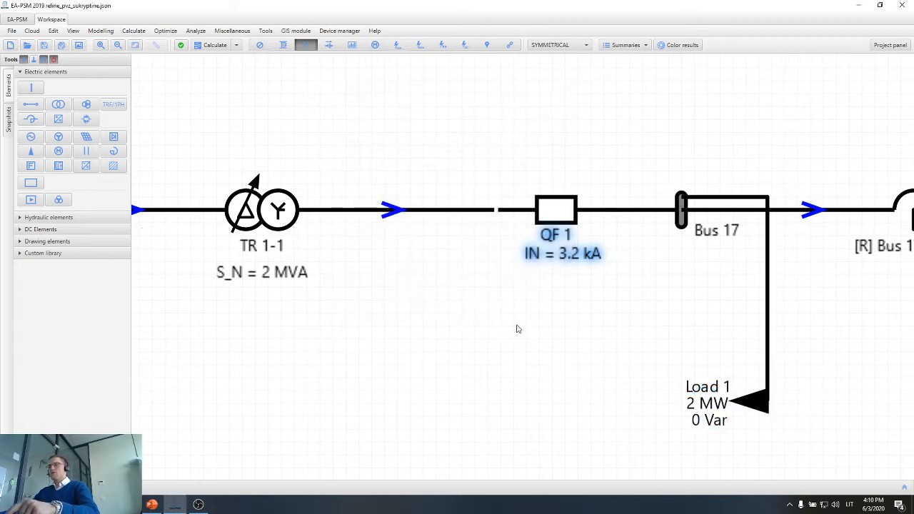
# Recalculate the power flow and check the current and loading of transformer TR 1-1 feeding Bus 17.
pyautogui.press('F5')
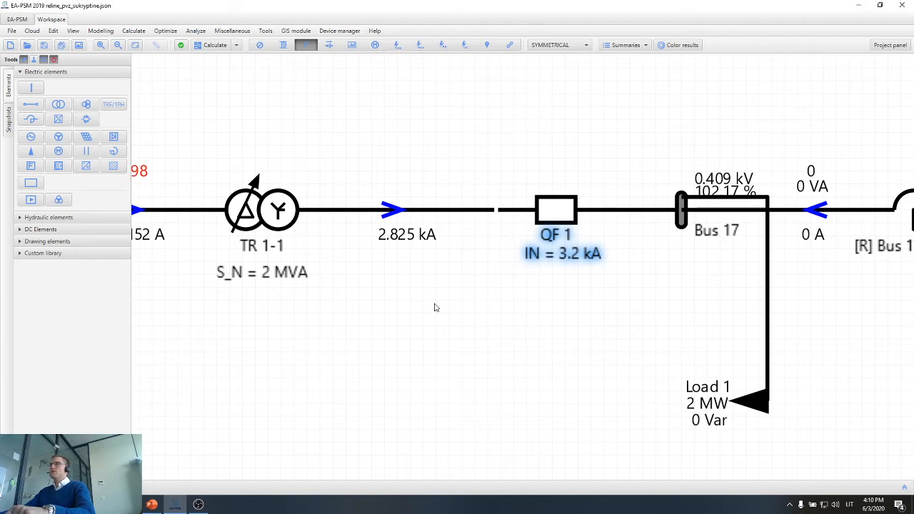
pyautogui.scroll(3, 400, 248)
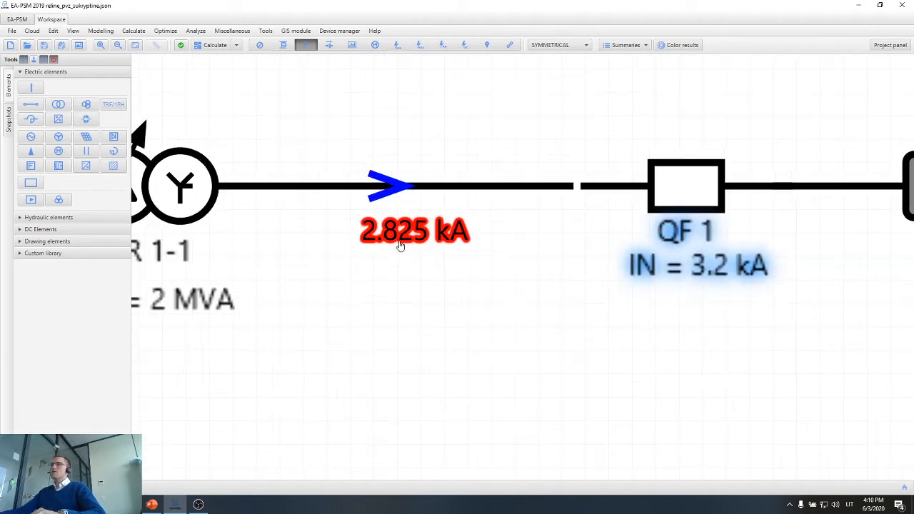
pyautogui.moveTo(400, 245)
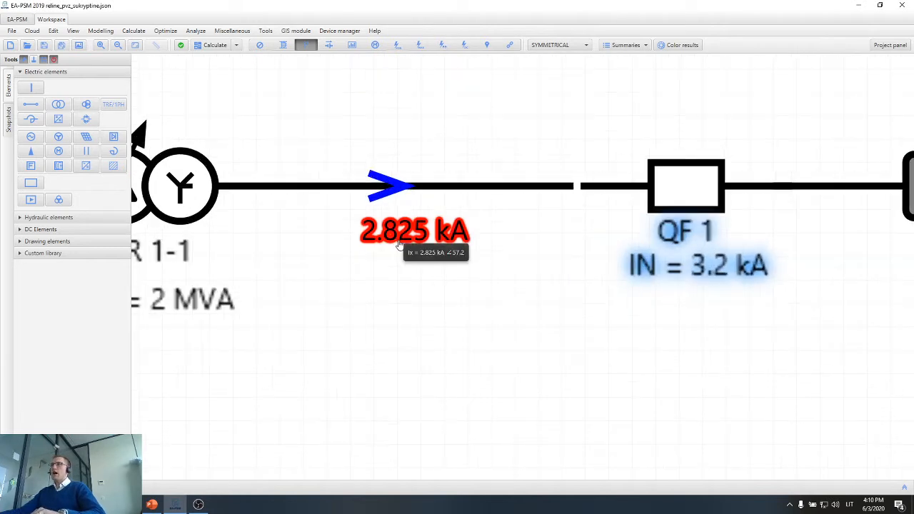
pyautogui.scroll(-5, 400, 245)
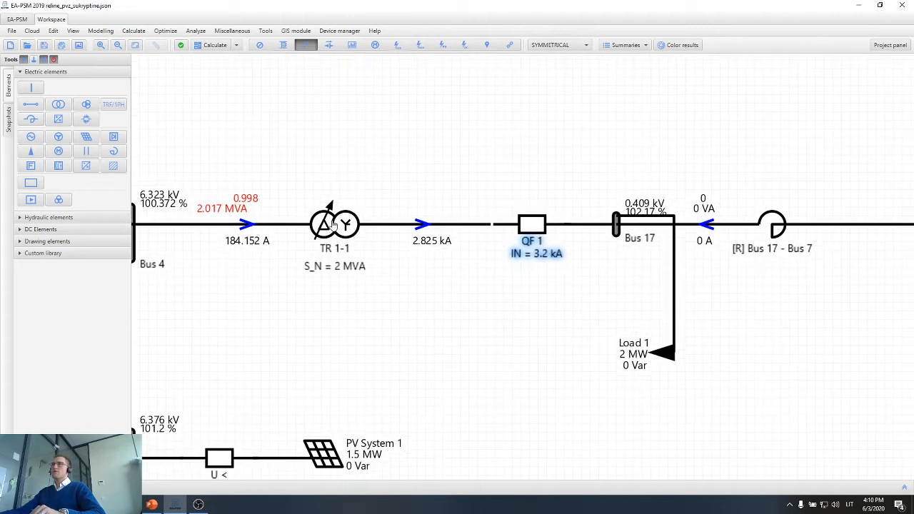
# Set the power factor of the 2 MW load on Bus 17 to 0.98.
pyautogui.doubleClick(667, 356)
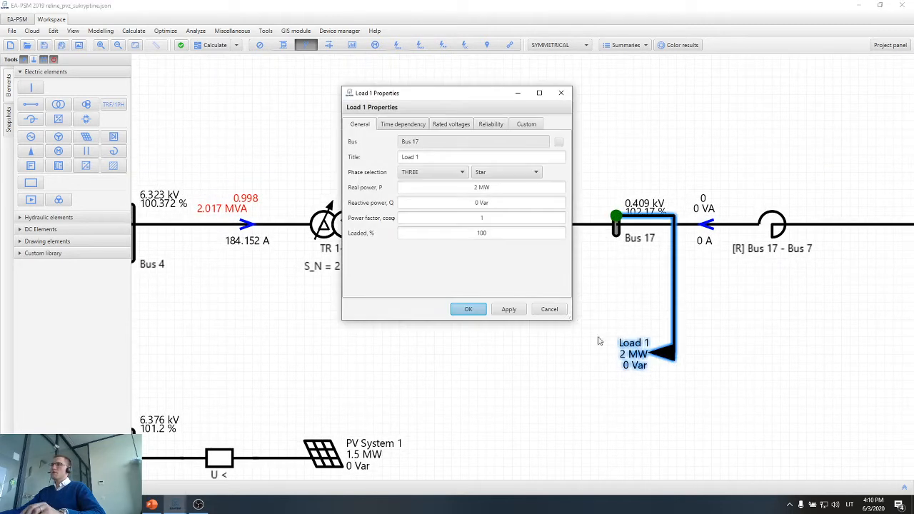
pyautogui.click(421, 217)
pyautogui.write('0')
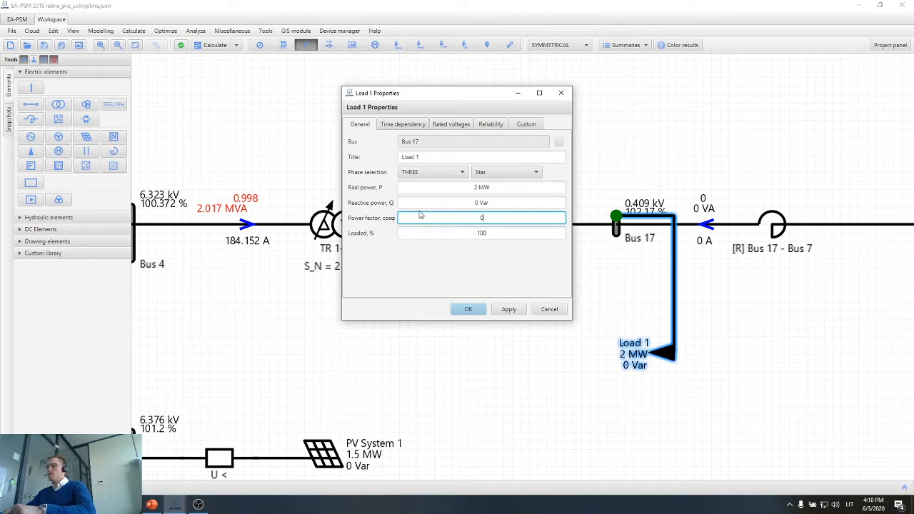
pyautogui.write('.998')
pyautogui.press('Return')
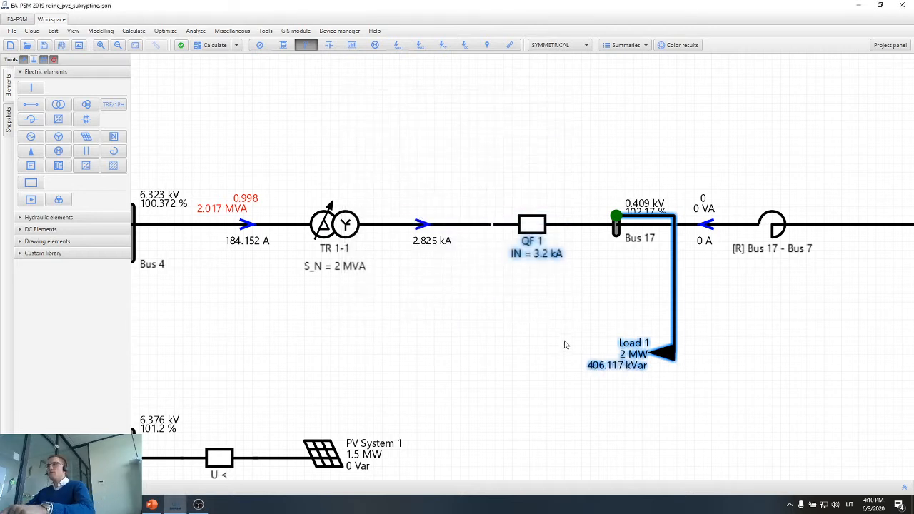
# Recalculate the power flow and compare the current on the low-voltage side of TR 1-1 with the rating of breaker QF 1.
pyautogui.scroll(2, 429, 243)
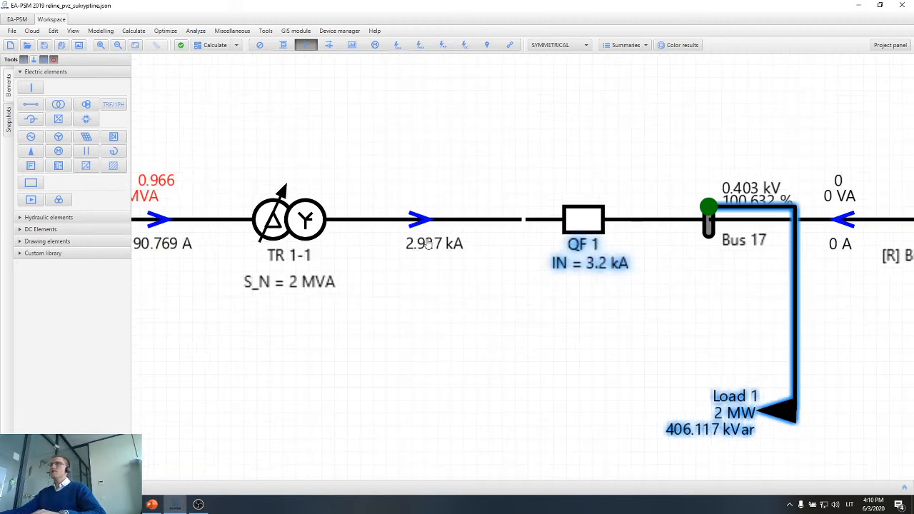
pyautogui.moveTo(422, 260)
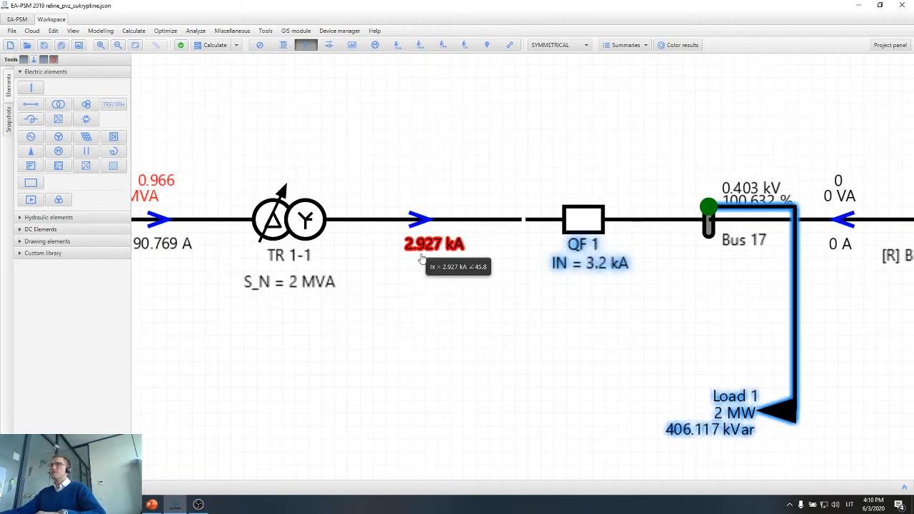
pyautogui.click(620, 325)
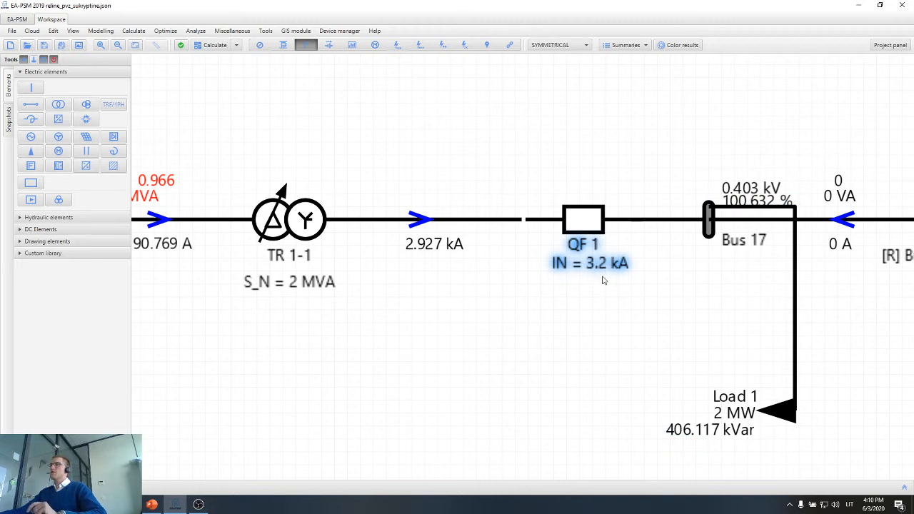
pyautogui.scroll(-2, 595, 298)
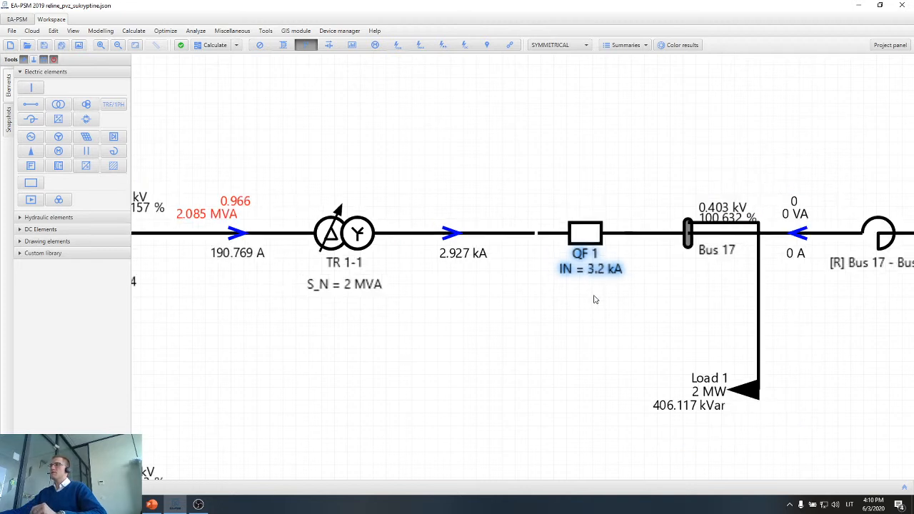
# Delete the load from Bus 17 and reconnect the five feeder lines running from Bus 7 to Buses 8, 9, 10, 11 and 12.
pyautogui.click(709, 362)
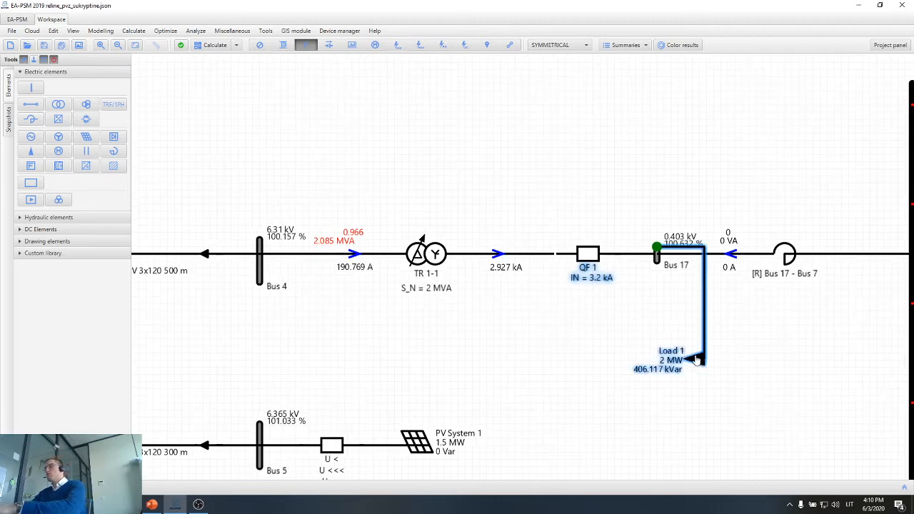
pyautogui.press('Delete')
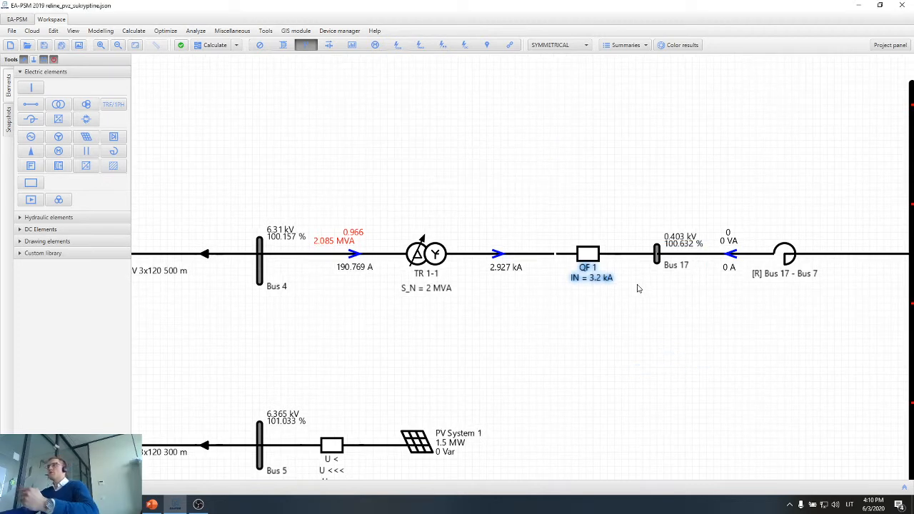
pyautogui.scroll(-4, 641, 287)
pyautogui.moveTo(554, 313); pyautogui.dragTo(420, 275)
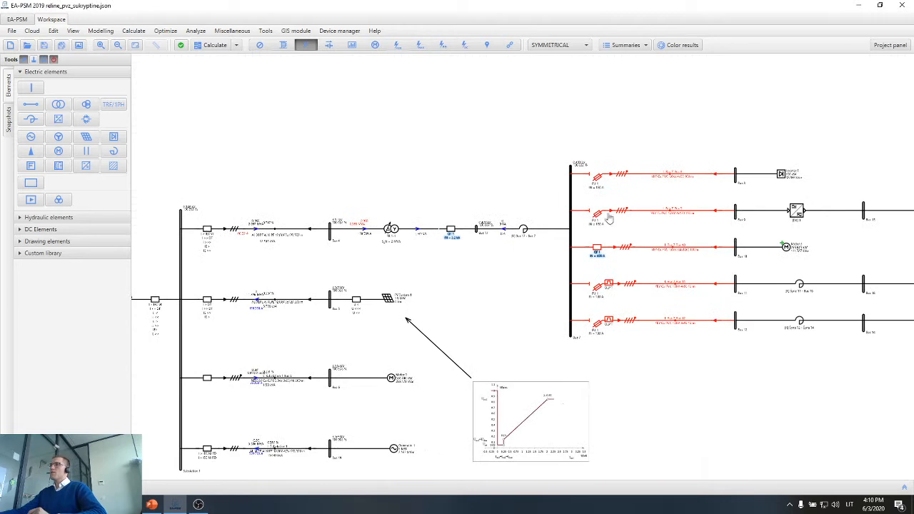
pyautogui.moveTo(682, 158); pyautogui.dragTo(648, 342)
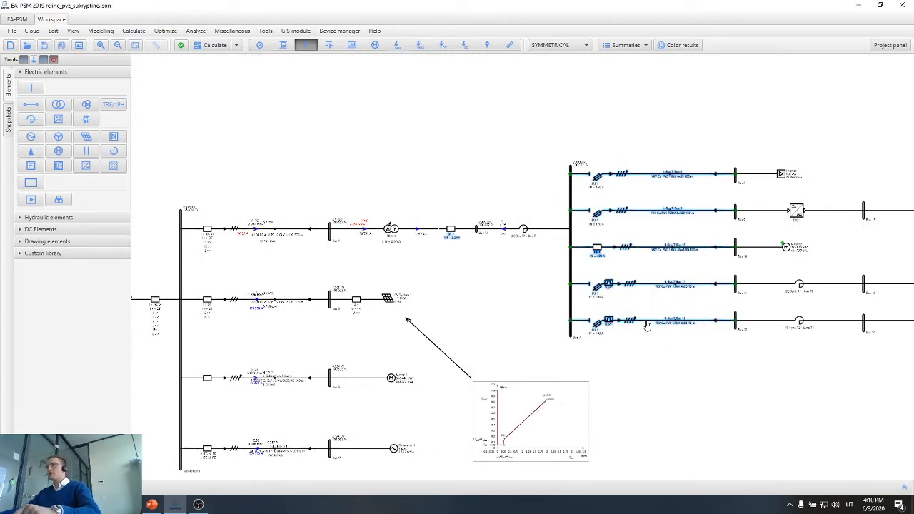
pyautogui.click(508, 316)
# Recalculate the power flow with the feeders reconnected and check the current flowing from TR 1-1 to Bus 17.
pyautogui.scroll(3, 459, 241)
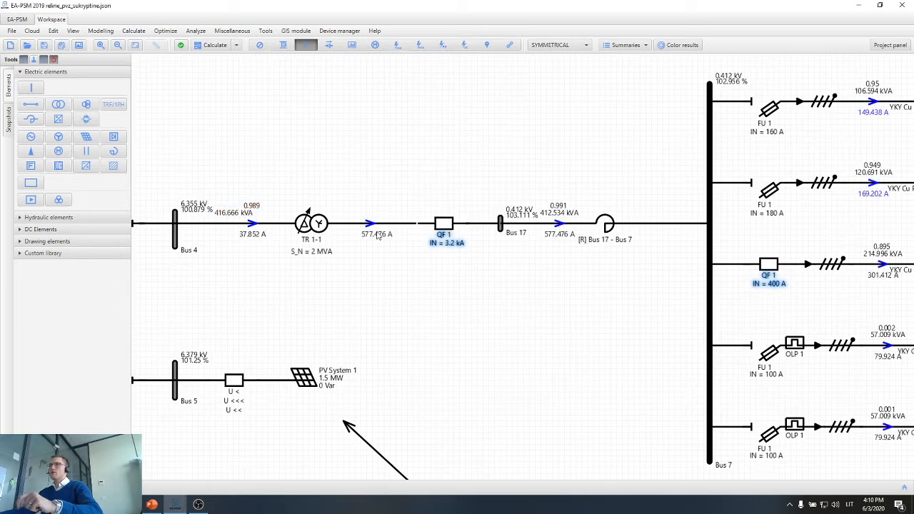
pyautogui.scroll(4, 386, 232)
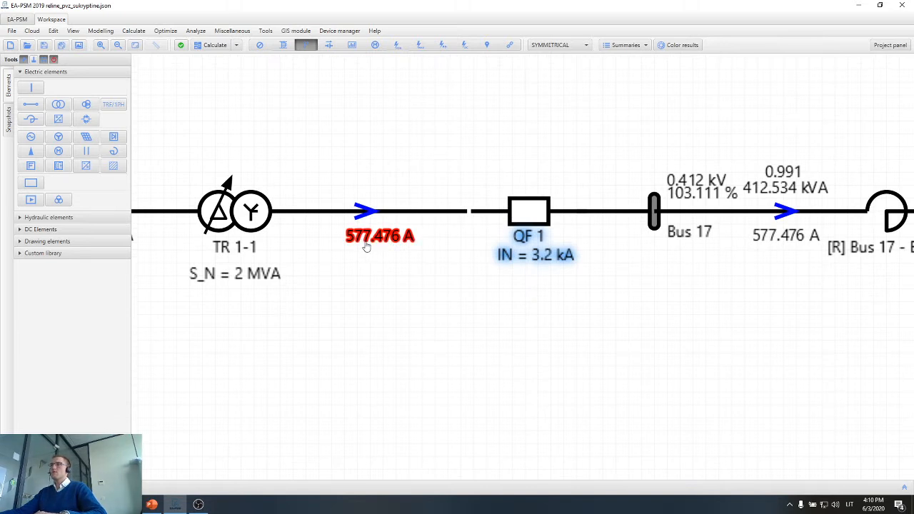
pyautogui.moveTo(366, 247)
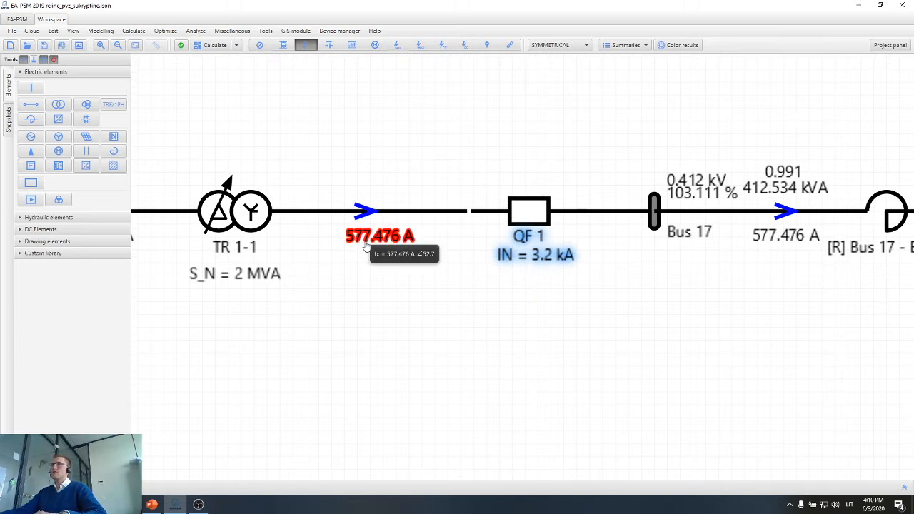
# Open the protection settings of breaker QF 1 between TR 1-1 and Bus 17 and examine its I1 setting.
pyautogui.doubleClick(520, 215)
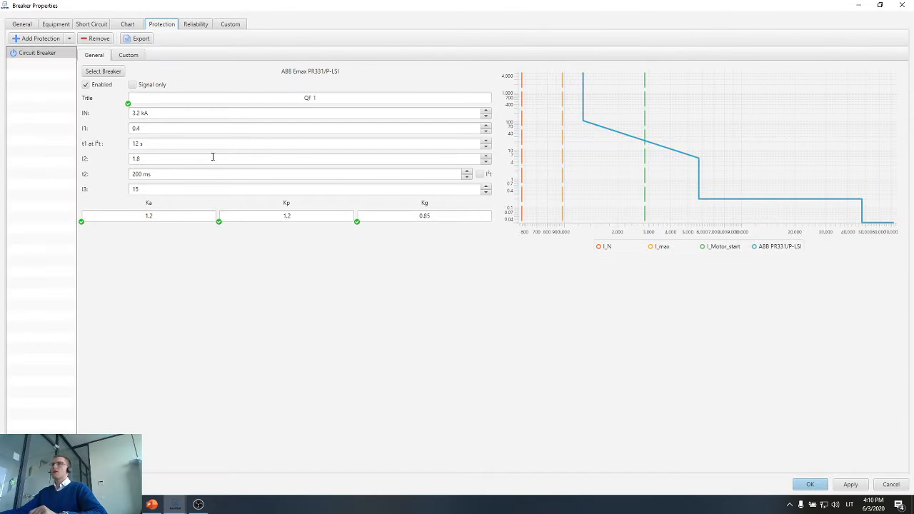
pyautogui.click(137, 128)
pyautogui.doubleClick(141, 128)
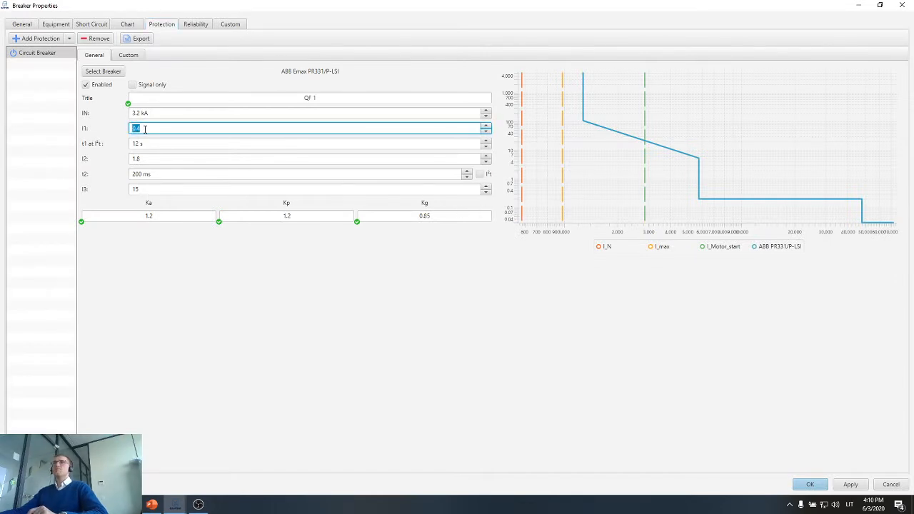
pyautogui.click(145, 129)
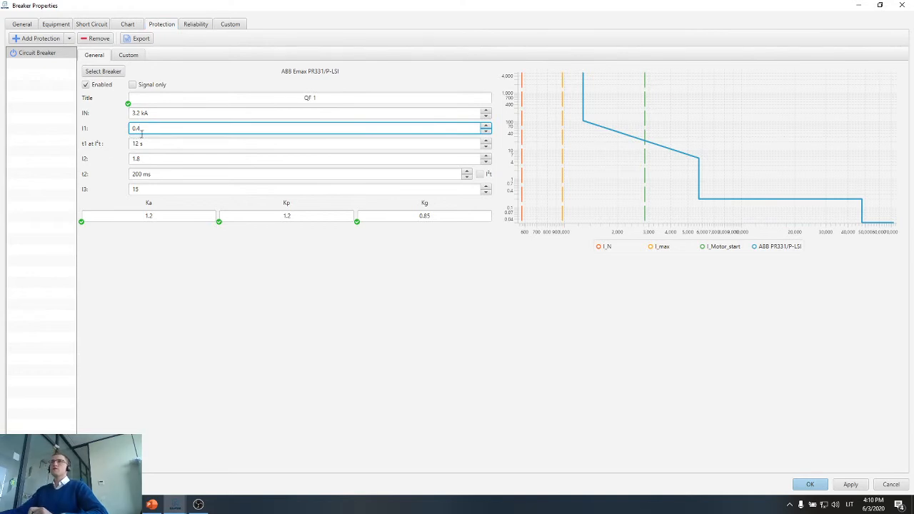
# Switch to Calculator, compute the breaker's I1 pickup current as 0.4 × 3200, and close Calculator.
pyautogui.press('super')
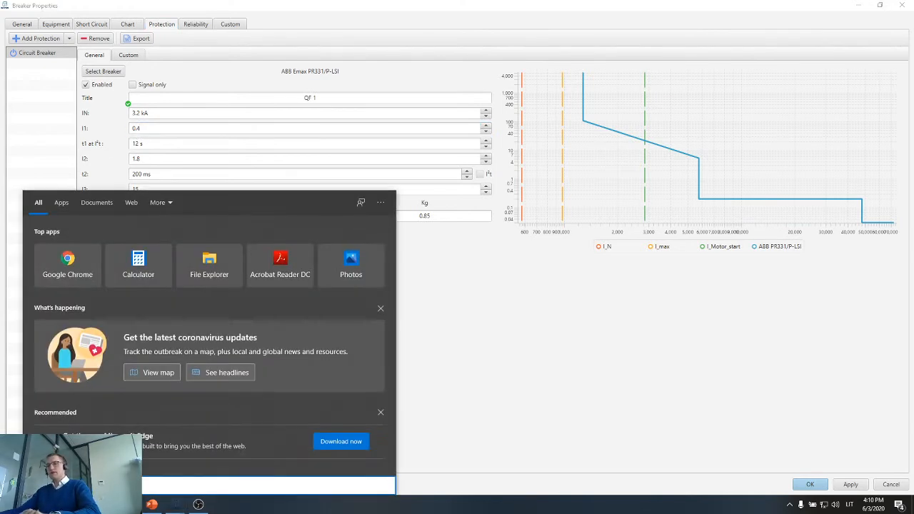
pyautogui.write('ca')
pyautogui.press('Return')
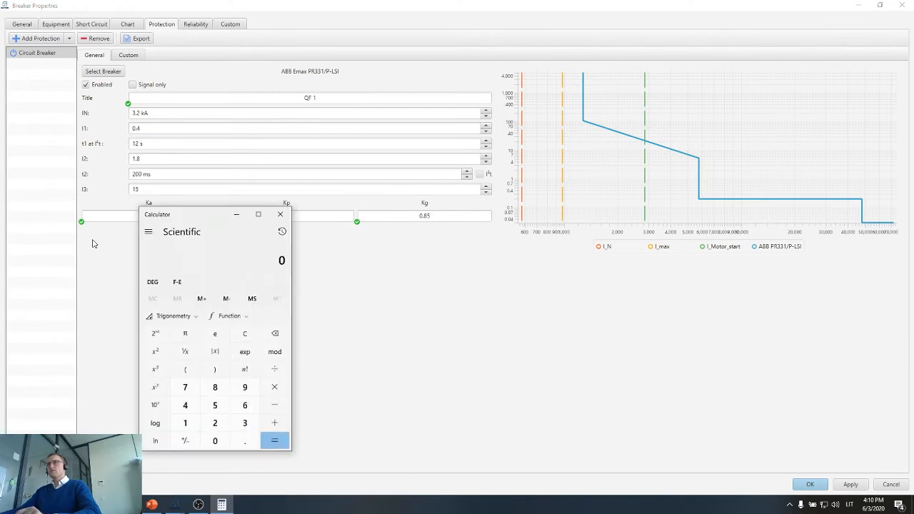
pyautogui.write('4')
pyautogui.press('BackSpace')
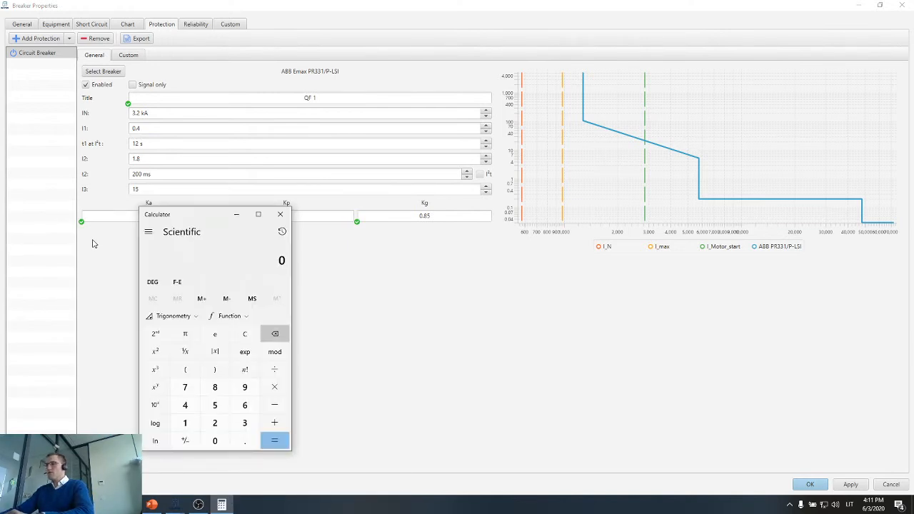
pyautogui.write('0.4 × ')
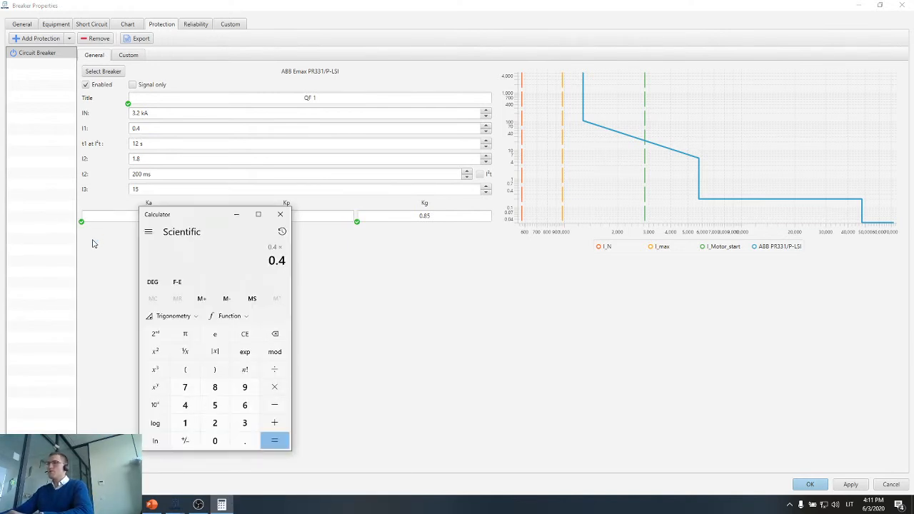
pyautogui.write('3200')
pyautogui.press('Return')
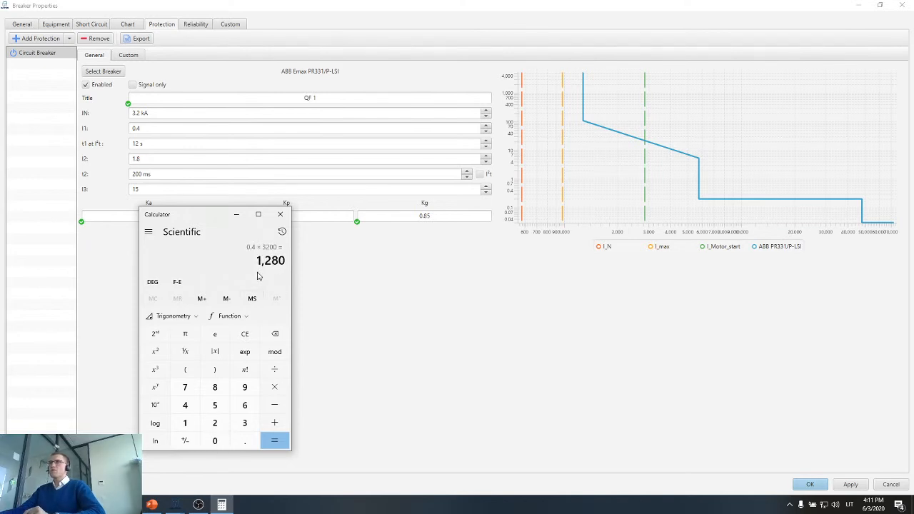
pyautogui.click(280, 214)
# Review the t1, I2 and IN settings of breaker QF 1 and close its properties without changing them.
pyautogui.click(165, 144)
pyautogui.click(154, 159)
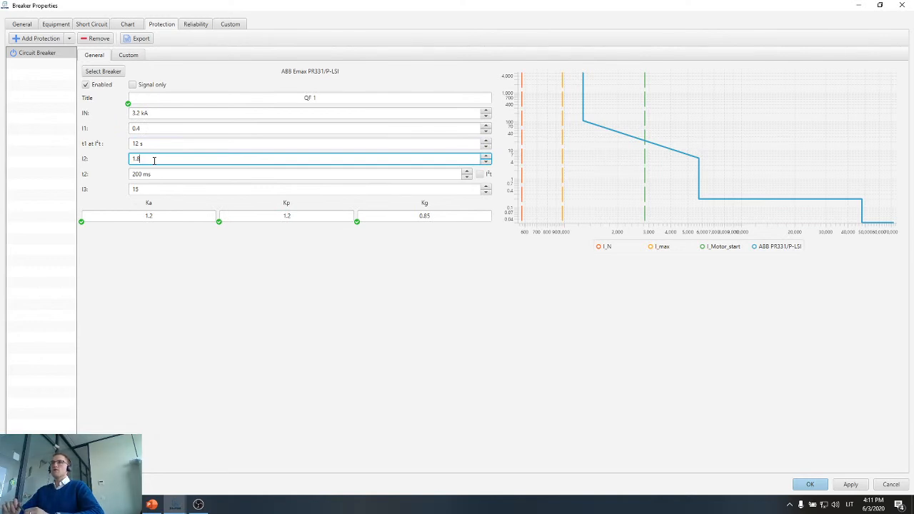
pyautogui.click(172, 113)
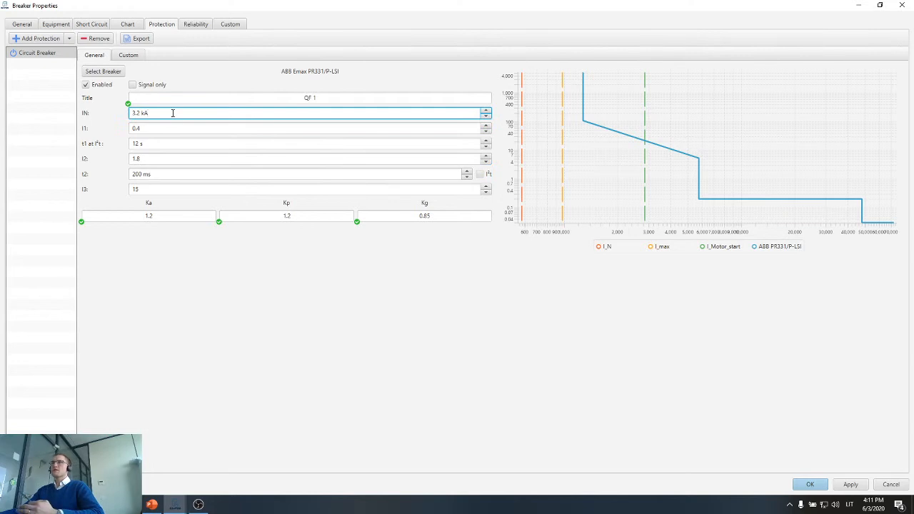
pyautogui.click(901, 5)
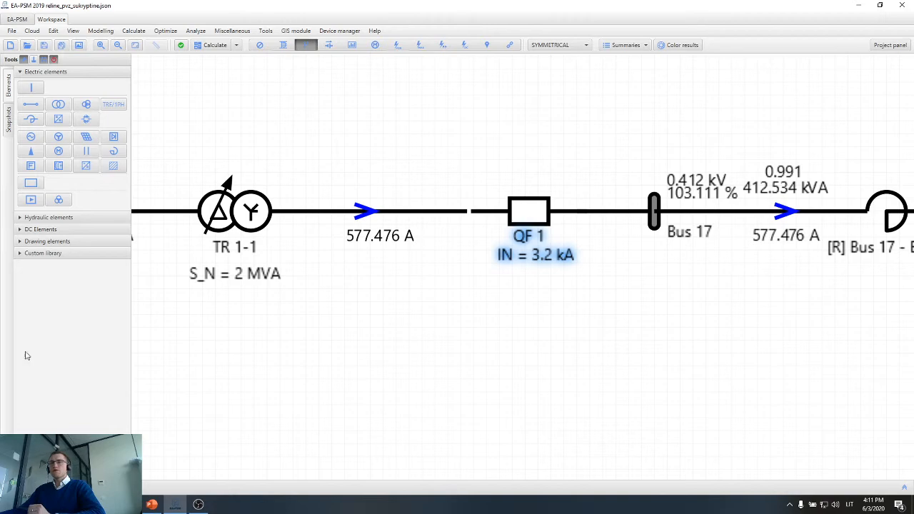
# Examine QF 1's main protection chart, comparing the Bus 7 and Bus 17 breaker curves and their tolerance bands, and close the properties.
pyautogui.doubleClick(531, 212)
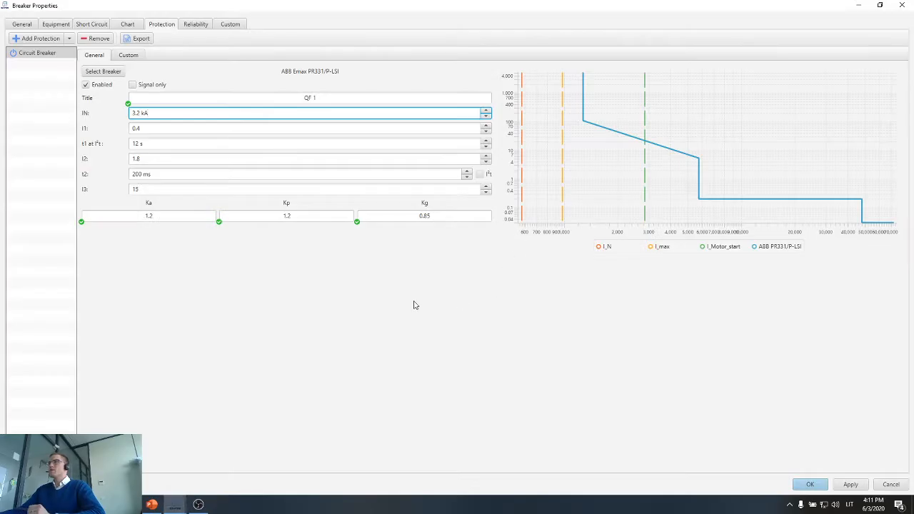
pyautogui.click(128, 24)
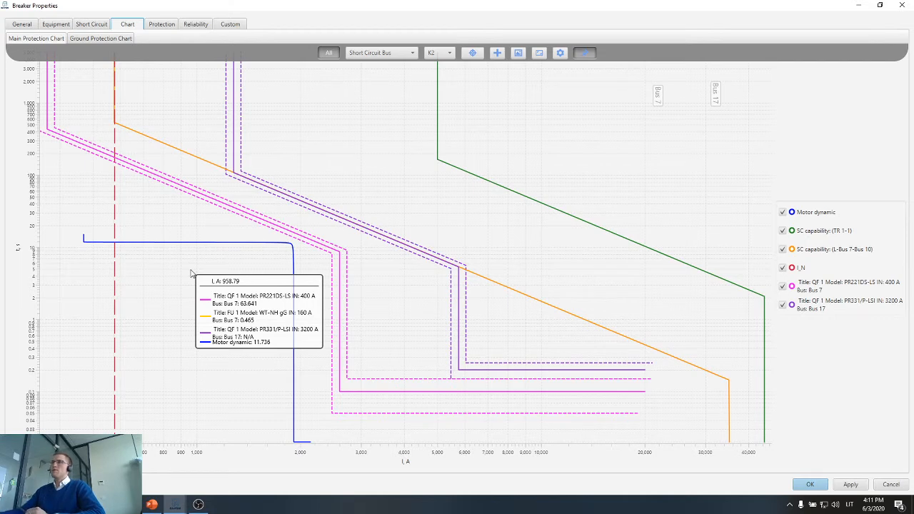
pyautogui.scroll(-1, 357, 303)
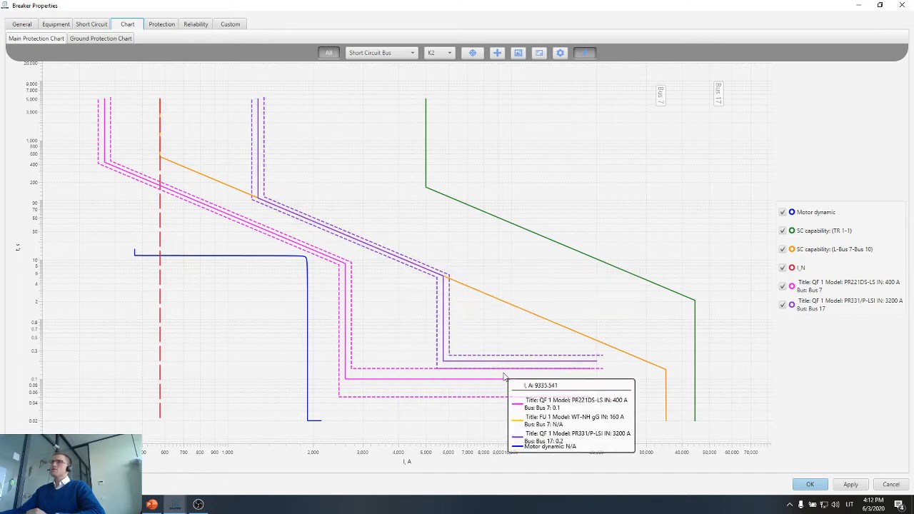
pyautogui.scroll(1, 509, 377)
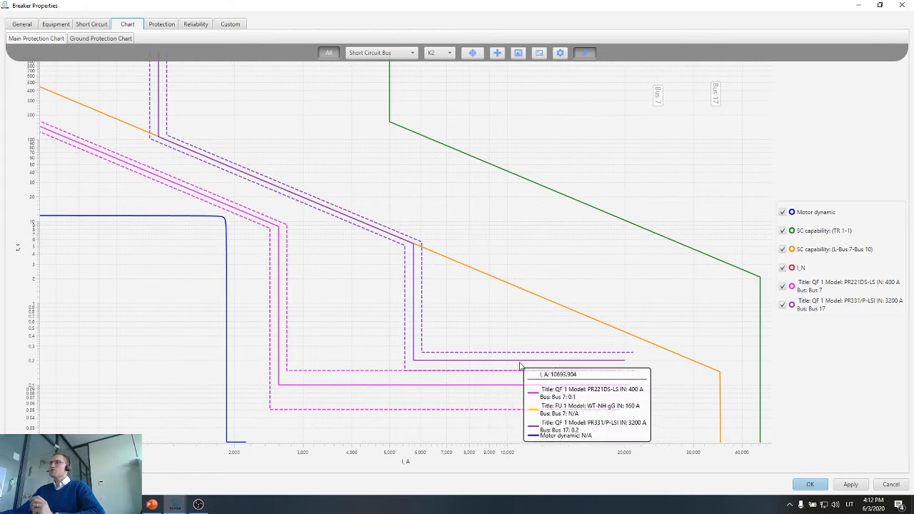
pyautogui.scroll(2, 492, 364)
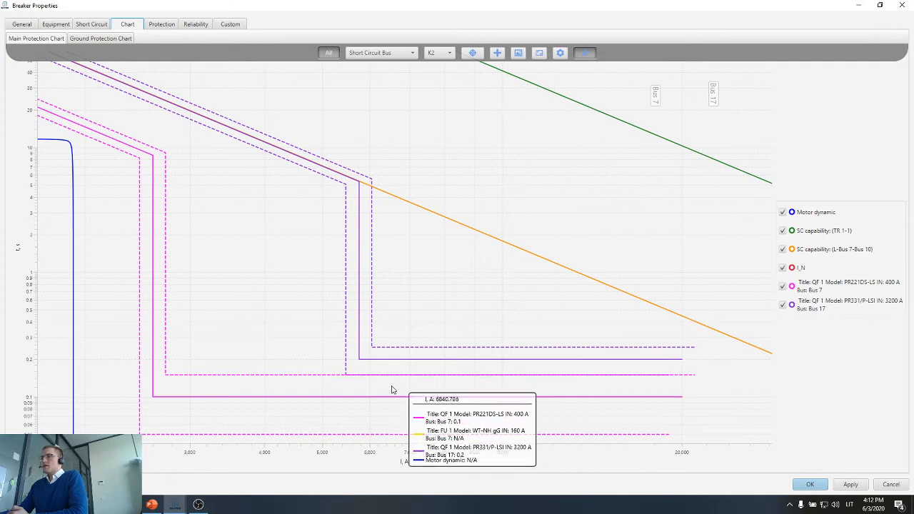
pyautogui.scroll(3, 391, 389)
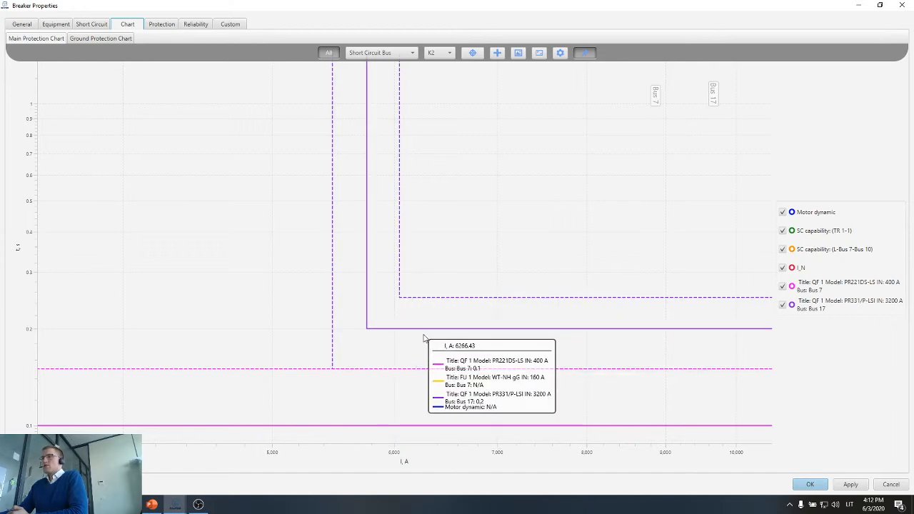
pyautogui.scroll(-5, 424, 340)
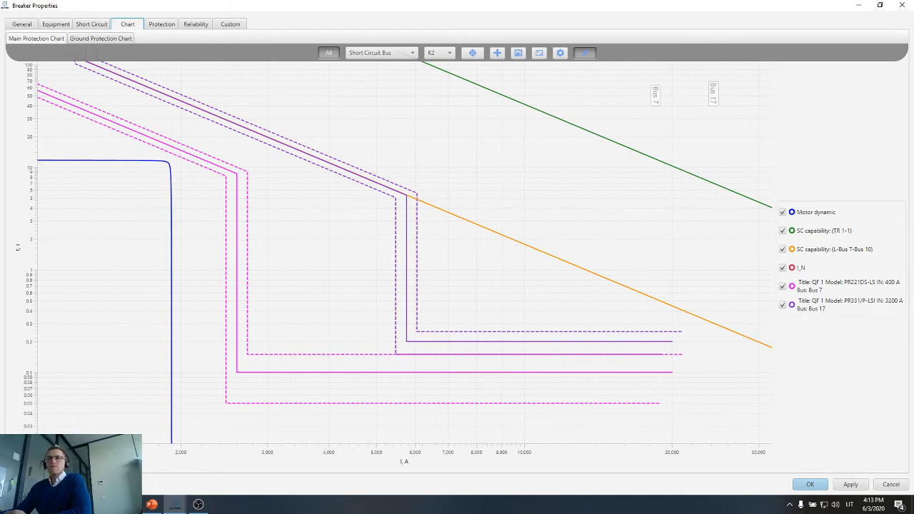
pyautogui.moveTo(145, 361)
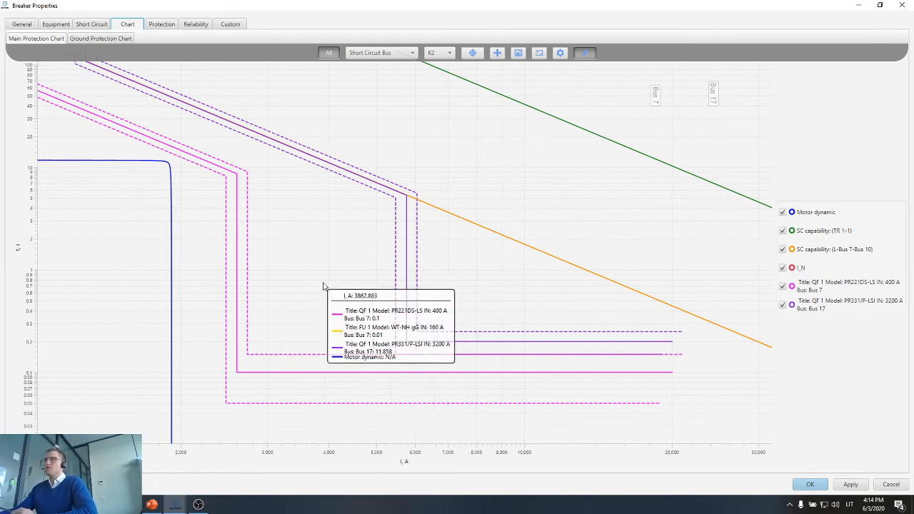
pyautogui.scroll(-4, 324, 286)
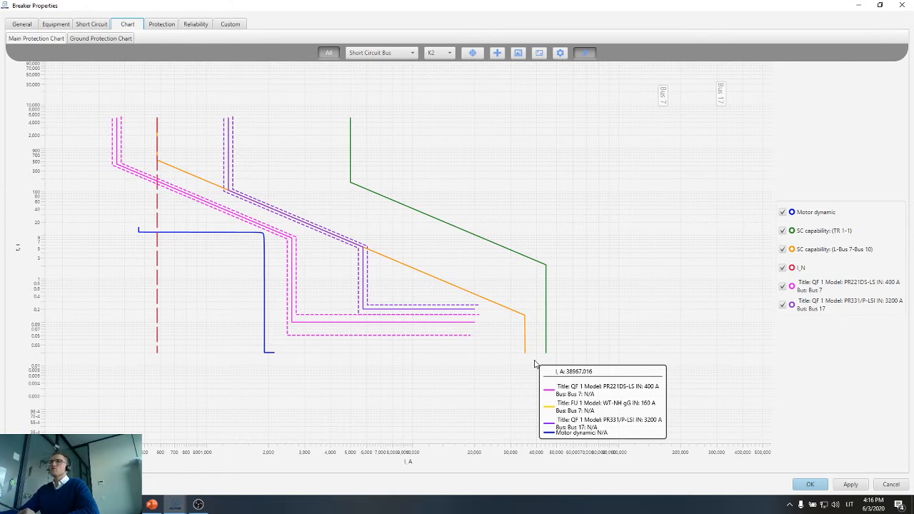
pyautogui.click(811, 484)
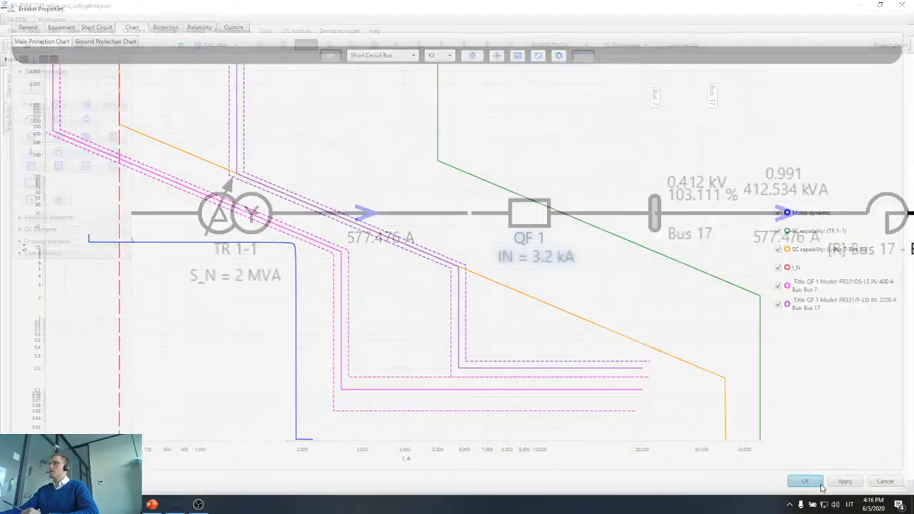
# Open the properties of the Substation 1 breaker feeding Bus 4, examine its set and recommended ratings, and close them without changes.
pyautogui.scroll(-4, 612, 435)
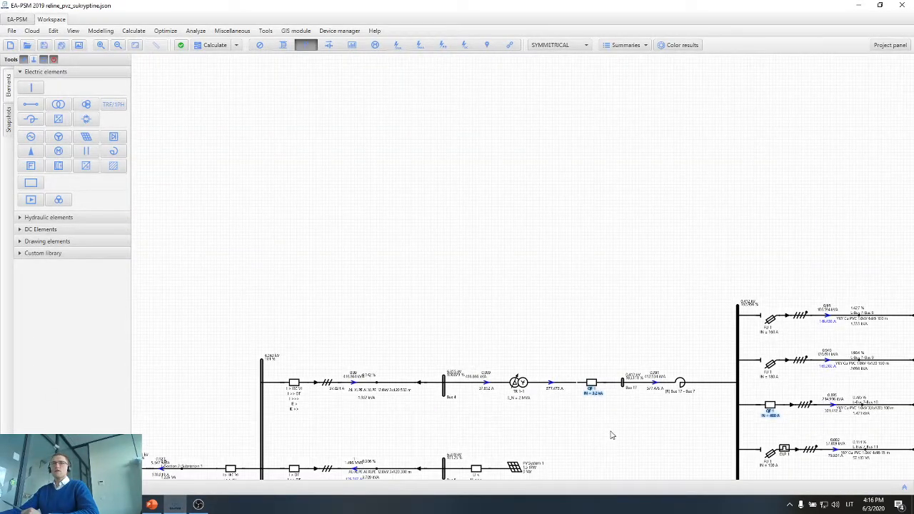
pyautogui.moveTo(612, 435); pyautogui.dragTo(560, 261)
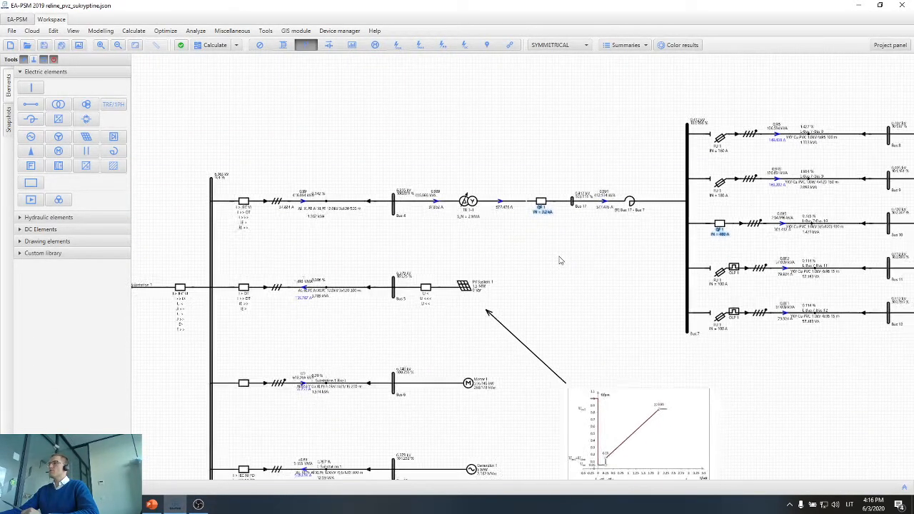
pyautogui.scroll(-1, 554, 279)
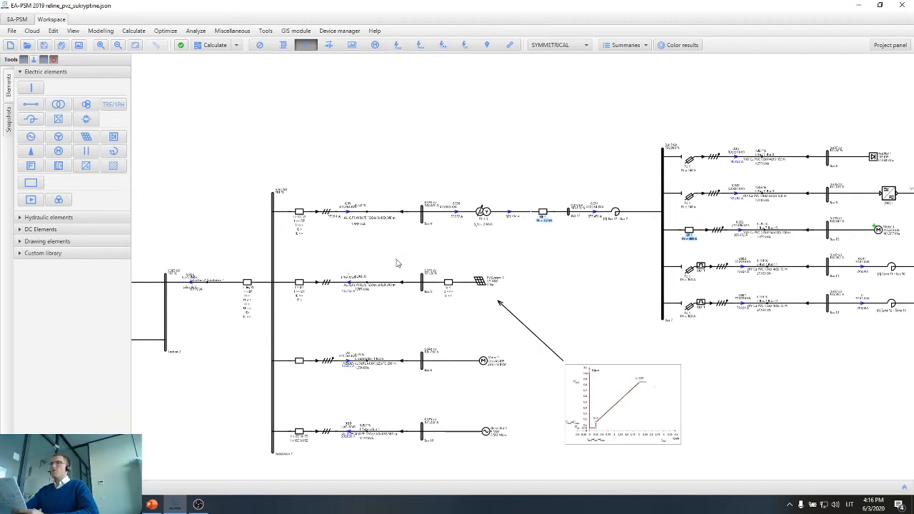
pyautogui.hscroll(-3, 389, 261)
pyautogui.scroll(3, 453, 249)
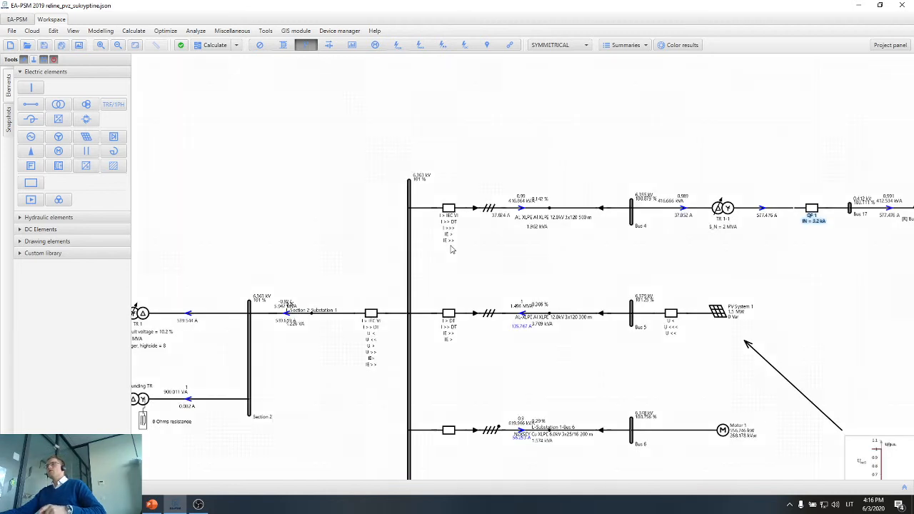
pyautogui.moveTo(473, 257); pyautogui.dragTo(489, 261)
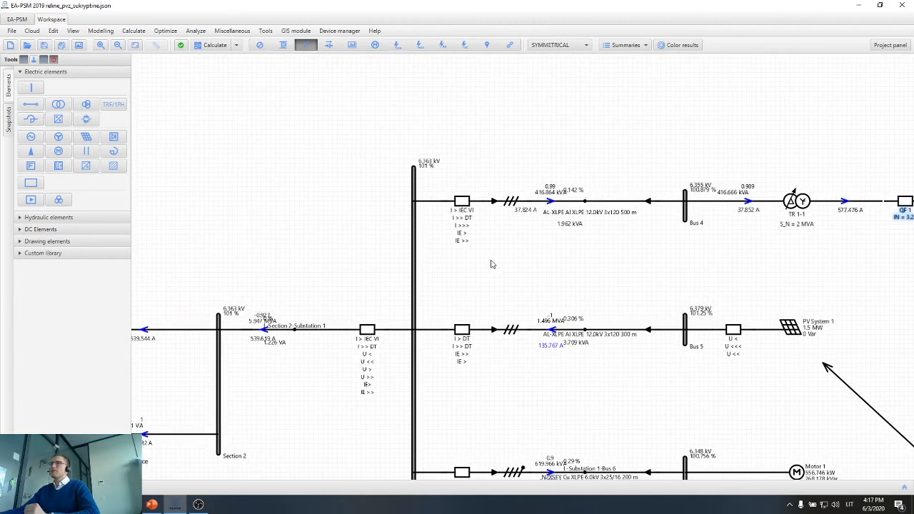
pyautogui.doubleClick(462, 207)
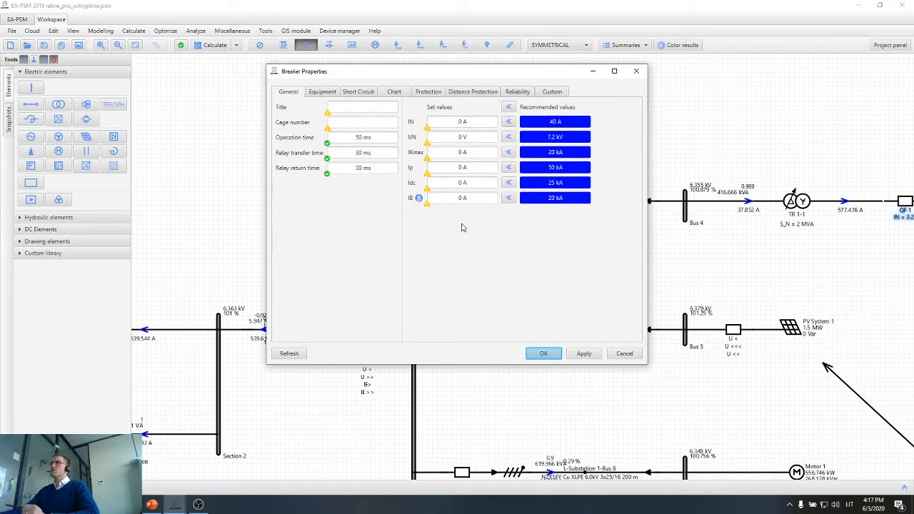
pyautogui.moveTo(523, 80); pyautogui.dragTo(243, 85)
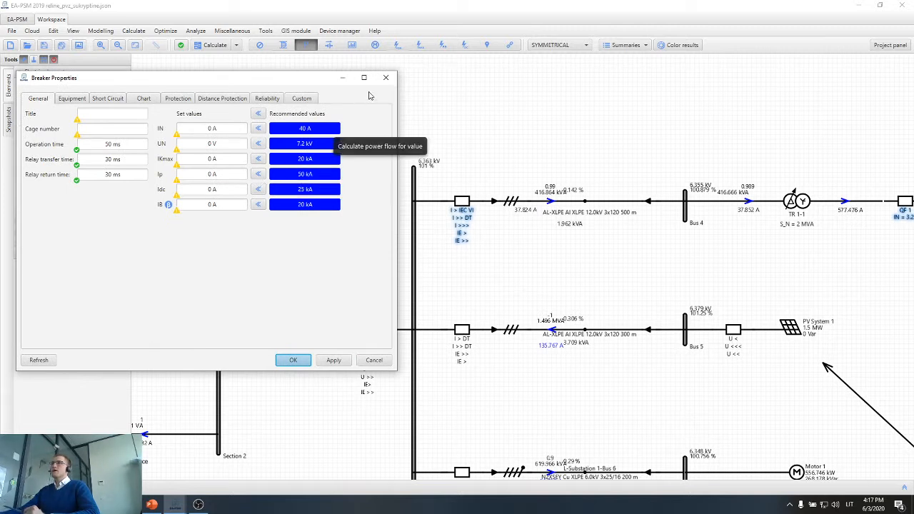
pyautogui.click(386, 77)
# Apply all recommended ratings to the Motor 1 feeder breaker: IN 63 A, UN 7.2 kV, IKmax 20 kA, Ip 50 kA, Idc 25 kA, IB 20 kA.
pyautogui.moveTo(583, 287); pyautogui.dragTo(380, 254)
pyautogui.moveTo(681, 269); pyautogui.dragTo(480, 252)
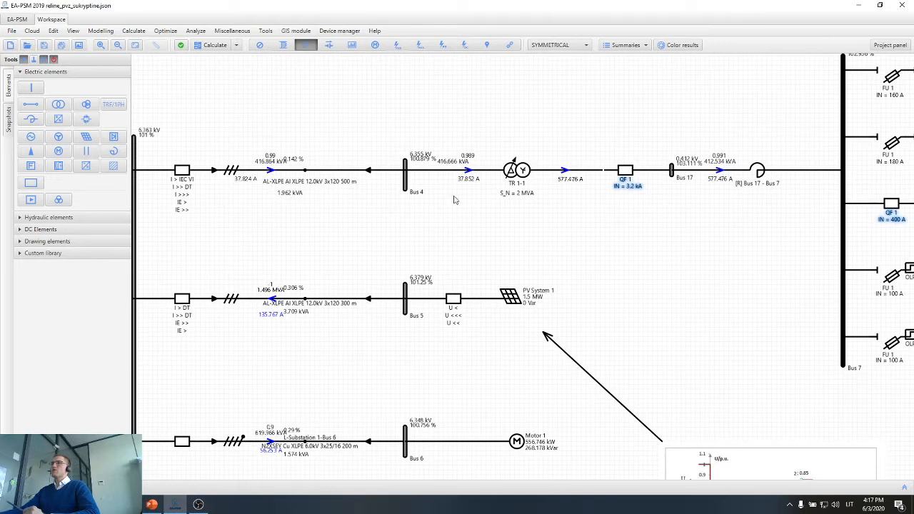
pyautogui.scroll(3, 214, 230)
pyautogui.moveTo(357, 134); pyautogui.dragTo(246, 299)
pyautogui.scroll(-3, 326, 269)
pyautogui.moveTo(350, 380); pyautogui.dragTo(377, 263)
pyautogui.scroll(2, 398, 330)
pyautogui.scroll(1, 413, 340)
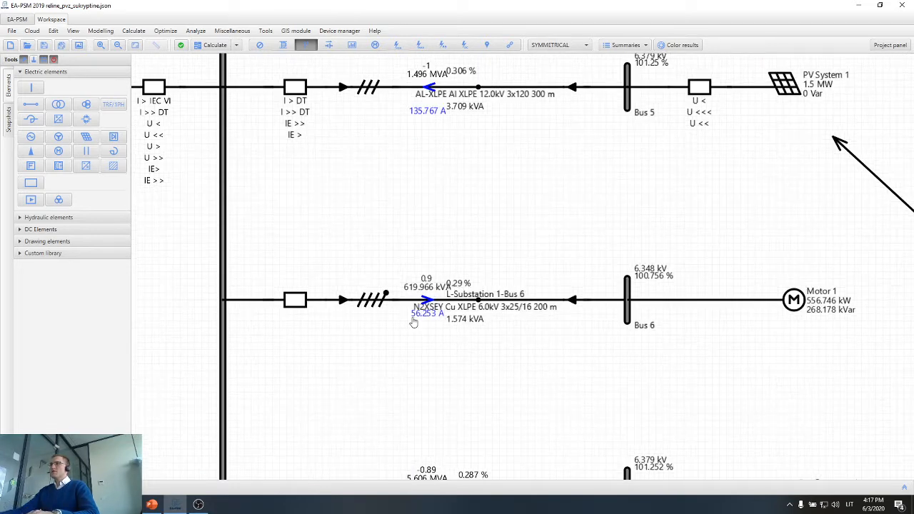
pyautogui.moveTo(414, 322); pyautogui.dragTo(414, 333)
pyautogui.doubleClick(295, 306)
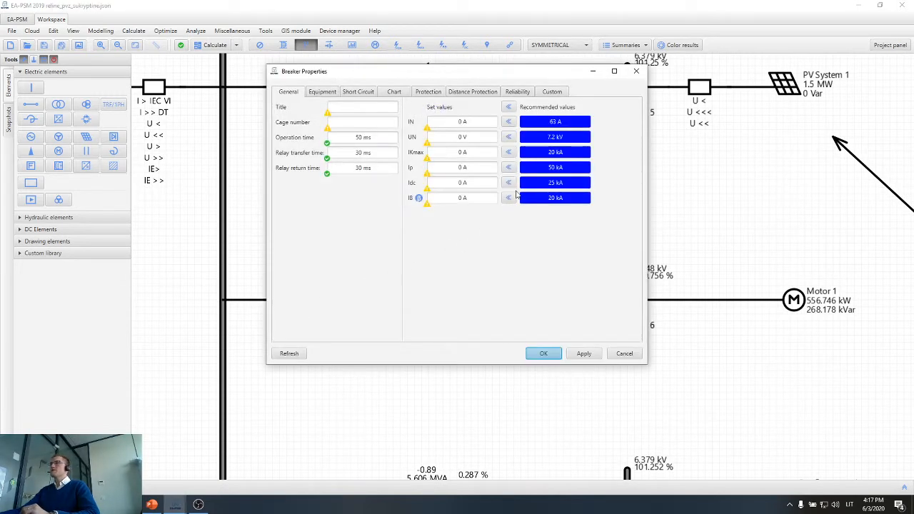
pyautogui.click(508, 107)
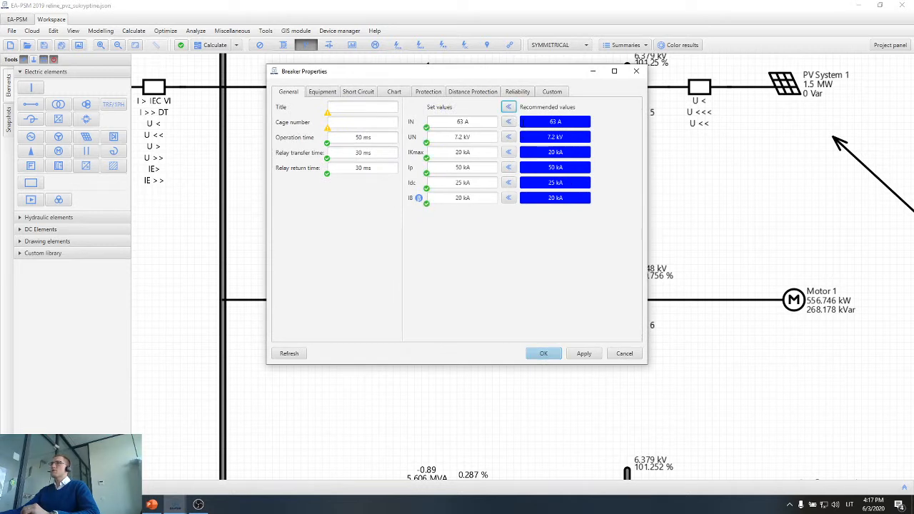
# Compare the breaker's IN rating with the load current of the Substation 1-Bus 6 line, and examine its UN rating.
pyautogui.doubleClick(481, 122)
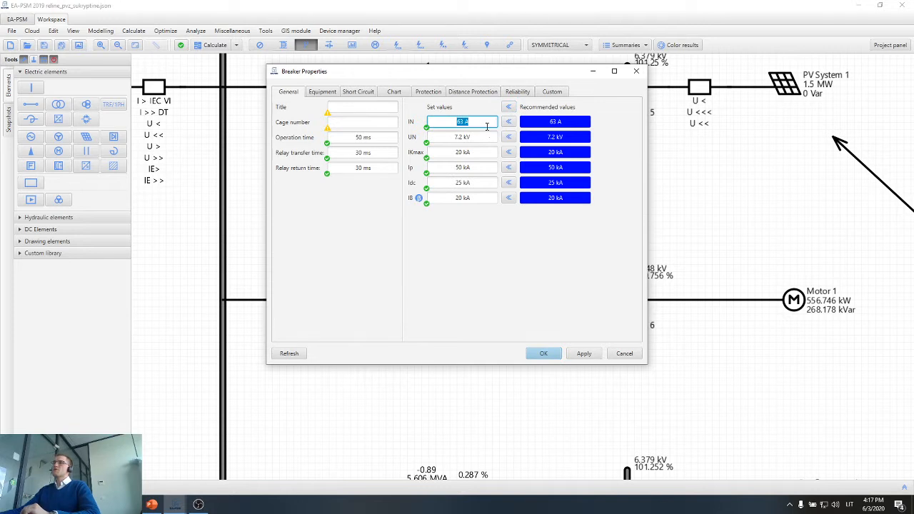
pyautogui.moveTo(497, 76); pyautogui.dragTo(714, 114)
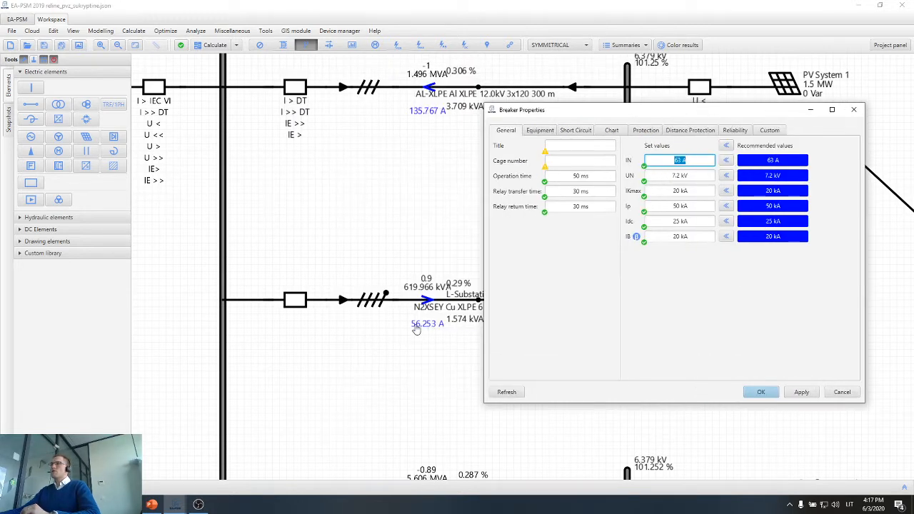
pyautogui.press('Escape')
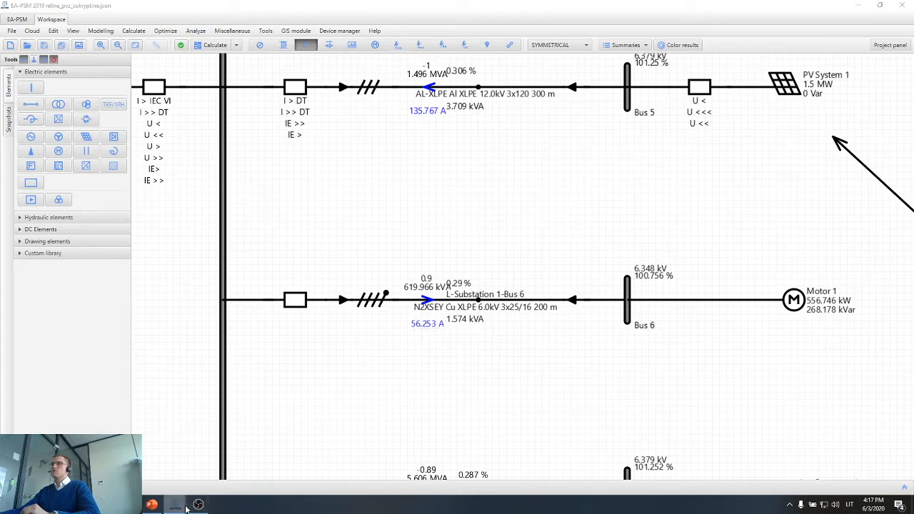
pyautogui.moveTo(186, 508)
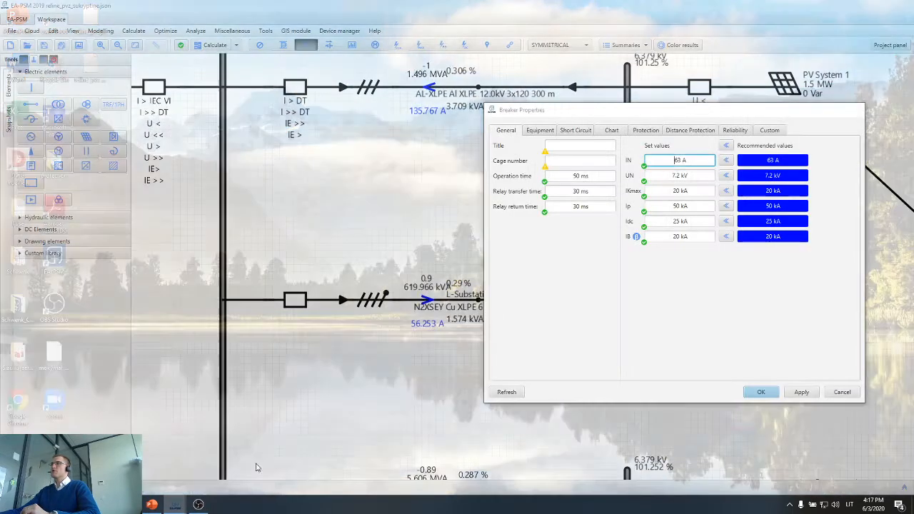
pyautogui.click(226, 472)
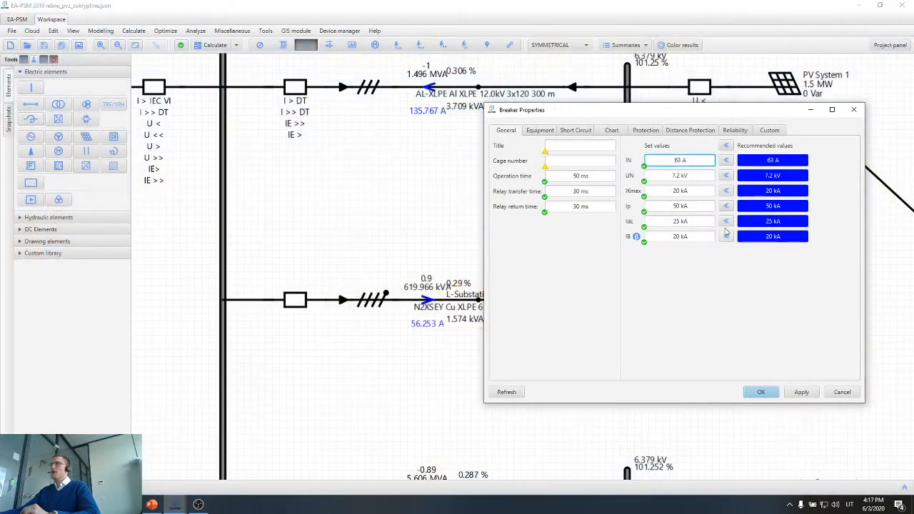
pyautogui.doubleClick(693, 158)
pyautogui.doubleClick(689, 176)
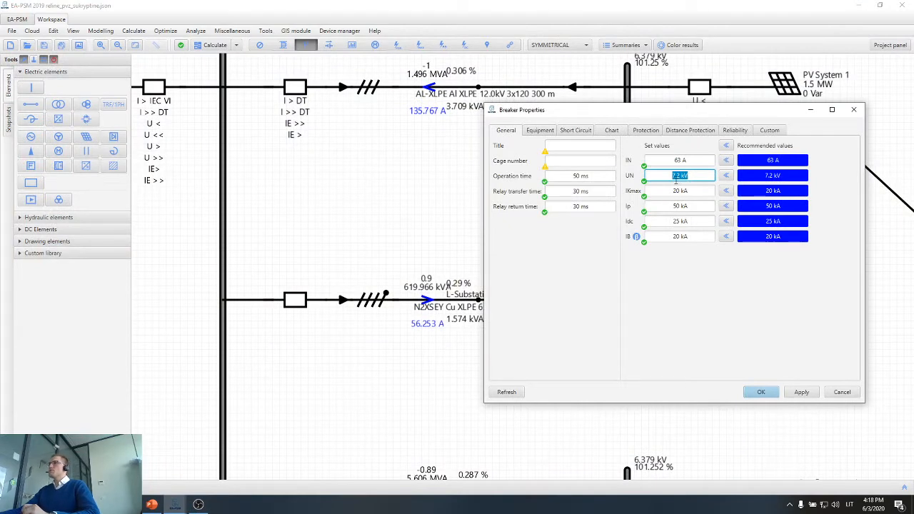
pyautogui.click(691, 176)
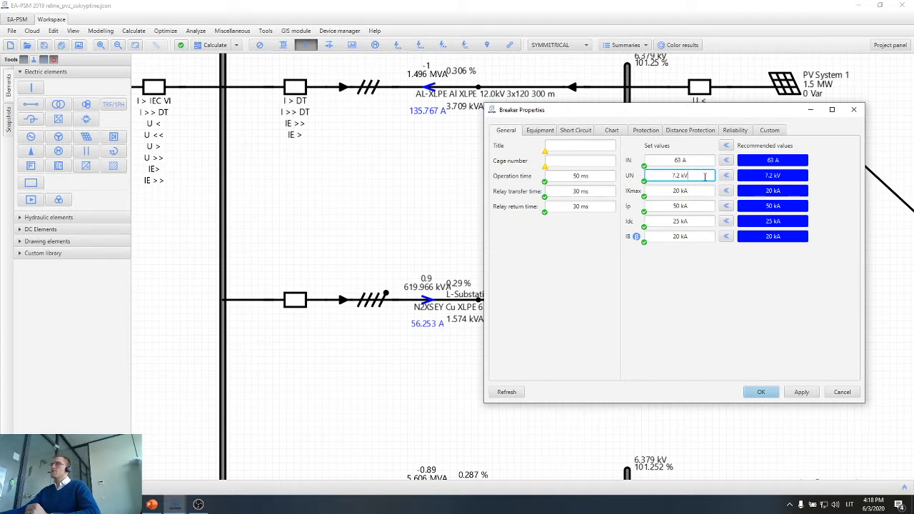
pyautogui.tripleClick(705, 177)
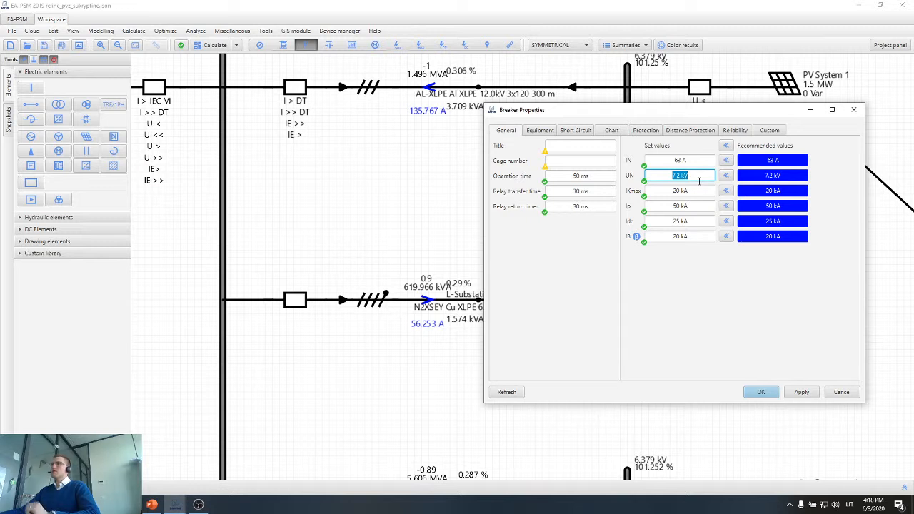
# Examine the Grounding TR and its neutral resistance in the diagram, and return to the Motor 1 feeder breaker's properties.
pyautogui.scroll(-2, 378, 212)
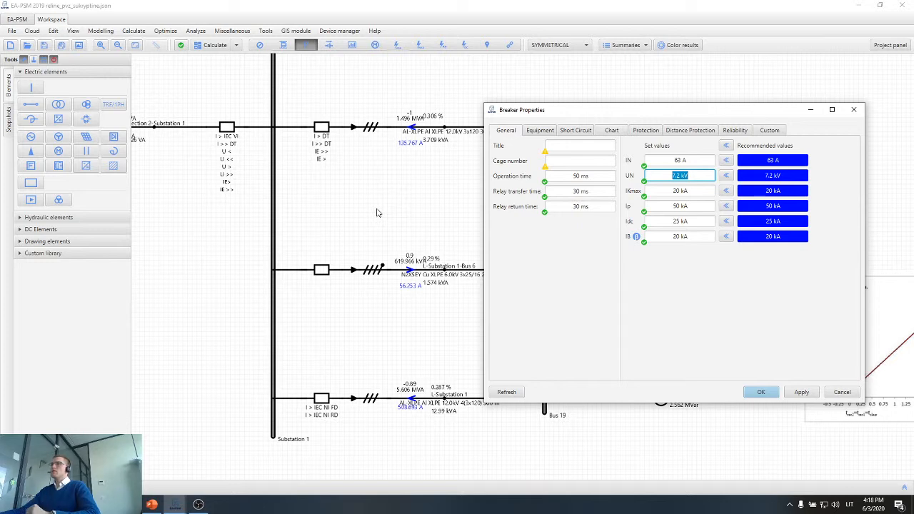
pyautogui.scroll(-3, 378, 212)
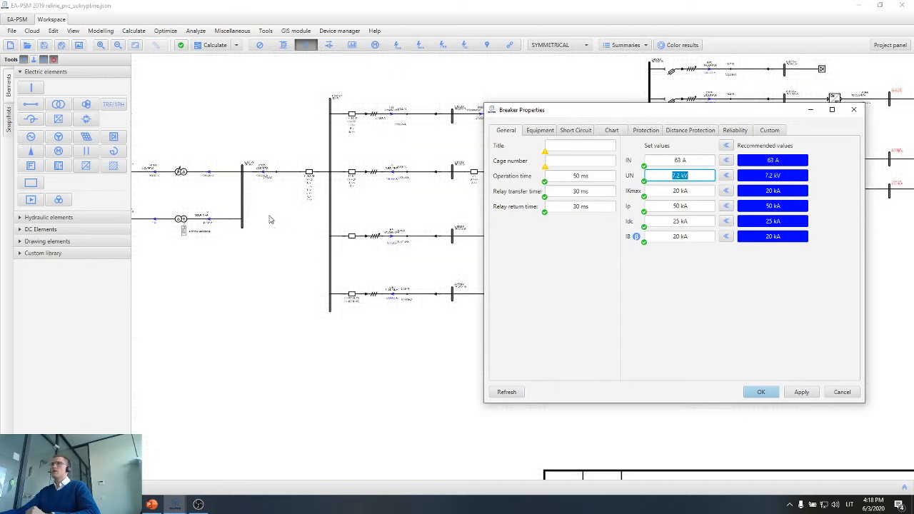
pyautogui.scroll(5, 251, 223)
pyautogui.scroll(3, 252, 223)
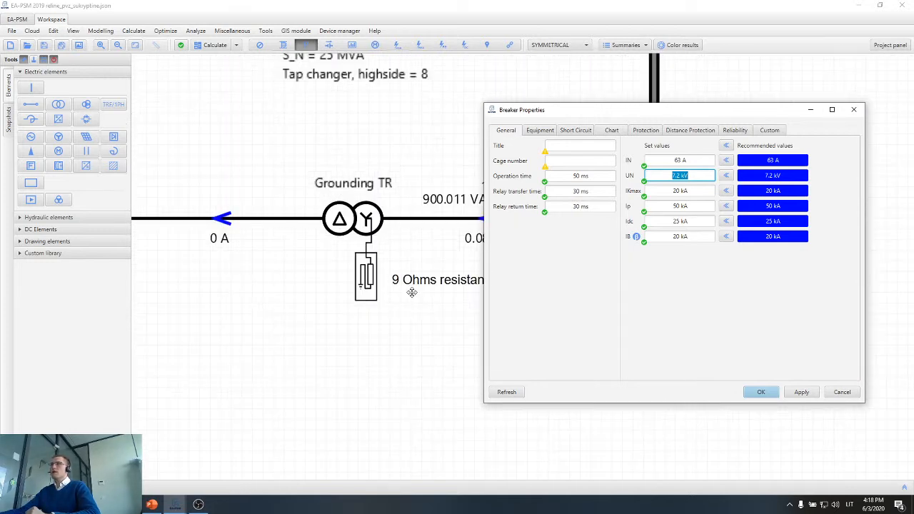
pyautogui.scroll(-8, 401, 283)
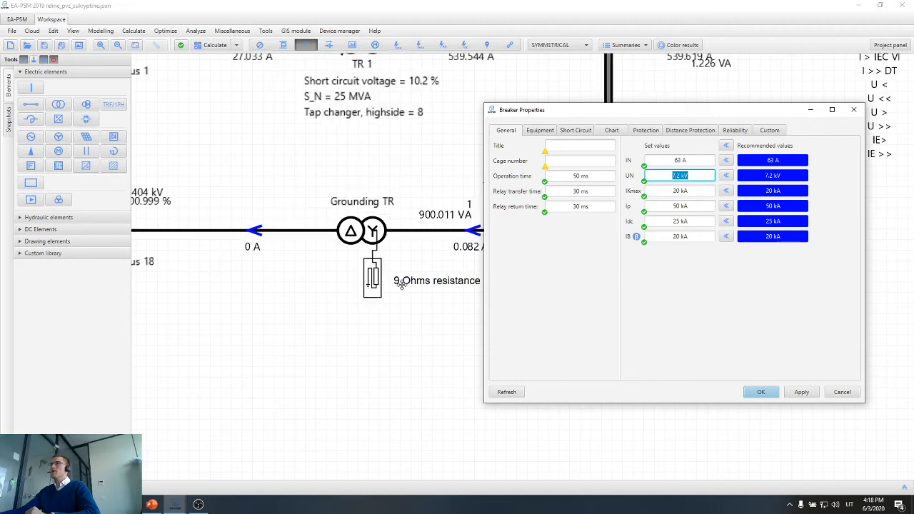
pyautogui.moveTo(437, 294); pyautogui.dragTo(410, 294)
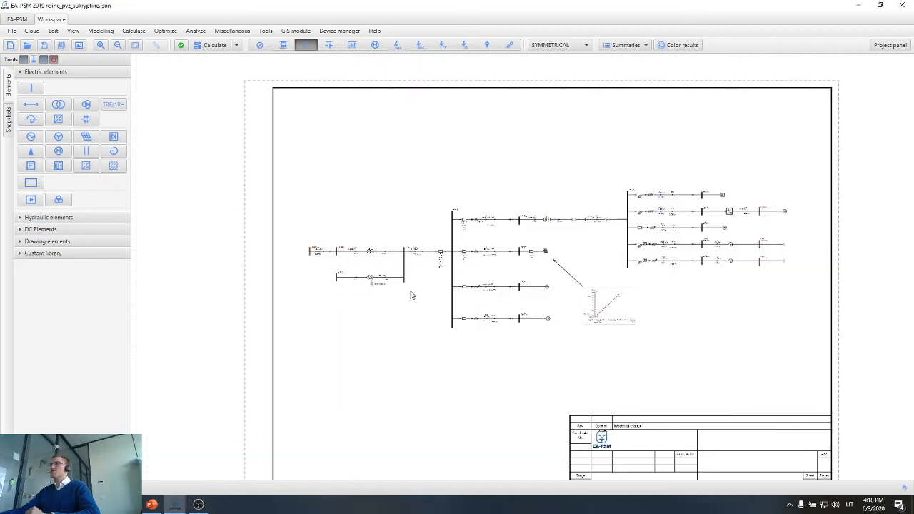
pyautogui.scroll(8, 460, 262)
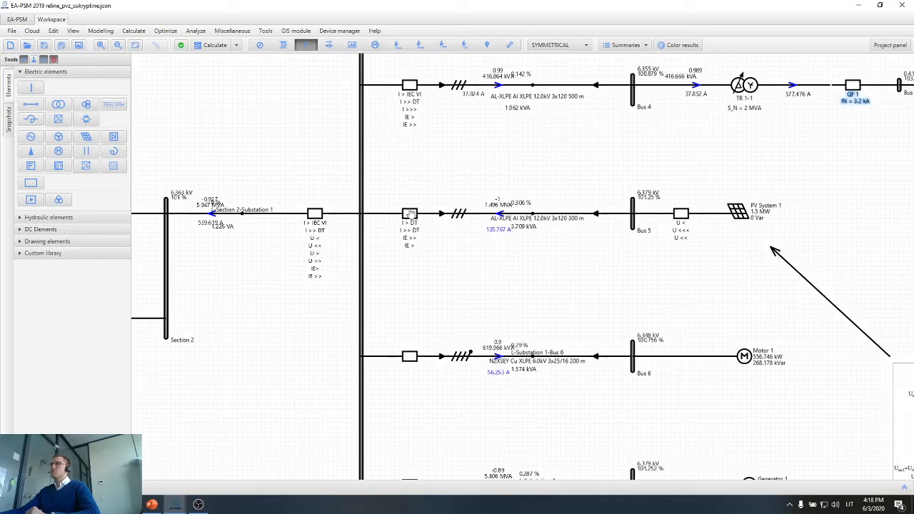
pyautogui.scroll(2, 411, 214)
pyautogui.click(225, 482)
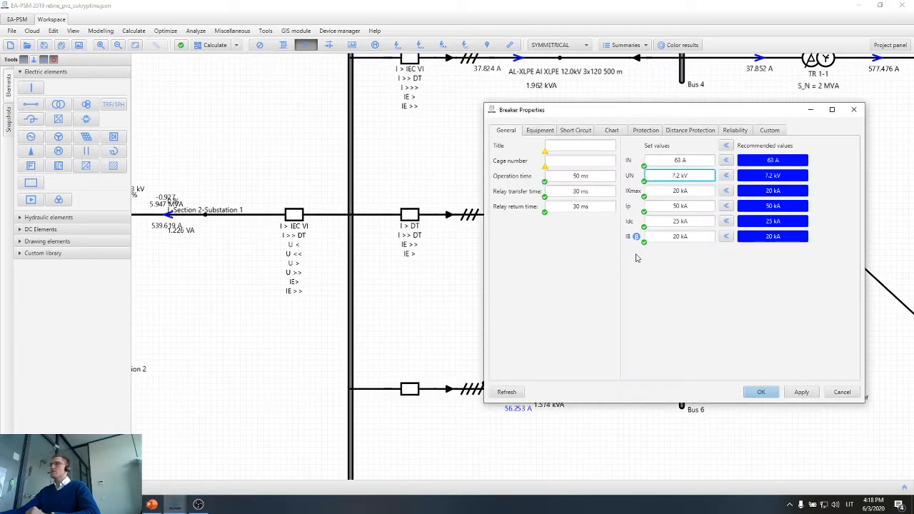
# Review the breaker's UN, IKmax, Ip, Idc and IB ratings one after another without changing them.
pyautogui.doubleClick(697, 176)
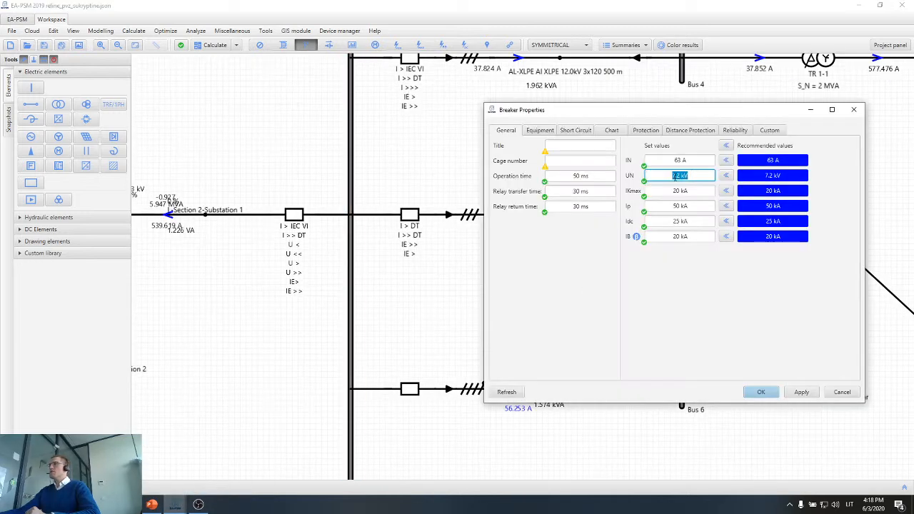
pyautogui.click(693, 177)
pyautogui.click(694, 191)
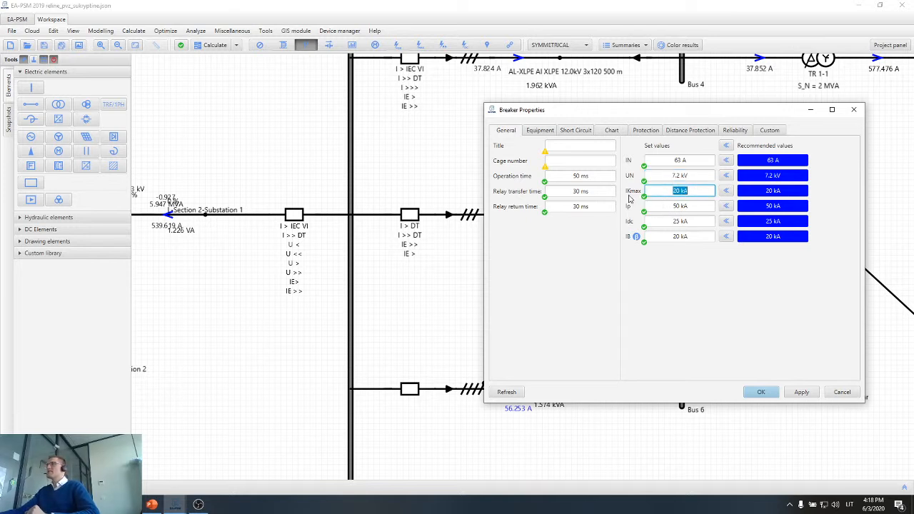
pyautogui.click(702, 194)
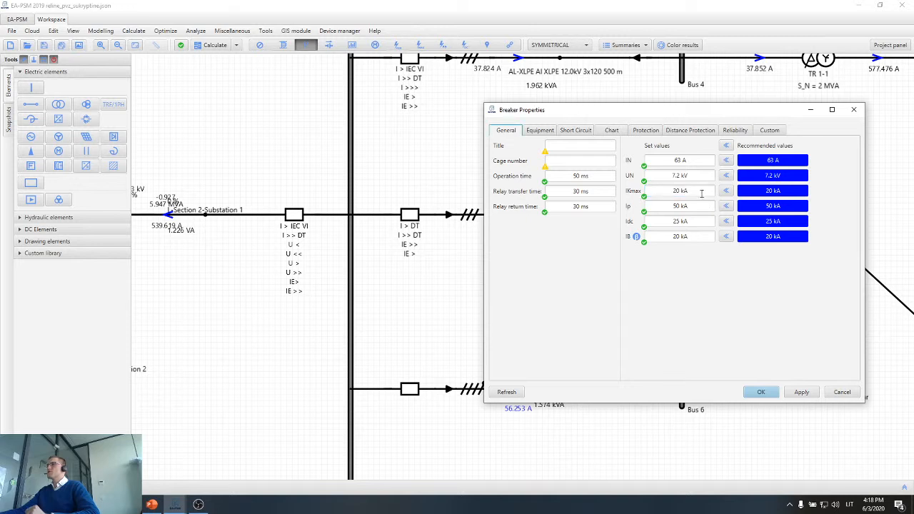
pyautogui.click(699, 192)
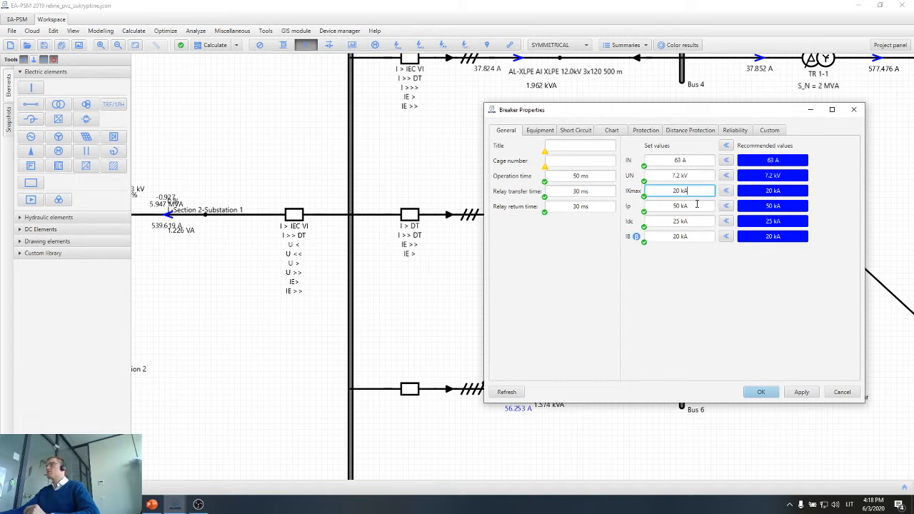
pyautogui.press('Tab')
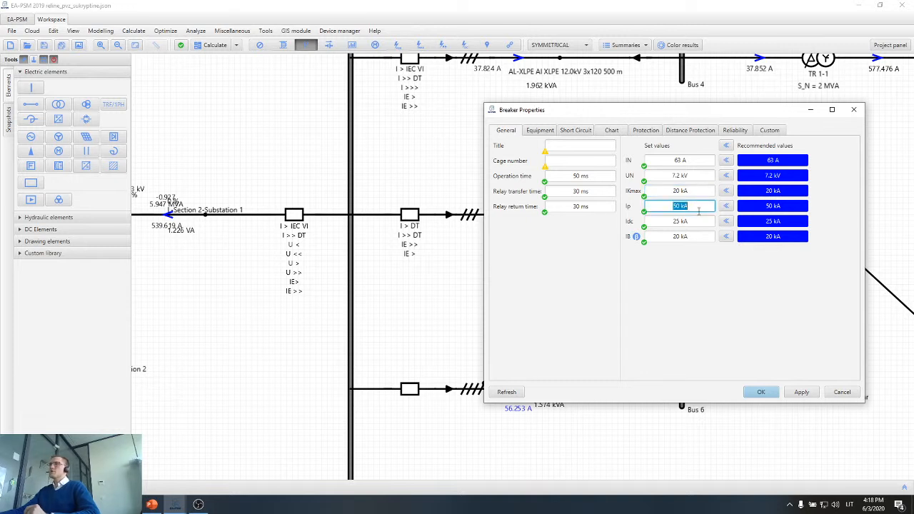
pyautogui.click(699, 209)
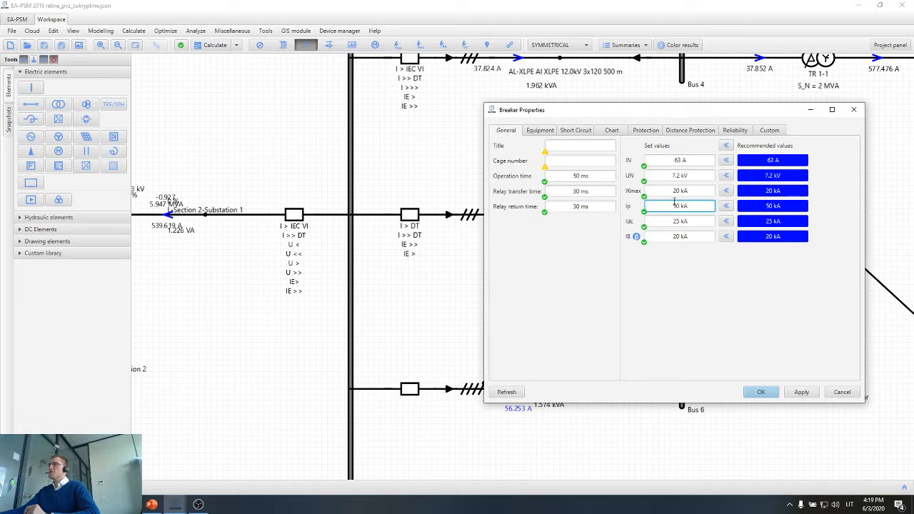
pyautogui.click(685, 222)
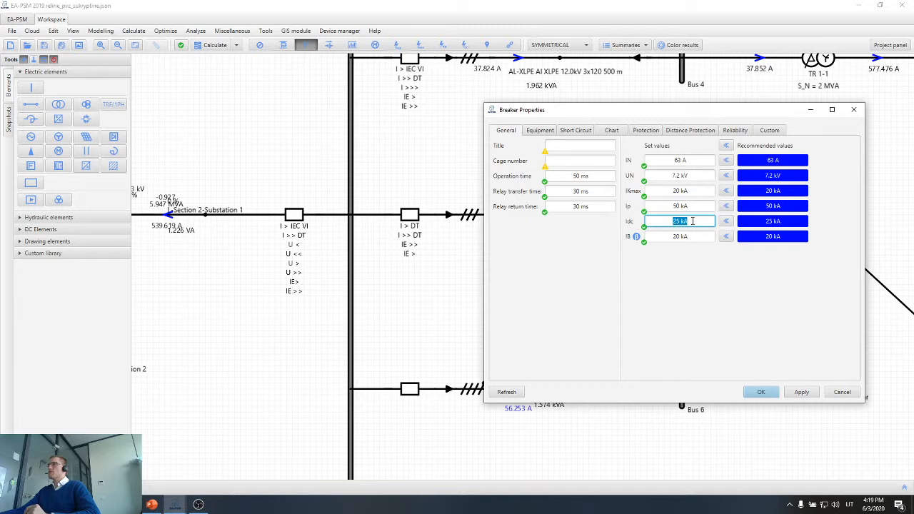
pyautogui.click(693, 236)
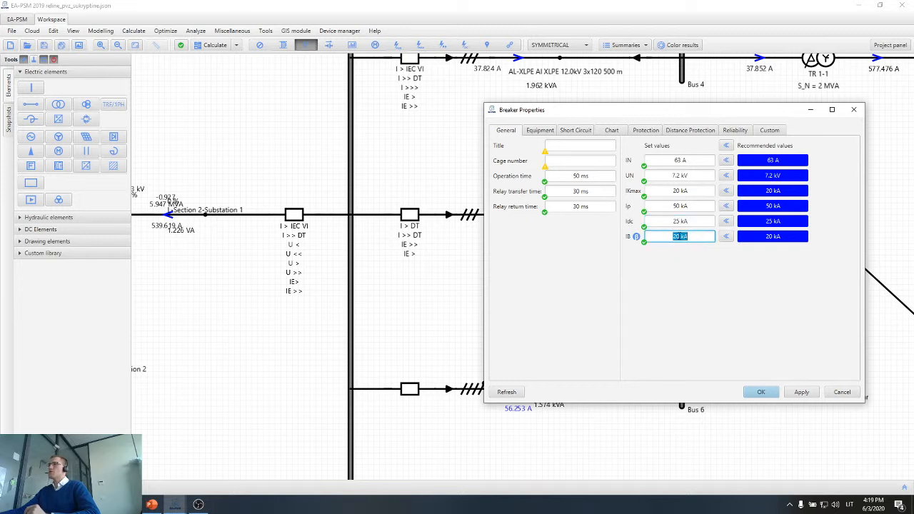
pyautogui.click(682, 260)
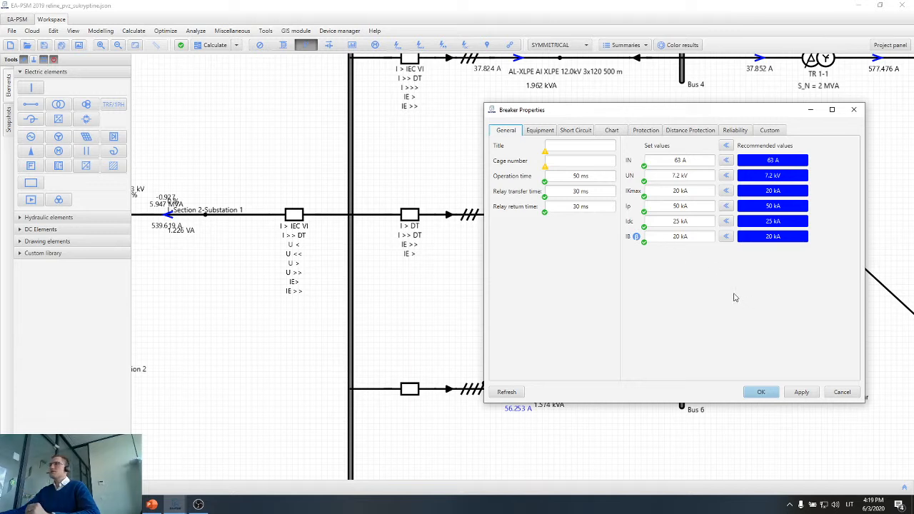
# Add a 5P20 400/1 current transformer to the Motor 1 feeder breaker's equipment, apply it, and move the properties dialog aside.
pyautogui.click(543, 131)
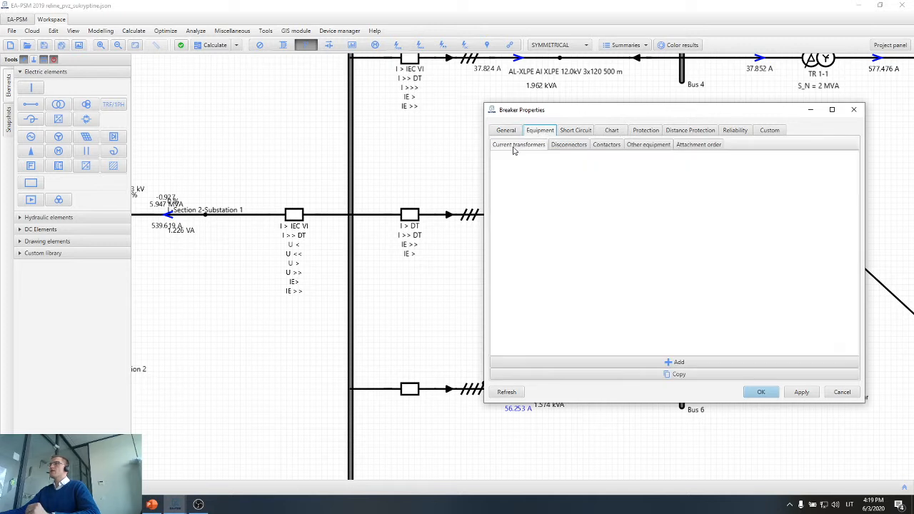
pyautogui.click(513, 147)
pyautogui.click(680, 365)
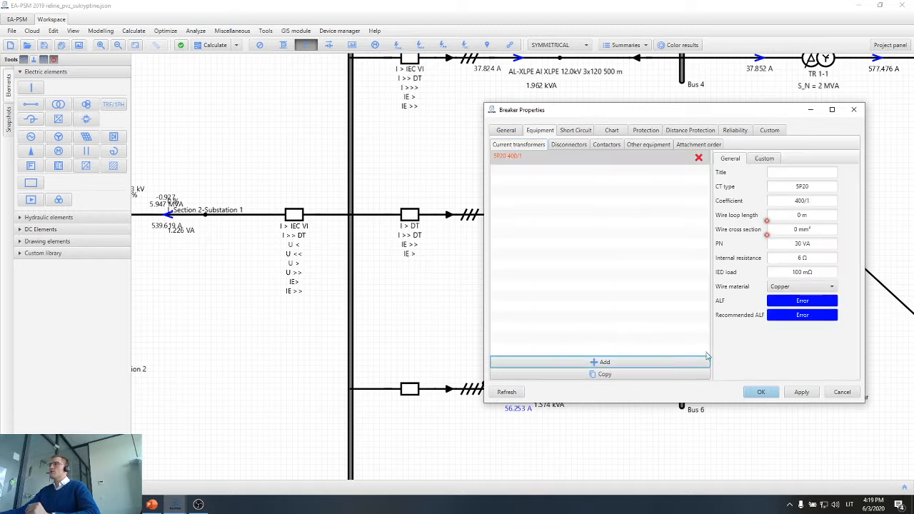
pyautogui.click(798, 393)
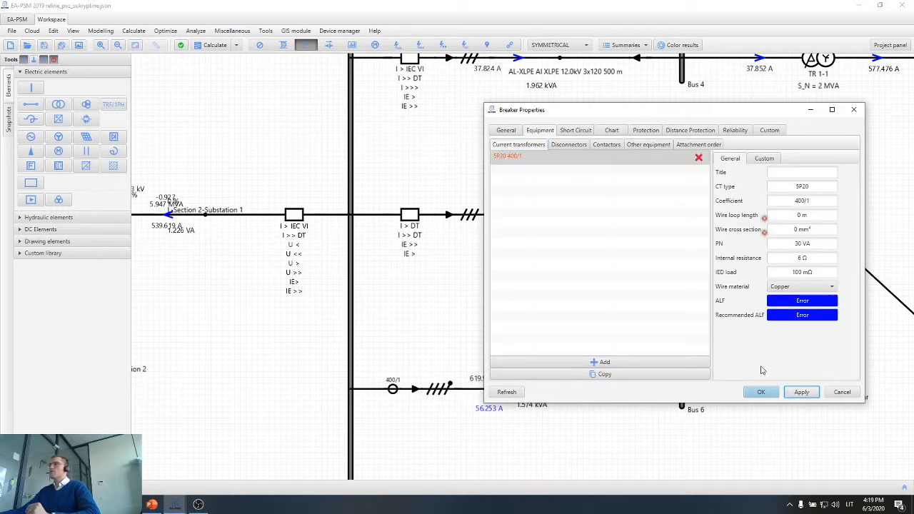
pyautogui.moveTo(750, 113); pyautogui.dragTo(521, 148)
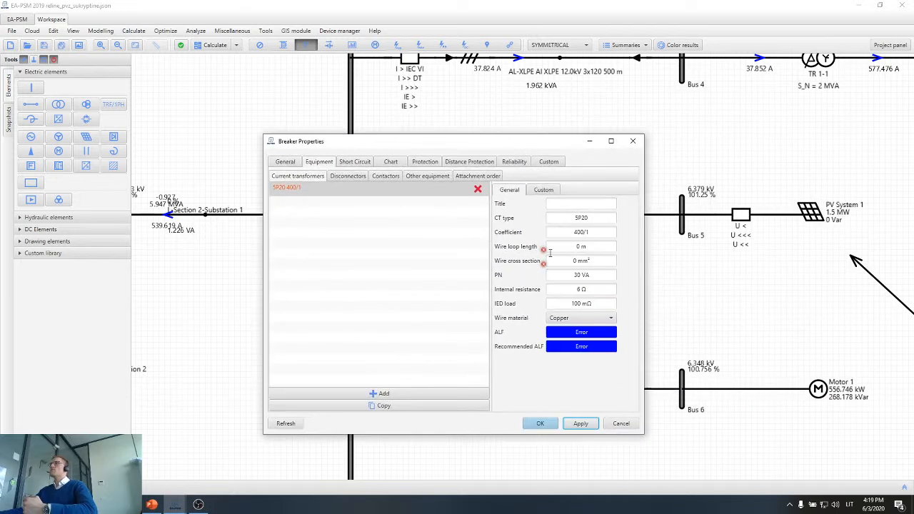
# Set the current transformer's wire loop length to 15 m and wire cross section to 2.5 mm².
pyautogui.moveTo(550, 252)
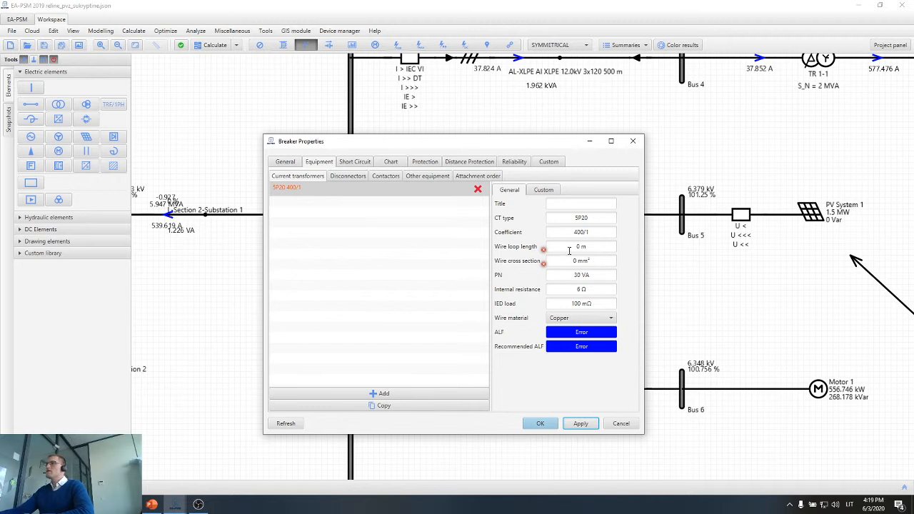
pyautogui.tripleClick(579, 233)
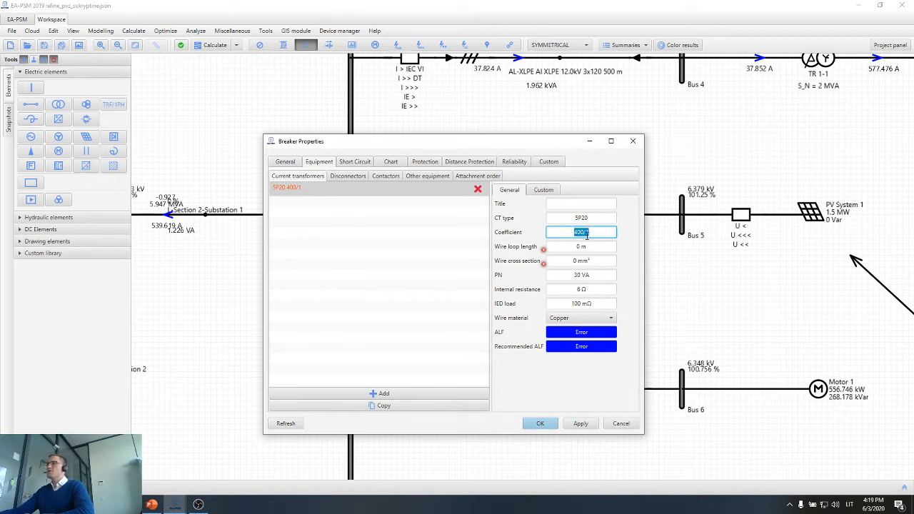
pyautogui.click(589, 234)
pyautogui.tripleClick(584, 233)
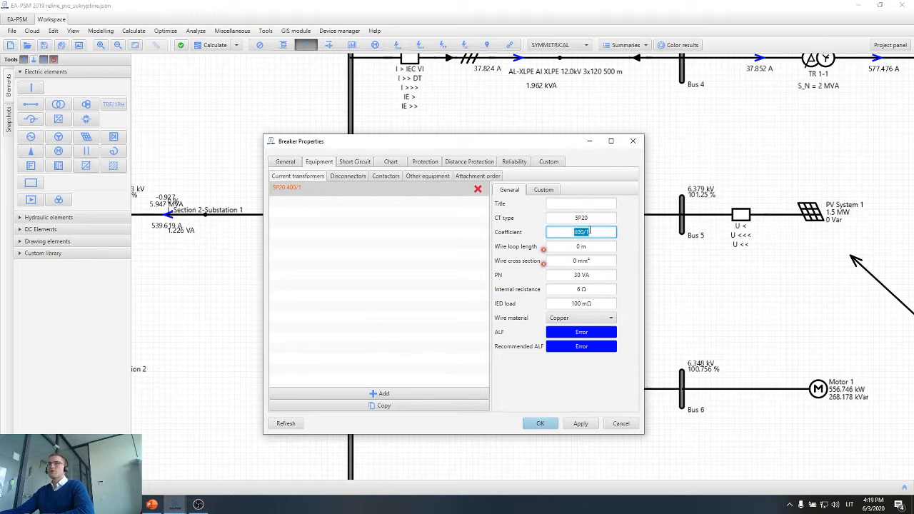
pyautogui.tripleClick(603, 249)
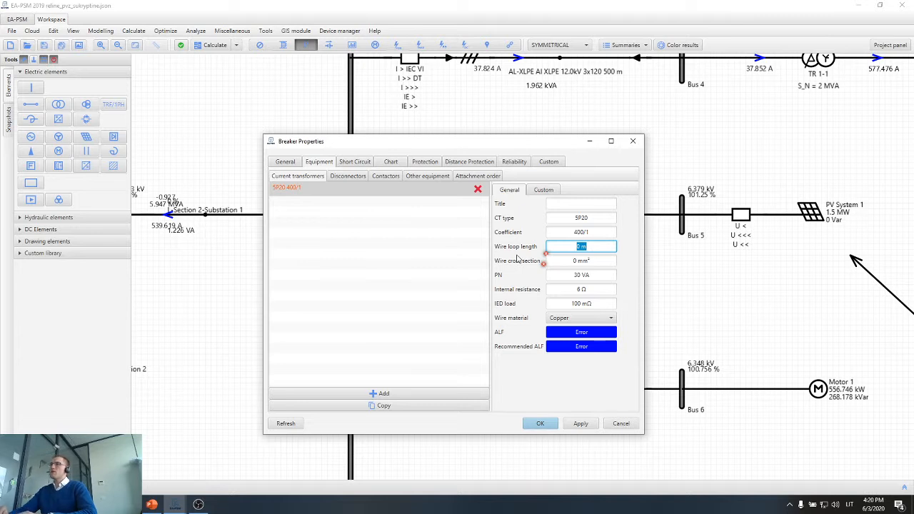
pyautogui.write('15')
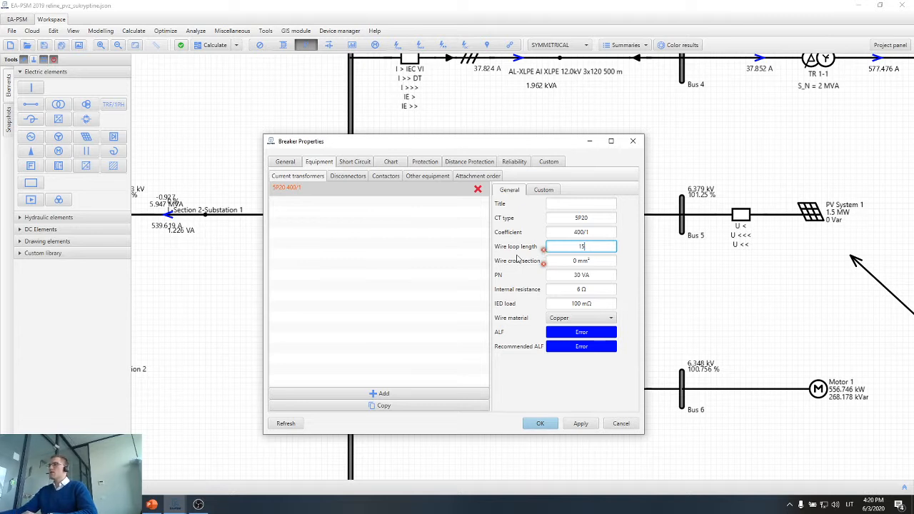
pyautogui.click(591, 260)
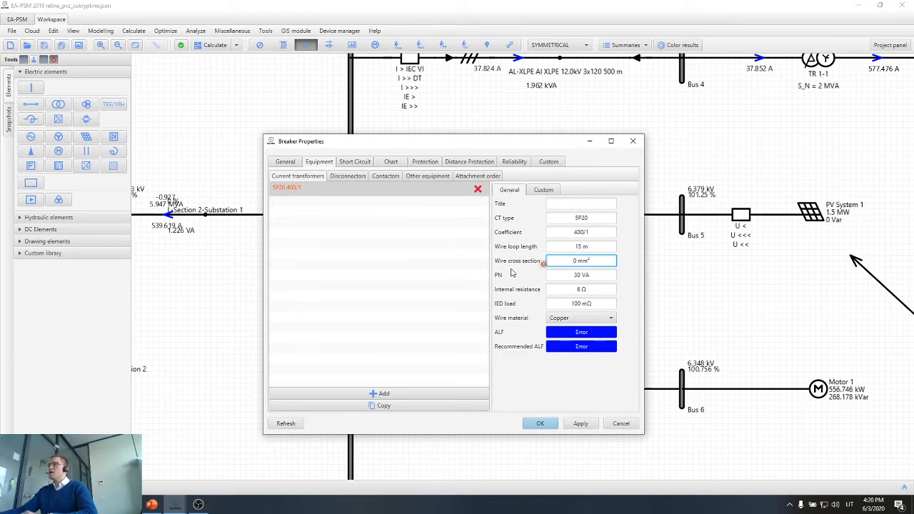
pyautogui.doubleClick(578, 261)
pyautogui.write('2.5')
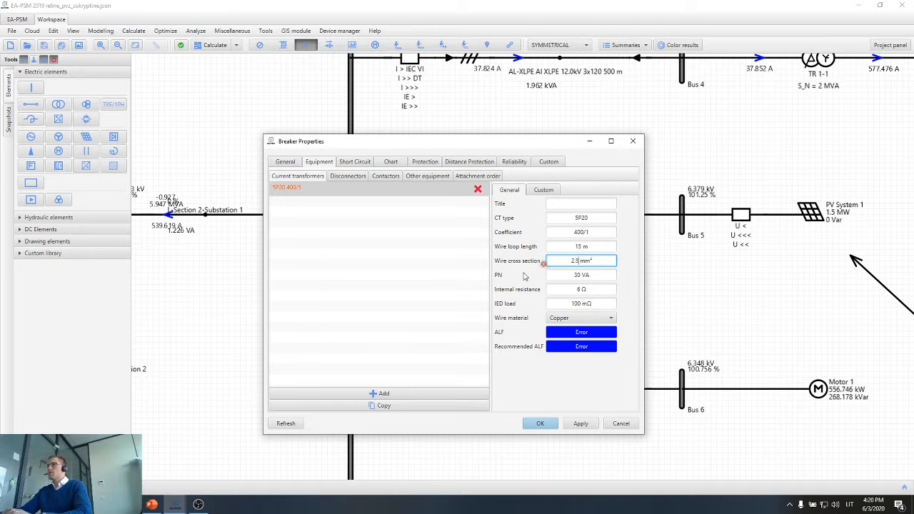
# Set the current transformer's rated power PN to 15 VA.
pyautogui.click(575, 278)
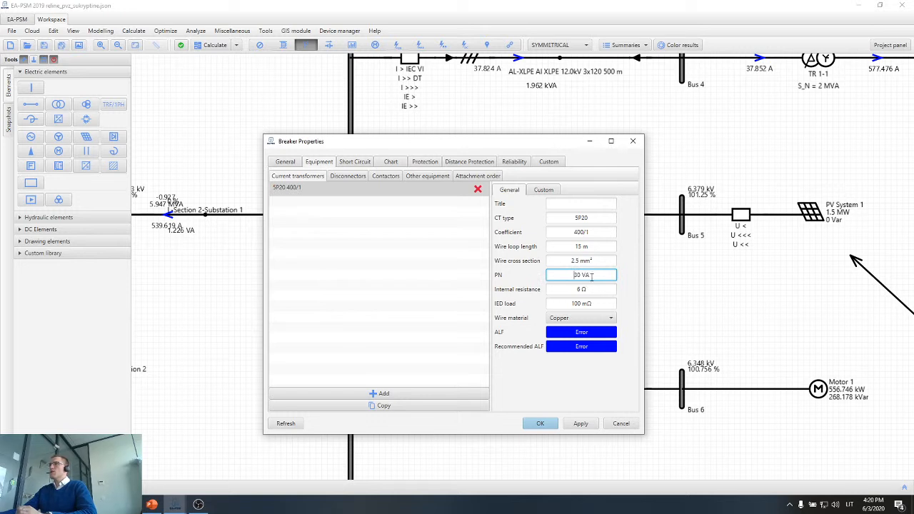
pyautogui.doubleClick(571, 275)
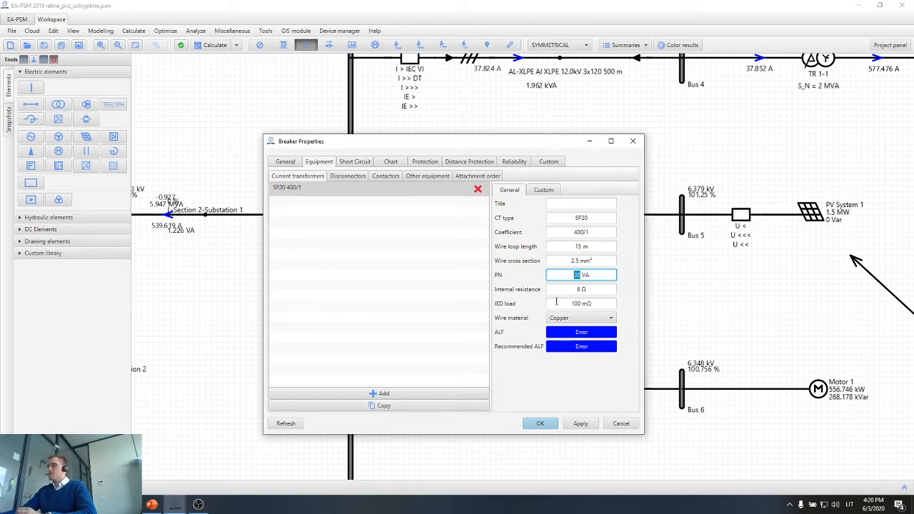
pyautogui.write('15')
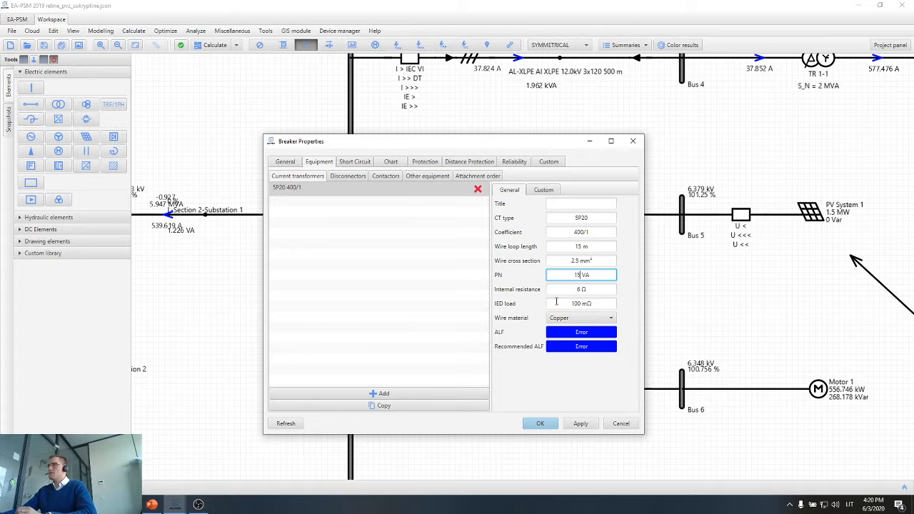
pyautogui.tripleClick(607, 274)
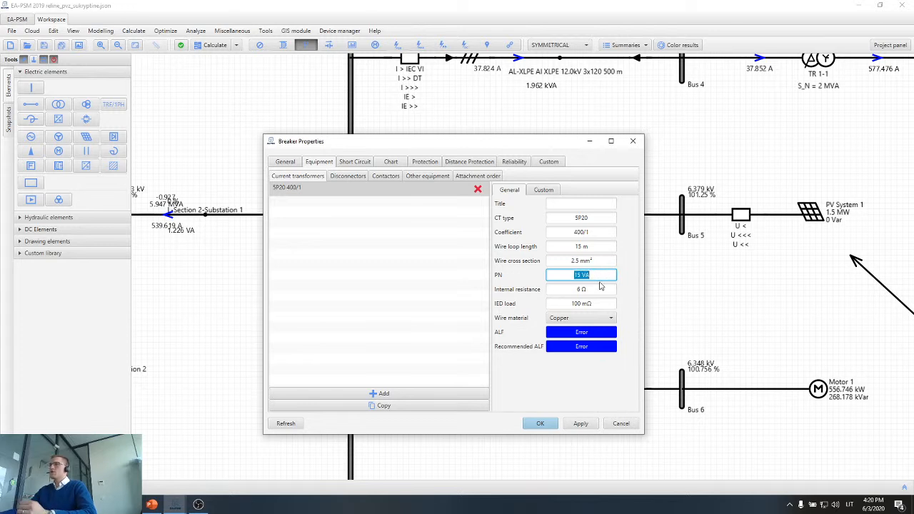
# Review the current transformer's PN, internal resistance and IED load, and apply the settings to calculate the ALF values.
pyautogui.click(599, 289)
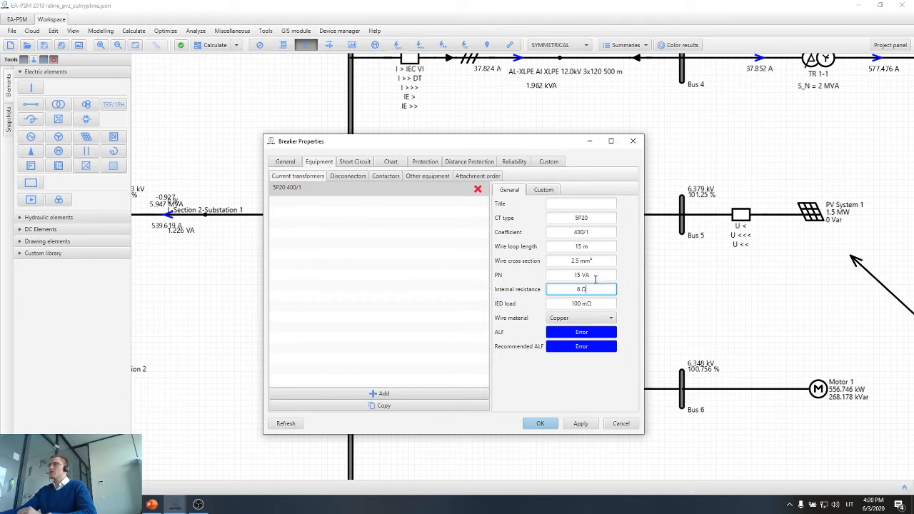
pyautogui.click(595, 277)
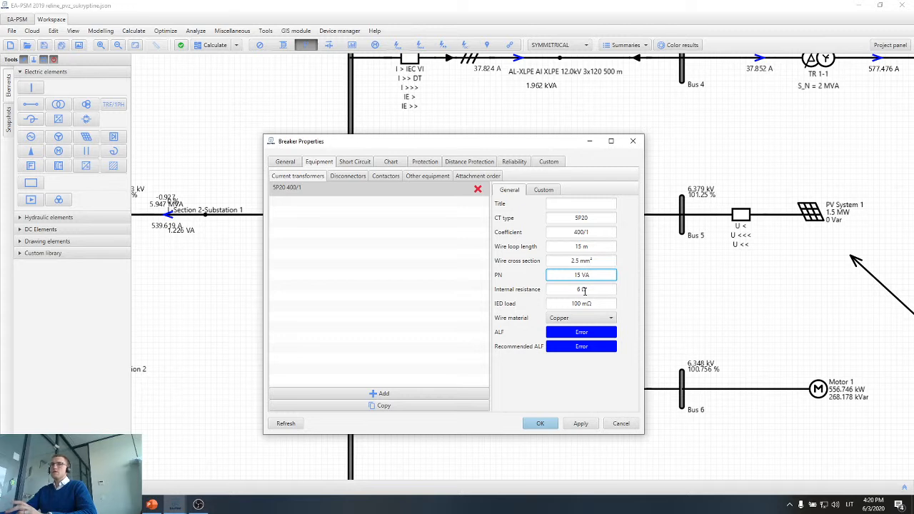
pyautogui.click(592, 290)
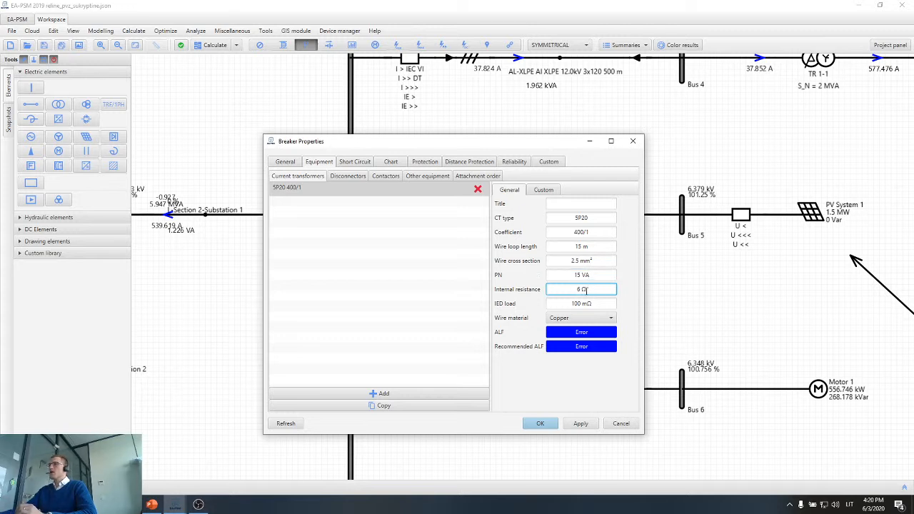
pyautogui.moveTo(568, 289); pyautogui.dragTo(603, 292)
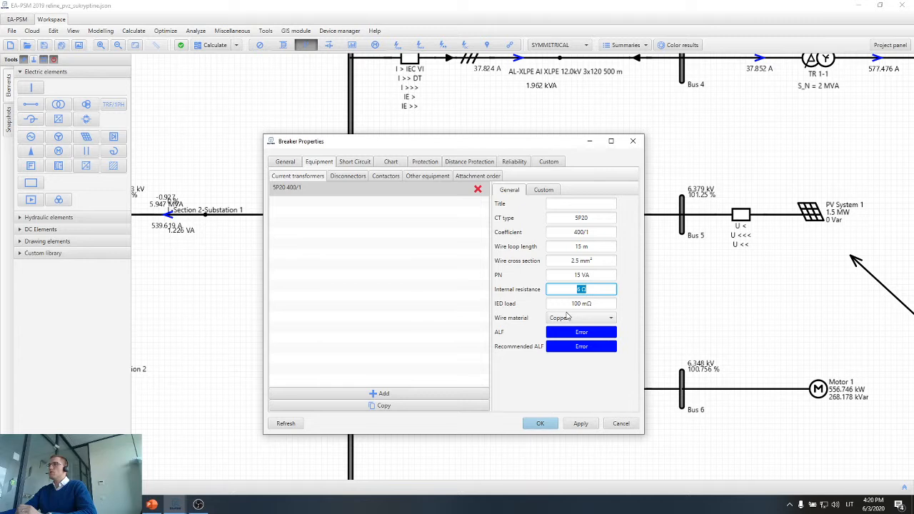
pyautogui.press('Tab')
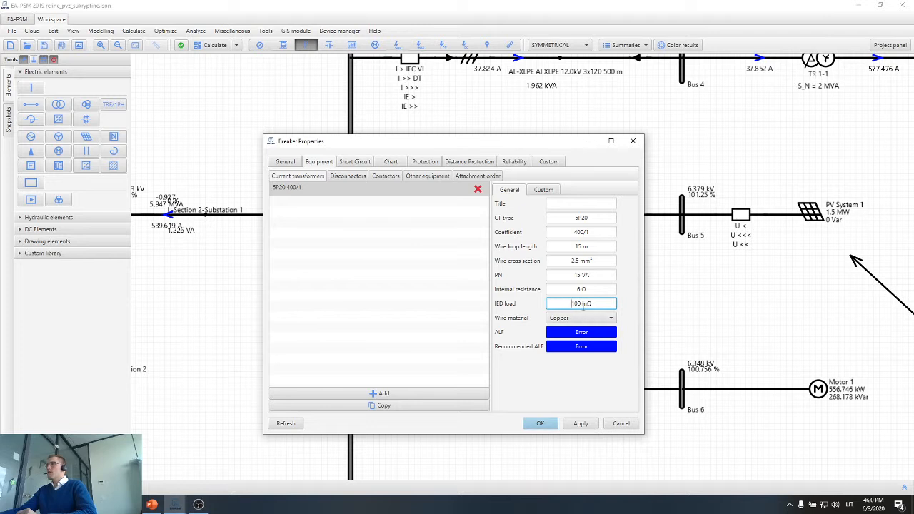
pyautogui.click(584, 425)
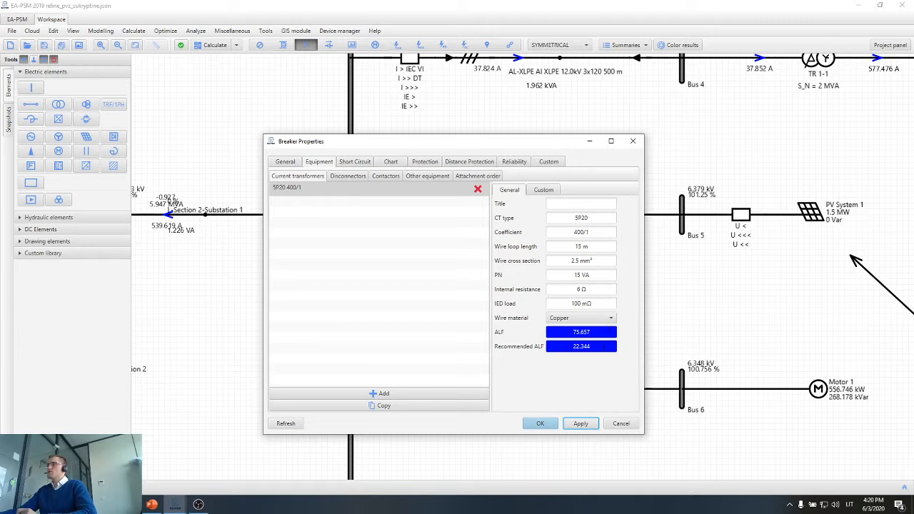
# Examine the calculated recommended ALF of the current transformer against its ALF.
pyautogui.doubleClick(582, 346)
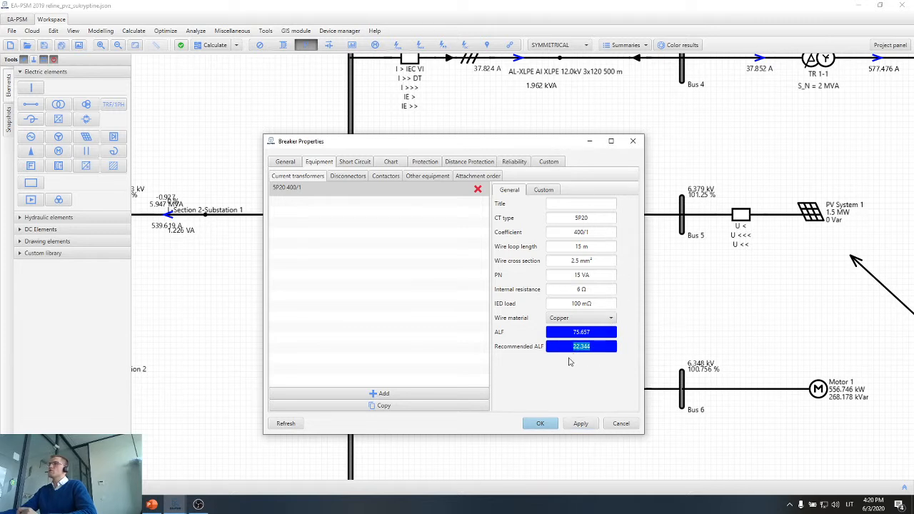
pyautogui.click(543, 359)
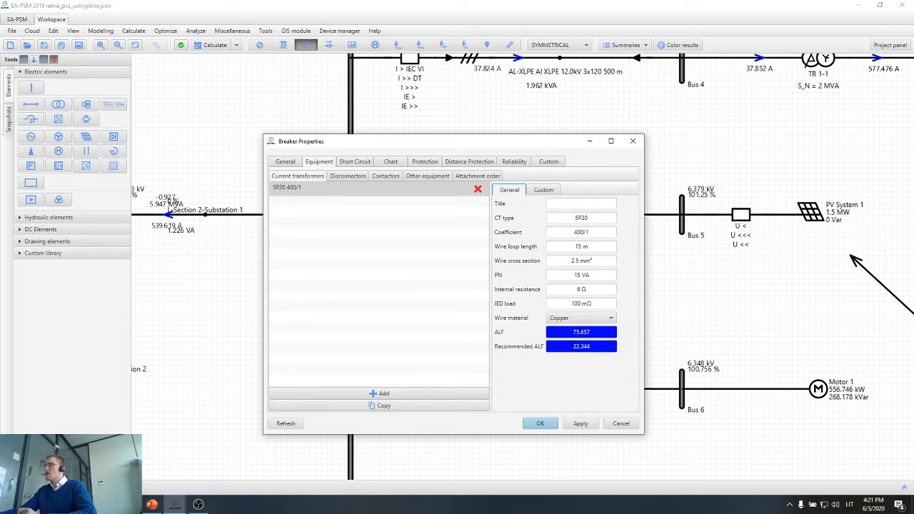
pyautogui.moveTo(572, 346); pyautogui.dragTo(592, 346)
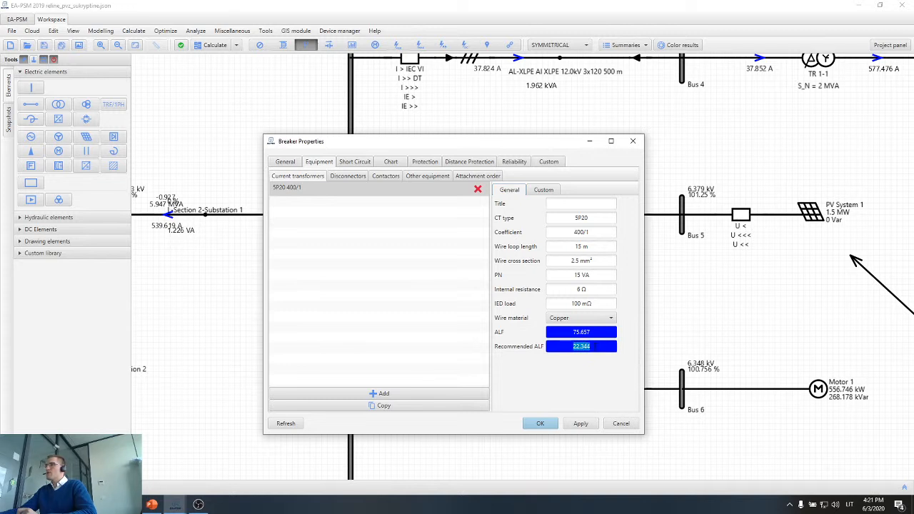
pyautogui.click(570, 379)
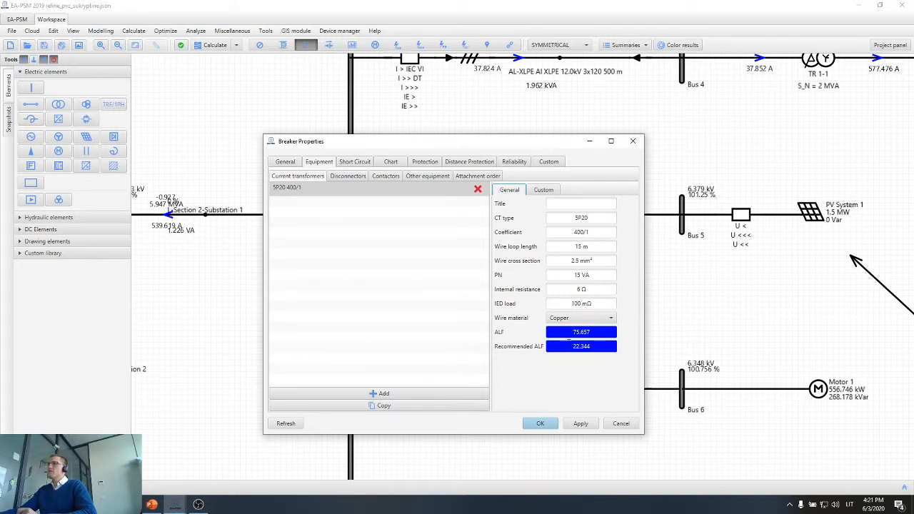
pyautogui.moveTo(591, 347); pyautogui.dragTo(570, 347)
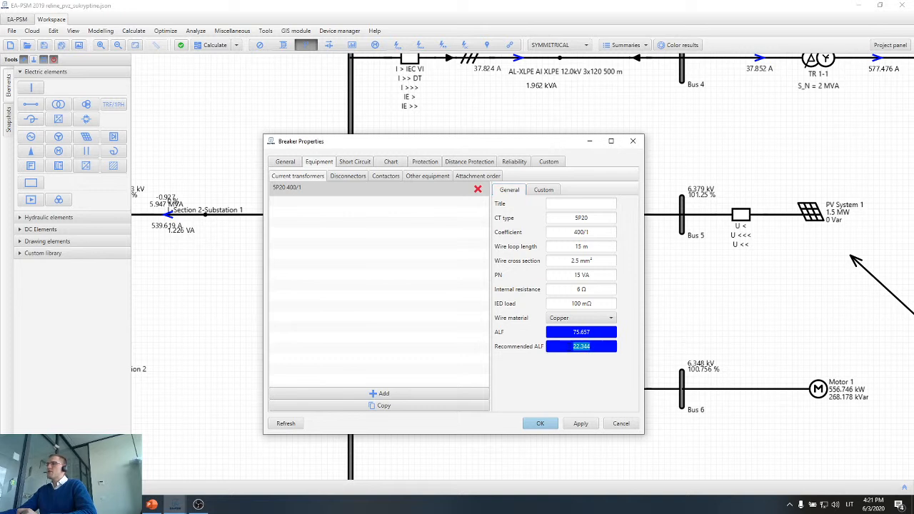
pyautogui.click(571, 362)
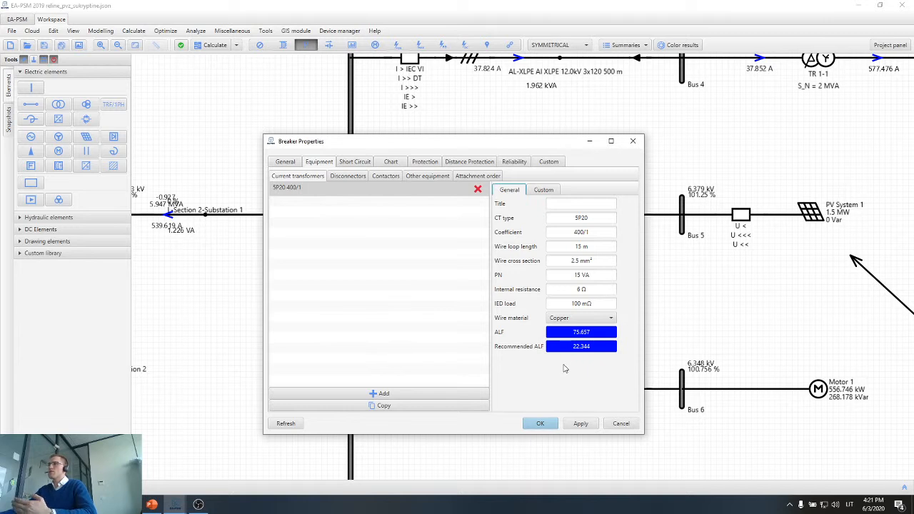
# Change the current transformer's CT type to 5P30.
pyautogui.moveTo(589, 218); pyautogui.dragTo(581, 219)
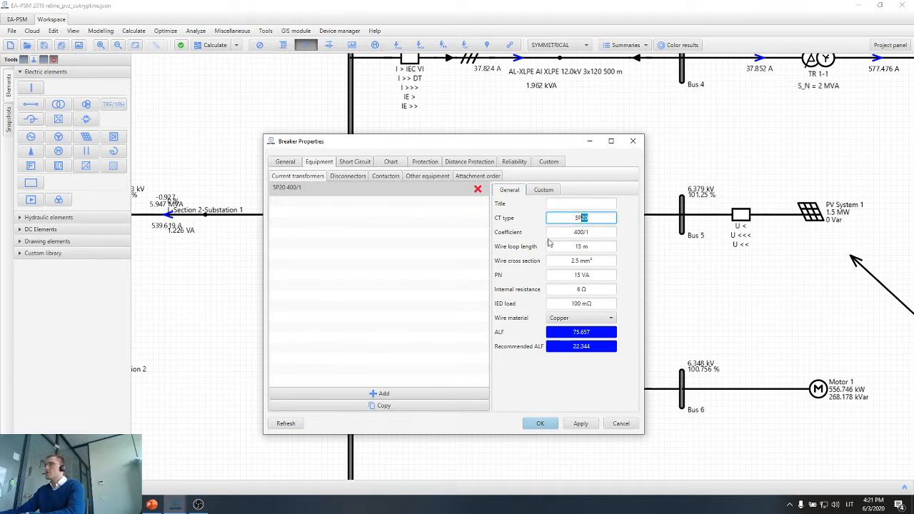
pyautogui.write('30')
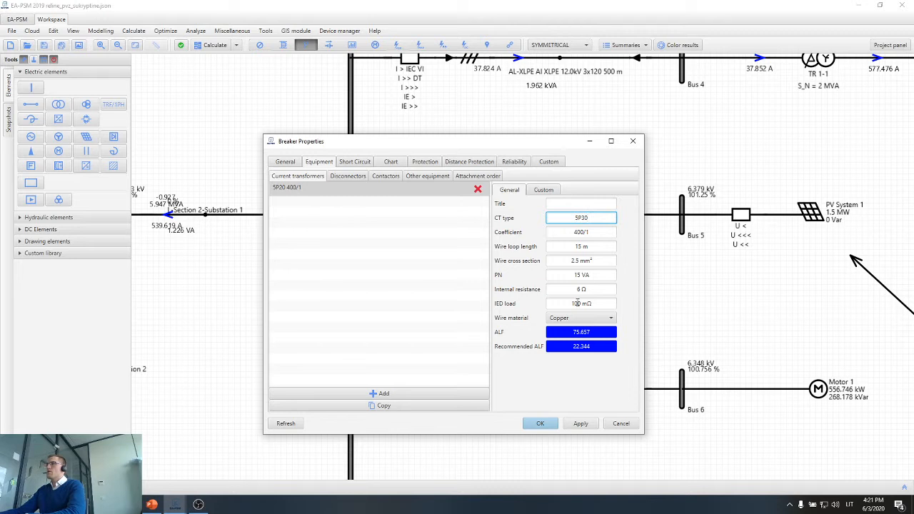
pyautogui.click(579, 381)
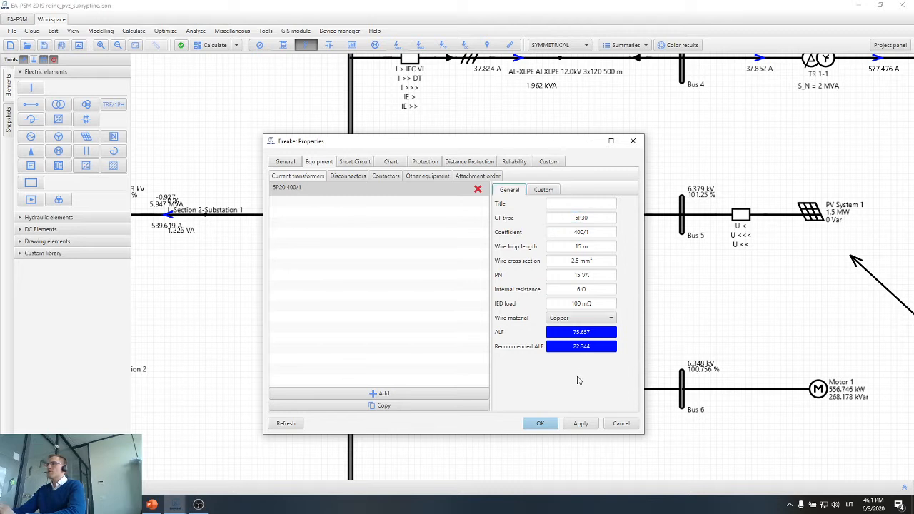
# Set the current transformer's coefficient to 500/1 and apply it to recalculate the ALF values.
pyautogui.click(576, 232)
pyautogui.moveTo(573, 232); pyautogui.dragTo(576, 232)
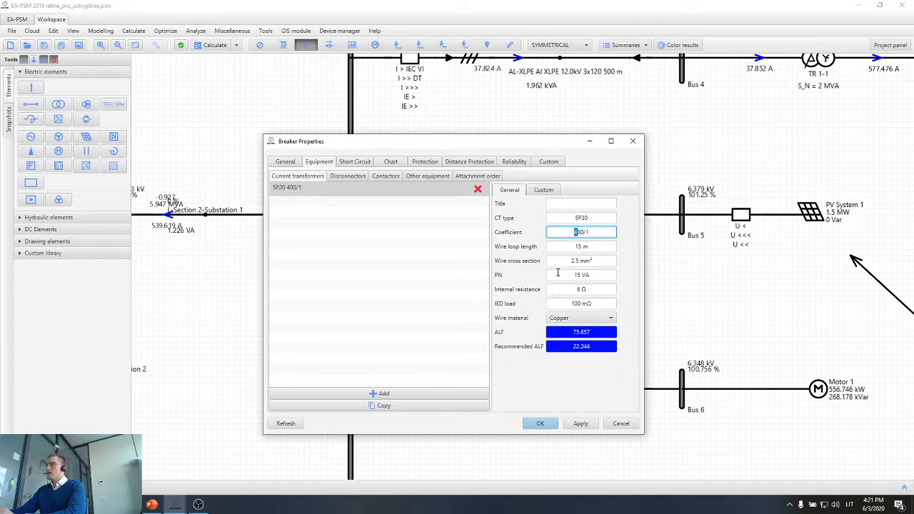
pyautogui.click(583, 424)
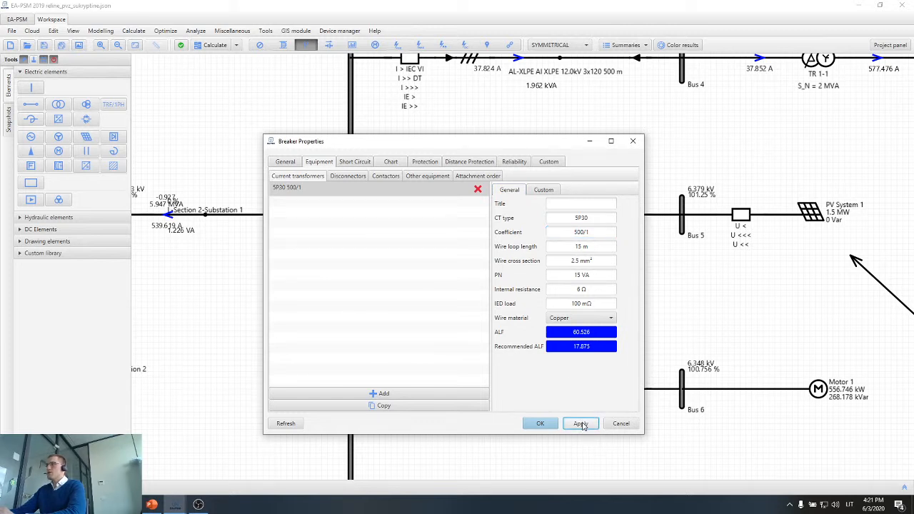
pyautogui.doubleClick(576, 233)
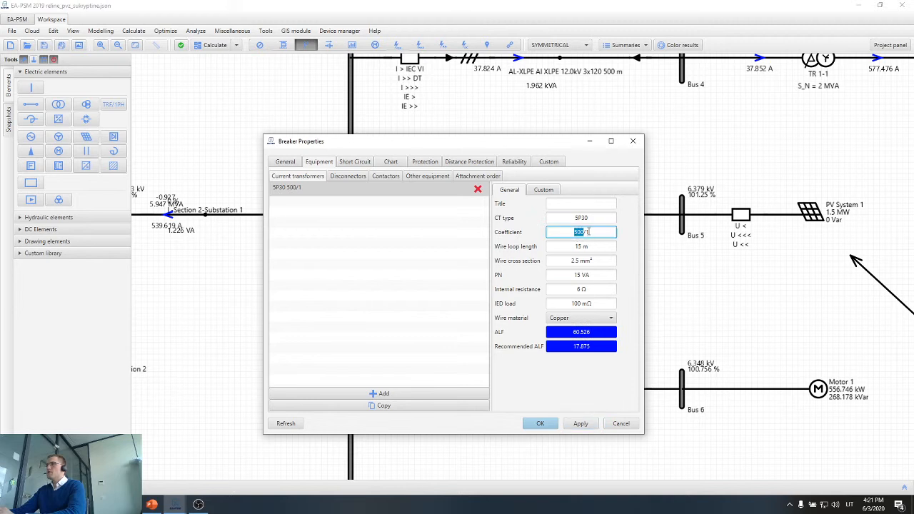
pyautogui.click(592, 232)
# Set the current transformer's CT type to 5P20.
pyautogui.click(589, 219)
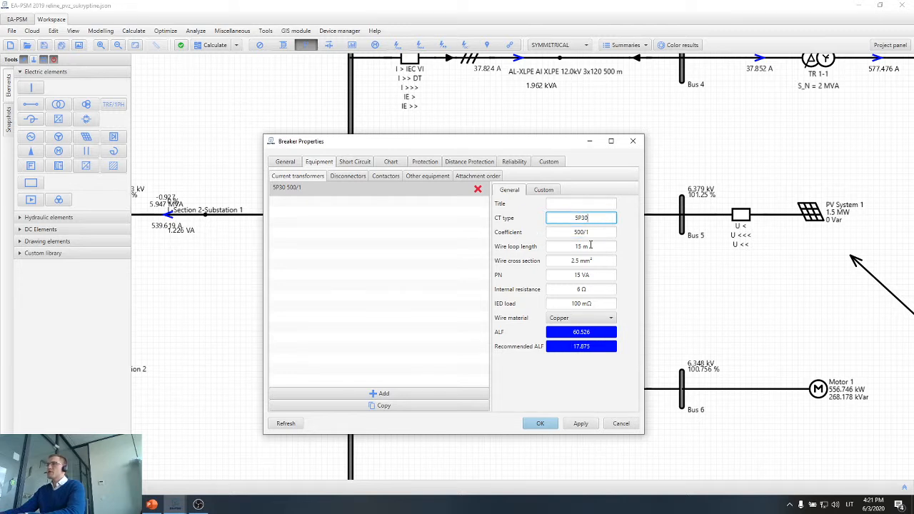
pyautogui.press('BackSpace')
pyautogui.press('BackSpace')
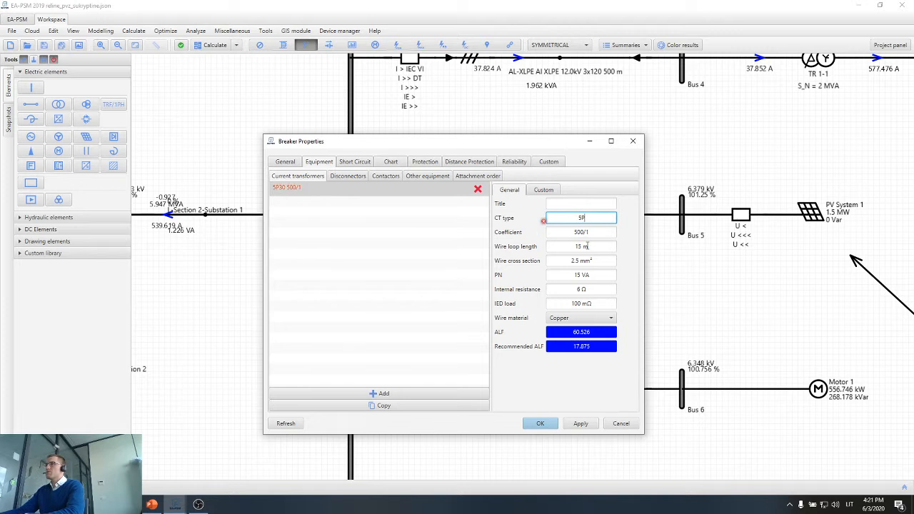
pyautogui.write('20')
pyautogui.click(594, 380)
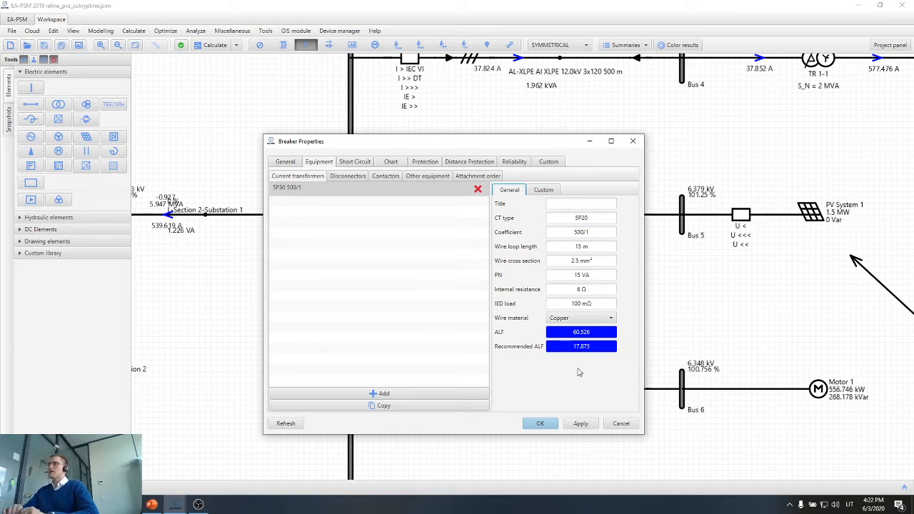
# Apply the 5P20 CT type to the breaker's current transformer and confirm the breaker properties.
pyautogui.click(581, 424)
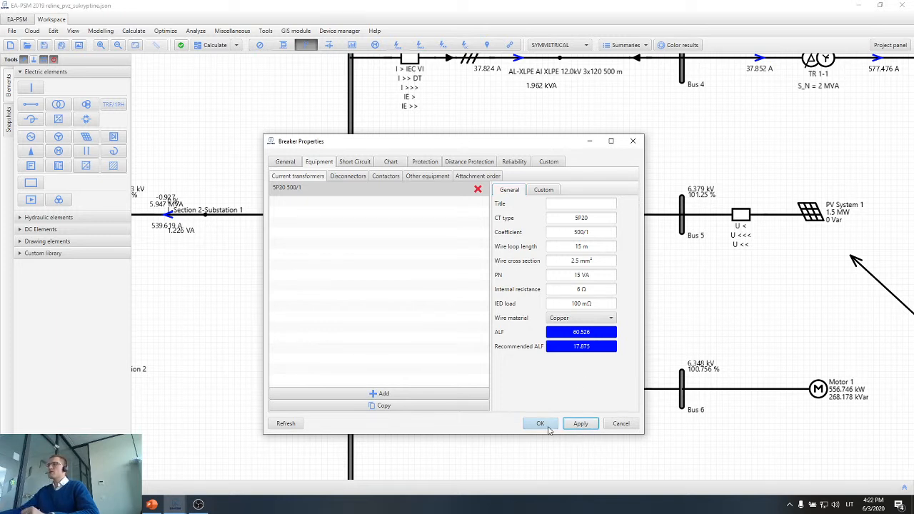
pyautogui.doubleClick(576, 349)
pyautogui.click(559, 390)
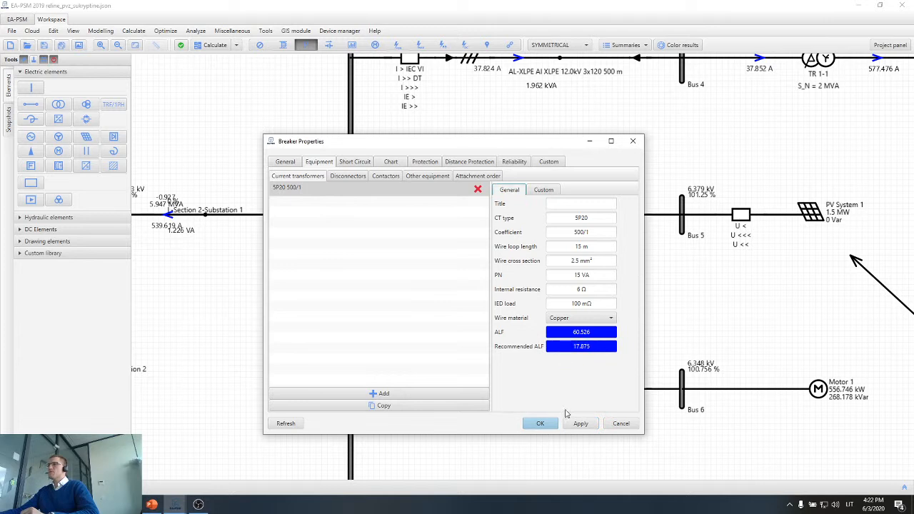
pyautogui.click(579, 423)
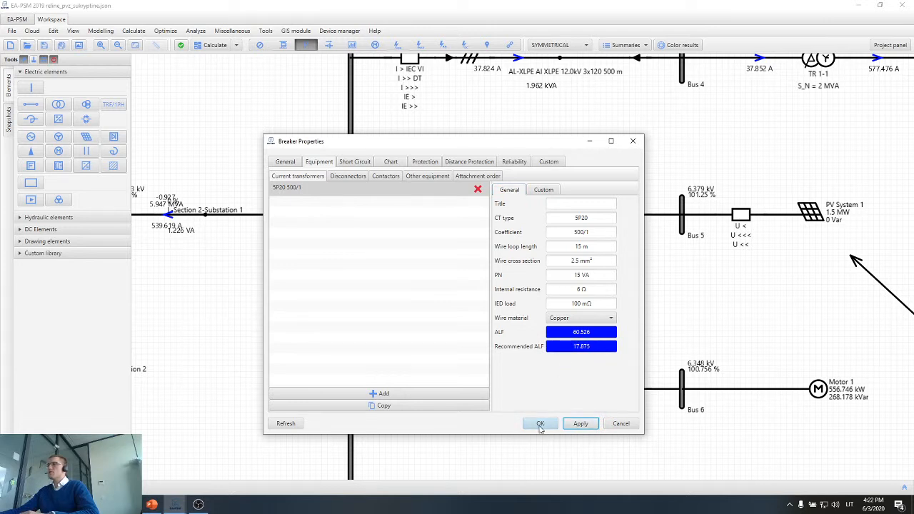
pyautogui.click(540, 425)
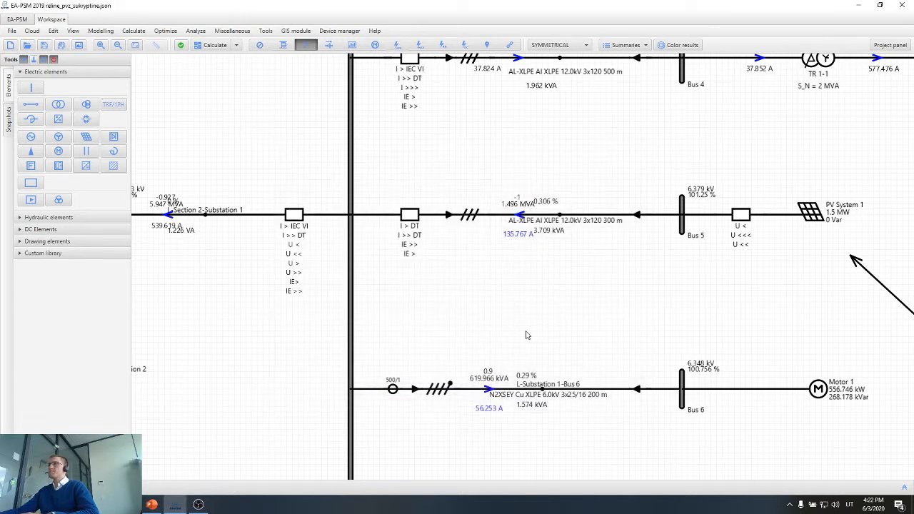
# Add two I > overcurrent protections to the Motor 1 feeder breaker.
pyautogui.scroll(-2, 457, 325)
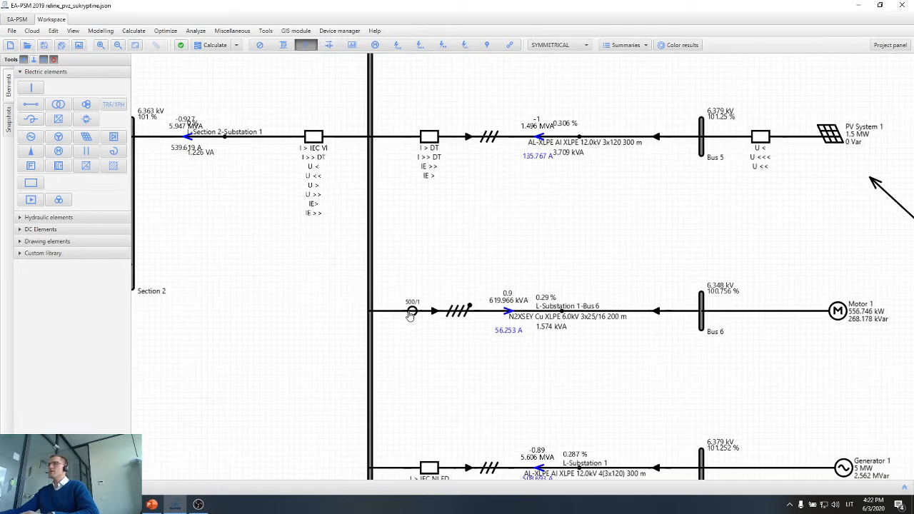
pyautogui.doubleClick(412, 313)
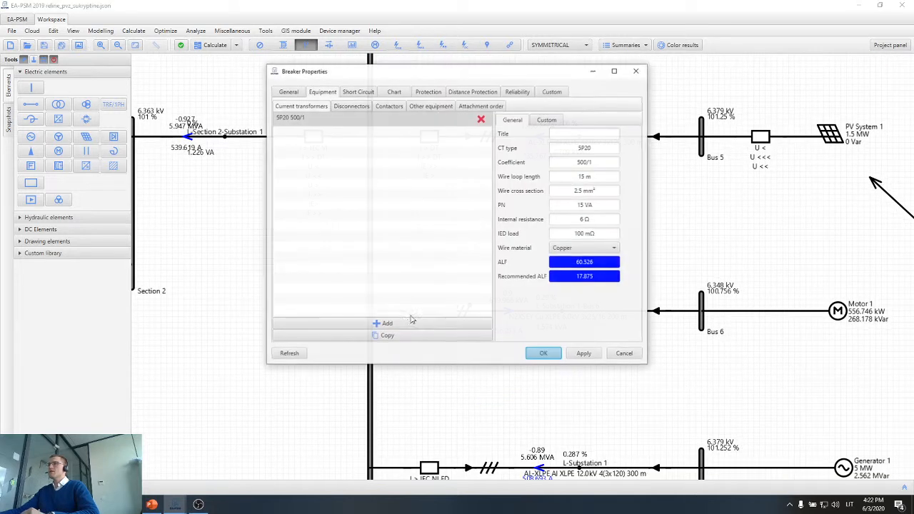
pyautogui.click(426, 94)
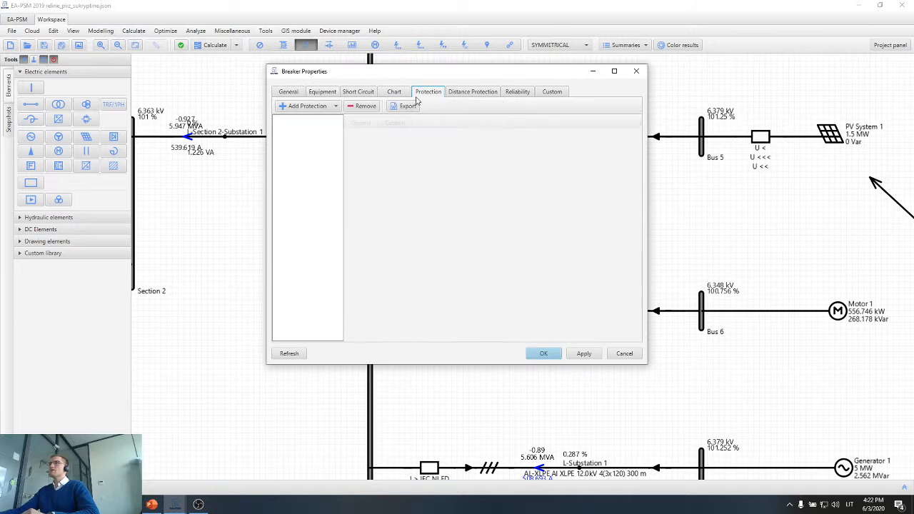
pyautogui.click(304, 106)
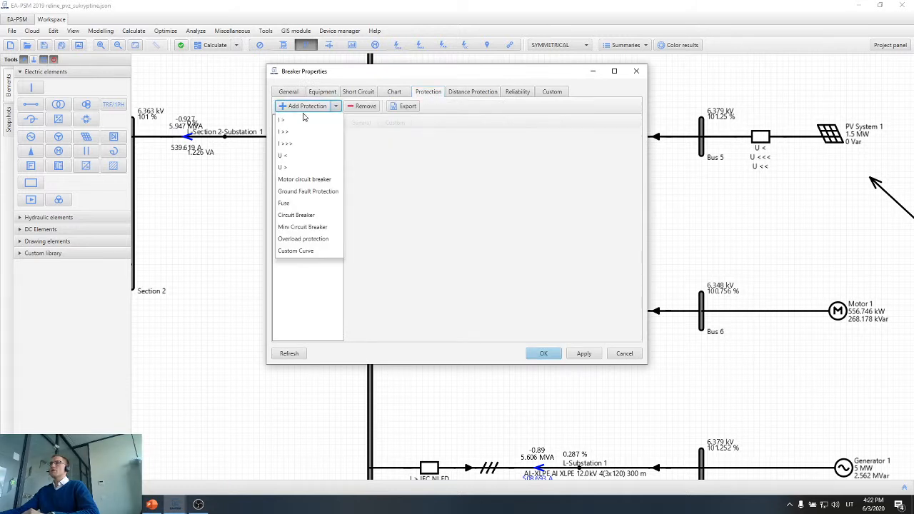
pyautogui.click(303, 121)
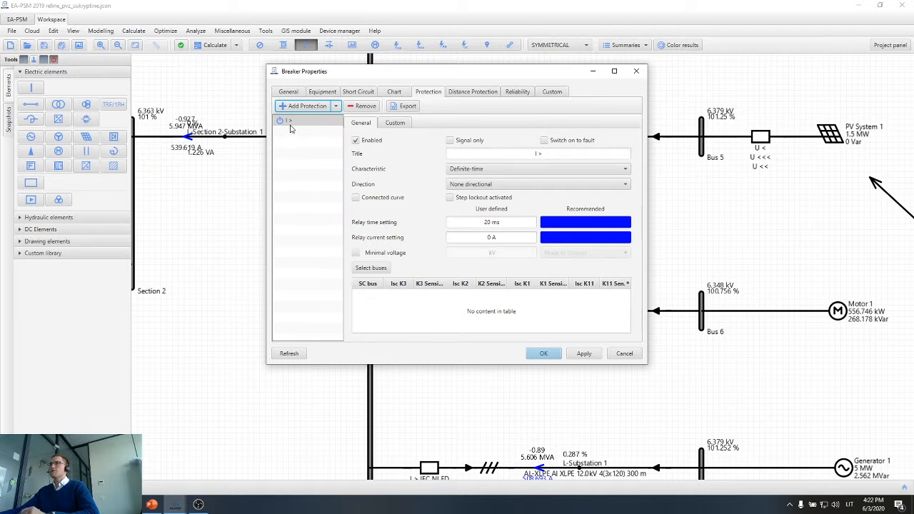
pyautogui.click(291, 123)
pyautogui.click(297, 107)
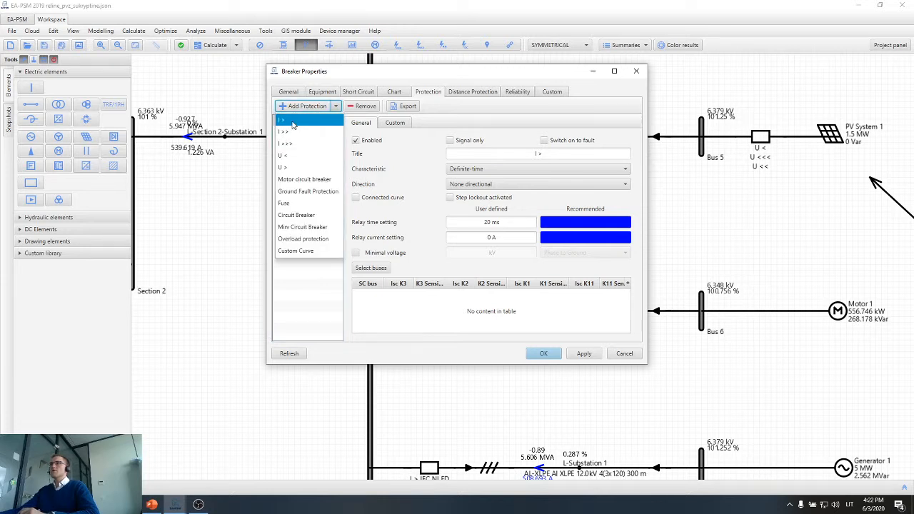
pyautogui.click(293, 121)
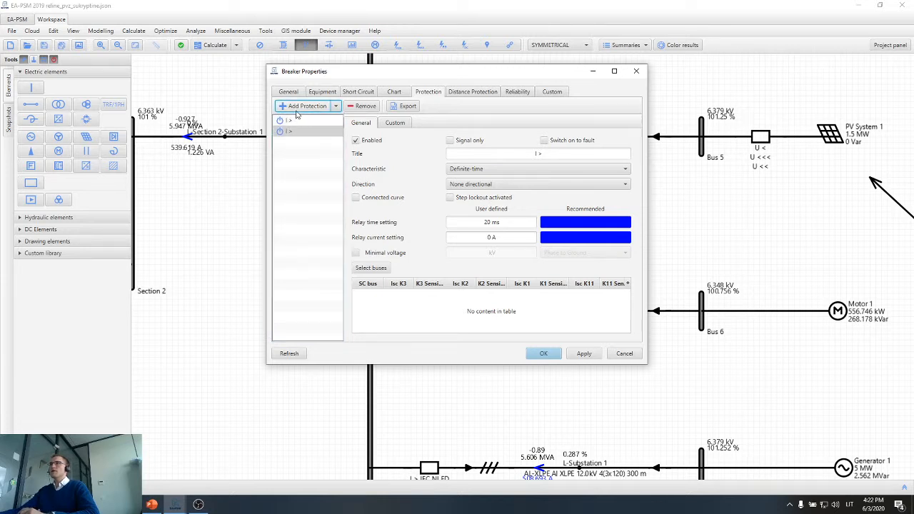
pyautogui.click(294, 132)
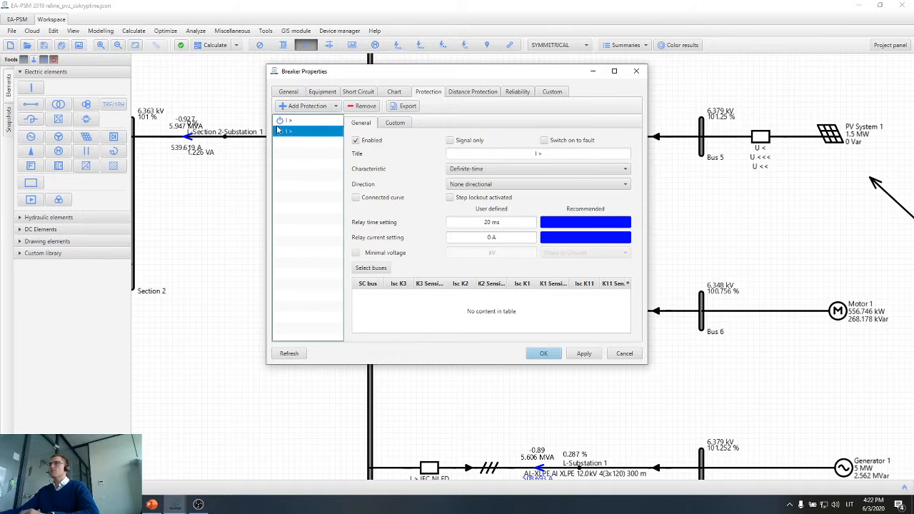
# Check the motor current on the protection chart, then set the first I > protection's relay current setting to 80 A and apply it.
pyautogui.click(397, 92)
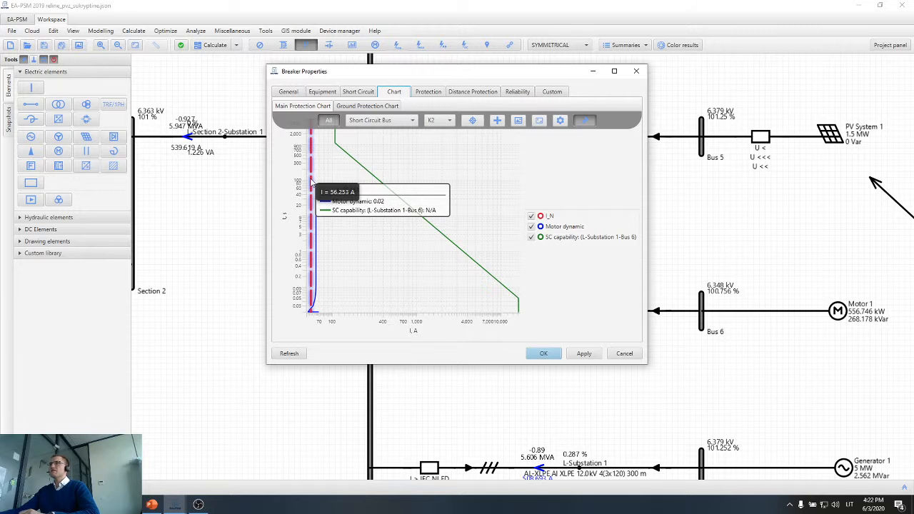
pyautogui.click(437, 93)
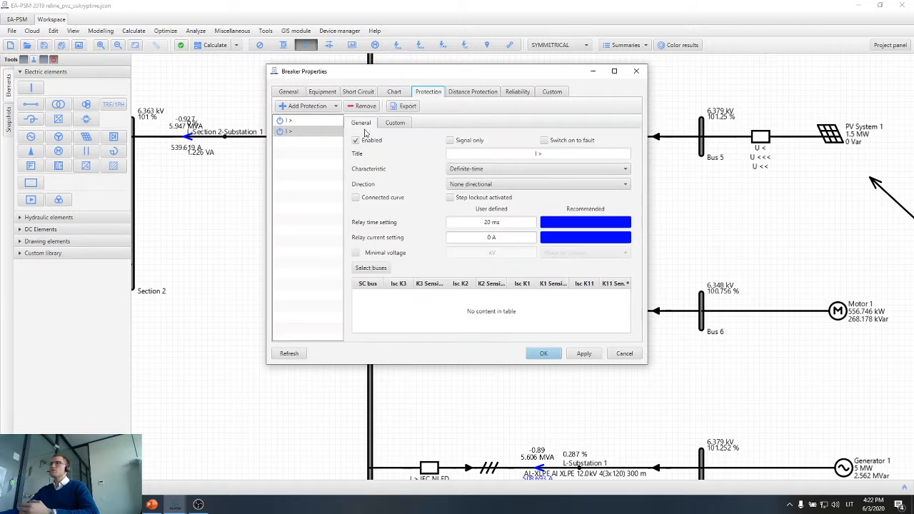
pyautogui.click(327, 123)
pyautogui.moveTo(497, 237); pyautogui.dragTo(472, 237)
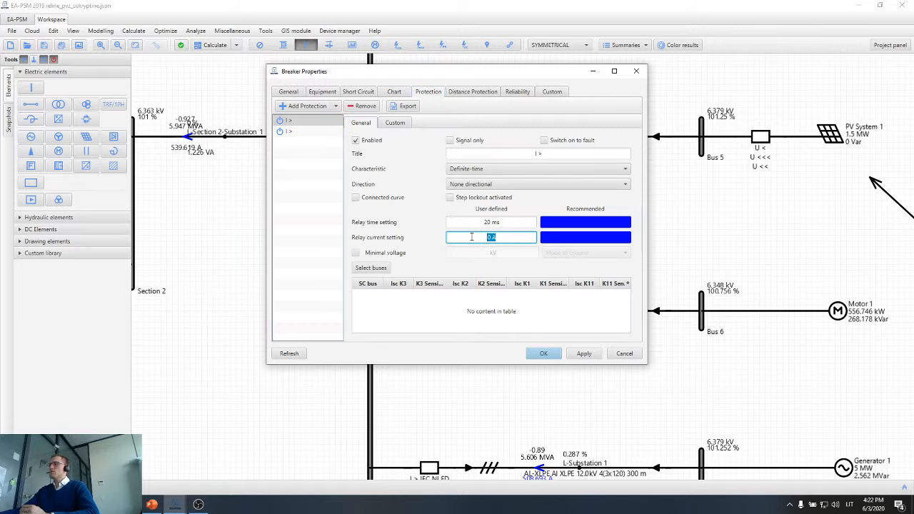
pyautogui.write('80')
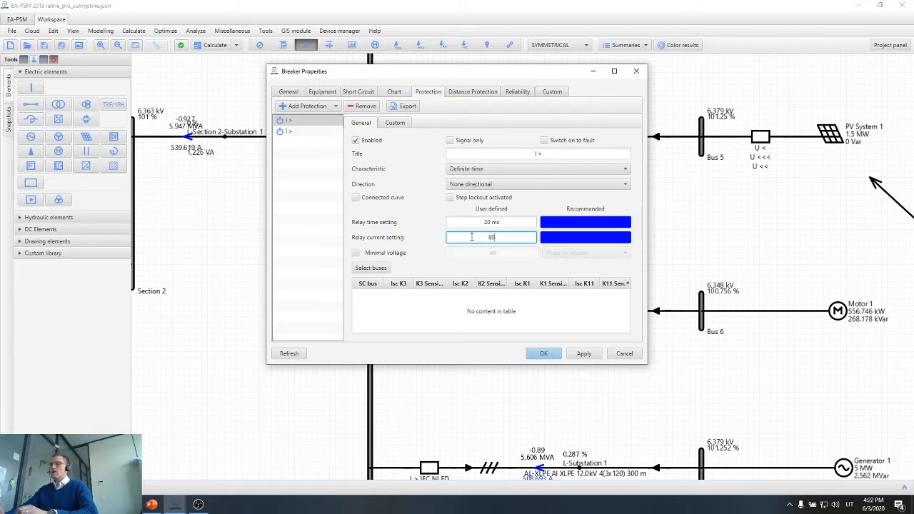
pyautogui.click(513, 223)
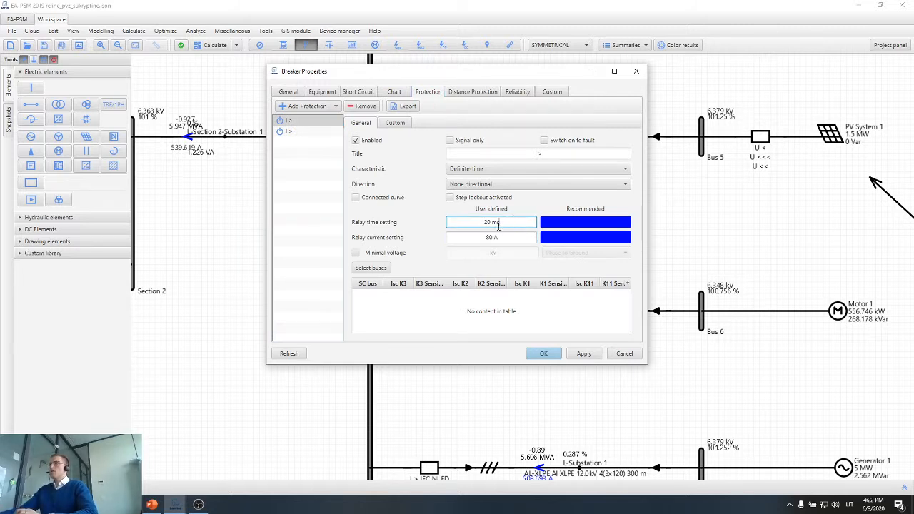
pyautogui.tripleClick(490, 222)
pyautogui.click(590, 353)
# Review the 80 A protection curve on the breaker's main protection chart and confirm the breaker properties.
pyautogui.click(398, 93)
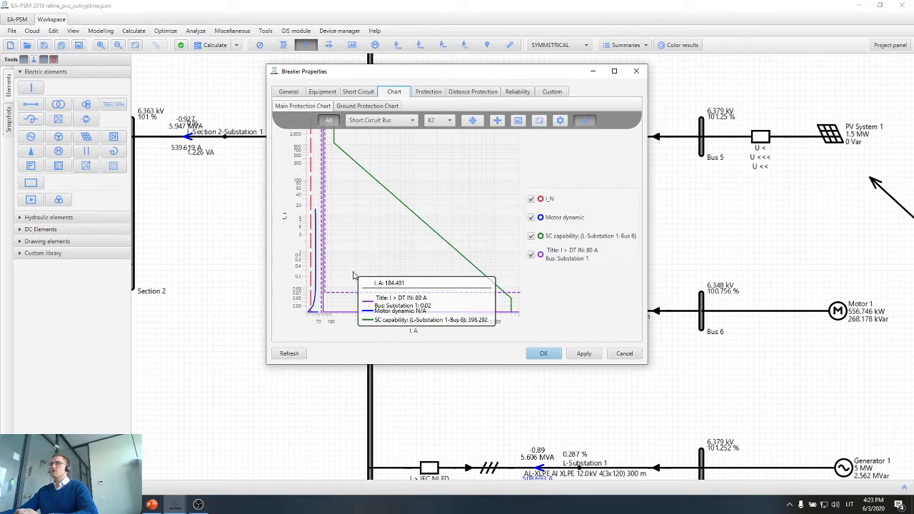
pyautogui.scroll(1, 324, 321)
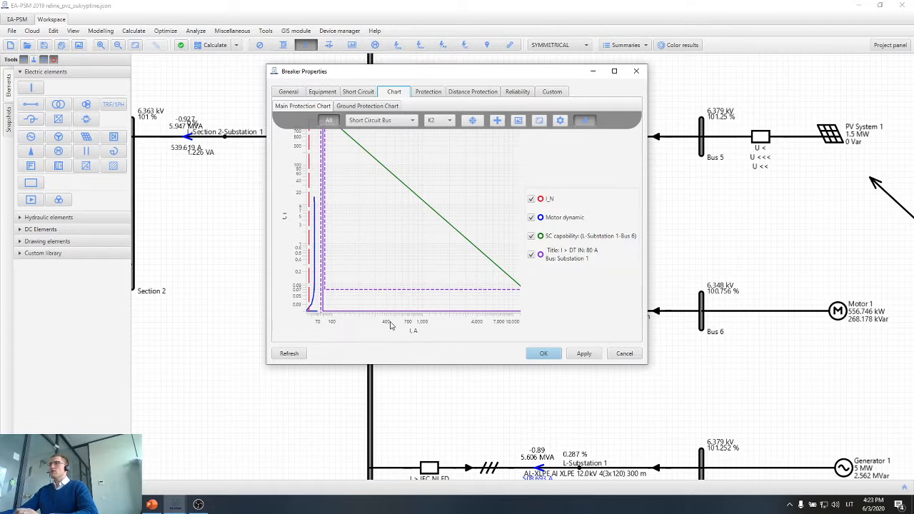
pyautogui.click(585, 353)
pyautogui.click(543, 353)
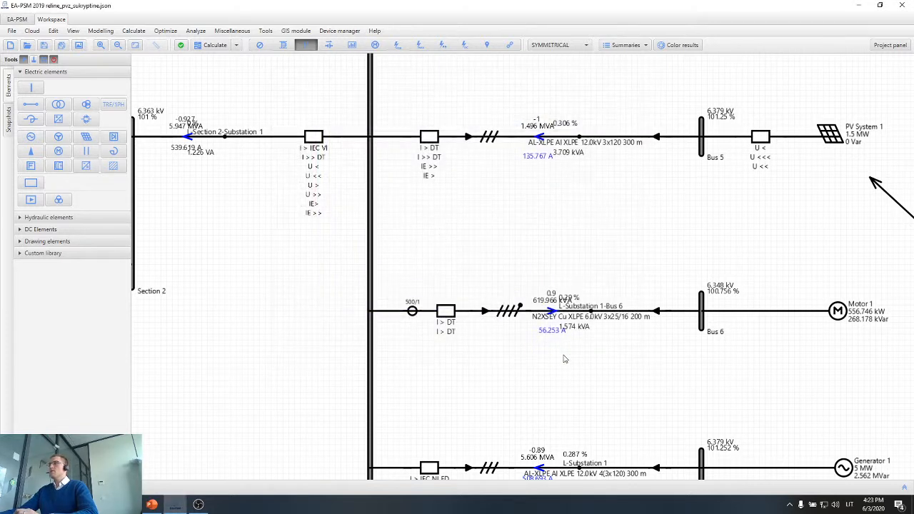
# Run the dynamic motor start calculation with Motor 1 and Motor 3 starting, and review Motor 1's start curves.
pyautogui.scroll(-2, 564, 357)
pyautogui.moveTo(699, 379); pyautogui.dragTo(625, 369)
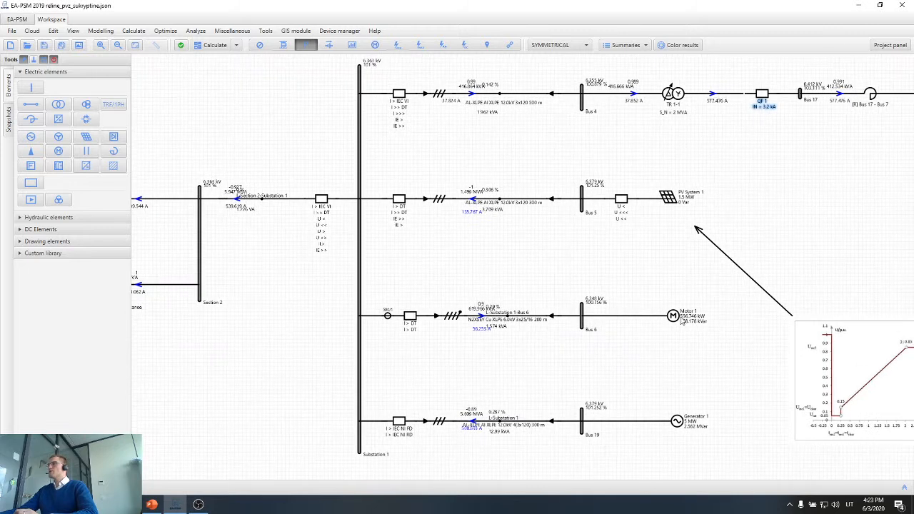
pyautogui.rightClick(680, 322)
pyautogui.click(694, 361)
pyautogui.click(235, 45)
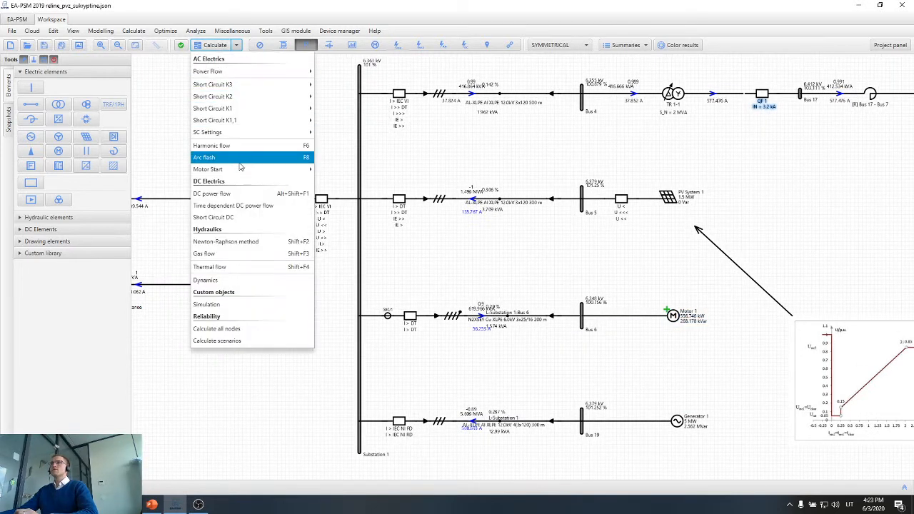
pyautogui.moveTo(243, 170)
pyautogui.click(348, 184)
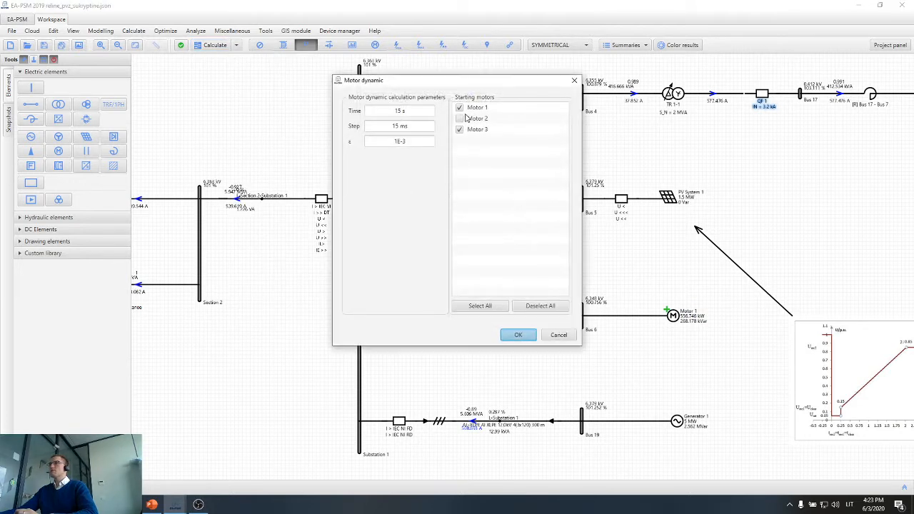
pyautogui.click(519, 336)
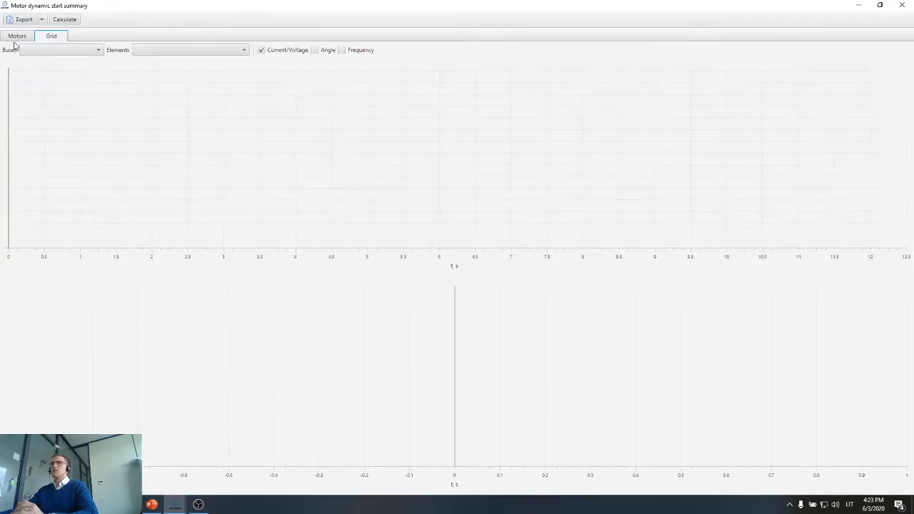
pyautogui.click(16, 38)
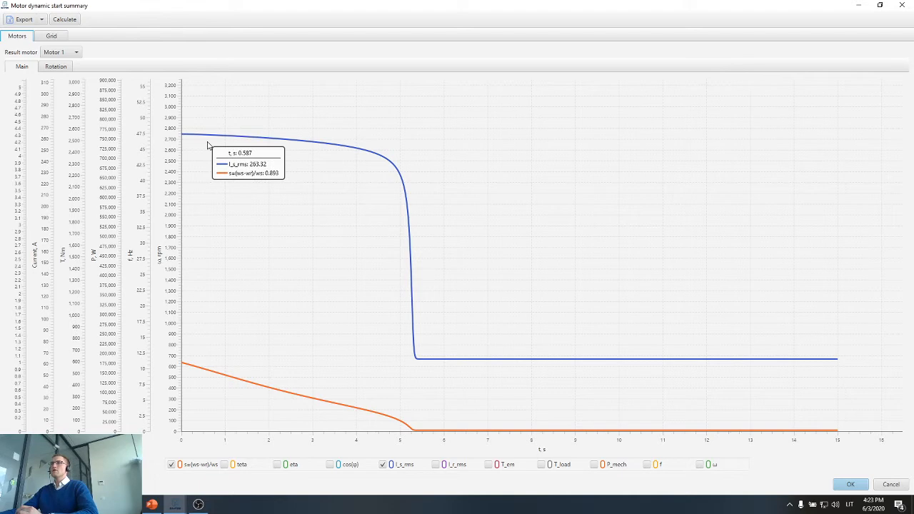
pyautogui.click(904, 6)
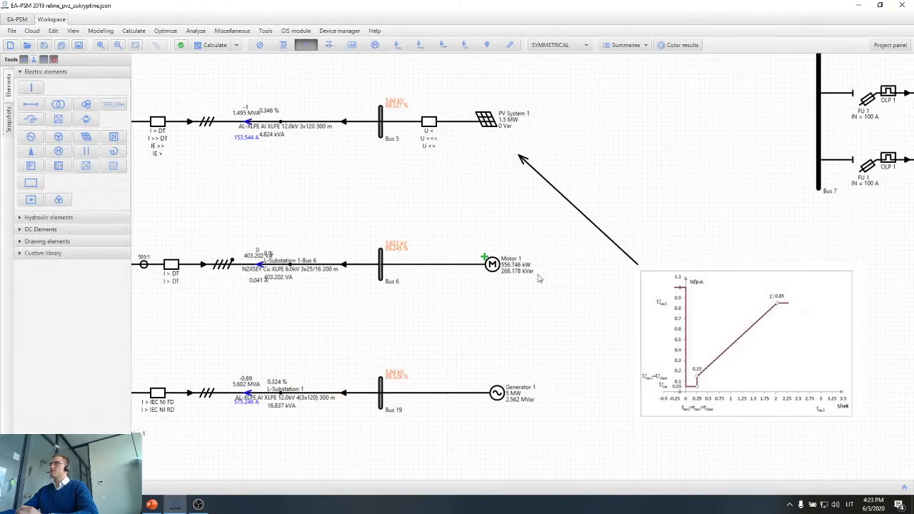
# Set the 80 A I > protection's relay time setting to 9 s from the Motor 1 feeder breaker's protection chart.
pyautogui.scroll(2, 369, 308)
pyautogui.doubleClick(335, 276)
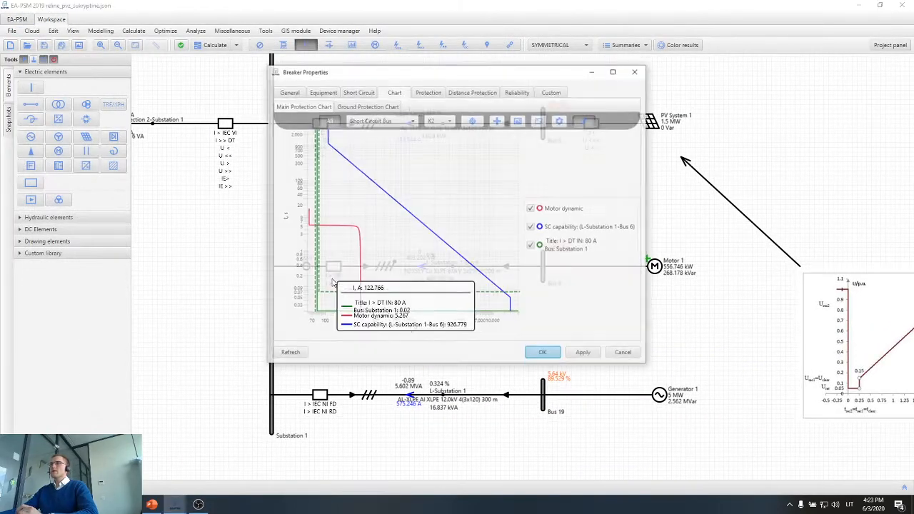
pyautogui.click(614, 70)
pyautogui.scroll(-1, 361, 239)
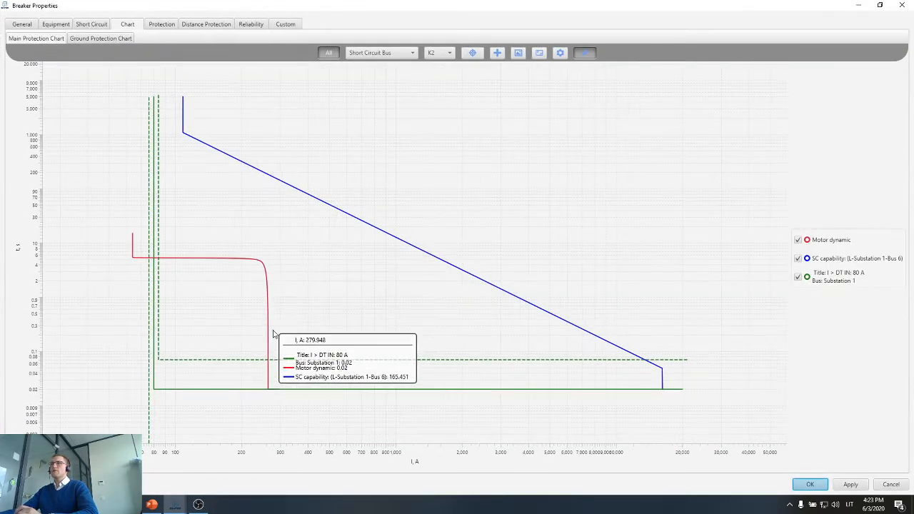
pyautogui.doubleClick(228, 391)
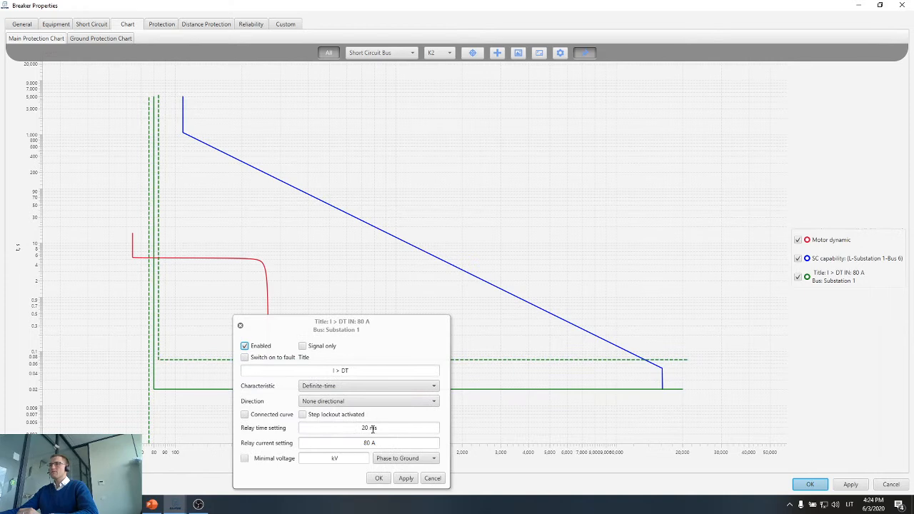
pyautogui.click(359, 427)
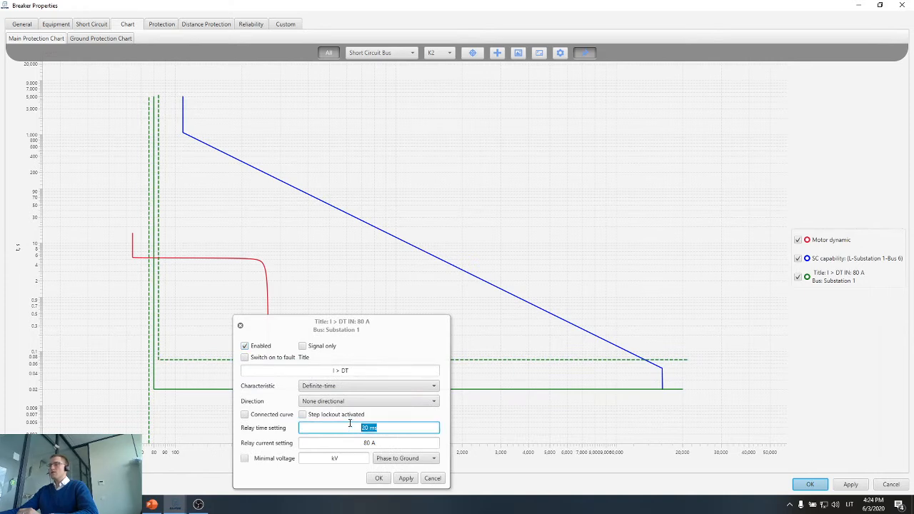
pyautogui.write('9')
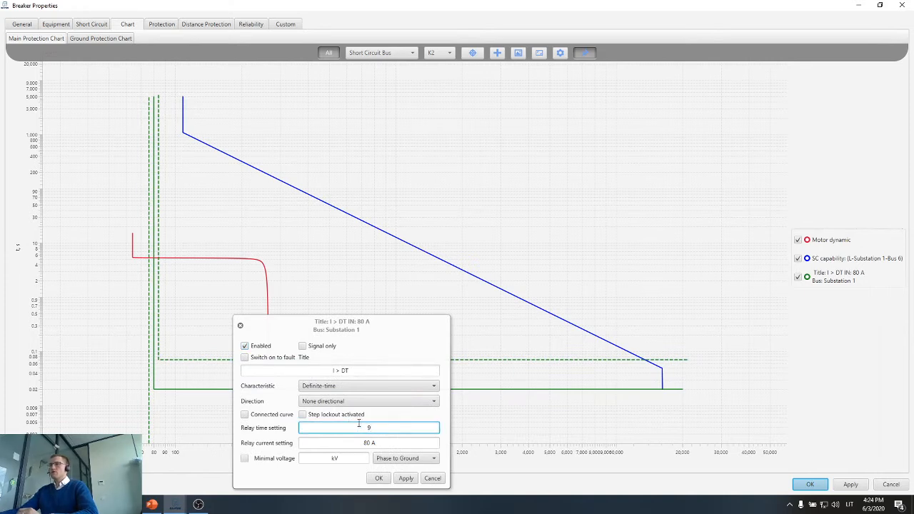
pyautogui.click(405, 477)
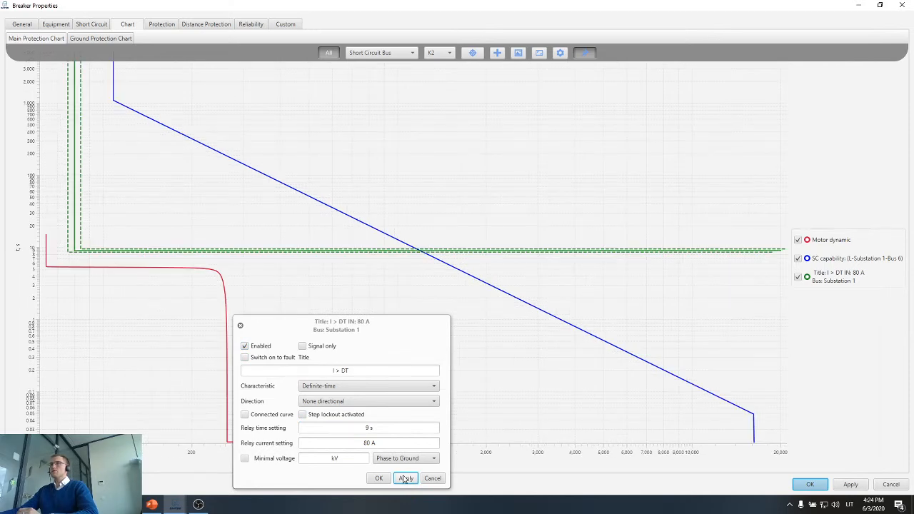
pyautogui.click(378, 478)
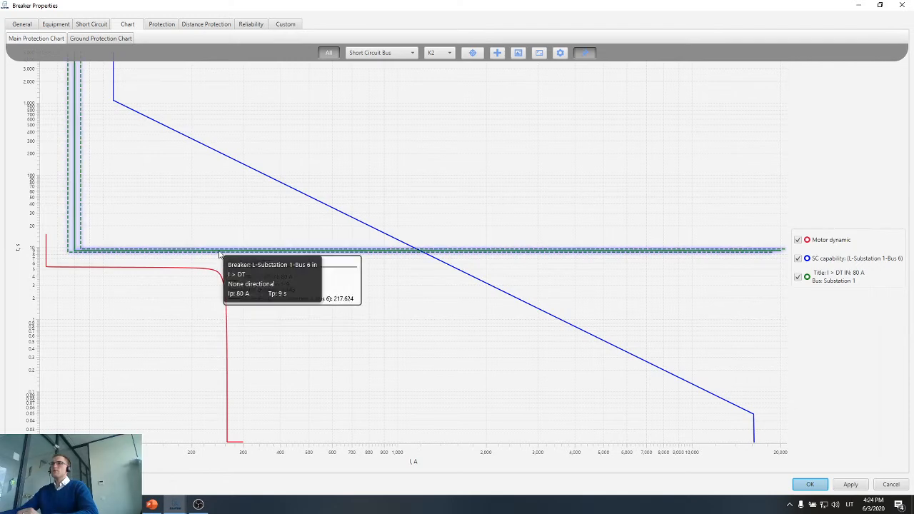
pyautogui.scroll(-1, 222, 282)
pyautogui.scroll(-1, 222, 282)
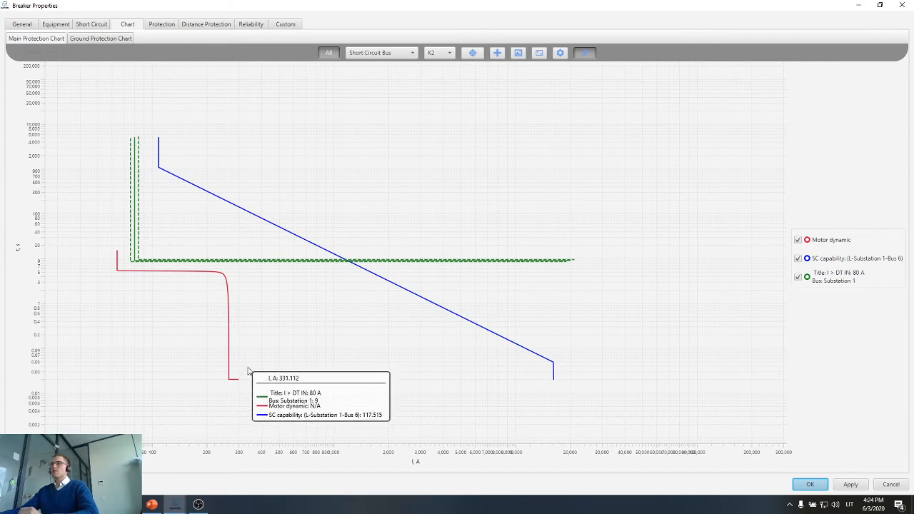
# Retitle the breaker's second I > DT protection as "I >> DT".
pyautogui.scroll(6, 248, 384)
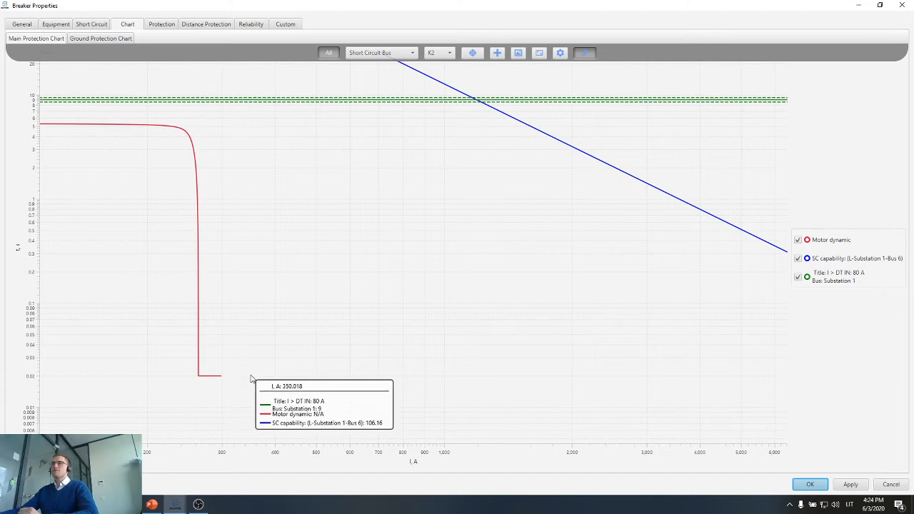
pyautogui.scroll(-6, 251, 358)
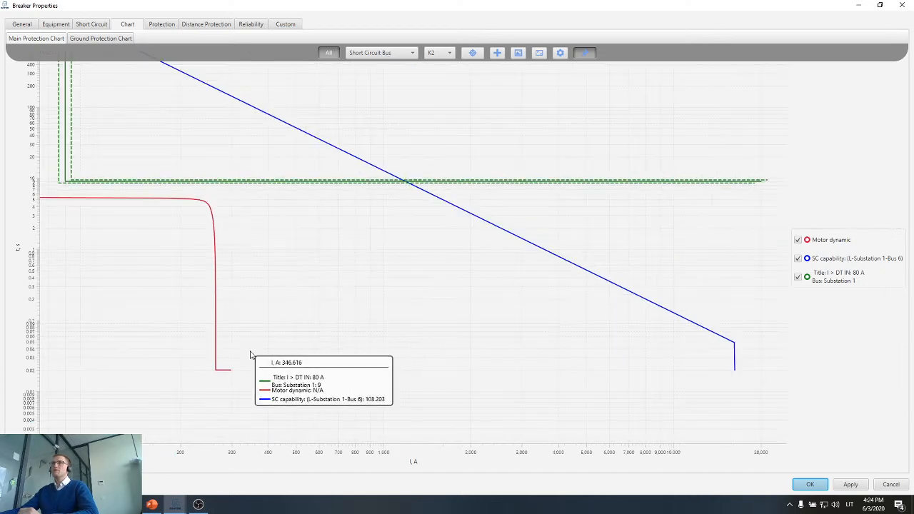
pyautogui.click(161, 24)
pyautogui.click(57, 64)
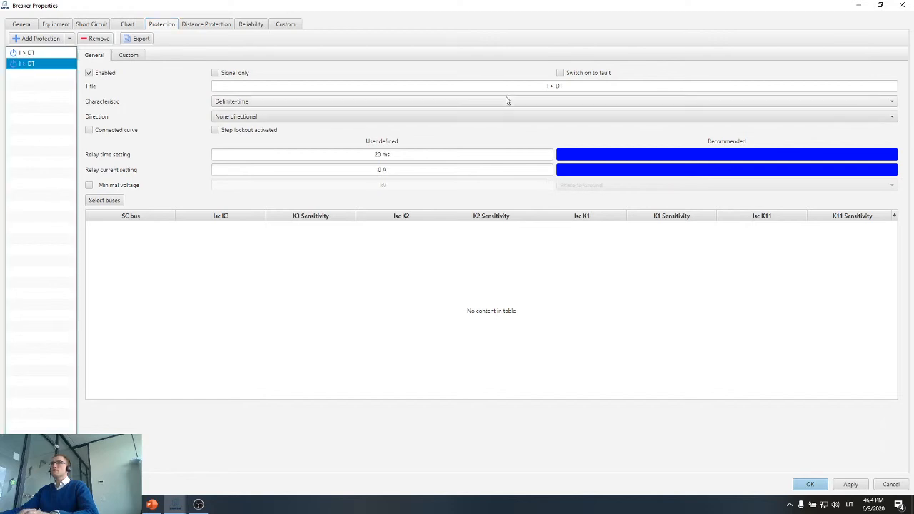
pyautogui.click(574, 84)
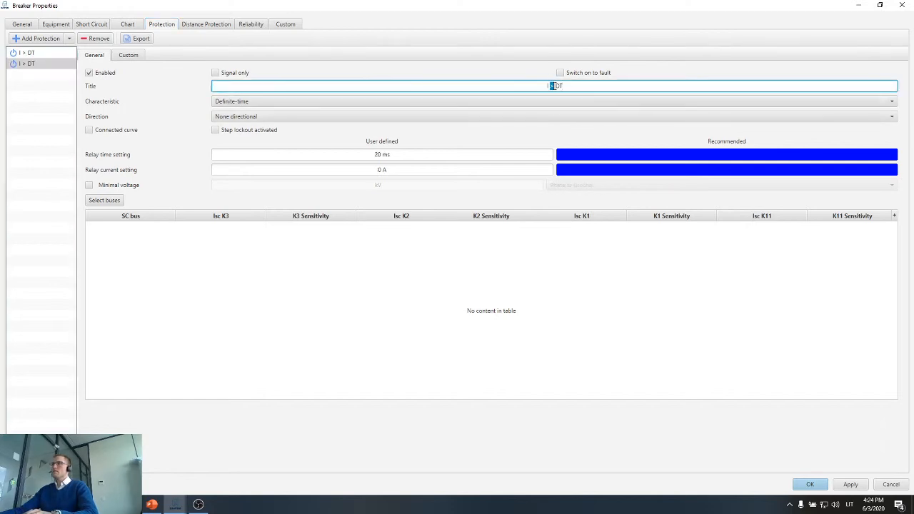
pyautogui.write('>>')
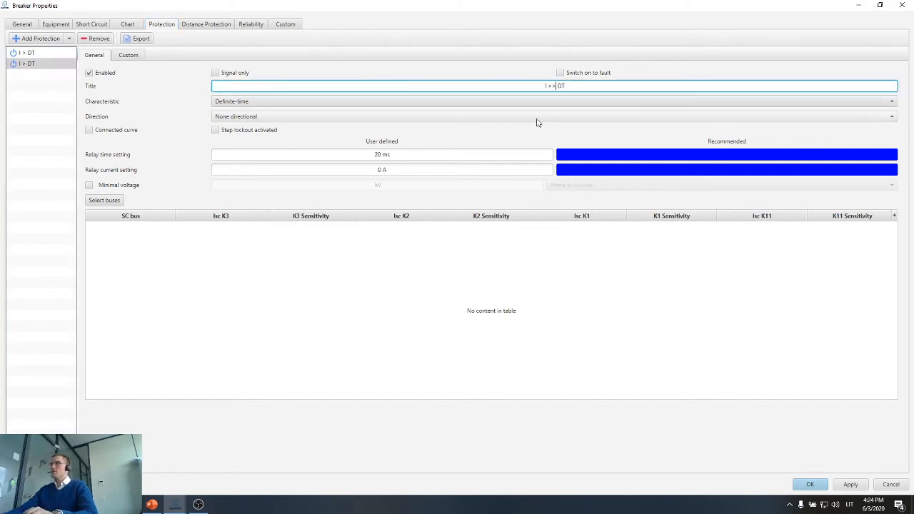
pyautogui.doubleClick(554, 86)
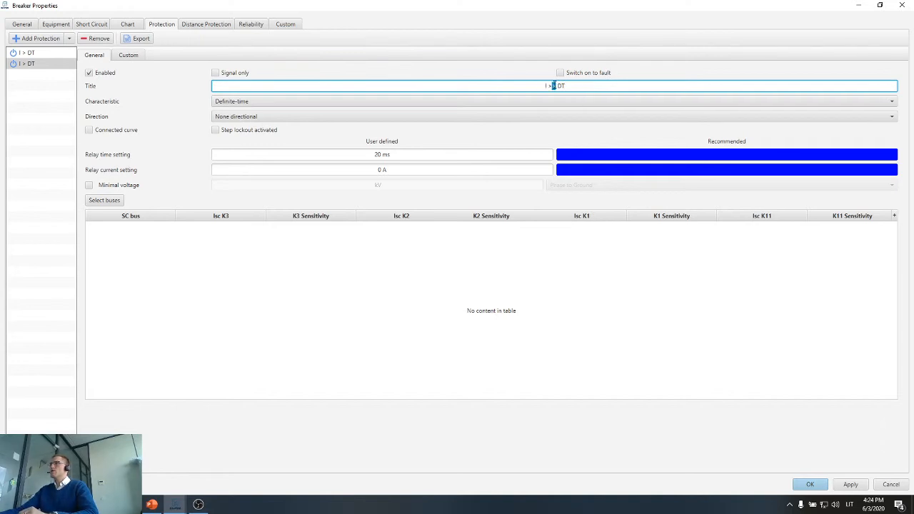
# Set the I >> DT protection's relay current setting to 350 A.
pyautogui.click(395, 171)
pyautogui.write('350')
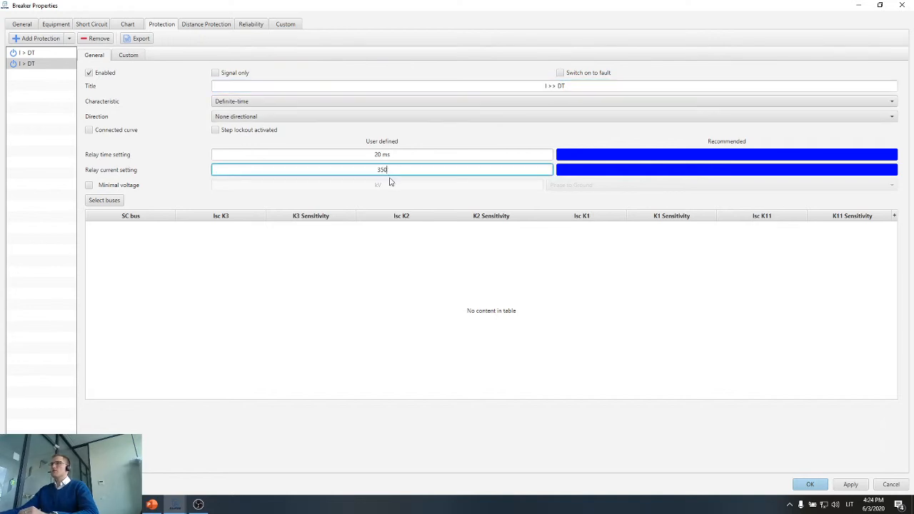
pyautogui.press('Return')
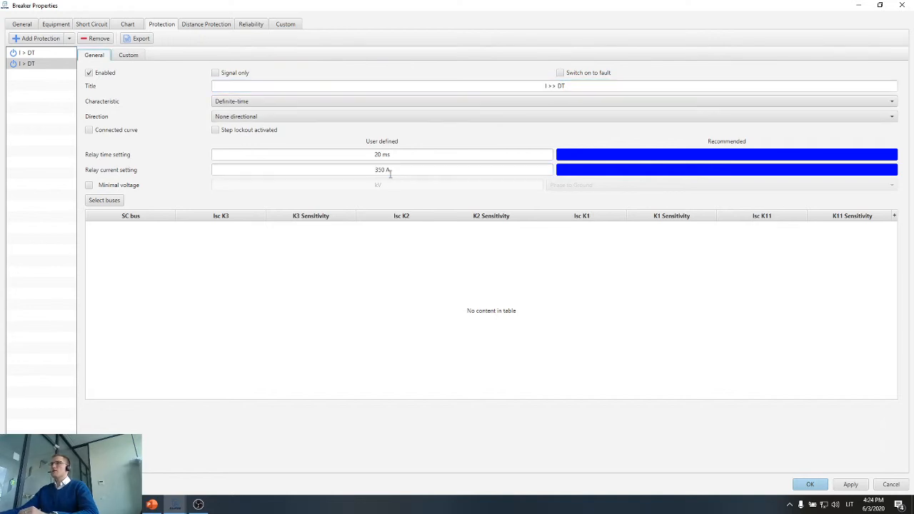
pyautogui.click(393, 154)
pyautogui.moveTo(393, 153); pyautogui.dragTo(365, 152)
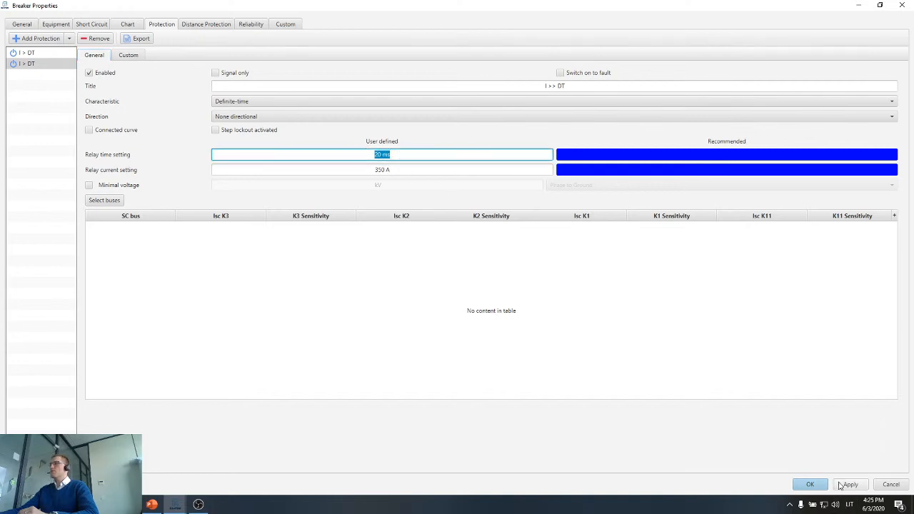
# Enable the connected curve option for the 80 A I > DT protection and apply the protection settings.
pyautogui.click(86, 132)
pyautogui.click(44, 56)
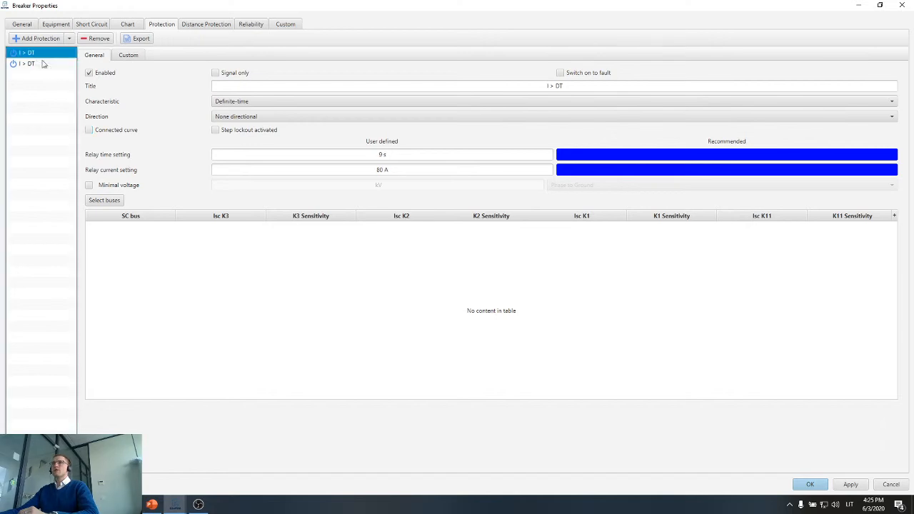
pyautogui.click(96, 132)
pyautogui.click(851, 485)
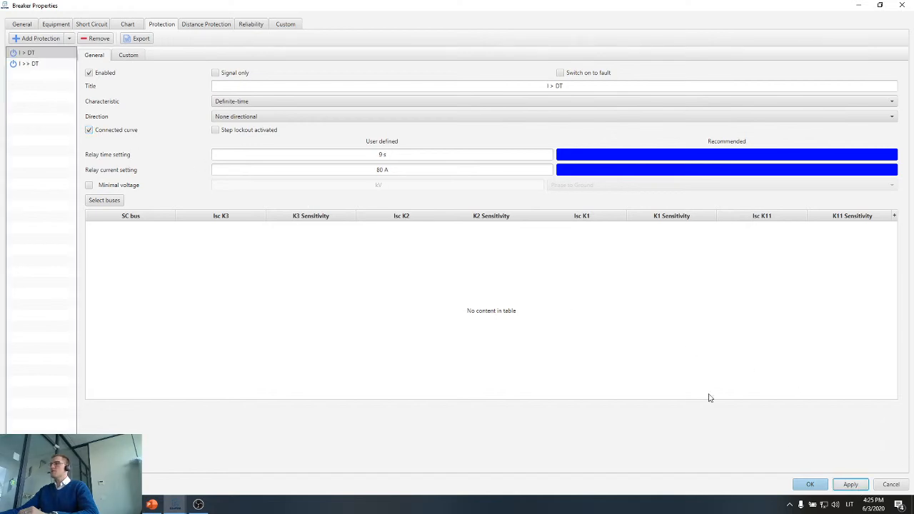
# Review the I > and I >> curves against the dynamic motor curve on the main protection chart, then confirm the breaker properties.
pyautogui.click(128, 24)
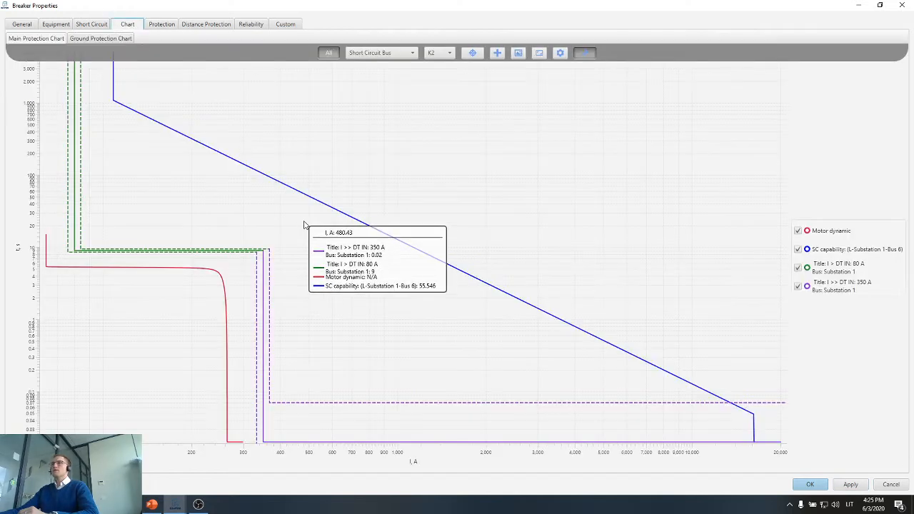
pyautogui.scroll(-5, 311, 232)
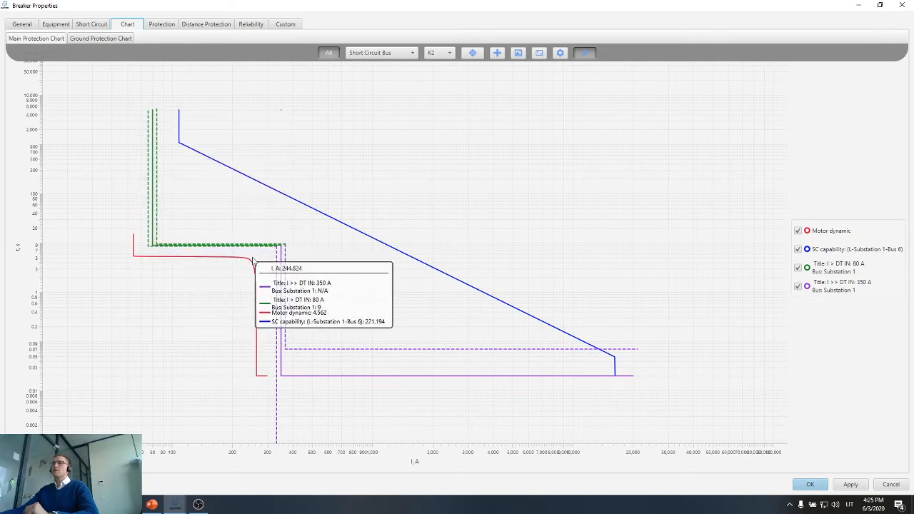
pyautogui.scroll(-1, 284, 265)
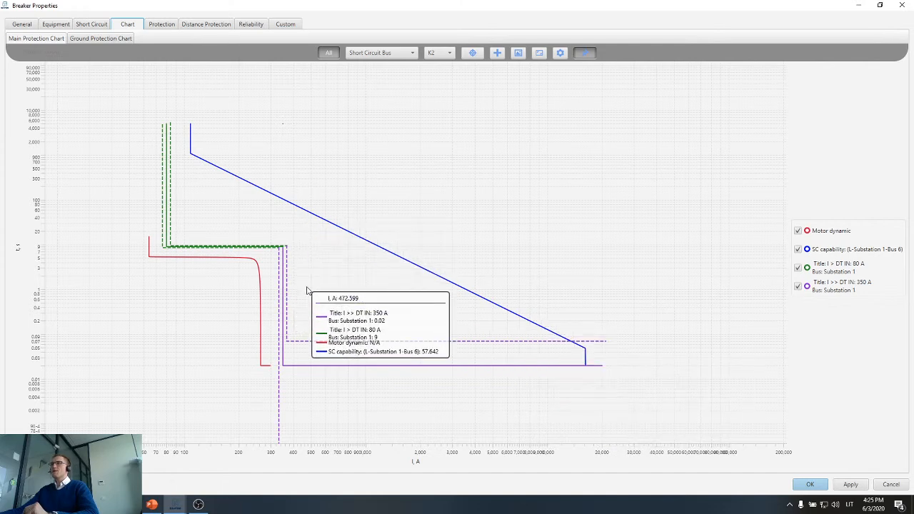
pyautogui.click(849, 485)
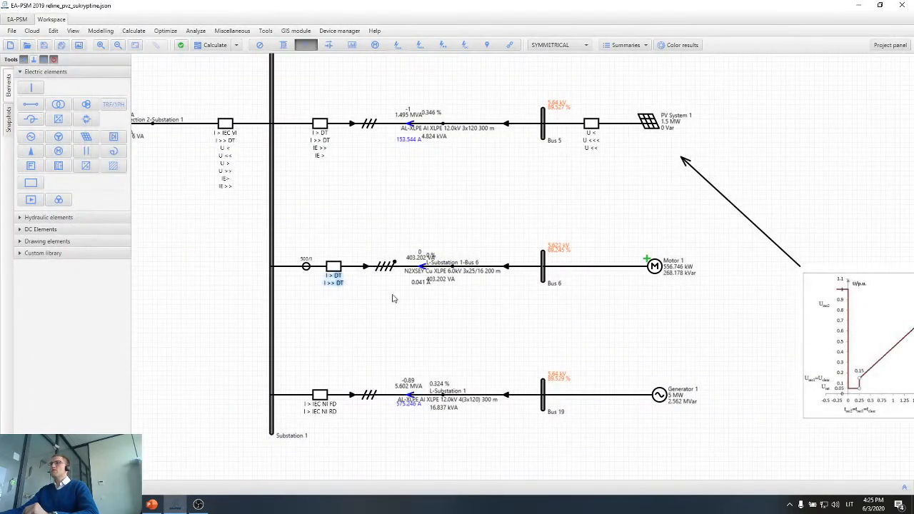
pyautogui.scroll(3, 312, 270)
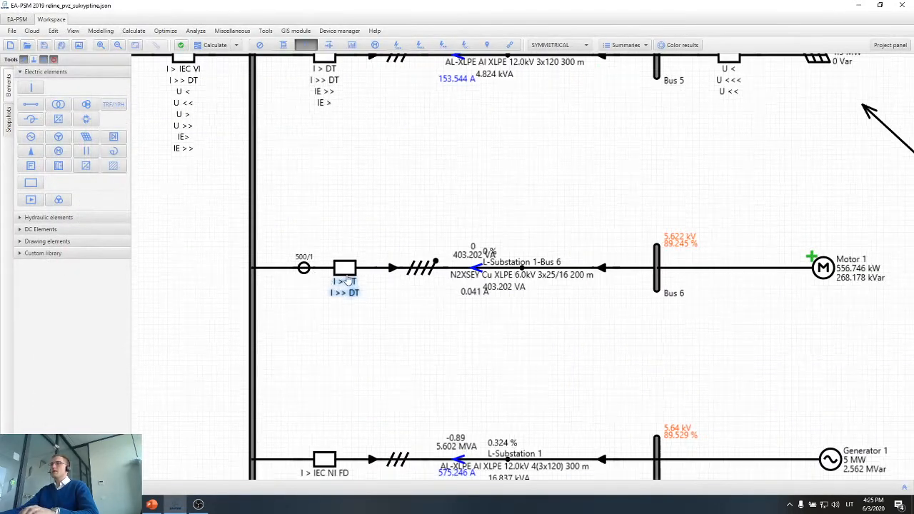
pyautogui.click(350, 286)
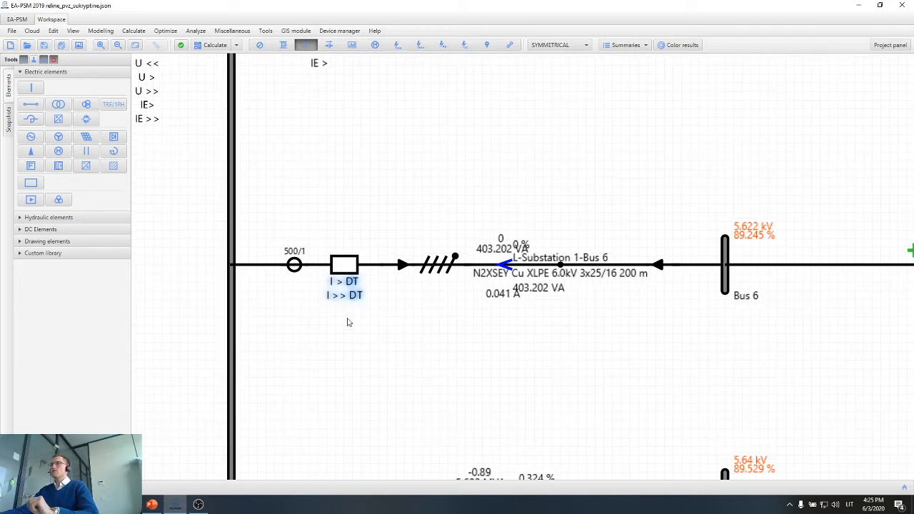
pyautogui.scroll(-4, 347, 321)
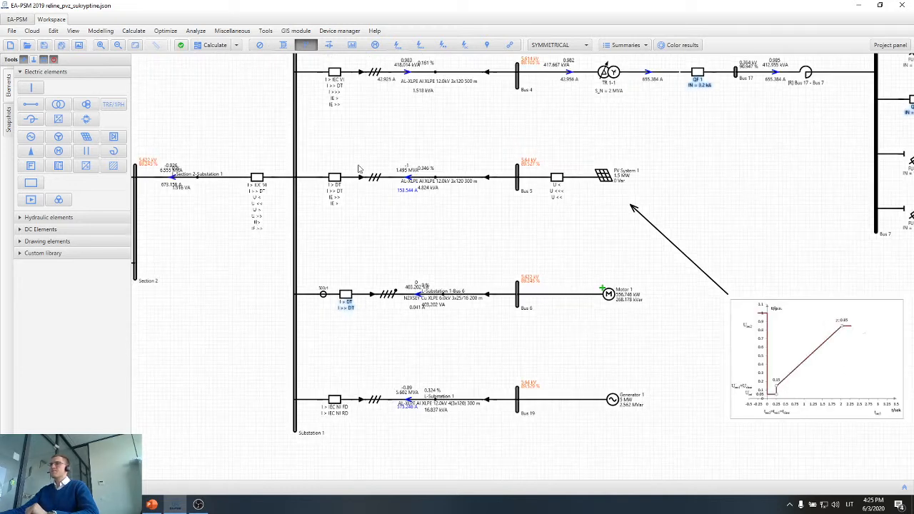
# Recalculate the network power flow and select Motor 1 on the diagram.
pyautogui.press('F5')
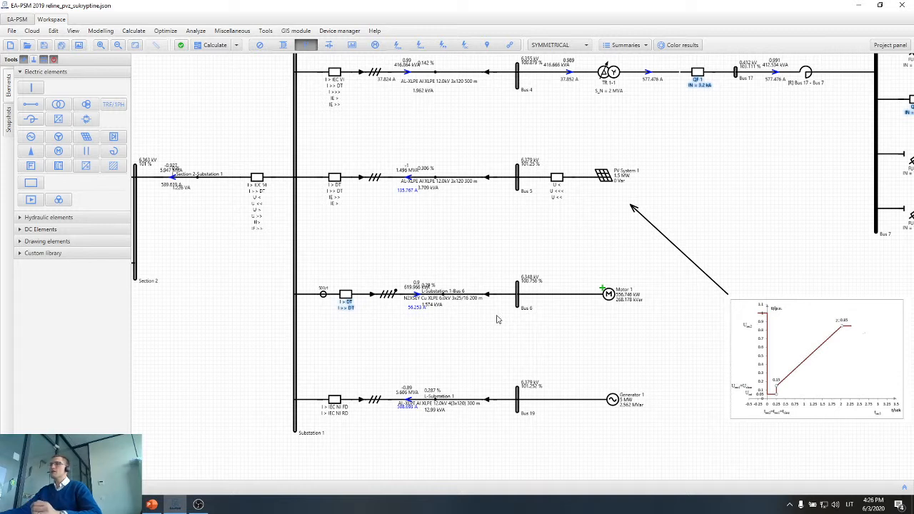
pyautogui.scroll(2, 570, 319)
pyautogui.click(628, 284)
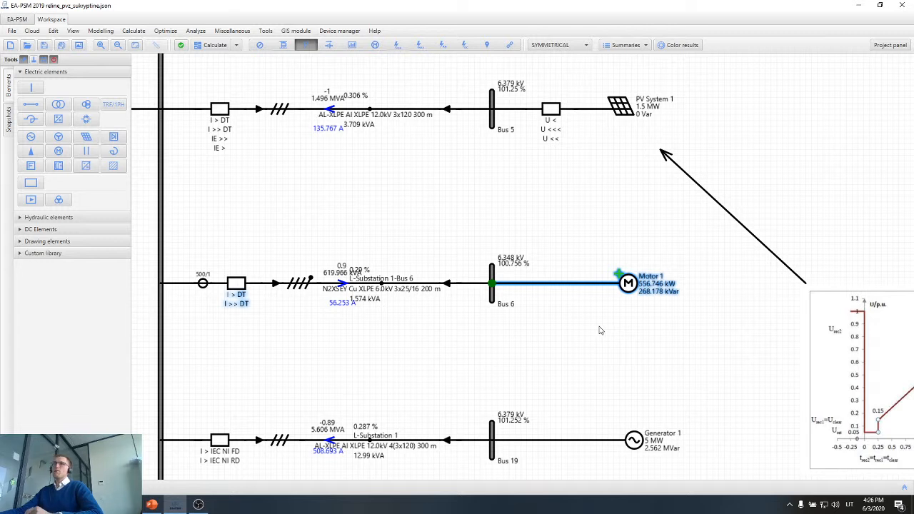
# Add two U < undervoltage protections to the Motor 1 feeder breaker.
pyautogui.doubleClick(234, 288)
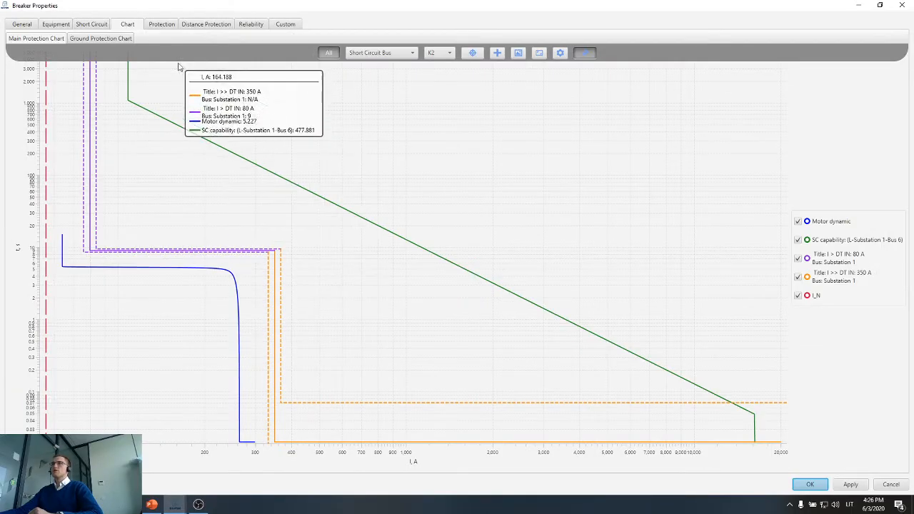
pyautogui.click(159, 26)
pyautogui.click(40, 40)
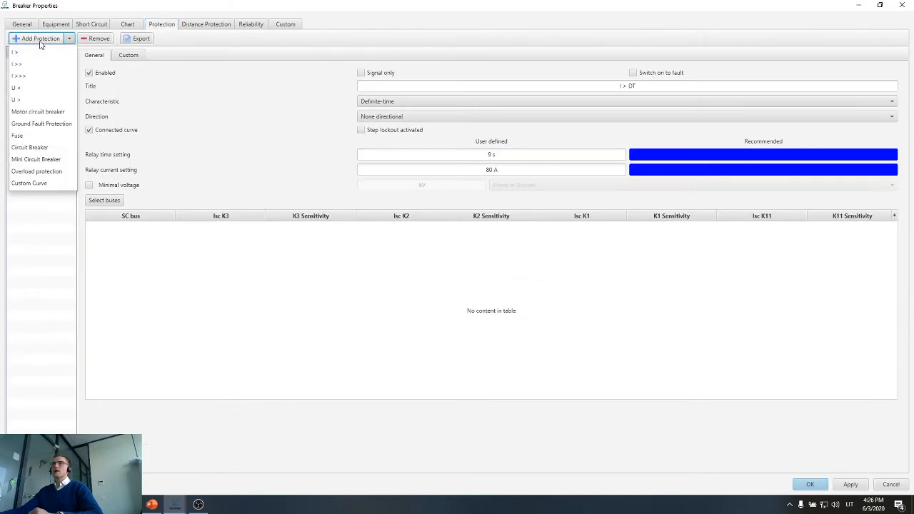
pyautogui.click(32, 89)
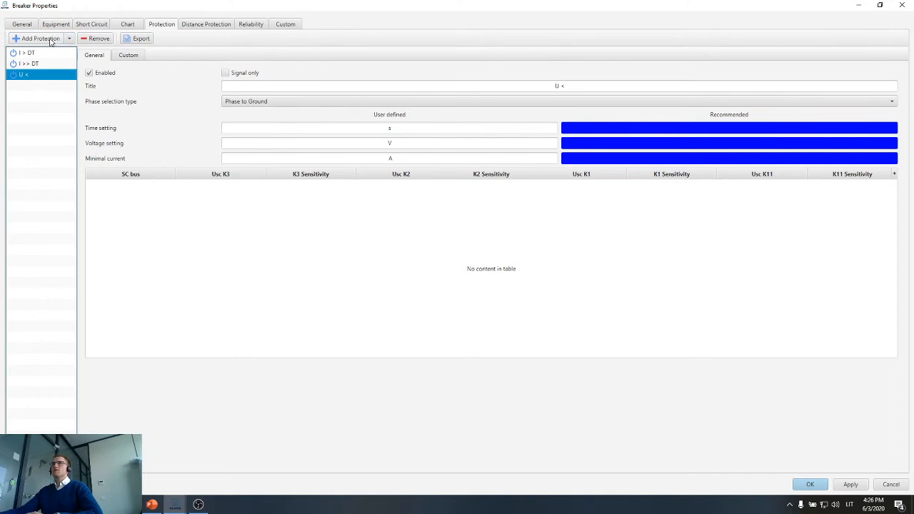
pyautogui.click(33, 38)
pyautogui.click(30, 99)
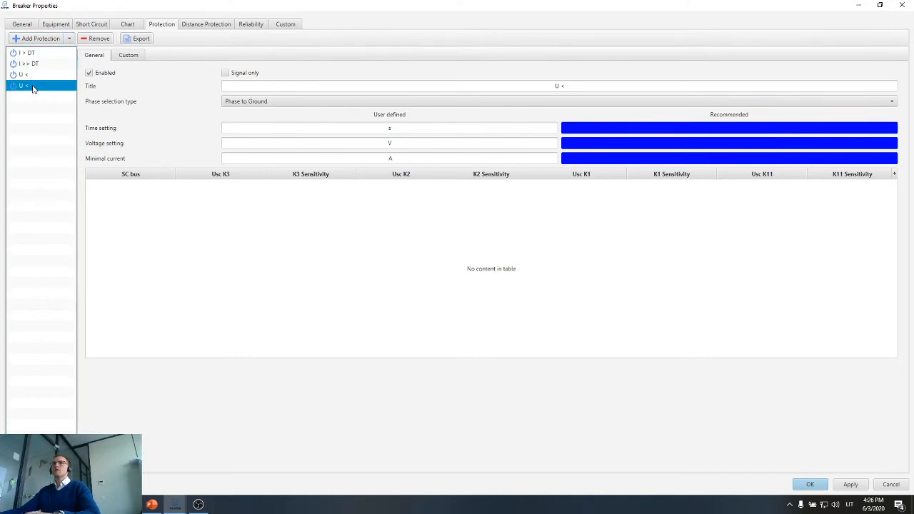
# Retitle the second undervoltage protection as "U <<".
pyautogui.click(659, 83)
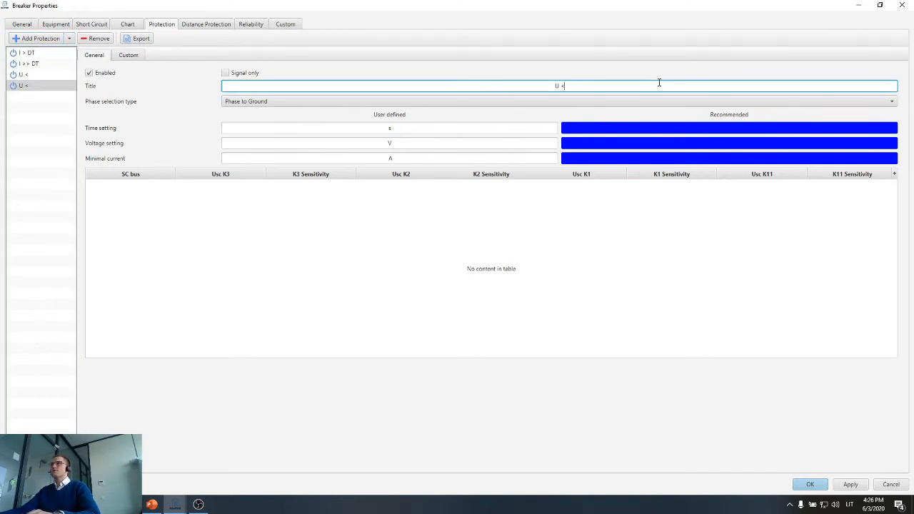
pyautogui.write('<')
pyautogui.click(666, 74)
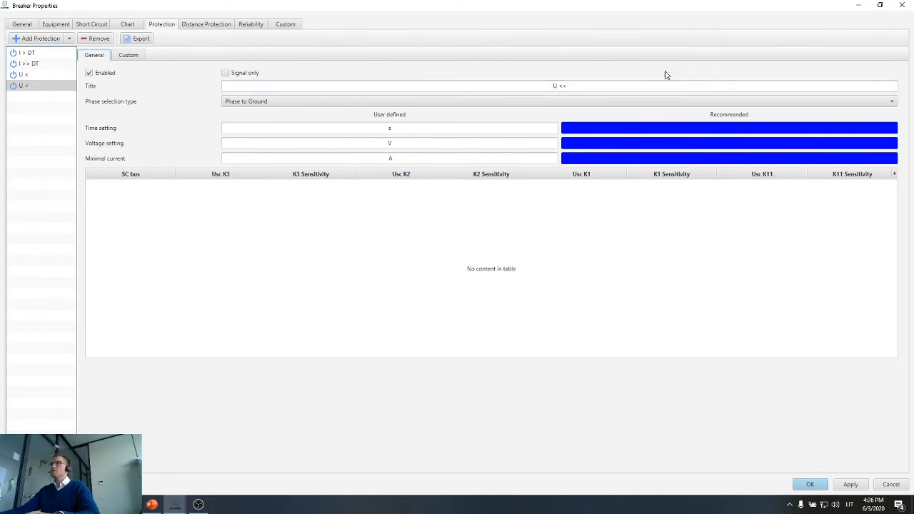
# Set the first U < protection's phase selection type to Phase to Phase.
pyautogui.click(25, 74)
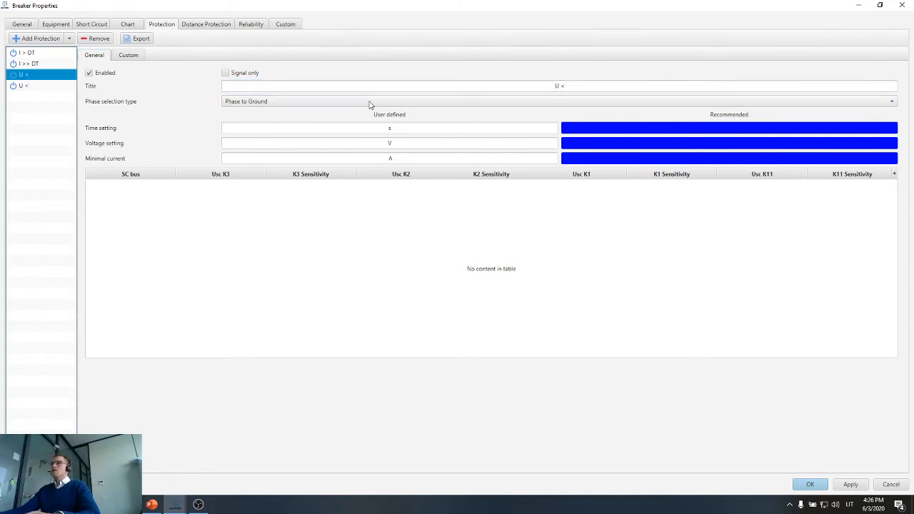
pyautogui.click(383, 131)
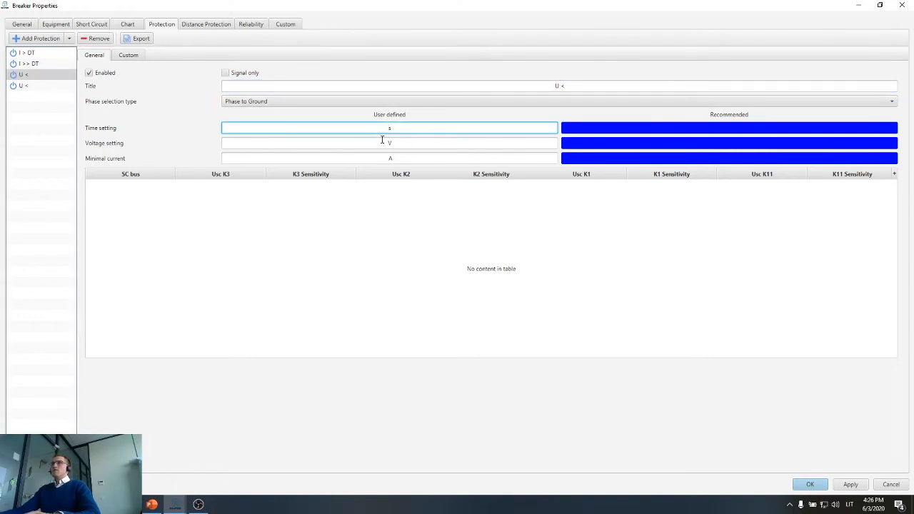
pyautogui.click(379, 101)
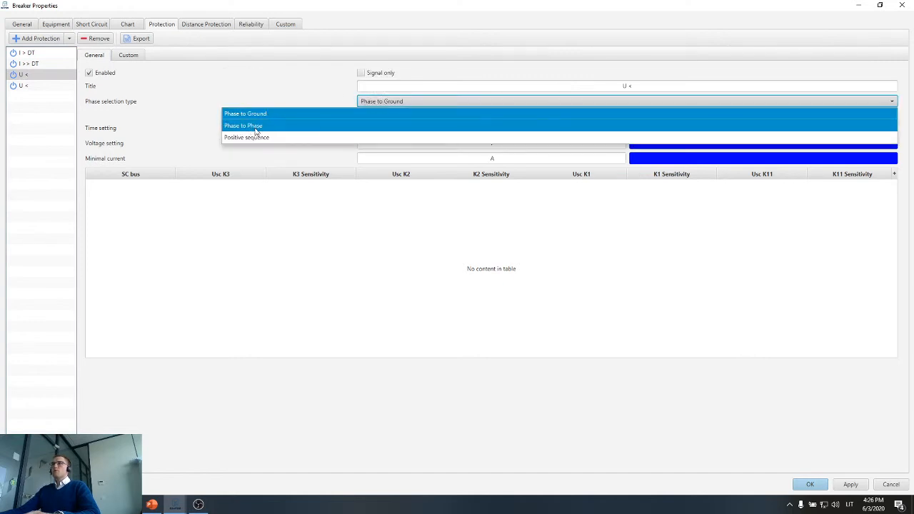
pyautogui.click(263, 126)
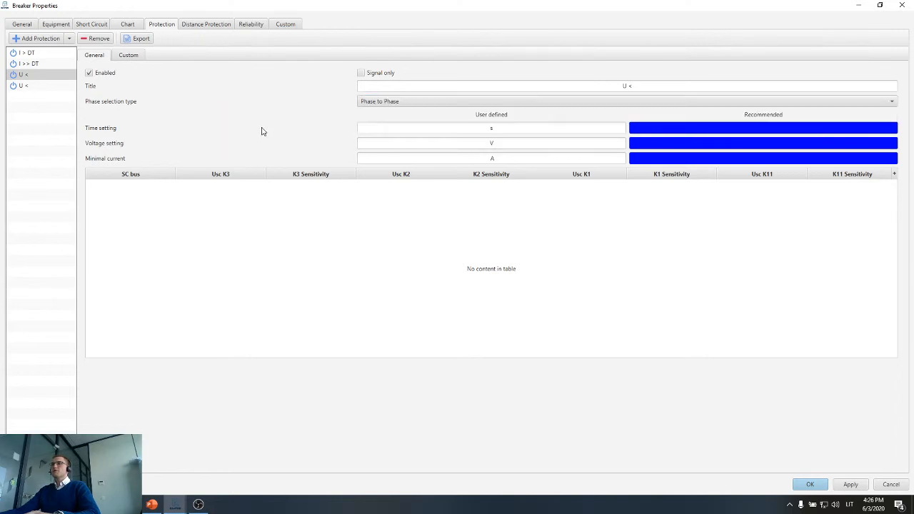
# Switch to Calculator and compute 0.8 × 6300 for the first undervoltage protection's voltage setting.
pyautogui.click(453, 155)
pyautogui.click(453, 145)
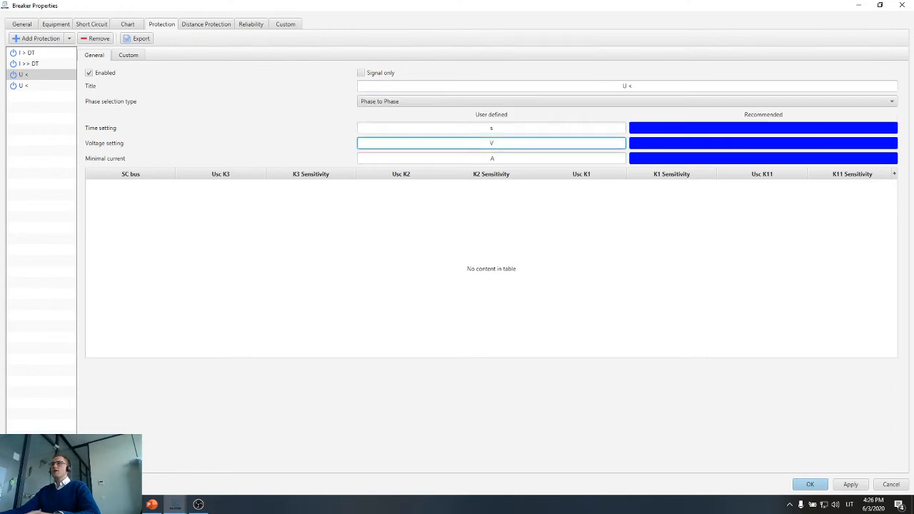
pyautogui.click(35, 505)
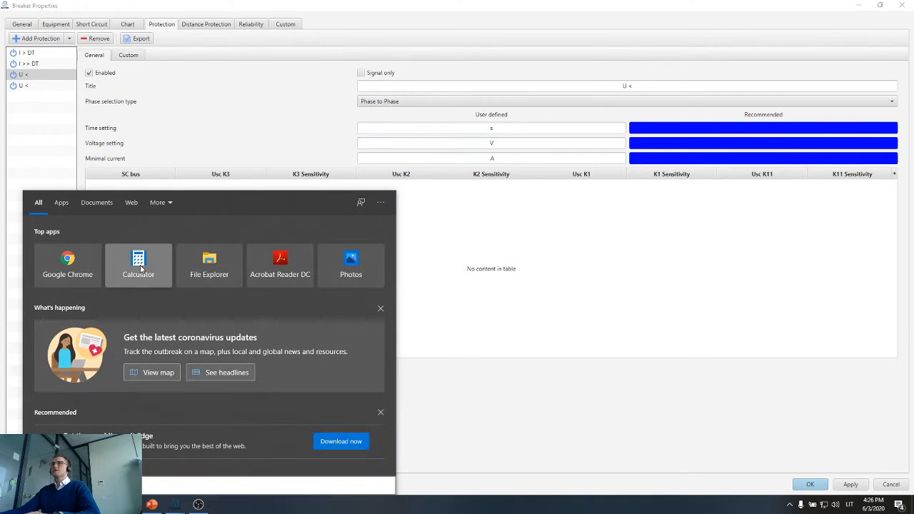
pyautogui.click(139, 268)
pyautogui.write('8')
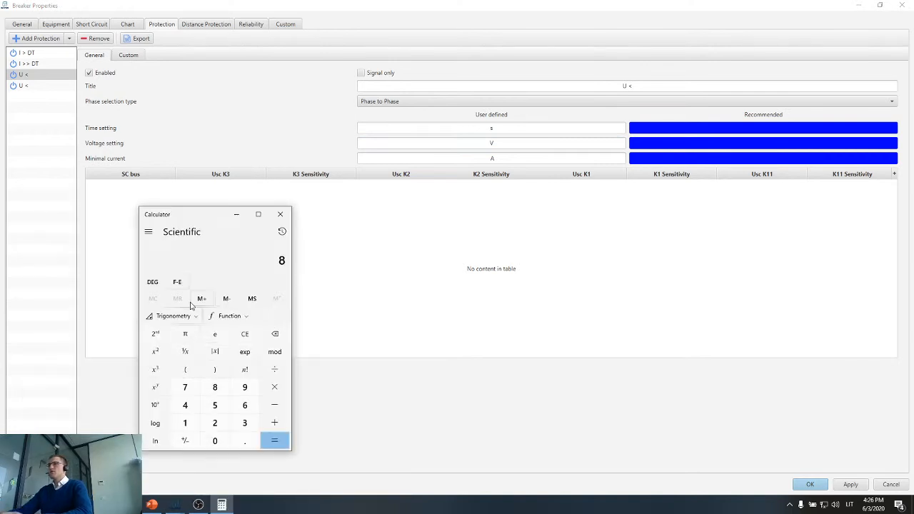
pyautogui.write('.8*')
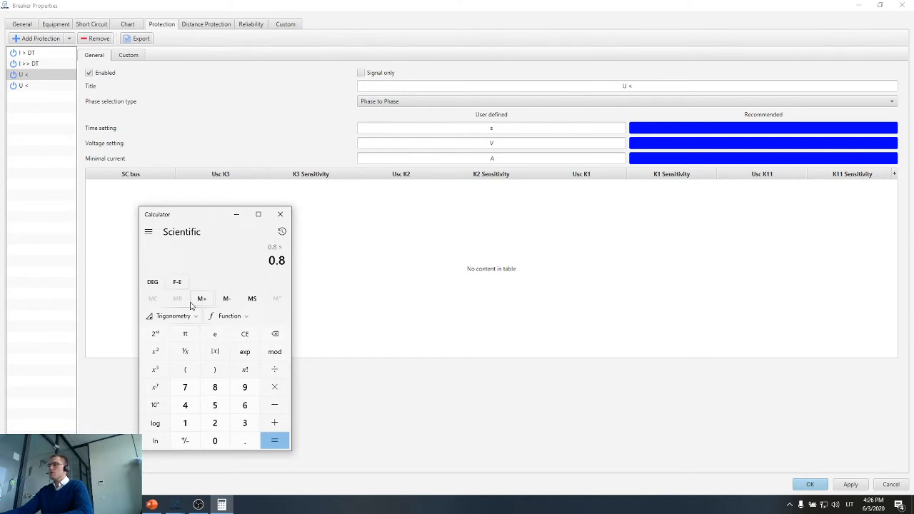
pyautogui.write('6300')
pyautogui.press('Return')
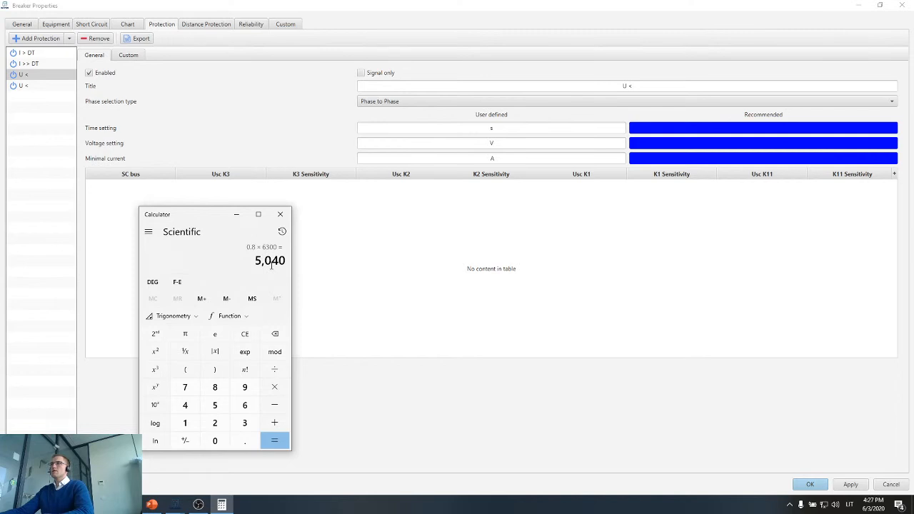
# Set the U < protection's voltage to 5 kV and its time to 13 s in the breaker properties, and apply.
pyautogui.click(471, 143)
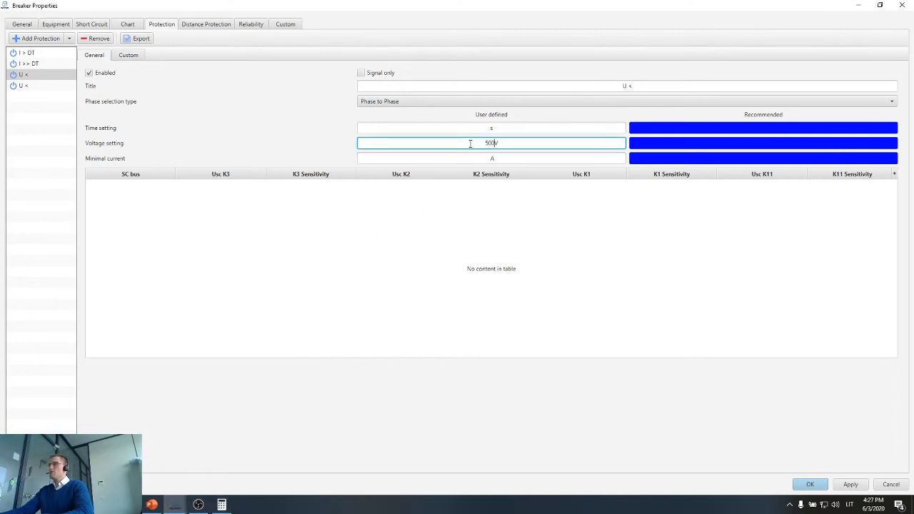
pyautogui.click(474, 129)
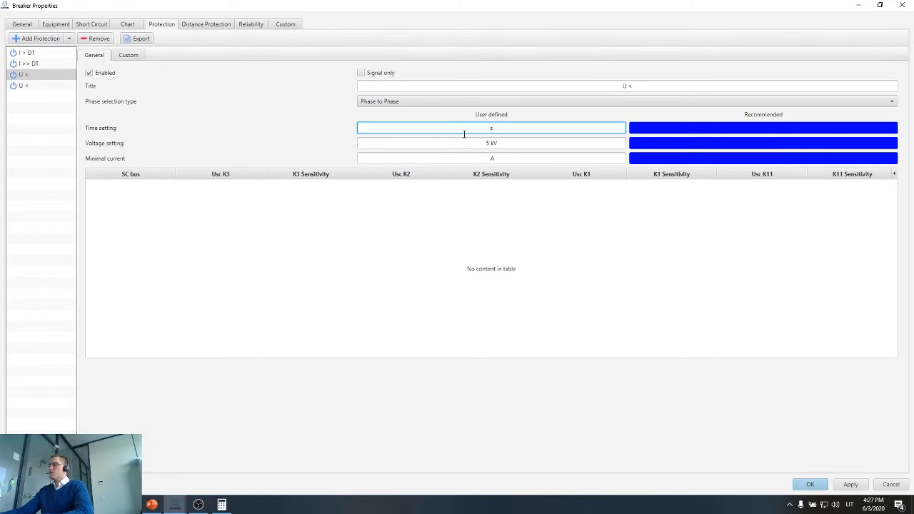
pyautogui.click(321, 131)
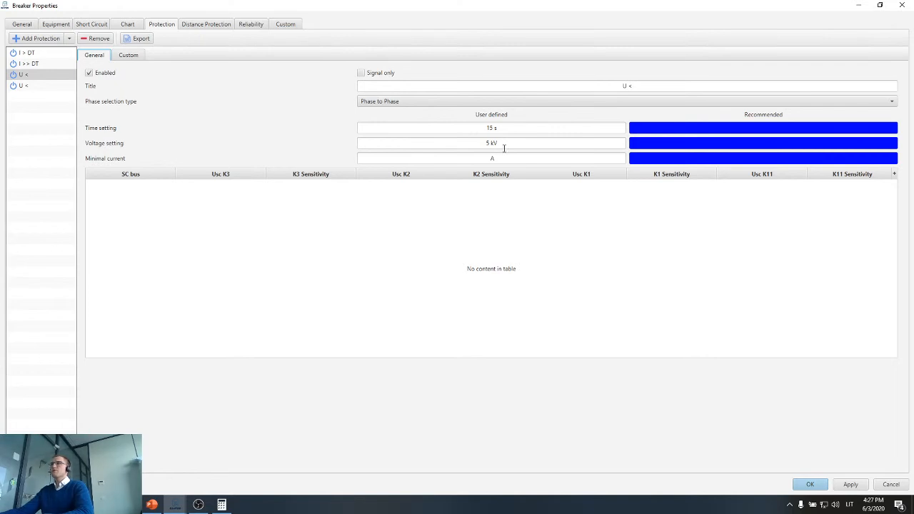
pyautogui.click(851, 484)
# Select the U << protection and compute 0.6 × 6300 in Calculator for its voltage setting.
pyautogui.click(28, 86)
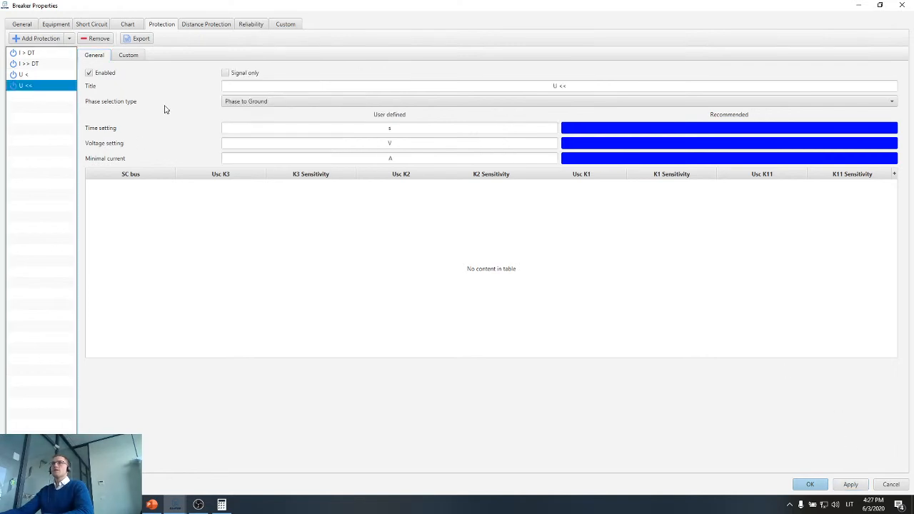
pyautogui.click(384, 144)
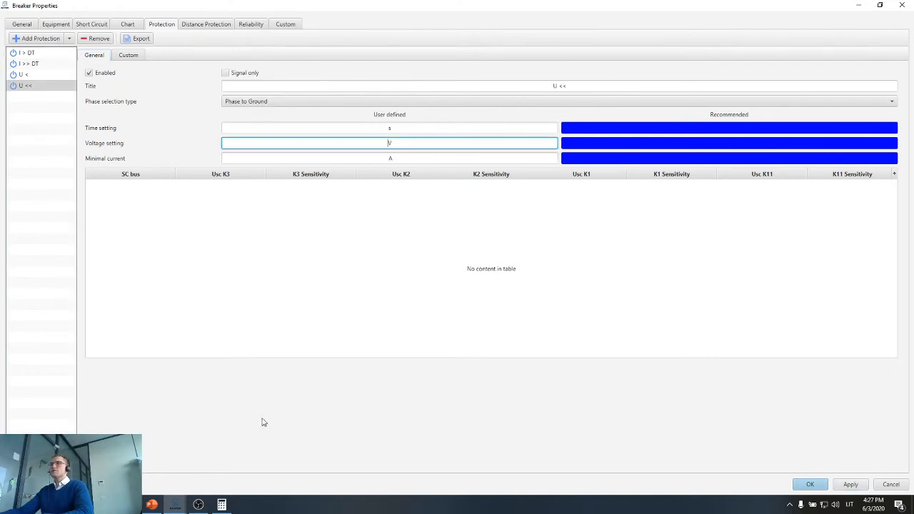
pyautogui.click(221, 504)
pyautogui.click(247, 335)
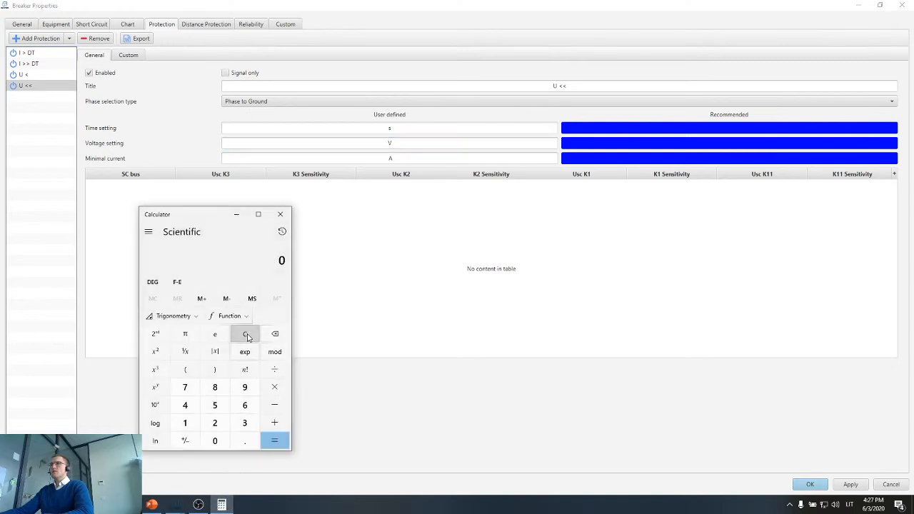
pyautogui.write('.6 × ')
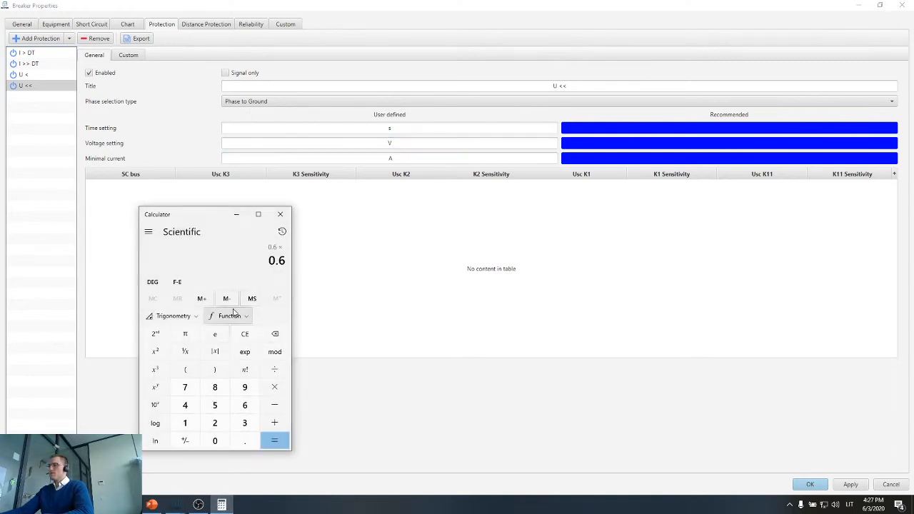
pyautogui.write('6300')
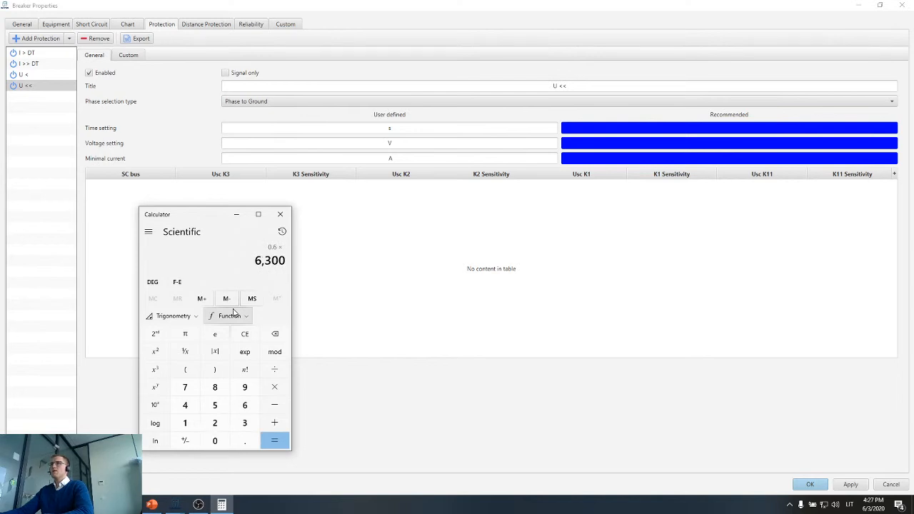
pyautogui.press('Return')
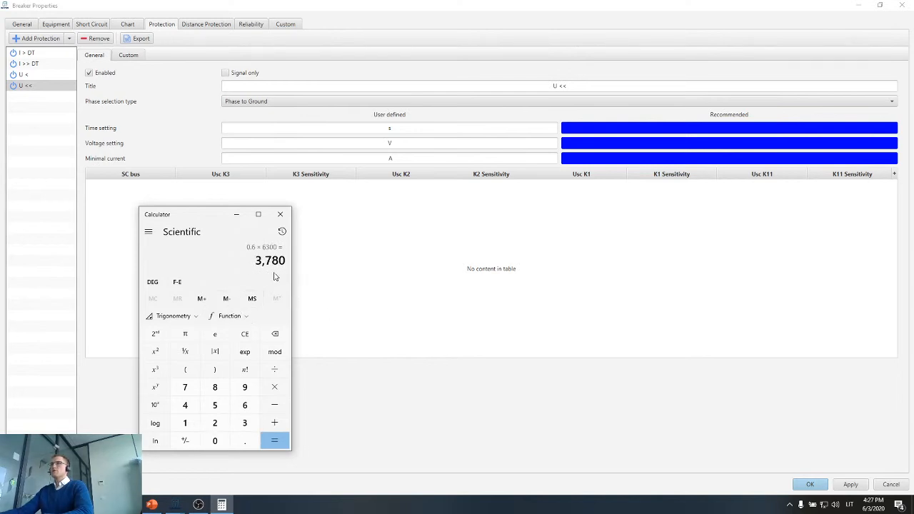
pyautogui.click(280, 214)
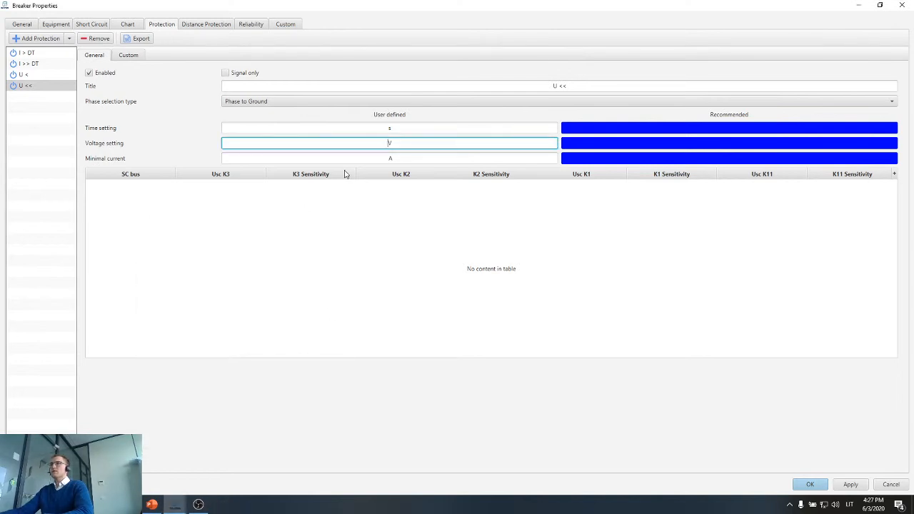
# Set the U << protection's voltage to 3.7 kV and its time to 3 s, and accept the breaker properties.
pyautogui.write('00')
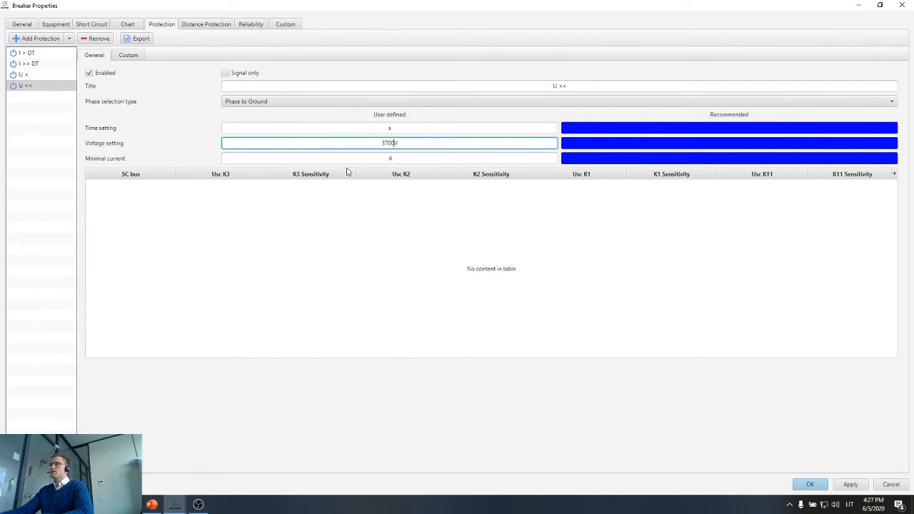
pyautogui.click(382, 130)
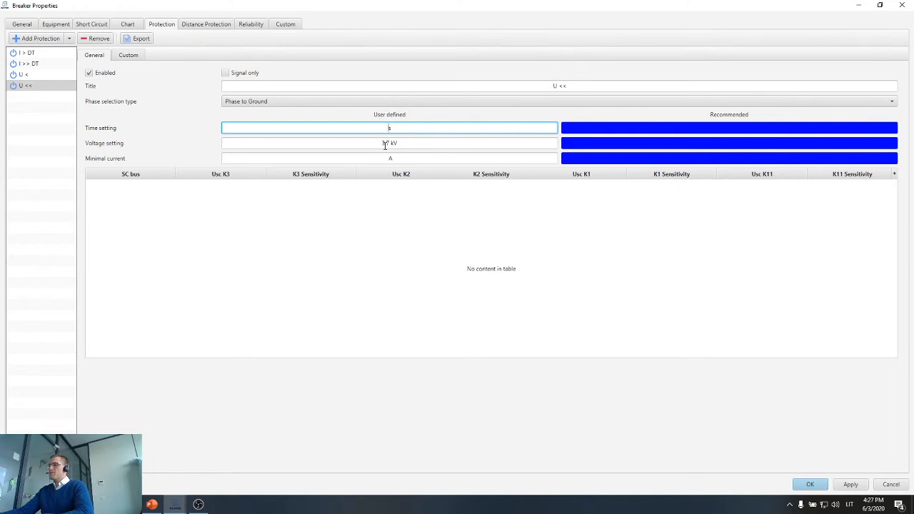
pyautogui.write('3')
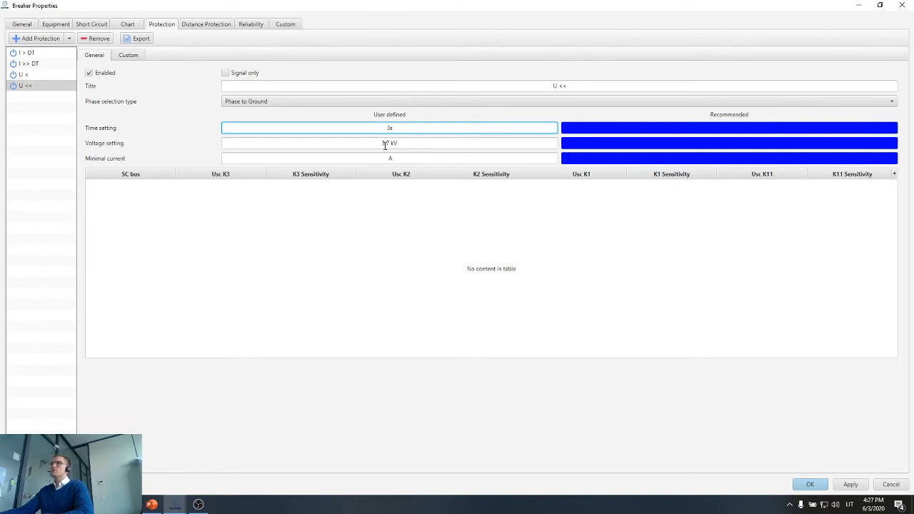
pyautogui.click(400, 143)
pyautogui.doubleClick(401, 128)
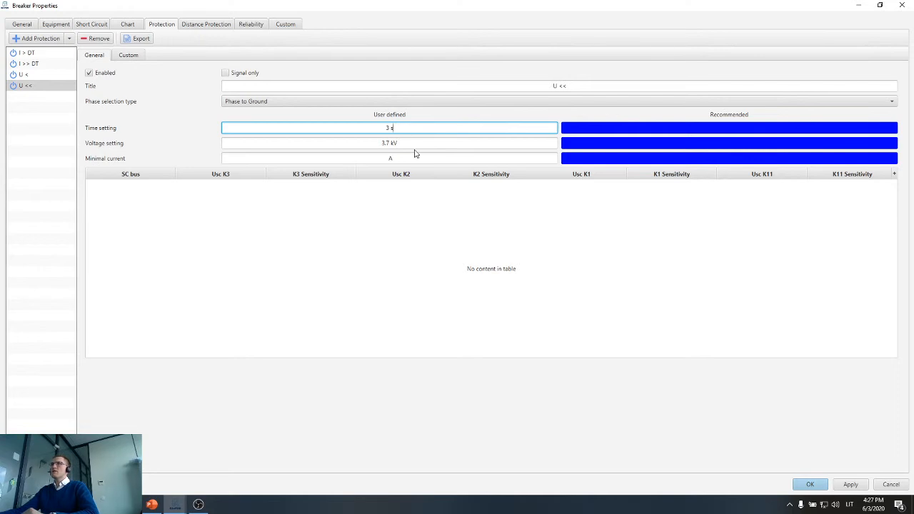
pyautogui.click(846, 485)
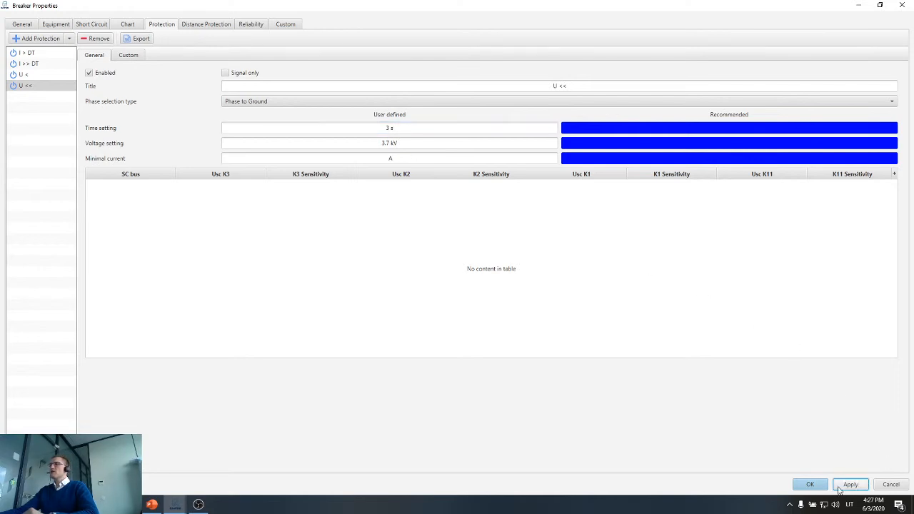
pyautogui.click(810, 484)
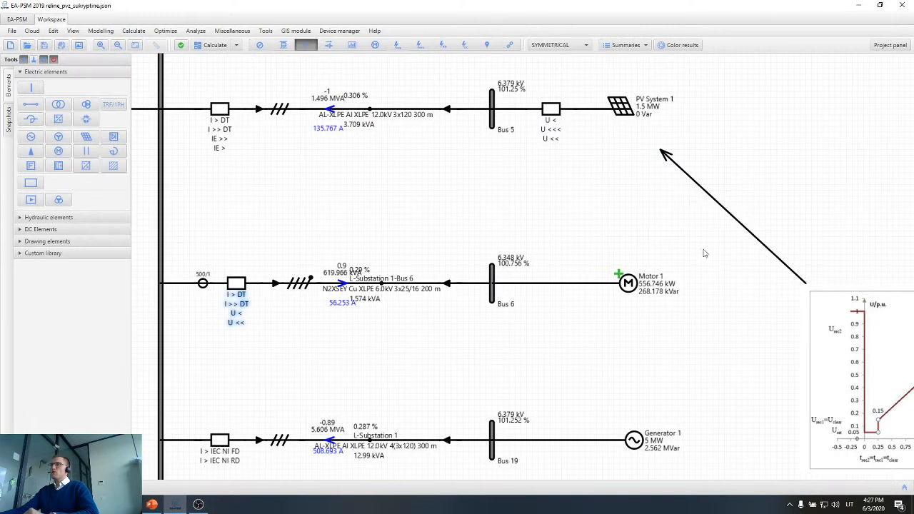
# Calculate the short circuits at the Substation 1 busbar.
pyautogui.click(629, 283)
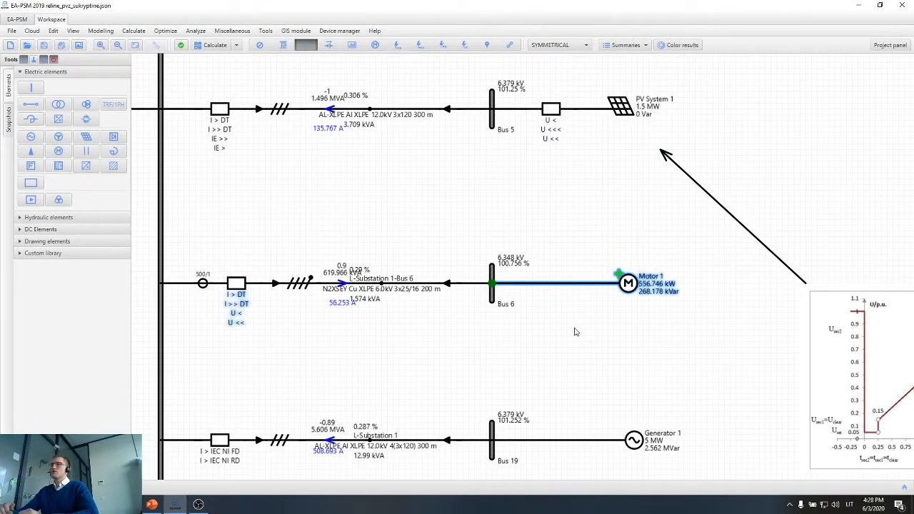
pyautogui.scroll(-1, 545, 347)
pyautogui.click(525, 362)
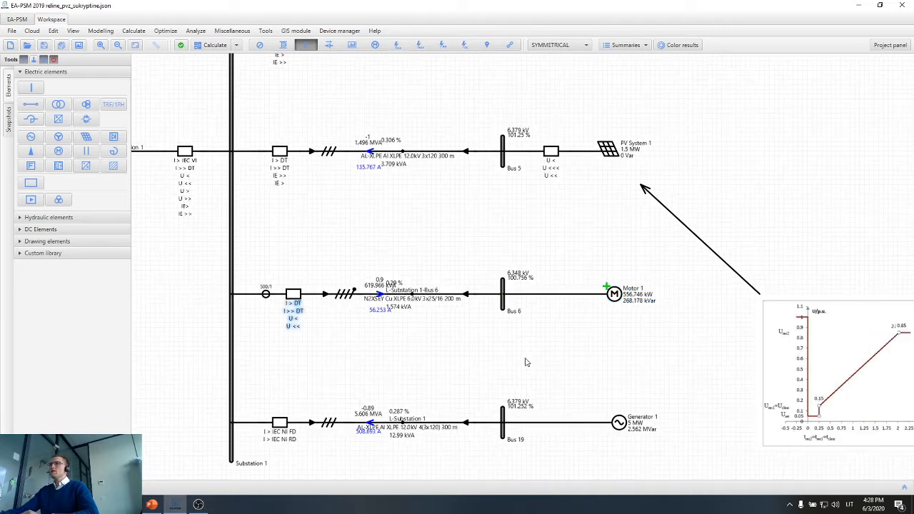
pyautogui.scroll(-2, 526, 362)
pyautogui.moveTo(484, 362); pyautogui.dragTo(550, 336)
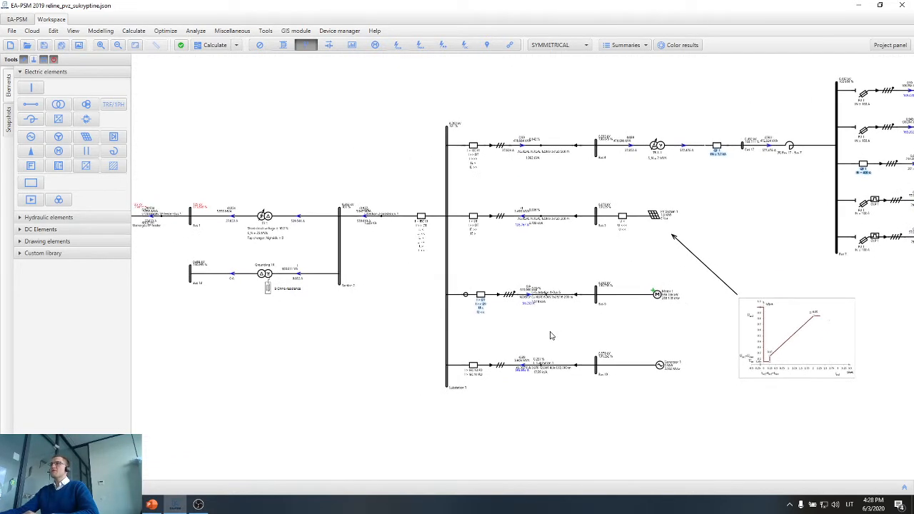
pyautogui.click(398, 45)
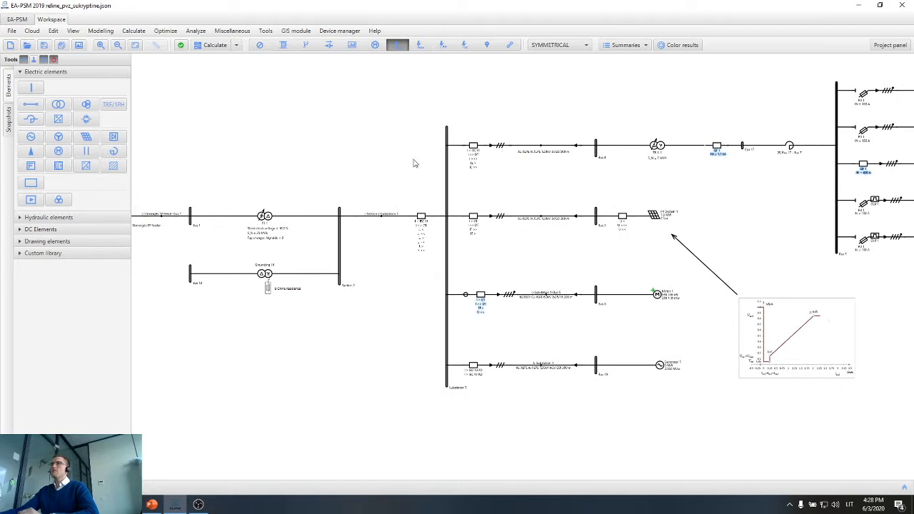
pyautogui.moveTo(493, 267); pyautogui.dragTo(537, 267)
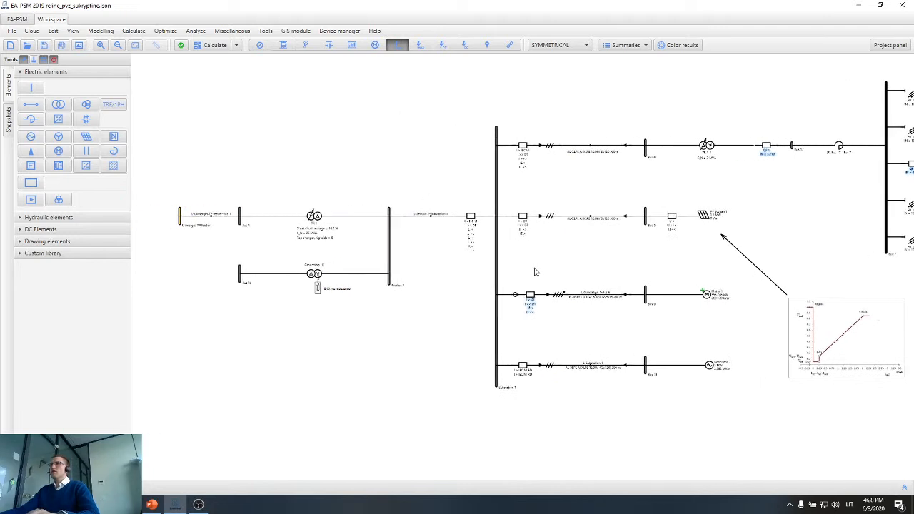
pyautogui.click(498, 259)
pyautogui.scroll(2, 498, 258)
pyautogui.scroll(3, 236, 289)
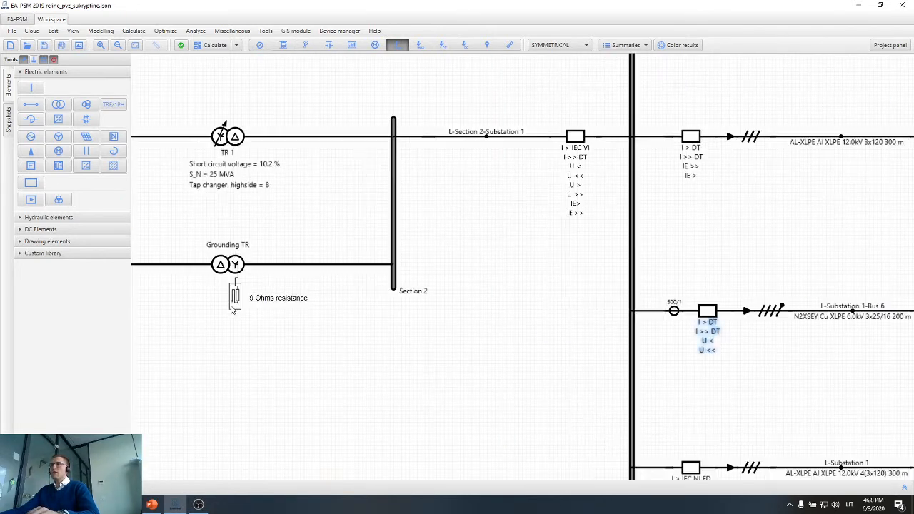
pyautogui.scroll(1, 267, 295)
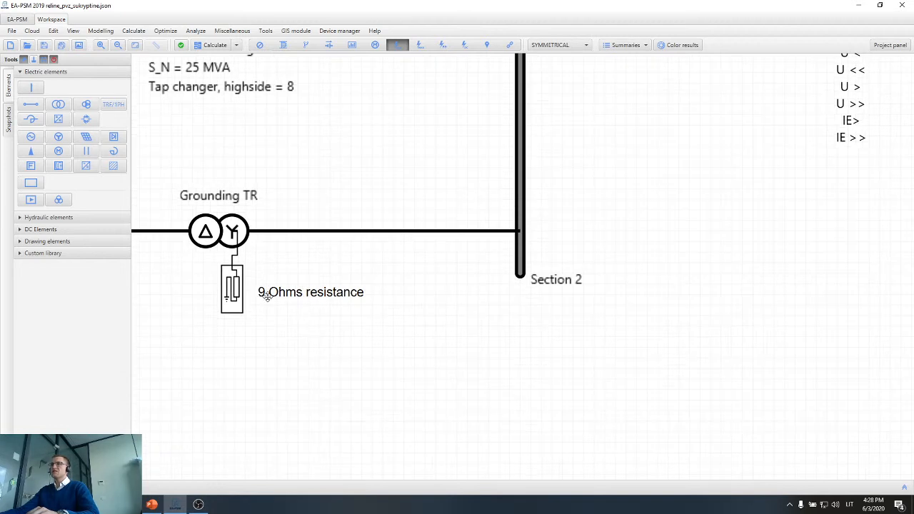
pyautogui.scroll(-6, 267, 295)
pyautogui.moveTo(448, 283); pyautogui.dragTo(391, 295)
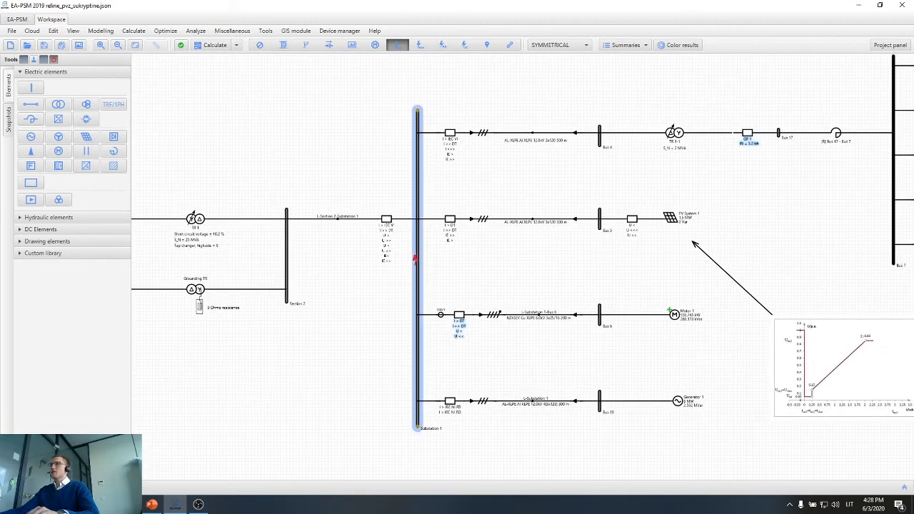
pyautogui.click(418, 258)
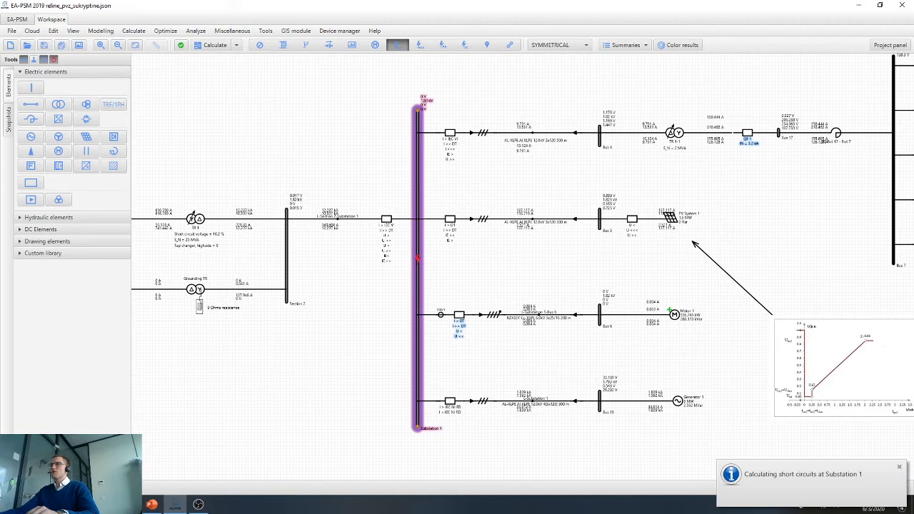
# Move the two upper short-circuit current labels of line L-Section 2-Substation 1 upward, clear of the line name and each other.
pyautogui.scroll(5, 367, 265)
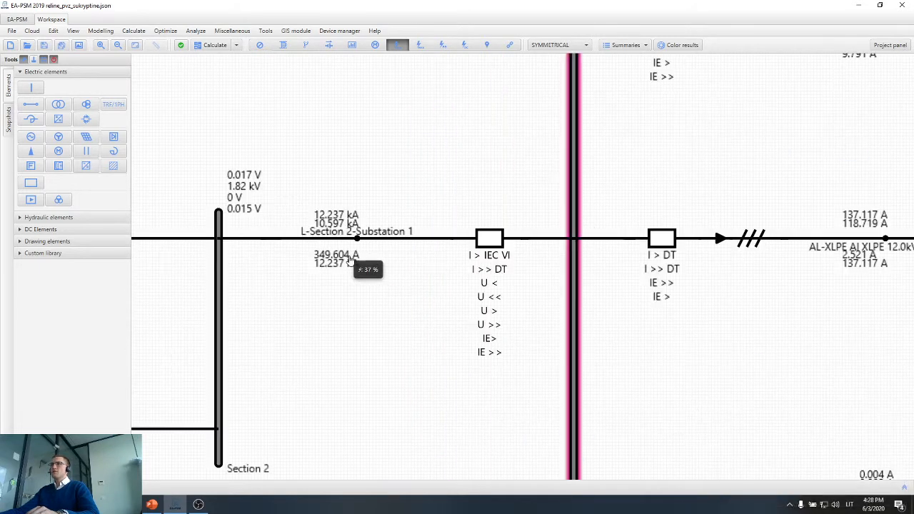
pyautogui.scroll(3, 358, 261)
pyautogui.moveTo(379, 250)
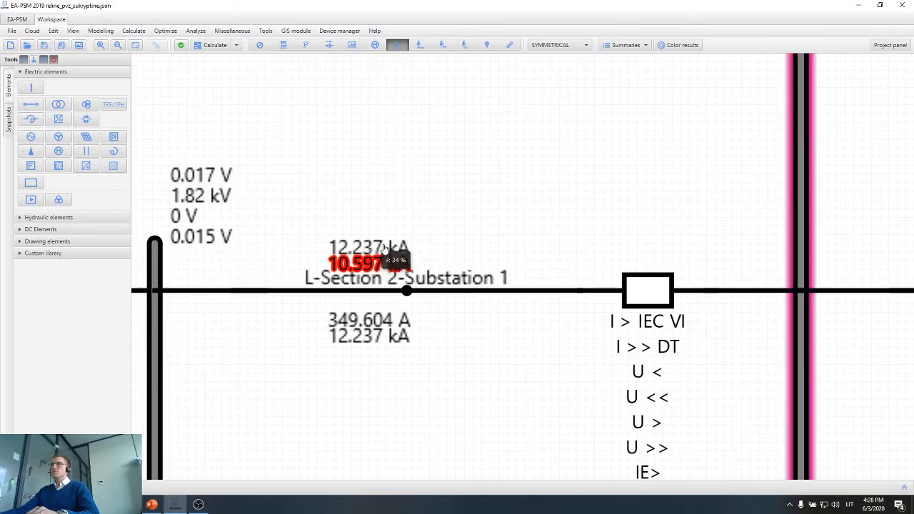
pyautogui.moveTo(387, 247); pyautogui.dragTo(386, 217)
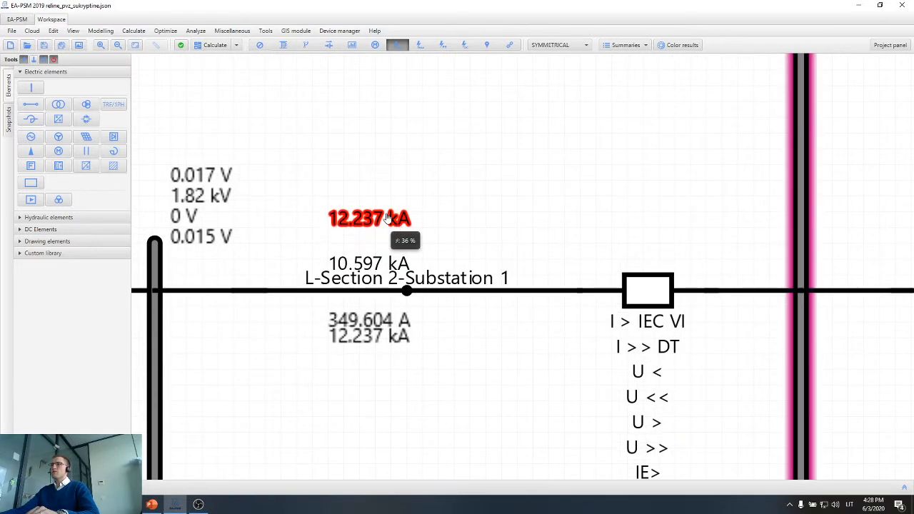
pyautogui.moveTo(386, 265); pyautogui.dragTo(387, 240)
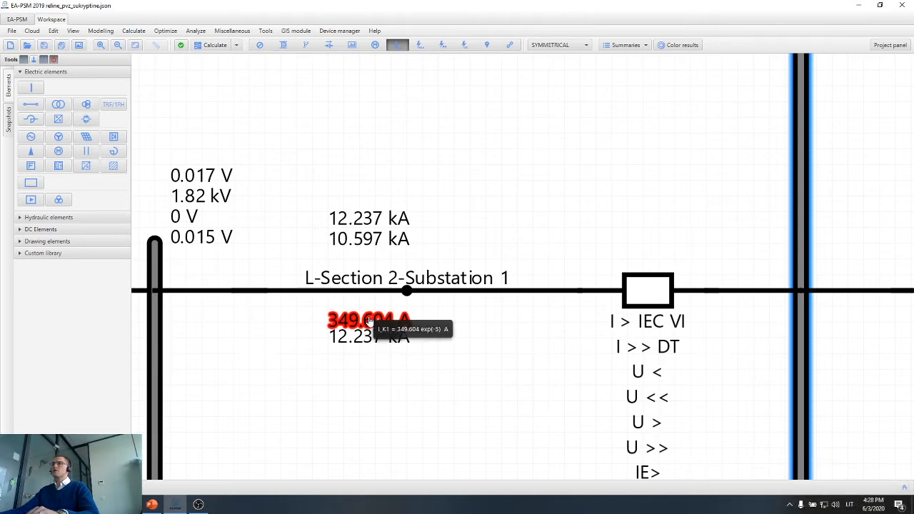
# Set the short-circuit display settings to show I0 for K1 faults on lines, and apply.
pyautogui.scroll(-1, 398, 319)
pyautogui.scroll(-1, 400, 317)
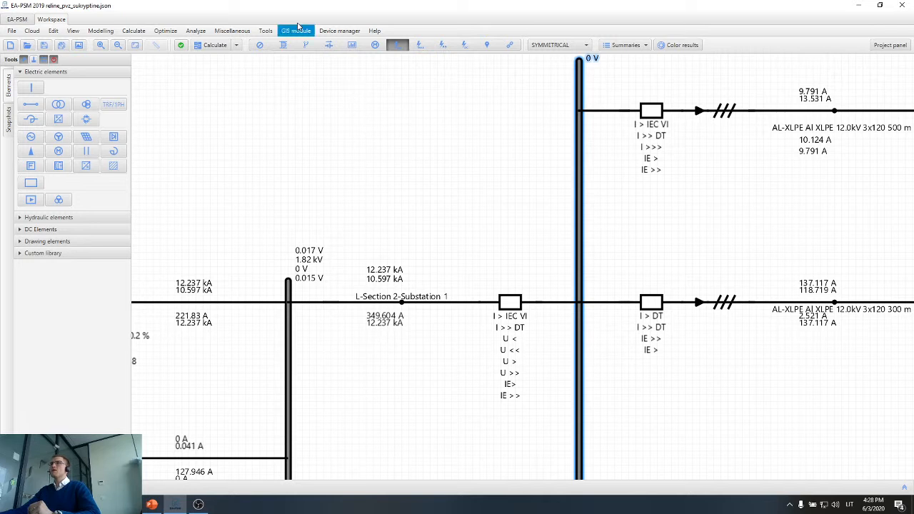
pyautogui.click(265, 31)
pyautogui.click(264, 45)
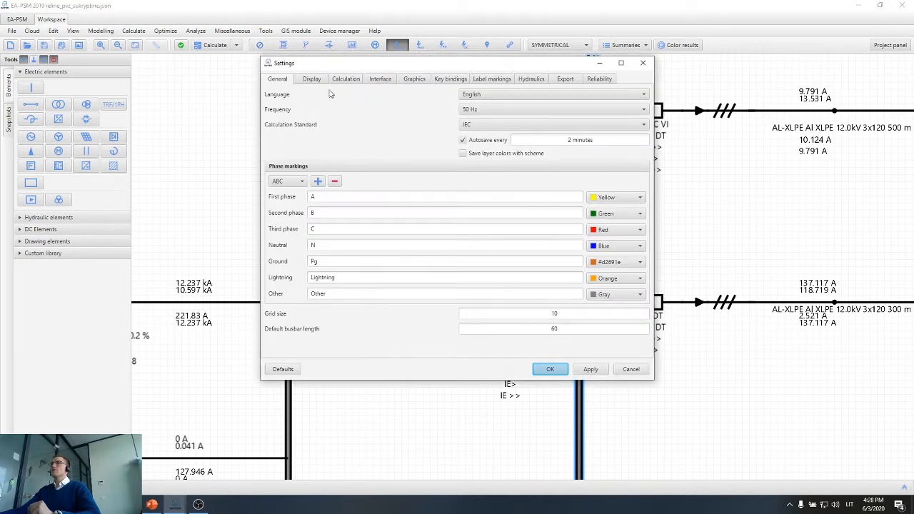
pyautogui.click(315, 80)
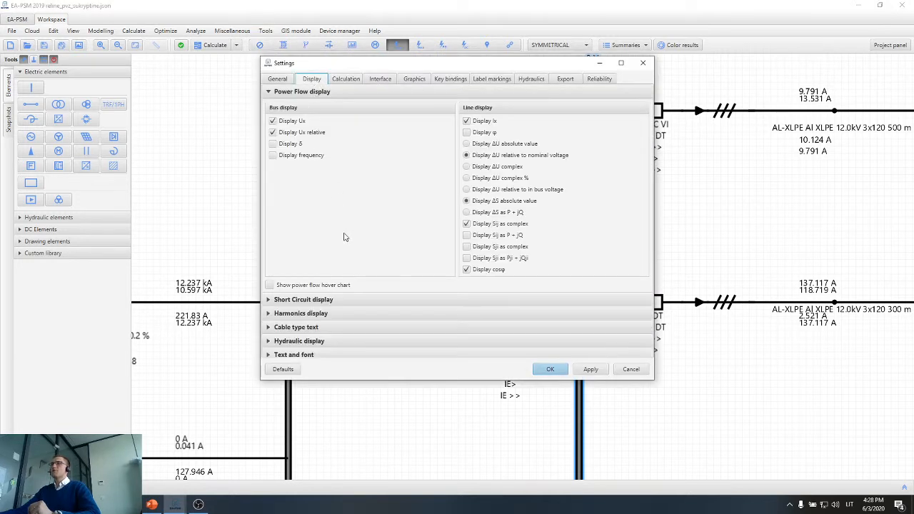
pyautogui.click(343, 300)
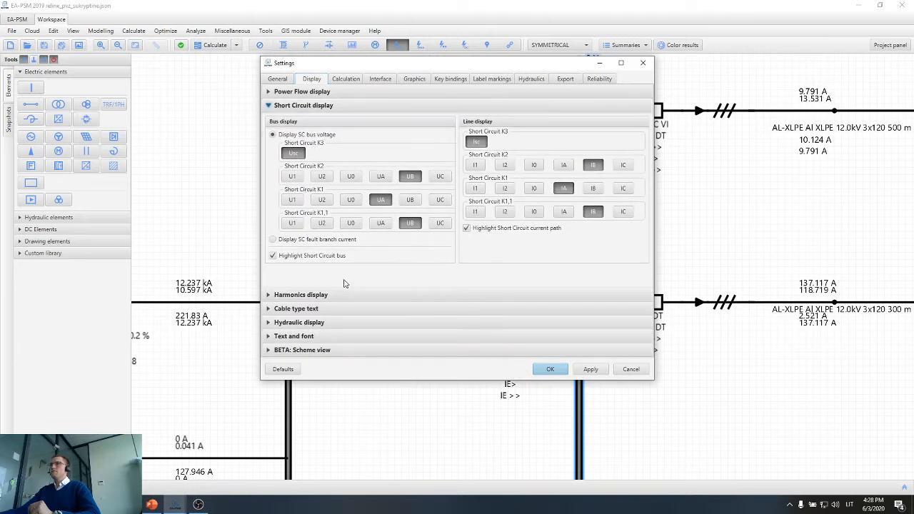
pyautogui.click(533, 188)
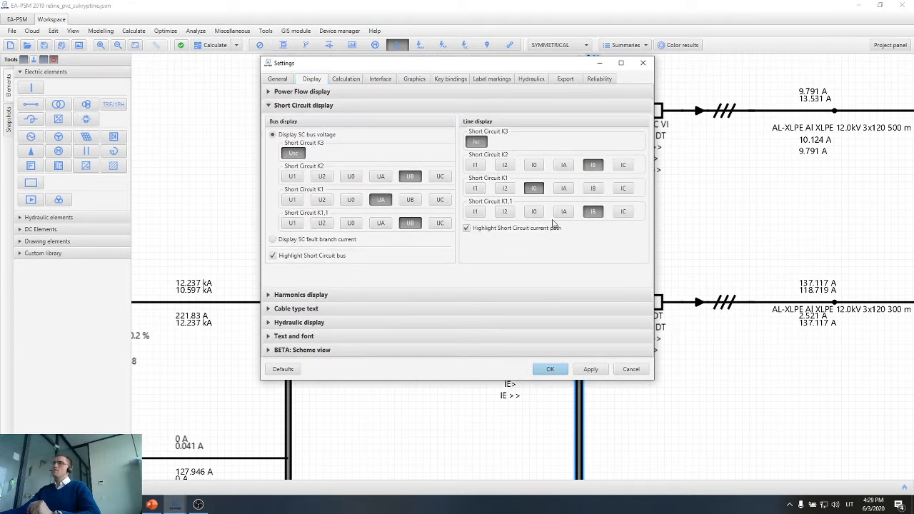
pyautogui.click(591, 370)
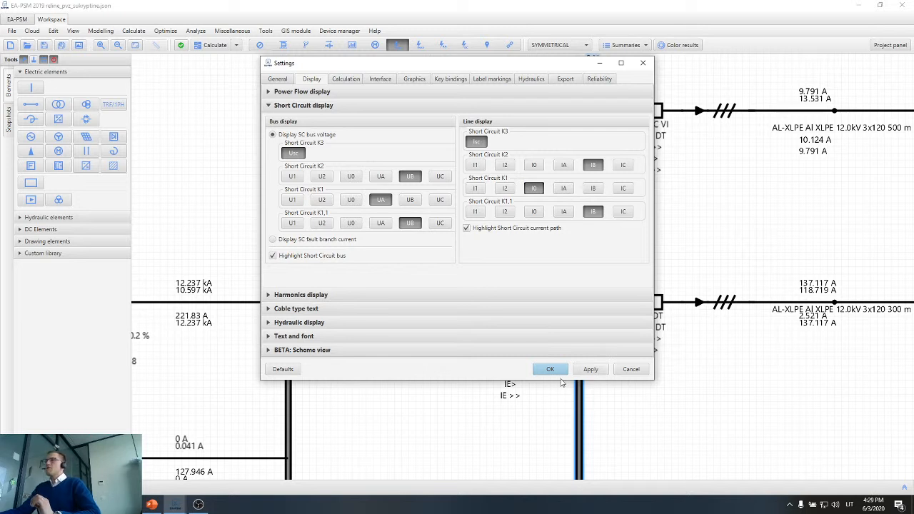
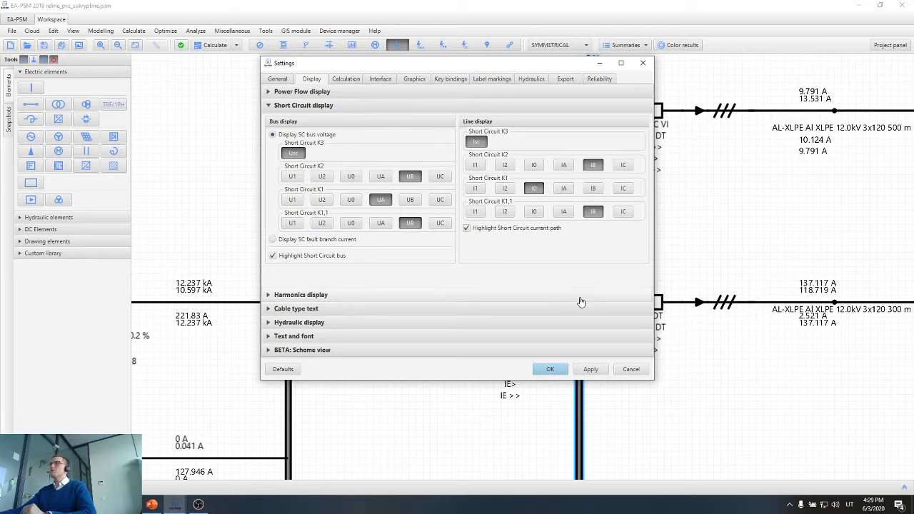
# Accept the settings and examine the K1 zero-sequence current label on line L-Section 2-Substation 1.
pyautogui.click(540, 373)
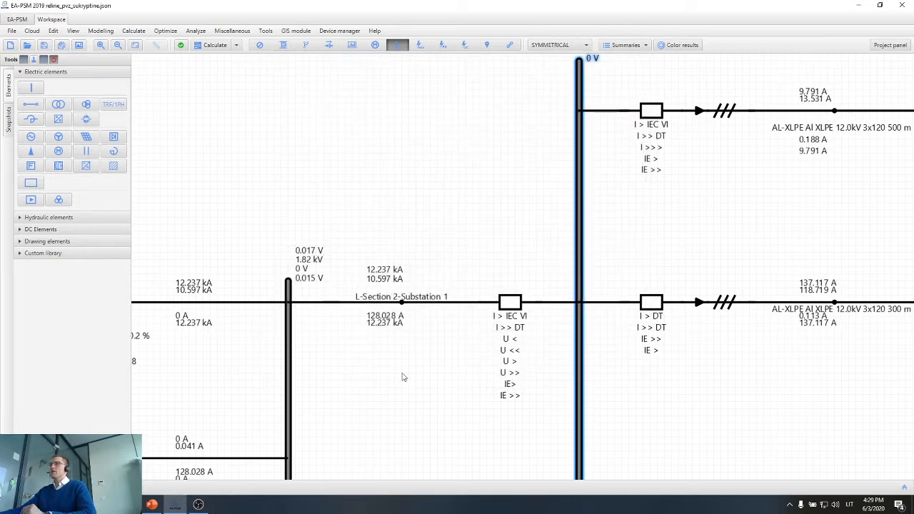
pyautogui.click(383, 352)
pyautogui.scroll(5, 384, 325)
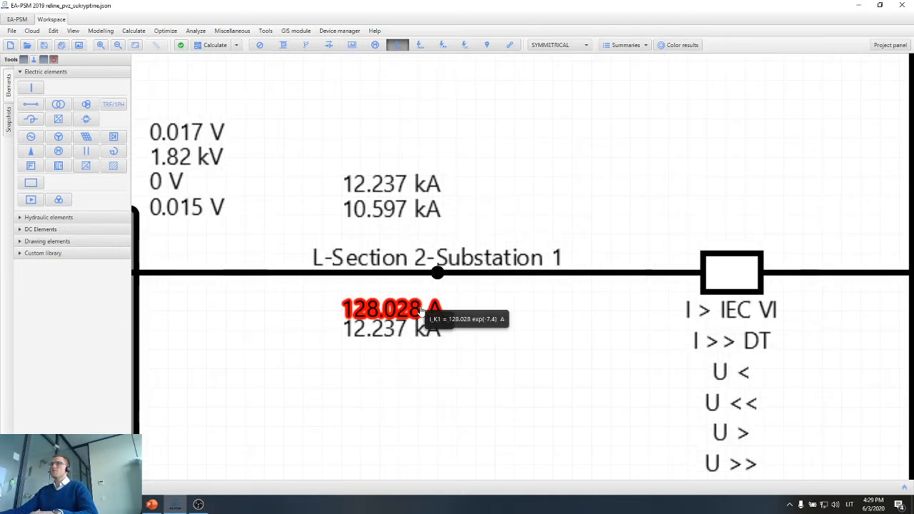
pyautogui.moveTo(366, 319)
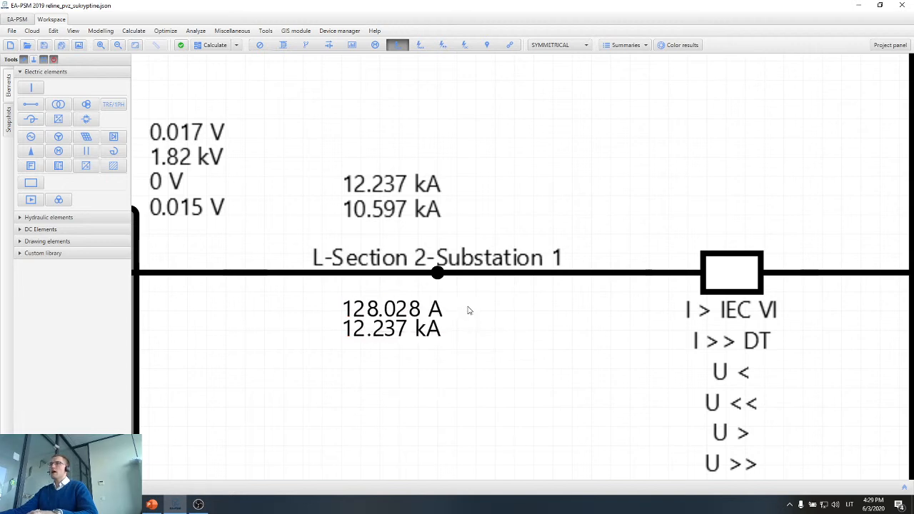
pyautogui.scroll(-2, 465, 310)
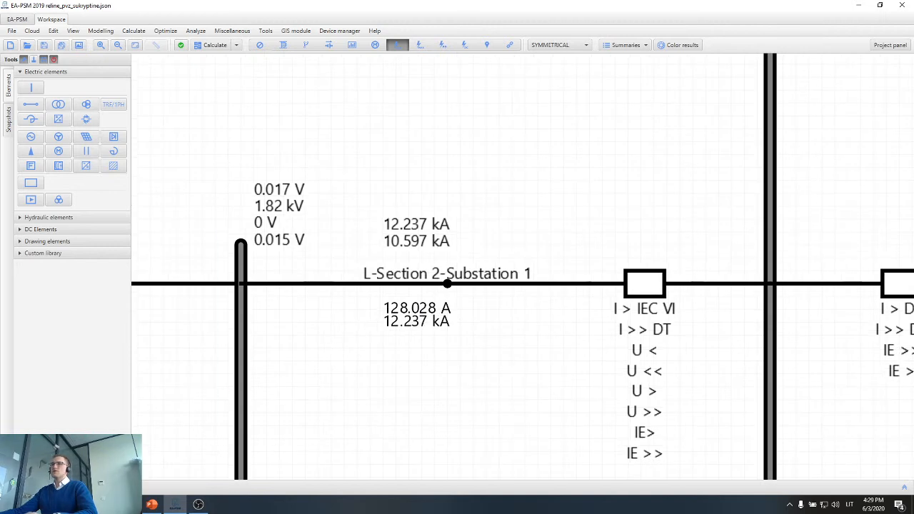
# Switch to the Calculator, compute 3 × 128 for the total K1 earth-fault current, and close it.
pyautogui.press('super')
pyautogui.write('calc')
pyautogui.click(117, 245)
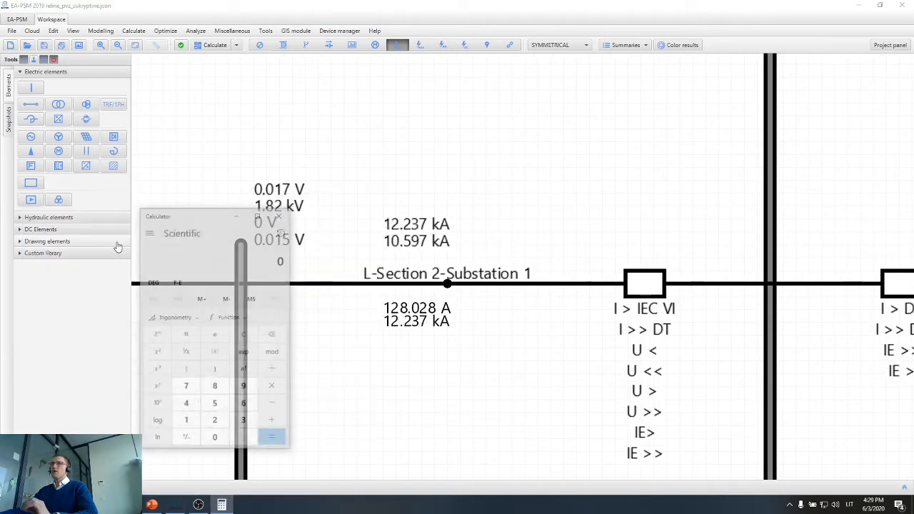
pyautogui.write('3')
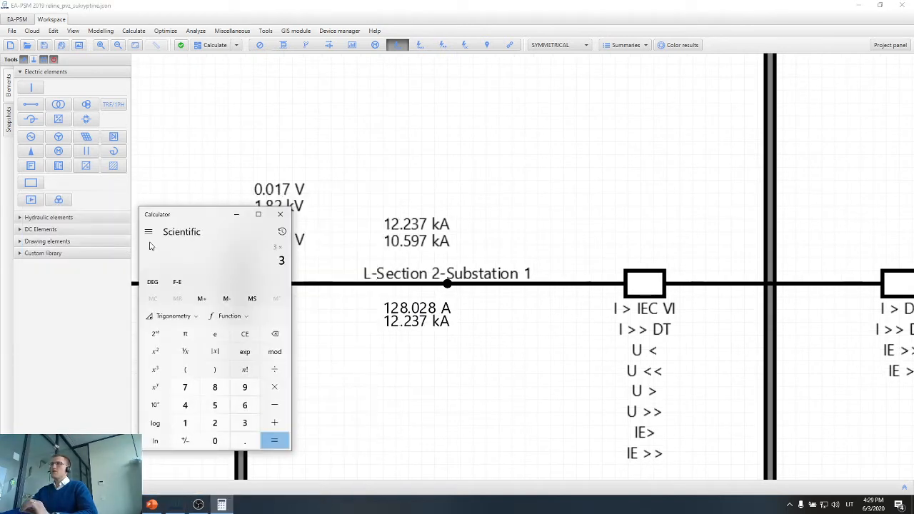
pyautogui.write('*128')
pyautogui.press('Return')
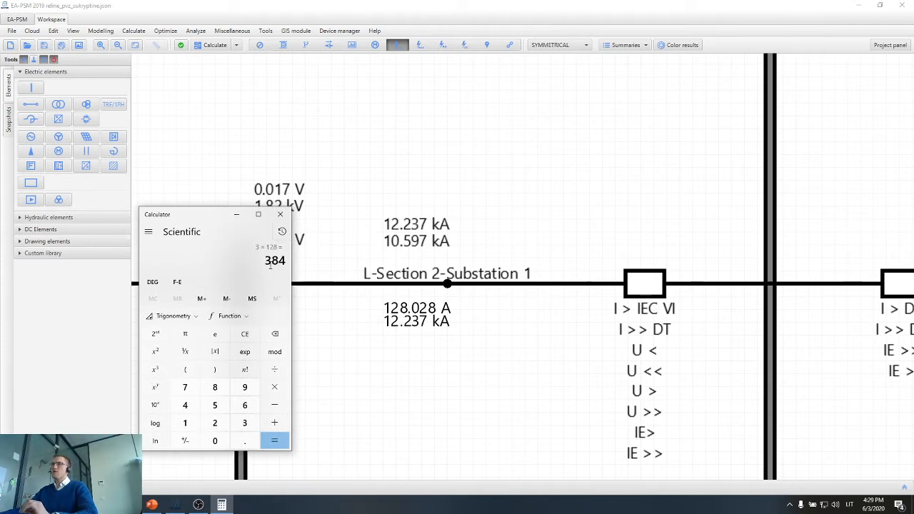
pyautogui.click(280, 214)
# Calculate the short circuits at Bus 6 and examine the K1 zero-sequence current on line L-Substation 1-Bus 6.
pyautogui.scroll(-3, 362, 276)
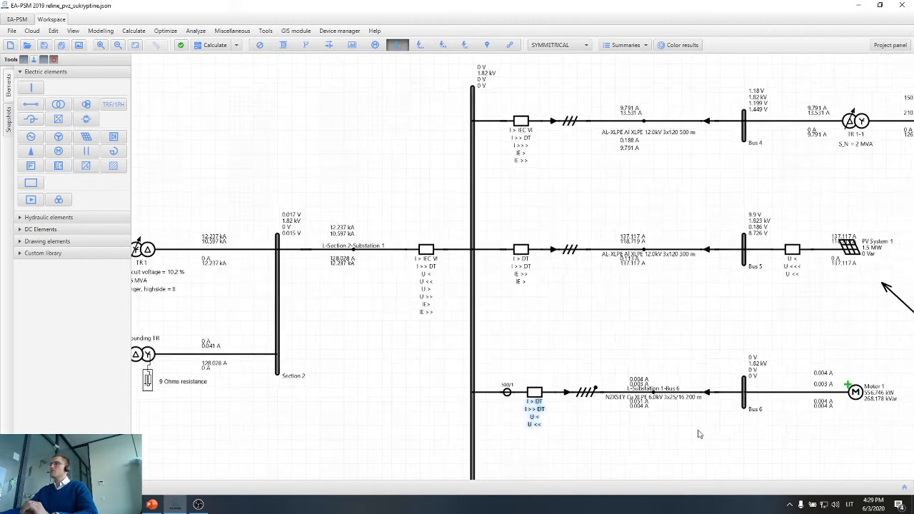
pyautogui.scroll(3, 699, 434)
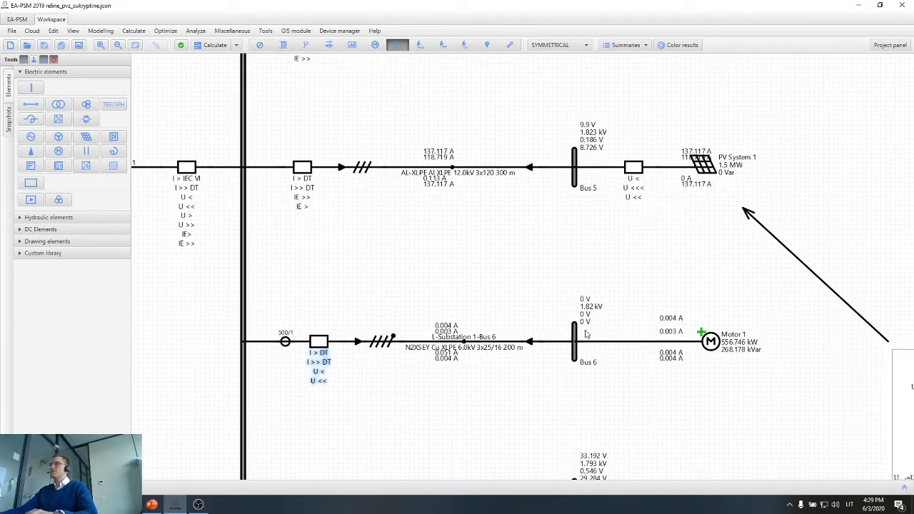
pyautogui.click(575, 334)
pyautogui.click(577, 334)
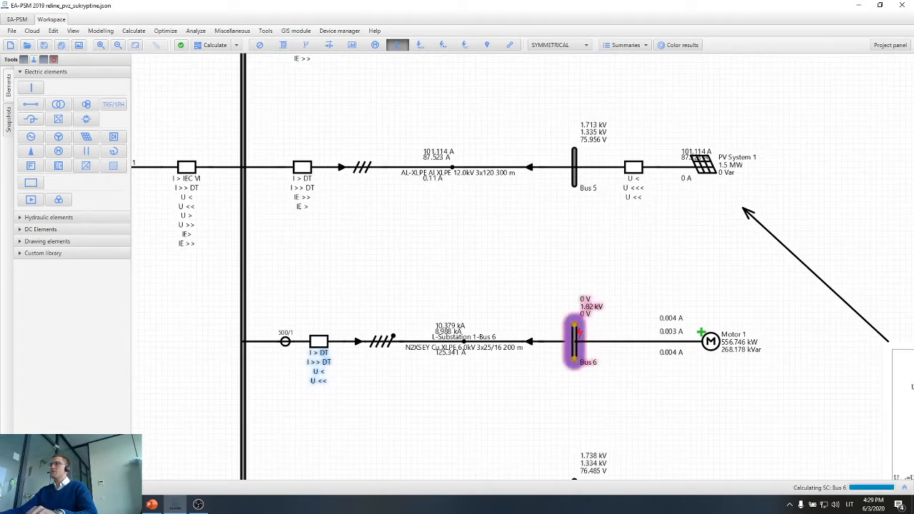
pyautogui.scroll(5, 479, 413)
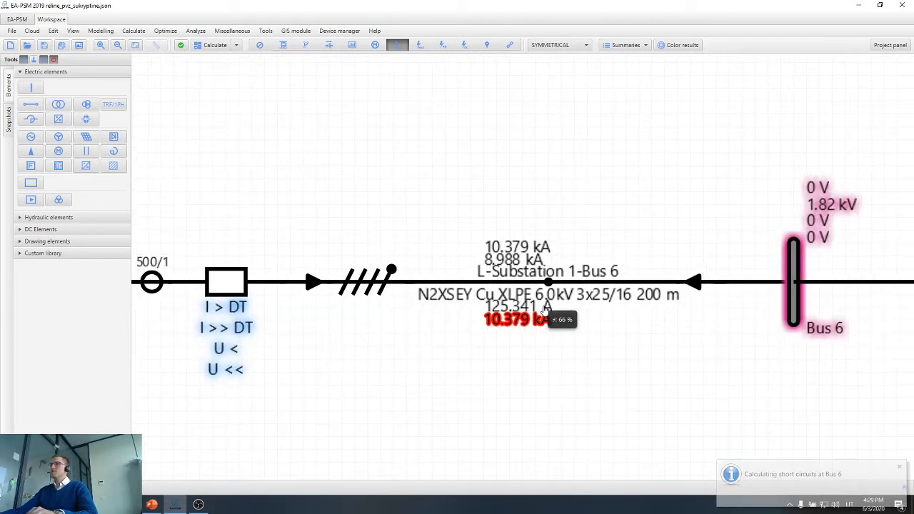
pyautogui.moveTo(534, 311)
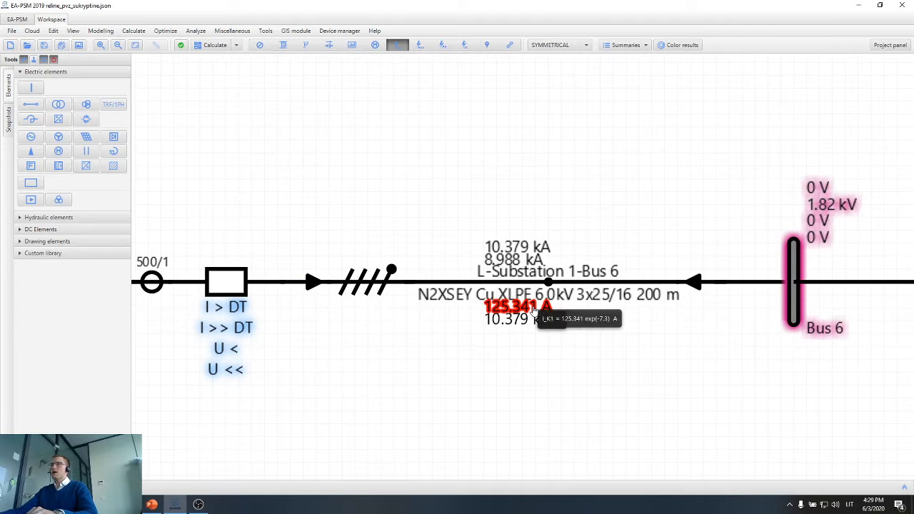
# Open the Motor 1 feeder breaker's properties and add two Ground Fault Protection entries.
pyautogui.scroll(-5, 500, 328)
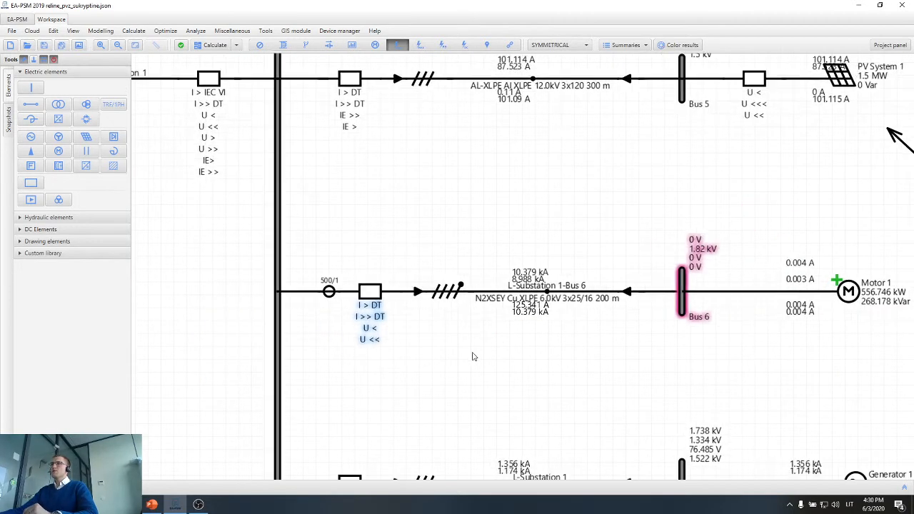
pyautogui.doubleClick(412, 297)
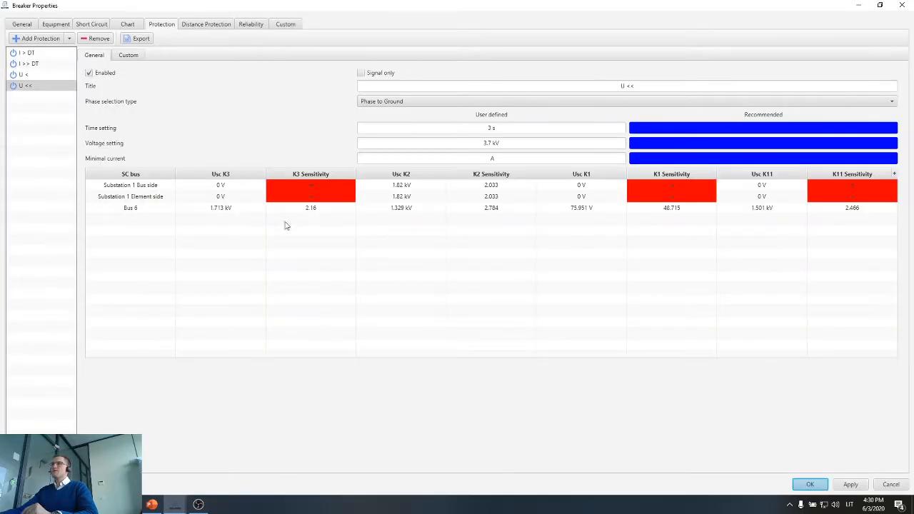
pyautogui.moveTo(307, 5); pyautogui.dragTo(275, 60)
pyautogui.click(153, 95)
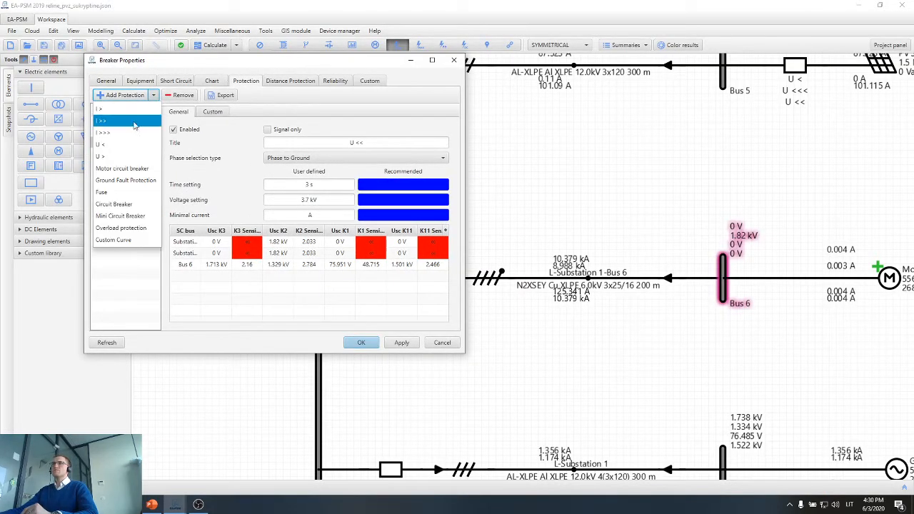
pyautogui.click(123, 179)
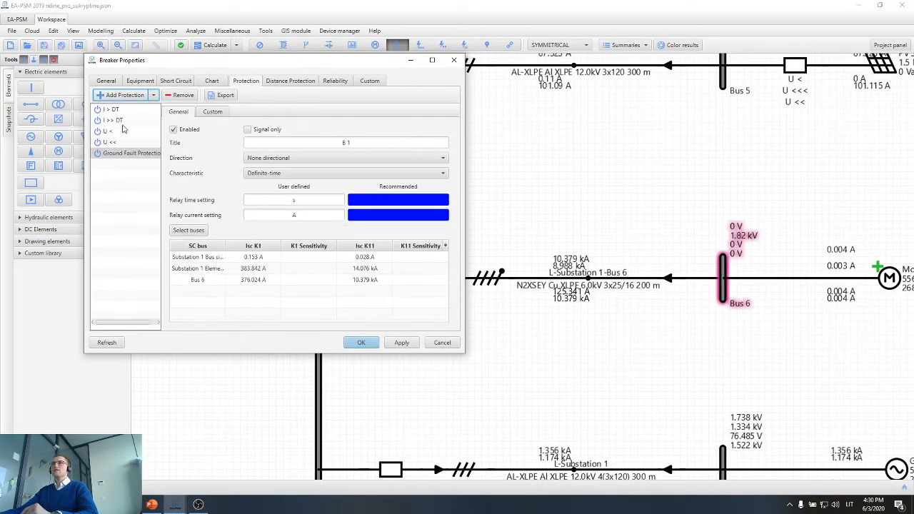
pyautogui.click(127, 100)
pyautogui.click(123, 180)
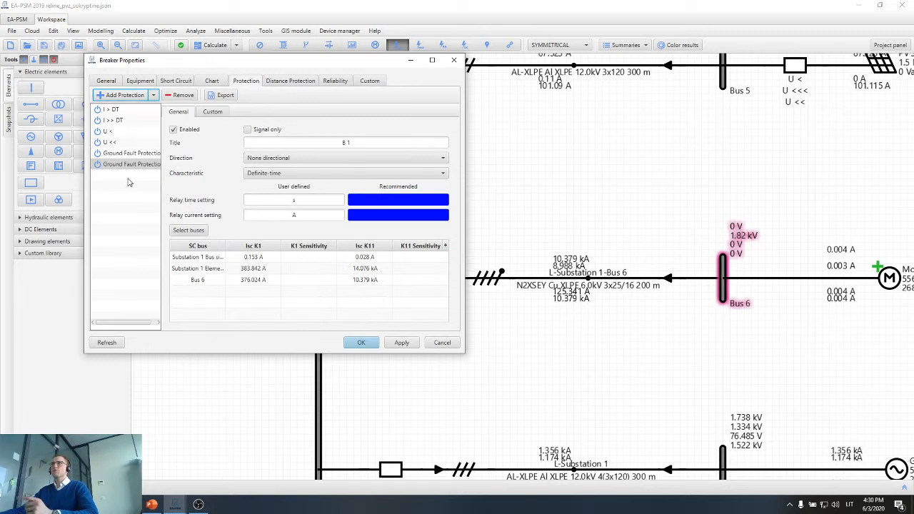
# Title the first ground fault protection IE> and set its relay time to 3 s.
pyautogui.click(137, 157)
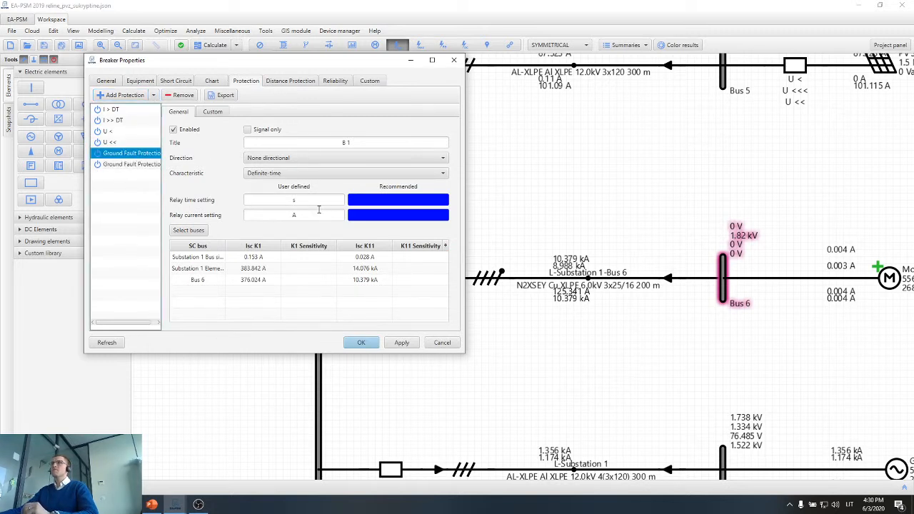
pyautogui.click(287, 201)
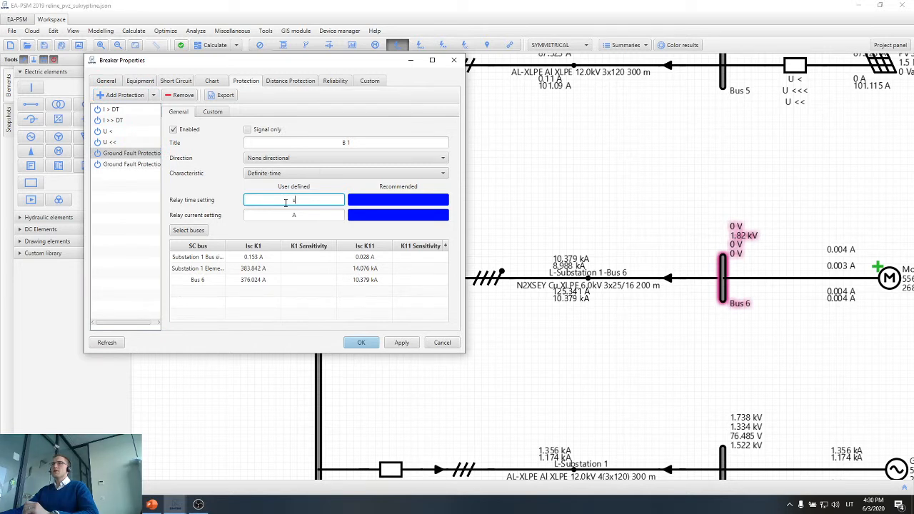
pyautogui.click(344, 141)
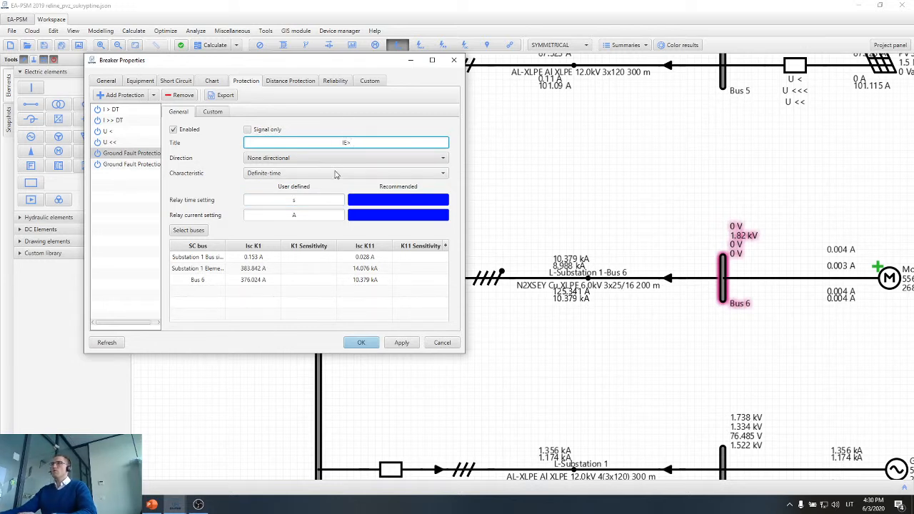
pyautogui.click(267, 200)
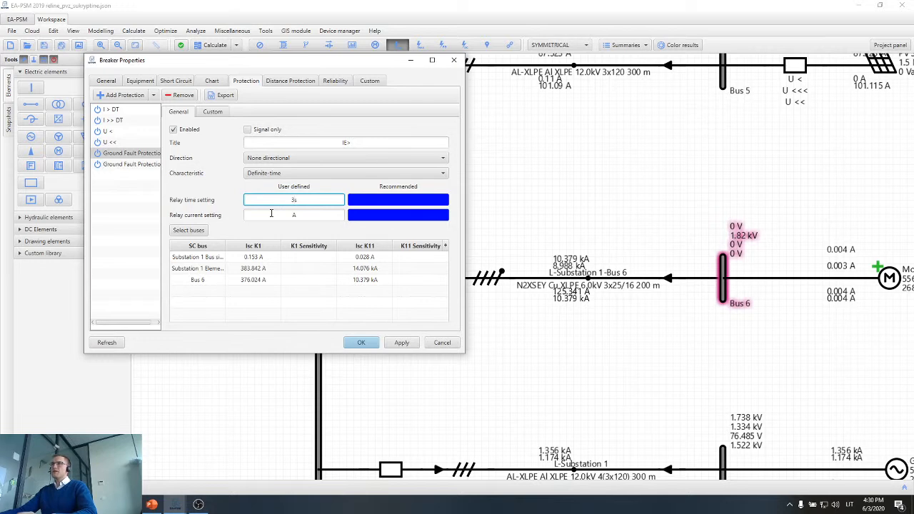
# Move the breaker properties dialog clear of the Motor 1 feeder and calculate the power flow.
pyautogui.click(271, 212)
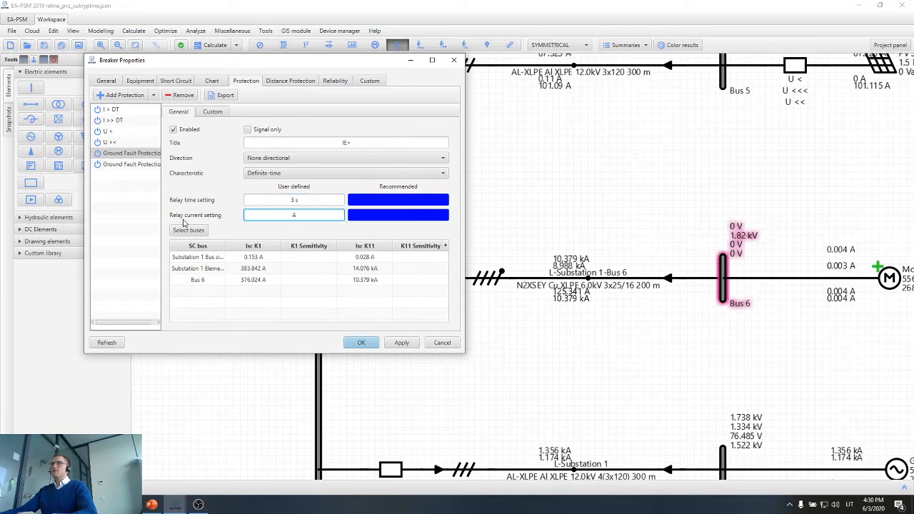
pyautogui.moveTo(278, 63); pyautogui.dragTo(205, 55)
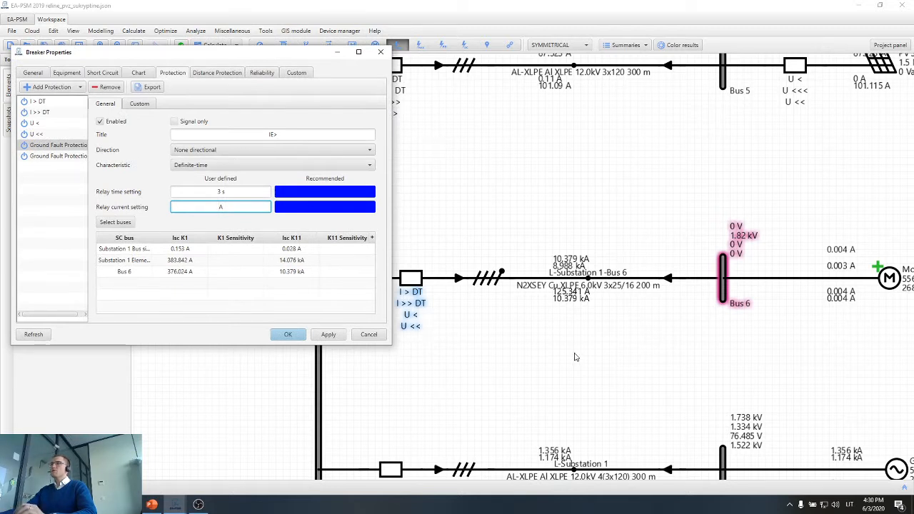
pyautogui.press('Return')
pyautogui.press('Return')
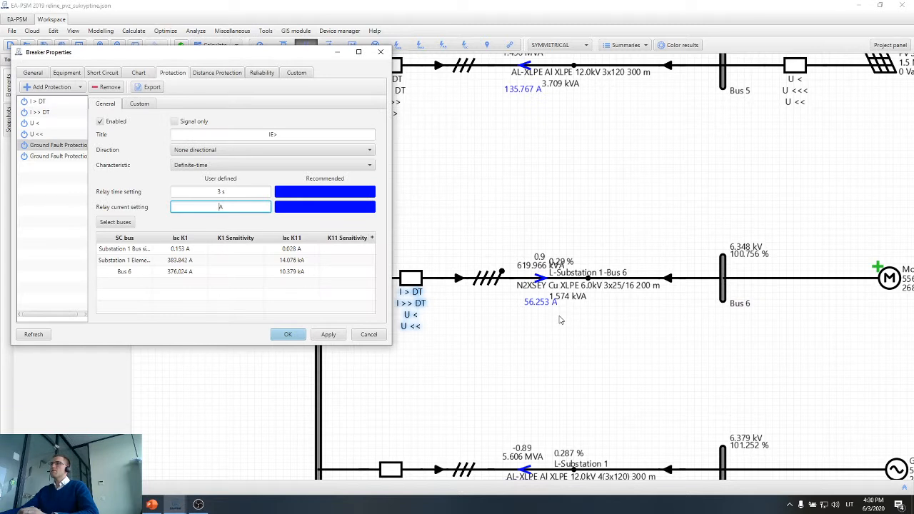
# Switch to the Calculator, compute 0.05 × 56 for 5% of the Motor 1 feeder's load current, and close it.
pyautogui.press('super')
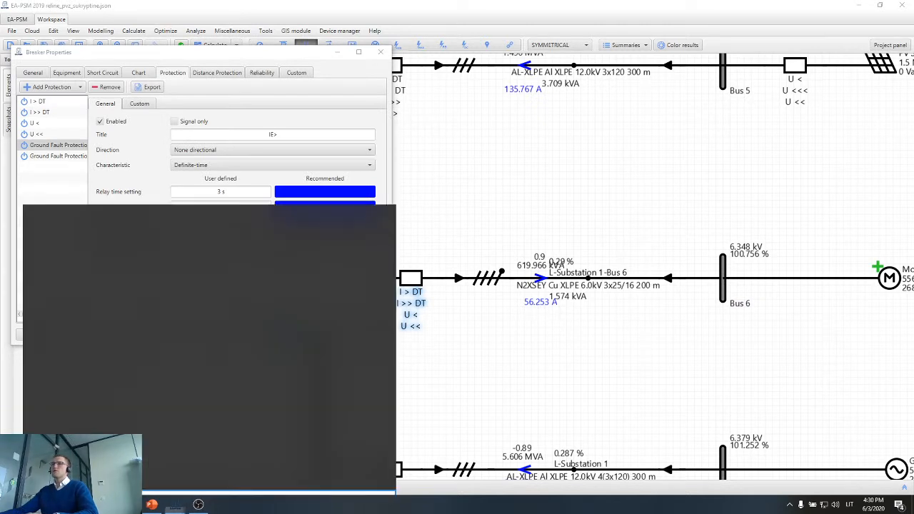
pyautogui.write('calc')
pyautogui.press('Return')
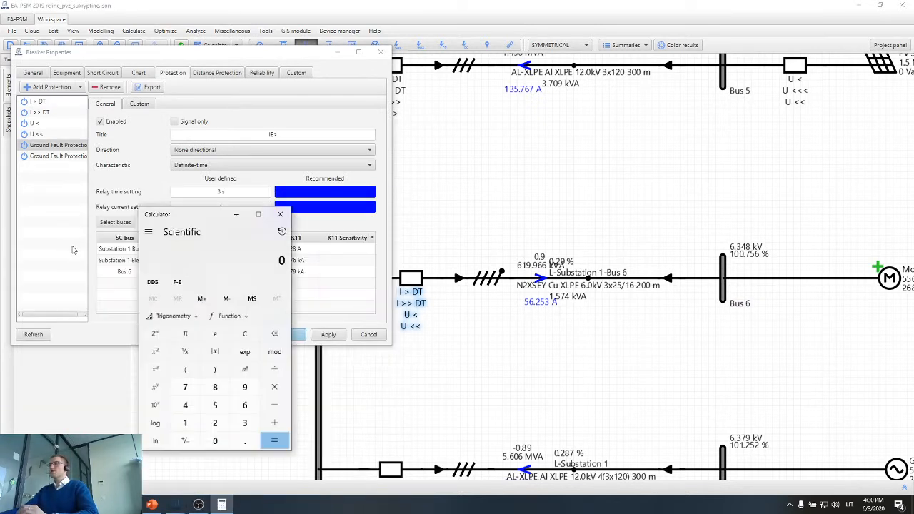
pyautogui.write('5')
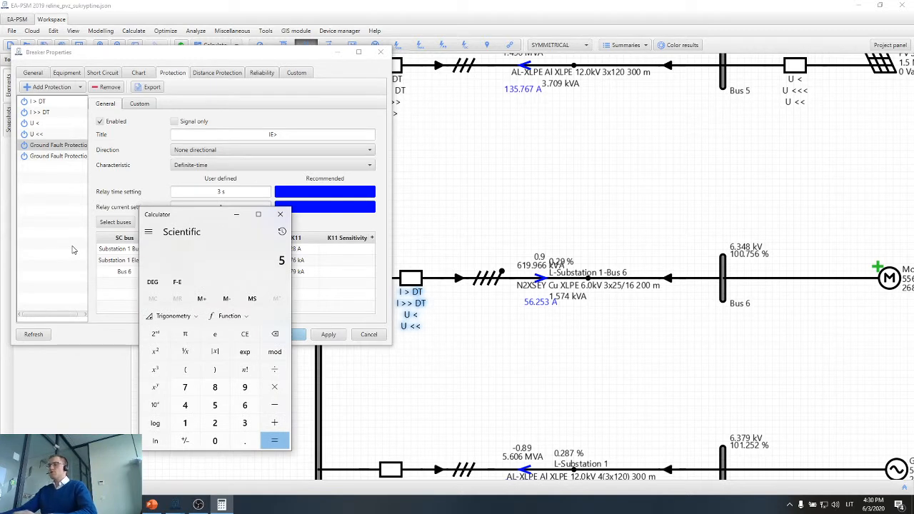
pyautogui.press('BackSpace')
pyautogui.write('0.05')
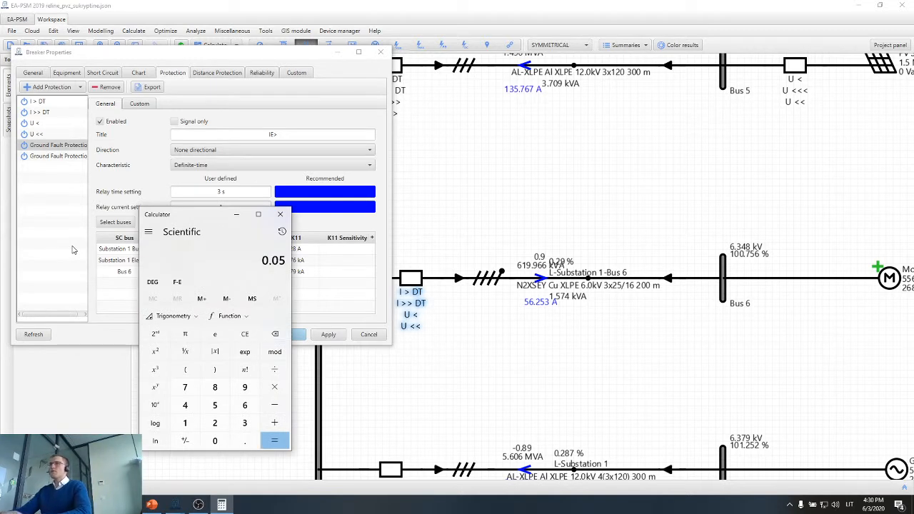
pyautogui.press('*')
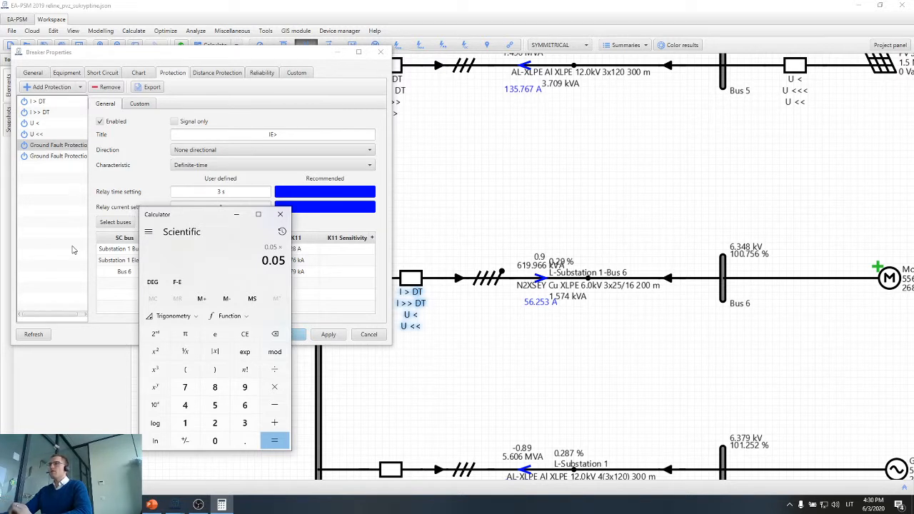
pyautogui.write('56')
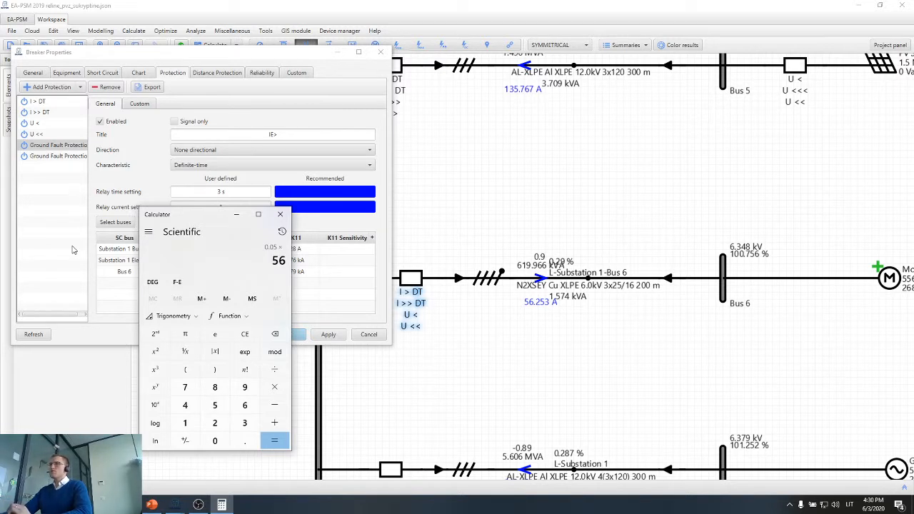
pyautogui.press('Return')
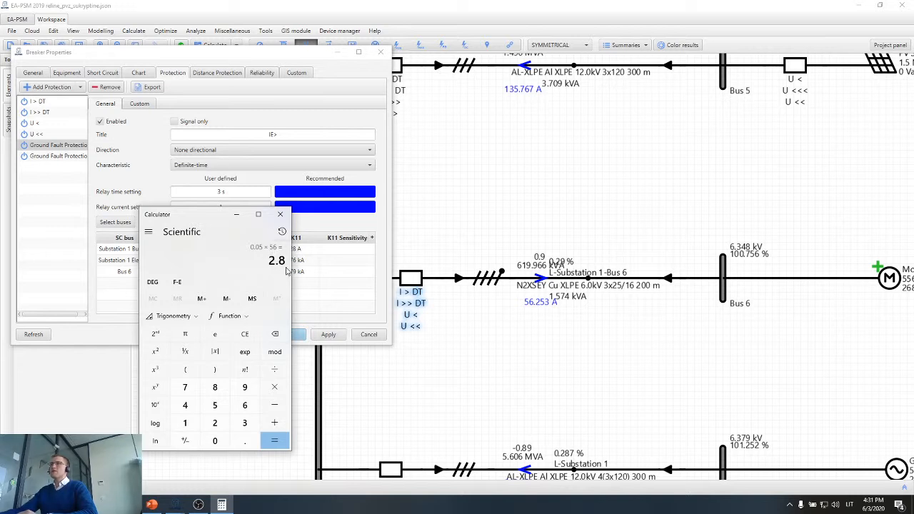
pyautogui.click(279, 215)
# Set the IE> protection's relay current to 3 A and apply the breaker properties.
pyautogui.write('3 A')
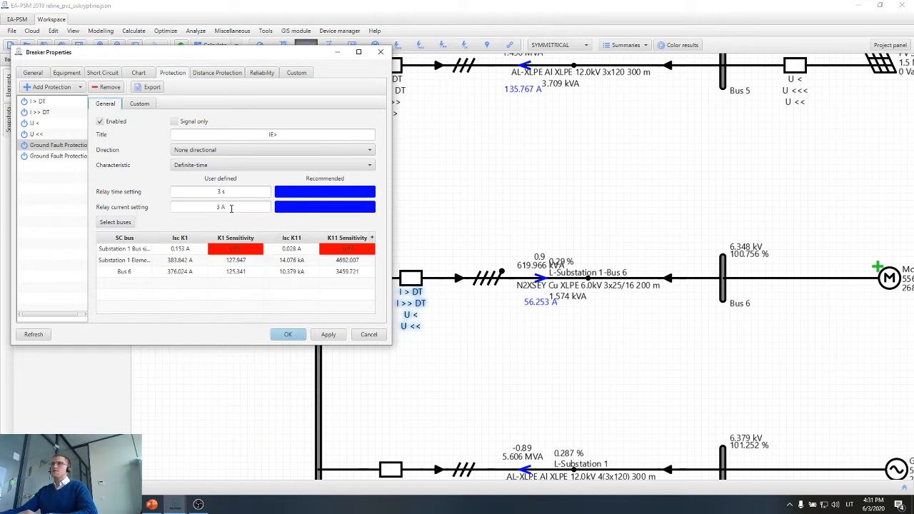
pyautogui.click(228, 193)
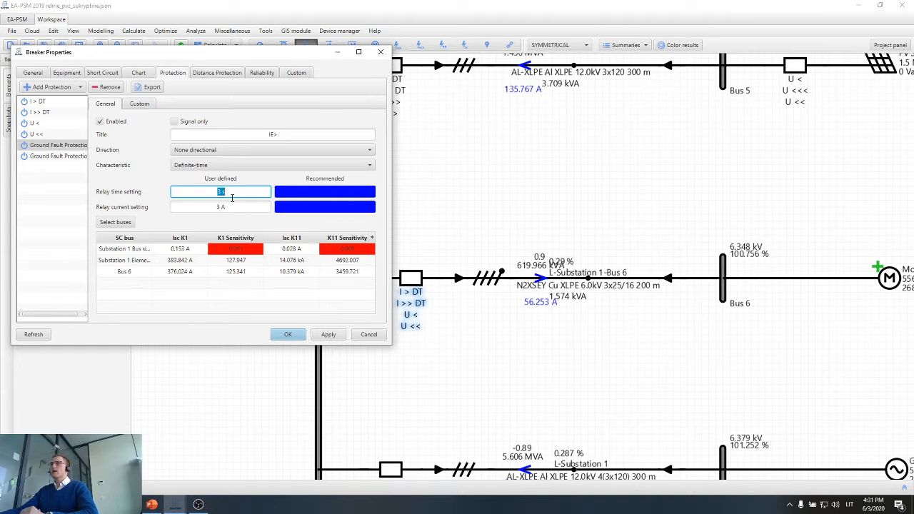
pyautogui.moveTo(239, 60); pyautogui.dragTo(315, 63)
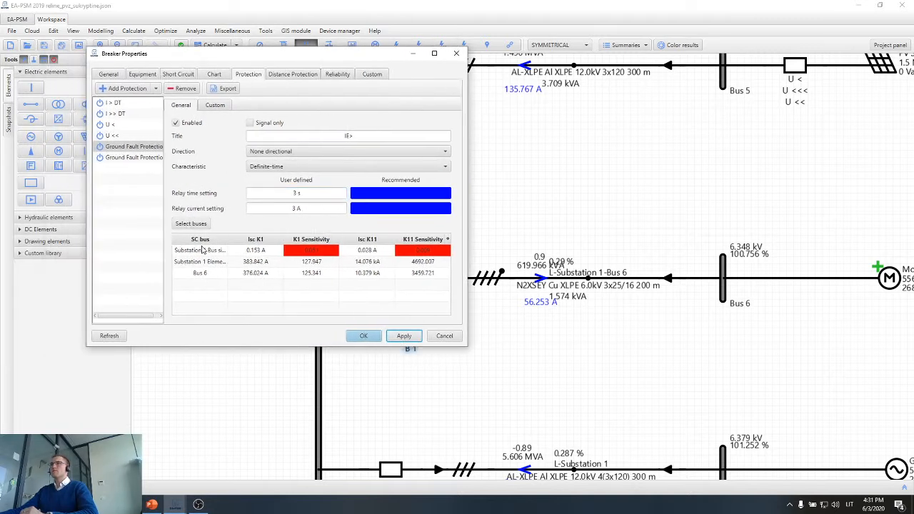
# Select the breaker's second ground fault protection and calculate the short circuits at Bus 6.
pyautogui.click(140, 158)
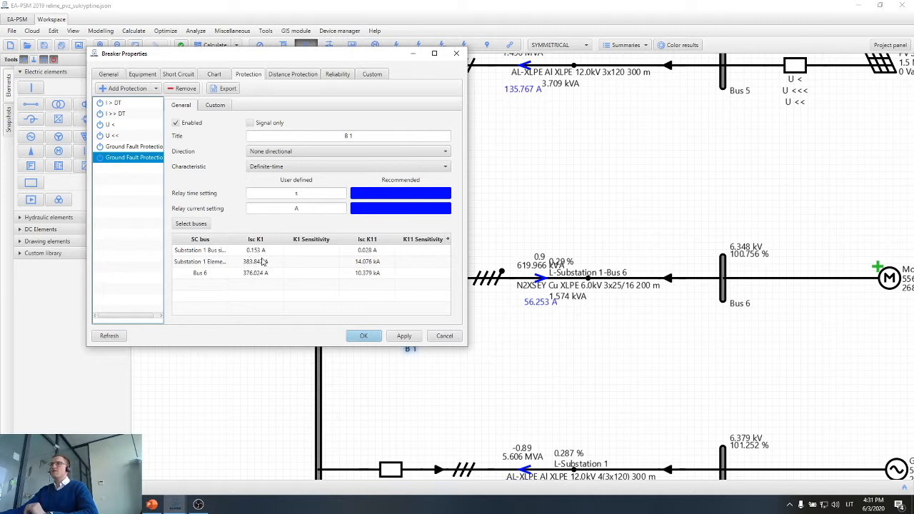
pyautogui.press('Return')
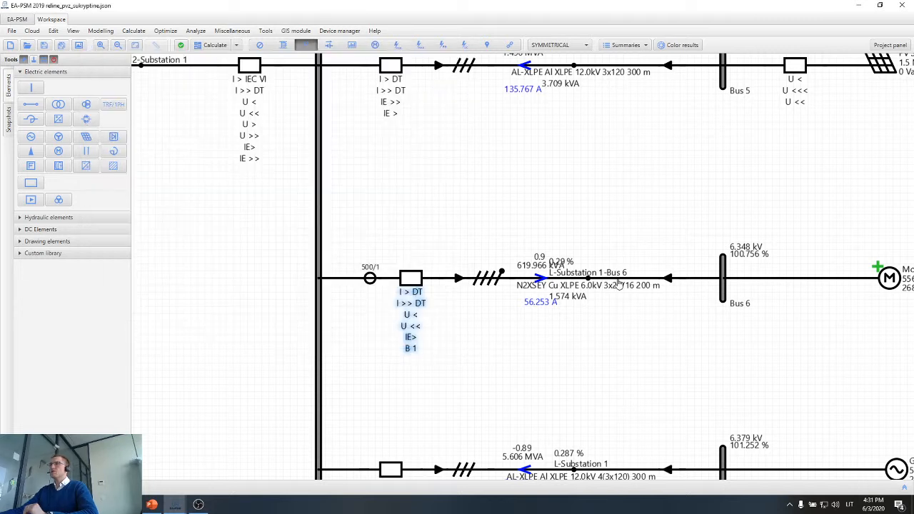
pyautogui.click(398, 45)
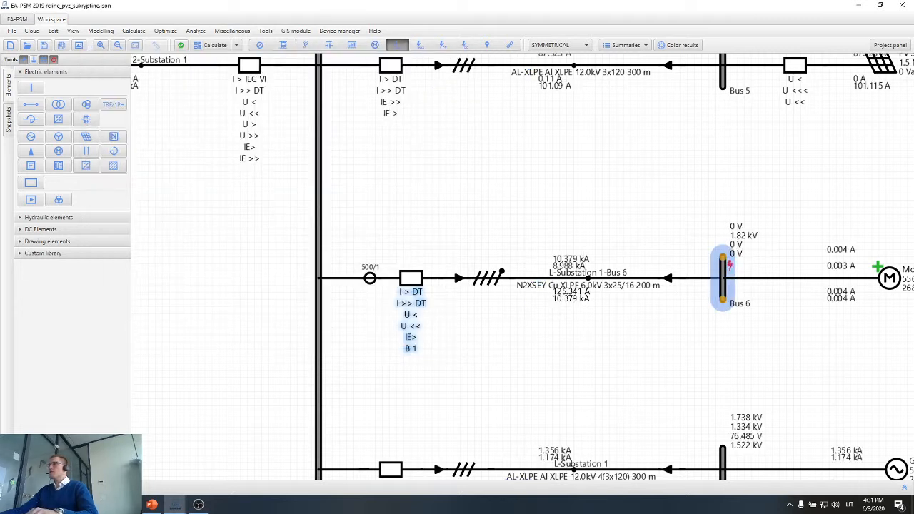
pyautogui.click(723, 277)
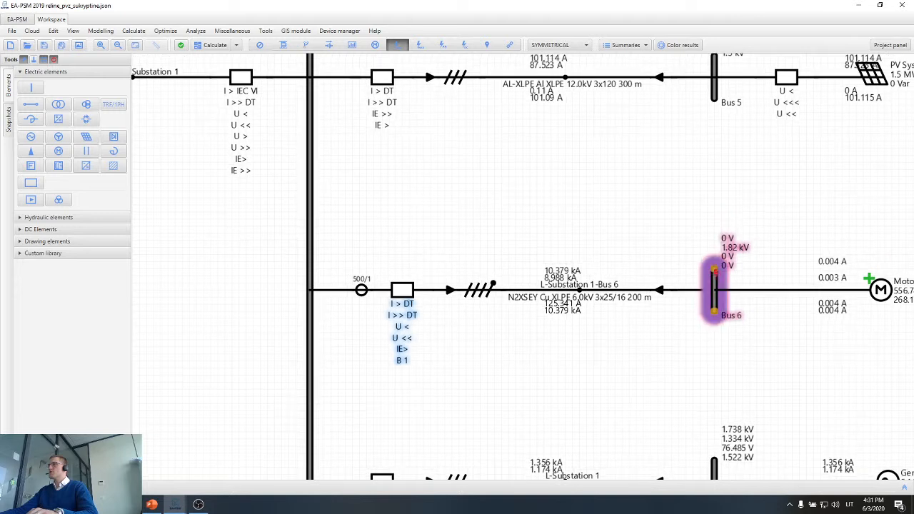
# Examine the K1 earth-fault currents on the Motor 1 feeder and on the neighbouring Bus 5 and Bus 4 feeders.
pyautogui.scroll(2, 607, 295)
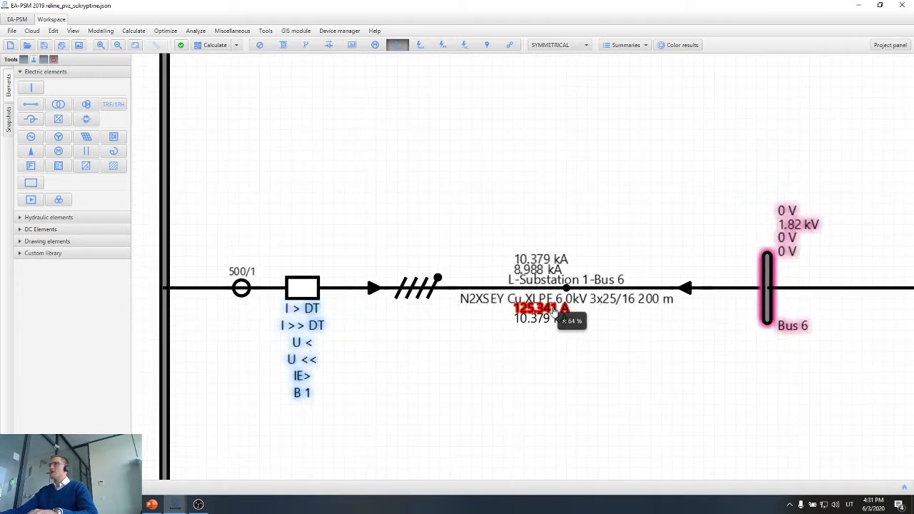
pyautogui.moveTo(550, 315)
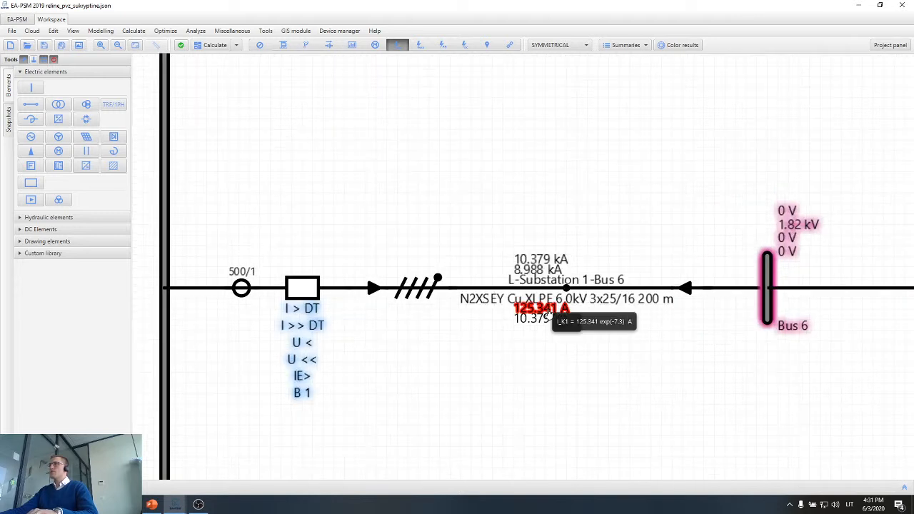
pyautogui.scroll(-5, 550, 314)
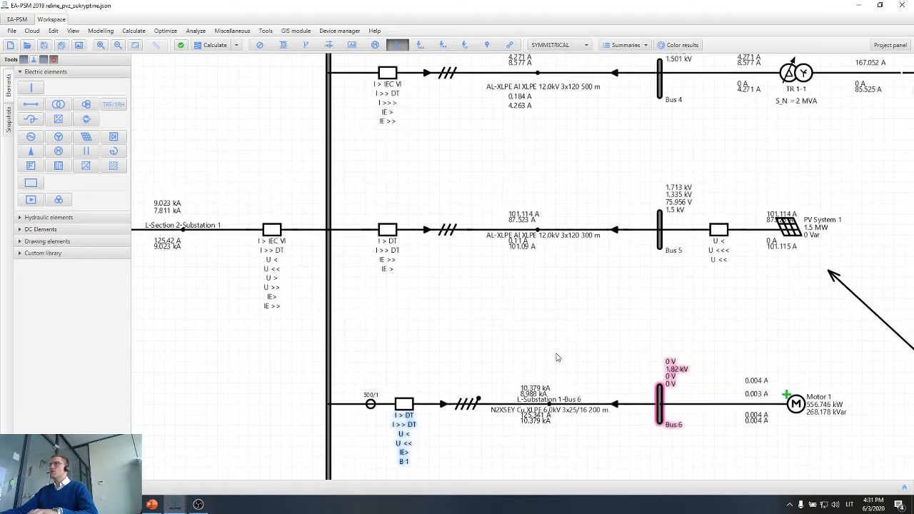
pyautogui.scroll(2, 506, 210)
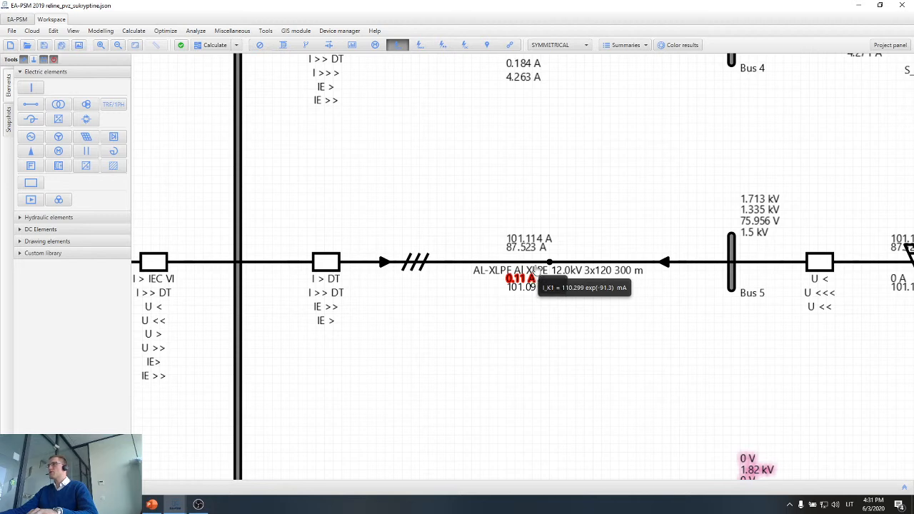
pyautogui.scroll(5, 545, 244)
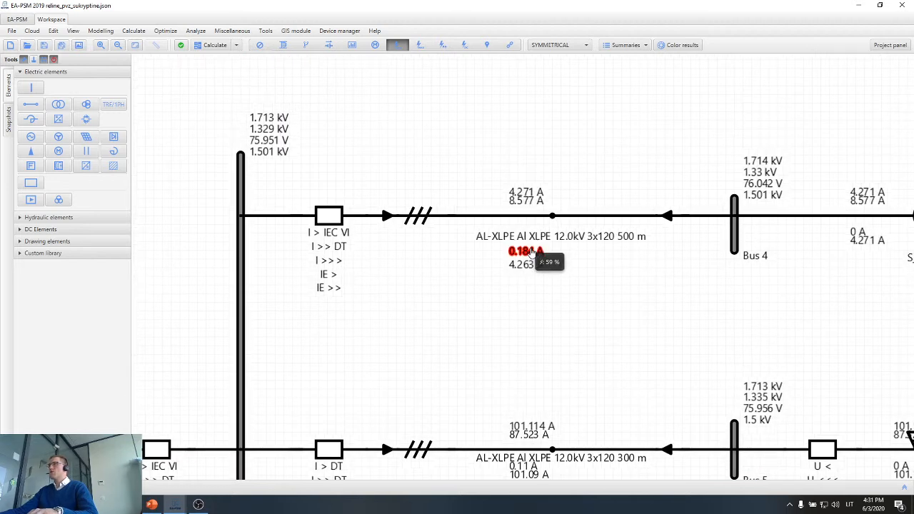
pyautogui.scroll(-2, 534, 258)
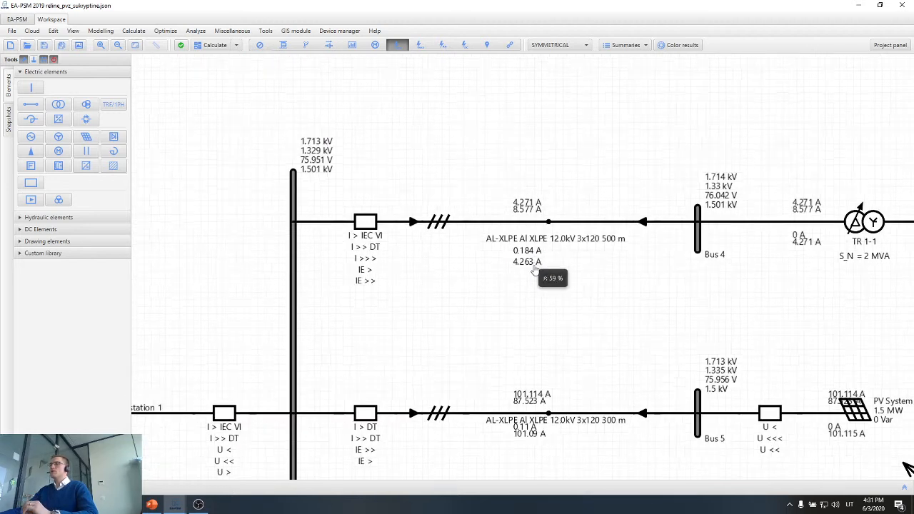
pyautogui.scroll(-9, 556, 264)
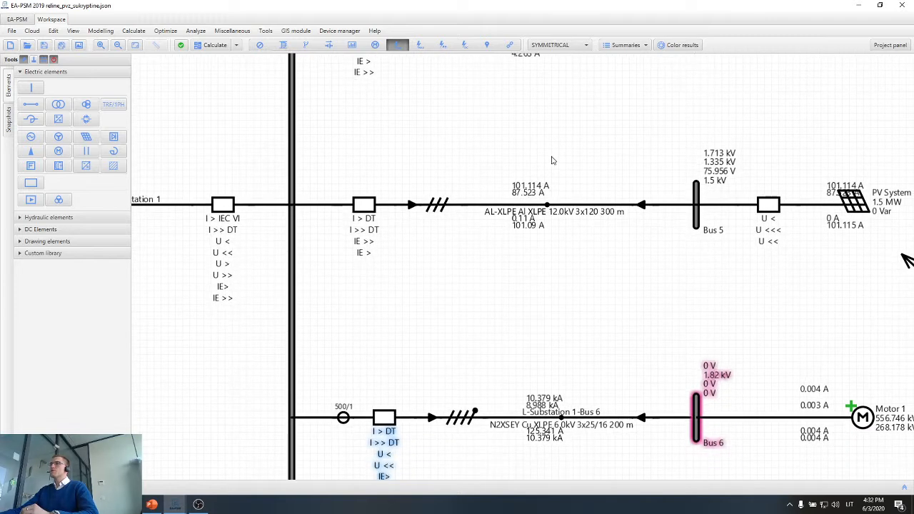
pyautogui.scroll(-3, 413, 388)
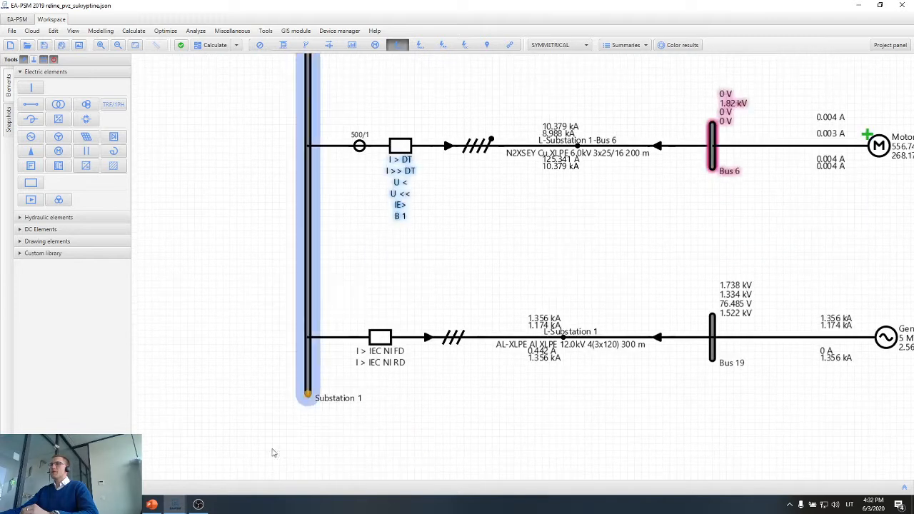
# Return to the breaker properties and set the second ground fault protection's relay current to 150 A, consulting the Motor 1 feeder's fault currents.
pyautogui.moveTo(175, 504)
pyautogui.click(227, 460)
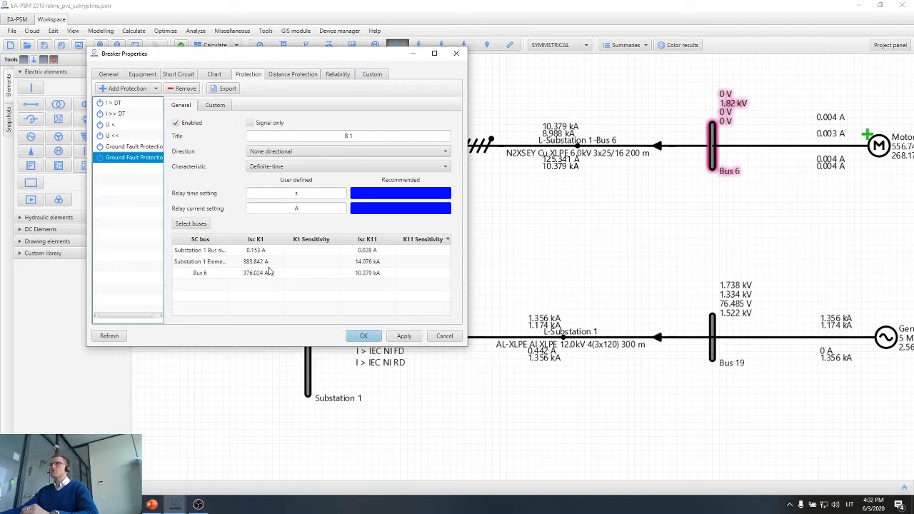
pyautogui.click(297, 208)
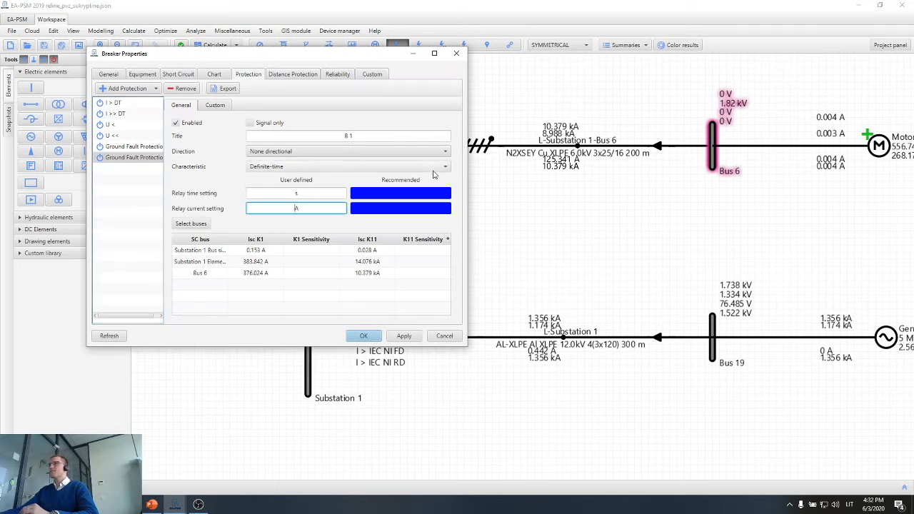
pyautogui.click(537, 168)
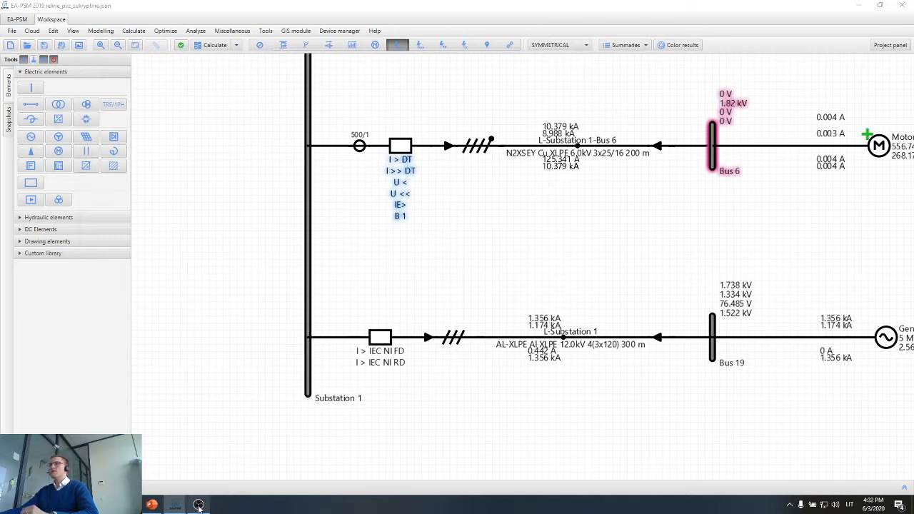
pyautogui.moveTo(175, 505)
pyautogui.click(263, 424)
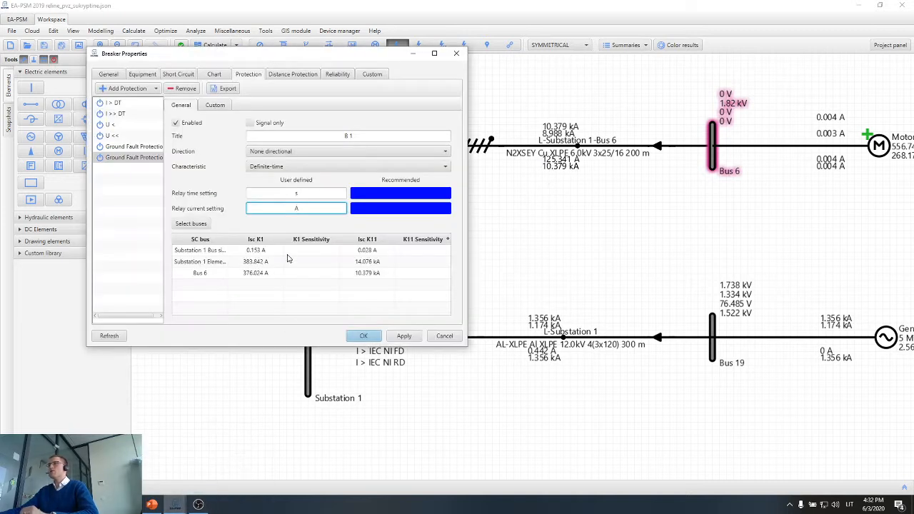
pyautogui.click(582, 170)
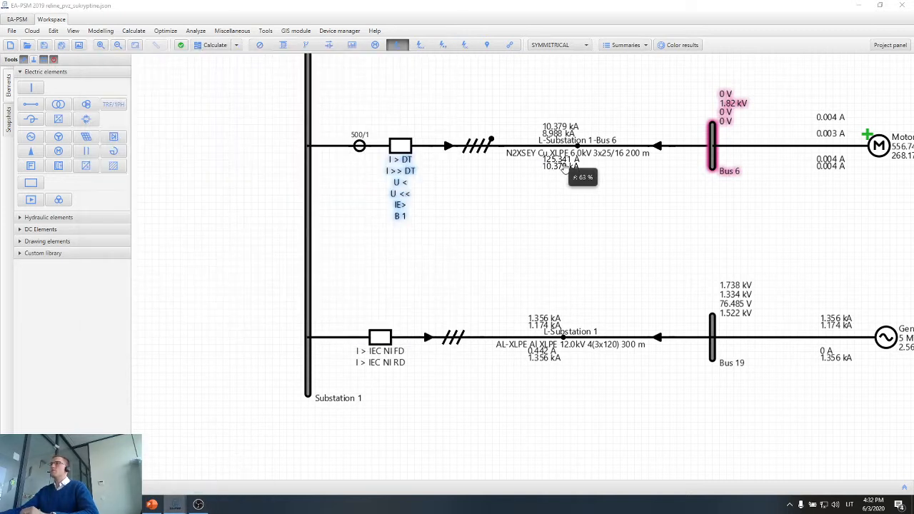
pyautogui.moveTo(177, 507)
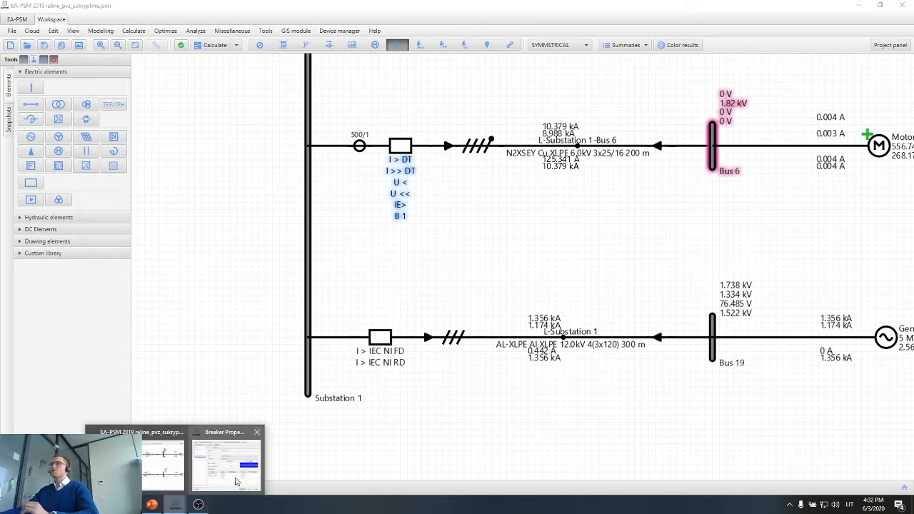
pyautogui.click(238, 479)
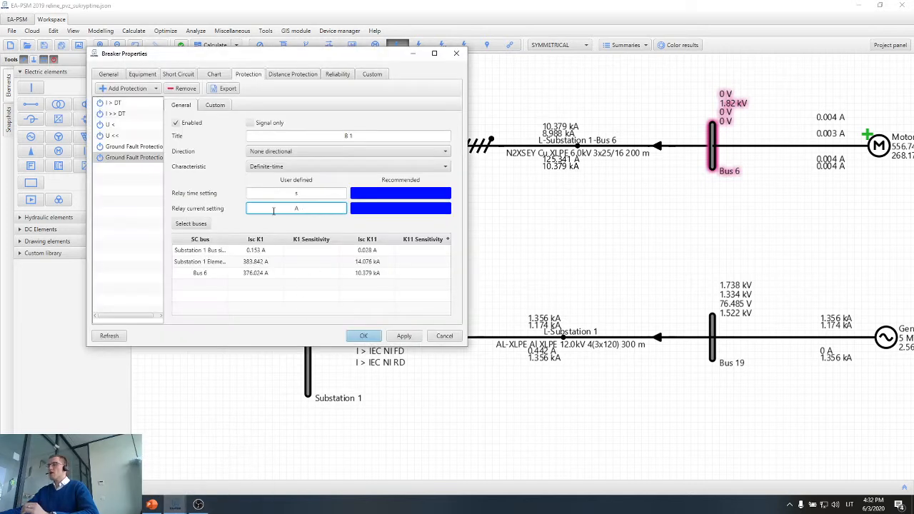
pyautogui.write('150')
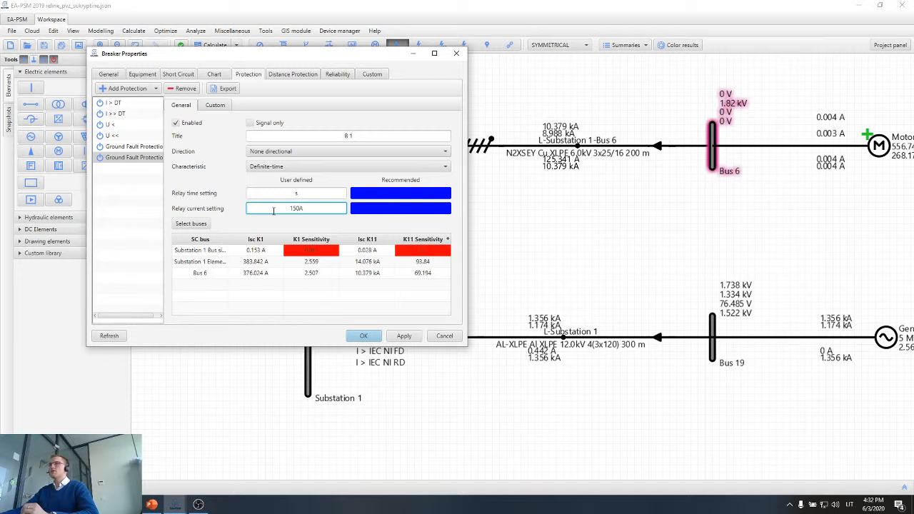
# Set the second ground fault protection's relay time to 100 ms, then apply and close the breaker properties.
pyautogui.click(279, 194)
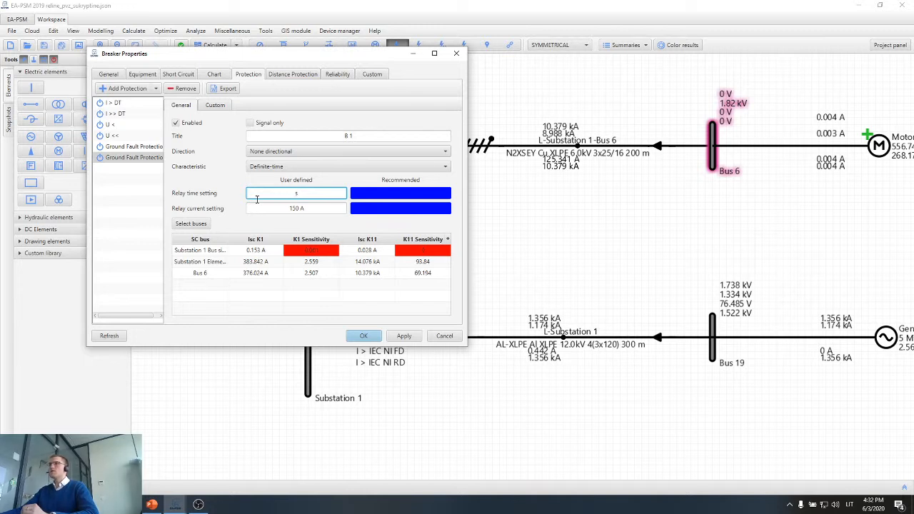
pyautogui.write('00M')
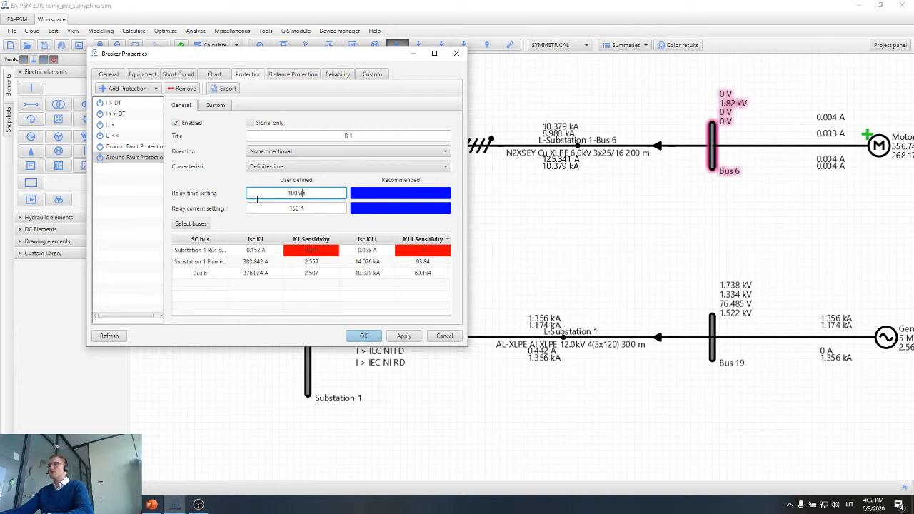
pyautogui.press('BackSpace')
pyautogui.write('m')
pyautogui.click(307, 207)
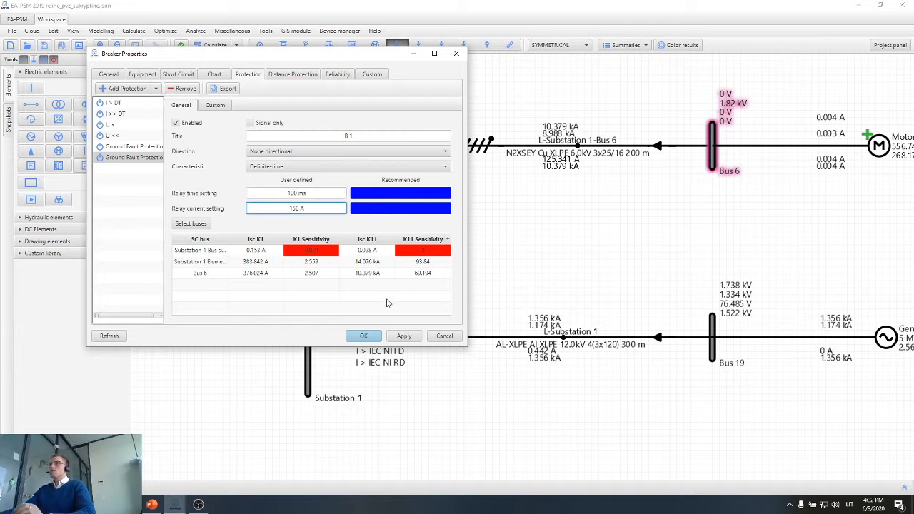
pyautogui.click(401, 338)
pyautogui.click(372, 337)
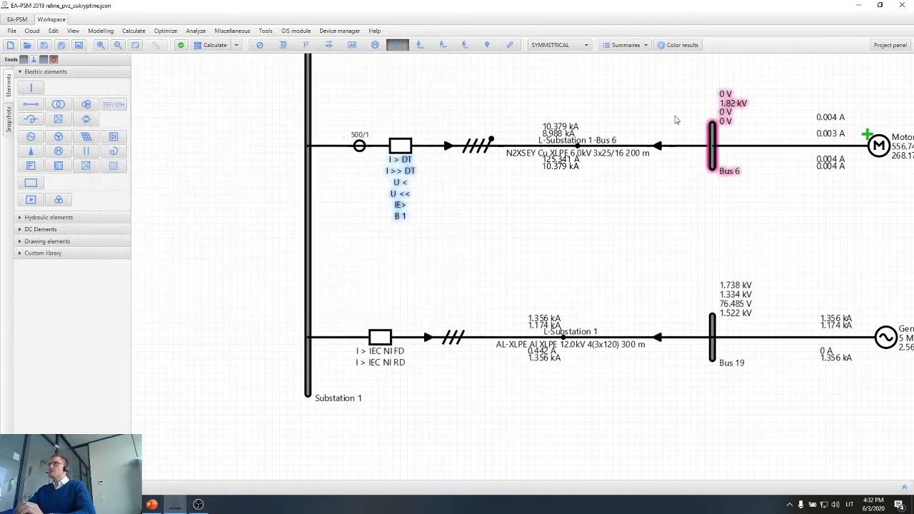
# Calculate the short circuits at Bus 19 and read the K1 current on the Motor 1 feeder line.
pyautogui.moveTo(674, 117); pyautogui.dragTo(464, 180)
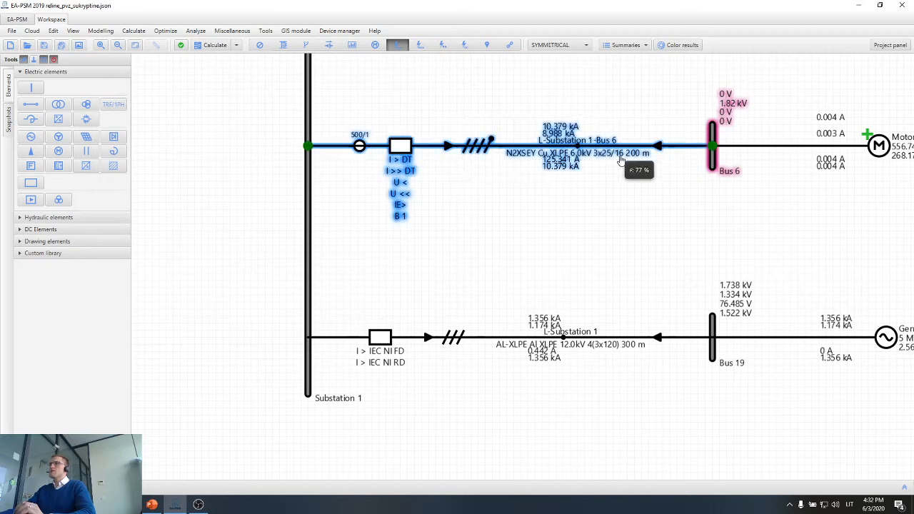
pyautogui.click(715, 327)
pyautogui.click(717, 325)
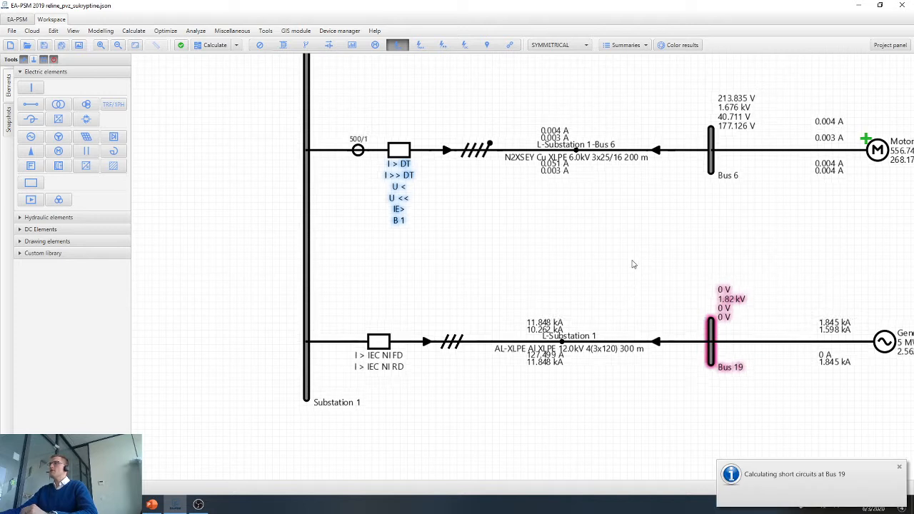
pyautogui.scroll(5, 611, 270)
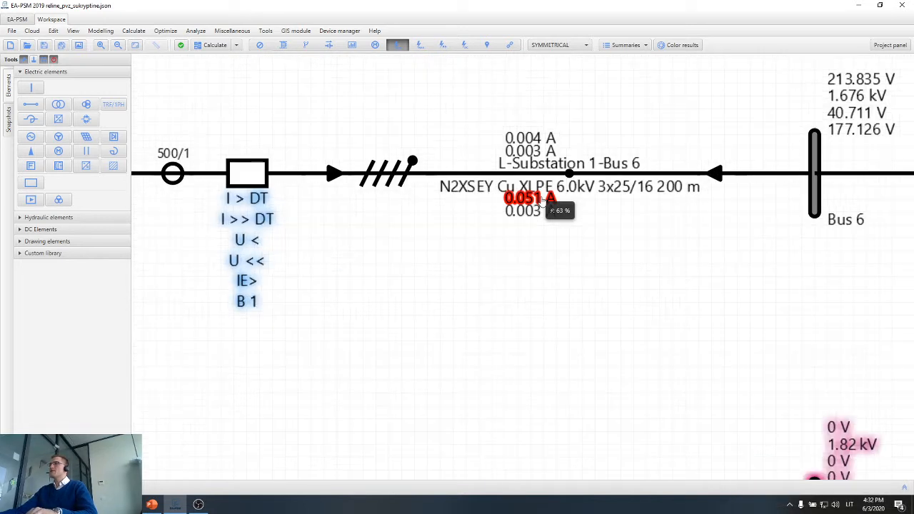
pyautogui.moveTo(542, 202)
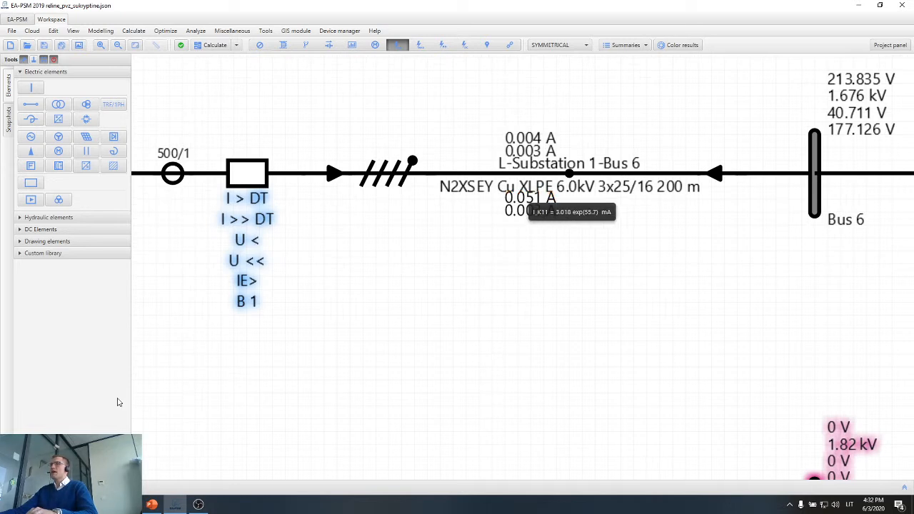
# Switch to the Calculator, compute 0.05 × 3 for three times the Motor 1 feeder's K1 current, and close it.
pyautogui.click(35, 505)
pyautogui.write('ca')
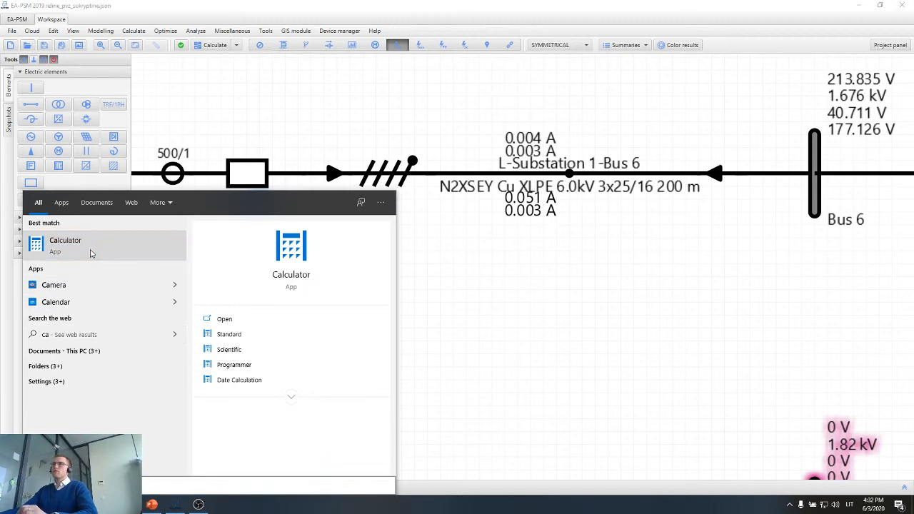
pyautogui.press('Return')
pyautogui.write('5')
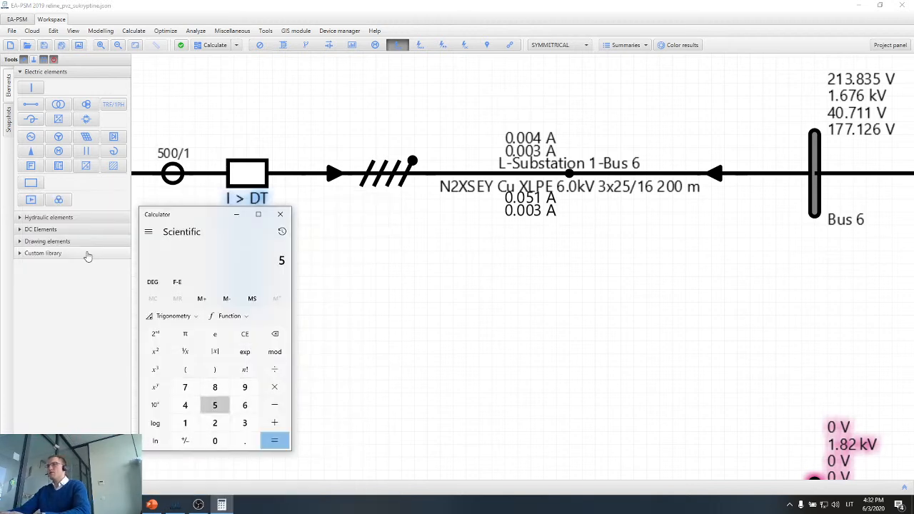
pyautogui.press('BackSpace')
pyautogui.write('0.05*3')
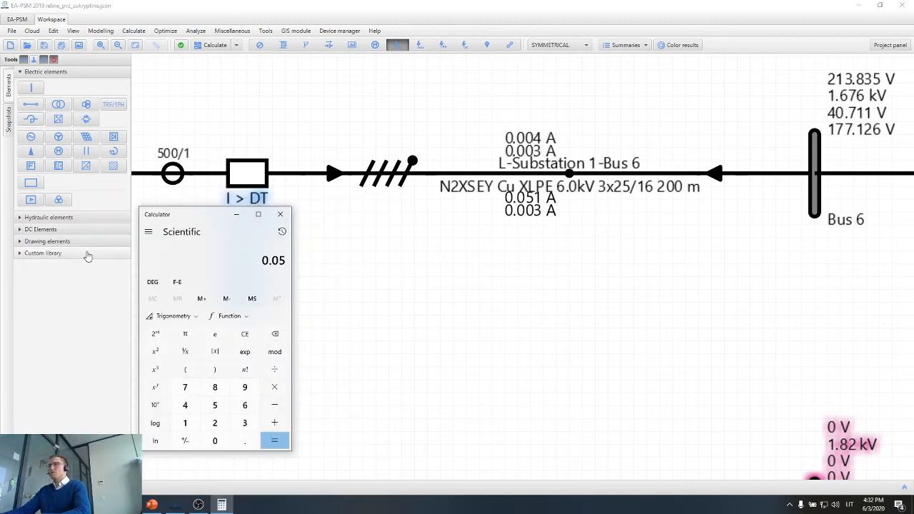
pyautogui.press('Return')
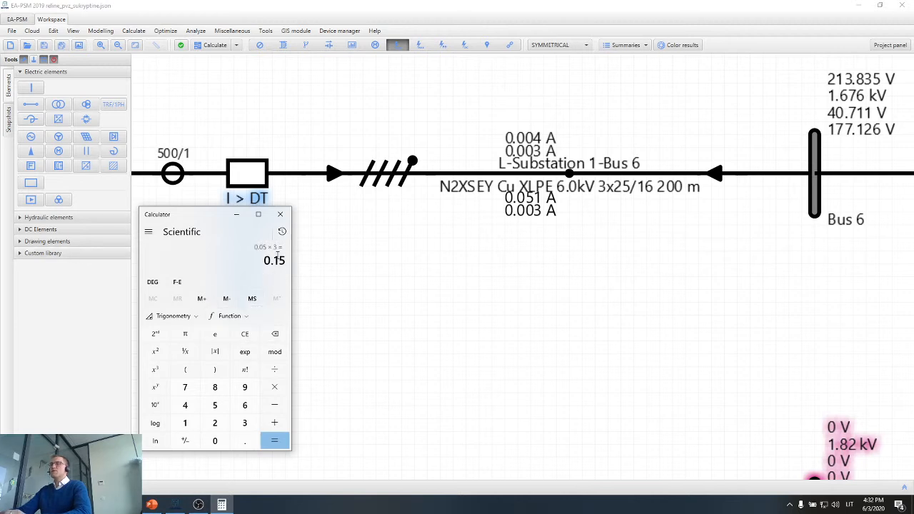
pyautogui.click(280, 214)
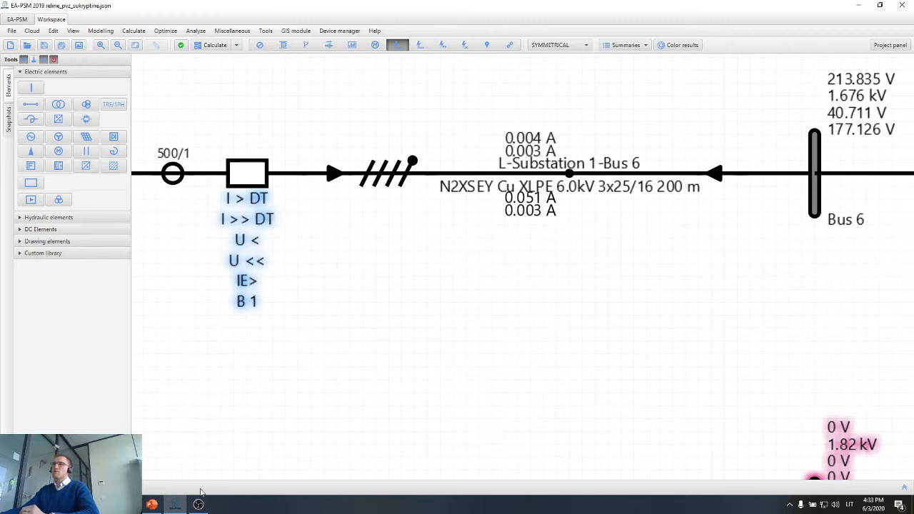
# Reopen the Motor 1 feeder breaker's properties and check the first ground fault protection's relay current setting.
pyautogui.doubleClick(253, 178)
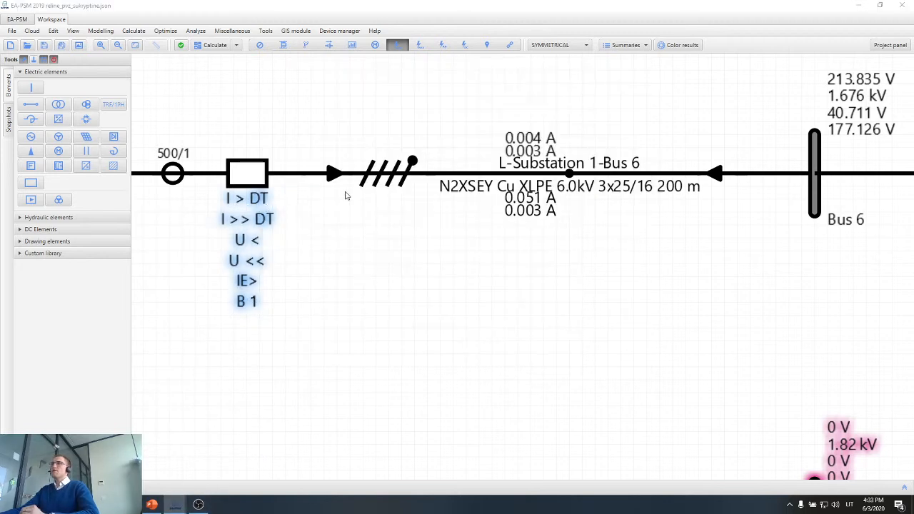
pyautogui.doubleClick(273, 184)
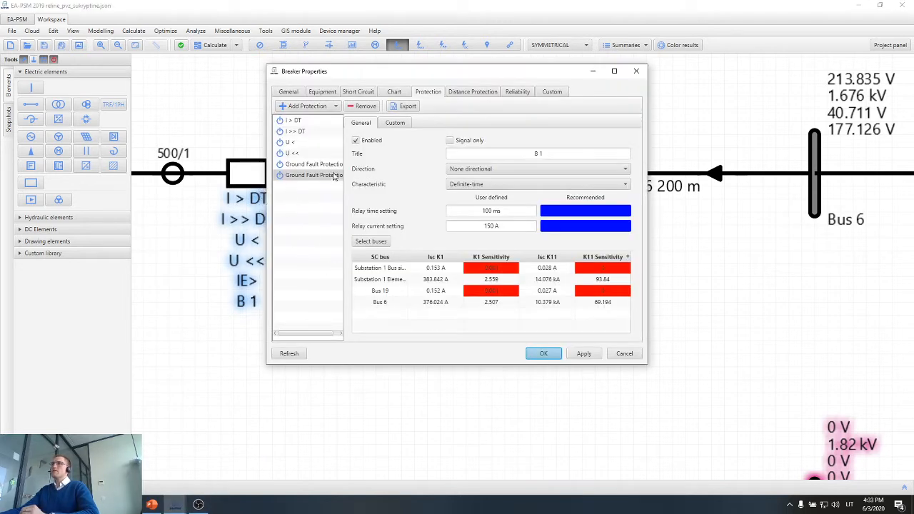
pyautogui.click(333, 165)
pyautogui.click(480, 228)
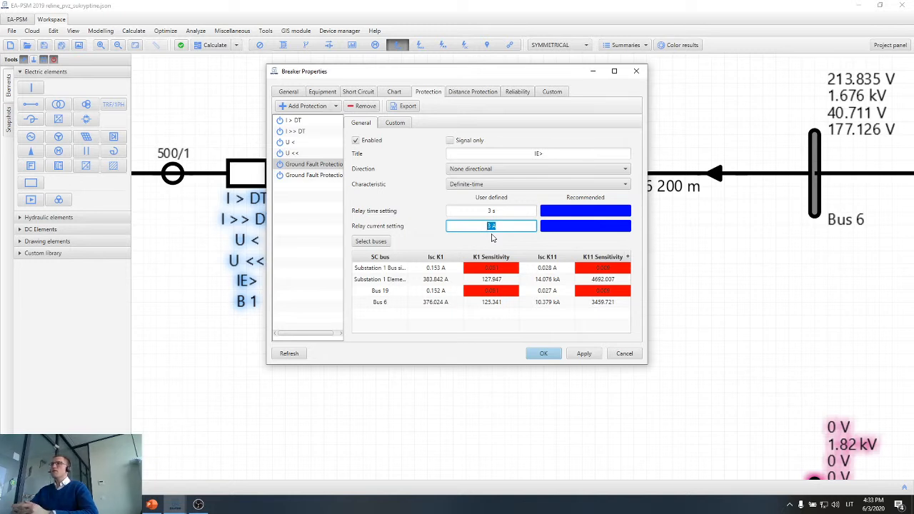
pyautogui.click(505, 239)
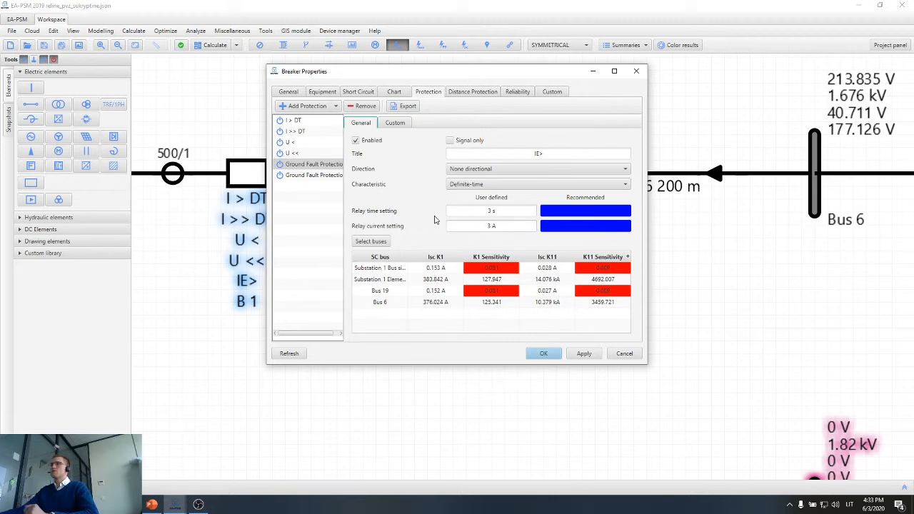
# Title the second ground fault protection "IE >>", then apply and close the breaker properties.
pyautogui.click(315, 179)
pyautogui.moveTo(558, 155); pyautogui.dragTo(473, 155)
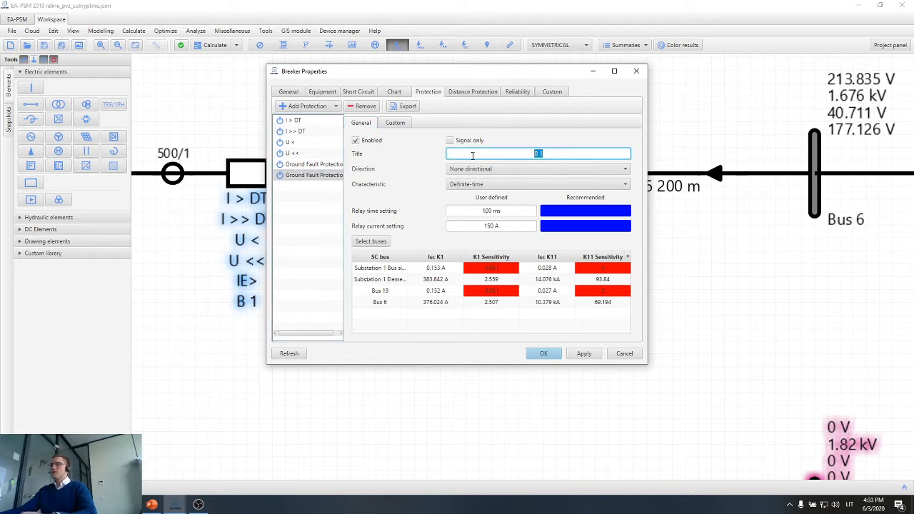
pyautogui.write('IE >>')
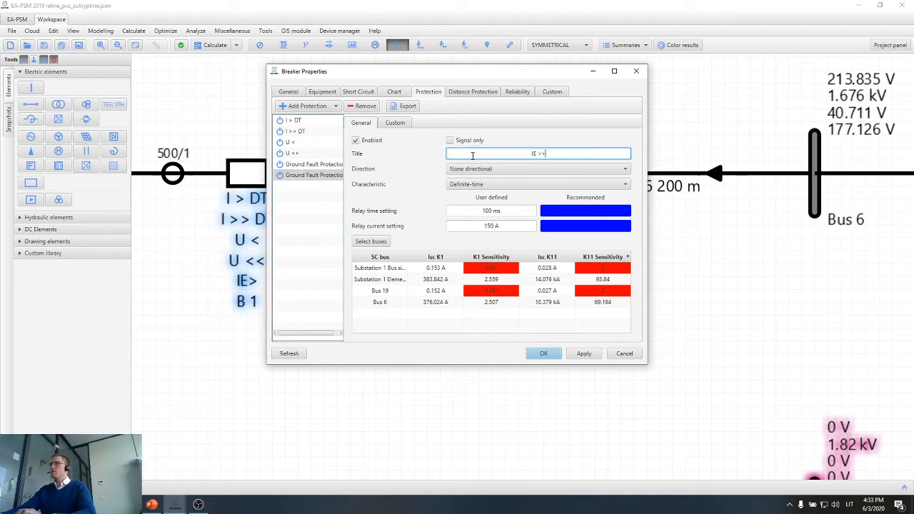
pyautogui.doubleClick(534, 154)
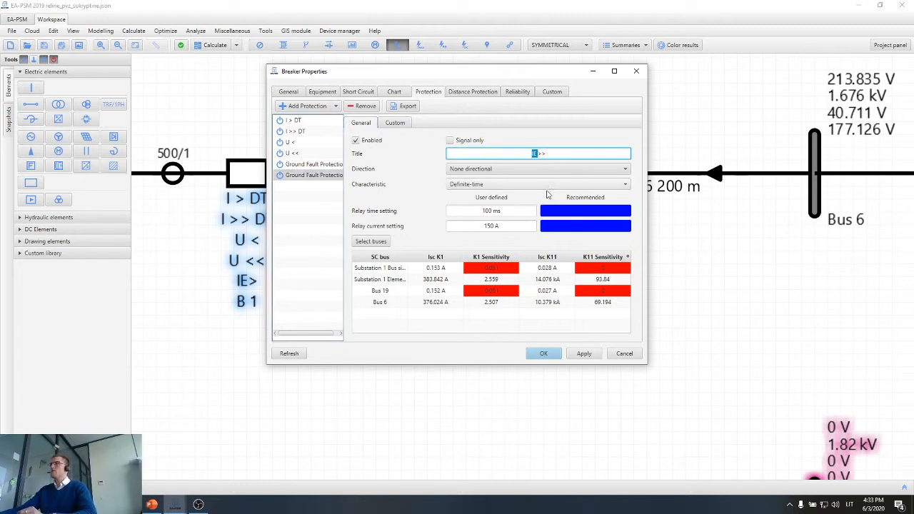
pyautogui.click(583, 355)
pyautogui.click(534, 354)
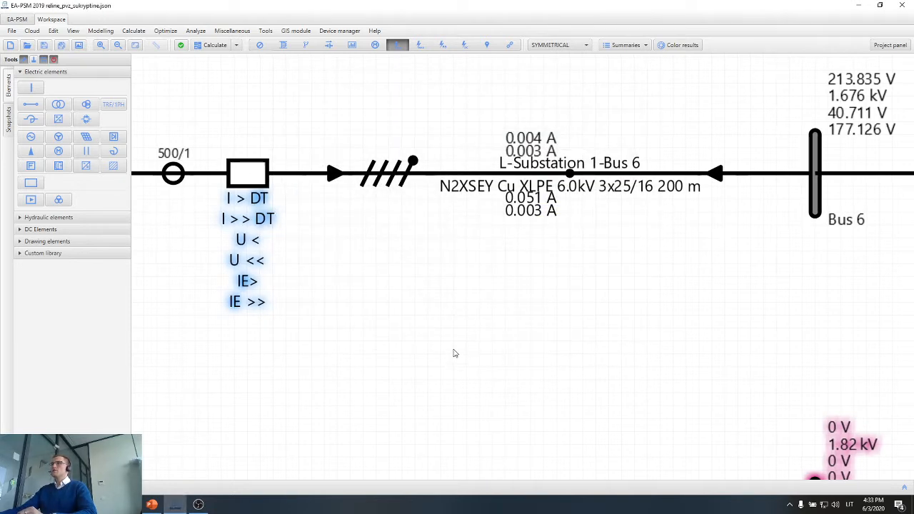
# Examine the protections listed under the Motor 1 feeder breaker in the one-line diagram.
pyautogui.scroll(-3, 454, 353)
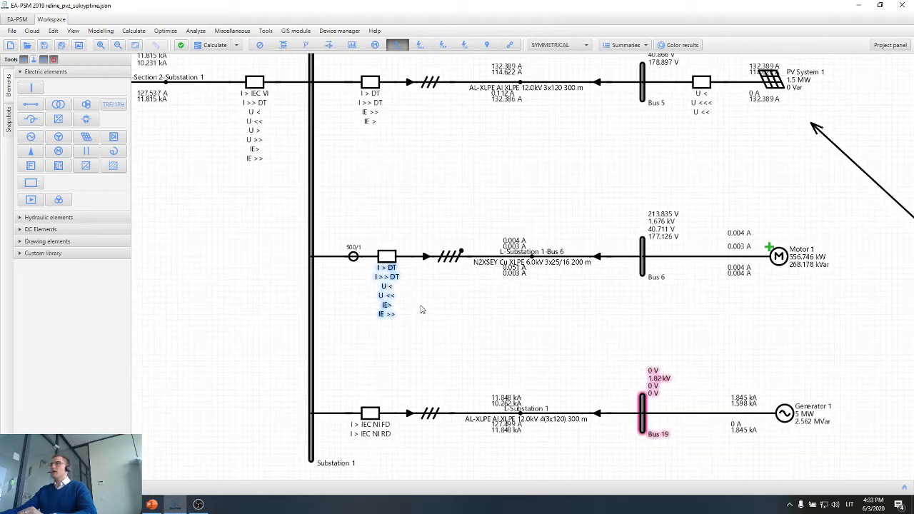
pyautogui.scroll(2, 389, 271)
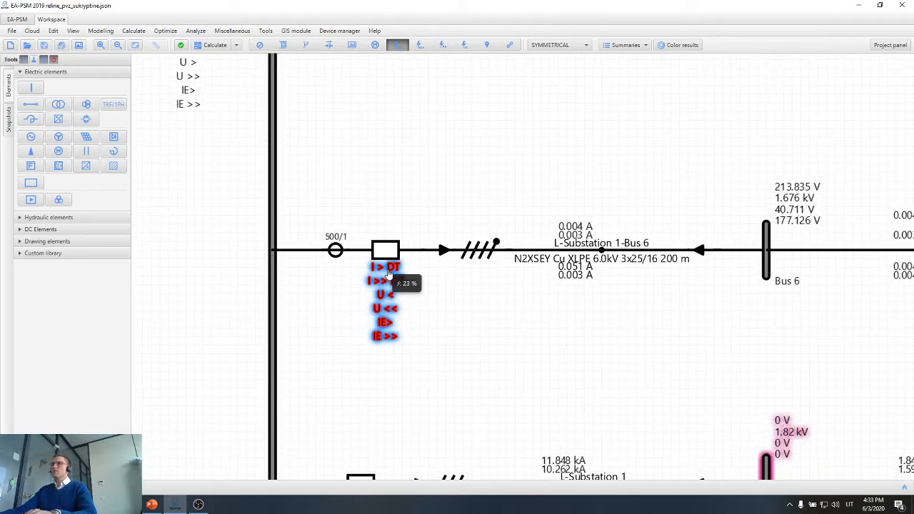
pyautogui.moveTo(394, 274)
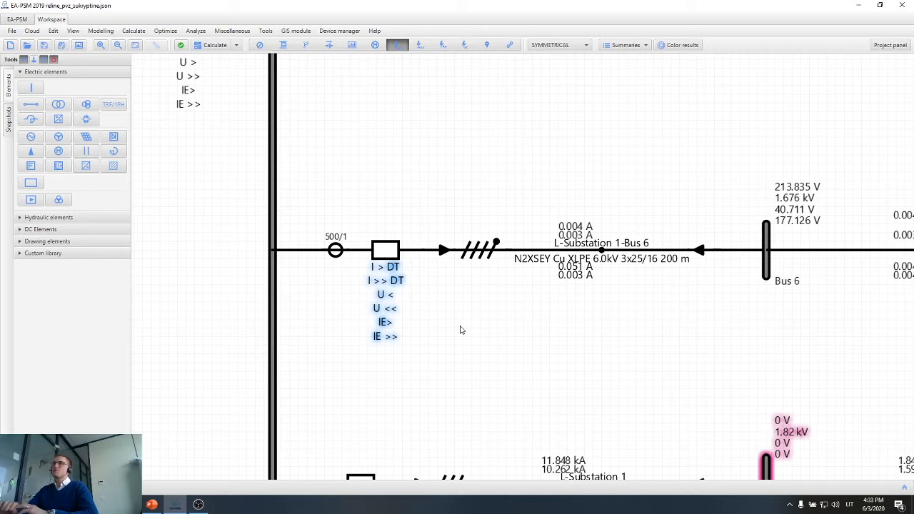
pyautogui.moveTo(329, 382); pyautogui.dragTo(332, 382)
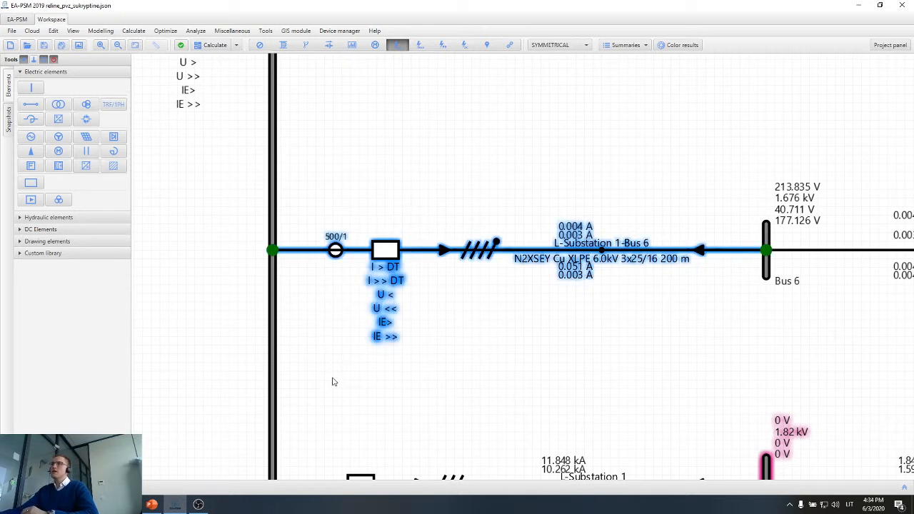
pyautogui.click(447, 361)
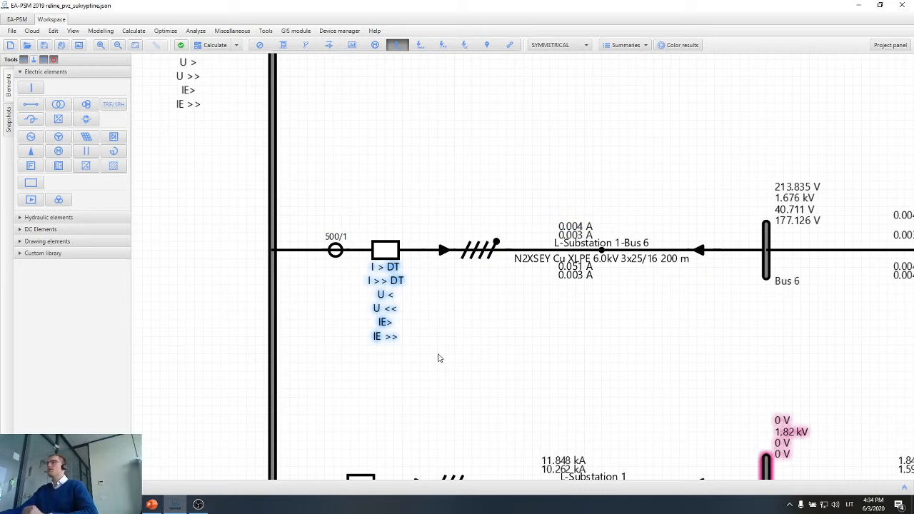
pyautogui.scroll(-3, 438, 358)
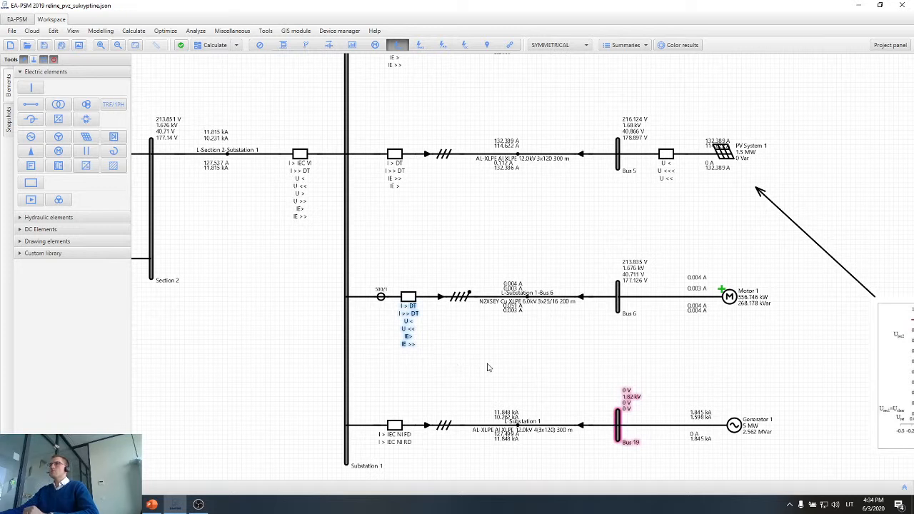
pyautogui.moveTo(414, 321)
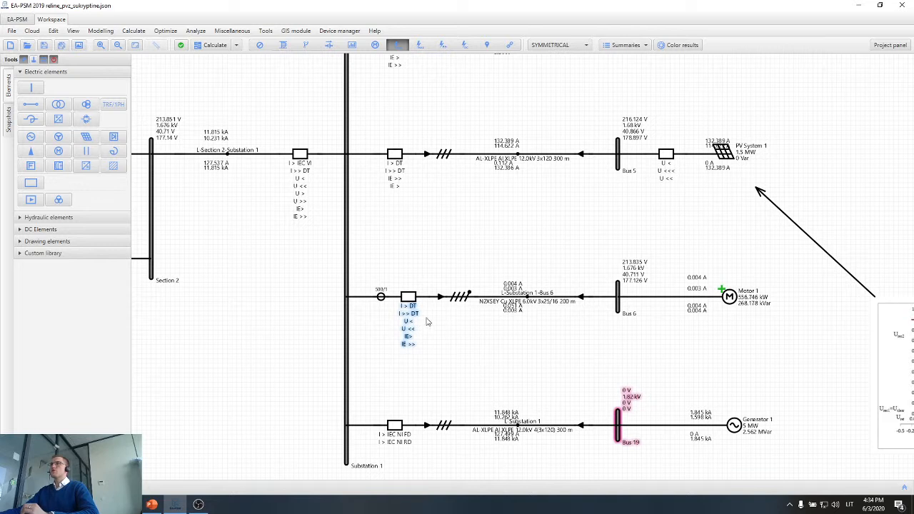
pyautogui.moveTo(428, 321); pyautogui.dragTo(461, 330)
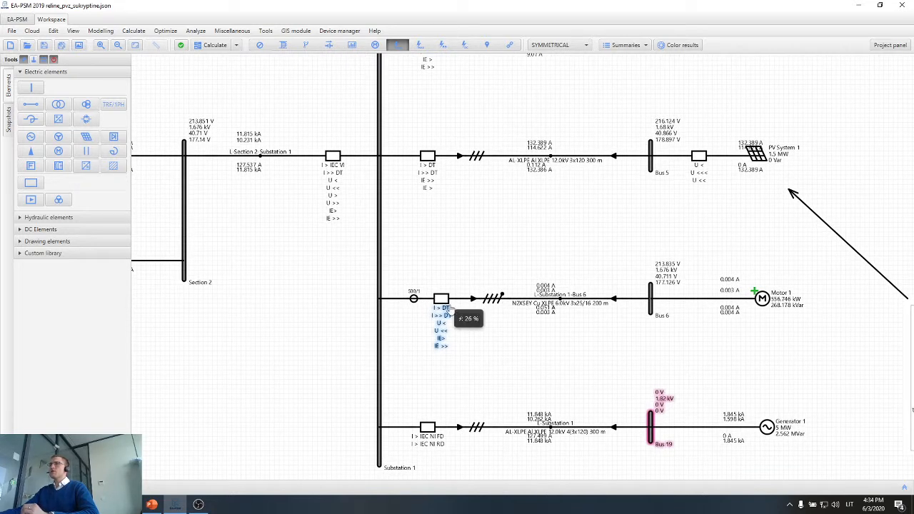
pyautogui.click(422, 359)
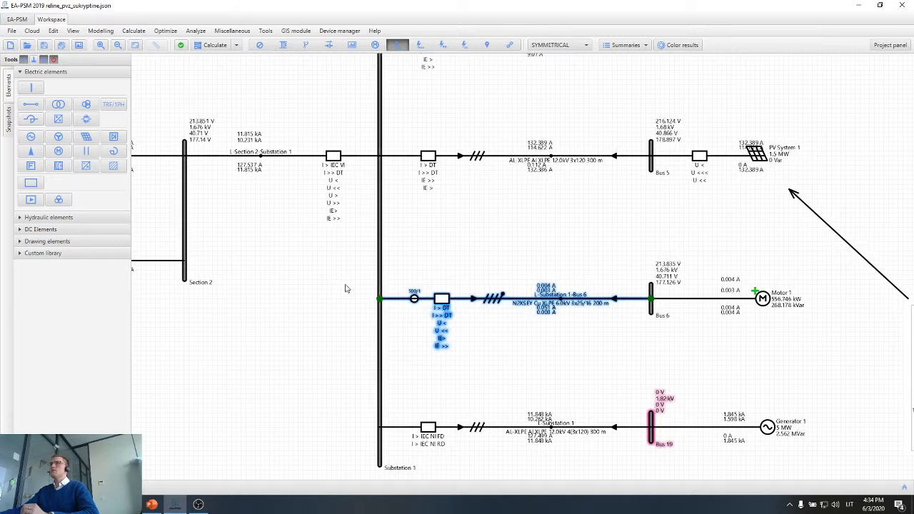
# View the main protection chart of the L-Section 2-Substation 1 line's breaker, then close its properties.
pyautogui.moveTo(347, 286); pyautogui.dragTo(370, 289)
pyautogui.click(319, 225)
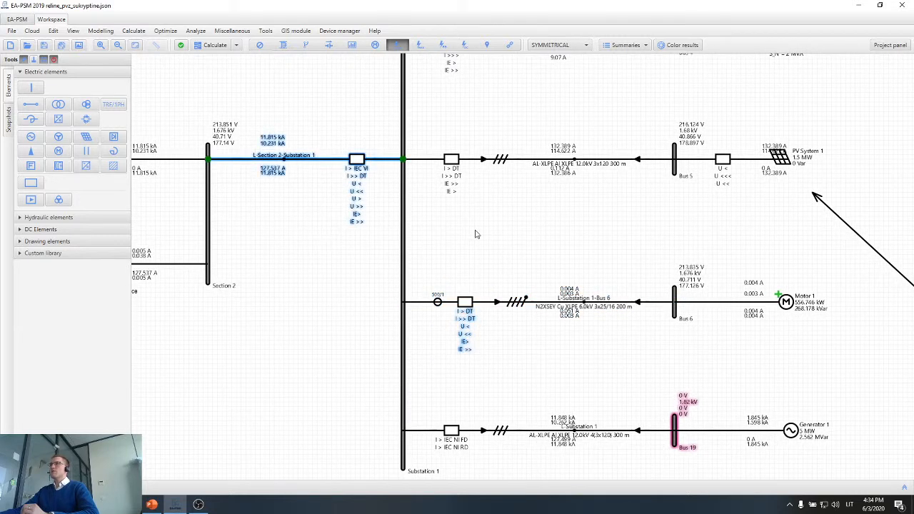
pyautogui.doubleClick(353, 177)
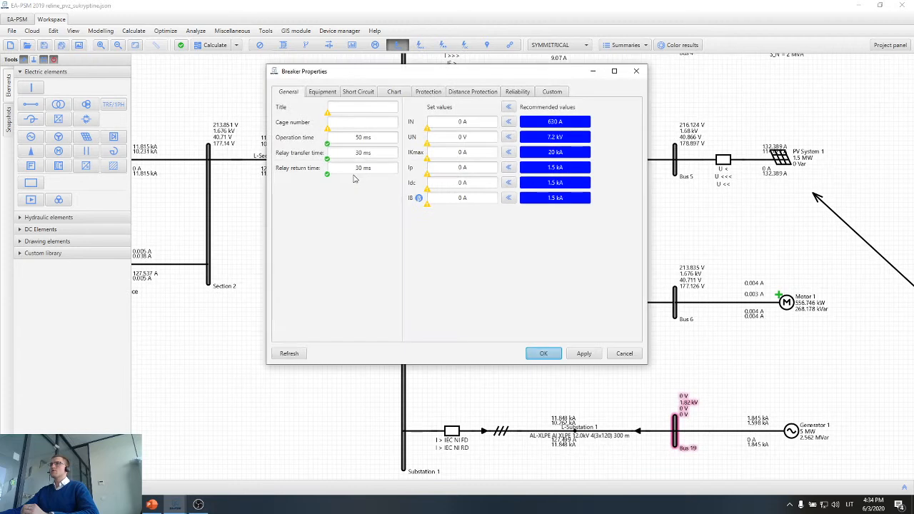
pyautogui.click(395, 95)
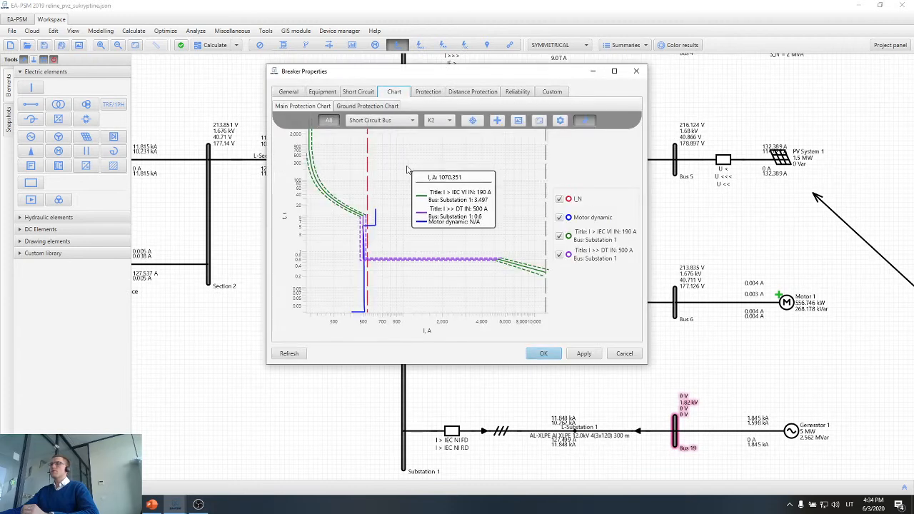
pyautogui.click(636, 72)
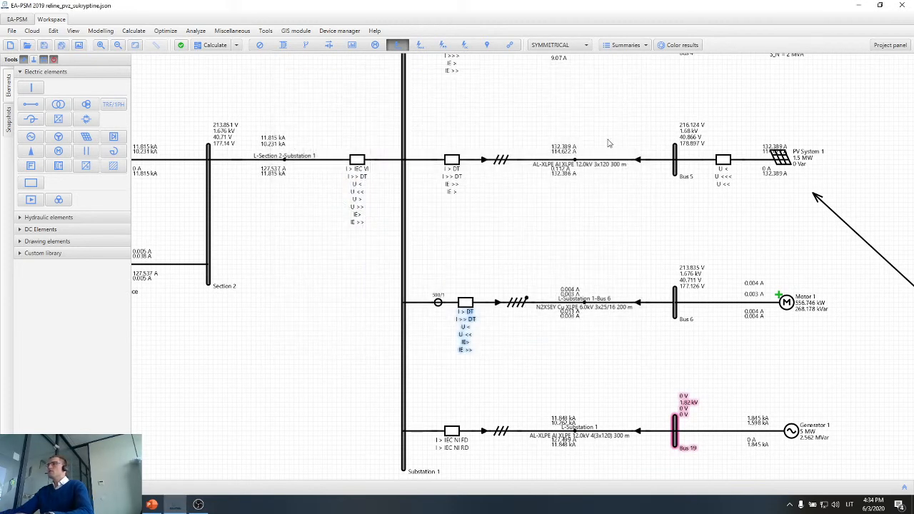
# Calculate the short circuits for the whole network and close the results list.
pyautogui.scroll(-1, 551, 227)
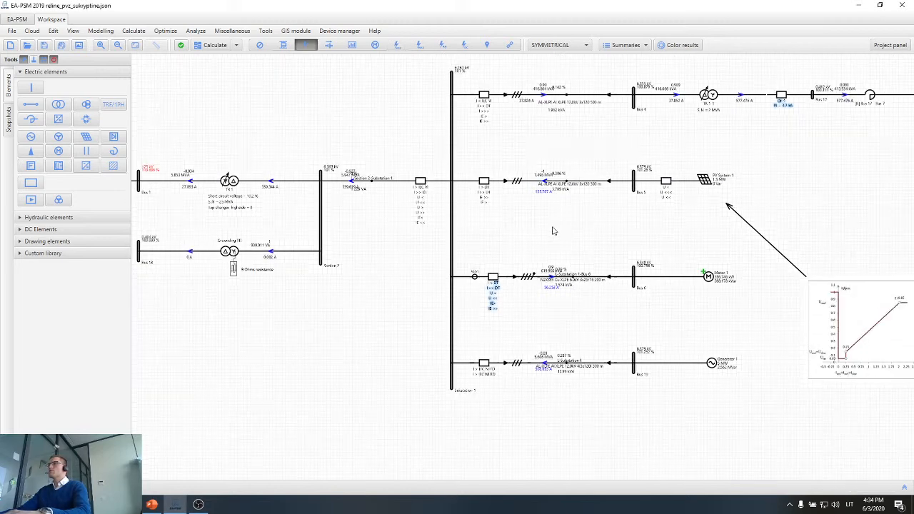
pyautogui.moveTo(551, 232); pyautogui.dragTo(431, 259)
pyautogui.press('F6')
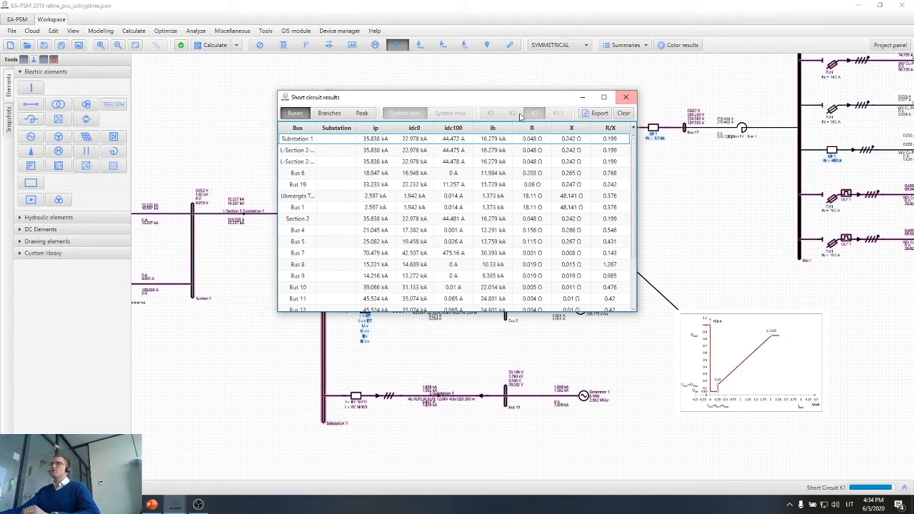
pyautogui.press('Escape')
# Reopen the L-Section 2-Substation 1 breaker's main protection chart at full size and inspect its I >> DT curve.
pyautogui.doubleClick(292, 216)
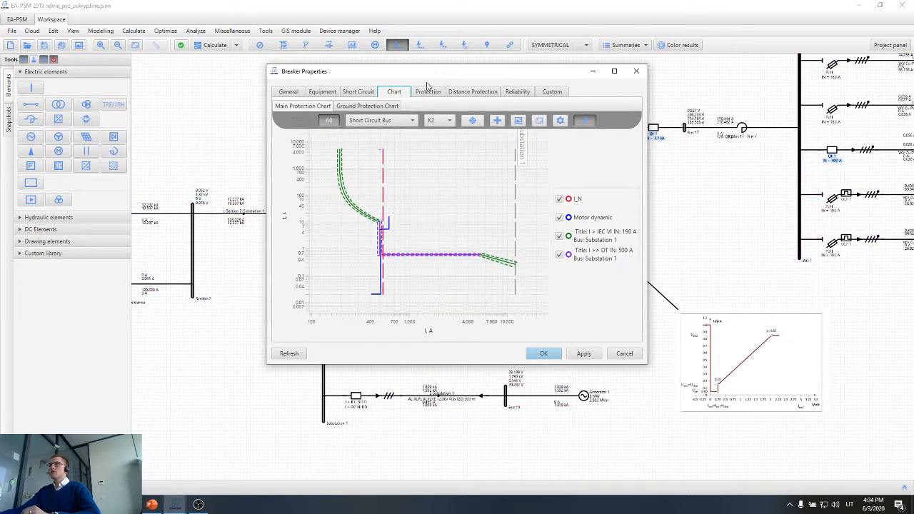
pyautogui.moveTo(437, 74); pyautogui.dragTo(642, 75)
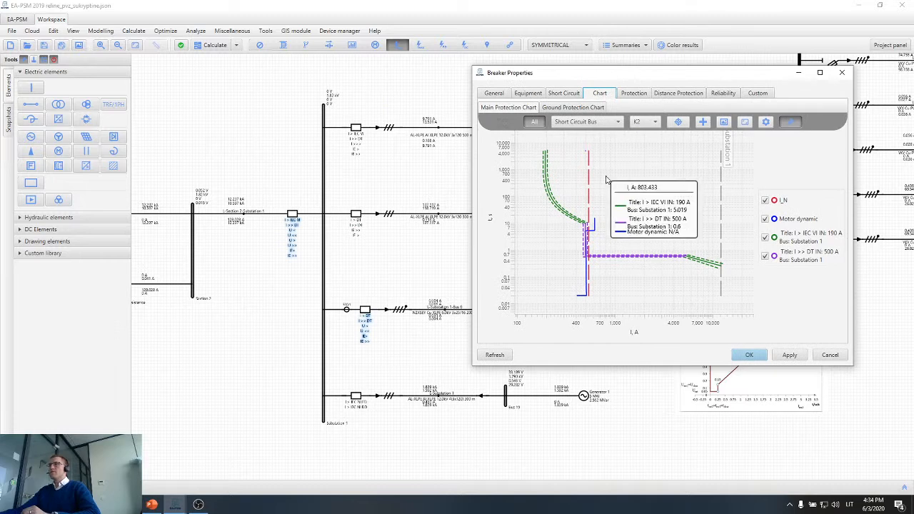
pyautogui.doubleClick(696, 74)
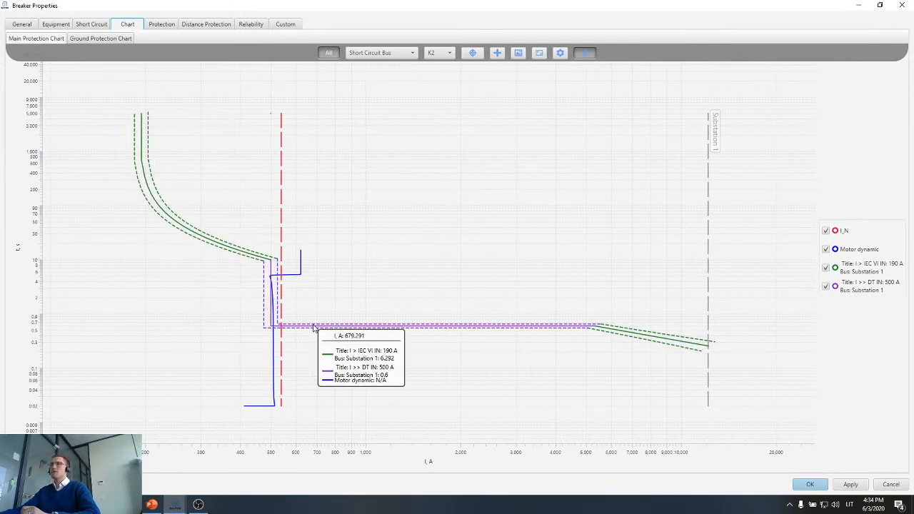
pyautogui.moveTo(314, 329)
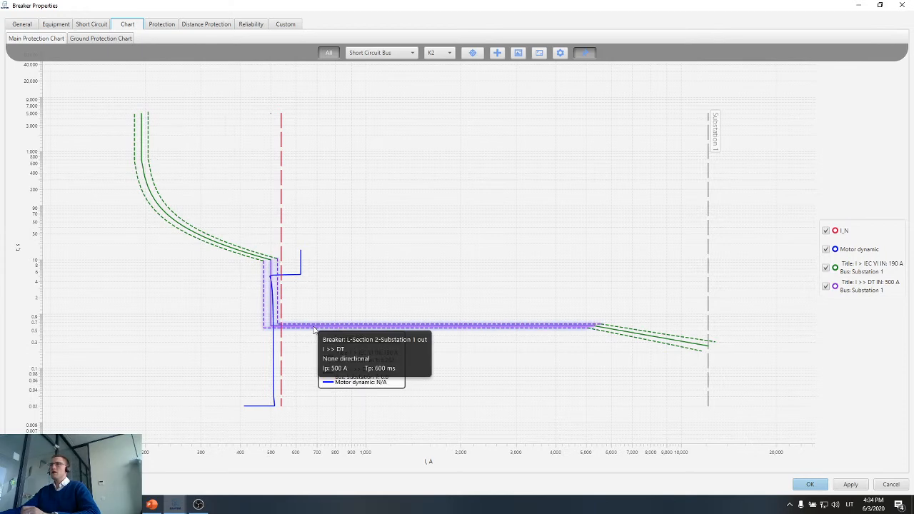
# Add the Motor 1 feeder breaker's protection curves to the L-Section 2-Substation 1 breaker's main protection chart.
pyautogui.moveTo(396, 5); pyautogui.dragTo(634, 61)
pyautogui.click(365, 315)
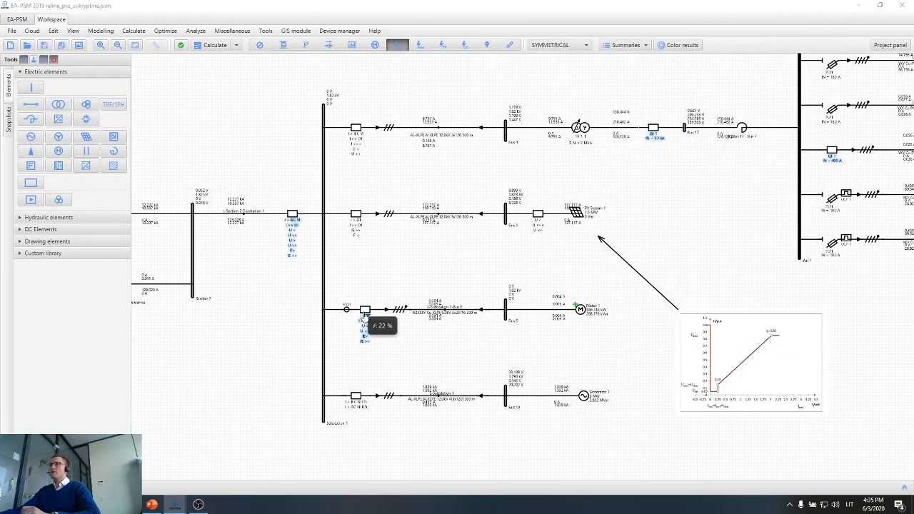
pyautogui.moveTo(364, 315); pyautogui.dragTo(372, 325)
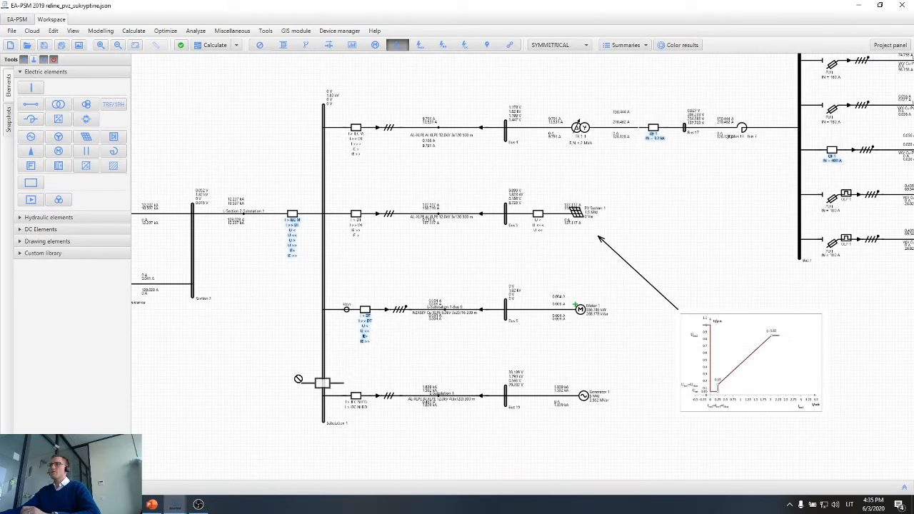
pyautogui.moveTo(143, 468); pyautogui.dragTo(483, 230)
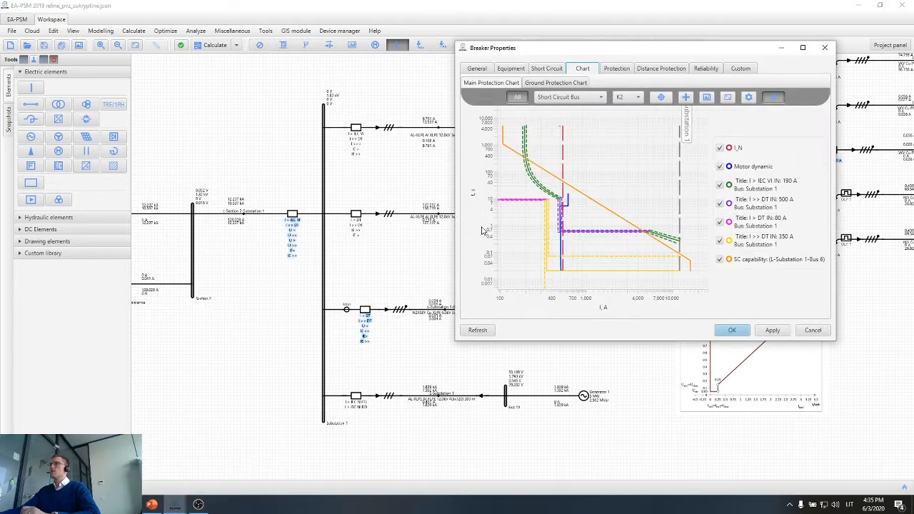
# Enlarge the combined chart and examine the selectivity between both breakers' curves and the L-Substation 1-Bus 6 cable's SC capability.
pyautogui.click(802, 48)
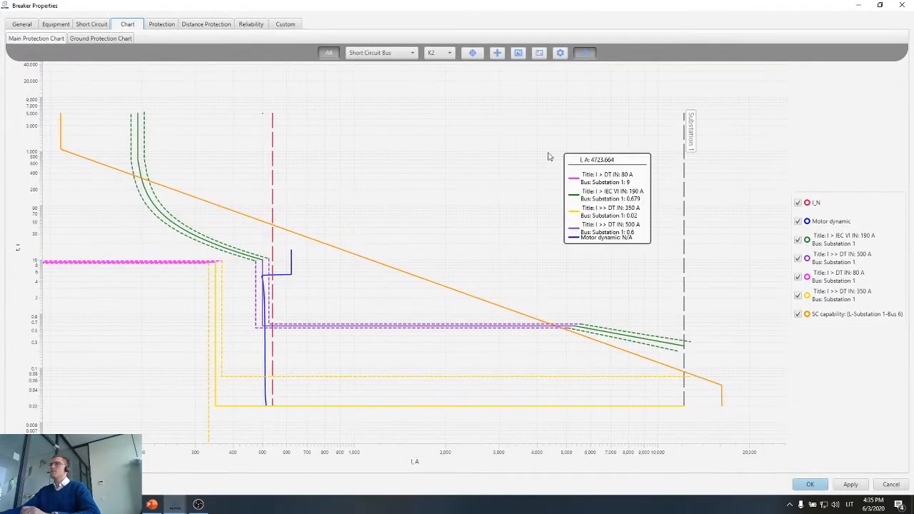
pyautogui.scroll(-3, 548, 155)
pyautogui.scroll(7, 136, 129)
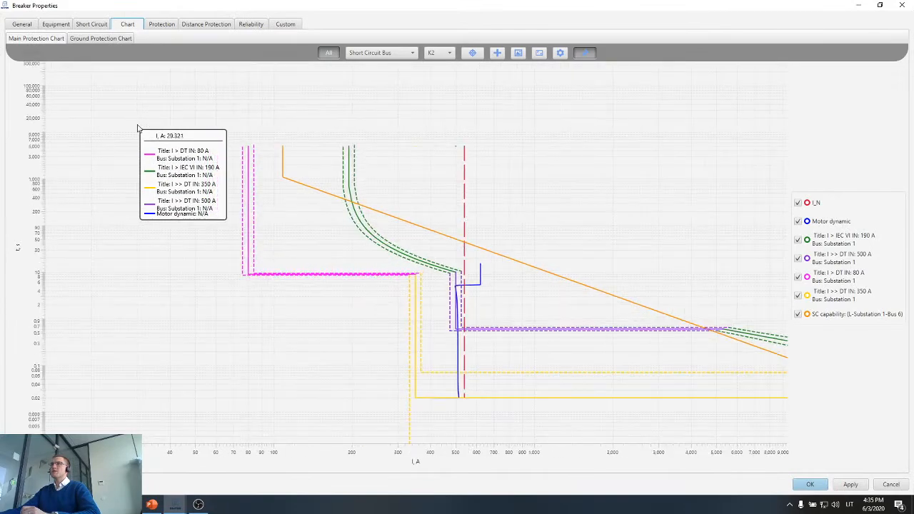
pyautogui.scroll(-5, 254, 216)
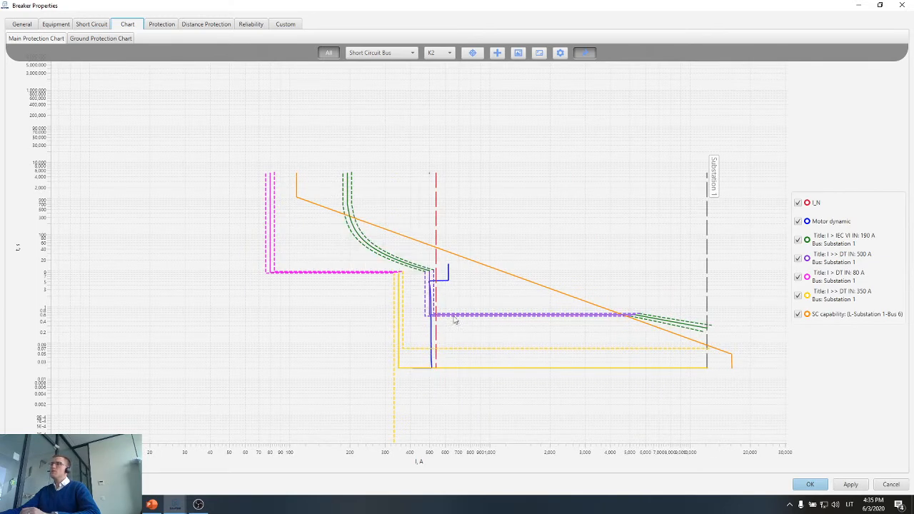
pyautogui.moveTo(506, 329); pyautogui.dragTo(468, 321)
pyautogui.scroll(3, 620, 321)
pyautogui.scroll(2, 621, 322)
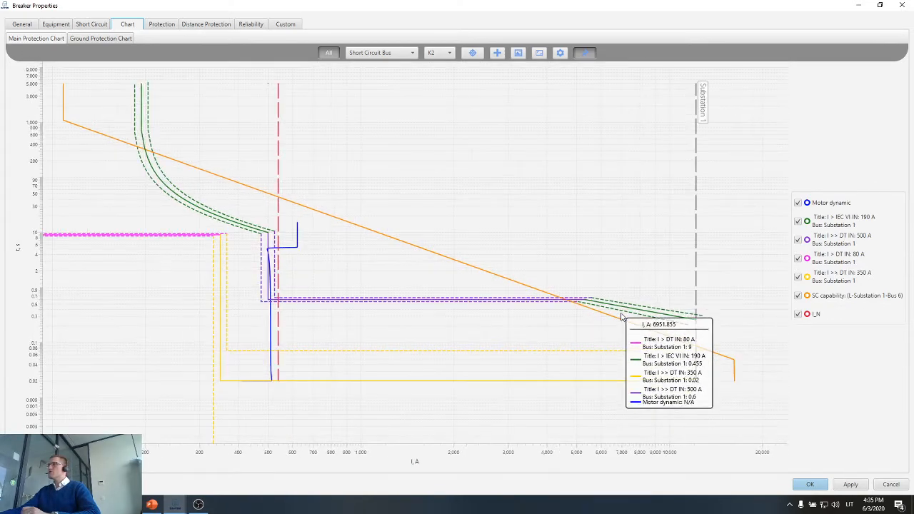
pyautogui.moveTo(617, 311); pyautogui.dragTo(547, 302)
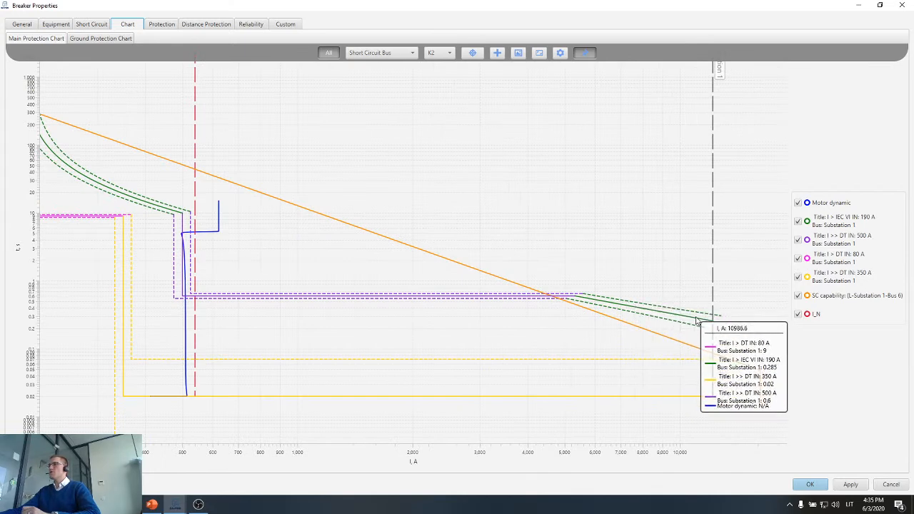
# Inspect the upstream breaker's I > IEC VI and I >> DT curves against the cable's SC capability up to the Substation 1 short-circuit limit.
pyautogui.scroll(-1, 500, 328)
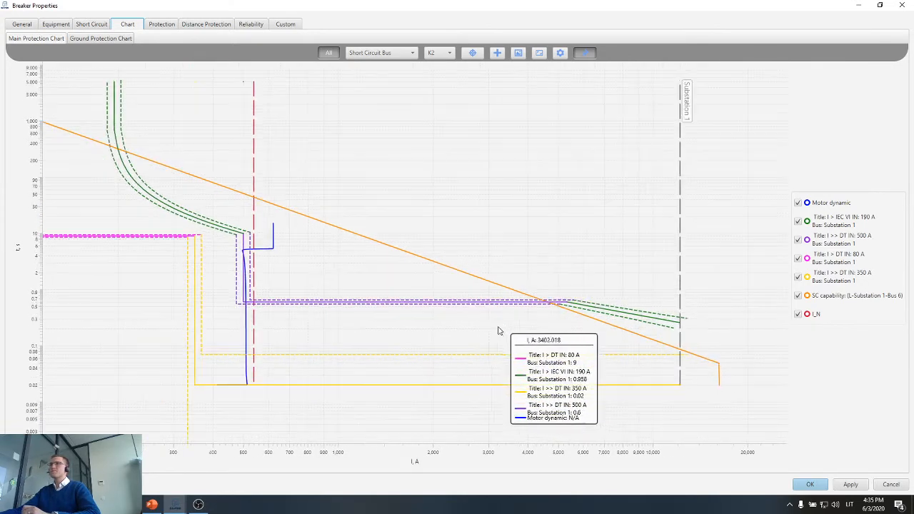
pyautogui.moveTo(364, 321); pyautogui.dragTo(467, 339)
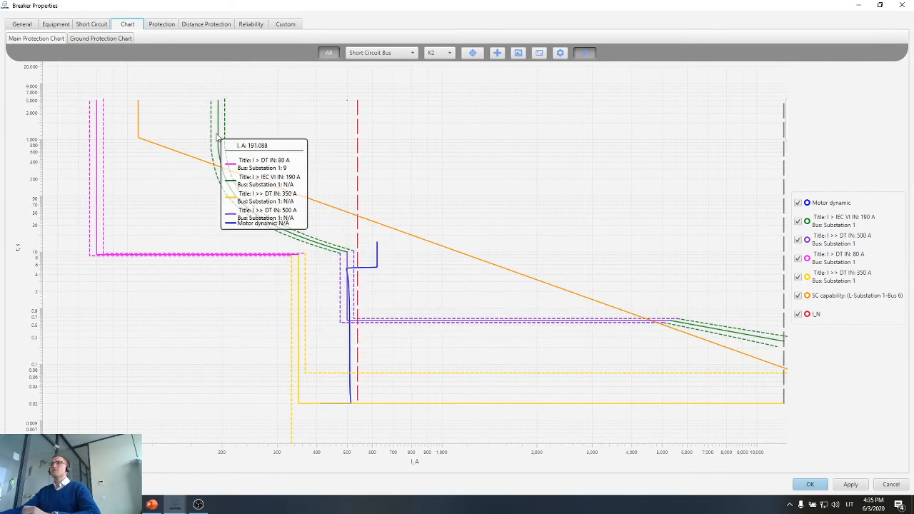
pyautogui.moveTo(219, 136)
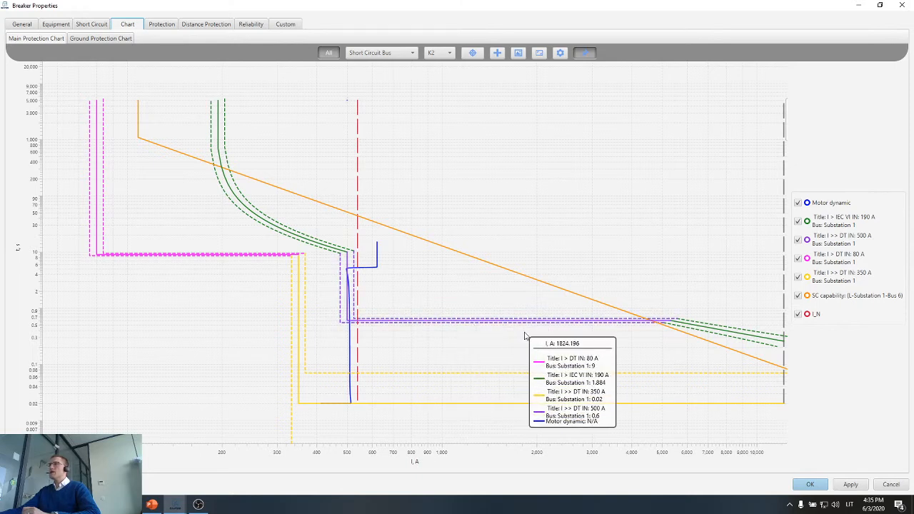
pyautogui.moveTo(666, 343); pyautogui.dragTo(511, 337)
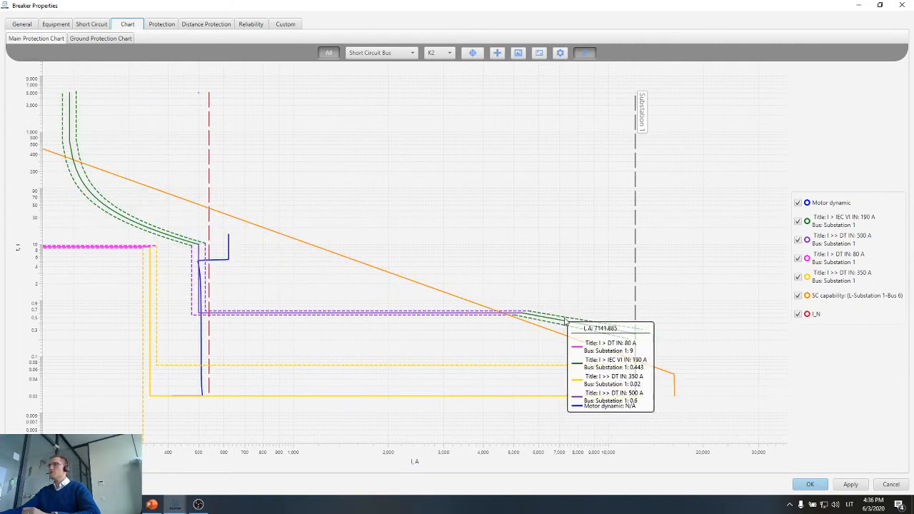
pyautogui.scroll(2, 592, 330)
pyautogui.scroll(-3, 618, 314)
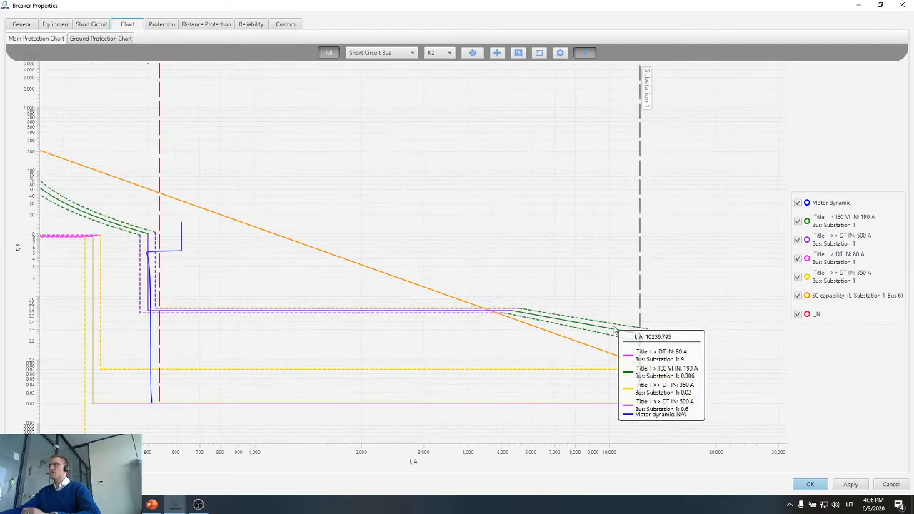
pyautogui.moveTo(435, 335); pyautogui.dragTo(458, 333)
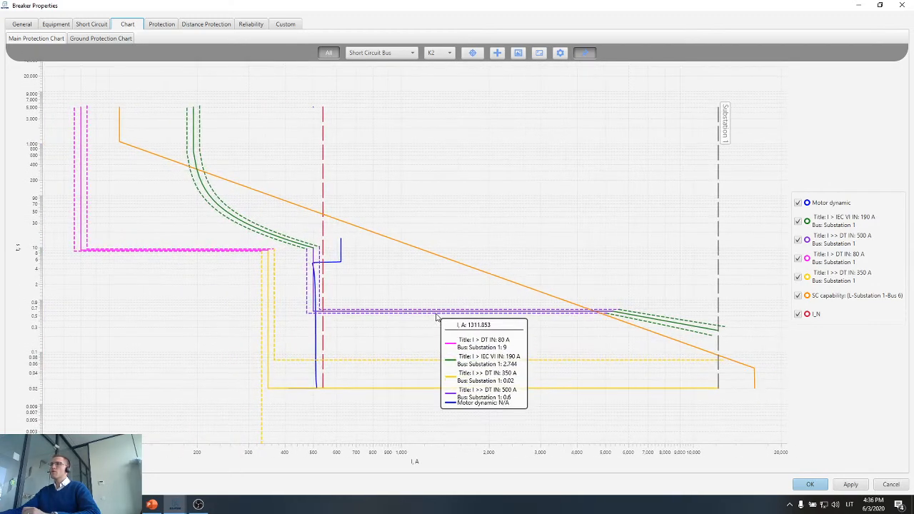
# Activate step lockout for the upstream breaker's I >> DT 500 A protection and save the breaker properties.
pyautogui.doubleClick(437, 312)
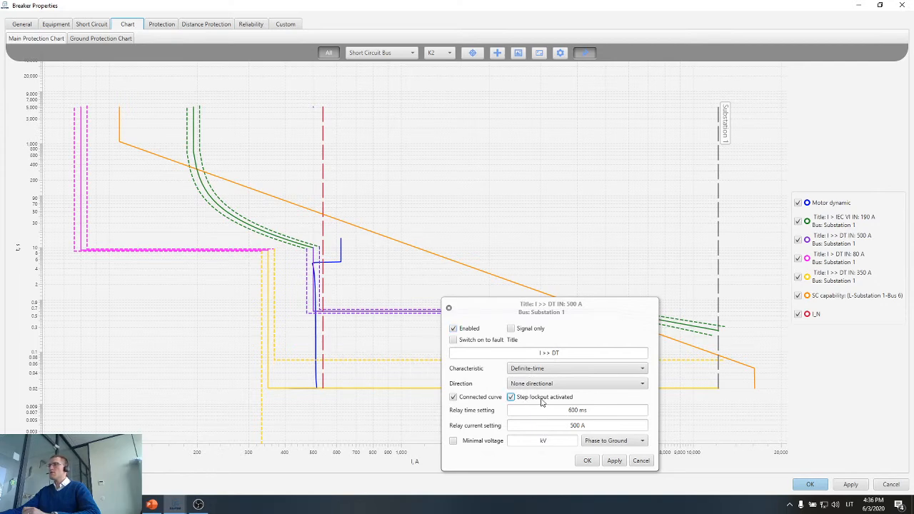
pyautogui.click(615, 462)
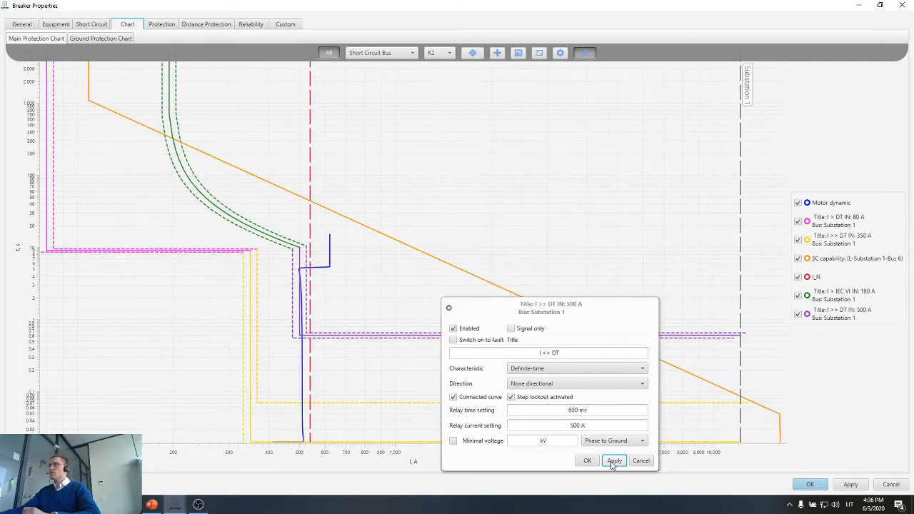
pyautogui.click(587, 461)
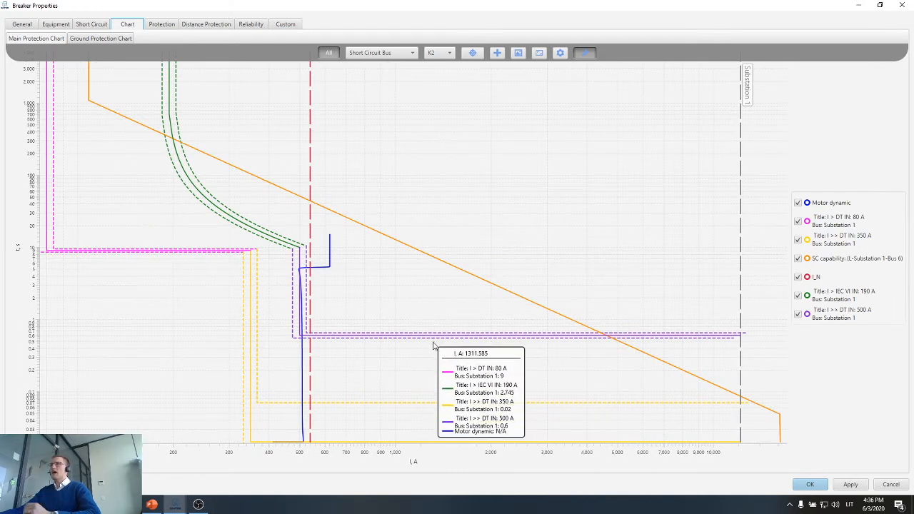
pyautogui.scroll(-1, 429, 351)
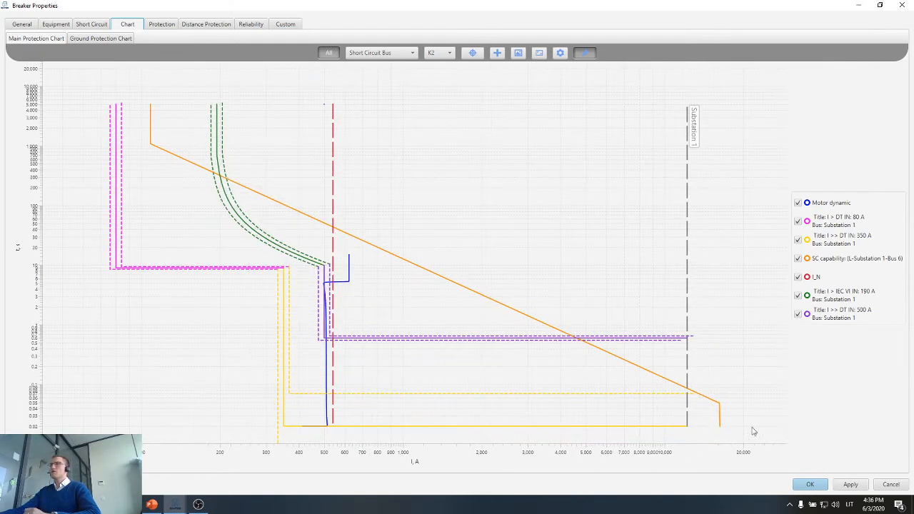
pyautogui.click(810, 484)
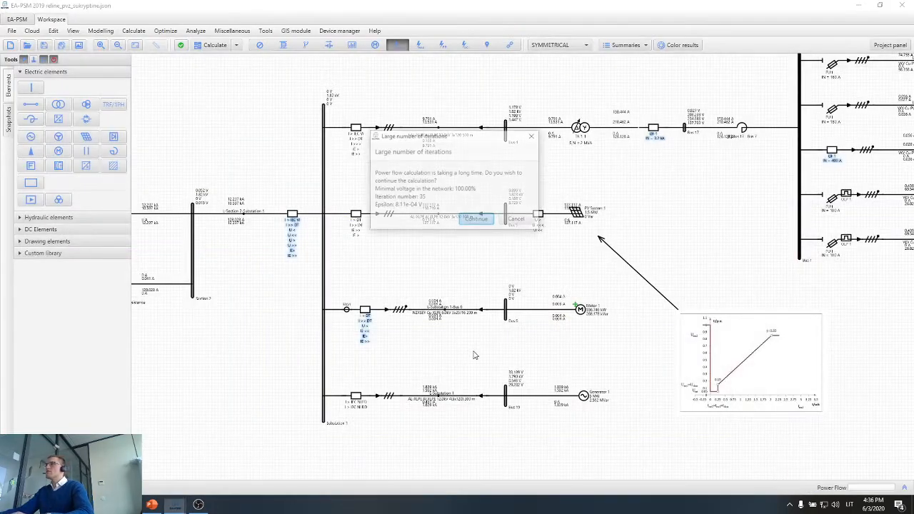
# Examine the power flow results along the feeder supplying transformer TR 1-1.
pyautogui.moveTo(398, 279); pyautogui.dragTo(594, 290)
pyautogui.scroll(-2, 578, 303)
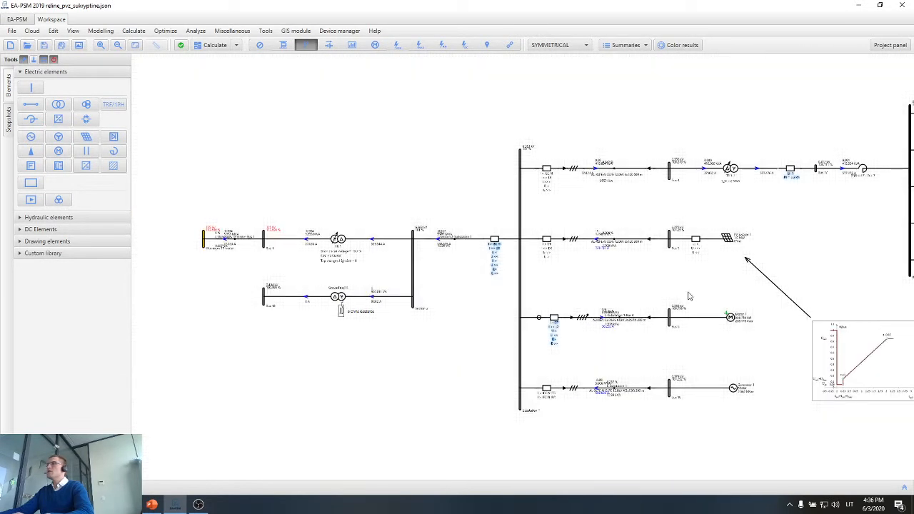
pyautogui.moveTo(683, 295); pyautogui.dragTo(403, 290)
pyautogui.moveTo(545, 280); pyautogui.dragTo(439, 278)
pyautogui.scroll(5, 438, 278)
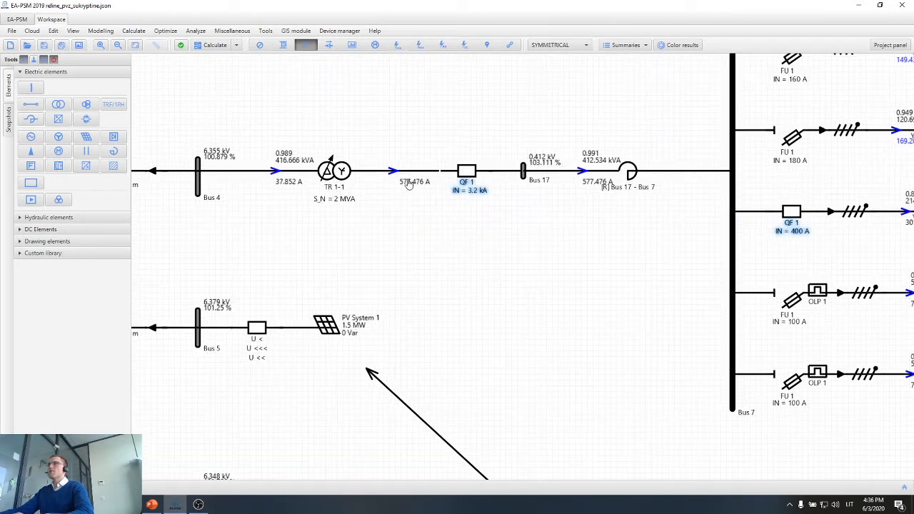
pyautogui.moveTo(417, 263); pyautogui.dragTo(672, 246)
pyautogui.click(543, 173)
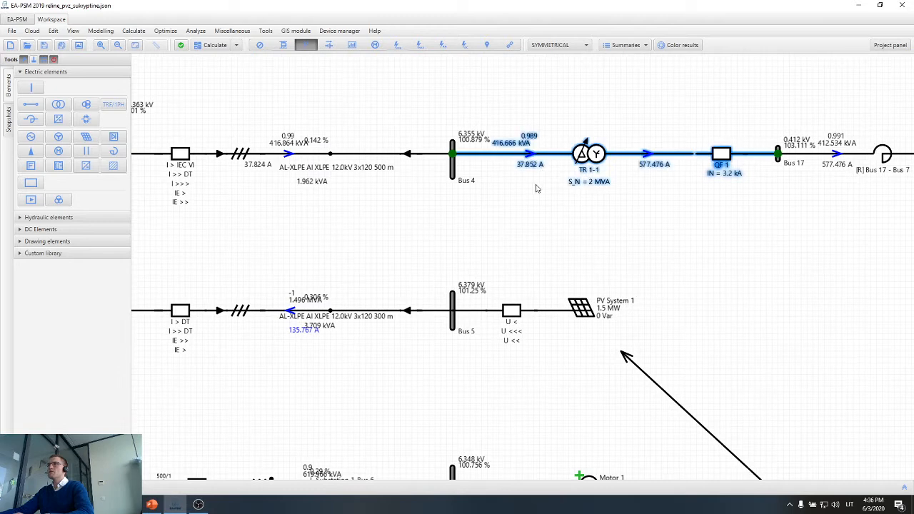
# Compare the power flow currents in the Motor 1 cable and the L-Substation 1 cable of Generator 1.
pyautogui.scroll(-2, 536, 187)
pyautogui.scroll(4, 443, 314)
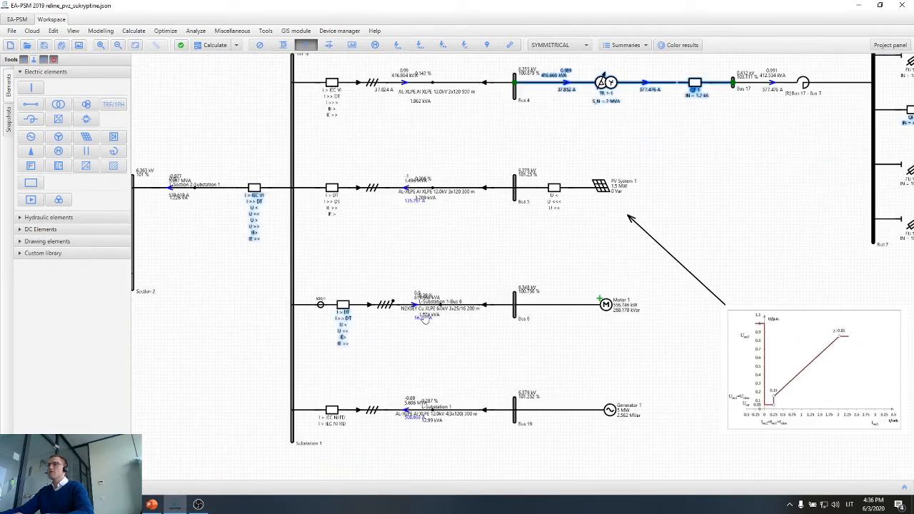
pyautogui.scroll(2, 428, 329)
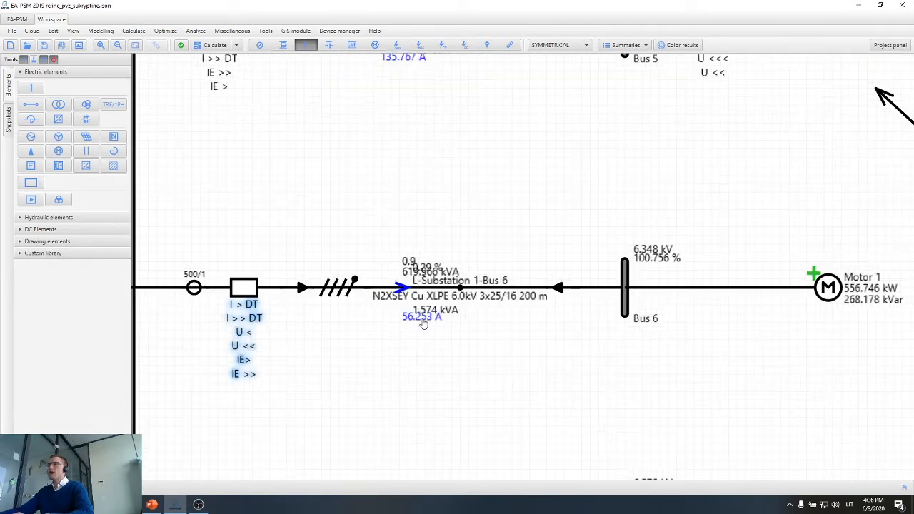
pyautogui.scroll(-3, 428, 343)
pyautogui.scroll(4, 419, 259)
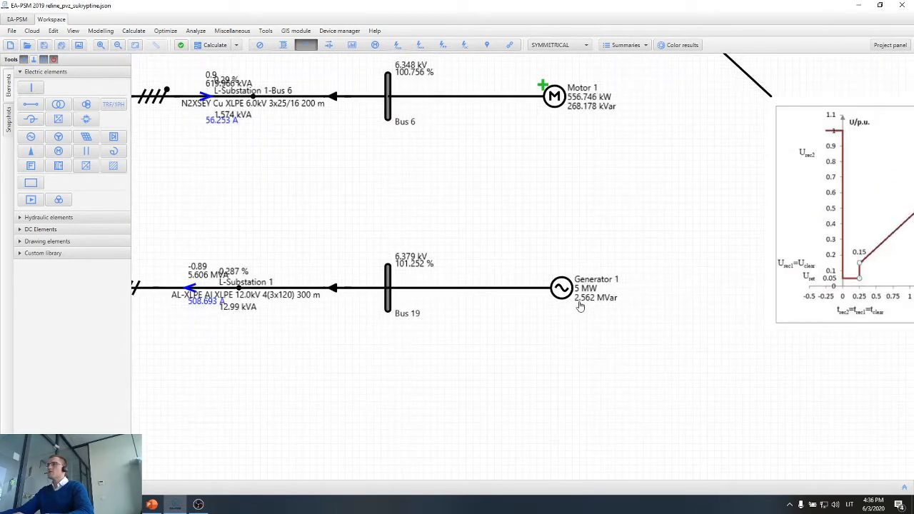
pyautogui.moveTo(311, 344); pyautogui.dragTo(515, 325)
pyautogui.scroll(3, 398, 294)
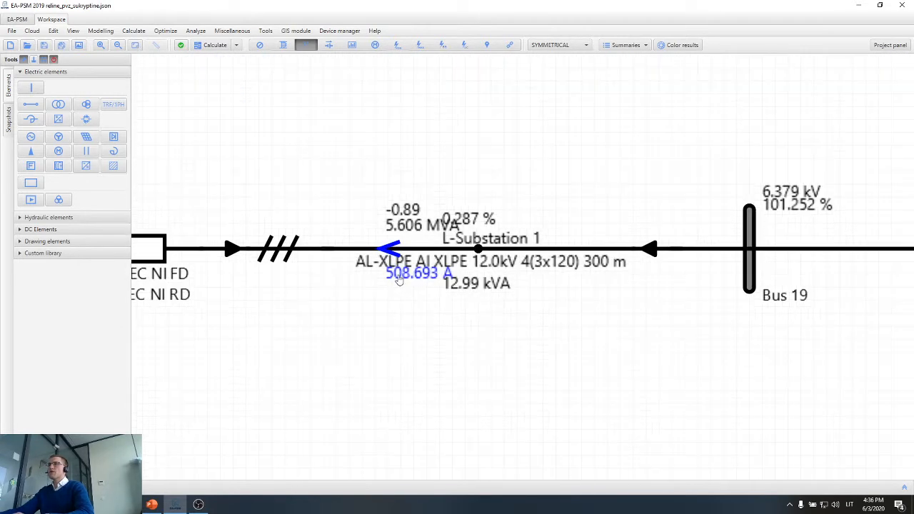
pyautogui.click(398, 278)
pyautogui.scroll(-6, 400, 314)
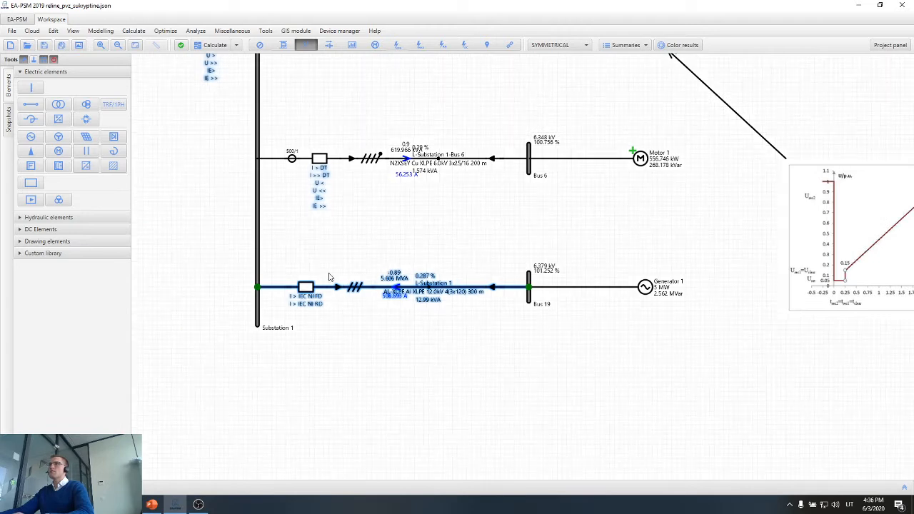
# Check the I_N line against the L-Section 2-Substation 1 breaker's I > IEC VI curve on its main protection chart, then close it.
pyautogui.click(317, 203)
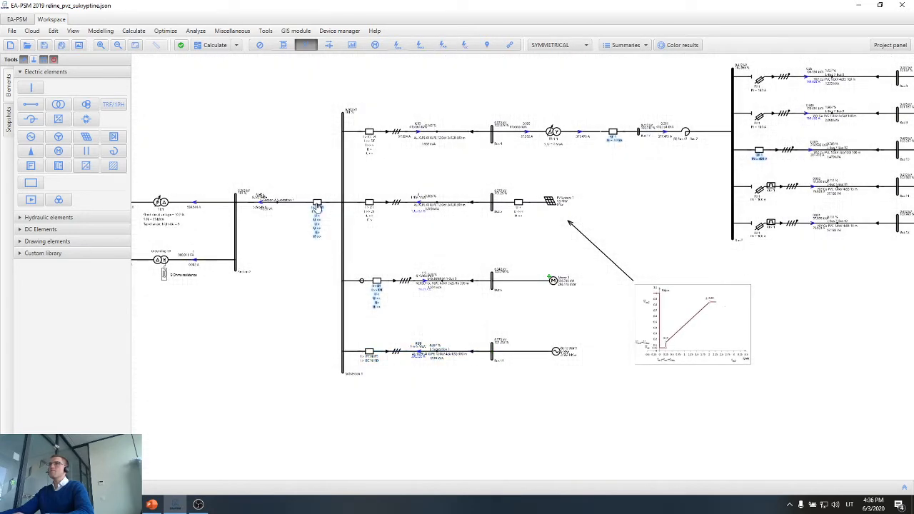
pyautogui.doubleClick(317, 215)
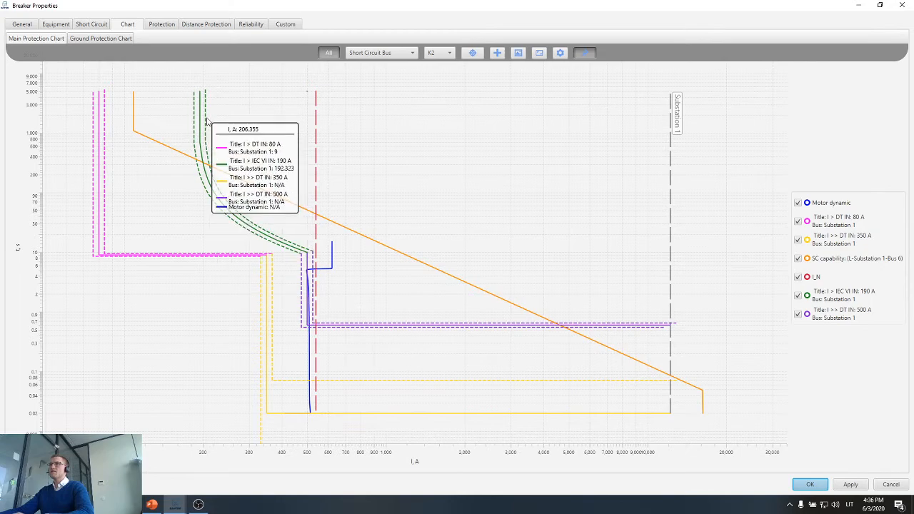
pyautogui.click(902, 6)
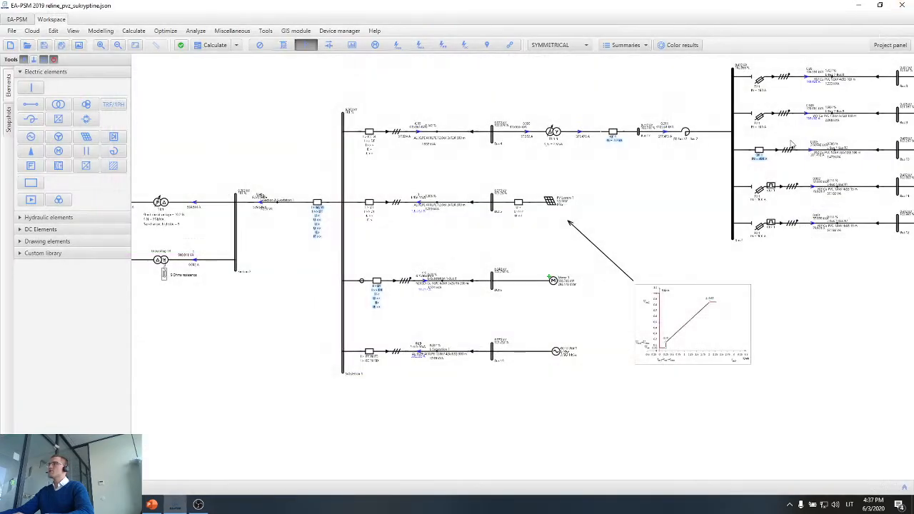
# Switch off Generator 1 and recalculate the power flow.
pyautogui.scroll(3, 550, 357)
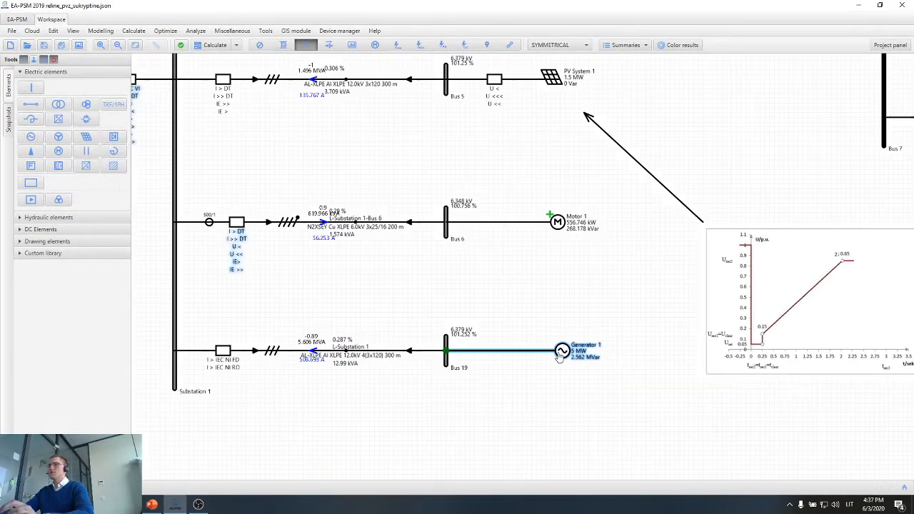
pyautogui.click(562, 350)
pyautogui.scroll(3, 584, 372)
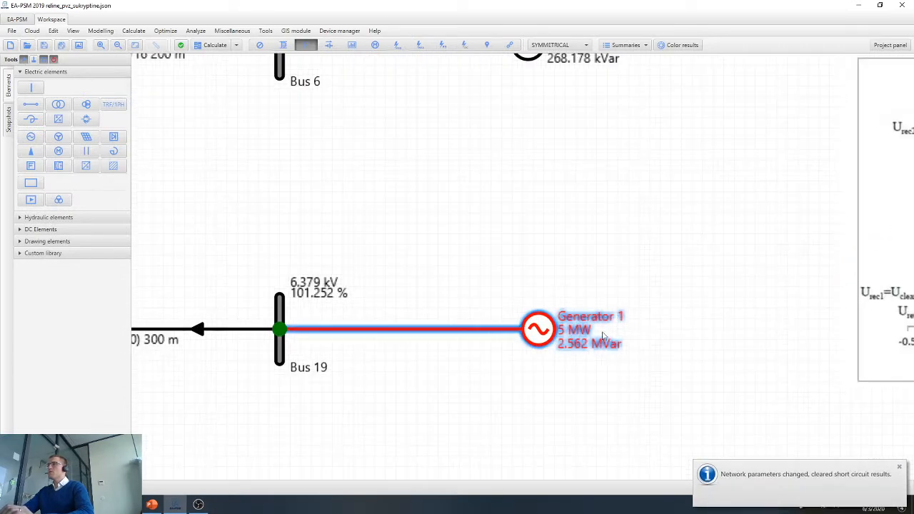
pyautogui.scroll(-5, 604, 335)
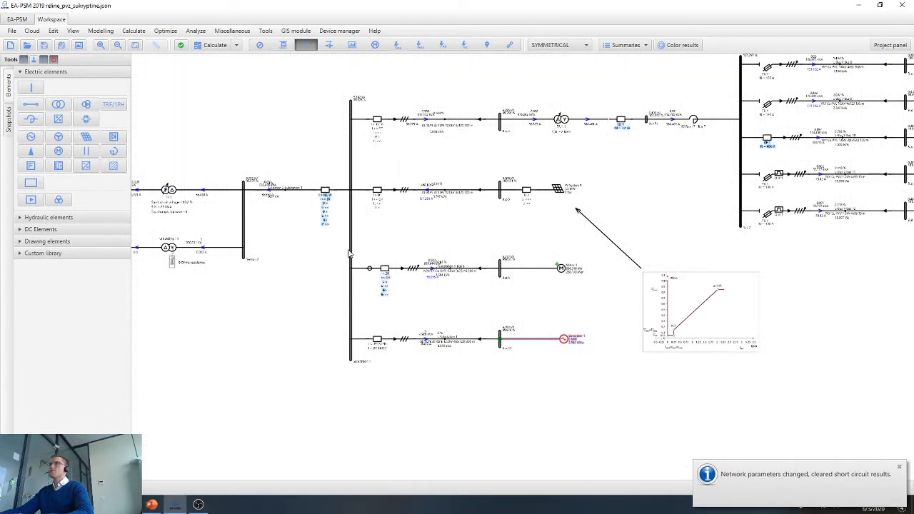
# Check the L-Section 2-Substation 1 breaker's I_N line against its protection curves with Generator 1 off, then close the chart.
pyautogui.doubleClick(326, 193)
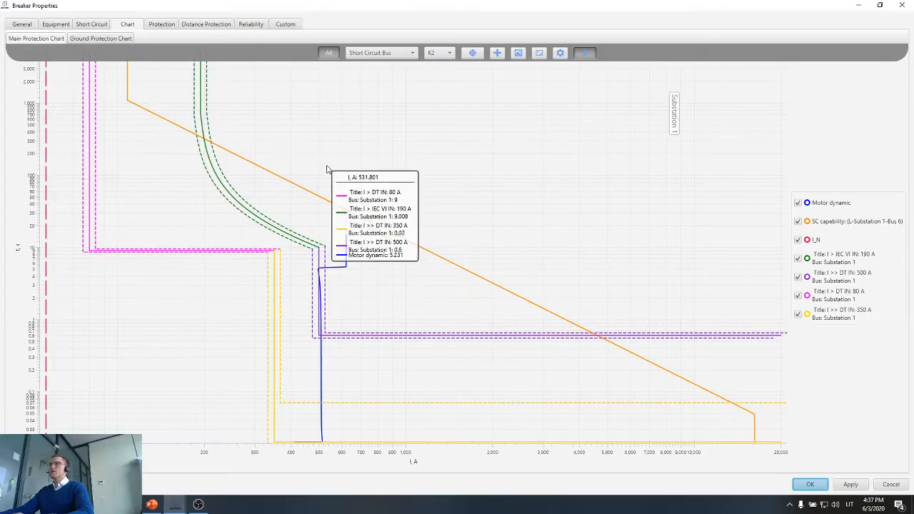
pyautogui.scroll(2, 116, 259)
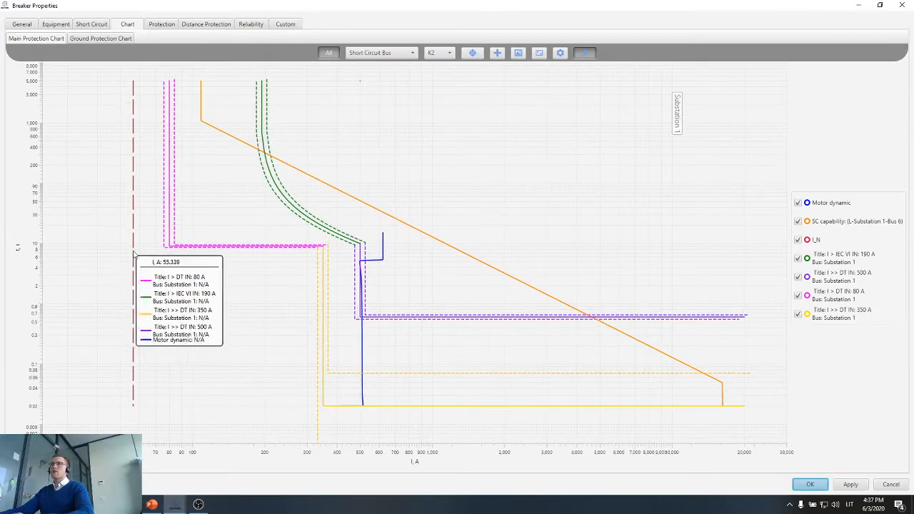
pyautogui.scroll(-2, 129, 233)
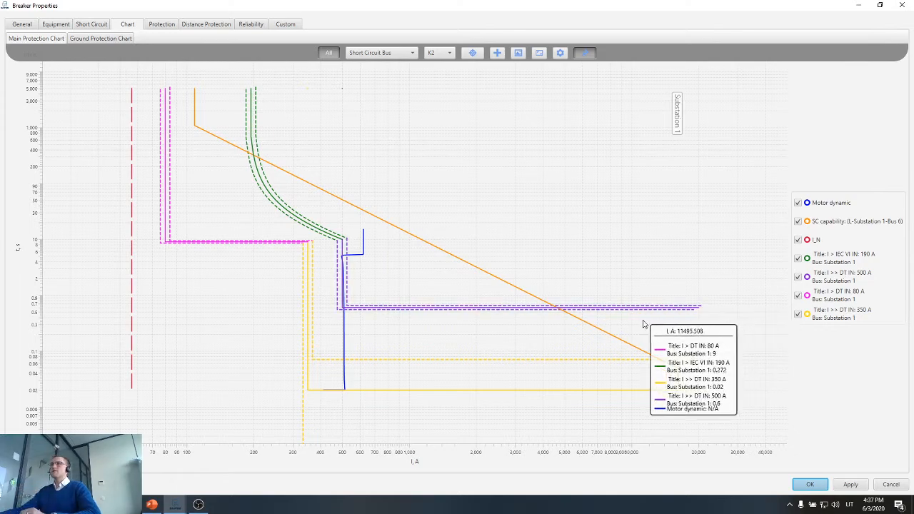
pyautogui.click(838, 485)
pyautogui.click(810, 485)
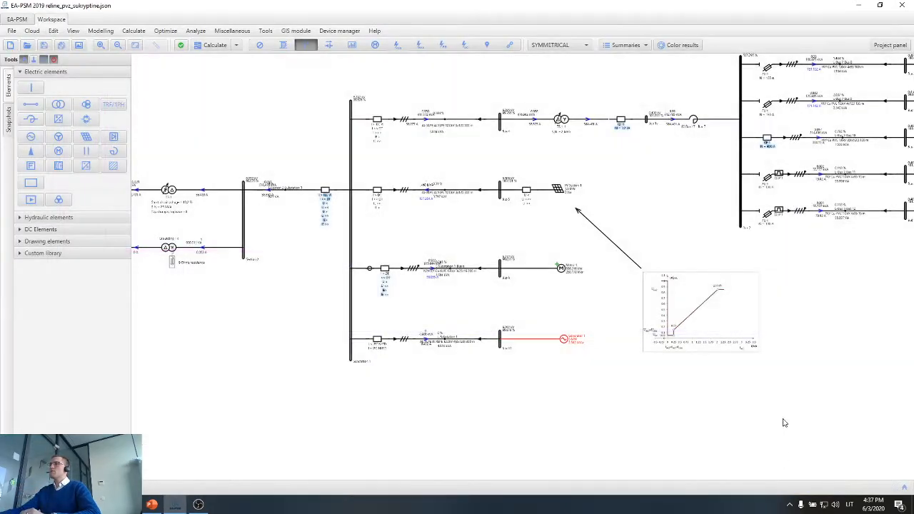
# Switch Generator 1 back on and recalculate the power flow.
pyautogui.scroll(1, 582, 333)
pyautogui.click(575, 347)
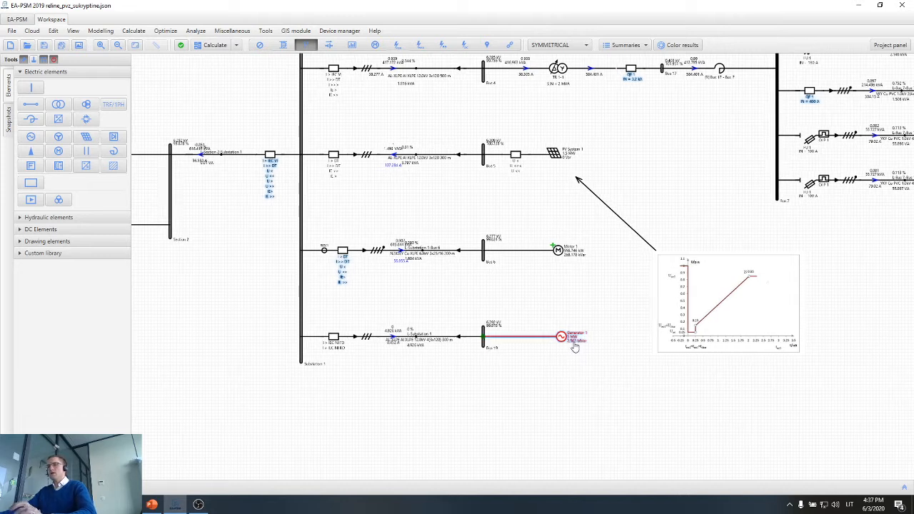
pyautogui.scroll(-1, 571, 350)
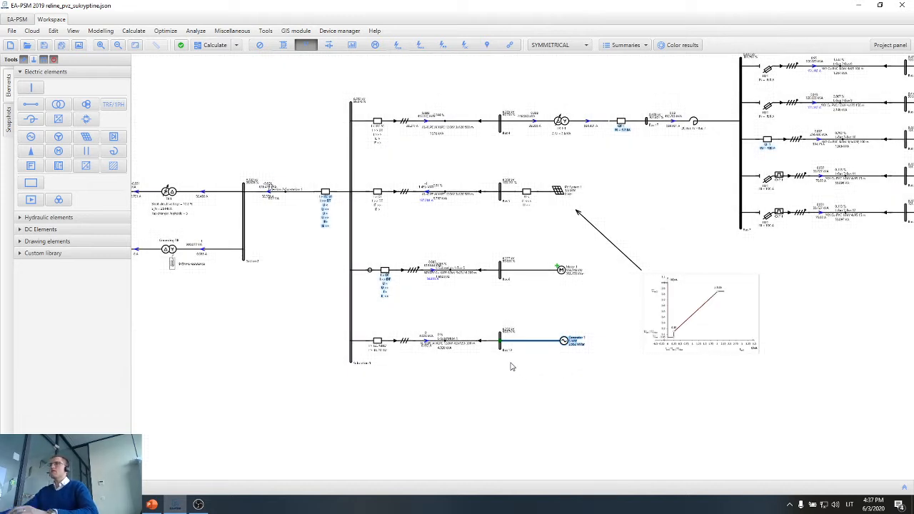
pyautogui.press('F5')
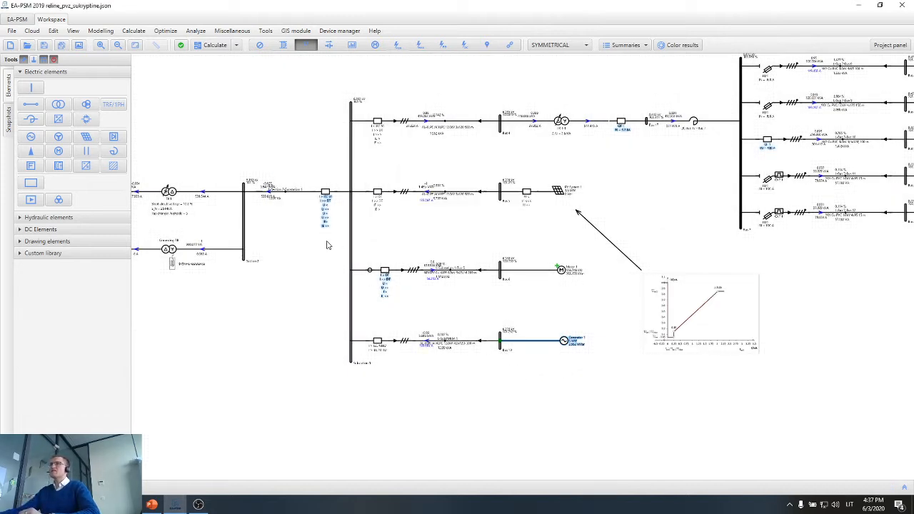
# Reopen the L-Section 2-Substation 1 breaker's main protection chart and inspect its I > IEC VI curve relative to I_N with Generator 1 on.
pyautogui.scroll(1, 325, 199)
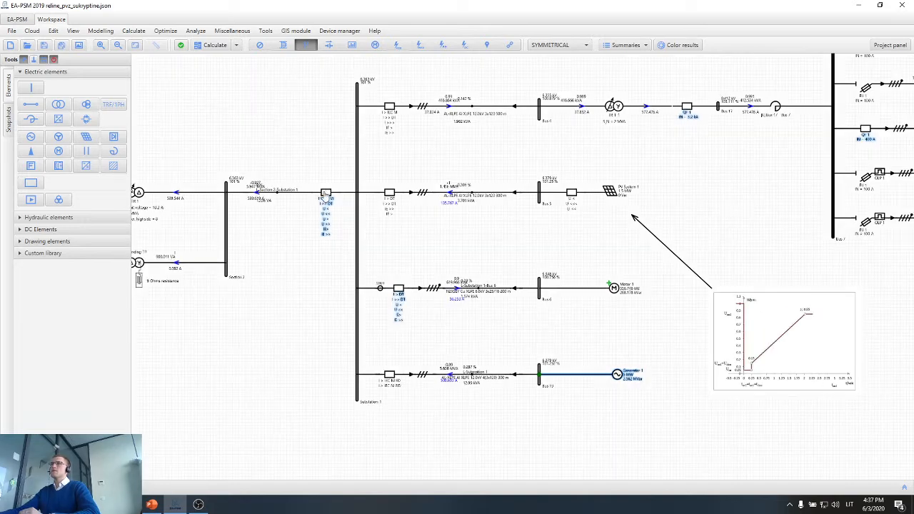
pyautogui.doubleClick(326, 194)
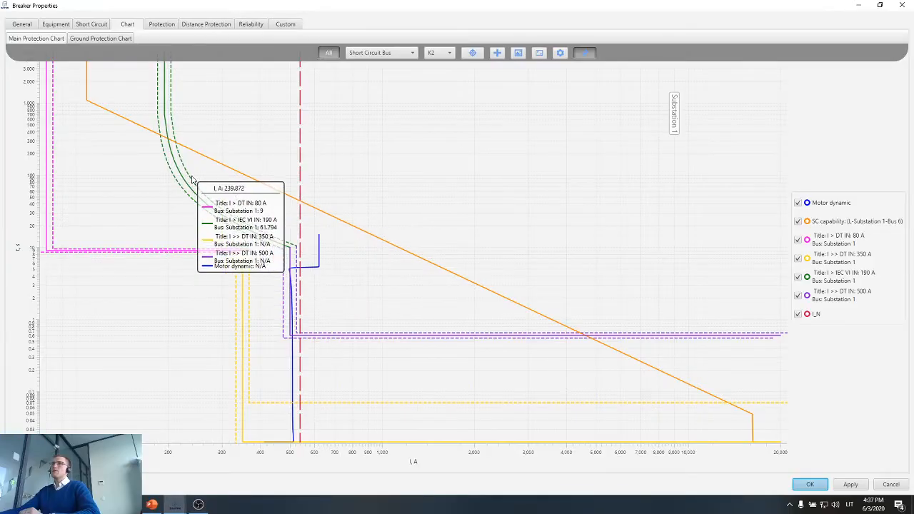
pyautogui.moveTo(177, 173)
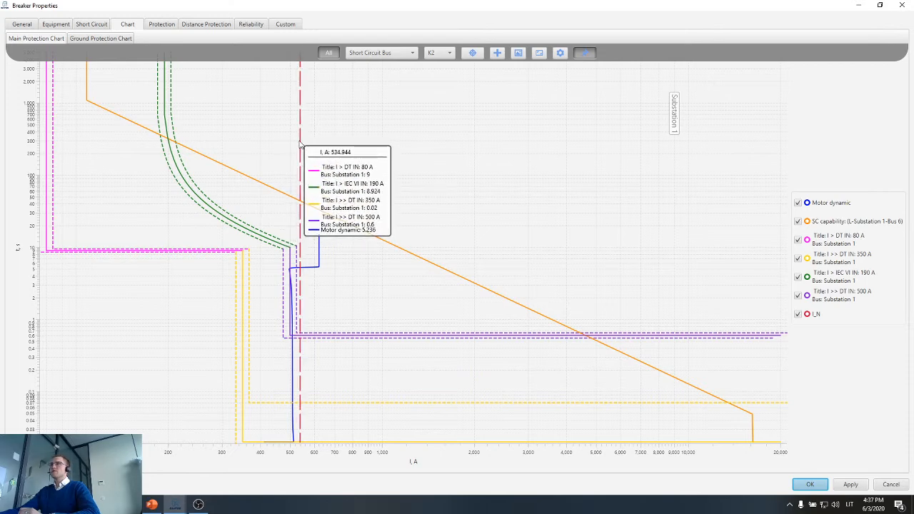
# Set the relay current of the L-Section 2-Substation 1 breaker's I > IEC VI protection to 600 A.
pyautogui.doubleClick(175, 163)
pyautogui.click(317, 272)
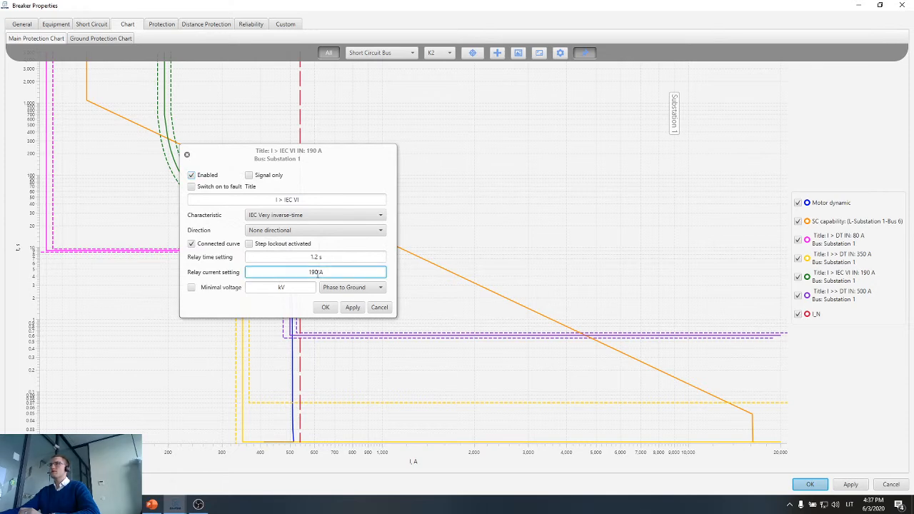
pyautogui.write('600')
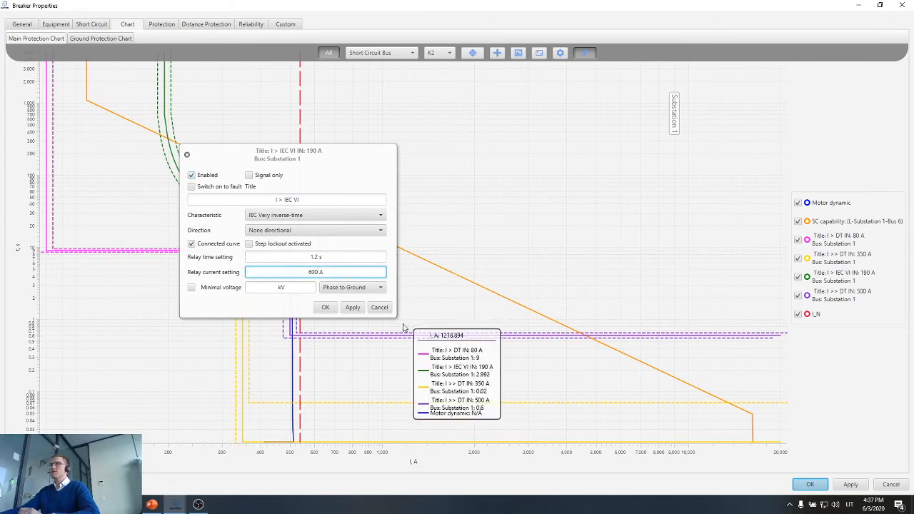
pyautogui.click(341, 308)
pyautogui.click(325, 307)
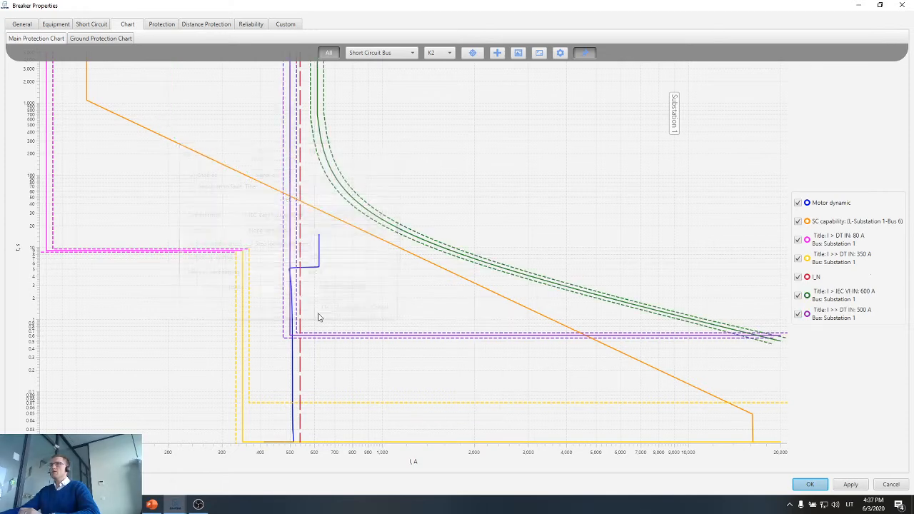
# Set the relay current of the same breaker's I >> DT protection to 1 kA.
pyautogui.doubleClick(289, 236)
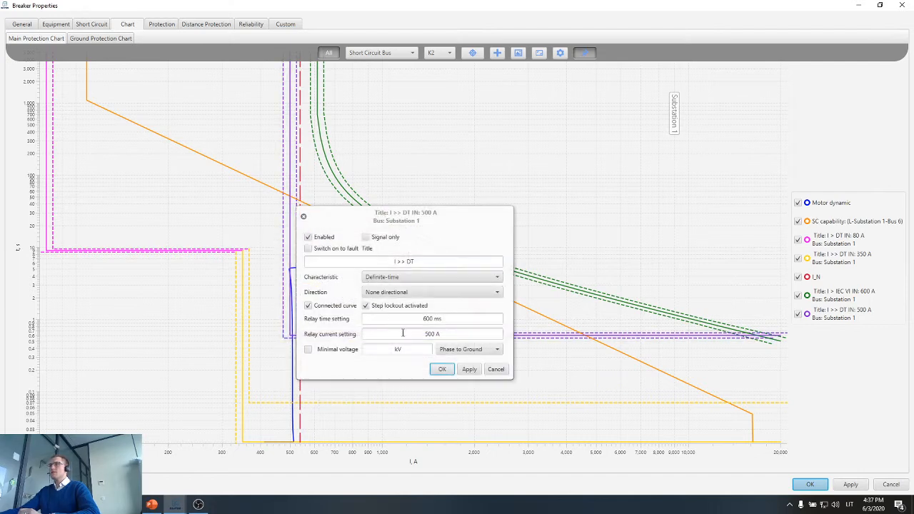
pyautogui.doubleClick(433, 334)
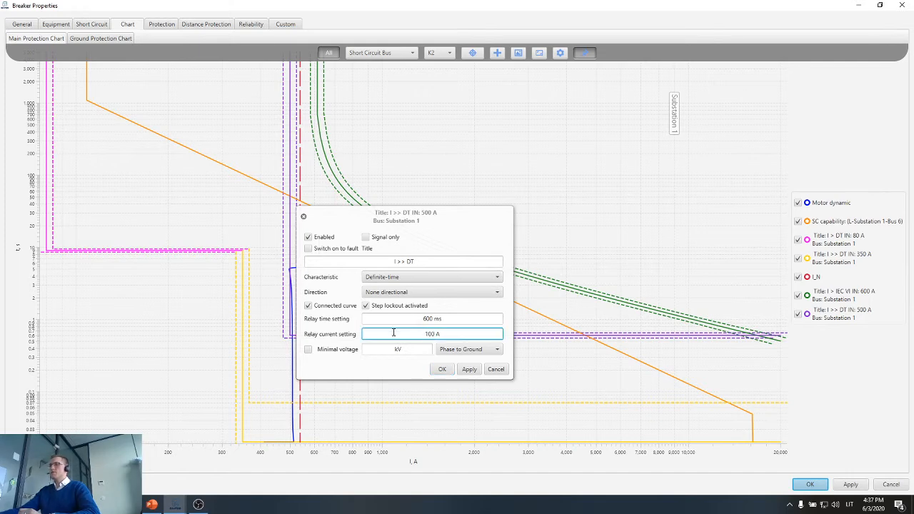
pyautogui.click(470, 369)
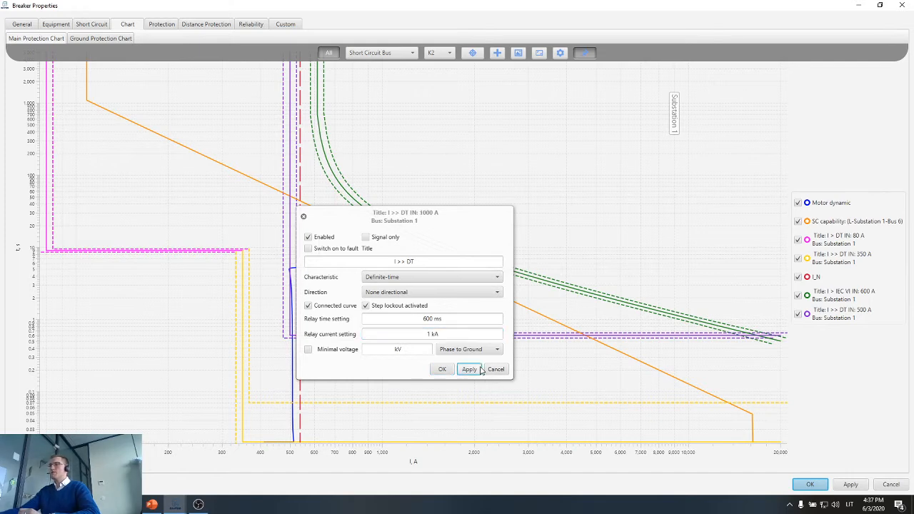
pyautogui.click(442, 369)
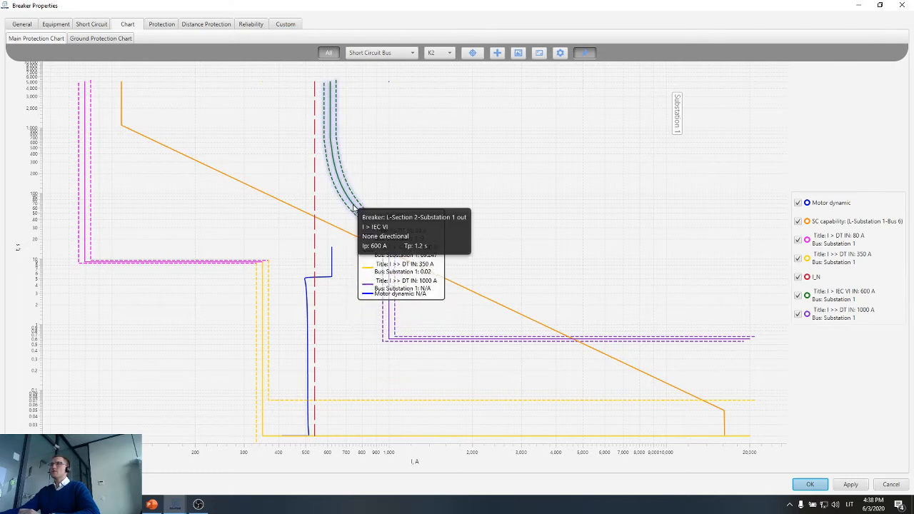
# Set the relay time of the I > IEC VI protection to 500 ms and save the breaker properties.
pyautogui.doubleClick(353, 208)
pyautogui.moveTo(498, 202); pyautogui.dragTo(647, 155)
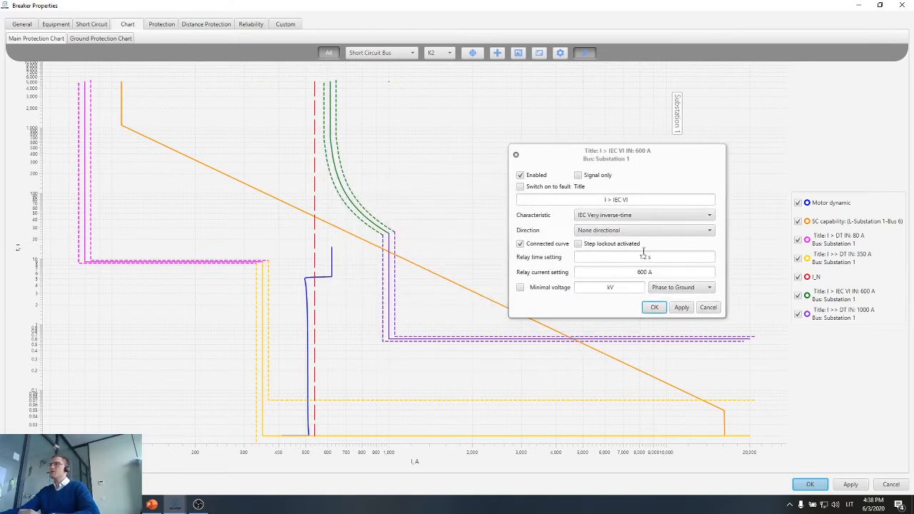
pyautogui.click(653, 260)
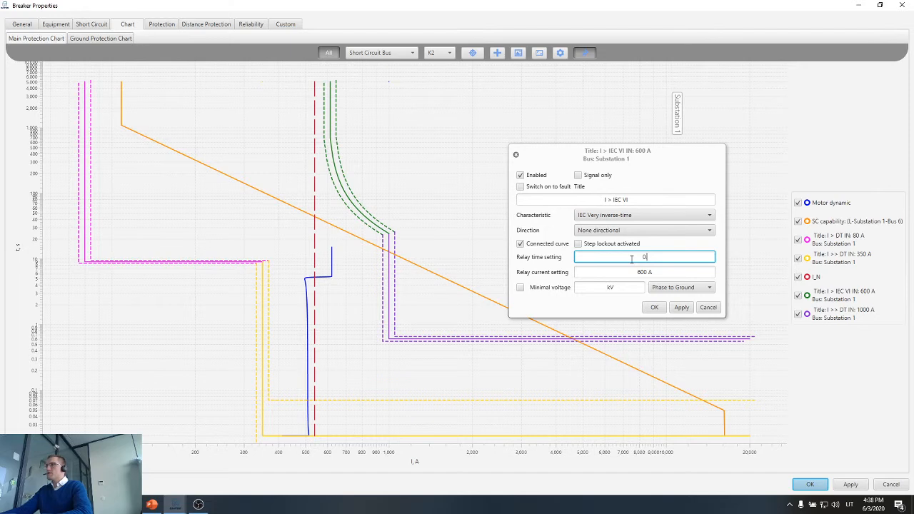
pyautogui.click(675, 310)
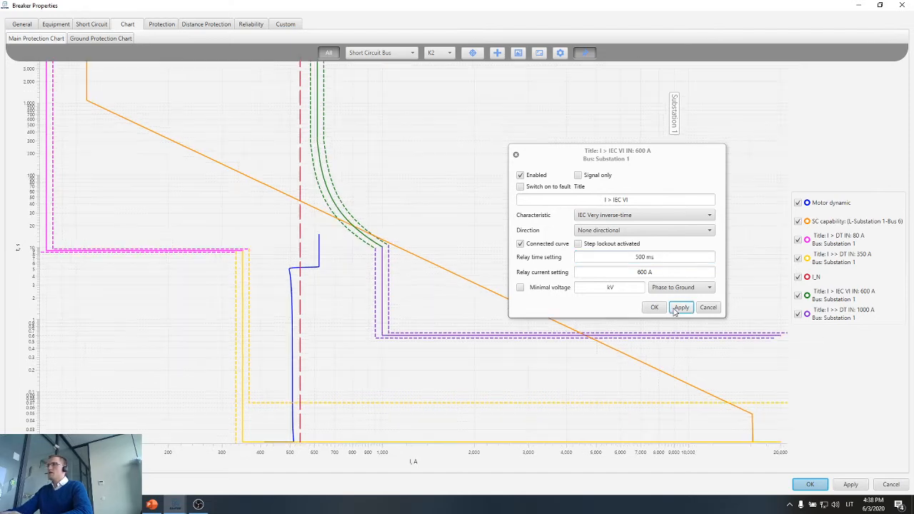
pyautogui.click(656, 308)
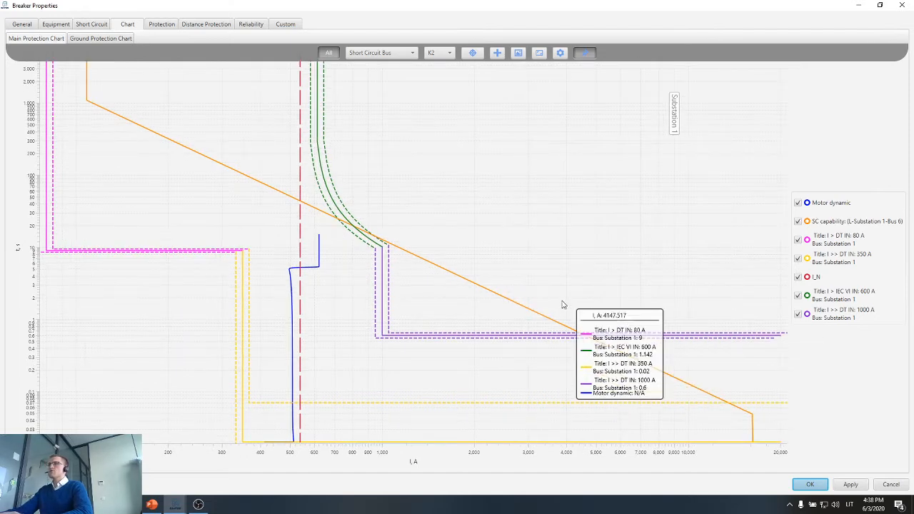
pyautogui.scroll(-3, 499, 281)
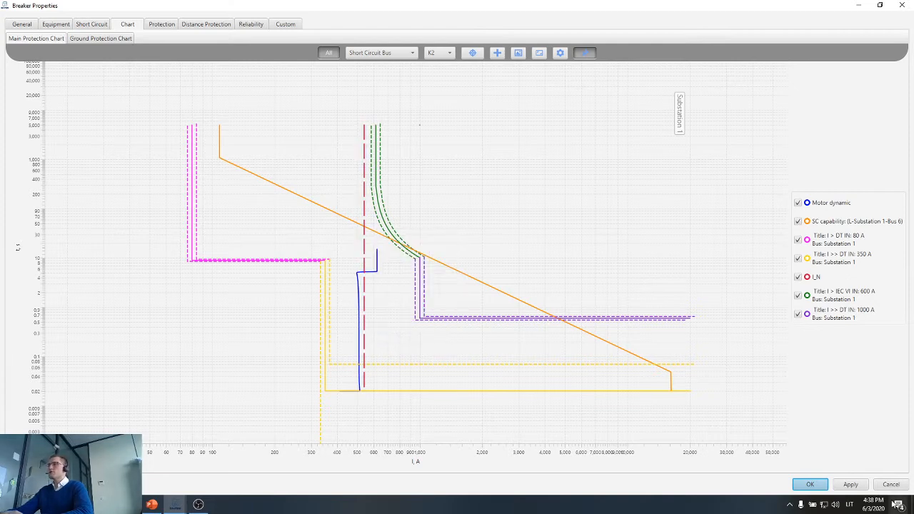
pyautogui.click(809, 485)
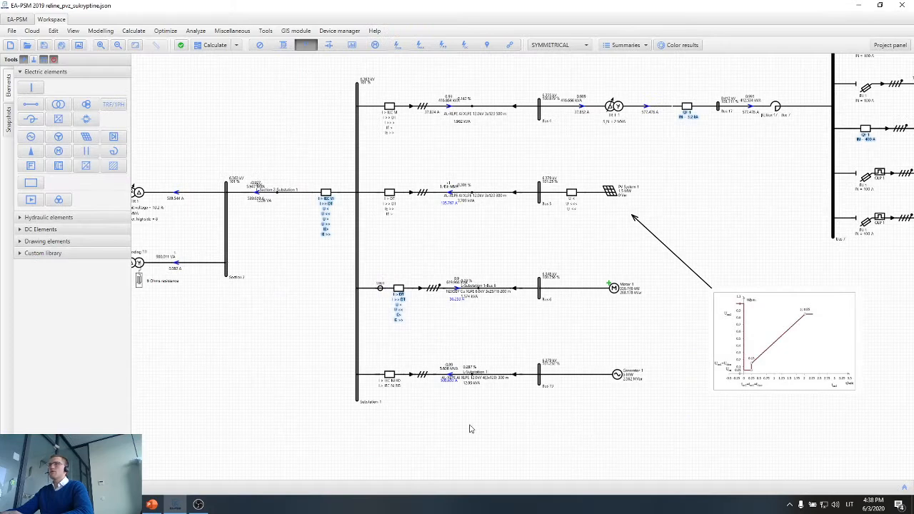
# Open the L-Section 2-Substation 1 line's properties, define it as a cable and list the available phase A cables.
pyautogui.moveTo(355, 424); pyautogui.dragTo(536, 445)
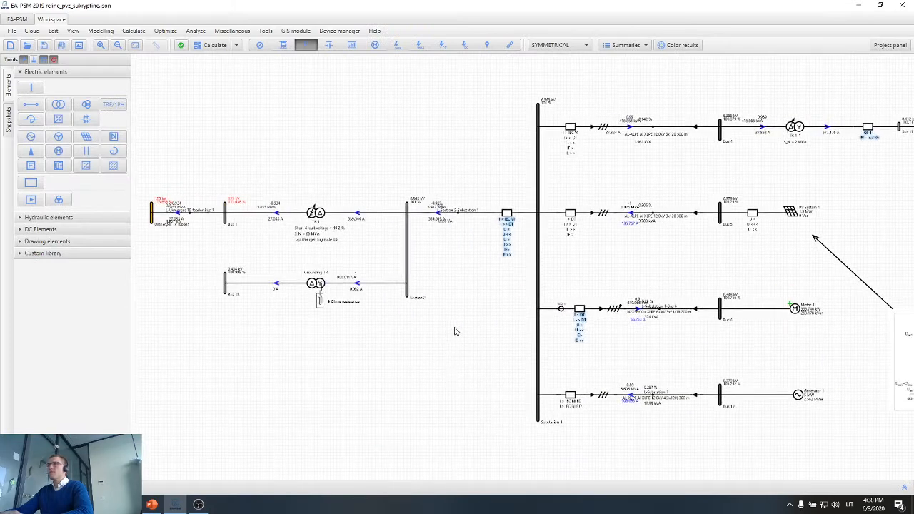
pyautogui.scroll(1, 469, 221)
pyautogui.doubleClick(469, 208)
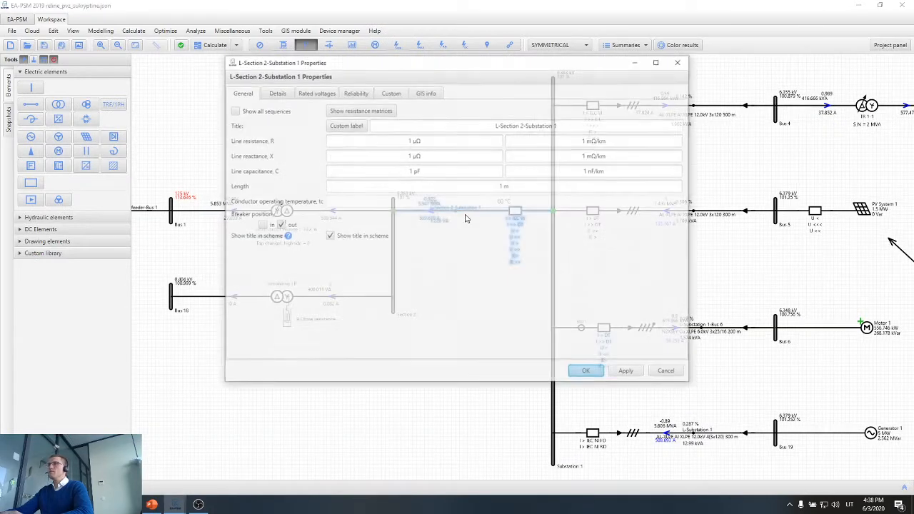
pyautogui.click(275, 92)
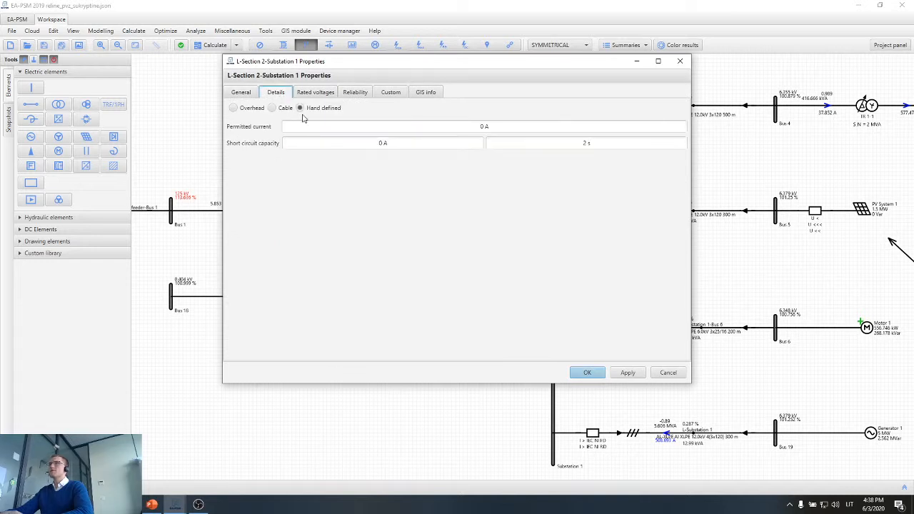
pyautogui.click(282, 108)
pyautogui.click(346, 143)
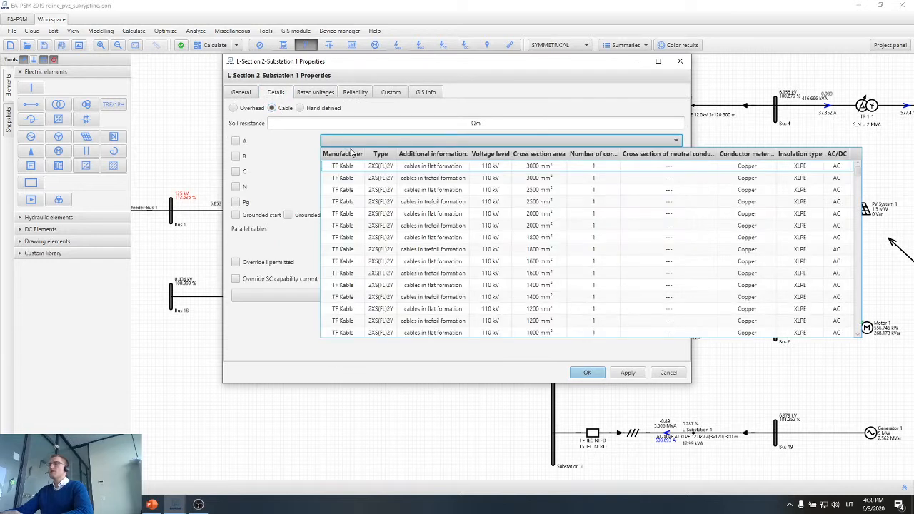
# Filter the cable catalogue to the 6.35 and 6.6 kV voltage levels and choose the Nexans triplex 300 mm² 6.35 kV copper cable.
pyautogui.click(495, 160)
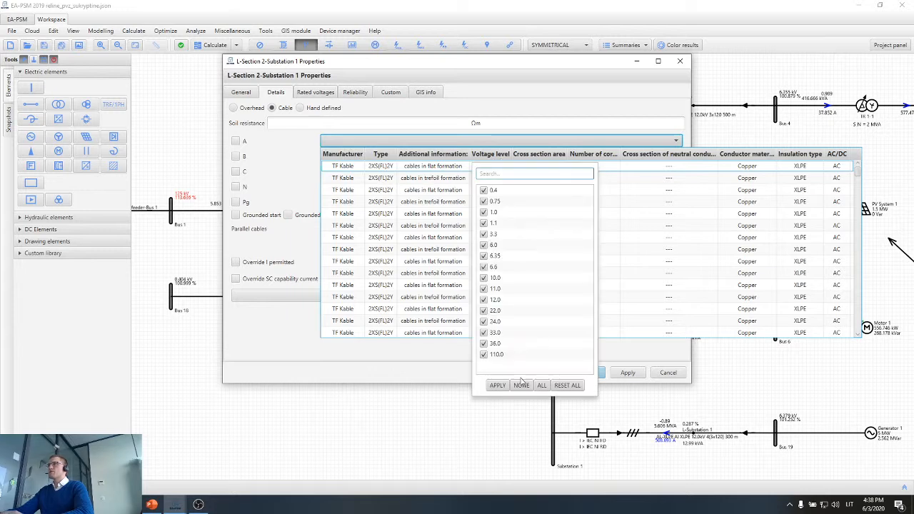
pyautogui.click(483, 273)
pyautogui.click(484, 267)
pyautogui.click(483, 258)
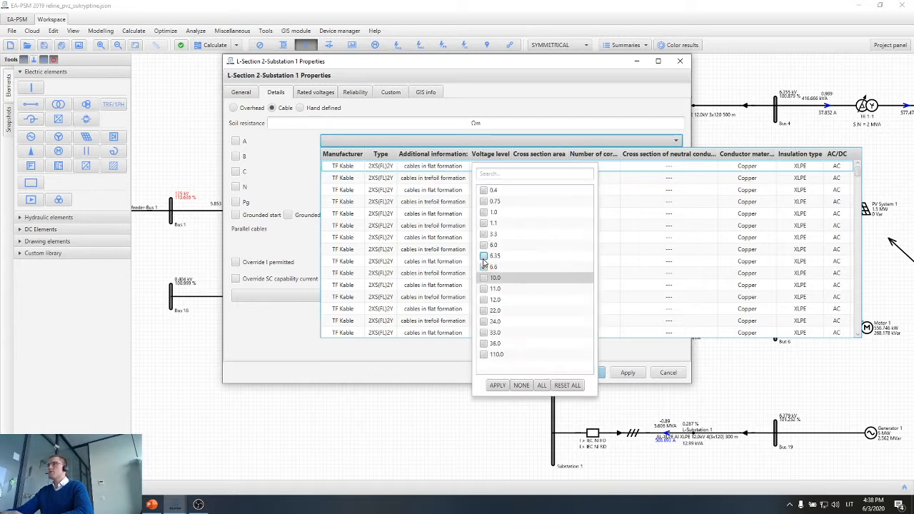
pyautogui.click(493, 384)
pyautogui.scroll(-10, 428, 243)
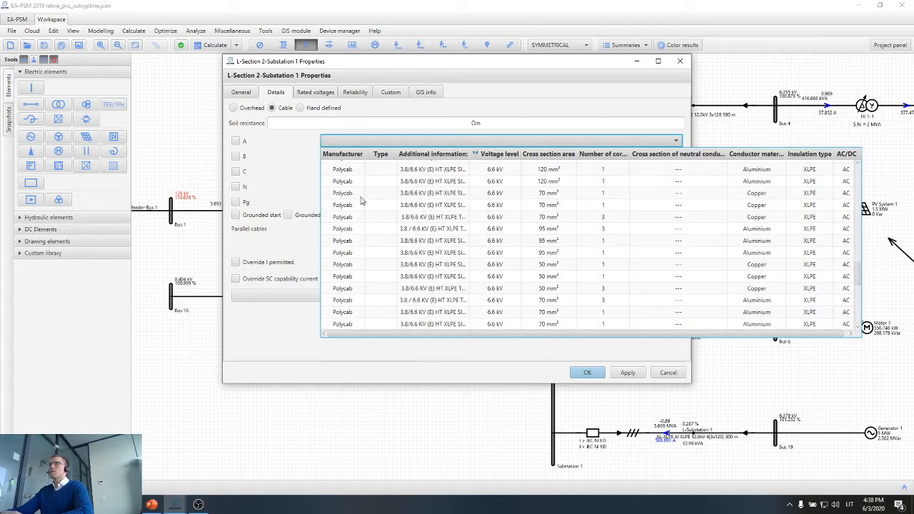
pyautogui.scroll(-5, 350, 200)
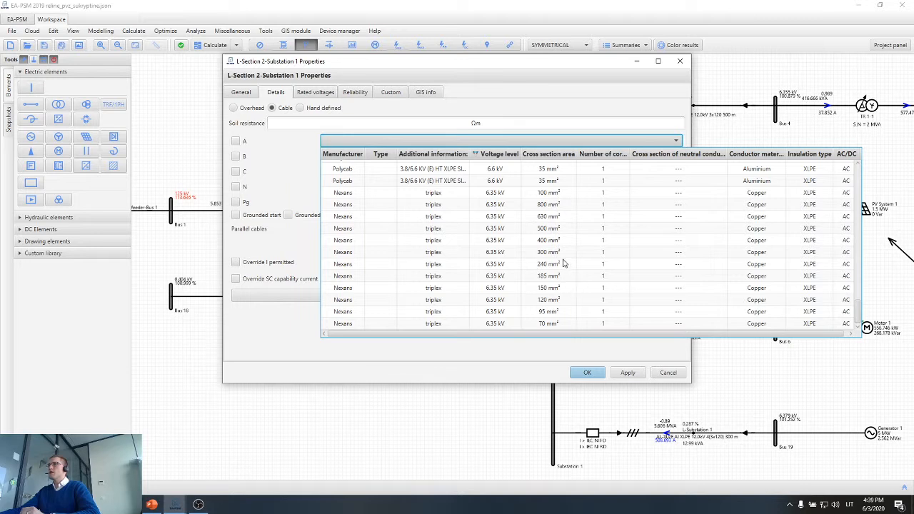
pyautogui.click(553, 254)
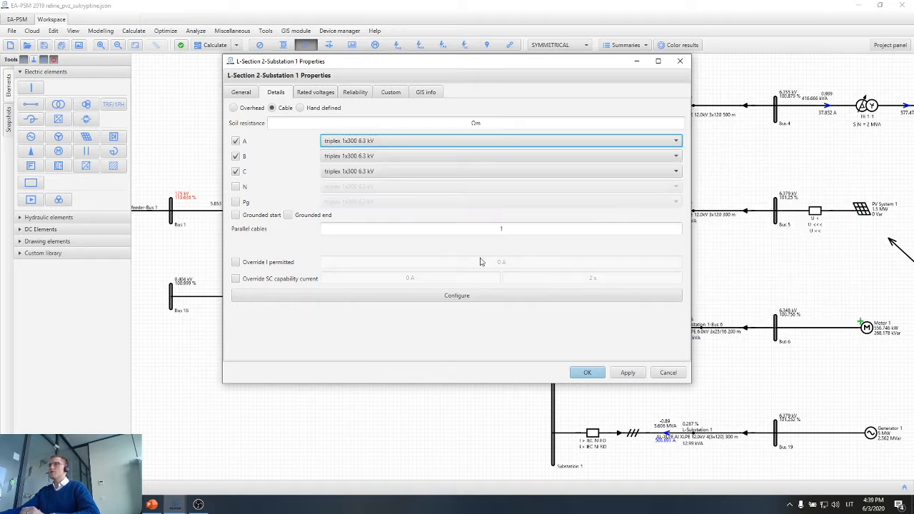
# Configure the cable's ampacity with installation method K2, single-core cable in single-way flat touching ducts.
pyautogui.click(513, 228)
pyautogui.click(486, 296)
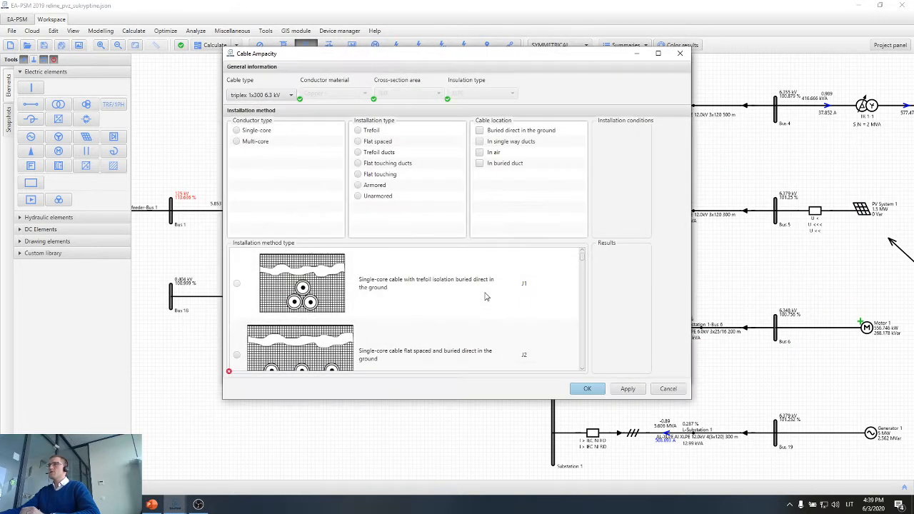
pyautogui.scroll(-3, 251, 299)
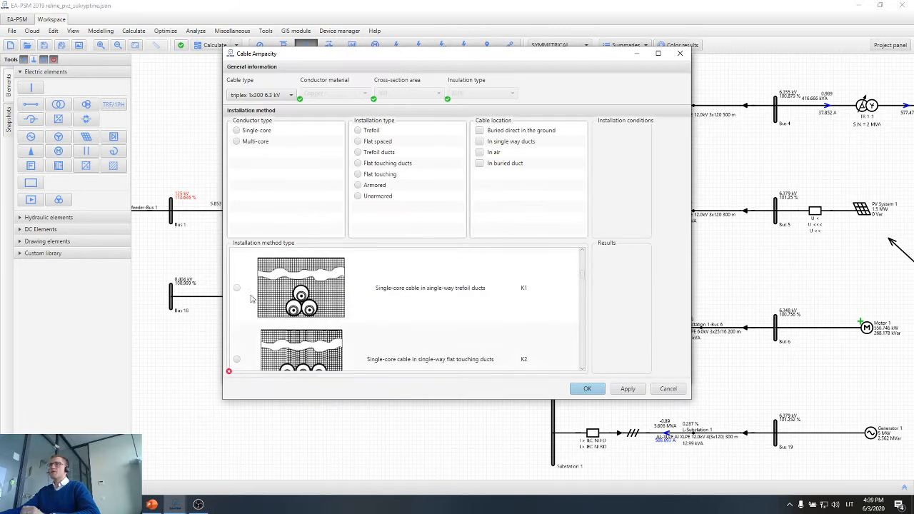
pyautogui.click(236, 359)
# Set ground temperature 20, burying depth 1.5 m, ground thermal resistivity 2 K·m/W, touching underground spacing and 1 grouped cable, and accept the ampacity settings.
pyautogui.click(656, 134)
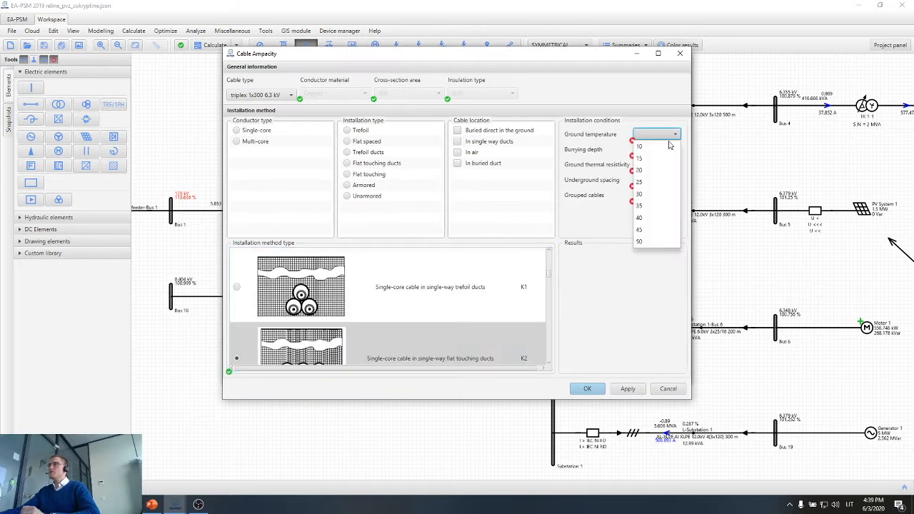
pyautogui.click(655, 171)
pyautogui.click(655, 150)
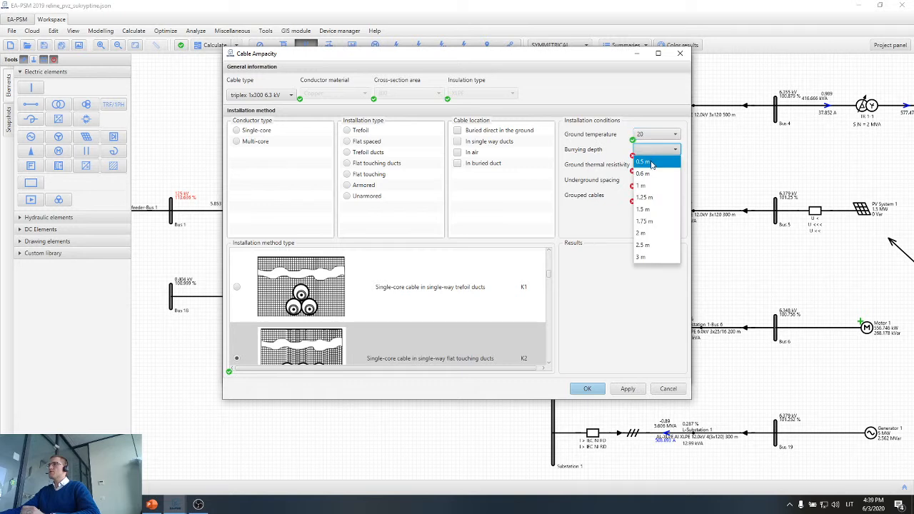
pyautogui.click(651, 209)
pyautogui.click(651, 171)
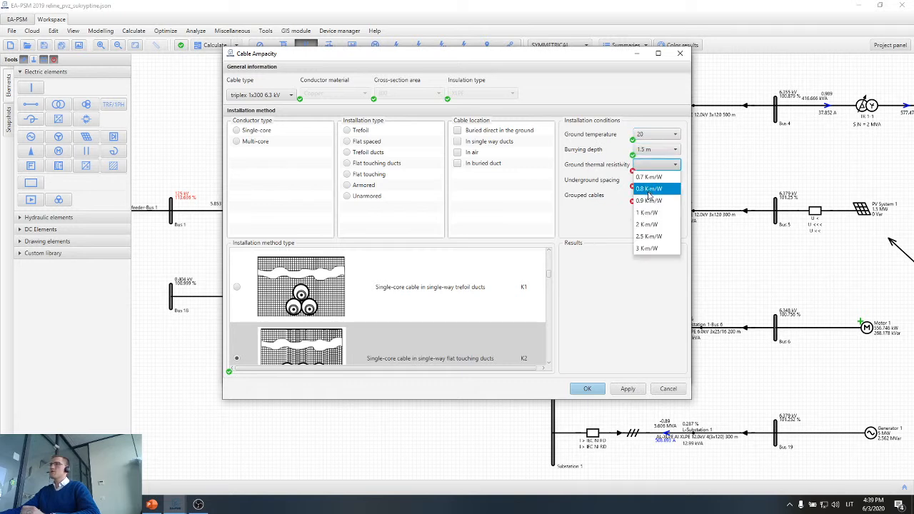
pyautogui.click(650, 224)
pyautogui.click(653, 180)
pyautogui.click(653, 191)
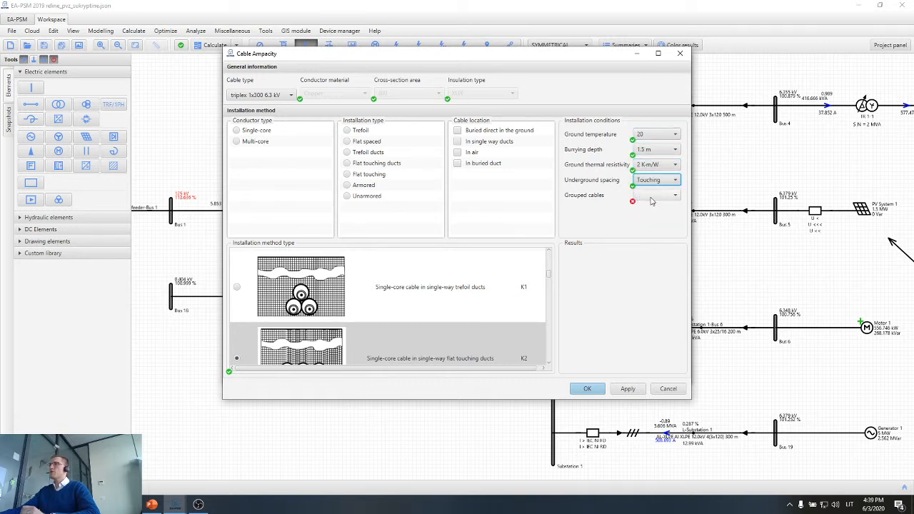
pyautogui.click(653, 195)
pyautogui.click(650, 208)
pyautogui.click(623, 390)
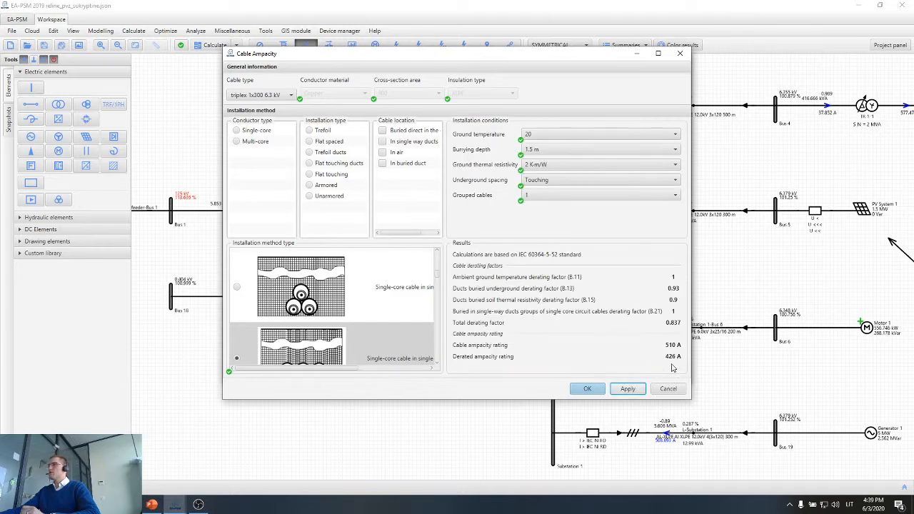
pyautogui.click(587, 388)
# Set the number of parallel cables to 2 and save the L-Section 2-Substation 1 line properties.
pyautogui.doubleClick(522, 227)
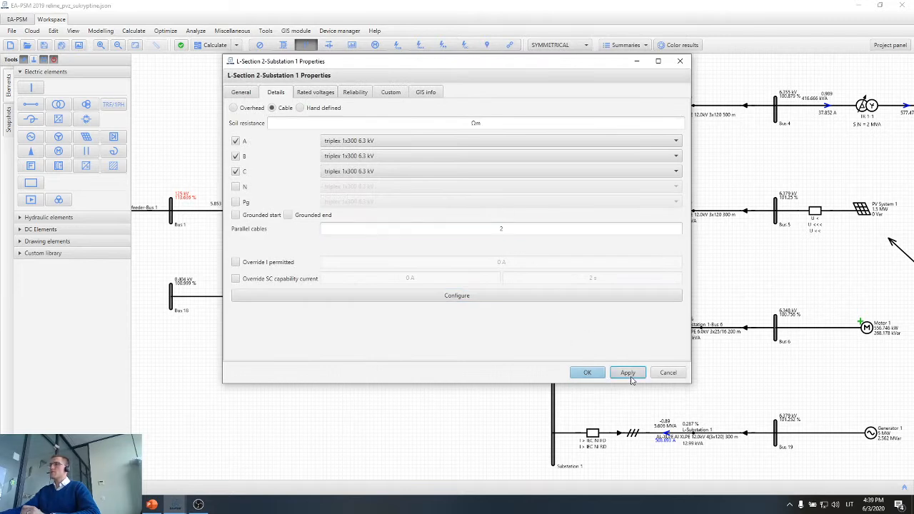
pyautogui.click(587, 372)
# Compare the L-Section 2-Substation 1 cable's SC capability with the protection curves in the breaker's main protection chart, then close it.
pyautogui.scroll(3, 483, 220)
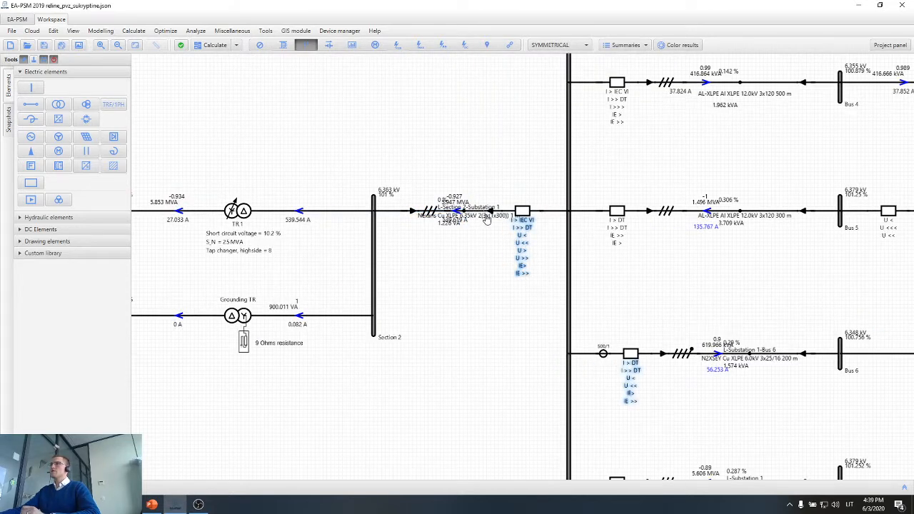
pyautogui.scroll(-3, 491, 236)
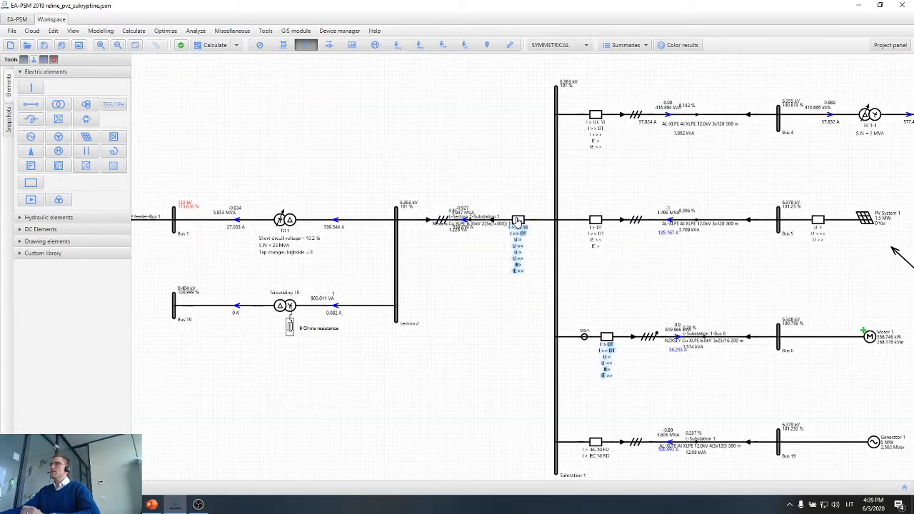
pyautogui.doubleClick(518, 220)
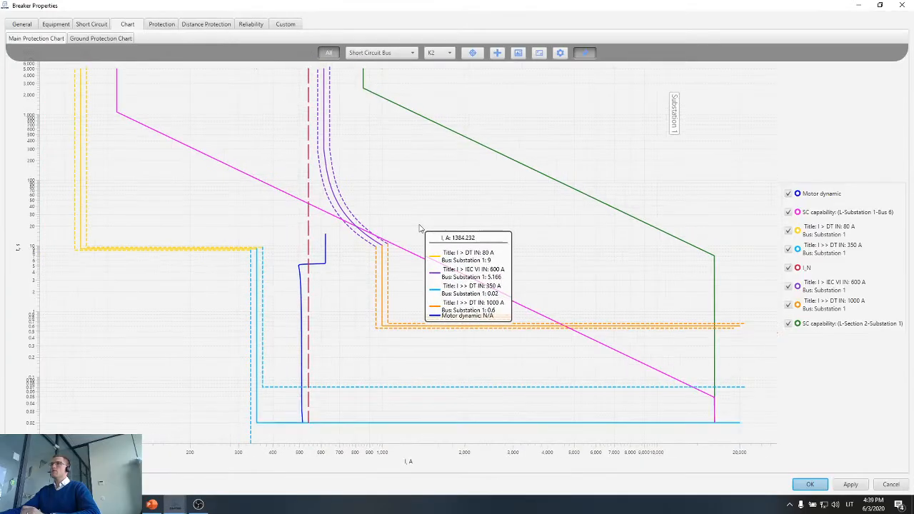
pyautogui.scroll(-1, 420, 228)
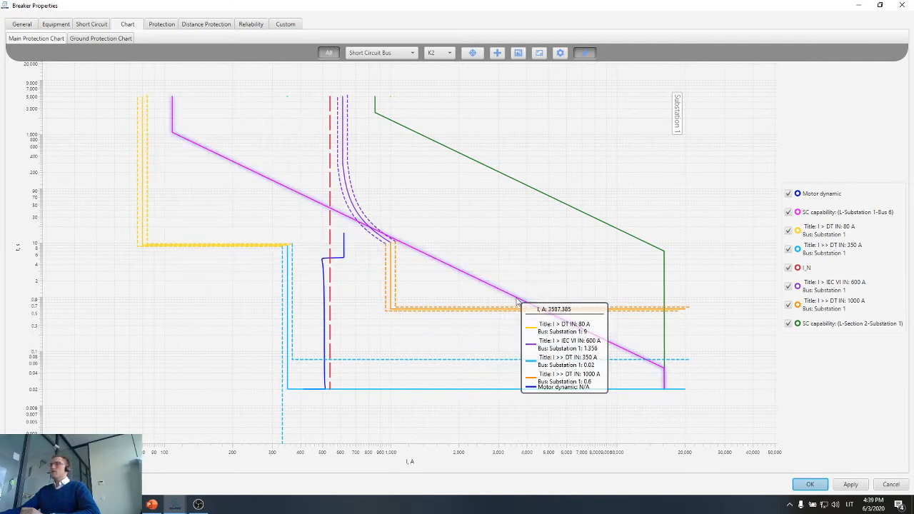
pyautogui.click(902, 5)
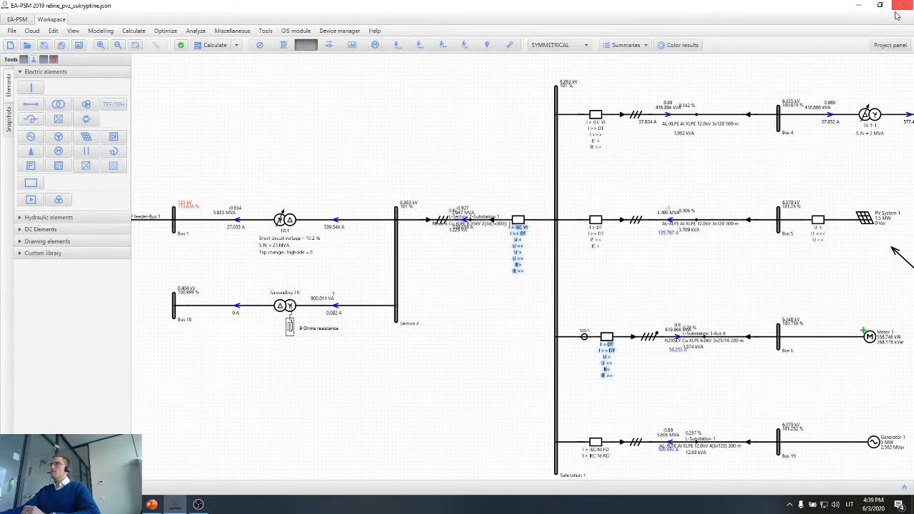
# Look over the network between Section 2 and the Substation 1 feeders, including the PV System 1, Motor 1 and Generator 1 branches.
pyautogui.moveTo(690, 312); pyautogui.dragTo(572, 255)
pyautogui.scroll(1, 572, 254)
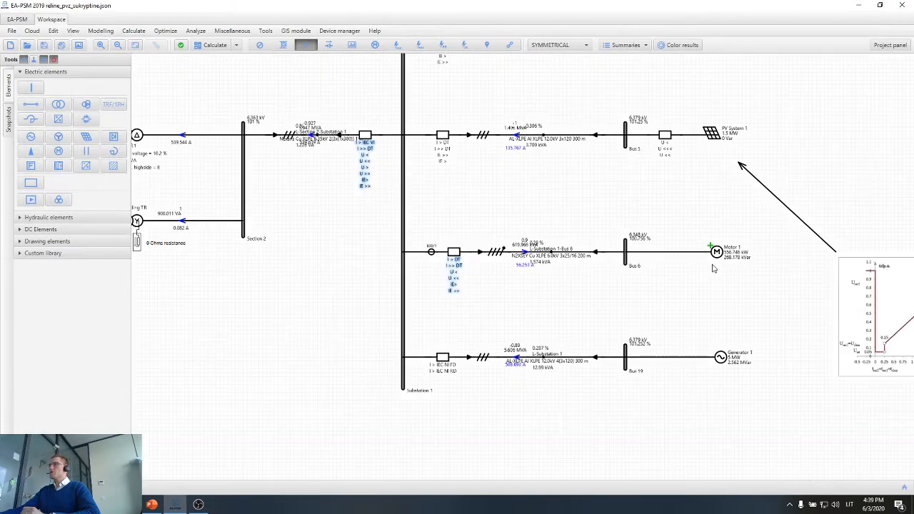
pyautogui.scroll(1, 711, 265)
pyautogui.moveTo(817, 211); pyautogui.dragTo(300, 307)
pyautogui.click(466, 336)
pyautogui.scroll(-3, 461, 336)
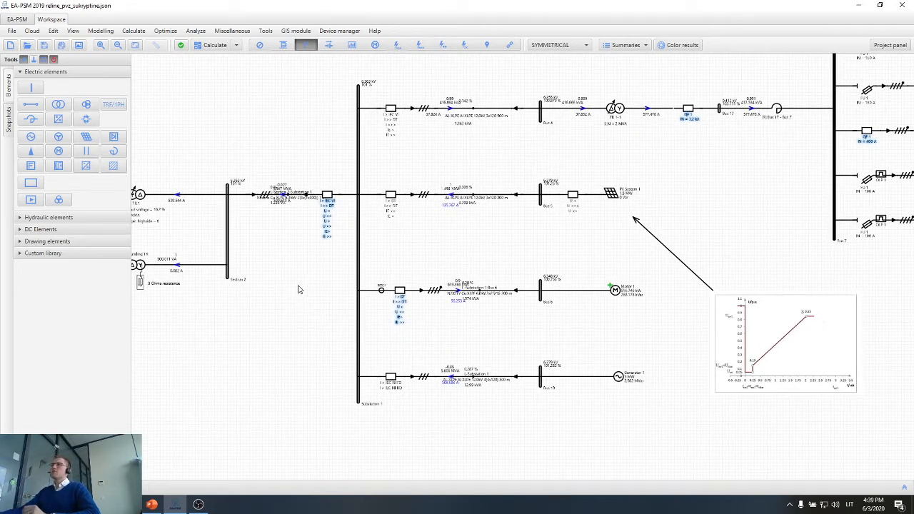
pyautogui.scroll(-1, 300, 291)
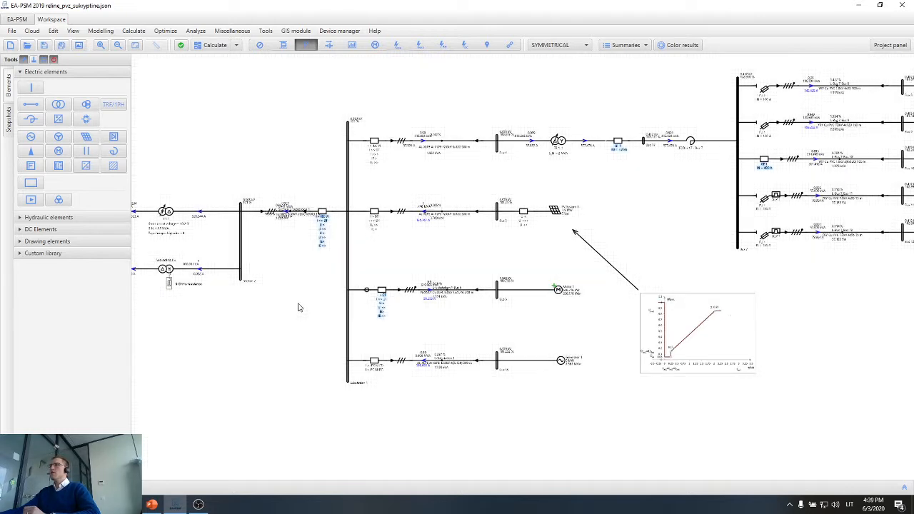
pyautogui.moveTo(298, 307); pyautogui.dragTo(314, 334)
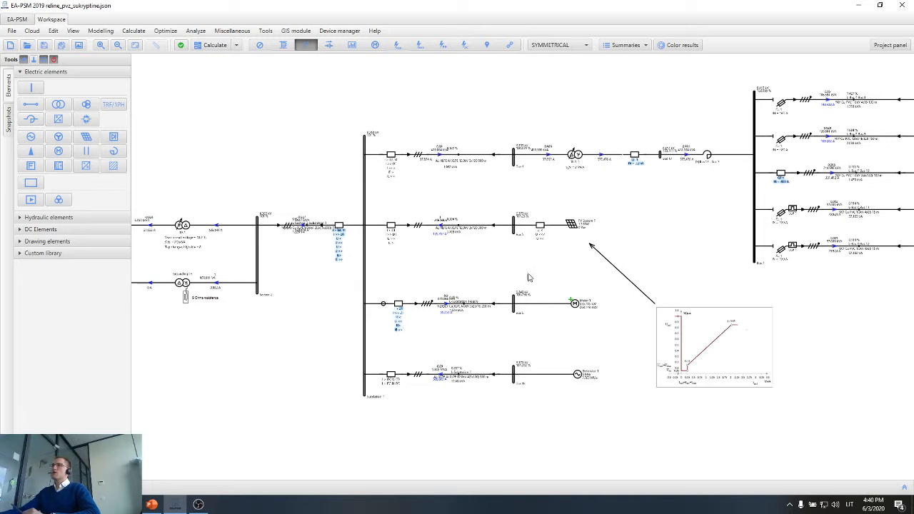
pyautogui.moveTo(528, 278); pyautogui.dragTo(523, 278)
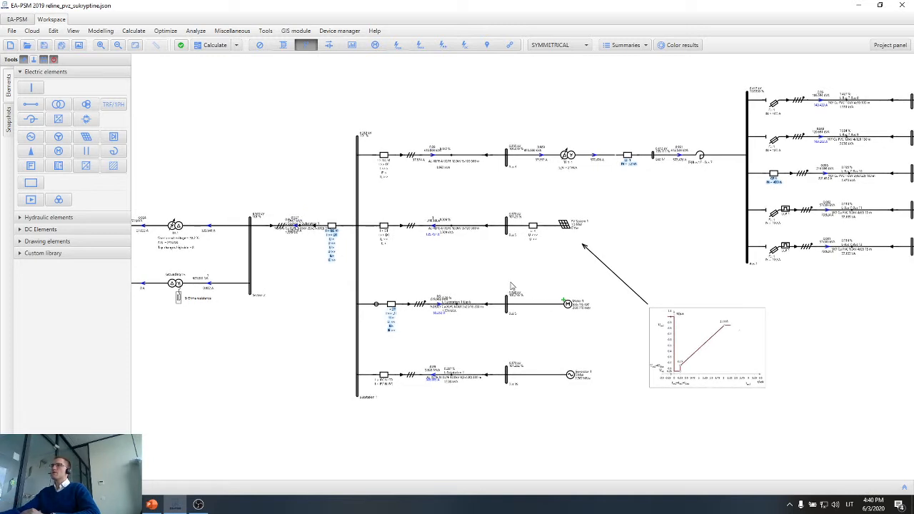
# Open Protection Tracking for a short circuit and place its window so the Bus 4 and Bus 5 feeders stay in view.
pyautogui.click(231, 30)
pyautogui.moveTo(200, 33)
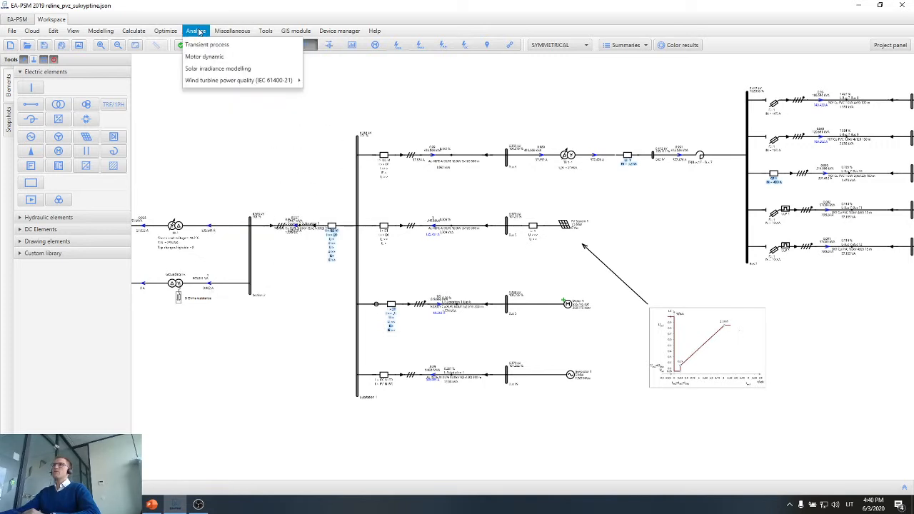
pyautogui.moveTo(165, 31)
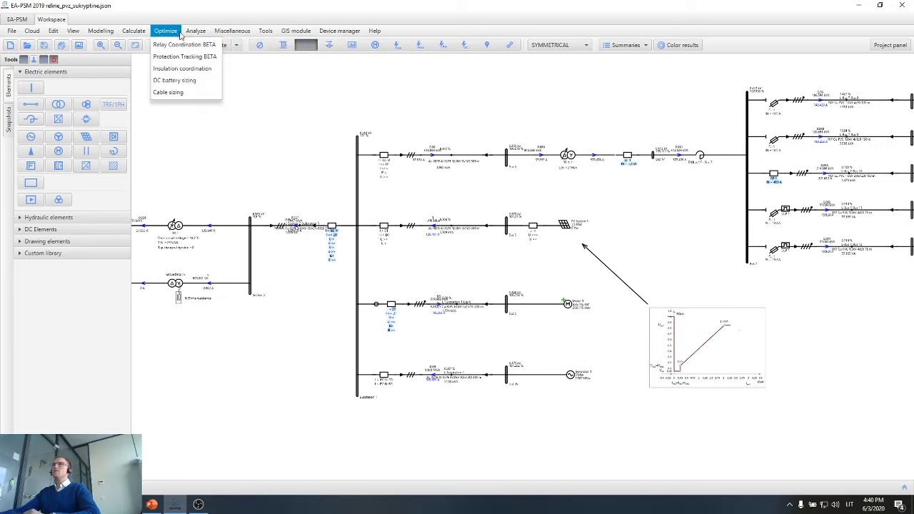
pyautogui.click(184, 57)
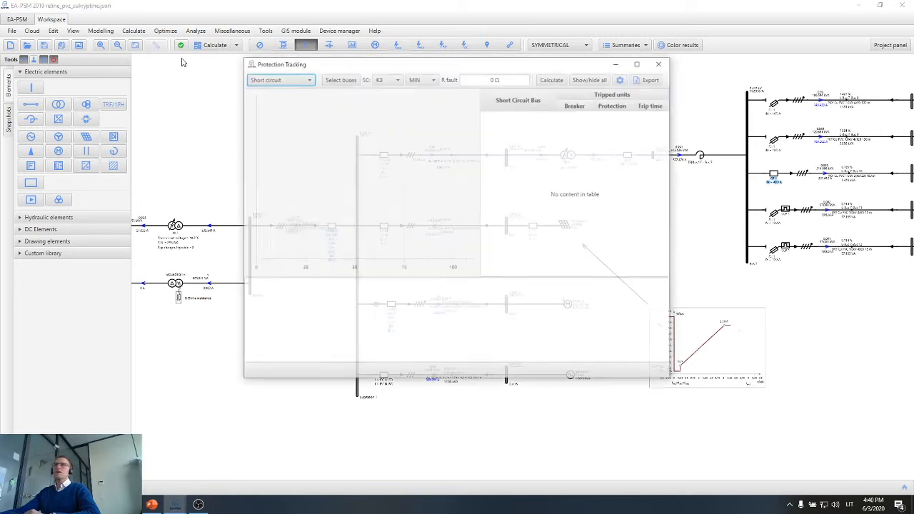
pyautogui.moveTo(474, 67); pyautogui.dragTo(692, 371)
pyautogui.scroll(3, 372, 262)
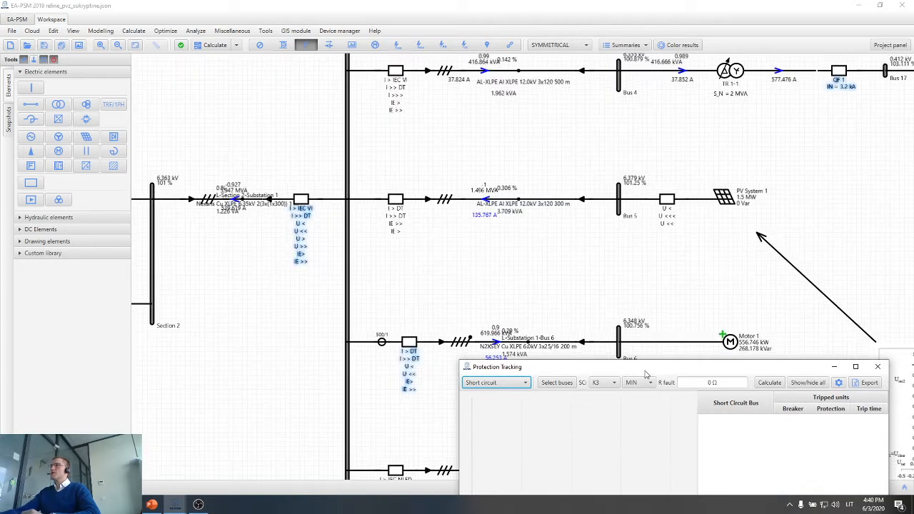
pyautogui.moveTo(645, 372); pyautogui.dragTo(600, 285)
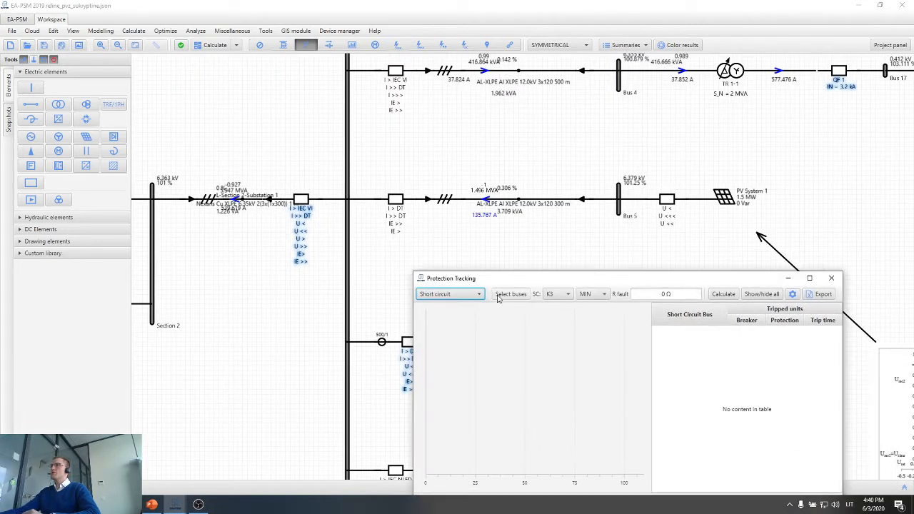
pyautogui.moveTo(532, 272); pyautogui.dragTo(567, 259)
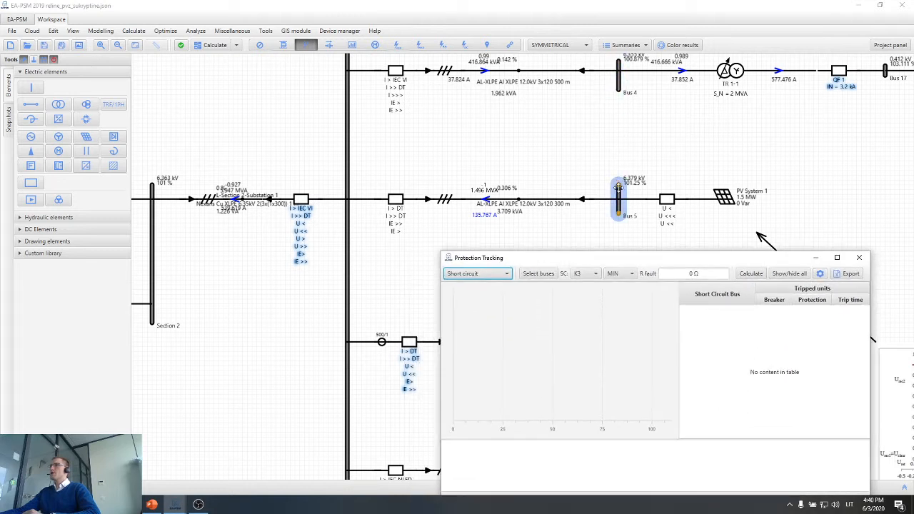
# Choose Bus 4 and Bus 5 as short-circuit locations and calculate the protection tracking.
pyautogui.click(538, 274)
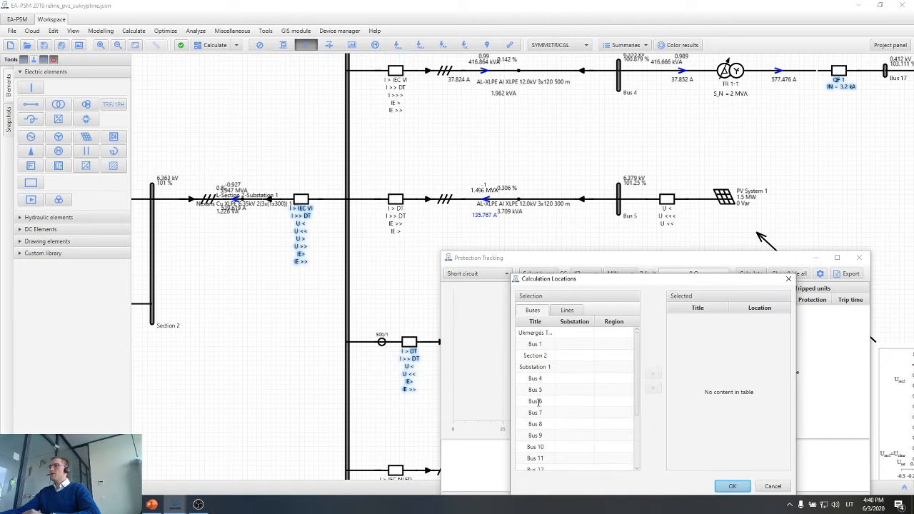
pyautogui.click(535, 378)
pyautogui.click(657, 376)
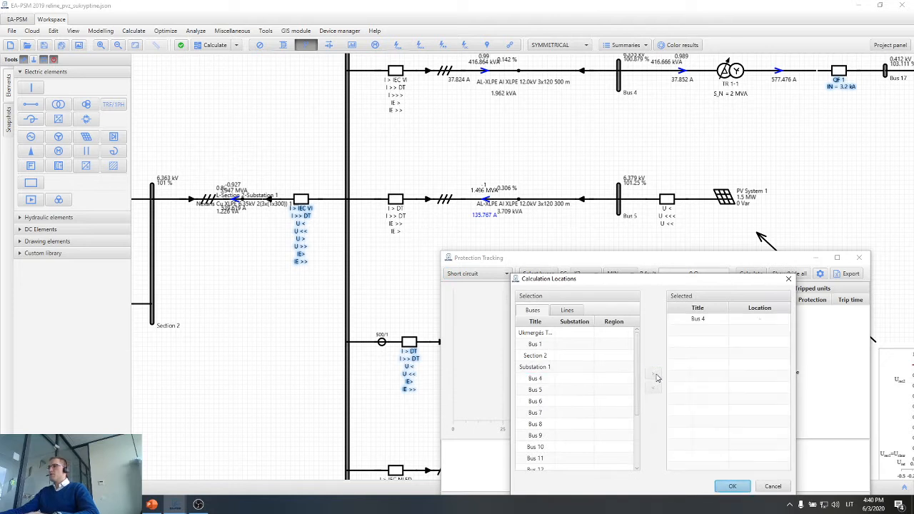
pyautogui.click(558, 388)
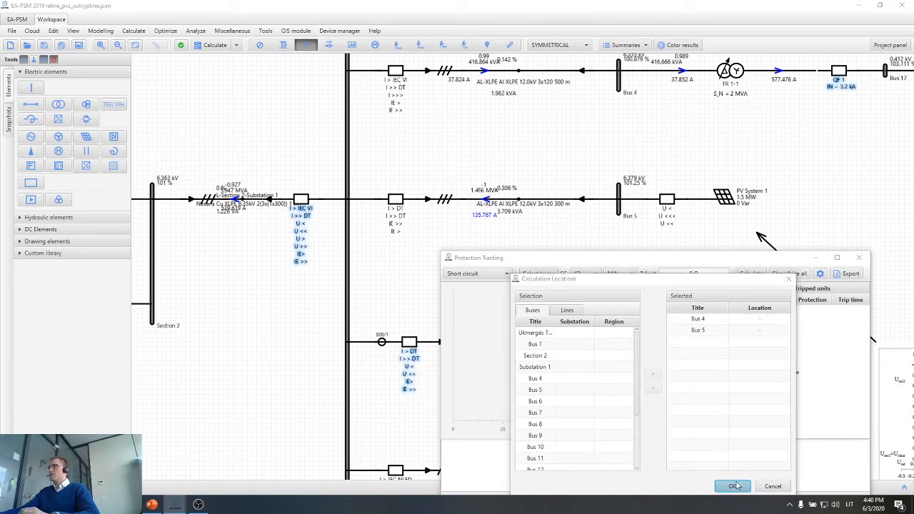
pyautogui.press('Return')
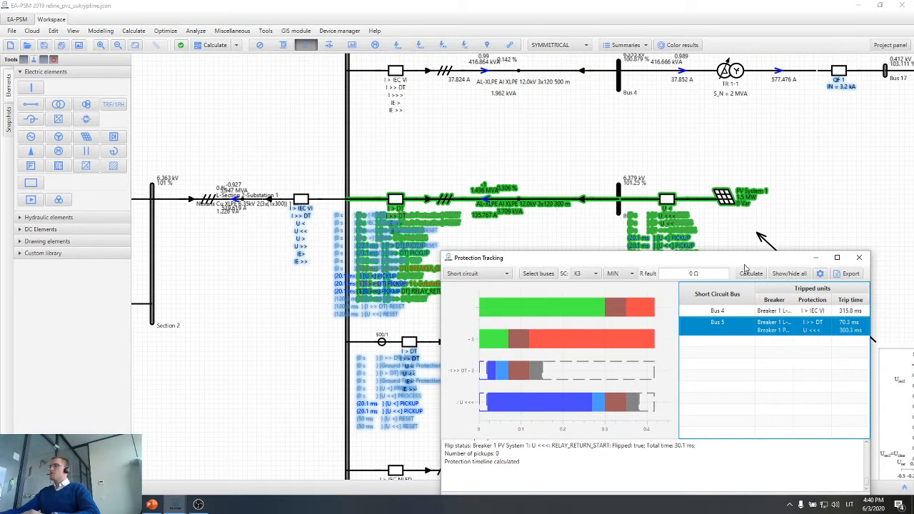
# Examine the Bus 4 short-circuit result, comparing its tripped protection and event timeline with the highlighted feeder in the diagram.
pyautogui.moveTo(744, 262); pyautogui.dragTo(432, 205)
pyautogui.click(433, 256)
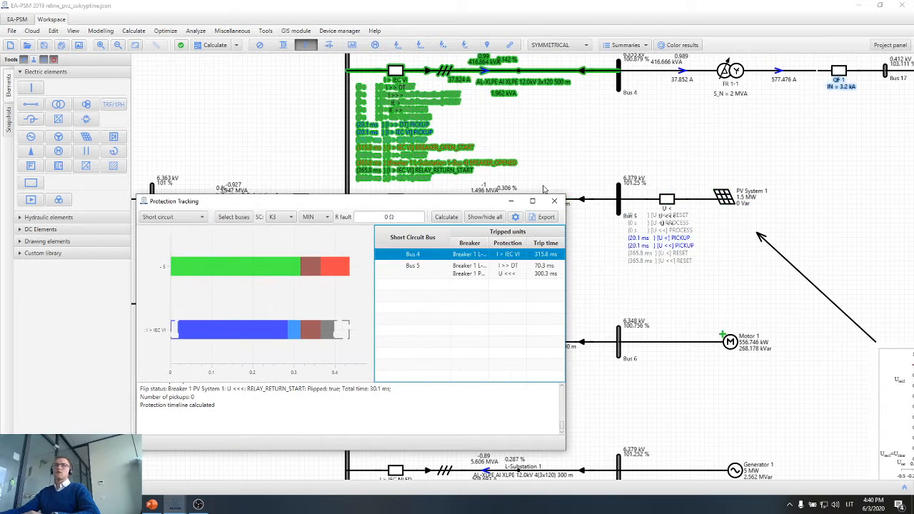
pyautogui.moveTo(472, 200); pyautogui.dragTo(474, 239)
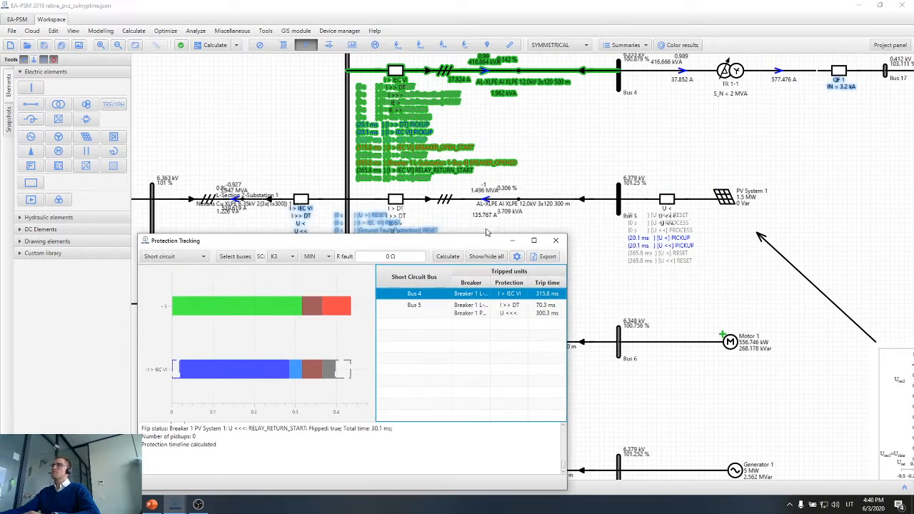
pyautogui.scroll(-2, 515, 208)
pyautogui.scroll(3, 587, 95)
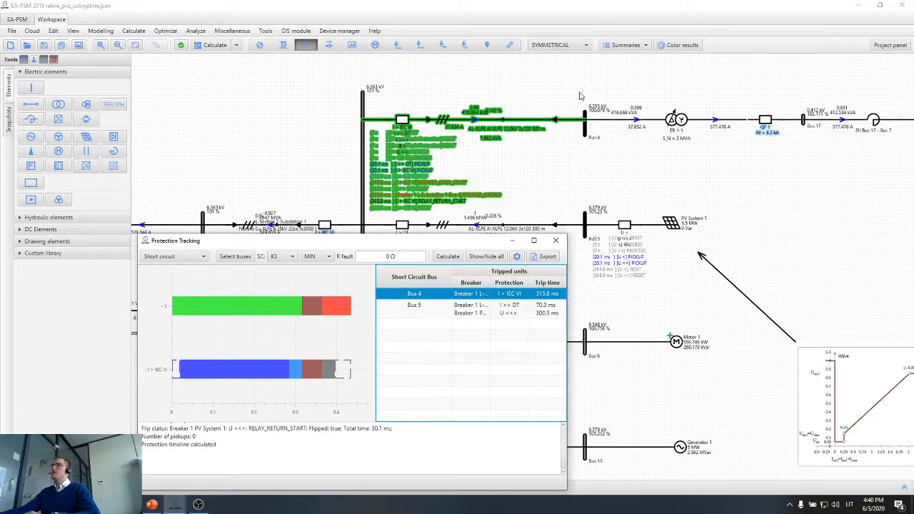
pyautogui.scroll(-4, 589, 142)
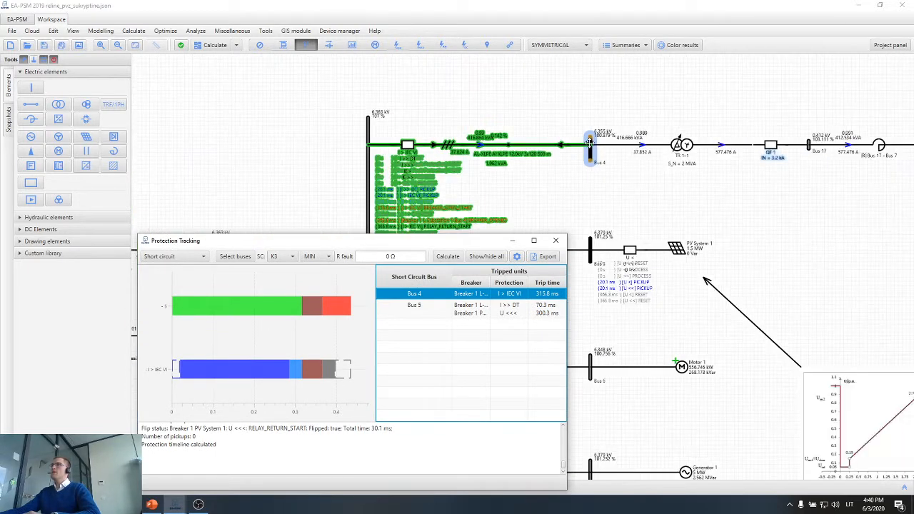
pyautogui.scroll(3, 488, 136)
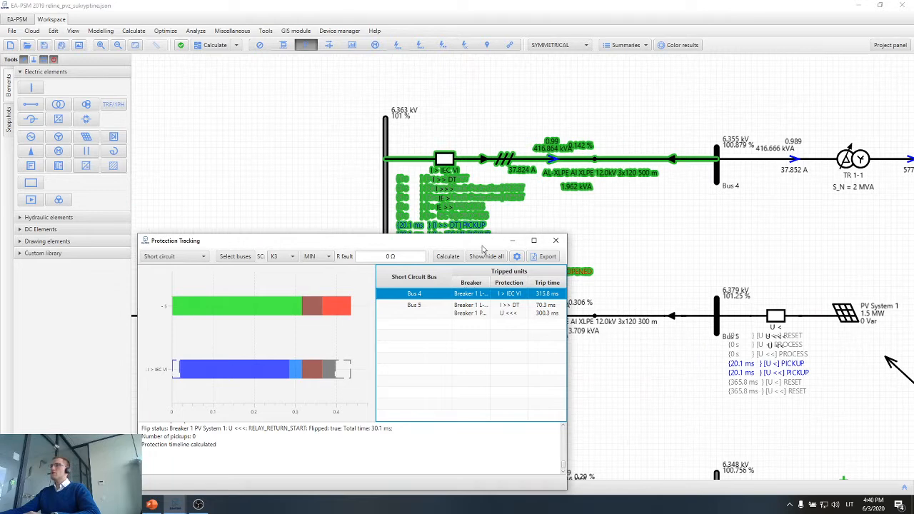
pyautogui.moveTo(482, 250); pyautogui.dragTo(491, 290)
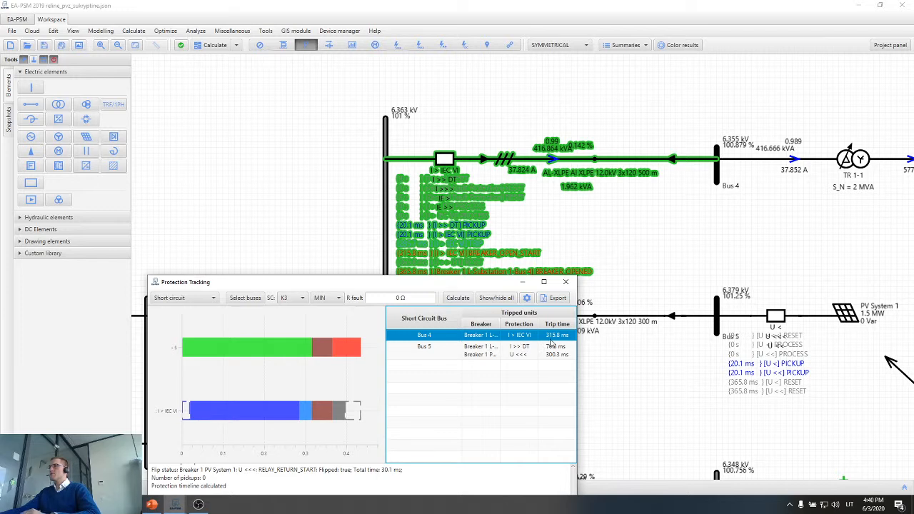
# Examine the Bus 5 short-circuit result and the events at the L-Substation 1-Bus 5 and PV System 1 breakers, then close the tracking window.
pyautogui.click(488, 349)
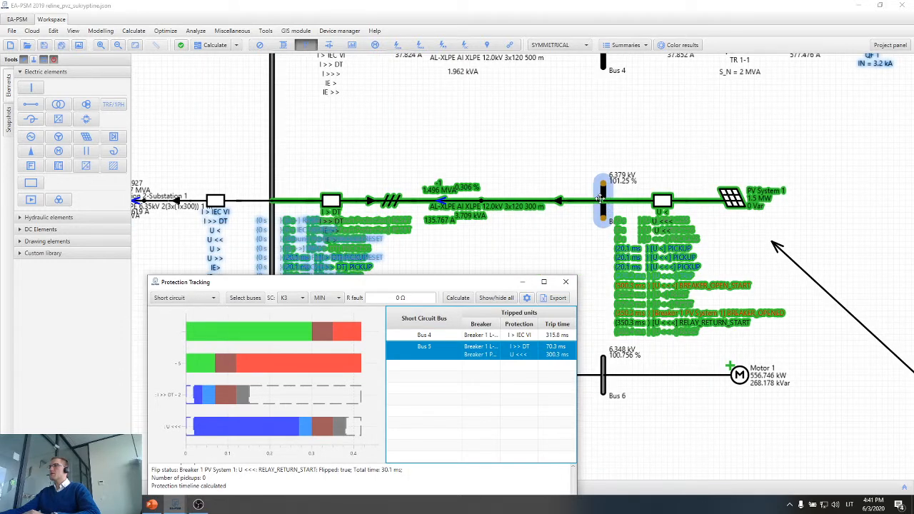
pyautogui.click(727, 204)
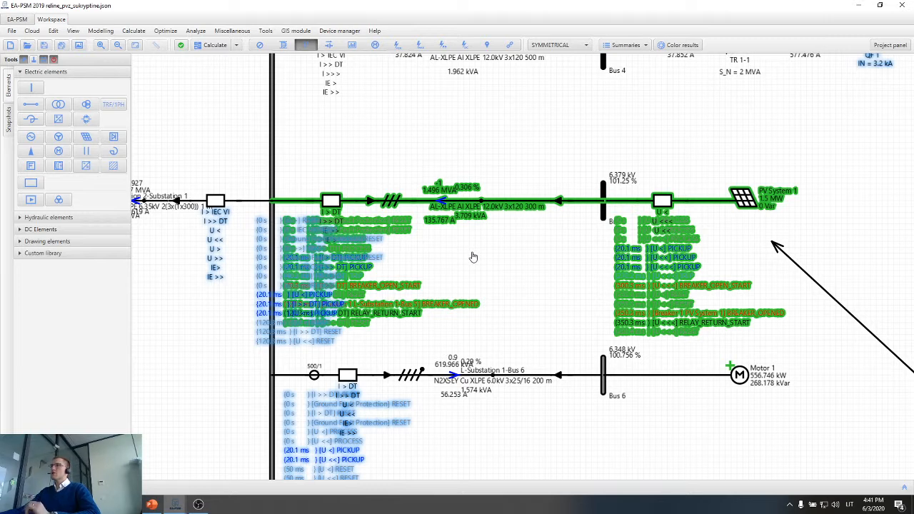
pyautogui.moveTo(557, 159); pyautogui.dragTo(312, 270)
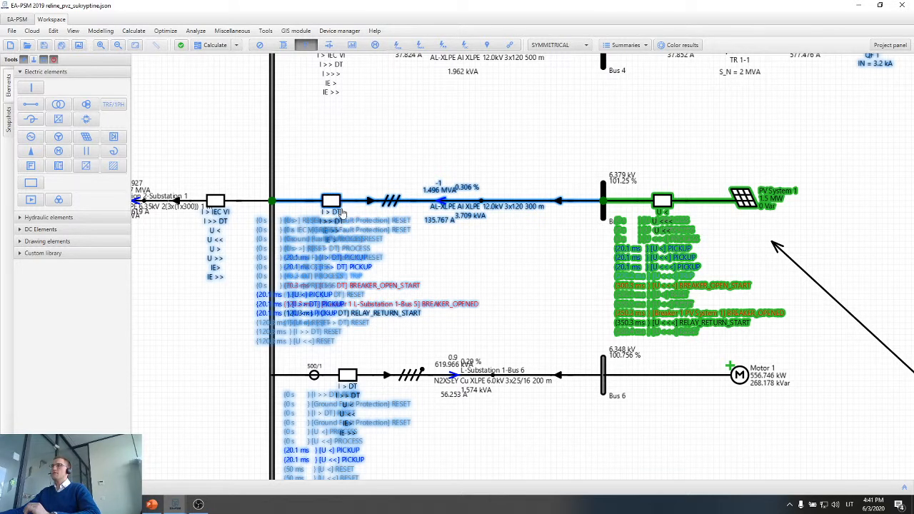
pyautogui.scroll(2, 529, 274)
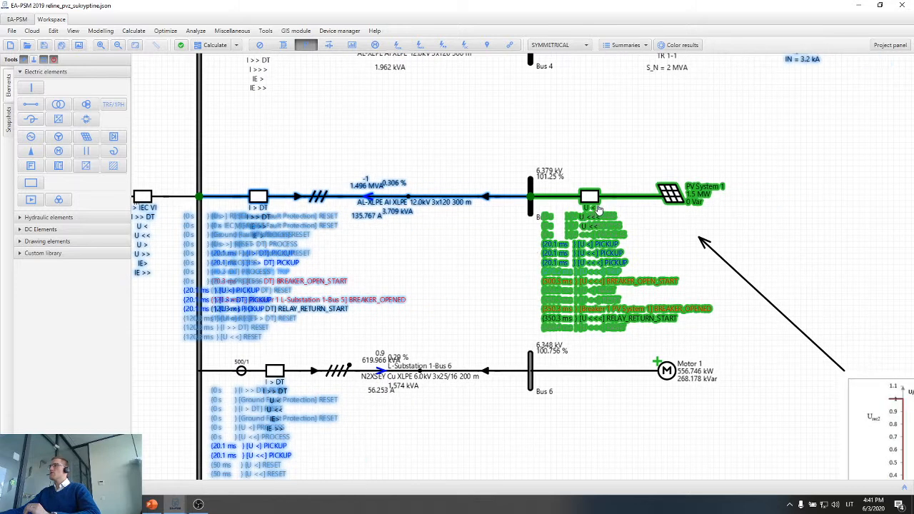
pyautogui.moveTo(628, 166); pyautogui.dragTo(573, 212)
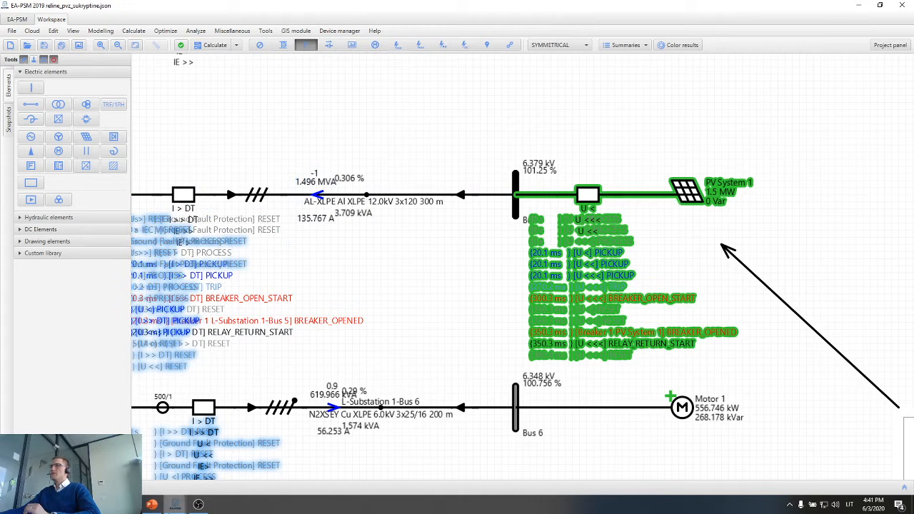
pyautogui.moveTo(178, 506)
pyautogui.click(221, 468)
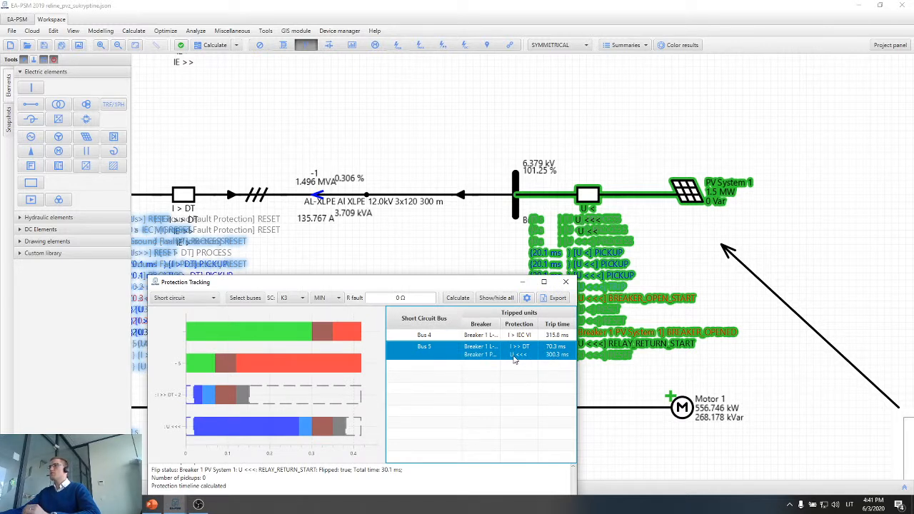
pyautogui.click(566, 282)
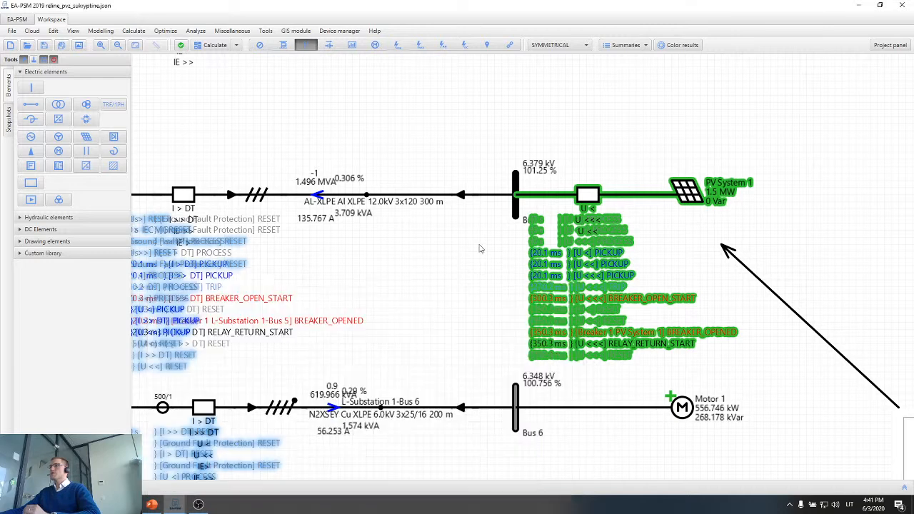
# Bring the Bus 19 generator feeder into view and restore the Protection Tracking window below it.
pyautogui.scroll(-2, 664, 241)
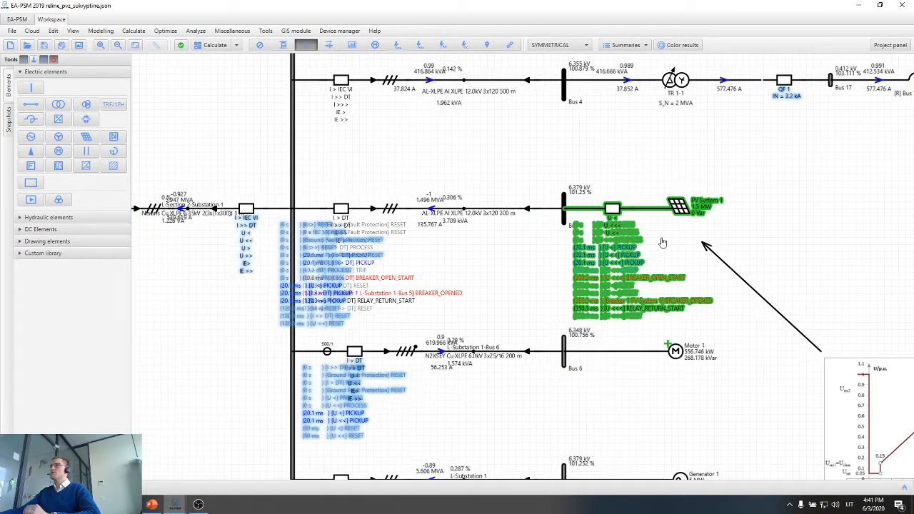
pyautogui.scroll(-2, 663, 243)
pyautogui.moveTo(569, 278); pyautogui.dragTo(512, 233)
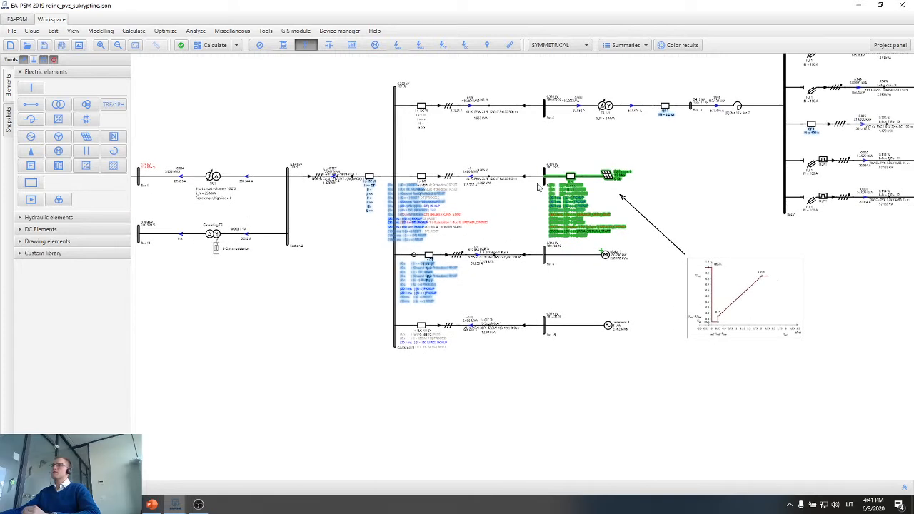
pyautogui.scroll(1, 534, 187)
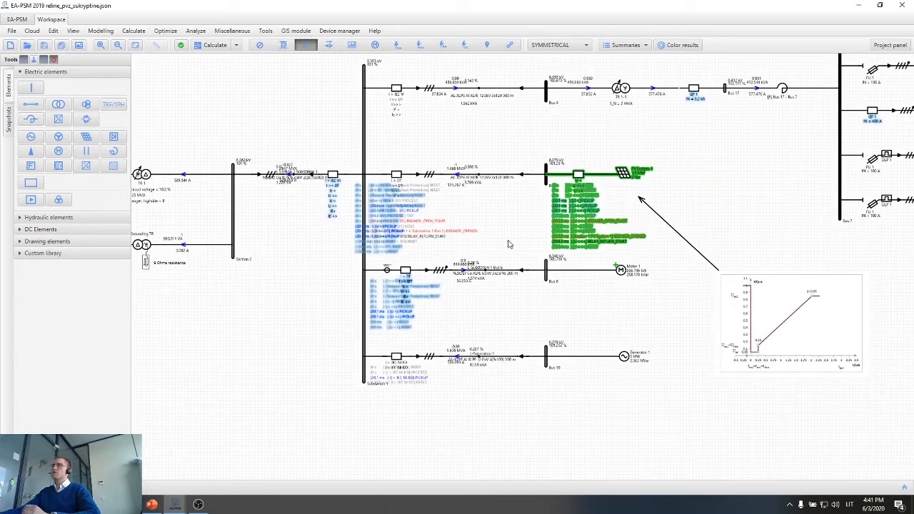
pyautogui.moveTo(506, 238); pyautogui.dragTo(488, 207)
pyautogui.scroll(3, 489, 359)
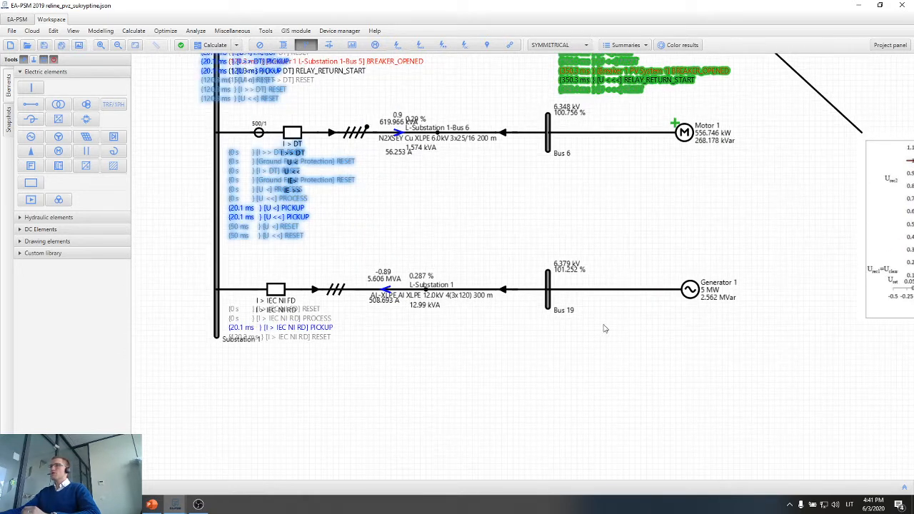
pyautogui.click(175, 504)
pyautogui.click(253, 466)
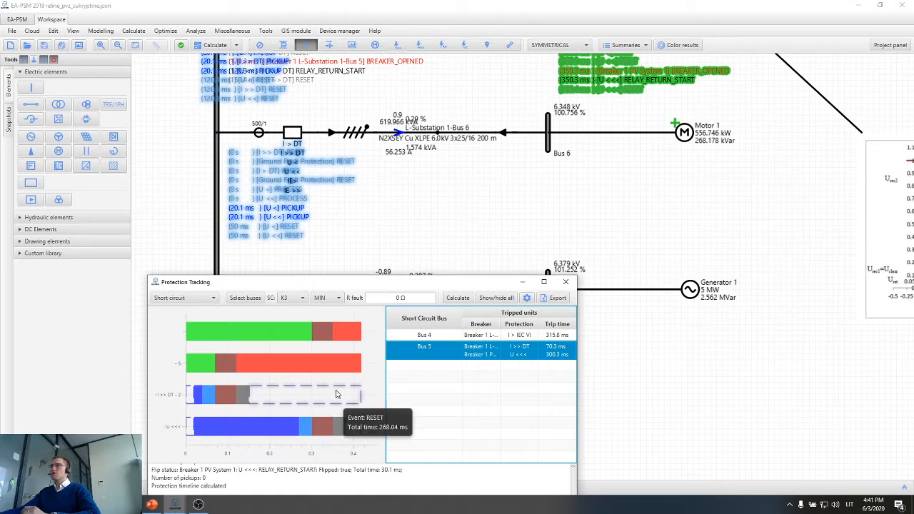
pyautogui.moveTo(415, 283); pyautogui.dragTo(428, 360)
pyautogui.click(470, 375)
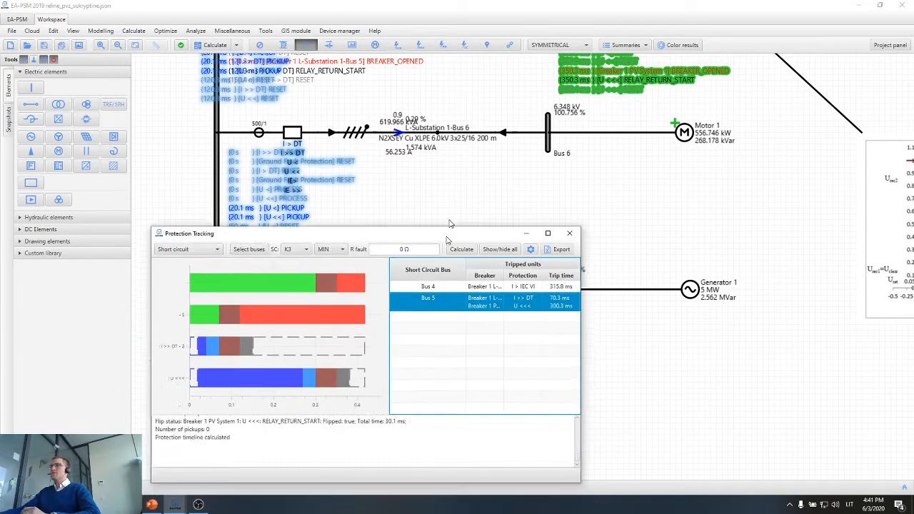
# Replace Bus 4 and Bus 5 with Bus 19 as the short-circuit location and calculate the tracking, continuing past the checkpoint.
pyautogui.click(257, 158)
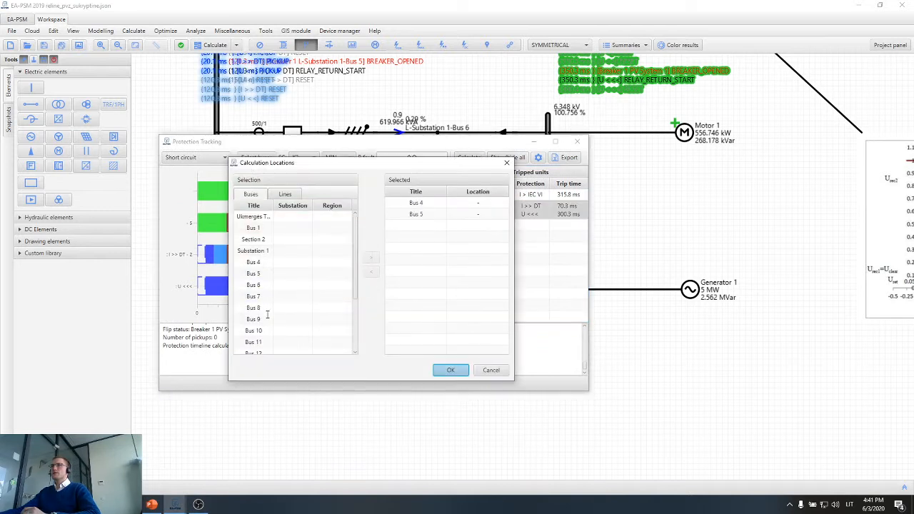
pyautogui.scroll(-3, 268, 318)
pyautogui.click(267, 348)
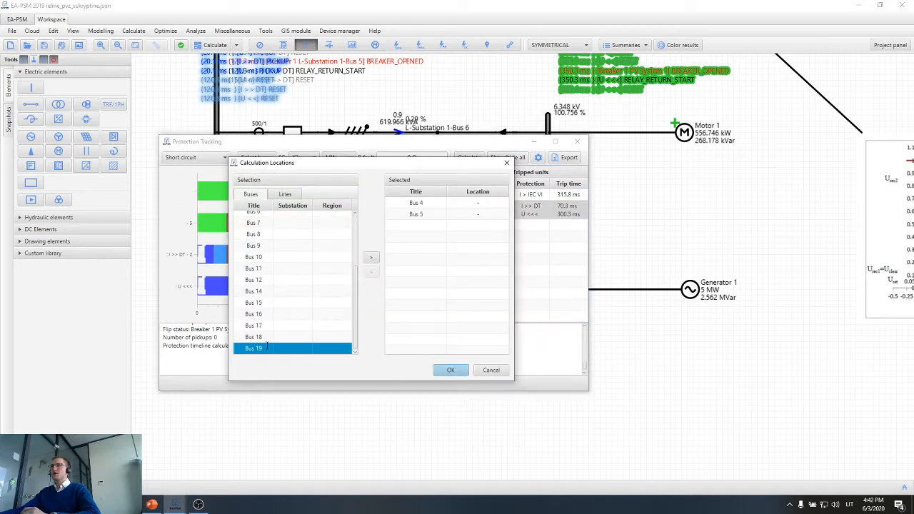
pyautogui.click(371, 257)
pyautogui.click(432, 206)
pyautogui.click(371, 272)
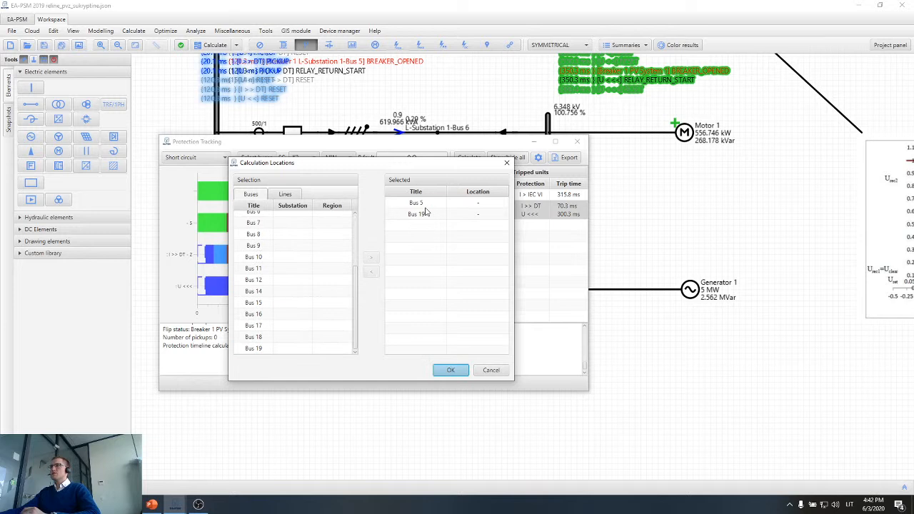
pyautogui.click(426, 205)
pyautogui.click(371, 271)
pyautogui.click(446, 369)
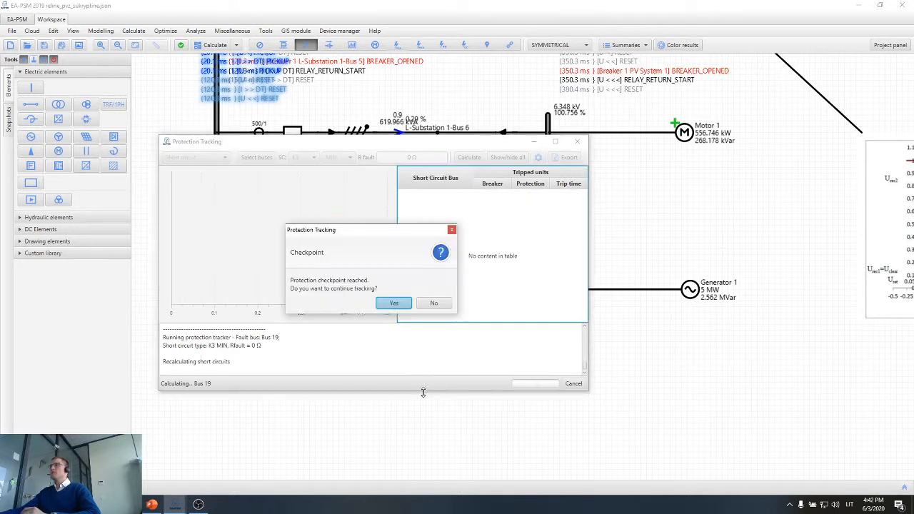
pyautogui.click(395, 302)
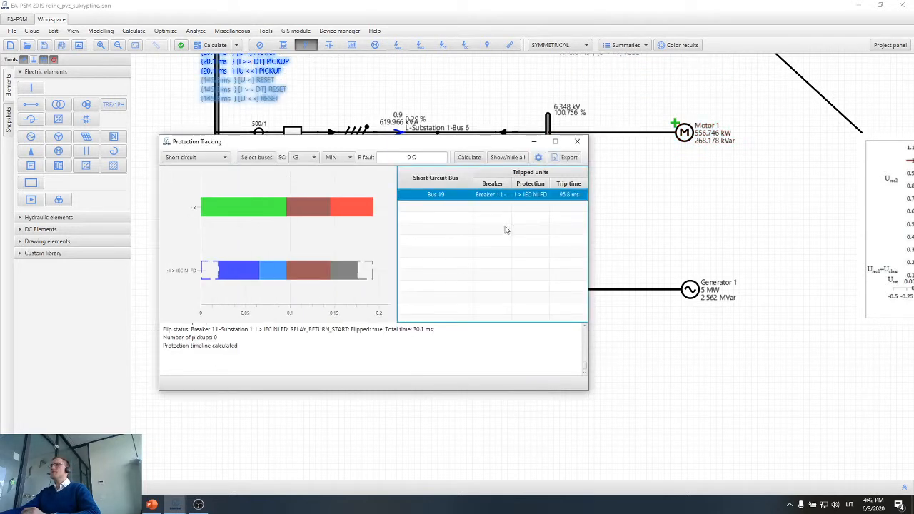
# Examine the Bus 19 short-circuit result against the event list at the L-Substation 1 breaker, then close the tracking window.
pyautogui.moveTo(511, 142); pyautogui.dragTo(469, 299)
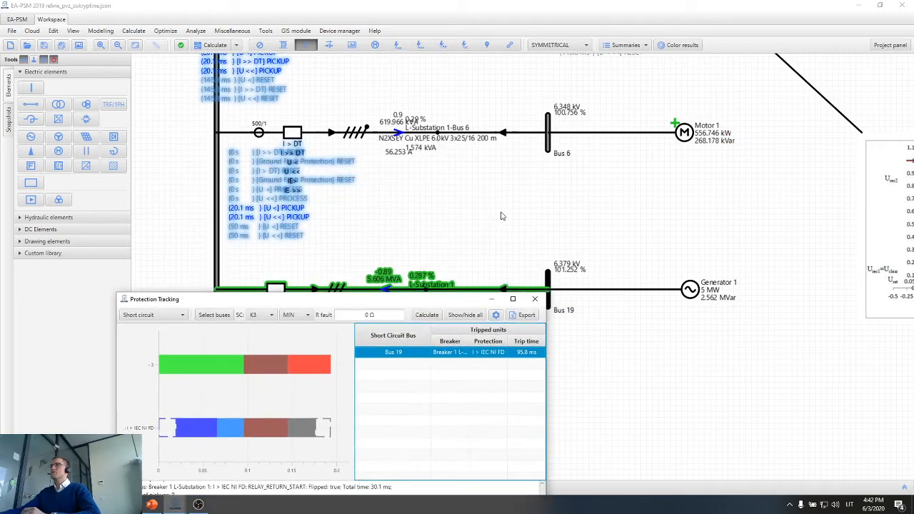
pyautogui.moveTo(393, 296); pyautogui.dragTo(390, 333)
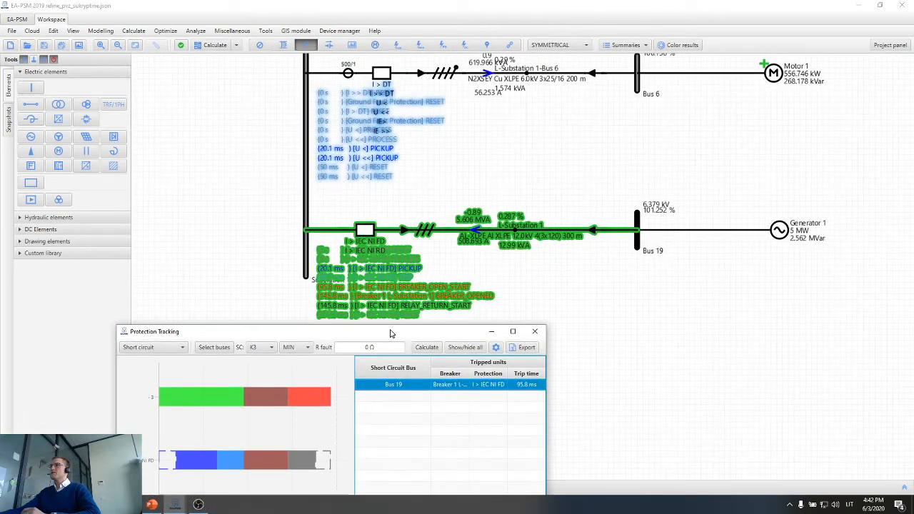
pyautogui.scroll(2, 371, 277)
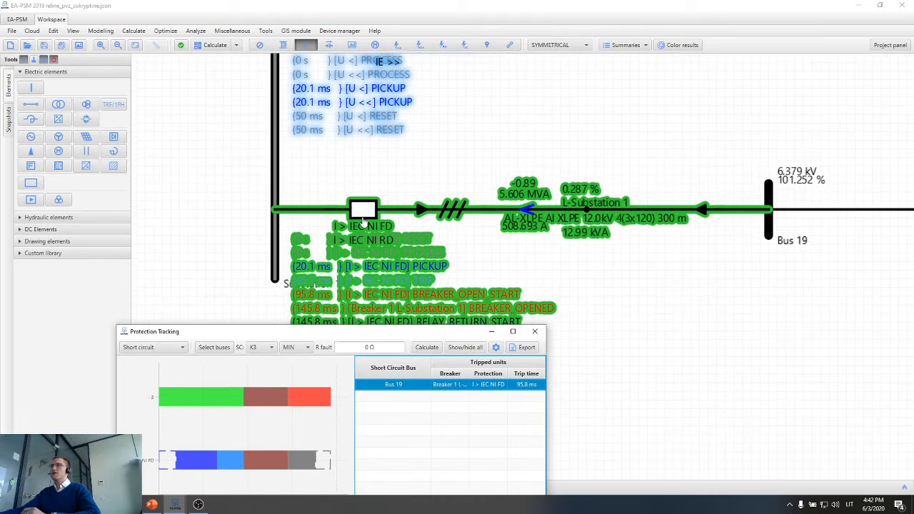
pyautogui.click(760, 200)
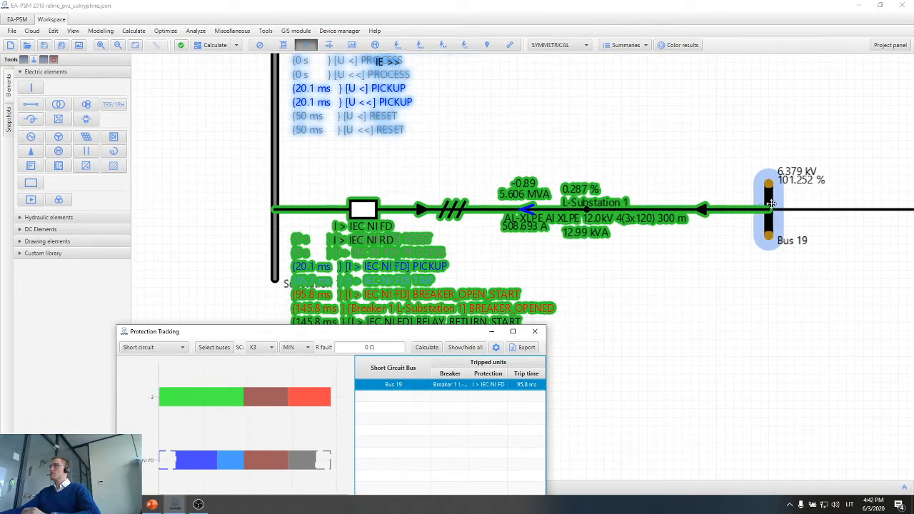
pyautogui.scroll(-2, 723, 235)
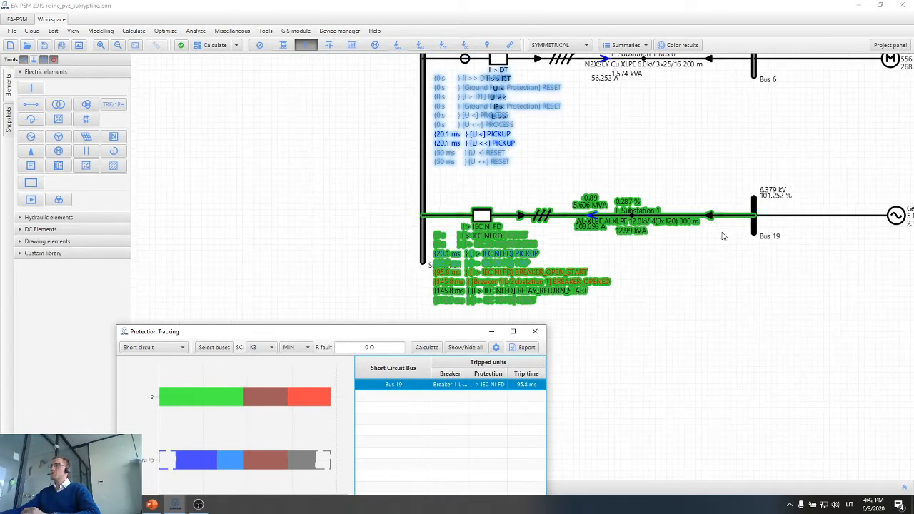
pyautogui.moveTo(458, 337); pyautogui.dragTo(277, 148)
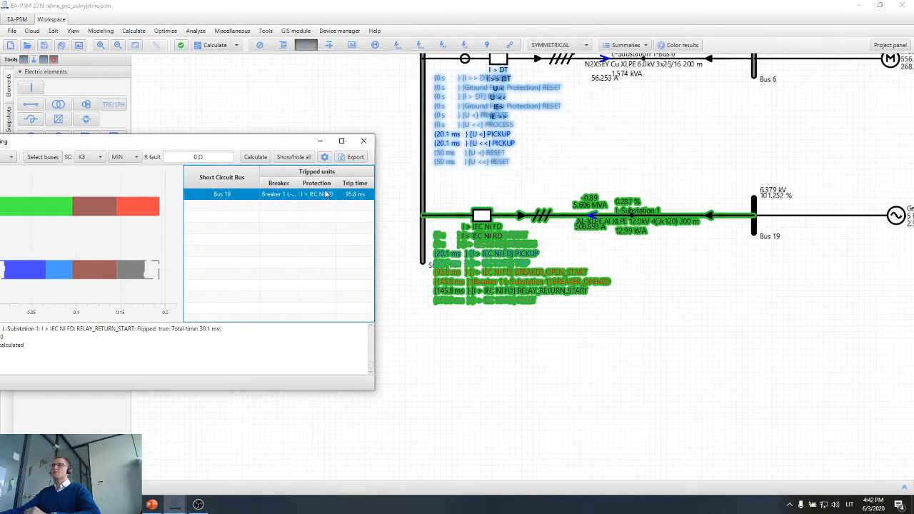
pyautogui.click(363, 141)
# Examine the main protection chart of the L-Substation 1 breaker, comparing the I > IEC NI FD and I > IEC NI RD curves.
pyautogui.doubleClick(487, 218)
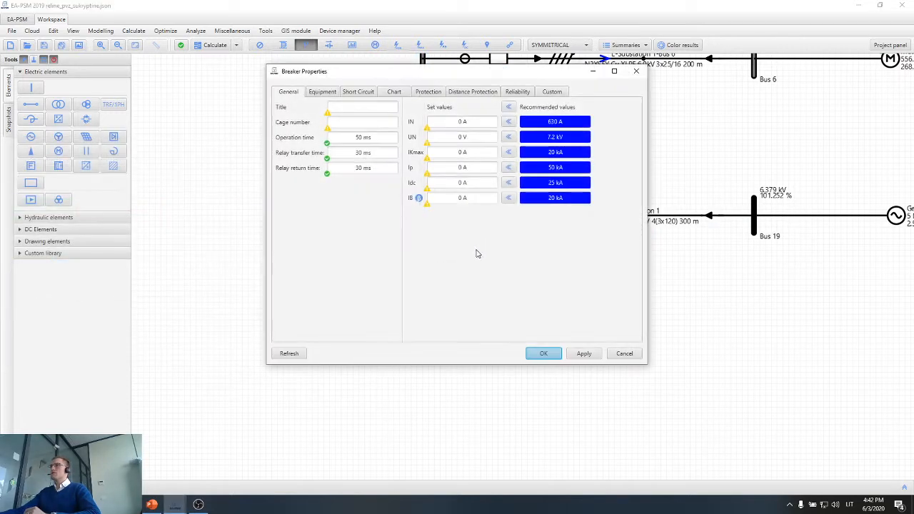
pyautogui.click(394, 92)
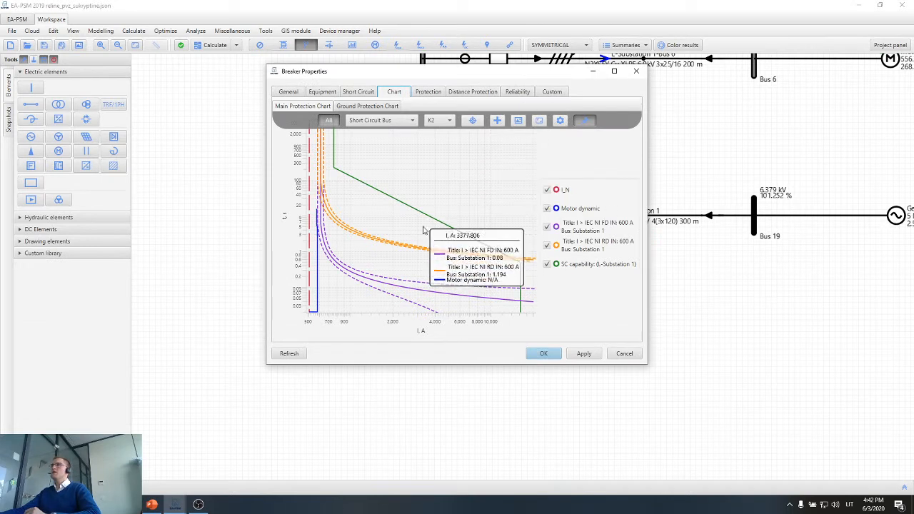
pyautogui.scroll(1, 375, 253)
pyautogui.scroll(-1, 377, 253)
pyautogui.scroll(1, 375, 252)
pyautogui.scroll(-1, 374, 250)
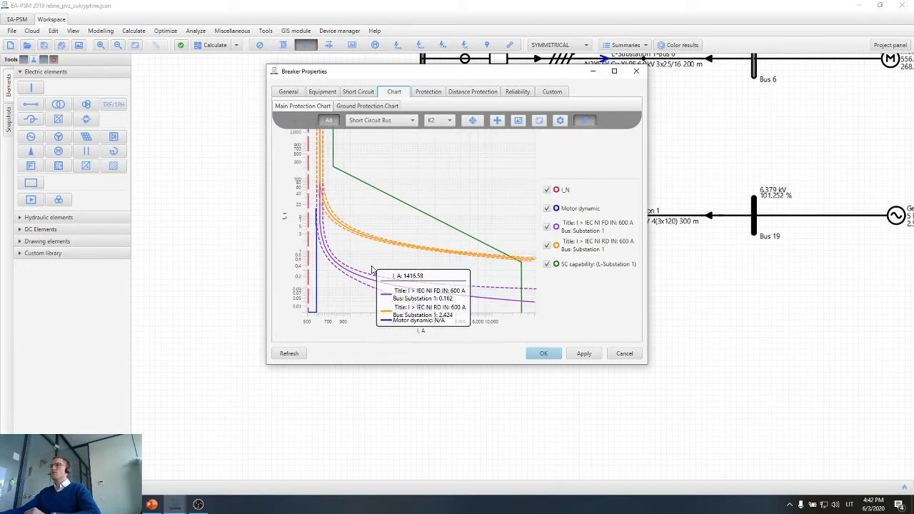
pyautogui.scroll(1, 373, 249)
pyautogui.scroll(-1, 370, 247)
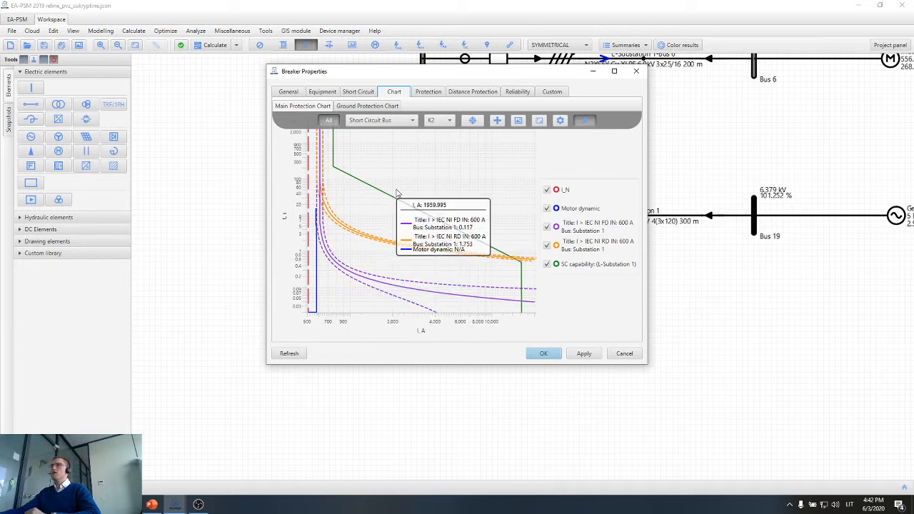
# Review the I > IEC NI FD directional protection settings in the enlarged breaker properties, then close them.
pyautogui.click(432, 94)
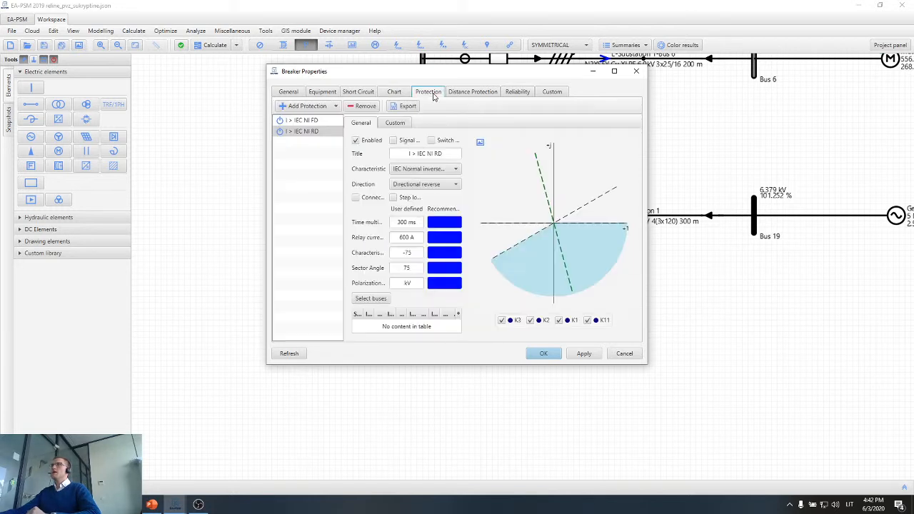
pyautogui.click(330, 122)
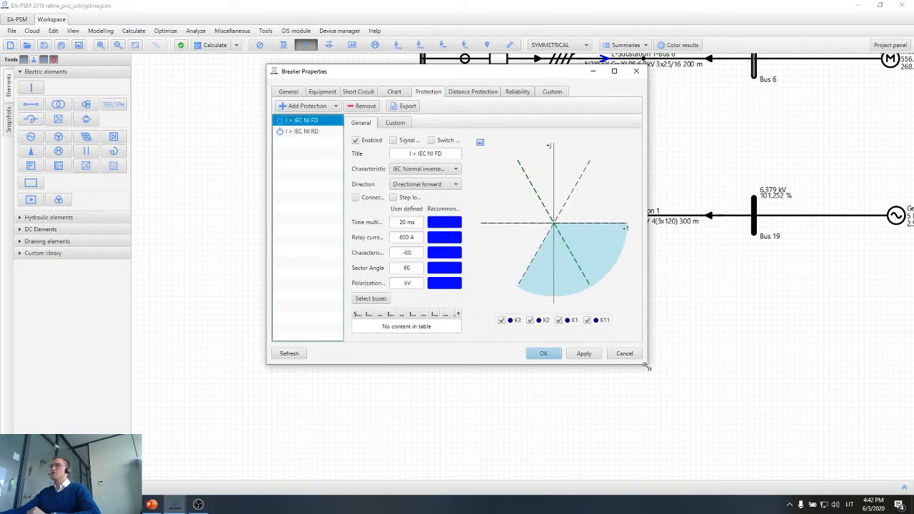
pyautogui.moveTo(646, 366); pyautogui.dragTo(794, 458)
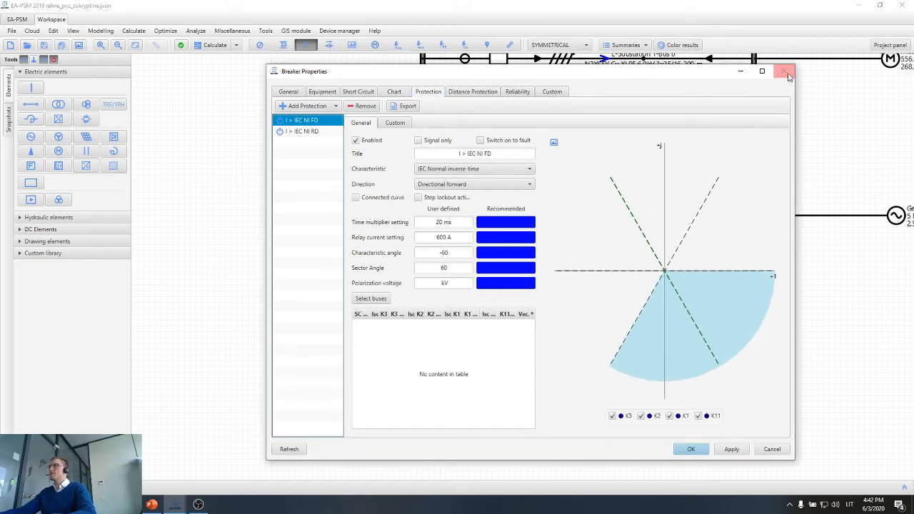
pyautogui.click(785, 72)
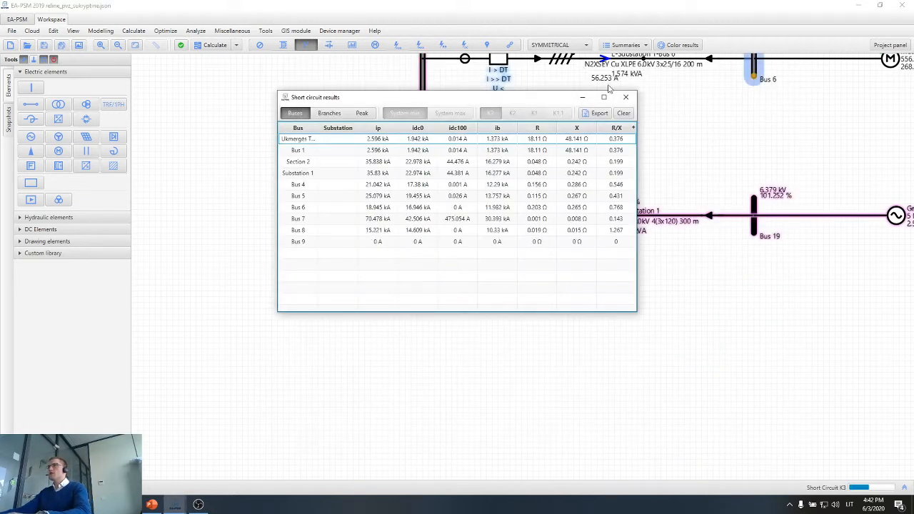
# Dismiss the short circuit results, check the direction options of the L-Substation 1 breaker's I > IEC NI FD protection and display its Bus 19 vectors.
pyautogui.click(630, 100)
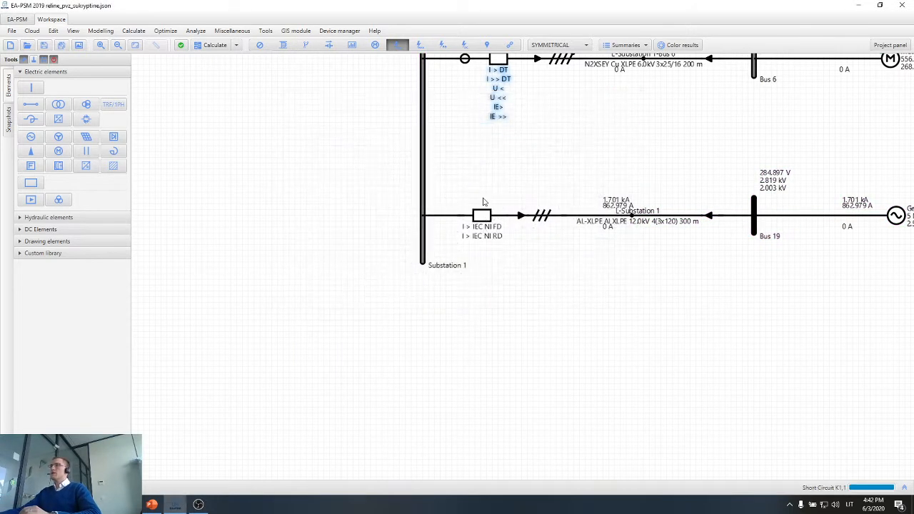
pyautogui.doubleClick(481, 243)
pyautogui.click(614, 71)
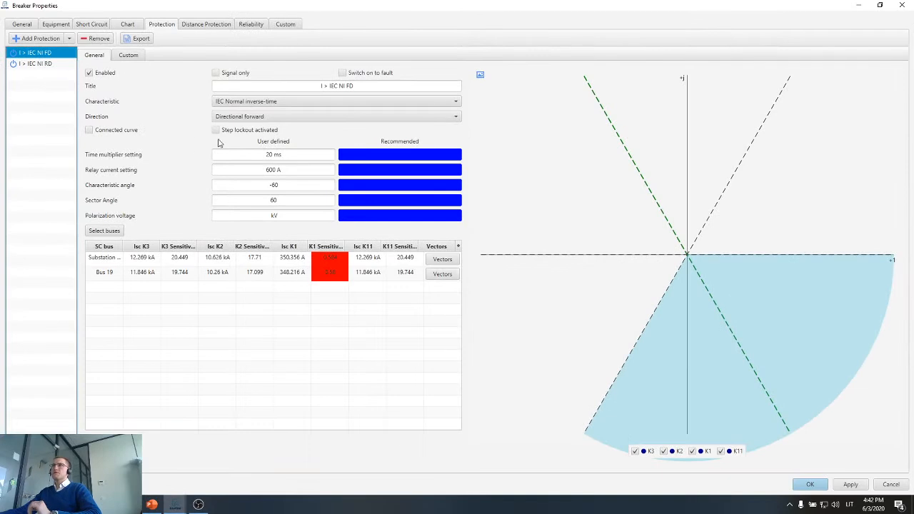
pyautogui.click(262, 120)
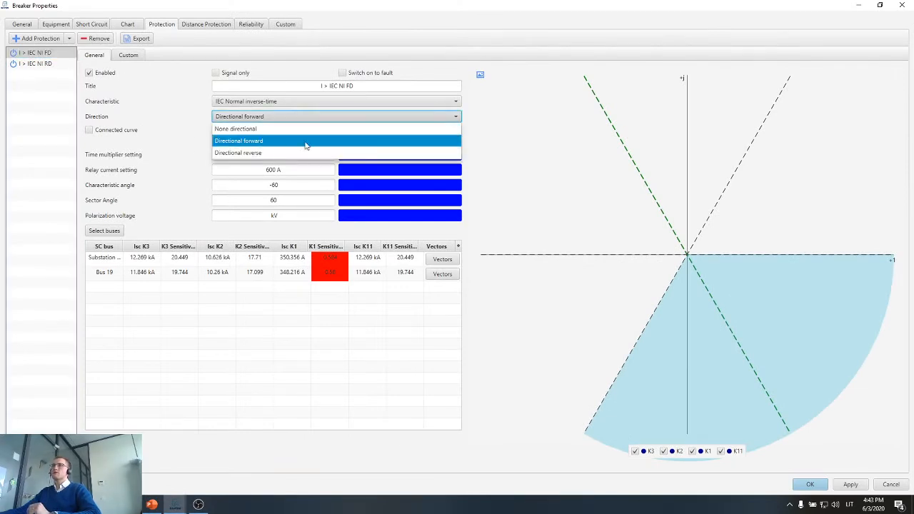
pyautogui.click(528, 142)
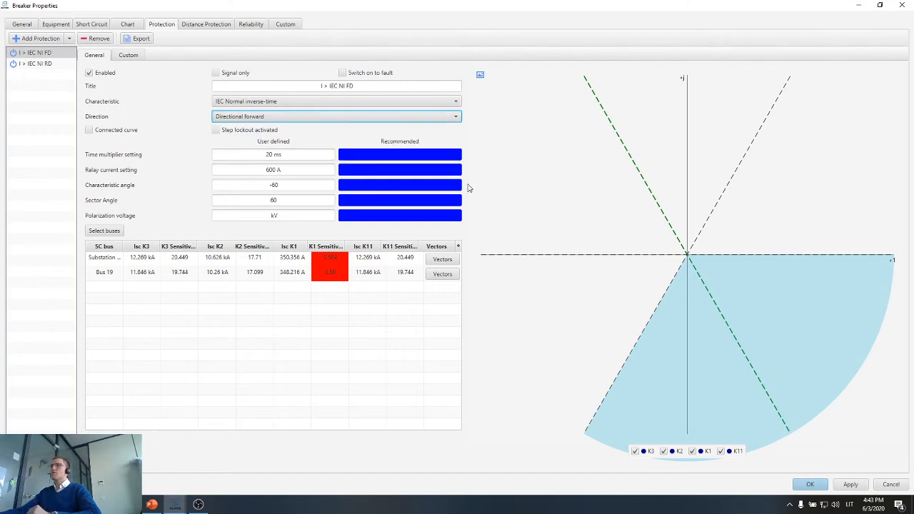
pyautogui.click(450, 277)
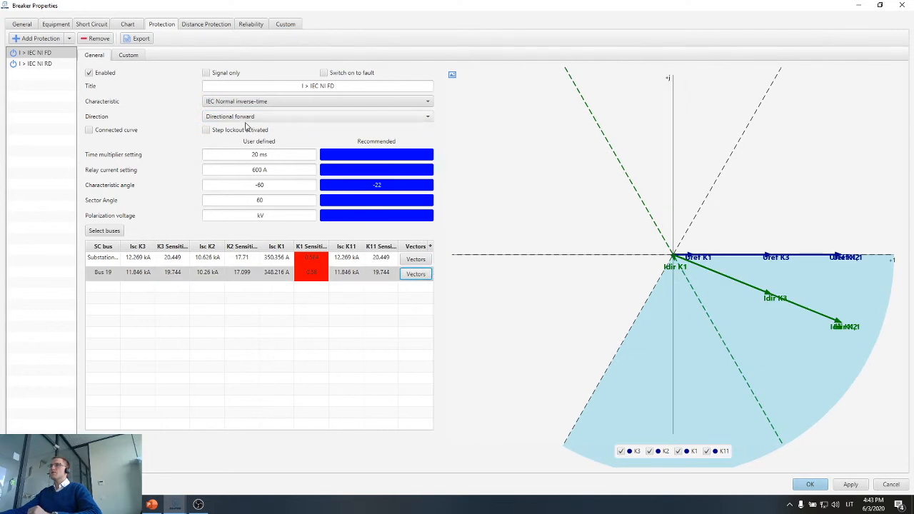
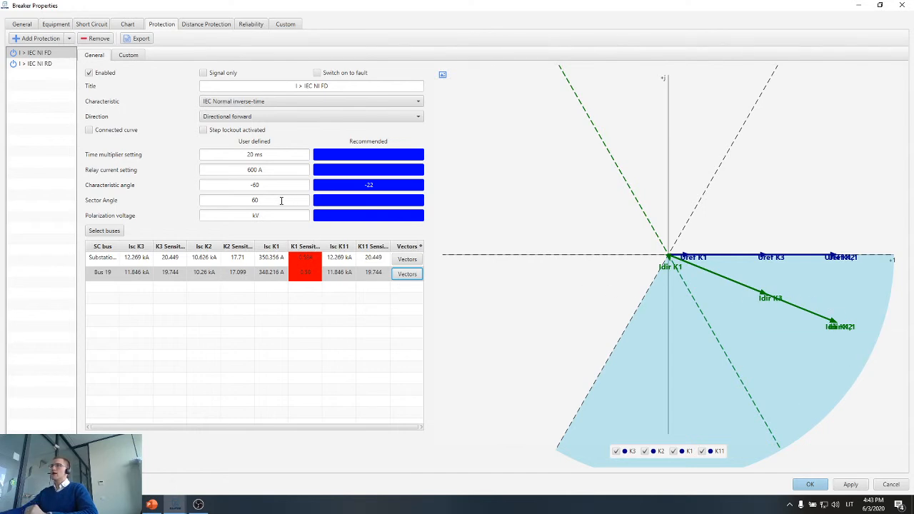
# Examine the short-circuit vectors of the reverse protection I > IEC NI RD for the buses from Bus 5 through Bus 7.
pyautogui.doubleClick(253, 200)
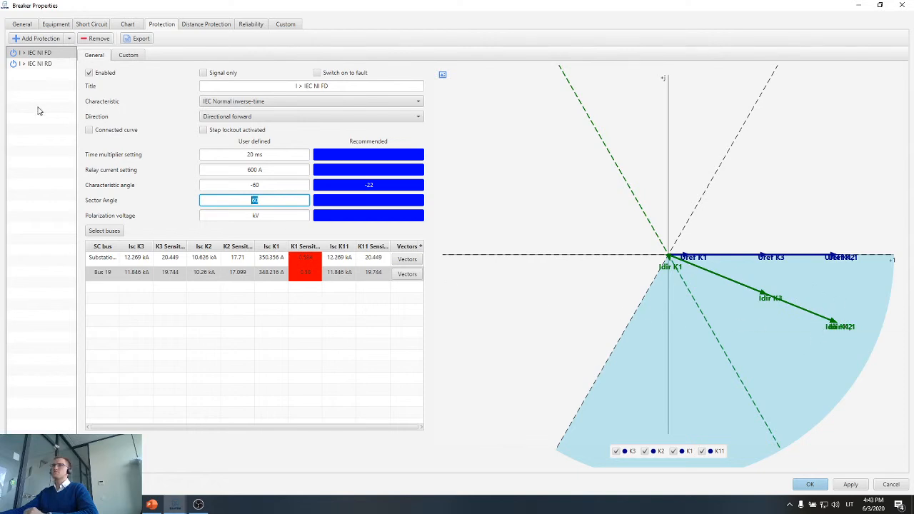
pyautogui.click(40, 66)
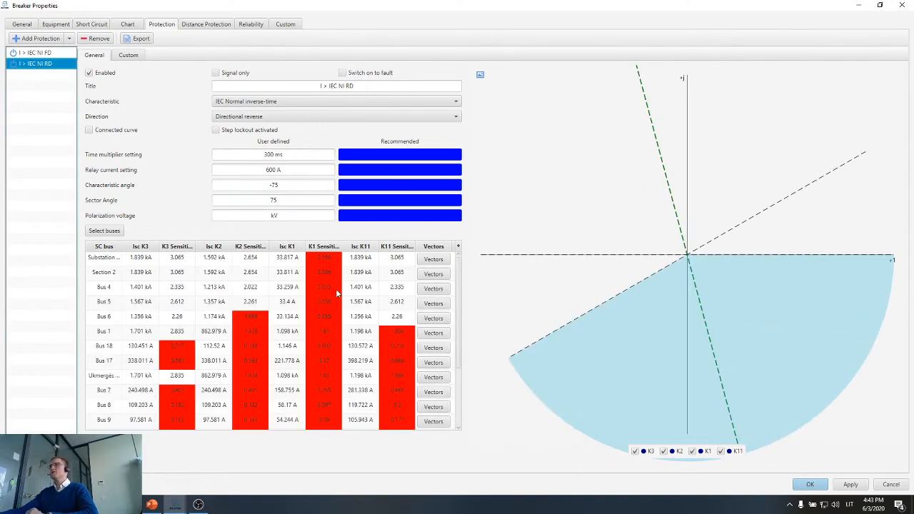
pyautogui.click(433, 303)
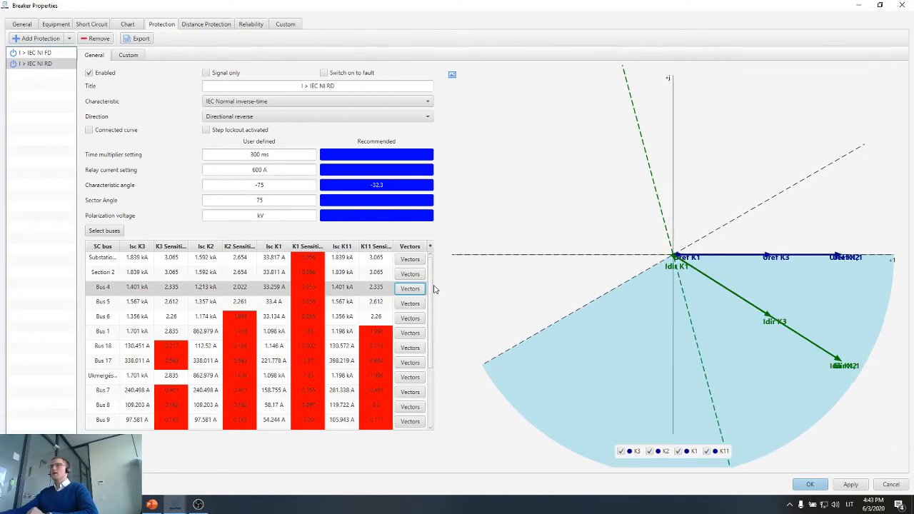
pyautogui.click(403, 319)
pyautogui.click(403, 333)
pyautogui.click(403, 348)
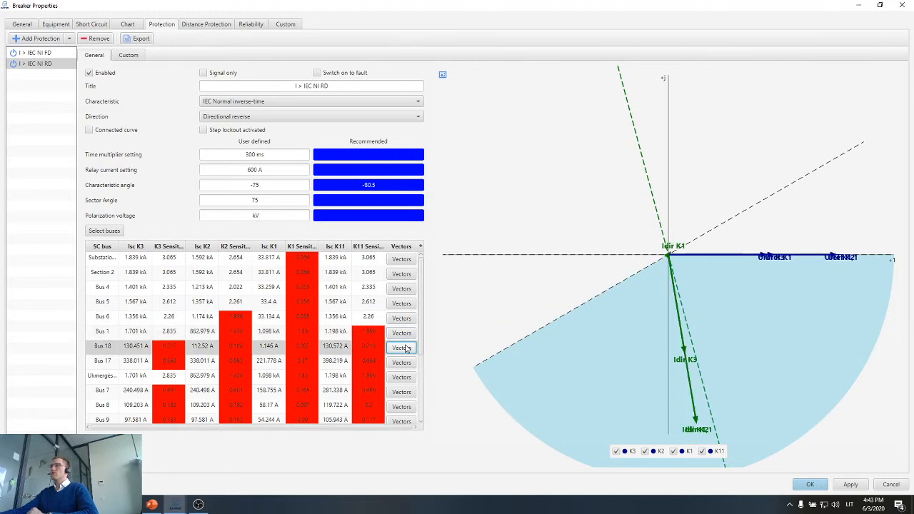
pyautogui.click(402, 363)
pyautogui.click(402, 377)
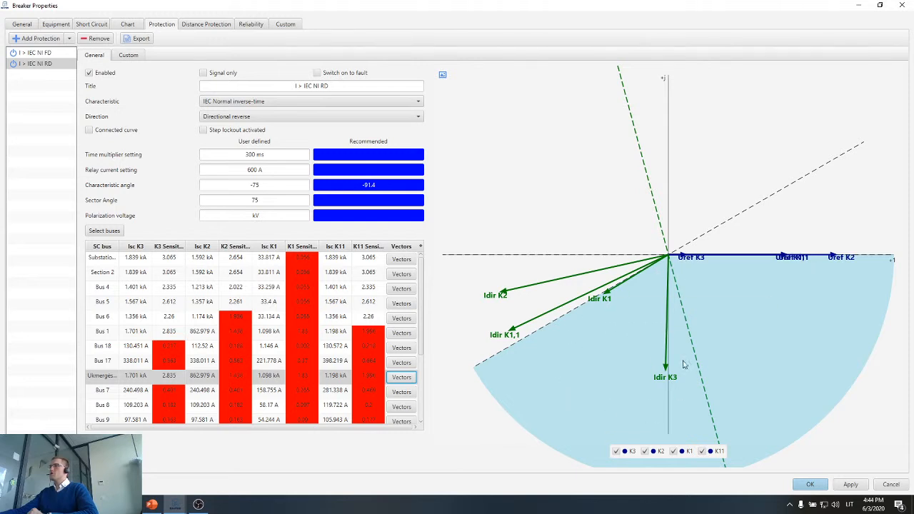
pyautogui.click(401, 392)
# Examine the reverse protection's short-circuit vectors for the remaining buses, from Bus 8 through Bus 14.
pyautogui.scroll(-2, 405, 393)
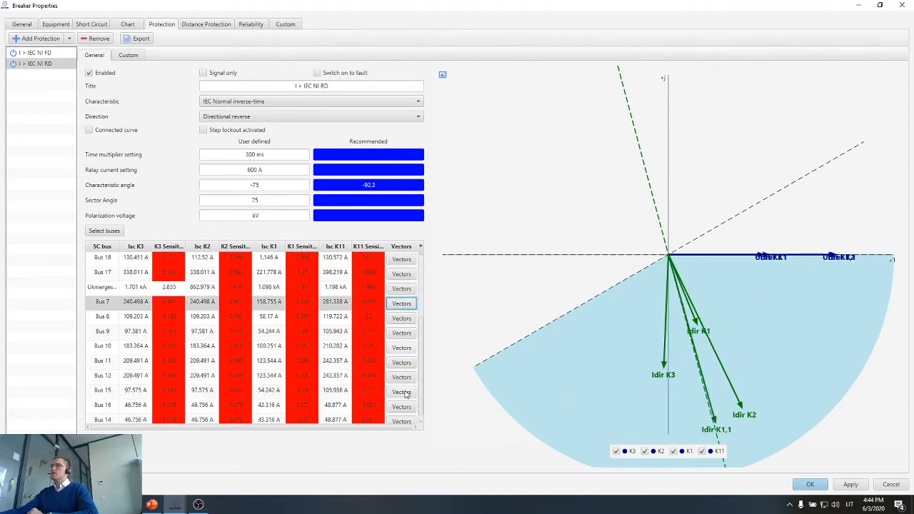
pyautogui.click(403, 319)
pyautogui.click(402, 333)
pyautogui.scroll(-1, 402, 347)
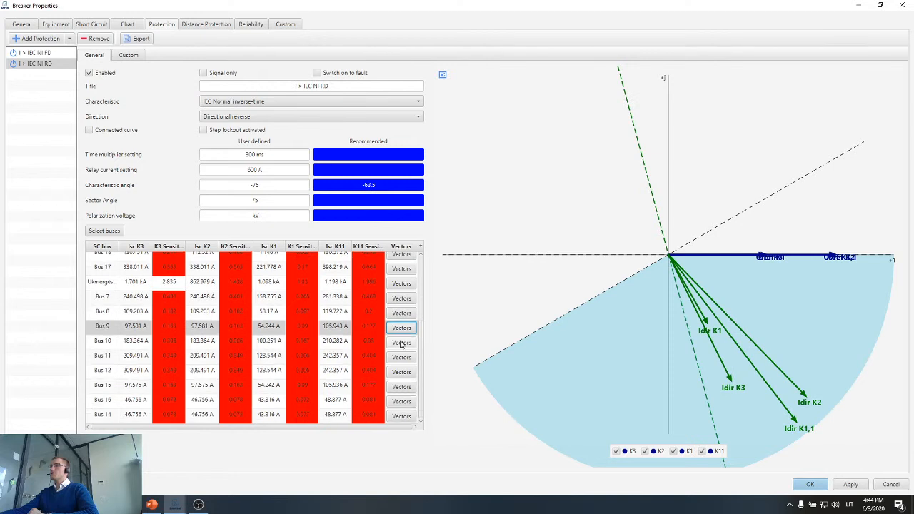
pyautogui.click(402, 341)
pyautogui.click(401, 357)
pyautogui.click(401, 372)
pyautogui.click(402, 386)
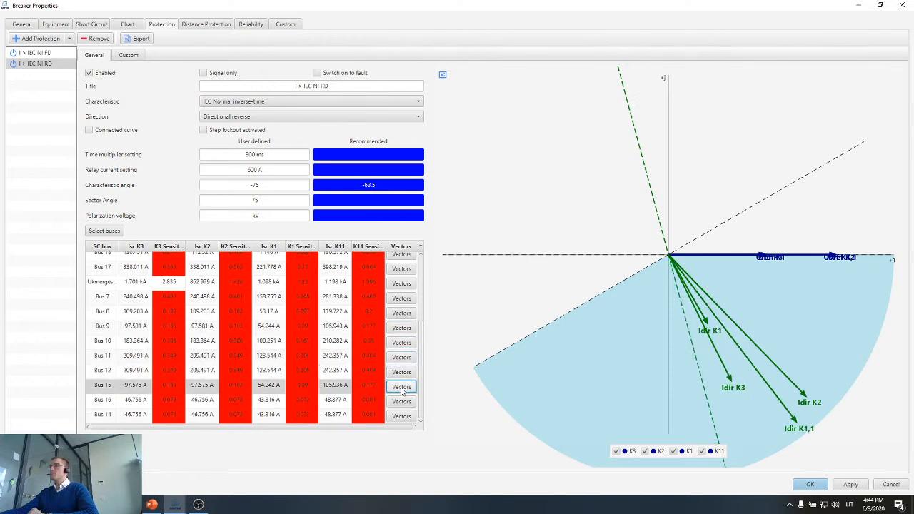
pyautogui.click(402, 402)
pyautogui.click(402, 416)
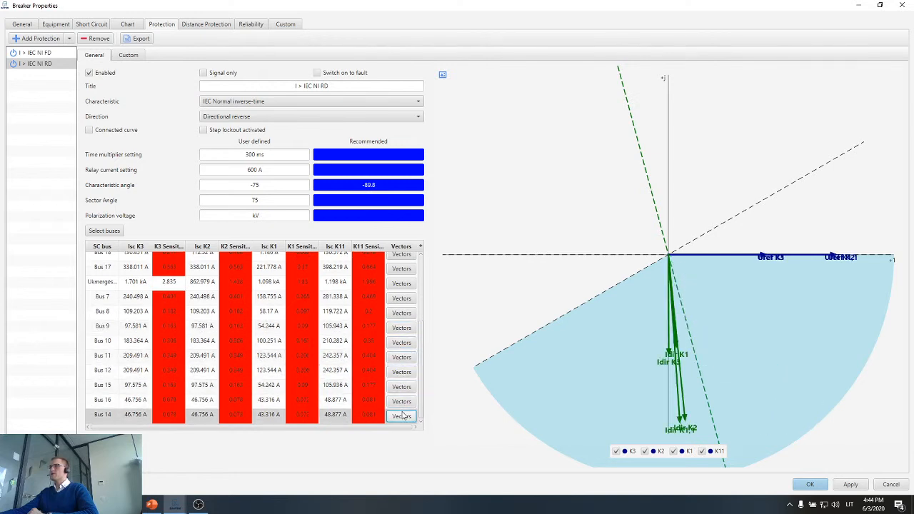
# Examine the reverse protection's vectors for the substation bus and Section 2 against its characteristic and sector angles.
pyautogui.scroll(5, 407, 287)
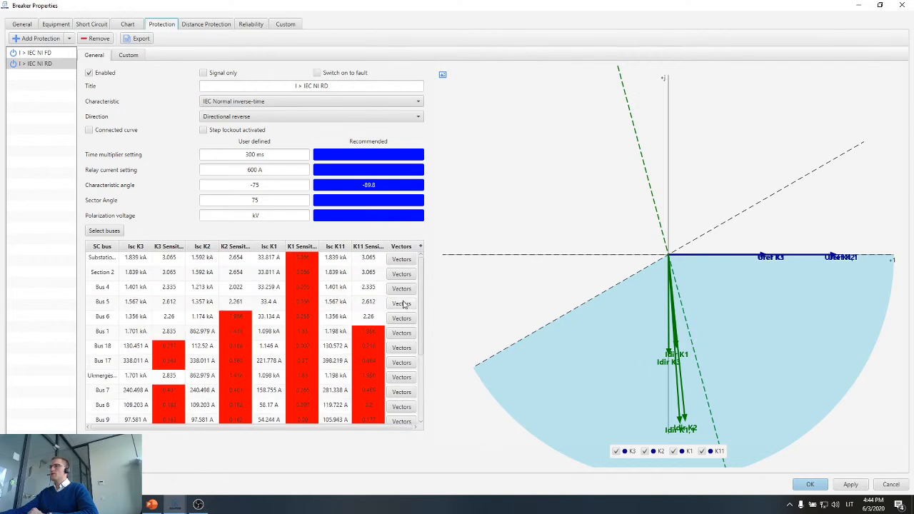
pyautogui.click(401, 258)
pyautogui.click(401, 274)
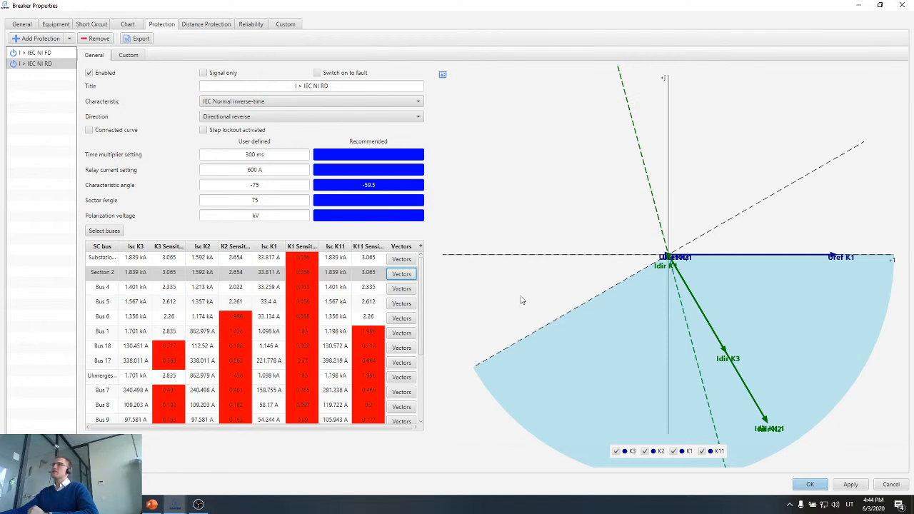
pyautogui.click(274, 187)
pyautogui.click(275, 198)
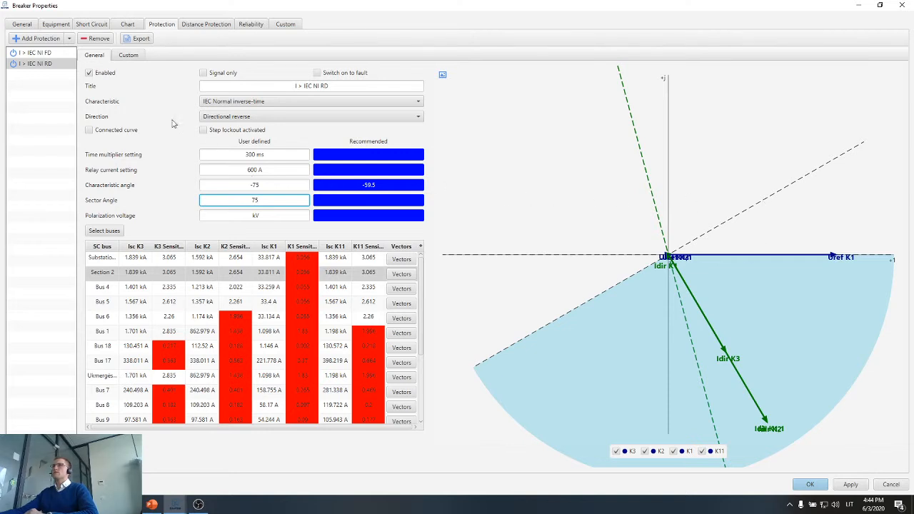
# Compare the relay current and time multiplier settings of the forward protection I > IEC NI FD and the reverse protection I > IEC NI RD.
pyautogui.click(39, 53)
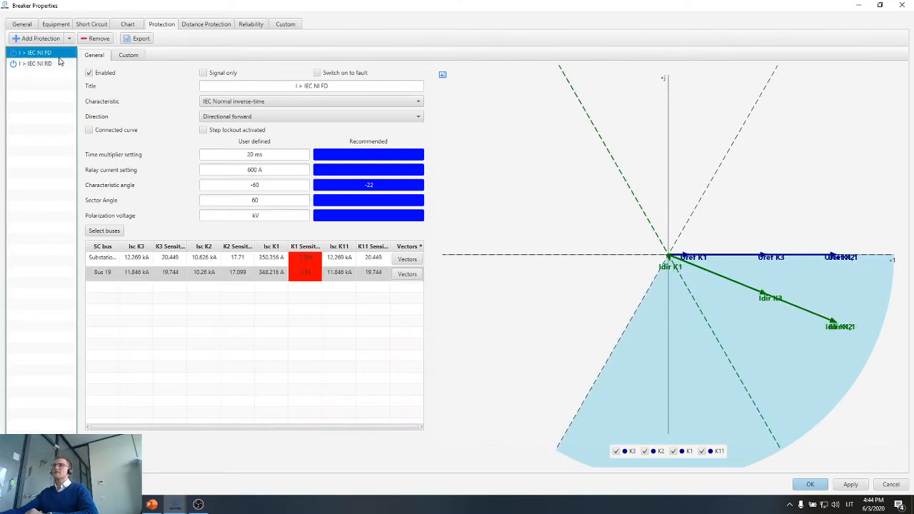
pyautogui.click(272, 169)
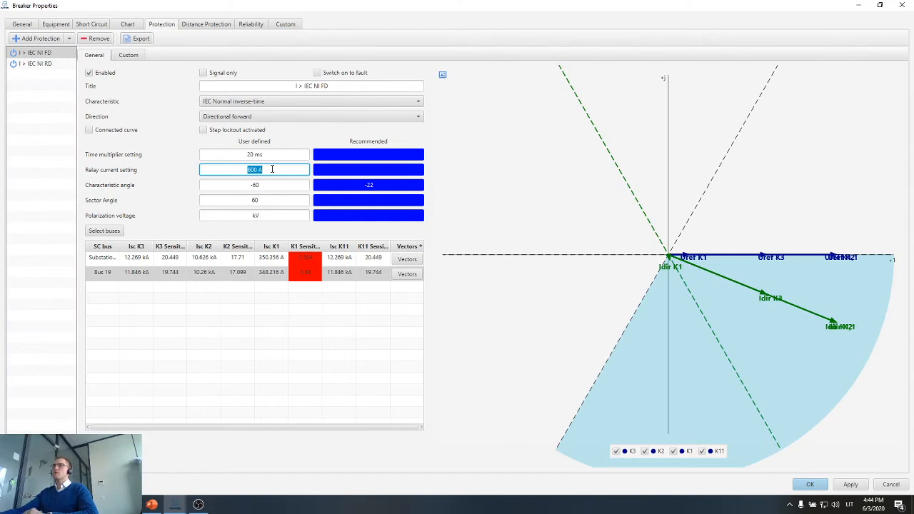
pyautogui.click(272, 154)
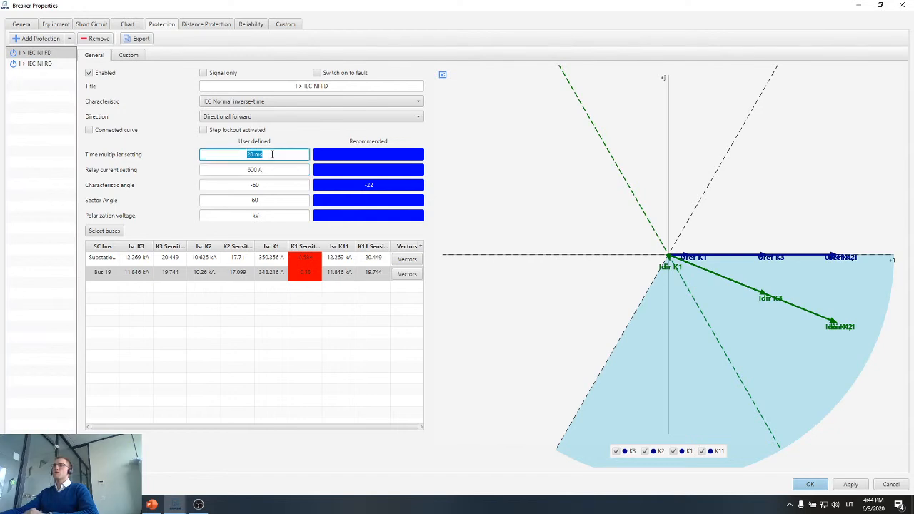
pyautogui.click(67, 64)
pyautogui.click(271, 168)
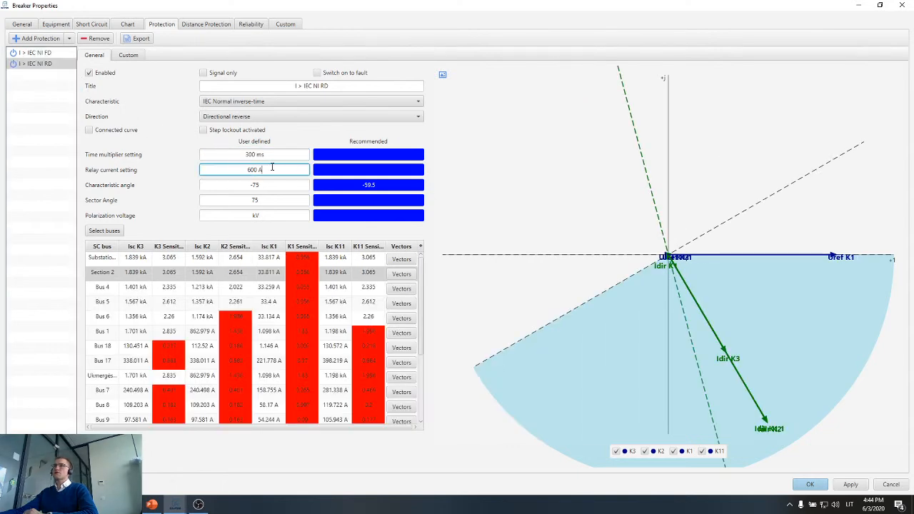
pyautogui.click(272, 159)
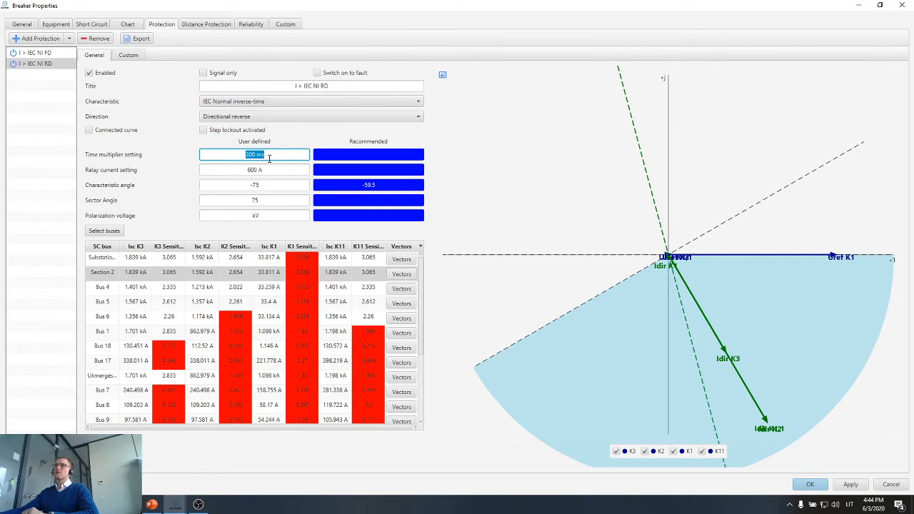
pyautogui.click(38, 53)
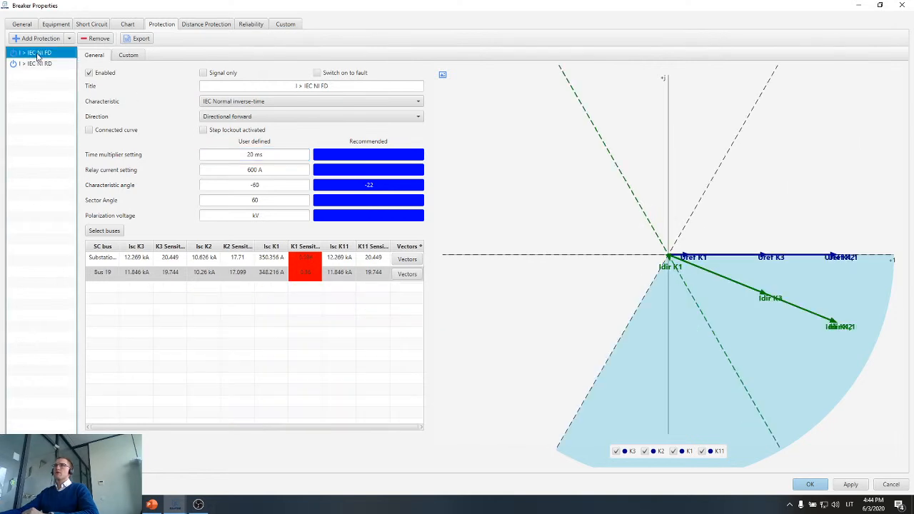
pyautogui.click(276, 154)
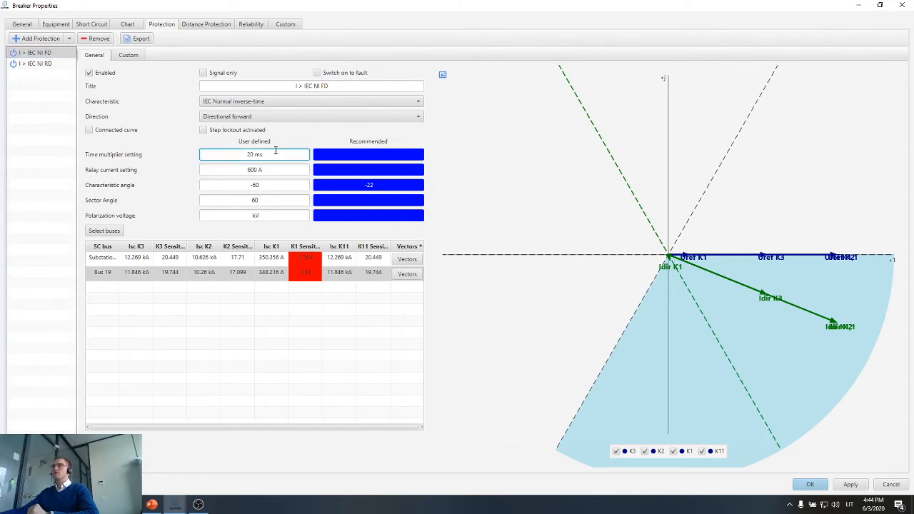
# Close the breaker properties and examine the network diagram around Substation 1 and its feeders.
pyautogui.click(901, 5)
pyautogui.scroll(-3, 644, 343)
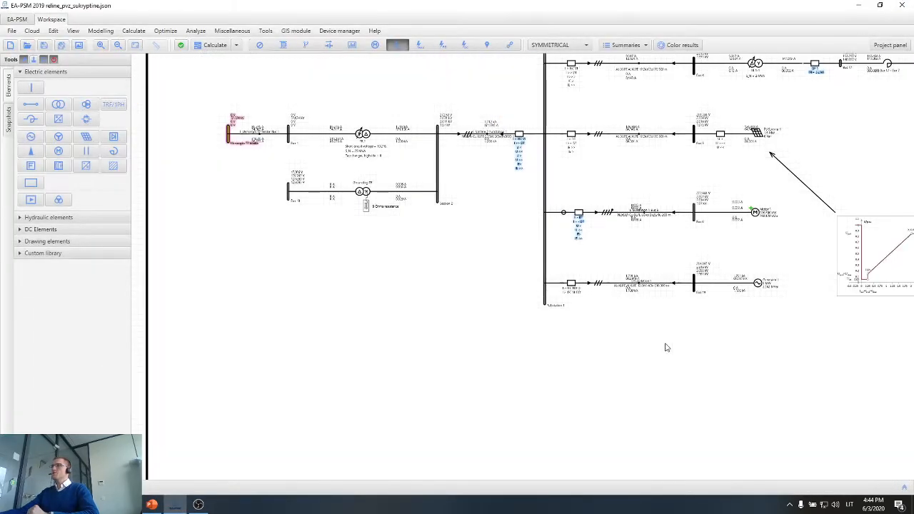
pyautogui.moveTo(622, 282); pyautogui.dragTo(397, 337)
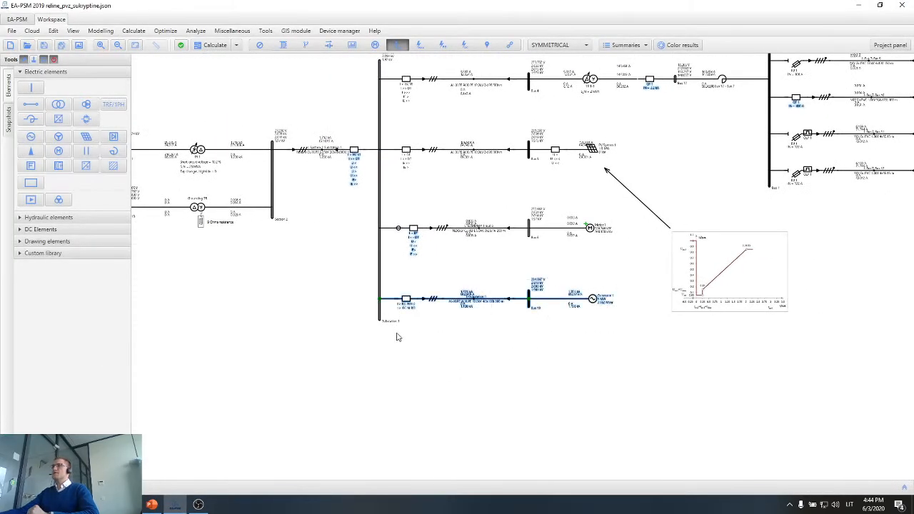
pyautogui.click(458, 364)
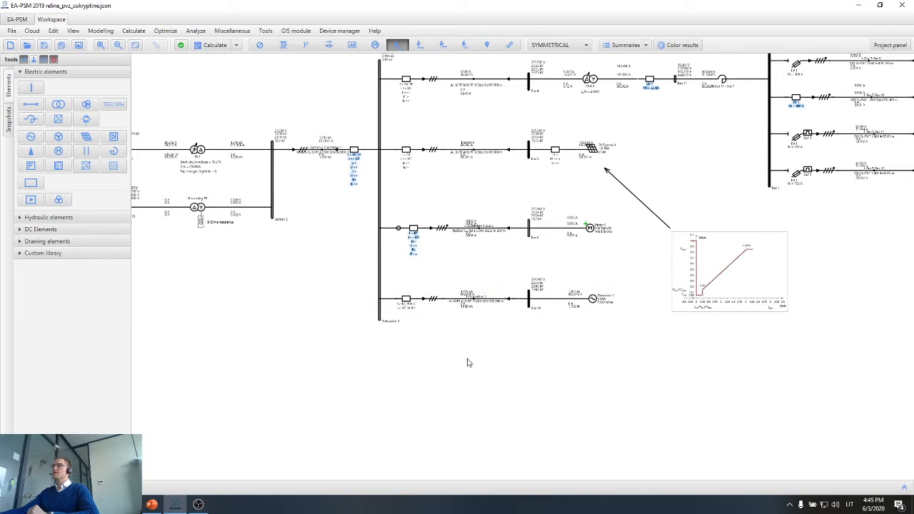
pyautogui.scroll(-1, 468, 363)
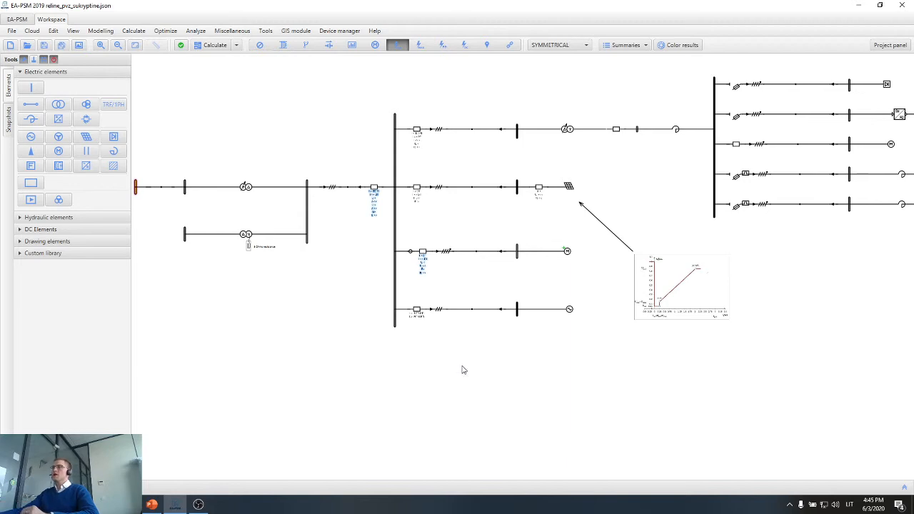
pyautogui.scroll(3, 405, 370)
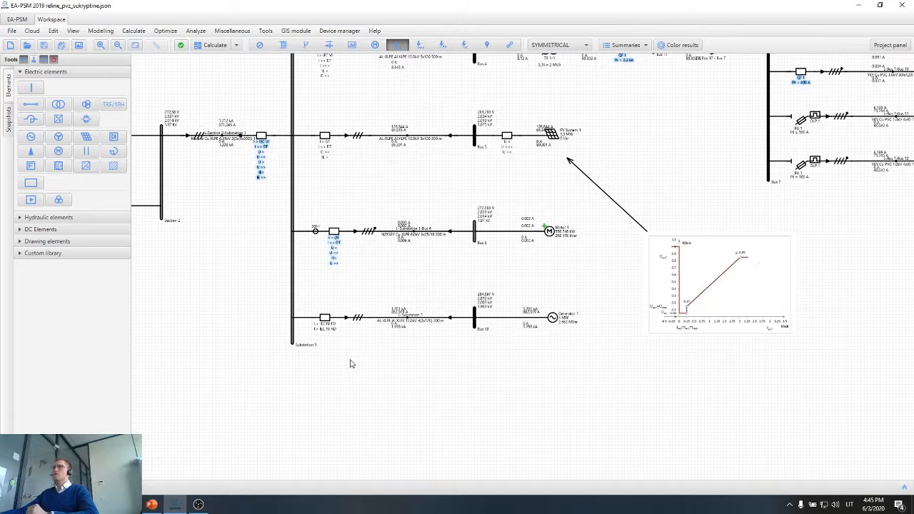
pyautogui.scroll(-1, 350, 364)
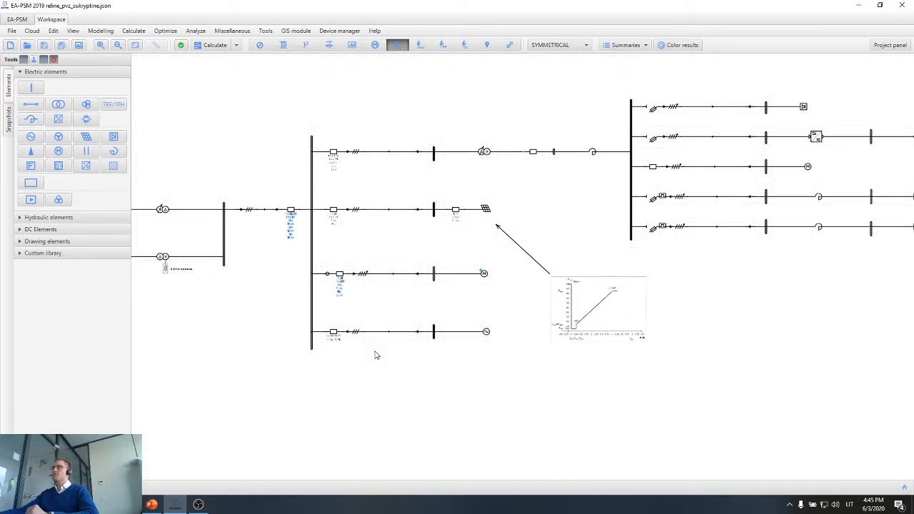
pyautogui.scroll(-1, 373, 353)
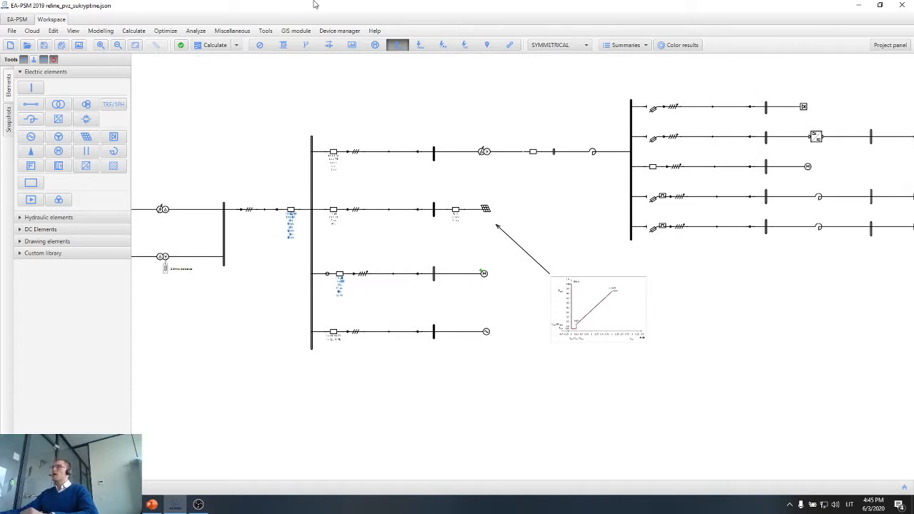
pyautogui.moveTo(731, 279); pyautogui.dragTo(450, 266)
# Open the project panel and go to the beginning of the protection coordination report.
pyautogui.click(886, 46)
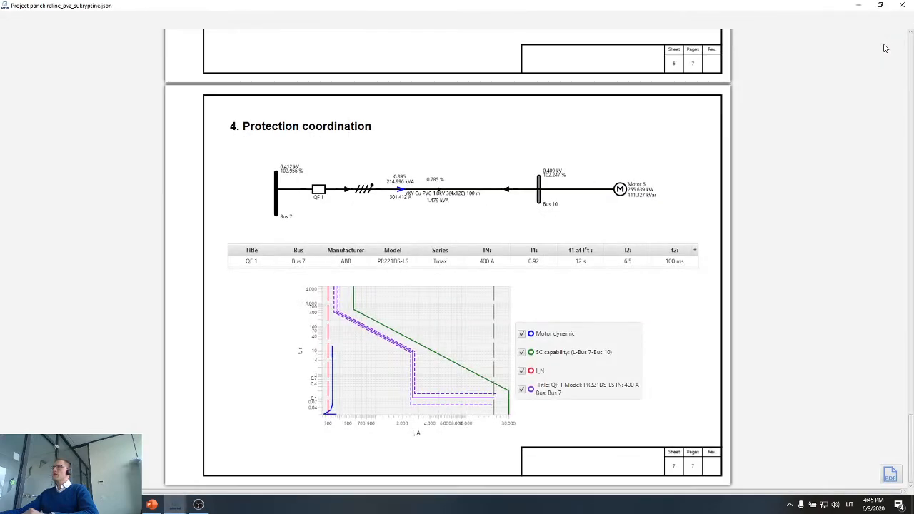
pyautogui.scroll(20, 867, 336)
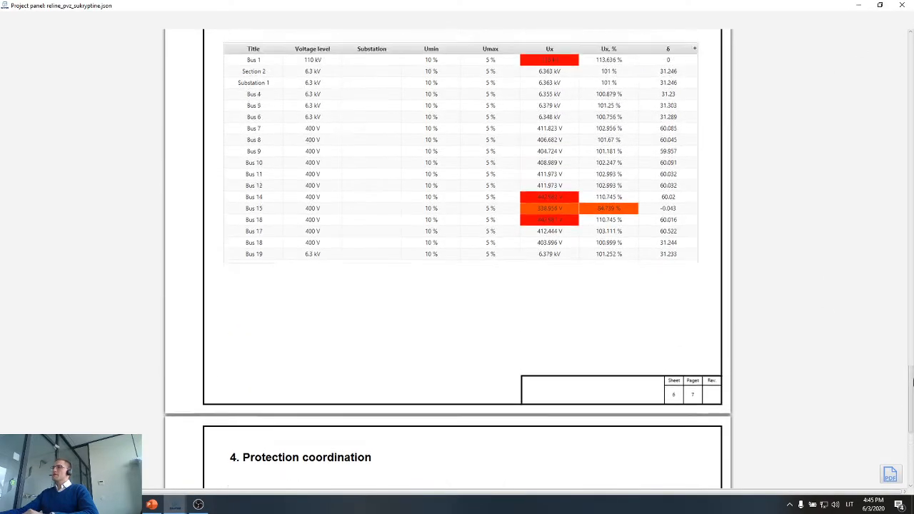
pyautogui.scroll(5, 457, 286)
# Uncover the network diagram to examine the Bus 7 feeders and return to the project panel at full size.
pyautogui.moveTo(500, 2); pyautogui.dragTo(492, 293)
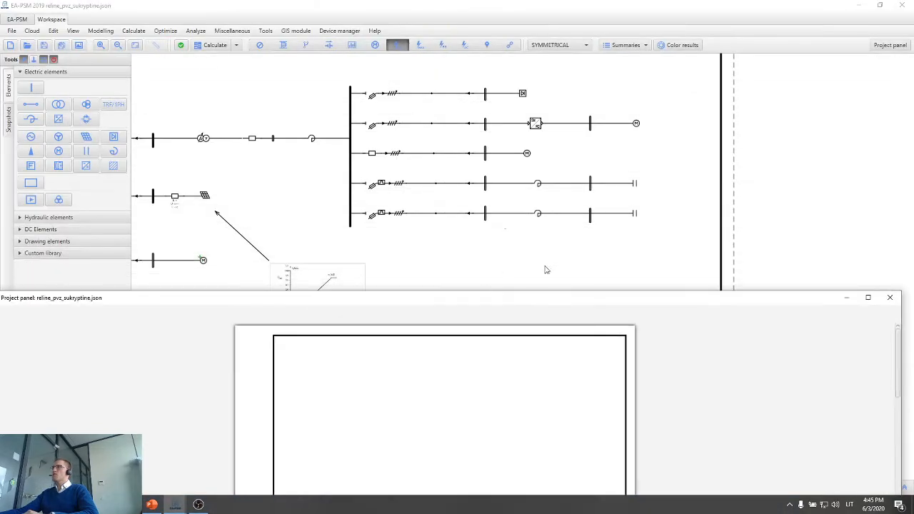
pyautogui.scroll(2, 447, 95)
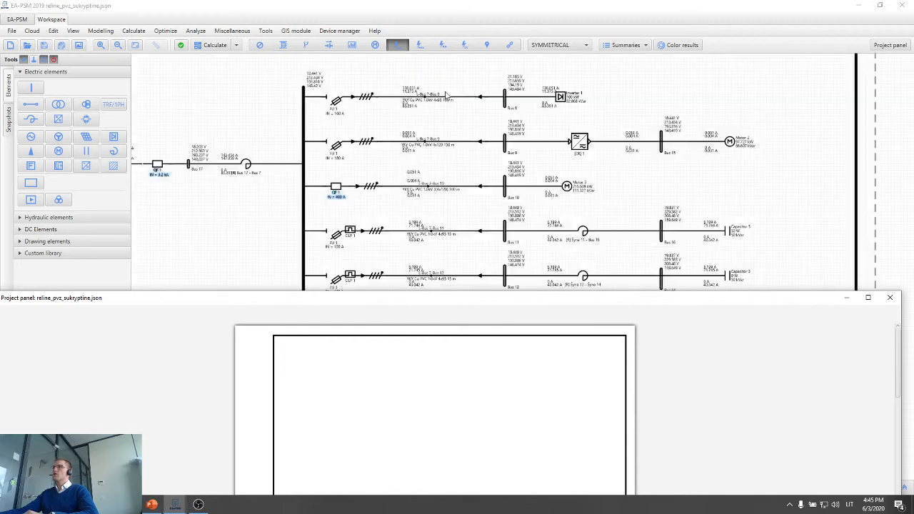
pyautogui.scroll(1, 447, 95)
pyautogui.click(447, 95)
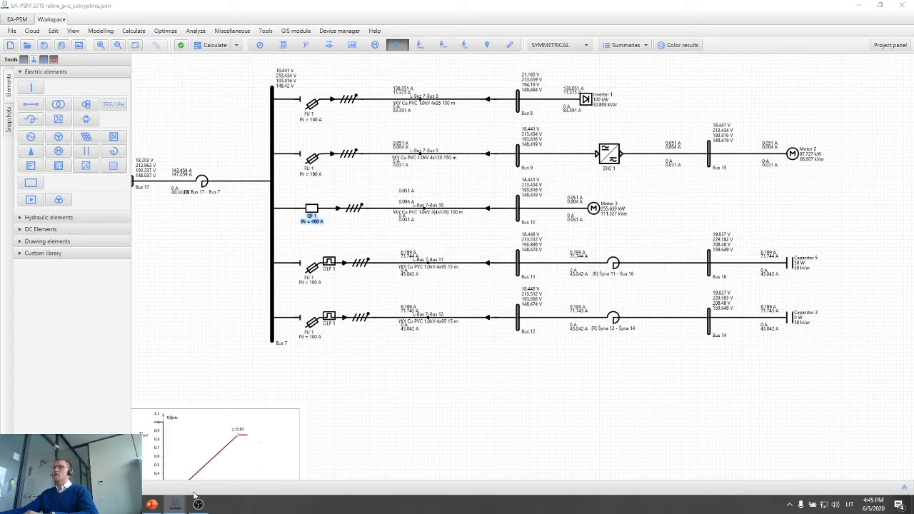
pyautogui.moveTo(175, 505)
pyautogui.click(244, 478)
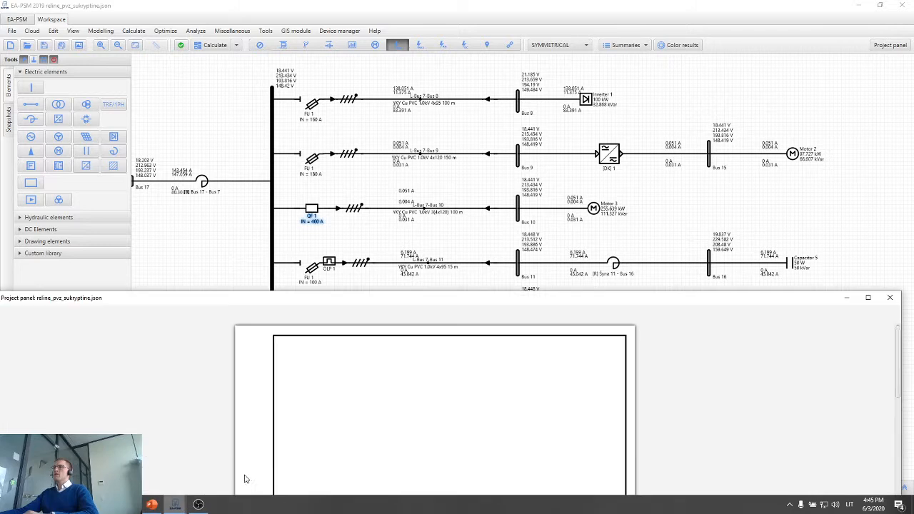
pyautogui.click(868, 297)
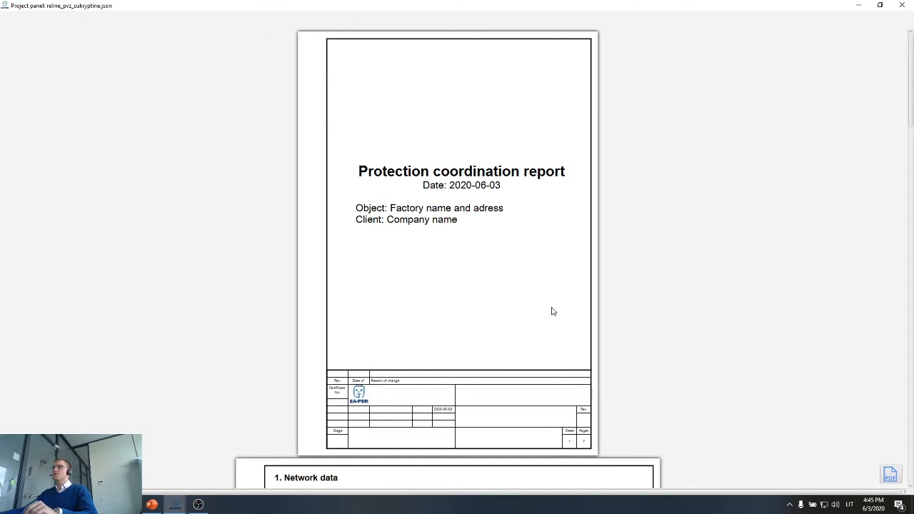
# Examine the report's cover page, including the editable object and client texts and the title block.
pyautogui.click(397, 176)
pyautogui.click(409, 188)
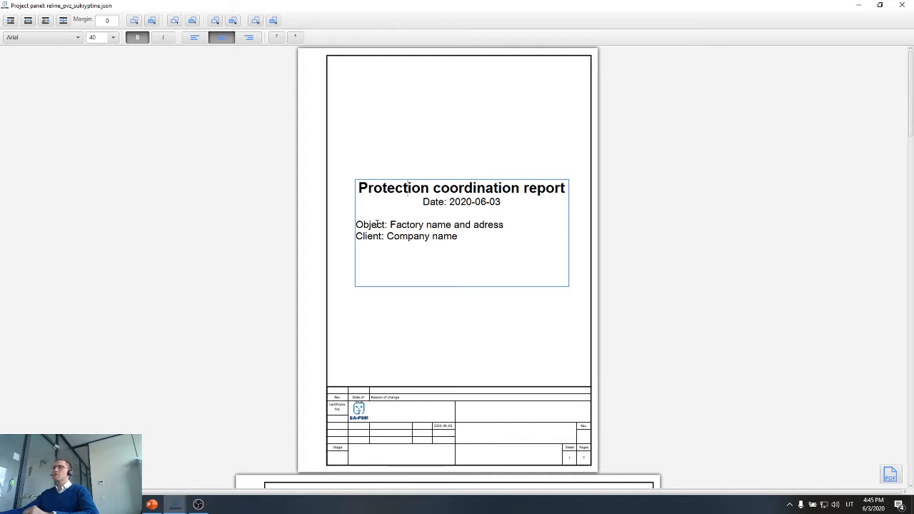
pyautogui.moveTo(407, 225); pyautogui.dragTo(505, 225)
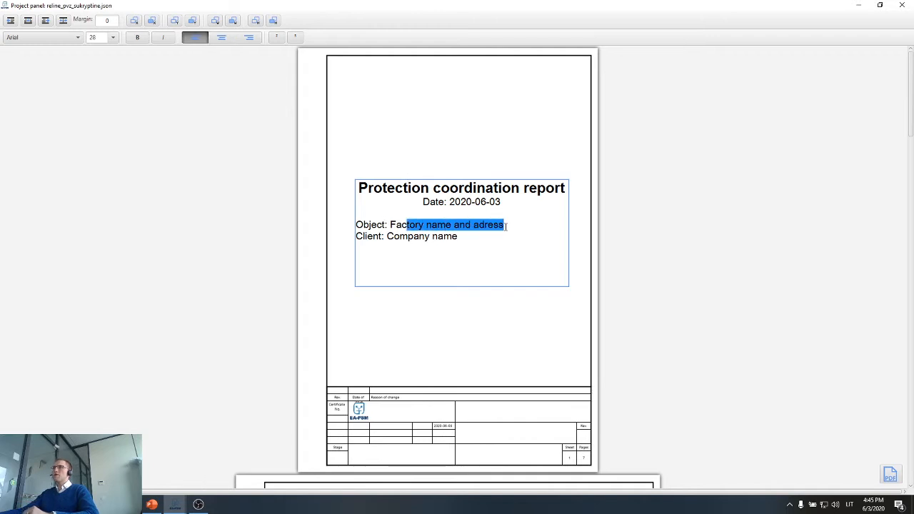
pyautogui.moveTo(387, 237); pyautogui.dragTo(453, 236)
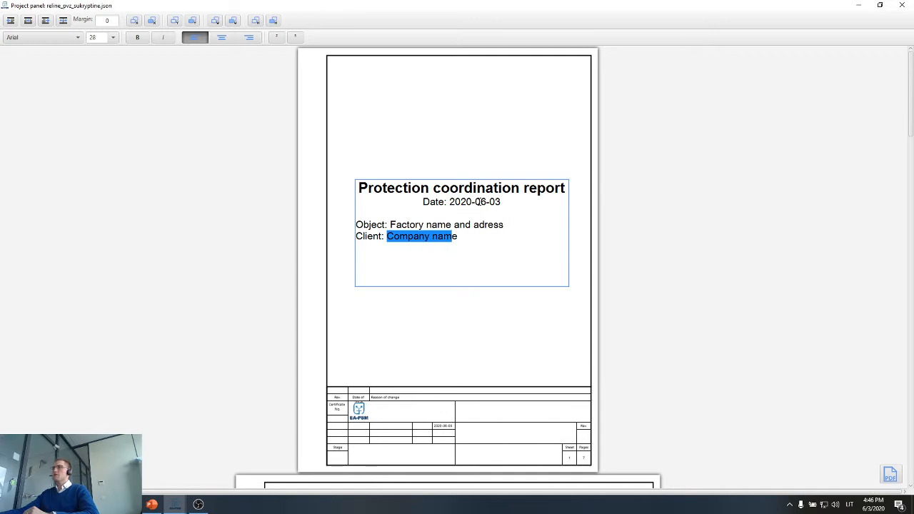
pyautogui.click(448, 323)
pyautogui.scroll(-3, 447, 322)
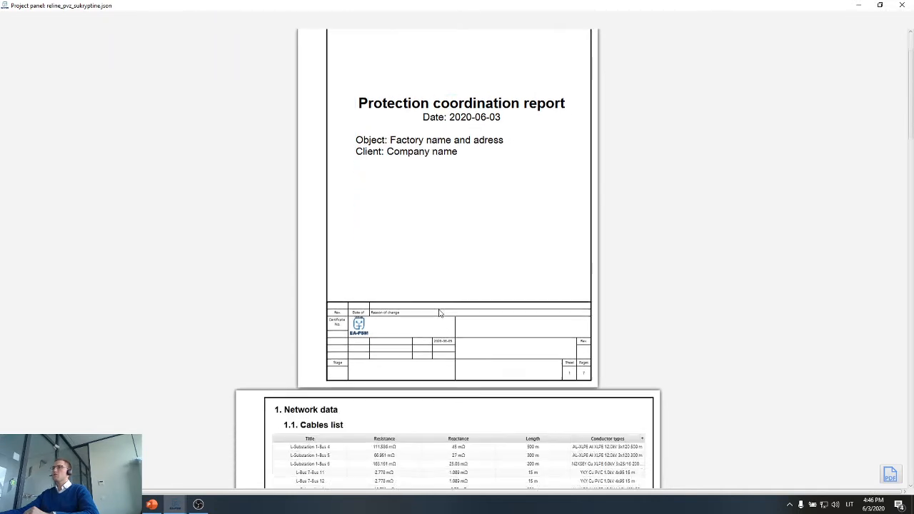
pyautogui.scroll(2, 443, 305)
pyautogui.scroll(2, 444, 305)
pyautogui.scroll(-8, 445, 305)
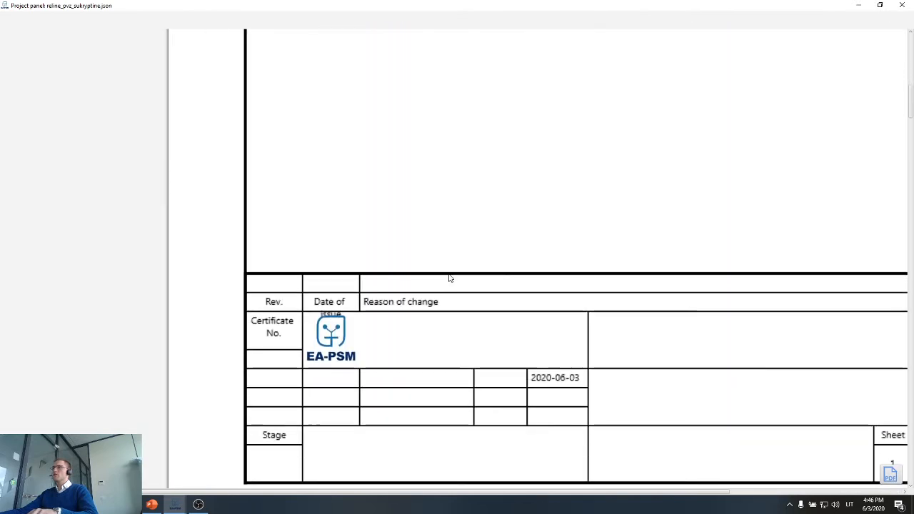
pyautogui.scroll(-2, 657, 293)
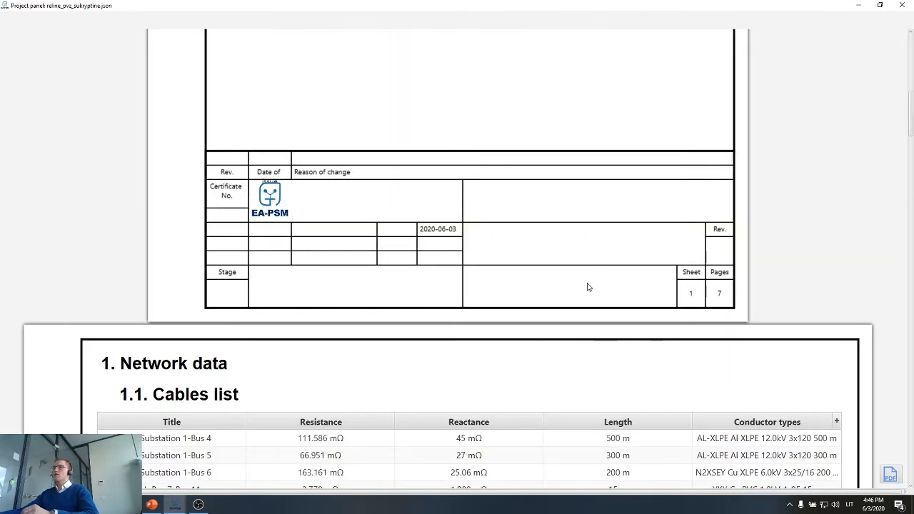
# Go to the Network data page and shorten the cables list's frame to just below its last row.
pyautogui.scroll(-4, 586, 286)
pyautogui.scroll(-2, 571, 280)
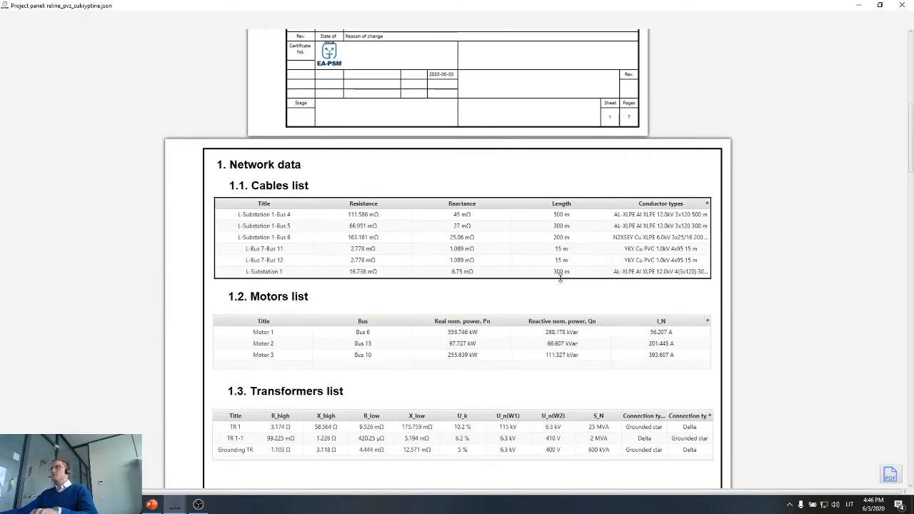
pyautogui.scroll(-2, 561, 278)
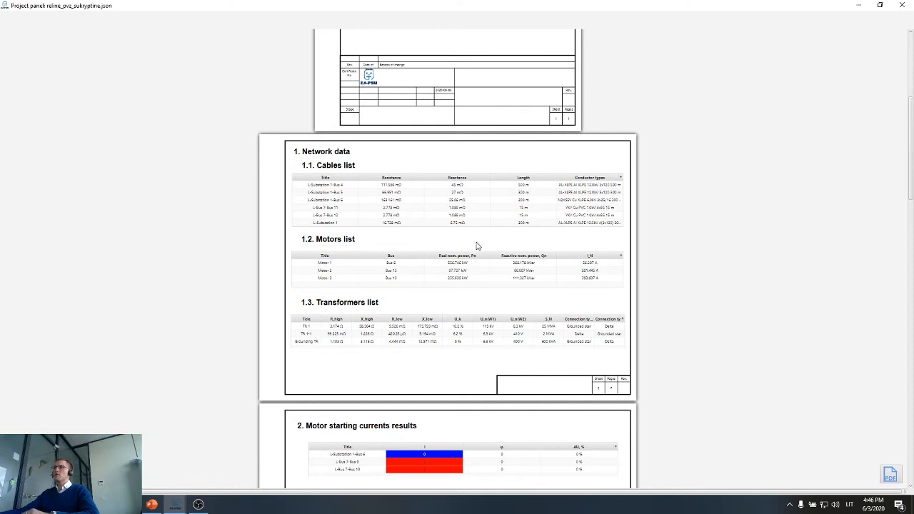
pyautogui.scroll(3, 686, 253)
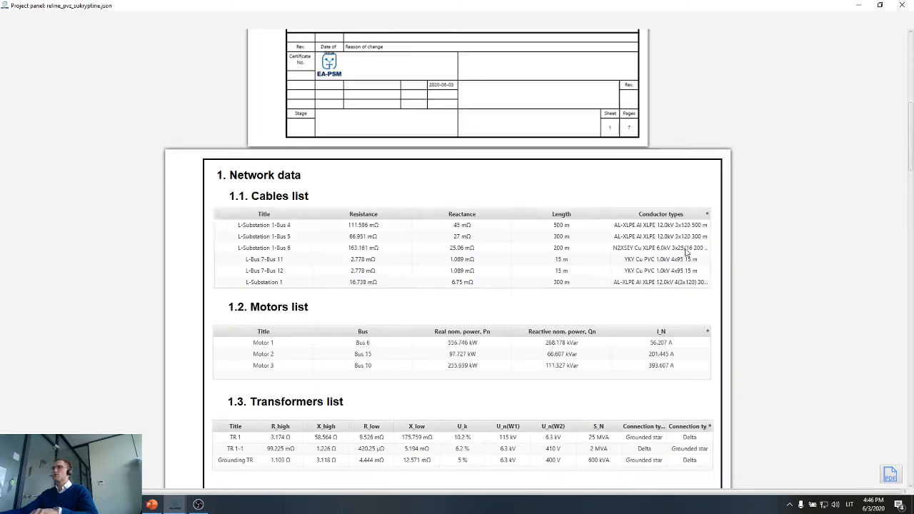
pyautogui.scroll(-1, 640, 243)
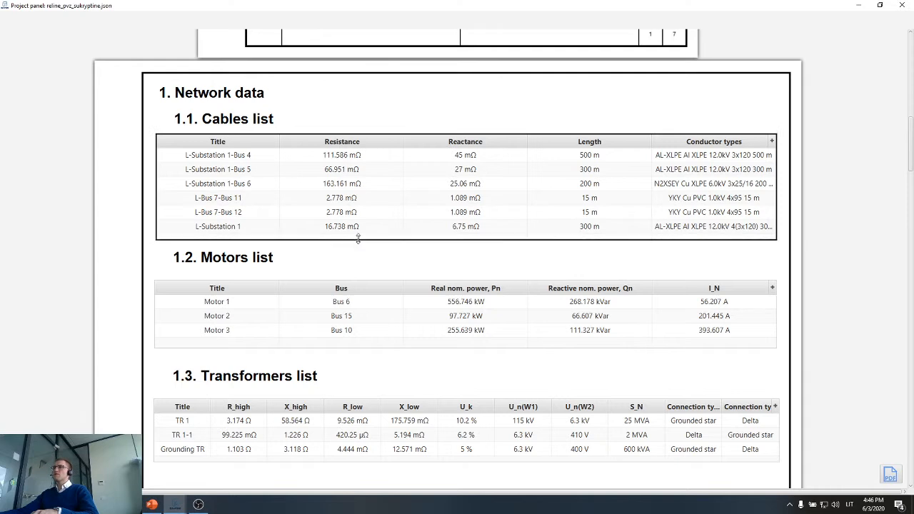
pyautogui.moveTo(357, 239); pyautogui.dragTo(359, 233)
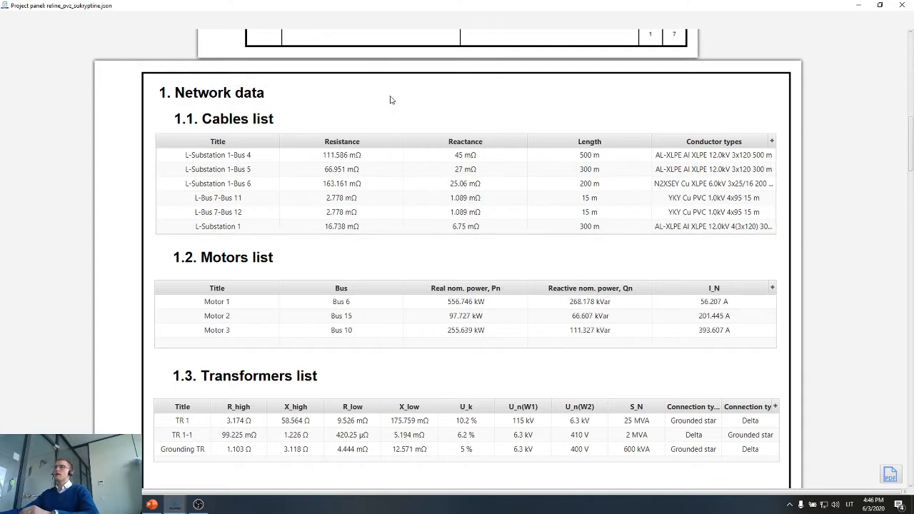
# Select the cables list, uncover the network diagram to examine the L-Section 2-Substation 1 line and Substation 1 feeders, and return to the report.
pyautogui.click(366, 155)
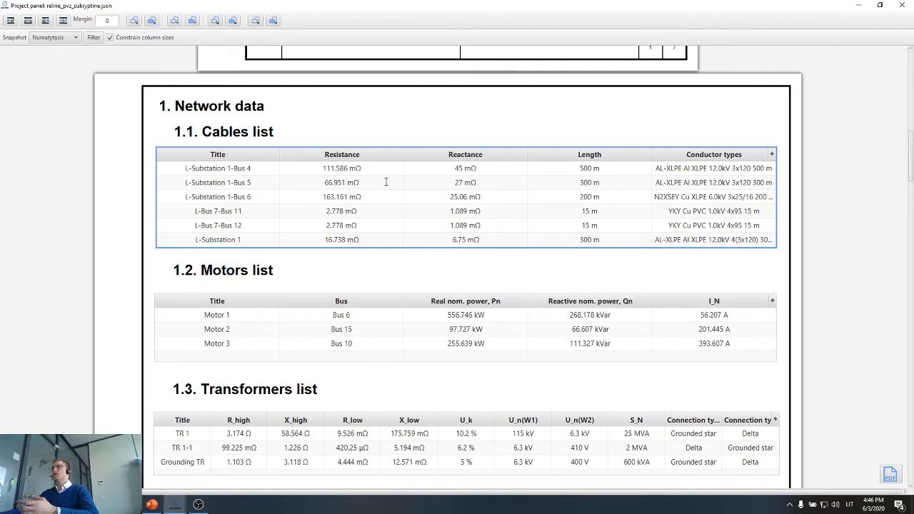
pyautogui.moveTo(366, 5); pyautogui.dragTo(521, 307)
pyautogui.scroll(-5, 505, 174)
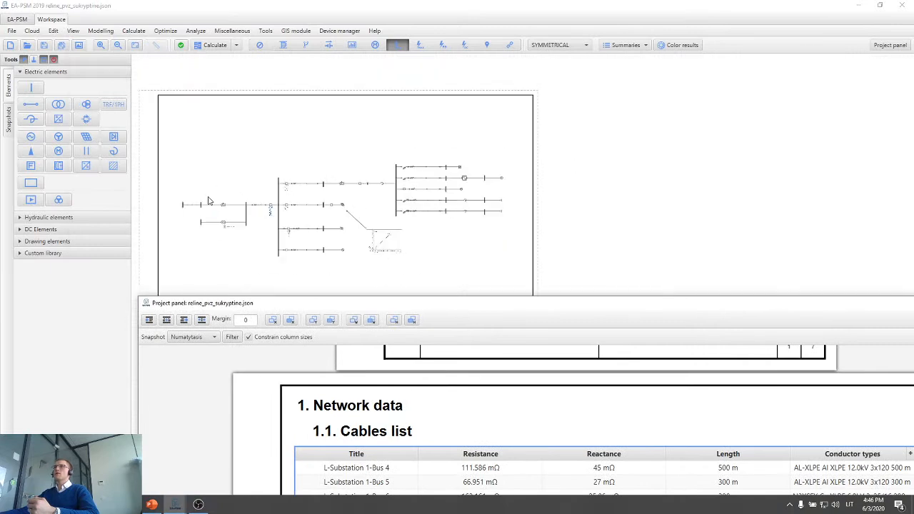
pyautogui.scroll(4, 211, 201)
pyautogui.click(314, 212)
pyautogui.scroll(6, 316, 211)
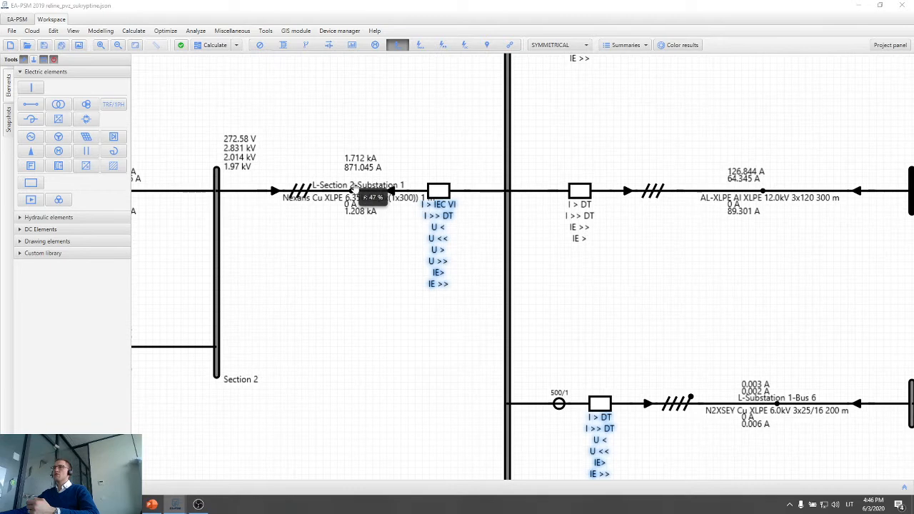
pyautogui.scroll(-2, 354, 192)
pyautogui.scroll(-3, 307, 300)
pyautogui.scroll(5, 357, 385)
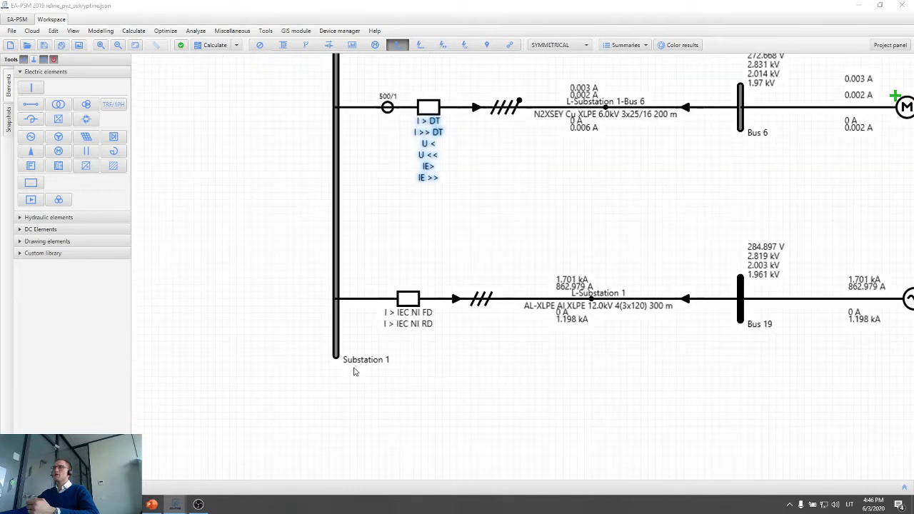
pyautogui.moveTo(187, 502)
pyautogui.click(232, 457)
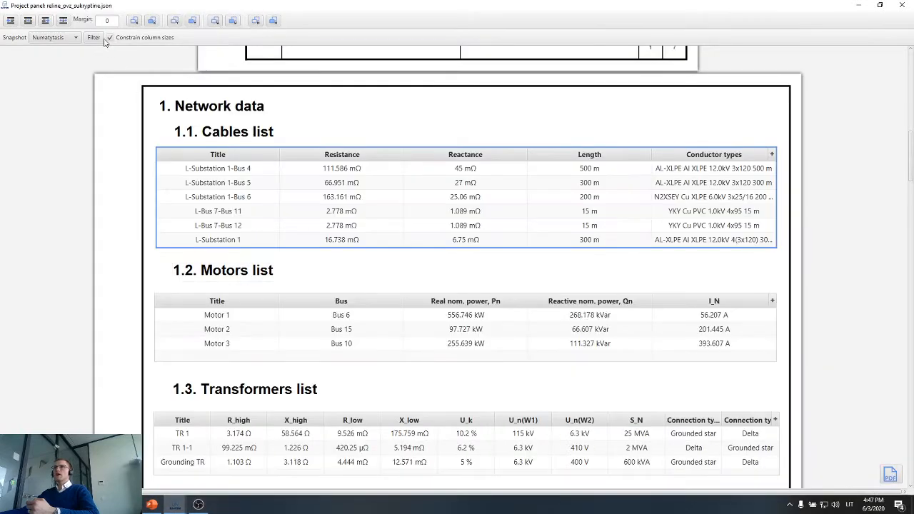
# Include the L-Section 2-Substation 1 line in the cables list's filter and enlarge the table to fit all its rows.
pyautogui.click(94, 37)
pyautogui.scroll(-2, 350, 261)
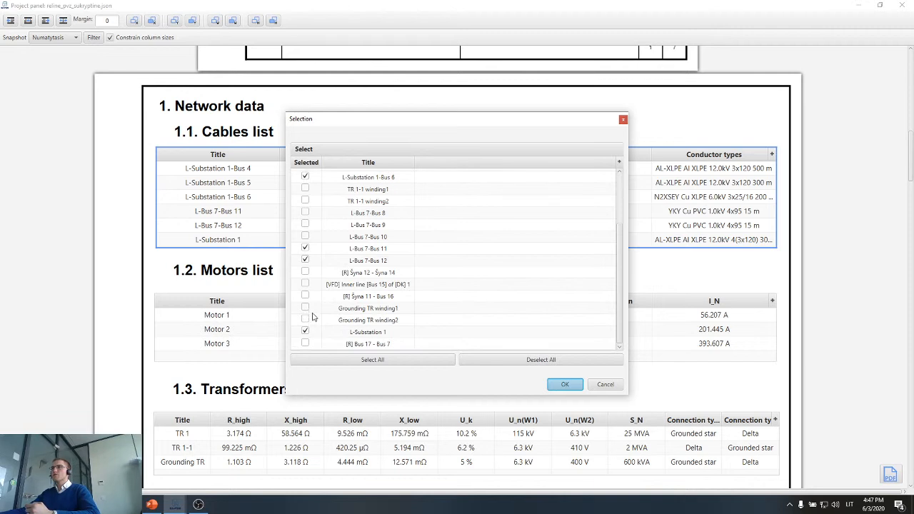
pyautogui.scroll(2, 314, 315)
pyautogui.click(305, 208)
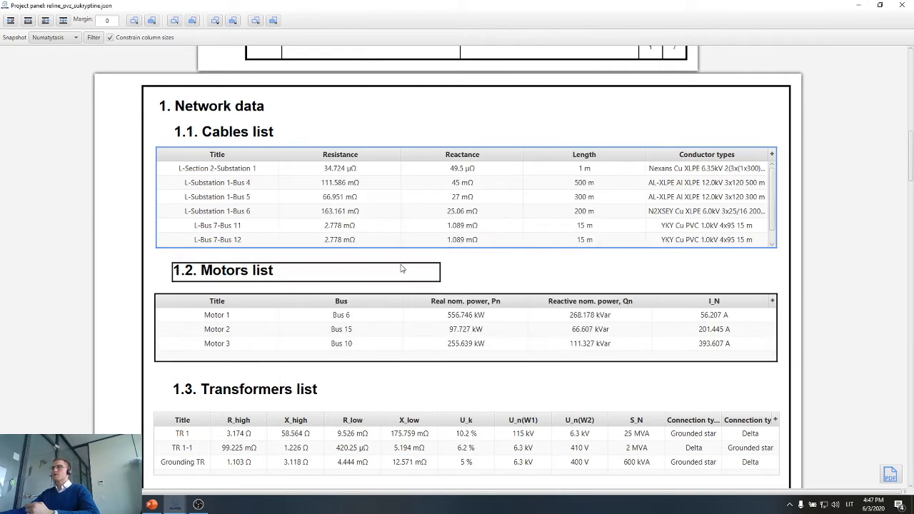
pyautogui.moveTo(400, 249); pyautogui.dragTo(398, 261)
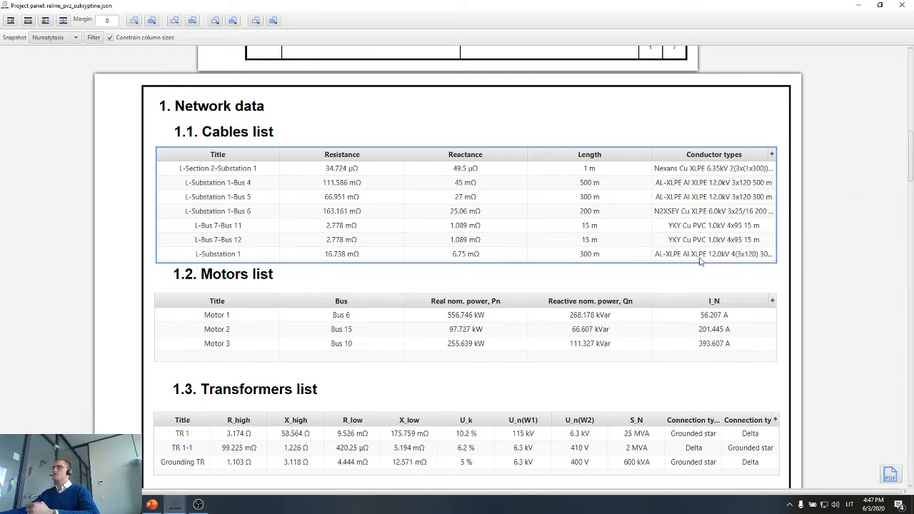
# Turn off constrained column sizes for the cables list and slightly narrow its Resistance and Reactance columns.
pyautogui.click(112, 37)
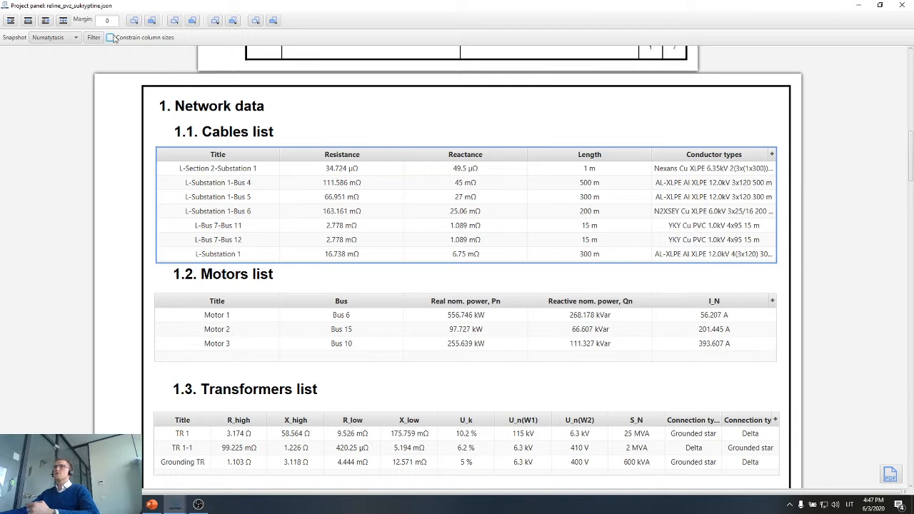
pyautogui.moveTo(404, 154); pyautogui.dragTo(402, 154)
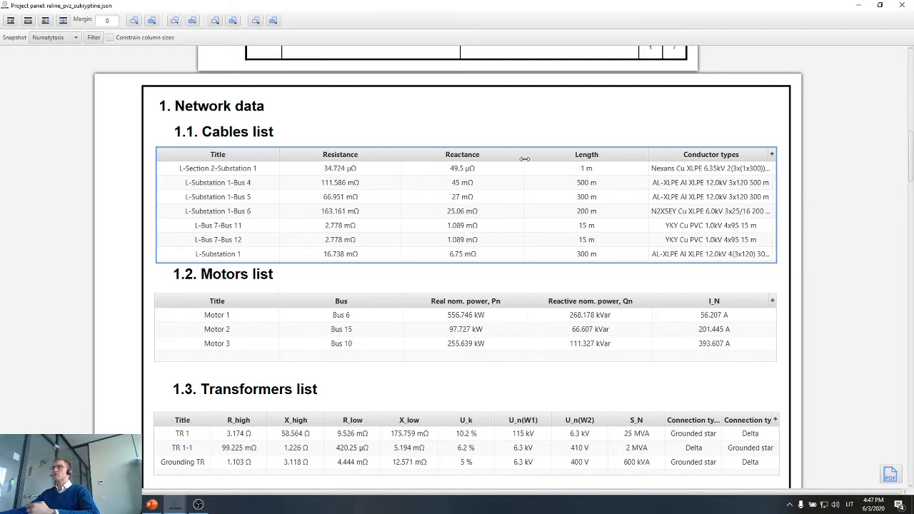
pyautogui.moveTo(525, 159); pyautogui.dragTo(525, 159)
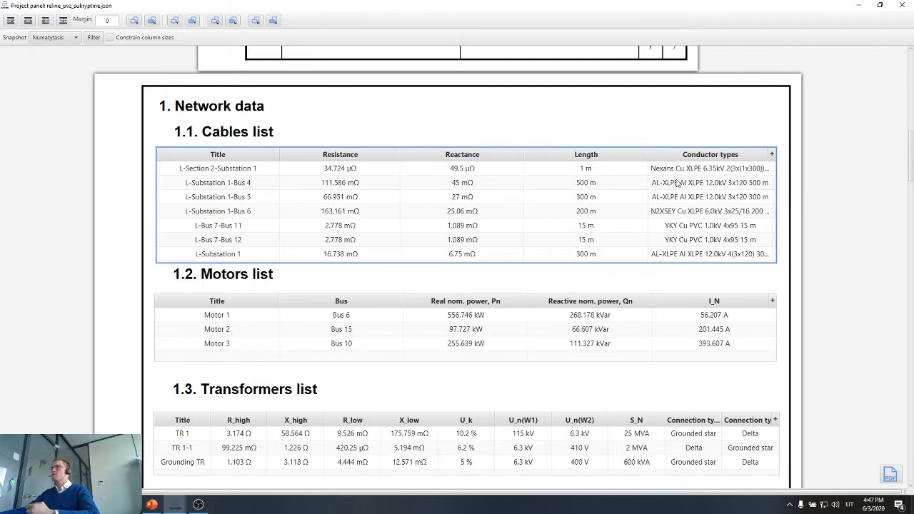
pyautogui.click(658, 272)
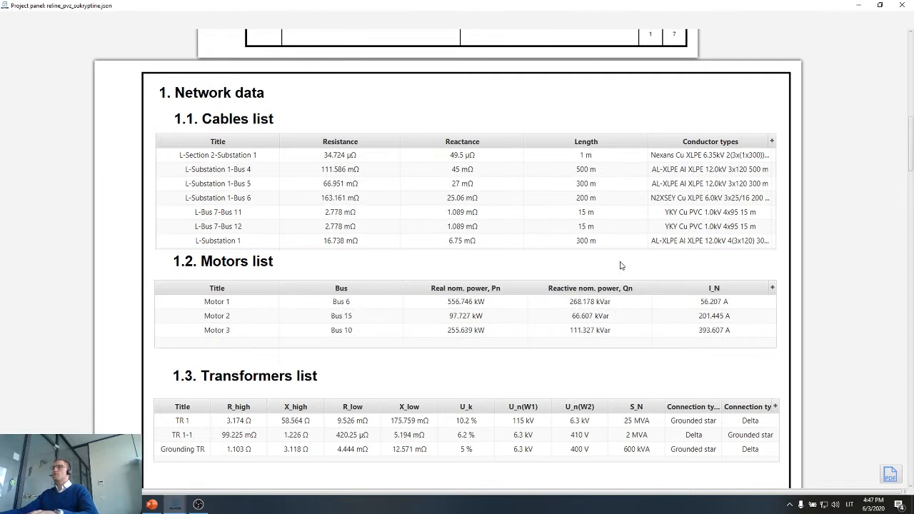
# Examine the motor starting currents results table and the Motor 1 and Motor 3 current curves.
pyautogui.scroll(-4, 600, 257)
pyautogui.scroll(-2, 564, 242)
pyautogui.scroll(-5, 554, 243)
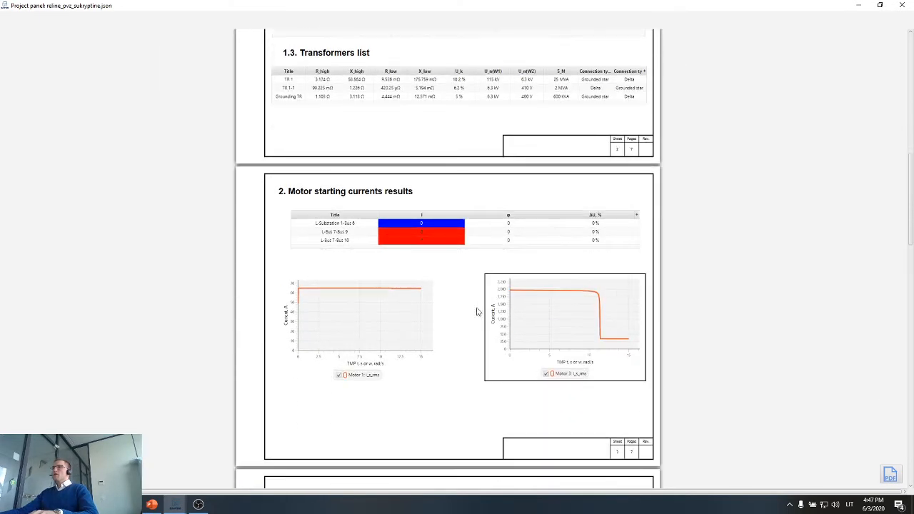
pyautogui.scroll(2, 477, 311)
pyautogui.scroll(-3, 471, 314)
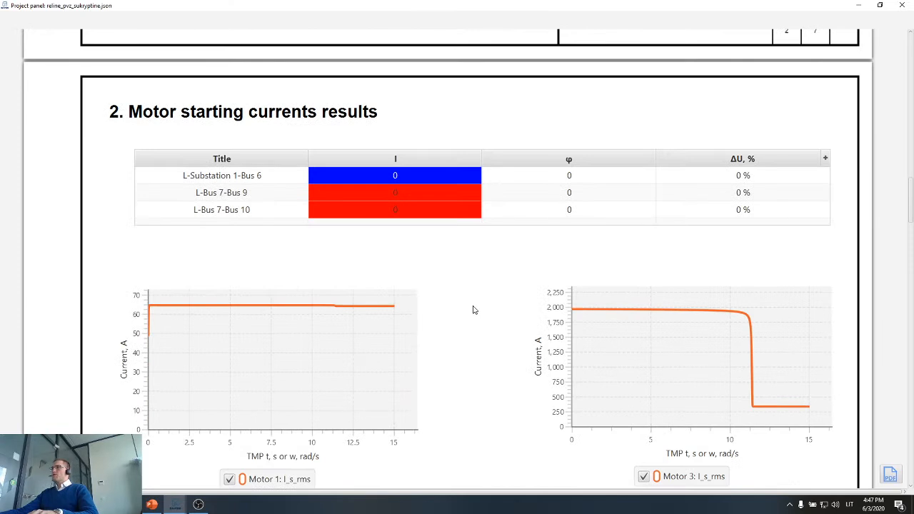
pyautogui.scroll(-1, 473, 309)
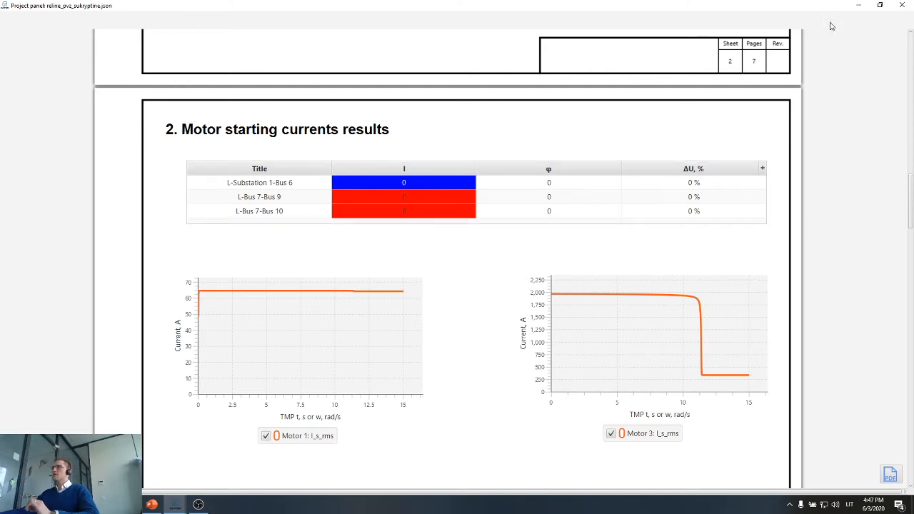
# Run the Motor Start Simple calculation on the network and return to the motor starting currents page of the report.
pyautogui.click(858, 5)
pyautogui.scroll(-3, 451, 167)
pyautogui.scroll(-3, 747, 297)
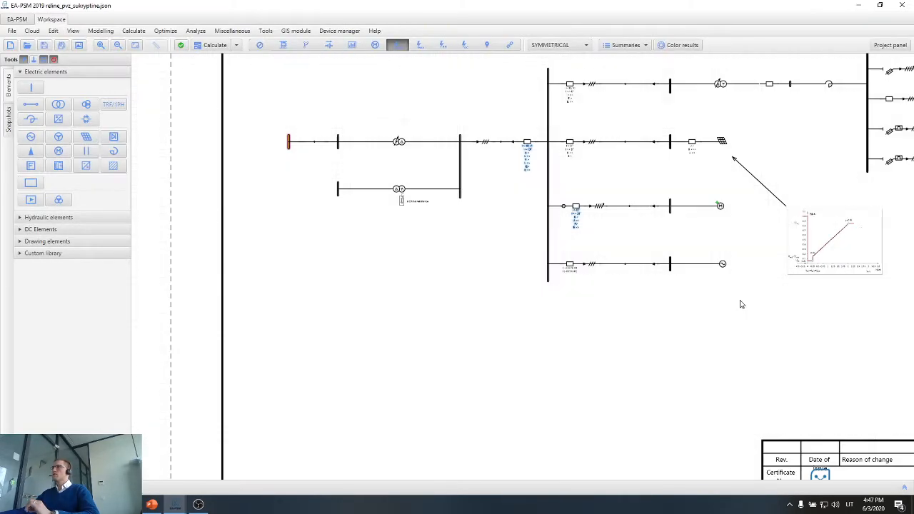
pyautogui.moveTo(740, 304); pyautogui.dragTo(502, 390)
pyautogui.click(235, 45)
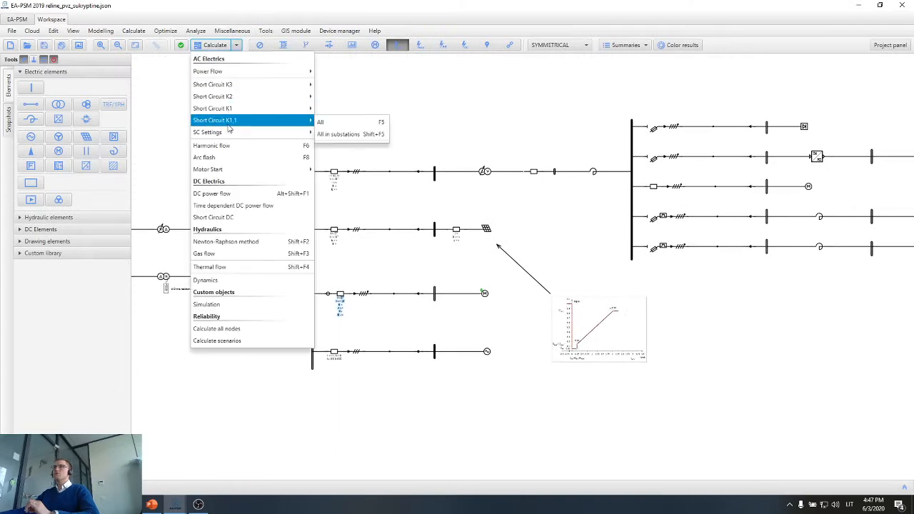
pyautogui.moveTo(247, 171)
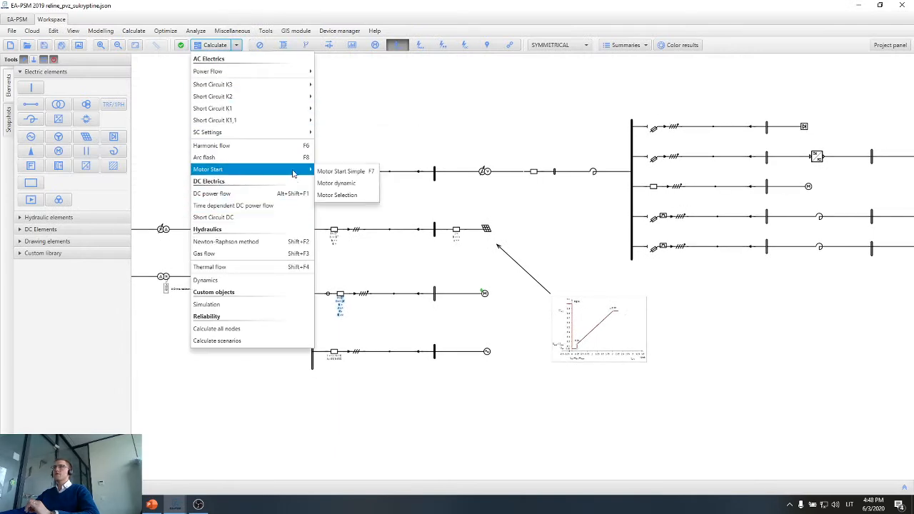
pyautogui.click(355, 175)
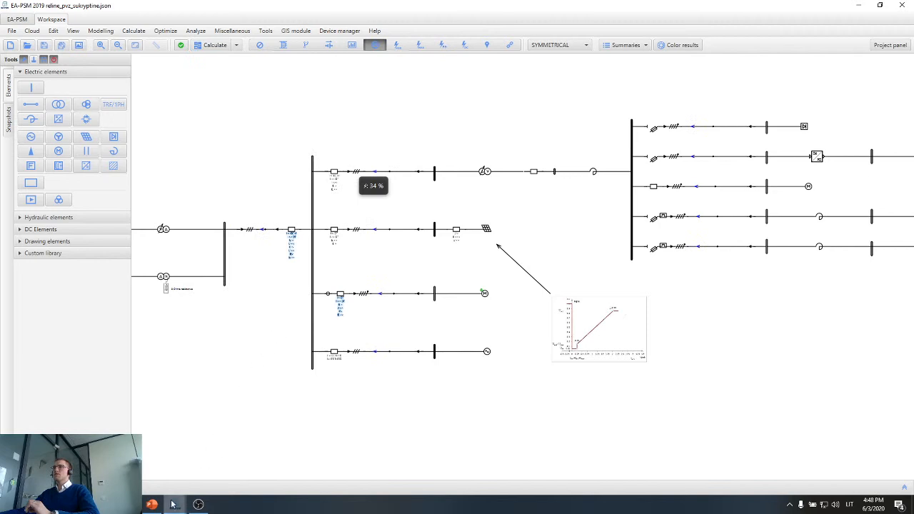
pyautogui.moveTo(175, 505)
pyautogui.click(210, 474)
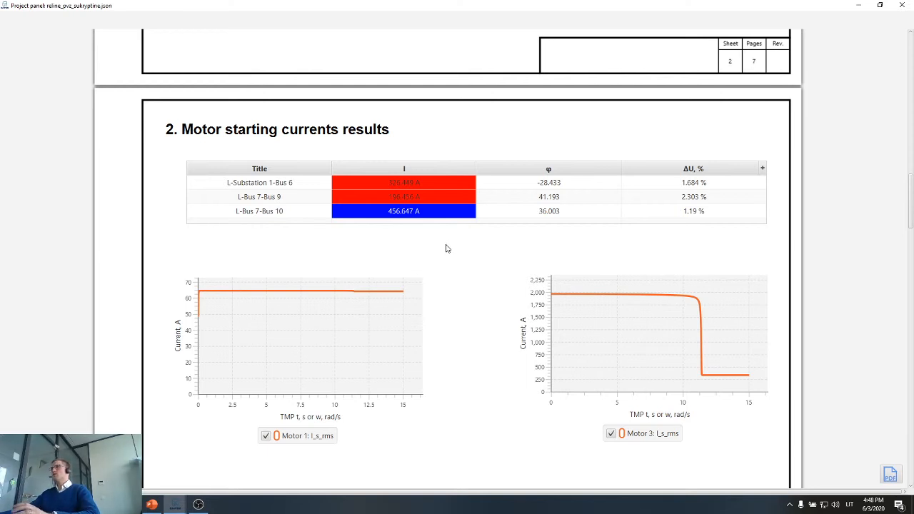
# Go to the Short circuit currents page and examine its fault type notes and the bus results table.
pyautogui.scroll(-5, 469, 248)
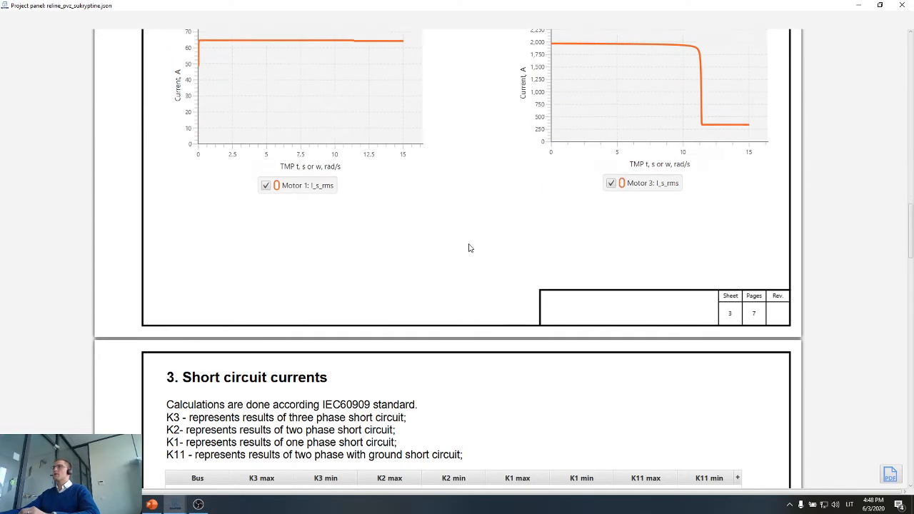
pyautogui.scroll(-1, 469, 247)
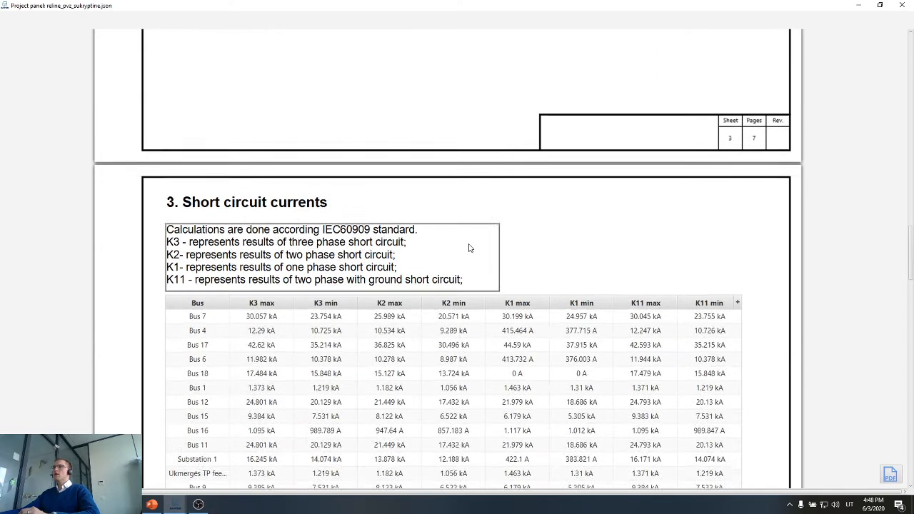
pyautogui.scroll(-1, 468, 247)
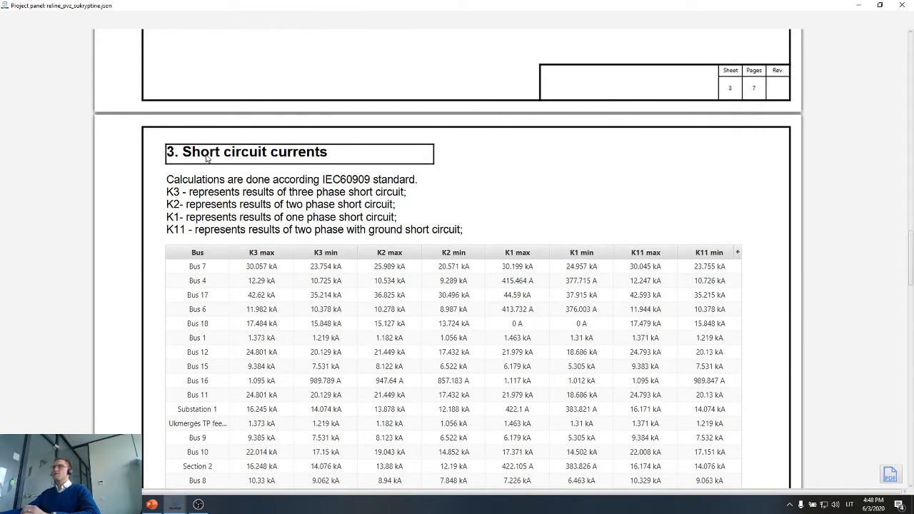
pyautogui.scroll(-2, 207, 158)
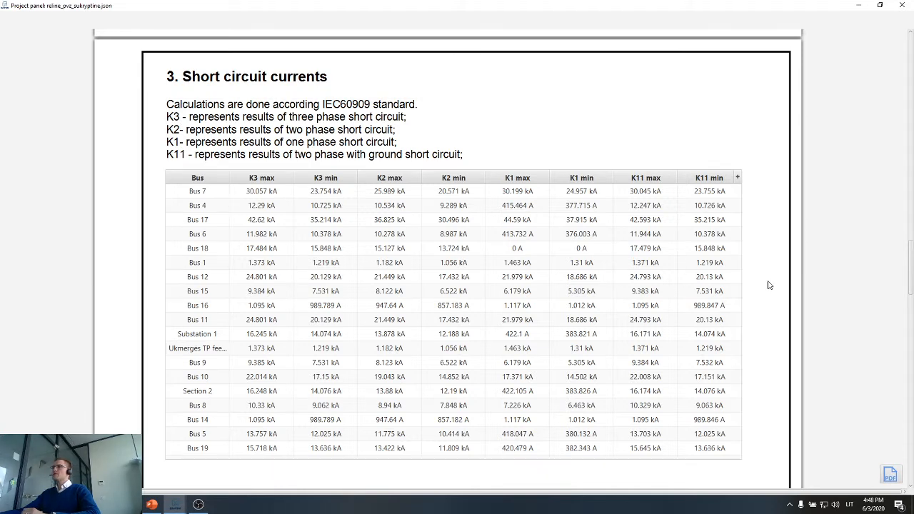
# Replace the bus results table on the Short circuit currents page with a newly inserted short circuit results table.
pyautogui.rightClick(595, 259)
pyautogui.click(616, 265)
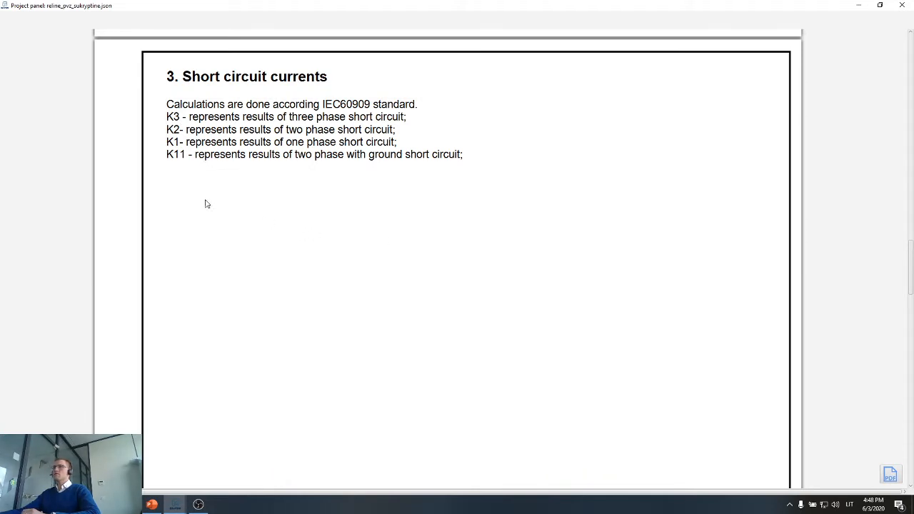
pyautogui.rightClick(184, 192)
pyautogui.moveTo(241, 272)
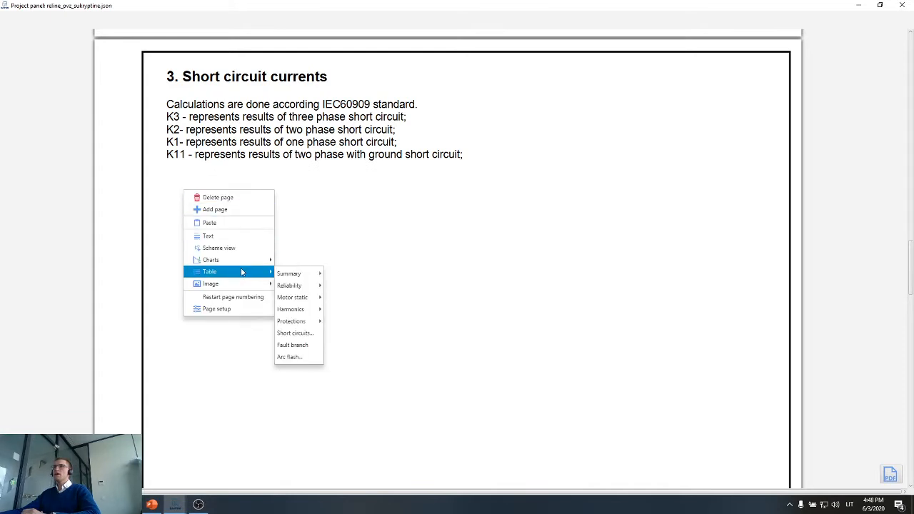
pyautogui.moveTo(311, 303)
pyautogui.moveTo(313, 325)
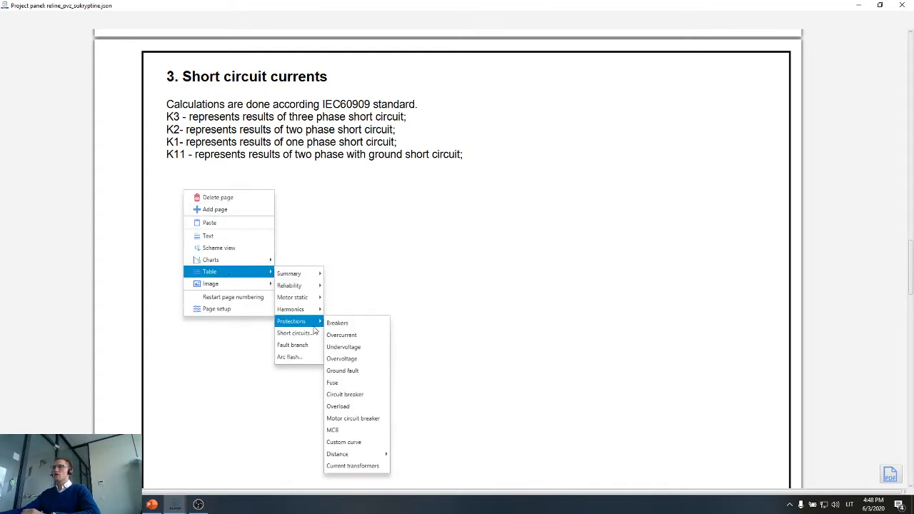
pyautogui.click(298, 346)
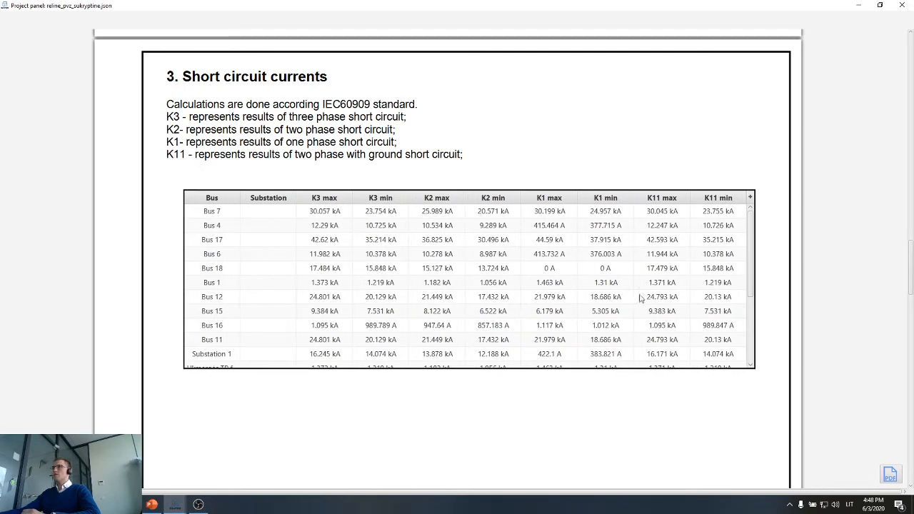
# Enlarge the new short circuit table to fit every bus row through Bus 19 and position it below the fault type notes.
pyautogui.scroll(-1, 377, 266)
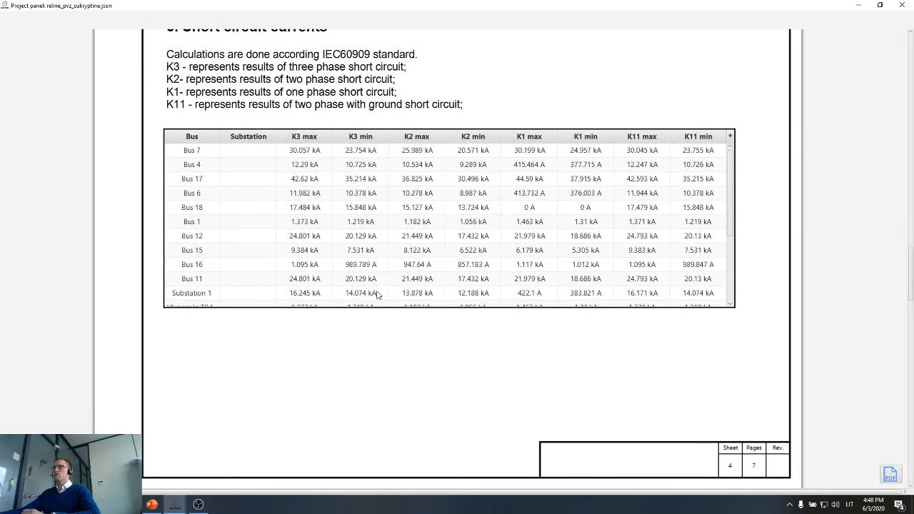
pyautogui.moveTo(369, 306); pyautogui.dragTo(365, 416)
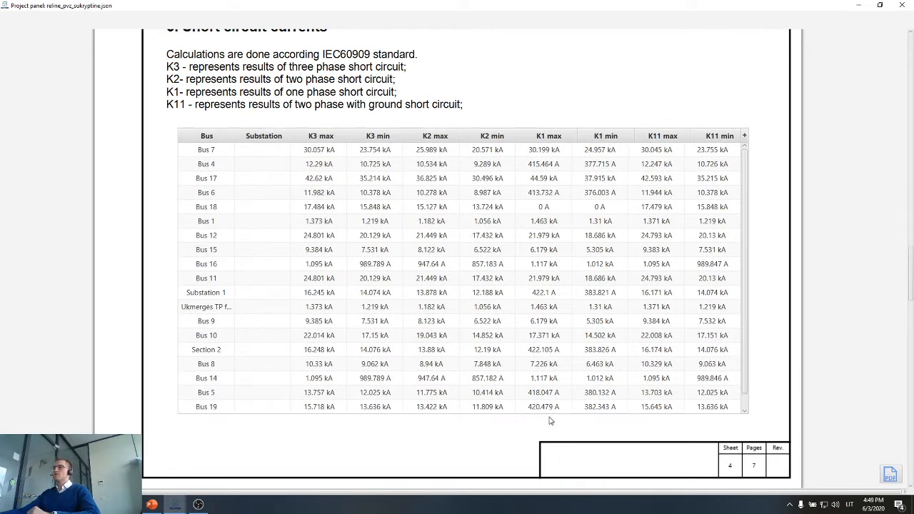
pyautogui.moveTo(548, 414); pyautogui.dragTo(547, 432)
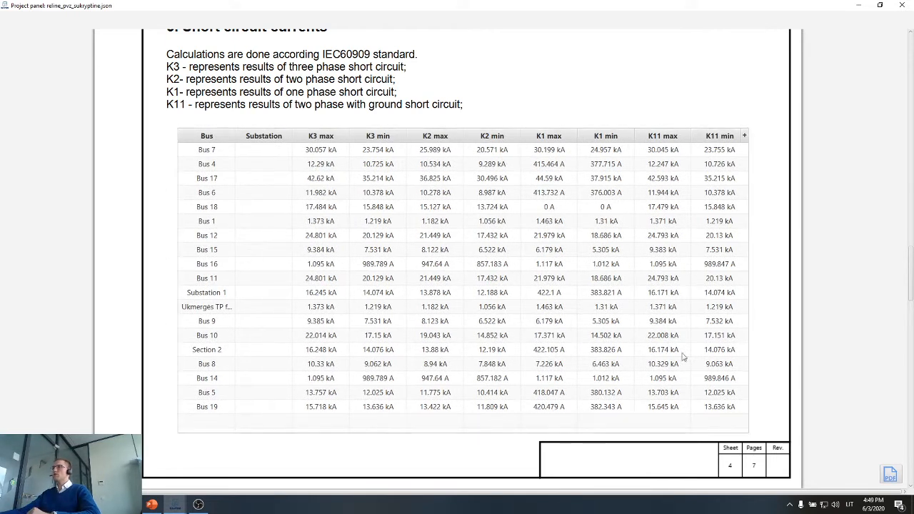
pyautogui.moveTo(532, 333); pyautogui.dragTo(538, 330)
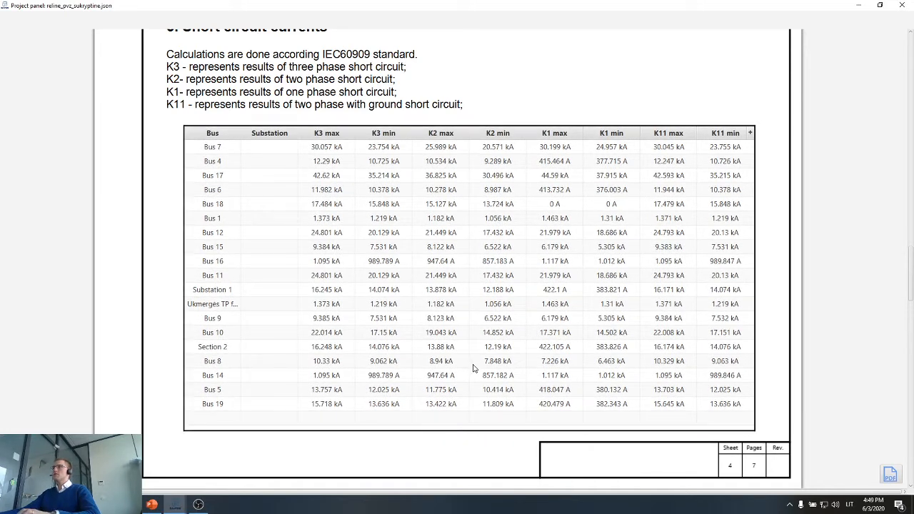
# Examine the Load flows calculation page with its branch results table and the bus voltage table on the following page.
pyautogui.scroll(-3, 473, 367)
pyautogui.scroll(-5, 473, 367)
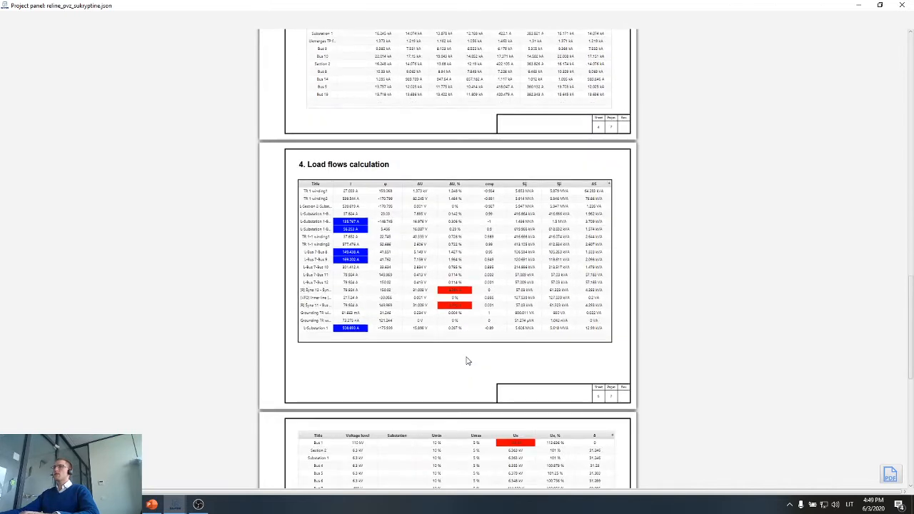
pyautogui.scroll(3, 392, 297)
pyautogui.scroll(2, 387, 300)
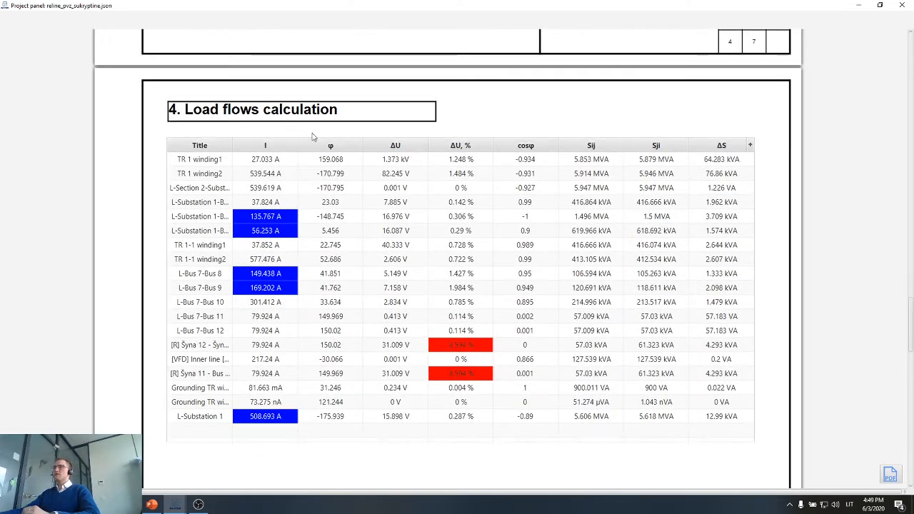
pyautogui.scroll(-8, 398, 261)
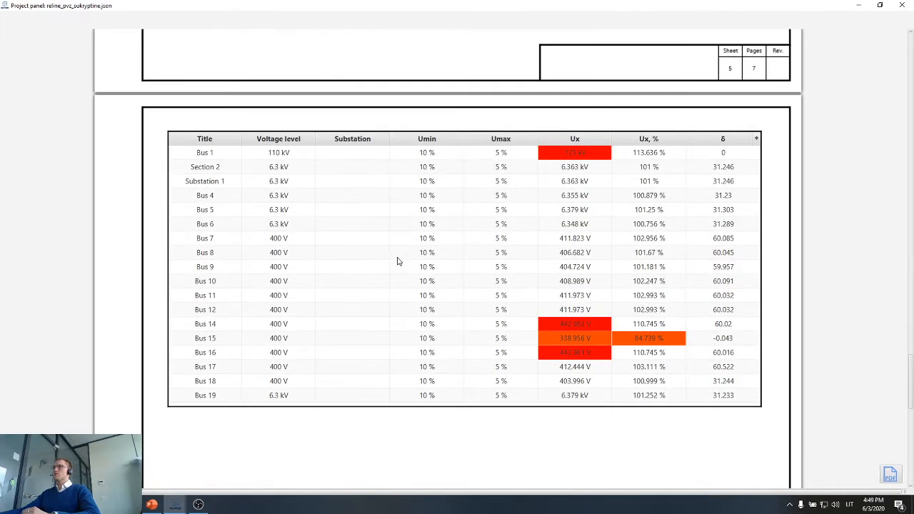
pyautogui.scroll(-3, 397, 262)
pyautogui.click(315, 187)
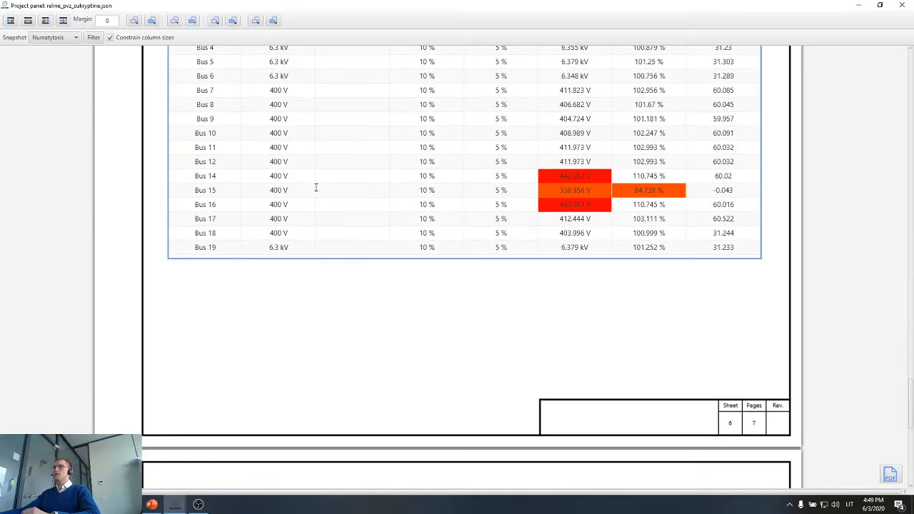
pyautogui.click(269, 171)
pyautogui.moveTo(522, 6); pyautogui.dragTo(511, 79)
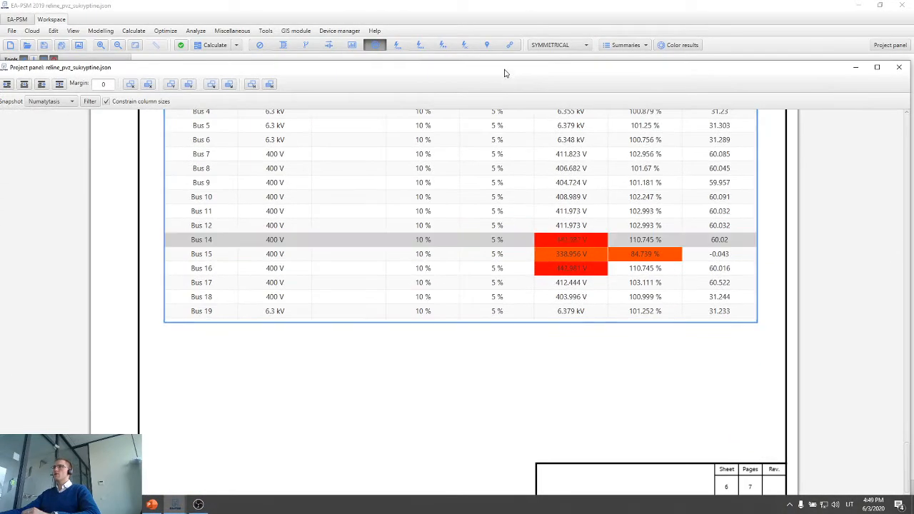
pyautogui.doubleClick(504, 73)
pyautogui.scroll(-3, 490, 298)
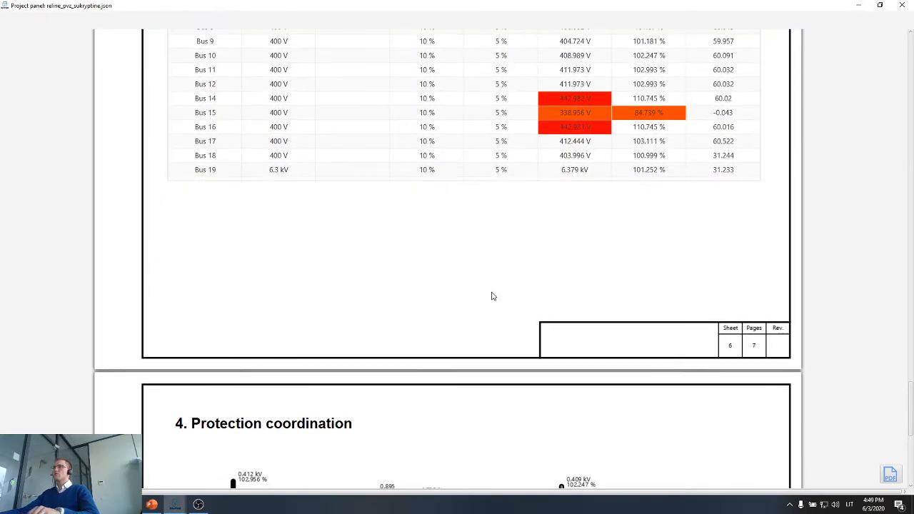
pyautogui.keyDown('ctrl'); pyautogui.scroll(-3, 492, 296); pyautogui.keyUp('ctrl')
# Review the earlier results pages, and examine the scheme, breaker table and curves on the Protection coordination page.
pyautogui.scroll(10, 491, 294)
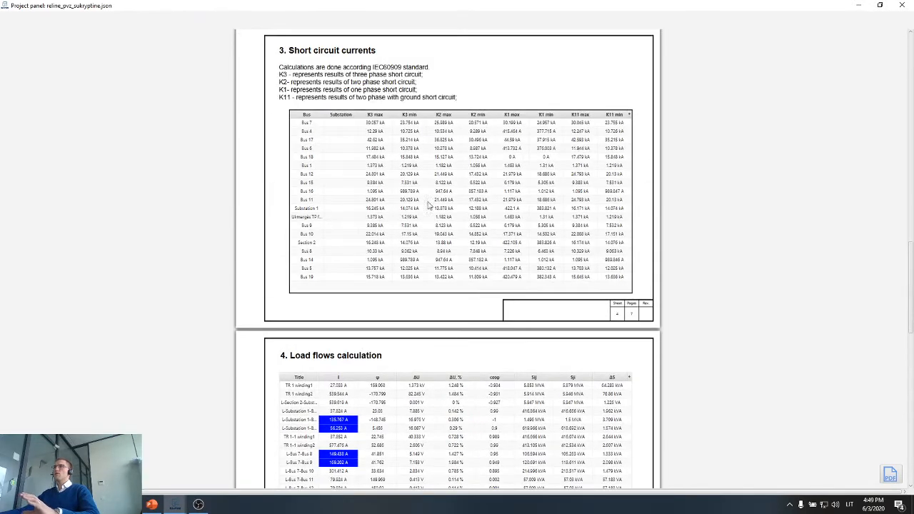
pyautogui.scroll(8, 429, 205)
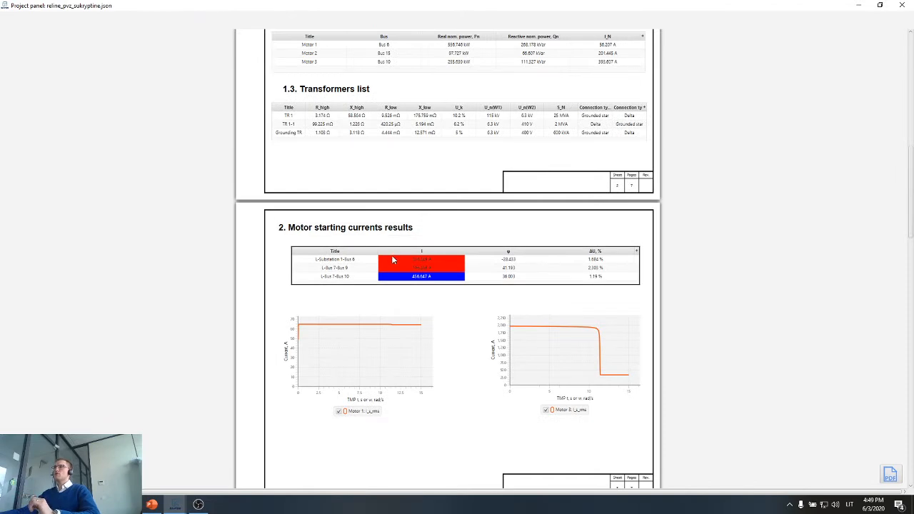
pyautogui.scroll(-12, 392, 259)
pyautogui.scroll(-10, 391, 260)
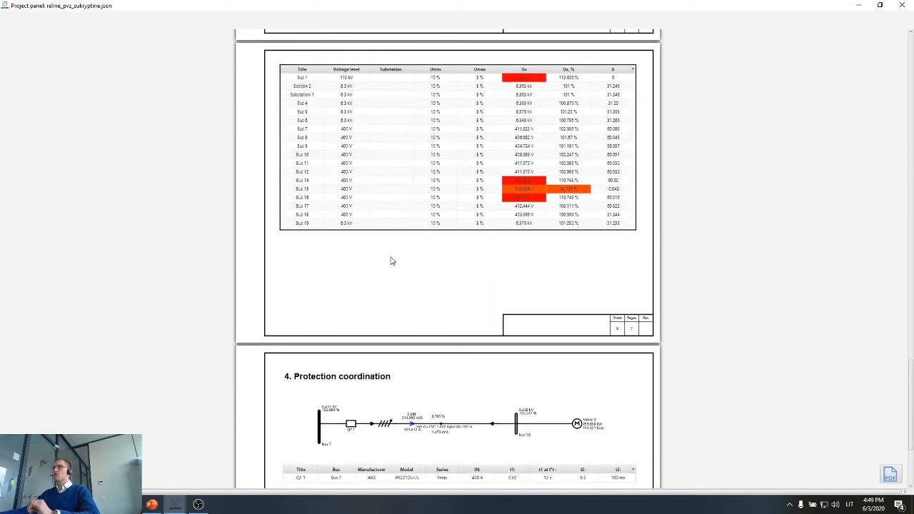
pyautogui.scroll(-1, 391, 262)
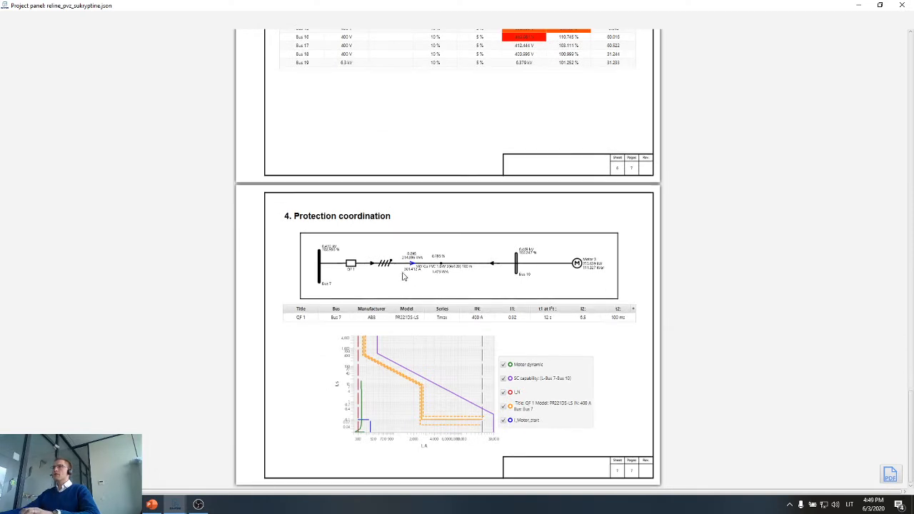
pyautogui.keyDown('ctrl'); pyautogui.scroll(2, 498, 350); pyautogui.keyUp('ctrl')
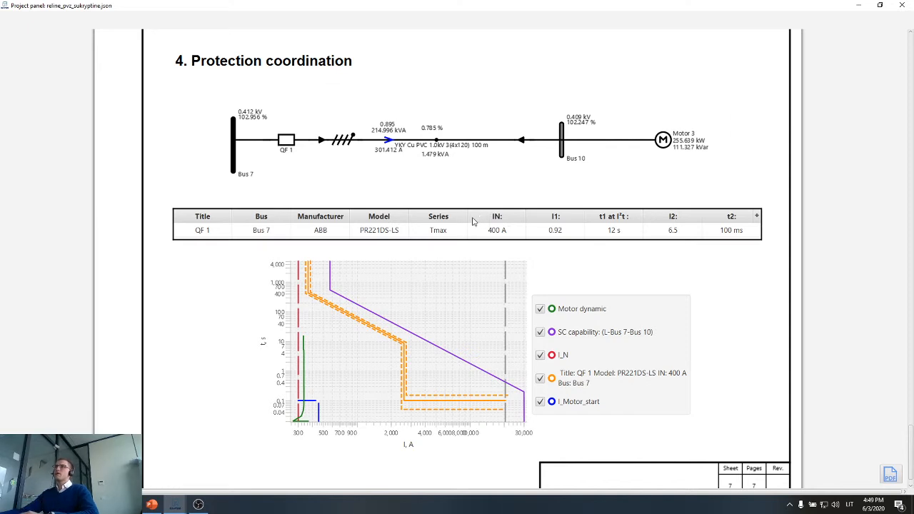
pyautogui.click(390, 177)
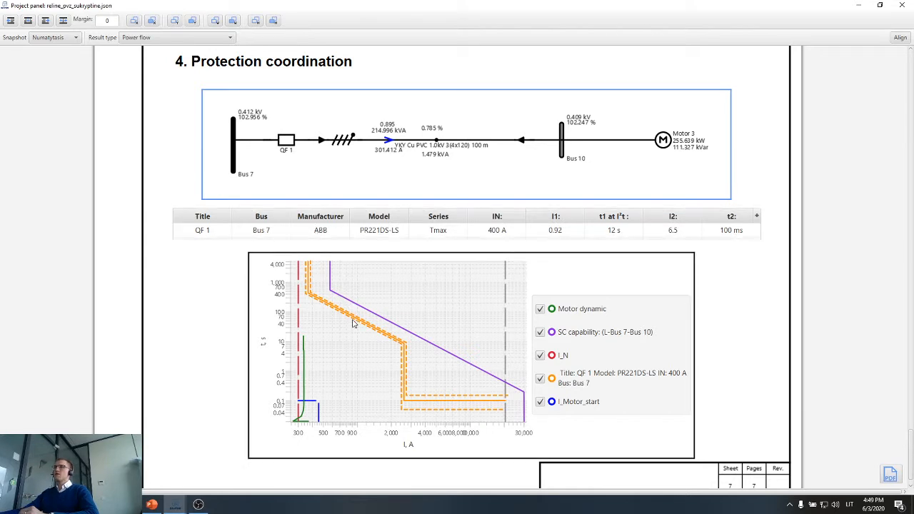
pyautogui.click(229, 318)
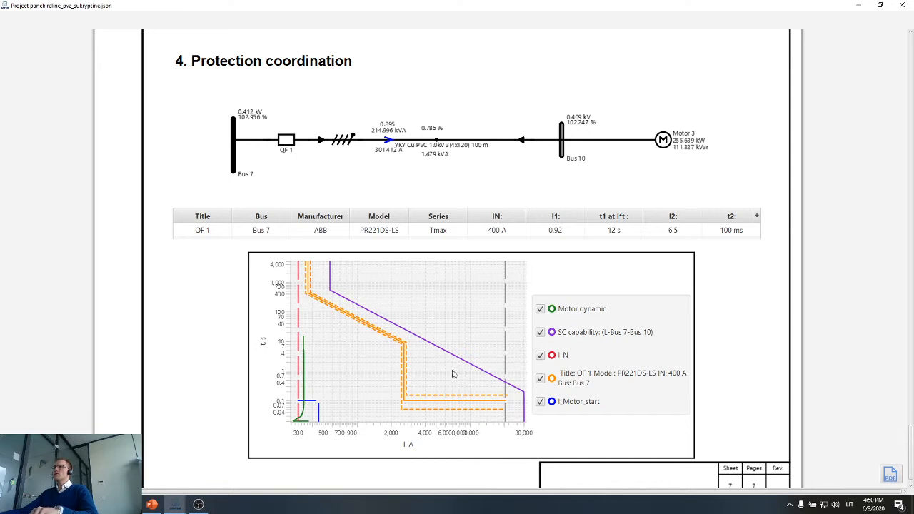
# Set the result type of the Protection coordination scheme view to Short circuit fault branch results (Min).
pyautogui.click(455, 147)
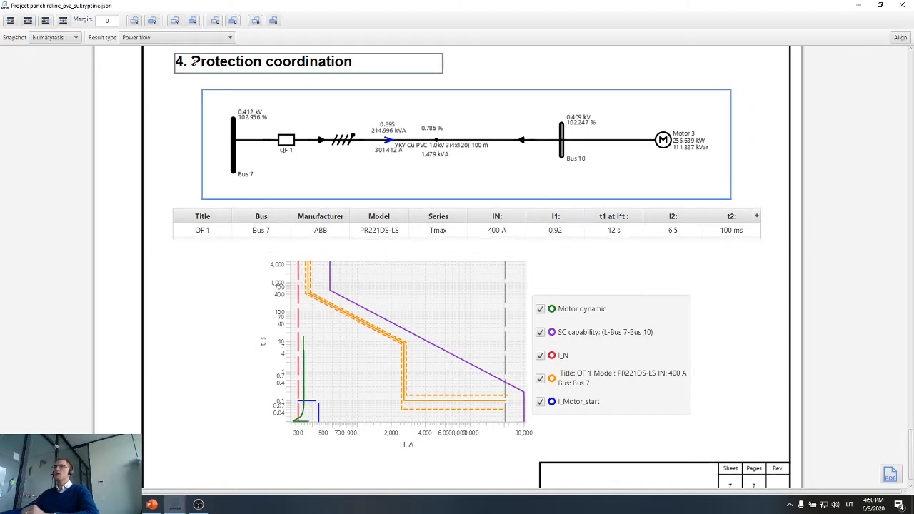
pyautogui.click(166, 36)
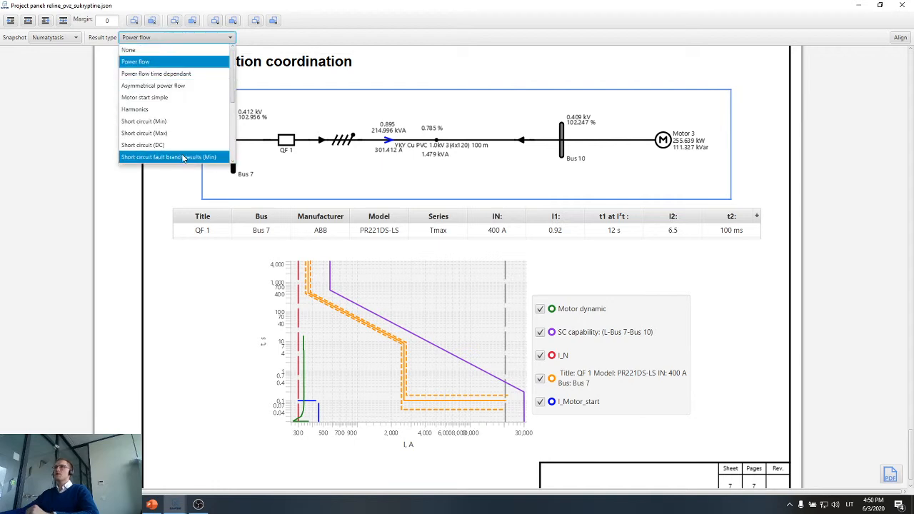
pyautogui.scroll(-1, 183, 157)
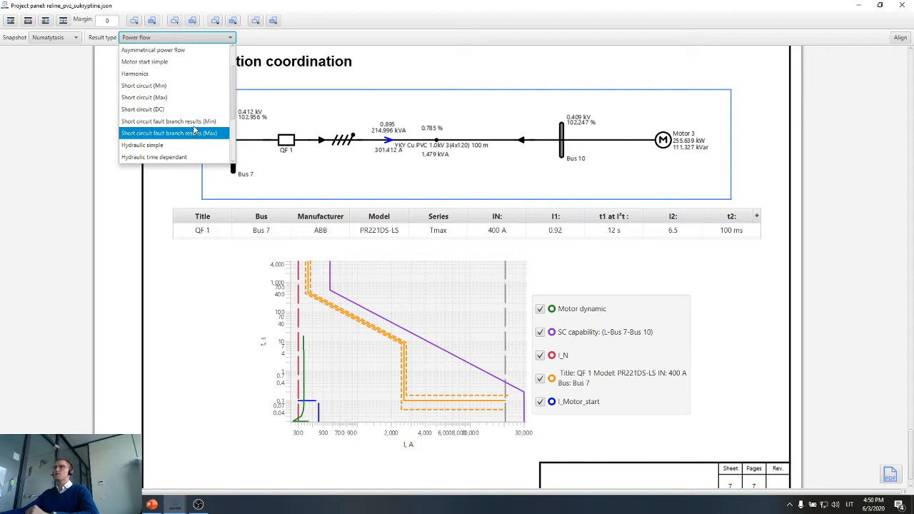
pyautogui.click(193, 125)
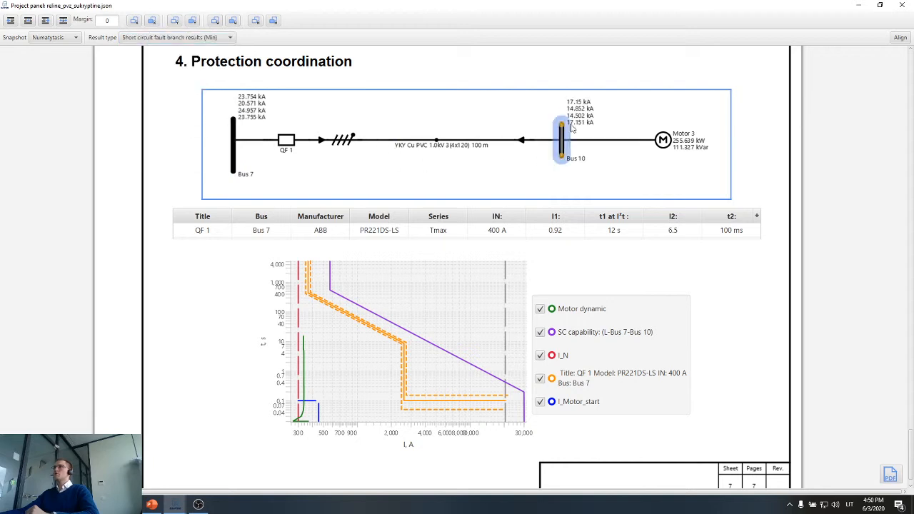
# Set the Protection coordination scheme view's result type back to Power flow.
pyautogui.click(184, 37)
pyautogui.scroll(1, 172, 60)
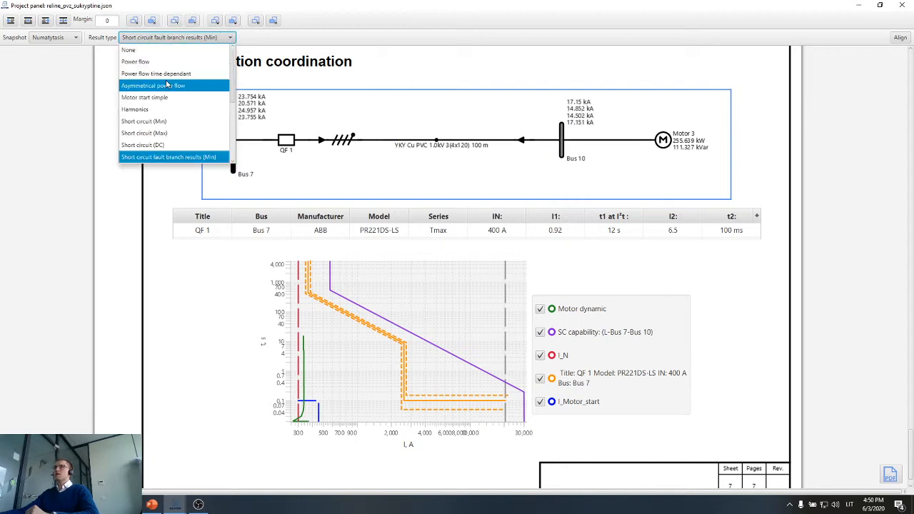
pyautogui.click(171, 62)
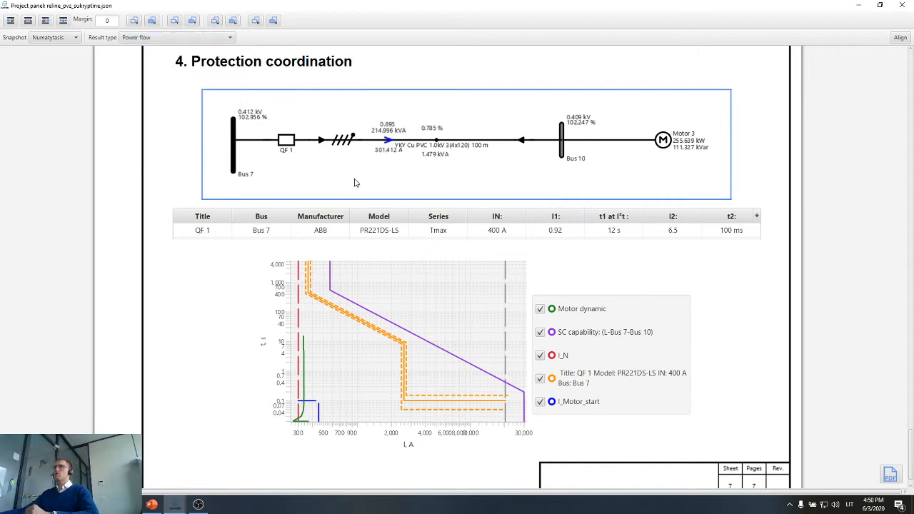
# Check the QF 1 settings table and coordination curves, and add a blank page after the Protection coordination page.
pyautogui.click(377, 237)
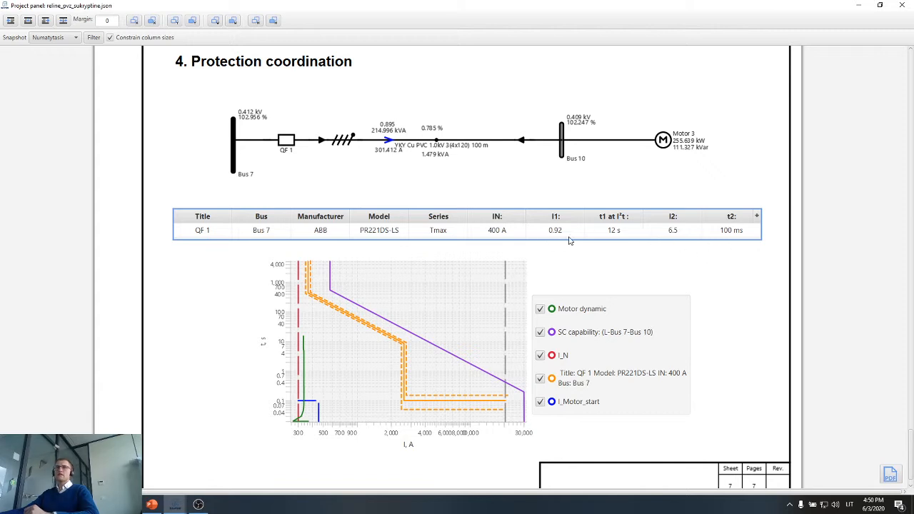
pyautogui.scroll(-1, 569, 240)
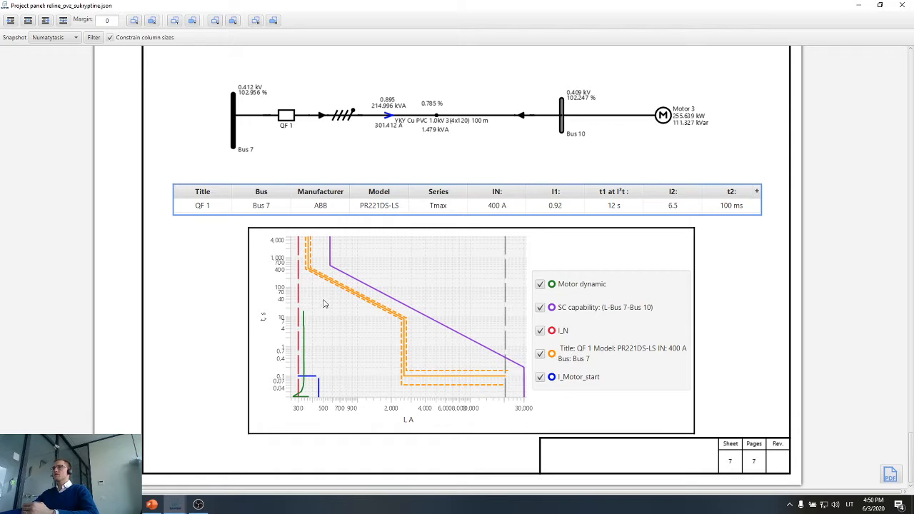
pyautogui.scroll(-3, 163, 312)
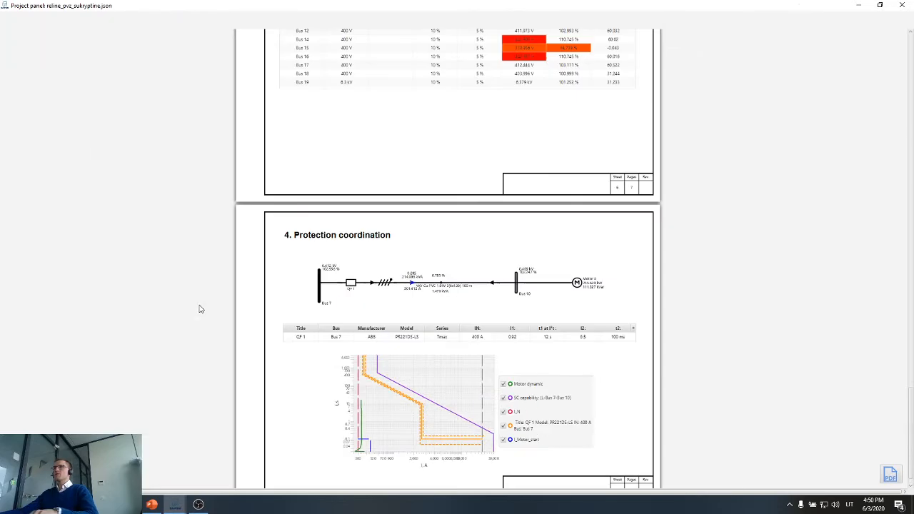
pyautogui.rightClick(300, 357)
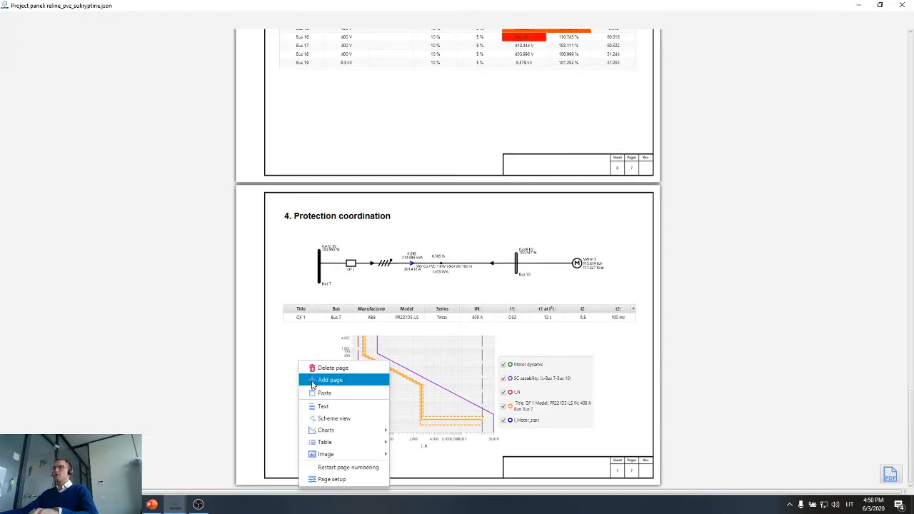
pyautogui.click(314, 378)
pyautogui.scroll(-3, 337, 338)
pyautogui.scroll(2, 336, 318)
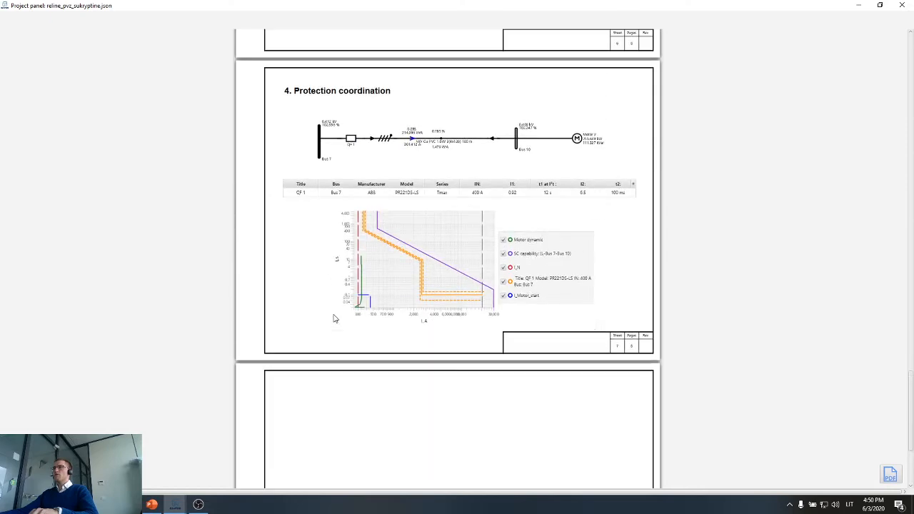
# Select the feeder from Bus 7 through Bus 8 to Inverter 1 in the workspace and insert it as a scheme view on the report's blank page.
pyautogui.moveTo(712, 6); pyautogui.dragTo(686, 282)
pyautogui.scroll(2, 721, 207)
pyautogui.scroll(2, 645, 198)
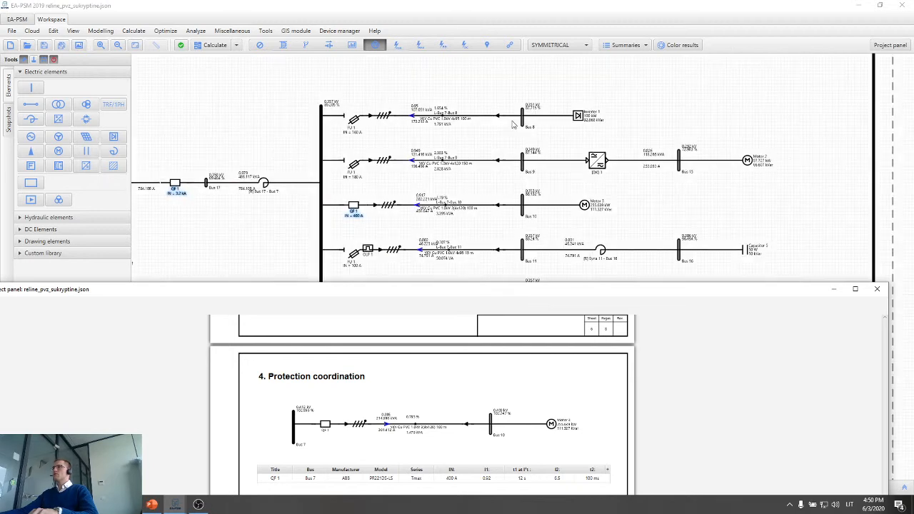
pyautogui.moveTo(678, 90); pyautogui.dragTo(331, 140)
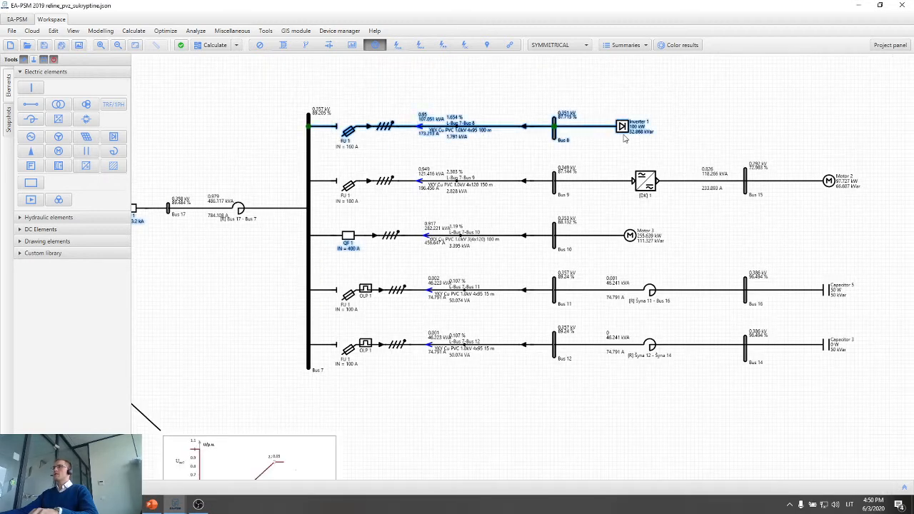
pyautogui.moveTo(175, 504)
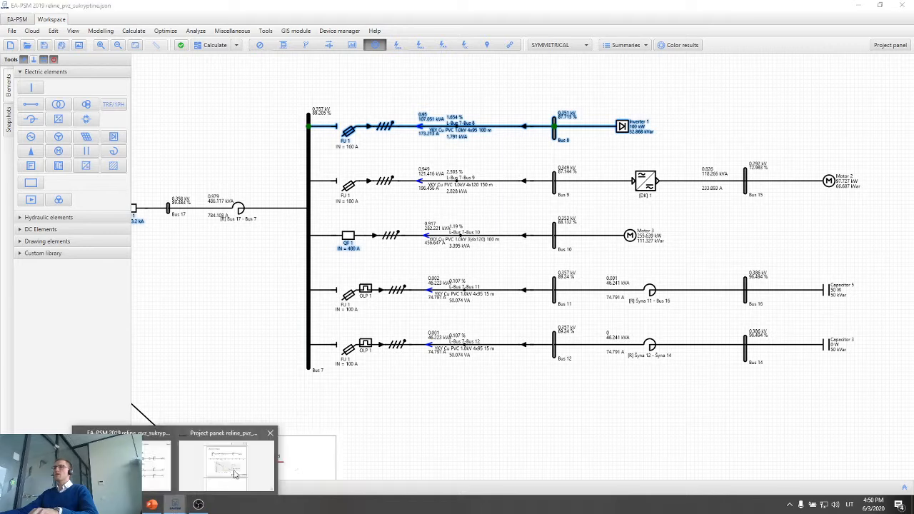
pyautogui.click(236, 474)
pyautogui.scroll(-2, 368, 245)
pyautogui.moveTo(377, 298); pyautogui.dragTo(375, 65)
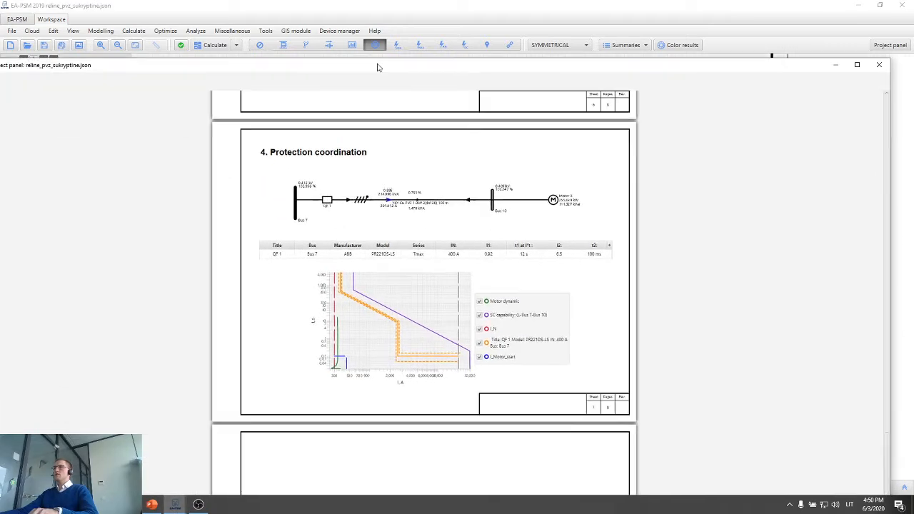
pyautogui.scroll(-3, 395, 279)
pyautogui.rightClick(269, 320)
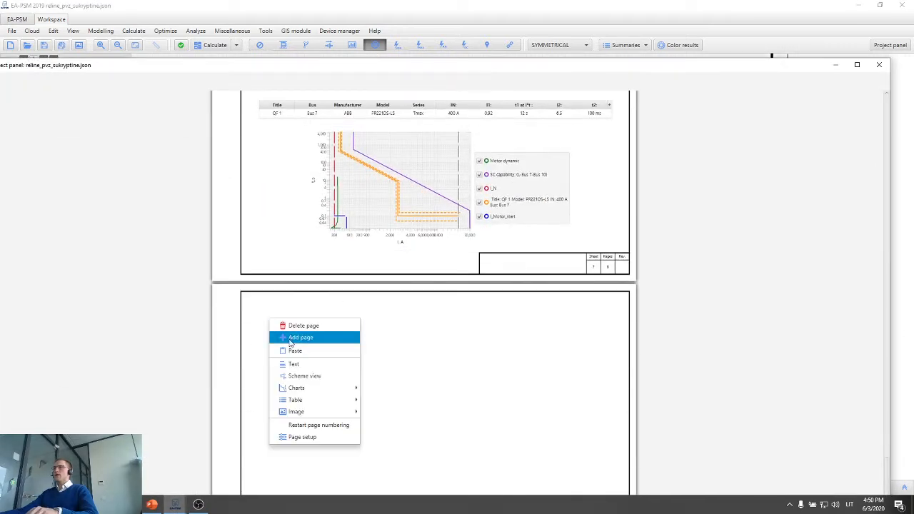
pyautogui.click(306, 377)
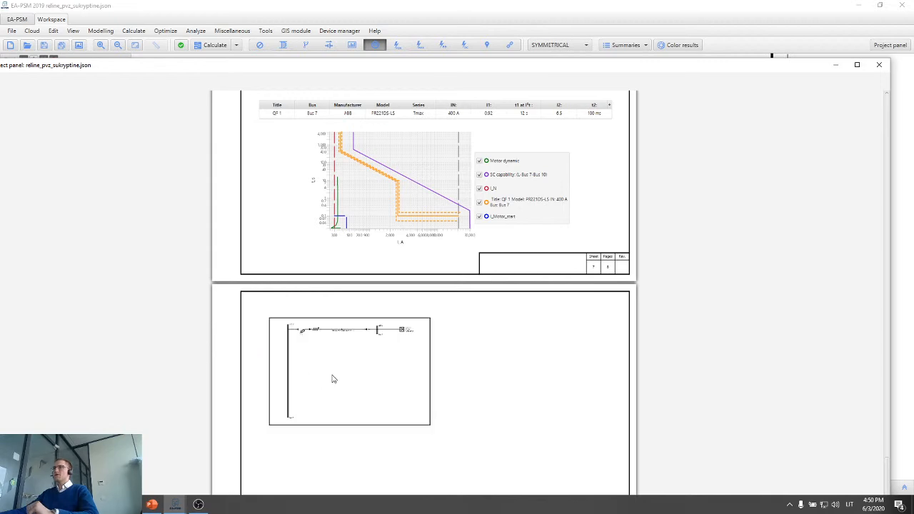
# Shorten the Bus 7 bar in the new scheme view, and resize the view to a wide, low strip across the page.
pyautogui.click(289, 397)
pyautogui.moveTo(288, 413); pyautogui.dragTo(285, 340)
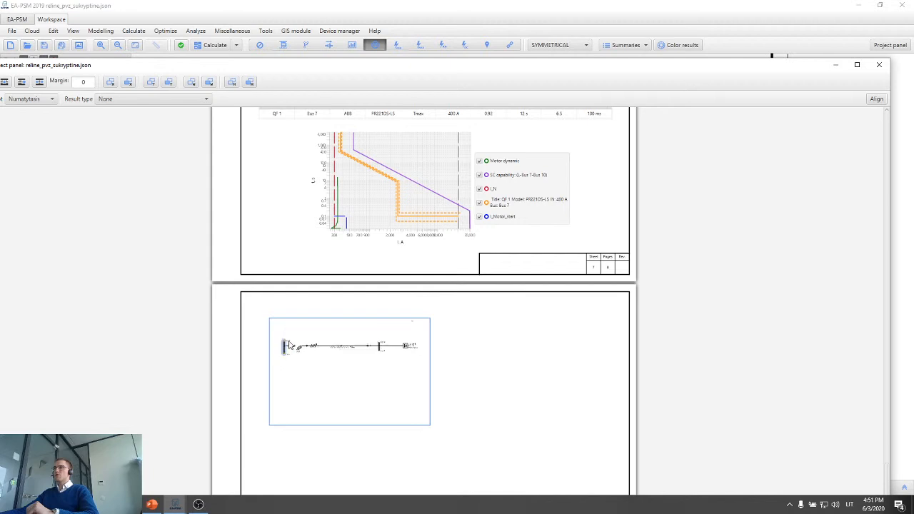
pyautogui.moveTo(428, 386); pyautogui.dragTo(602, 387)
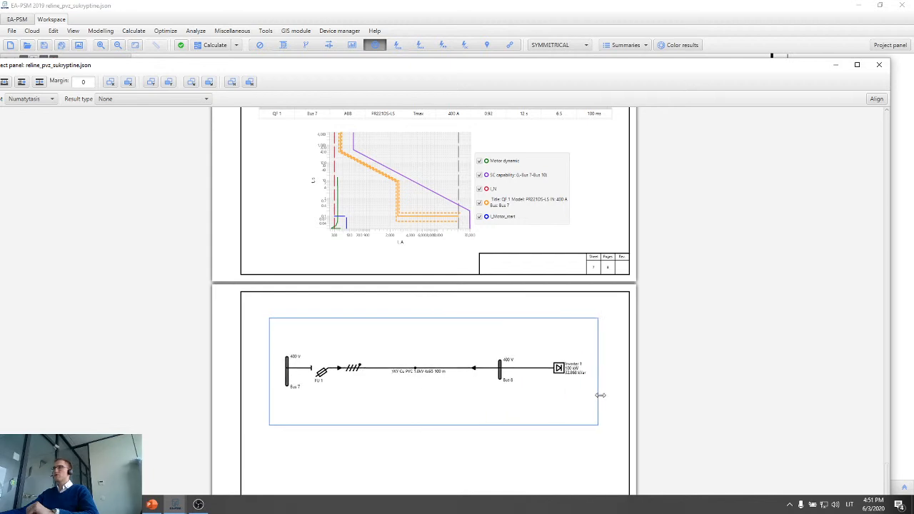
pyautogui.moveTo(454, 425); pyautogui.dragTo(452, 386)
pyautogui.click(431, 378)
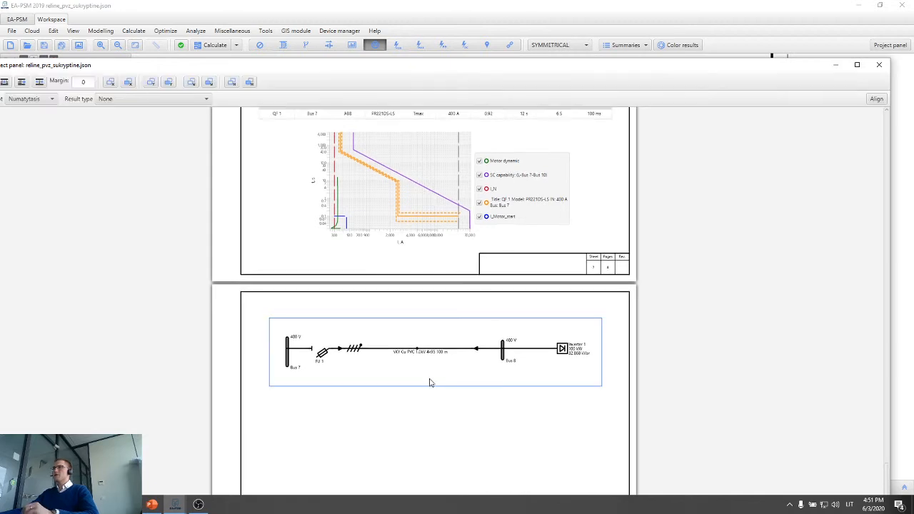
# Set the result type of the Inverter 1 feeder's scheme view to Power flow.
pyautogui.click(135, 100)
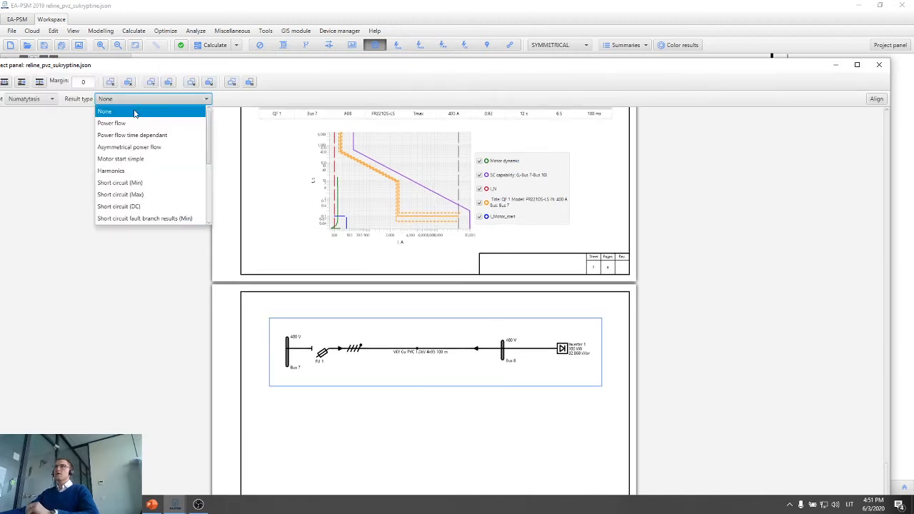
pyautogui.click(135, 123)
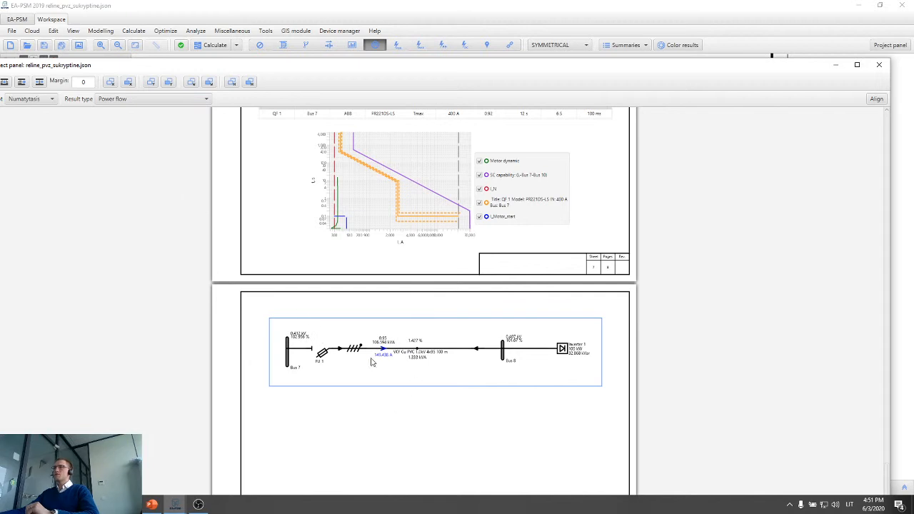
pyautogui.click(389, 407)
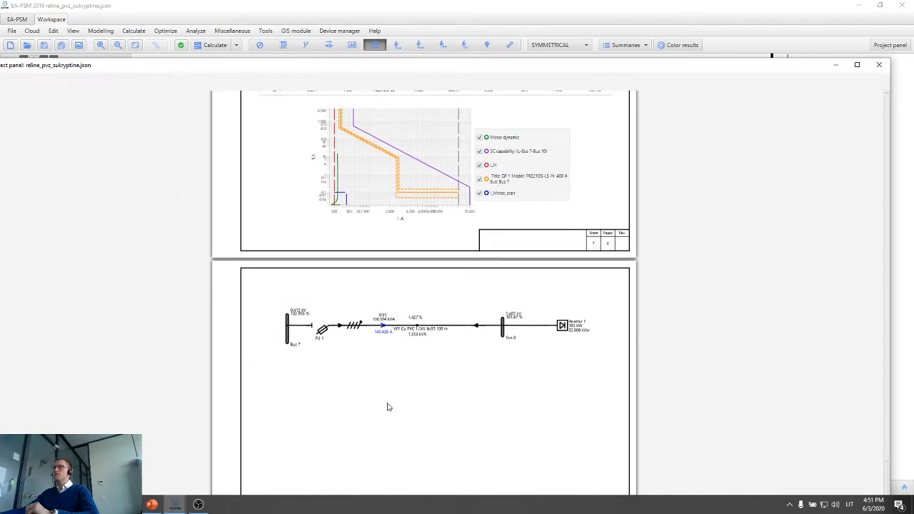
# Insert a Fuse protections table below the feeder scheme, widen it across the page and align it under the scheme.
pyautogui.rightClick(278, 365)
pyautogui.moveTo(307, 445)
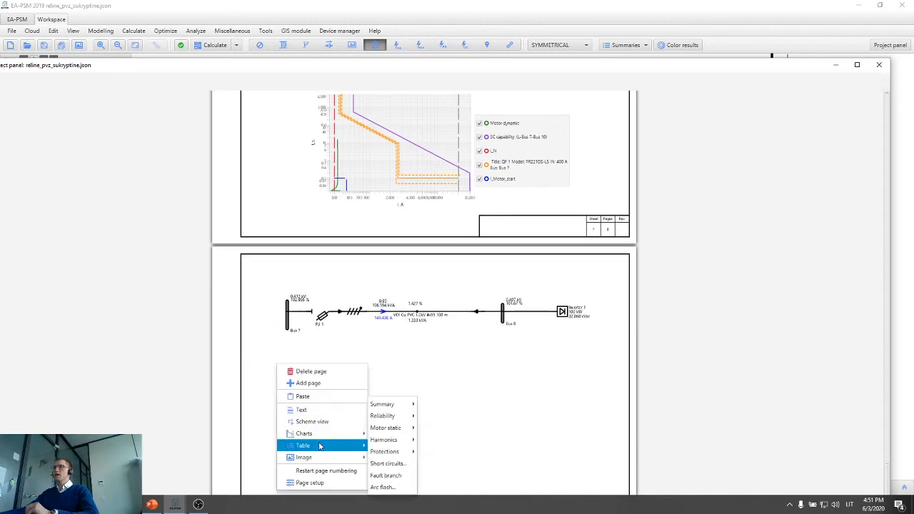
pyautogui.moveTo(397, 429)
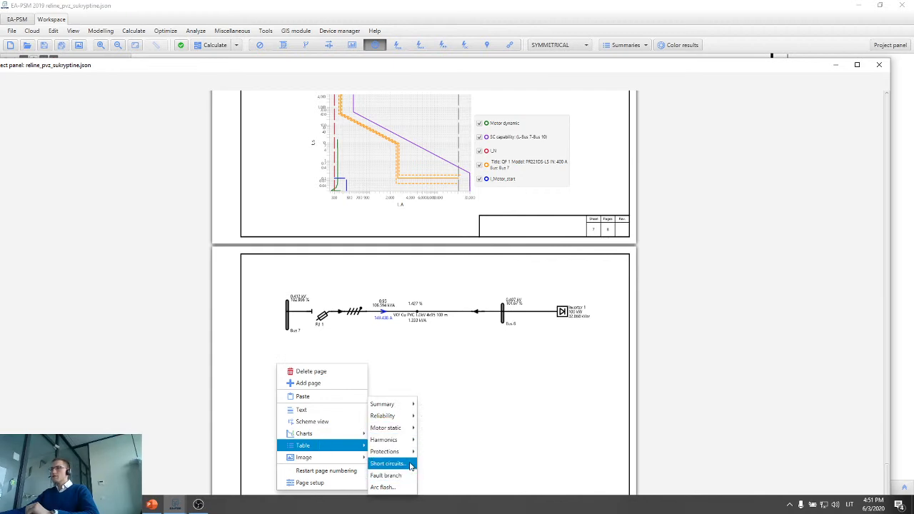
pyautogui.moveTo(411, 454)
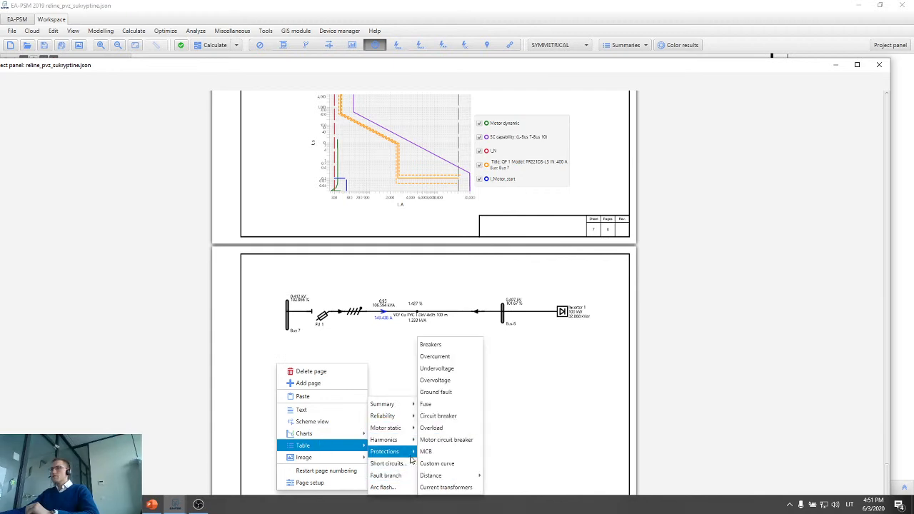
pyautogui.click(449, 403)
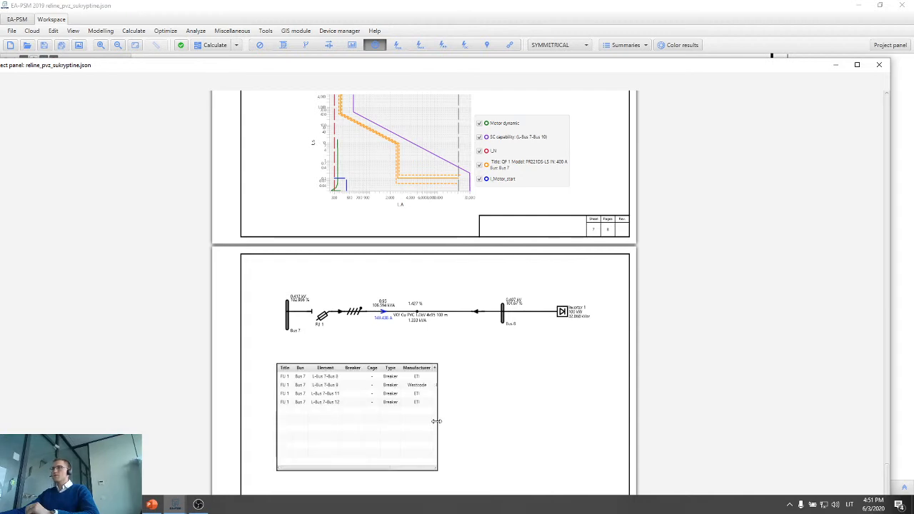
pyautogui.moveTo(437, 421); pyautogui.dragTo(613, 428)
pyautogui.moveTo(443, 439); pyautogui.dragTo(440, 429)
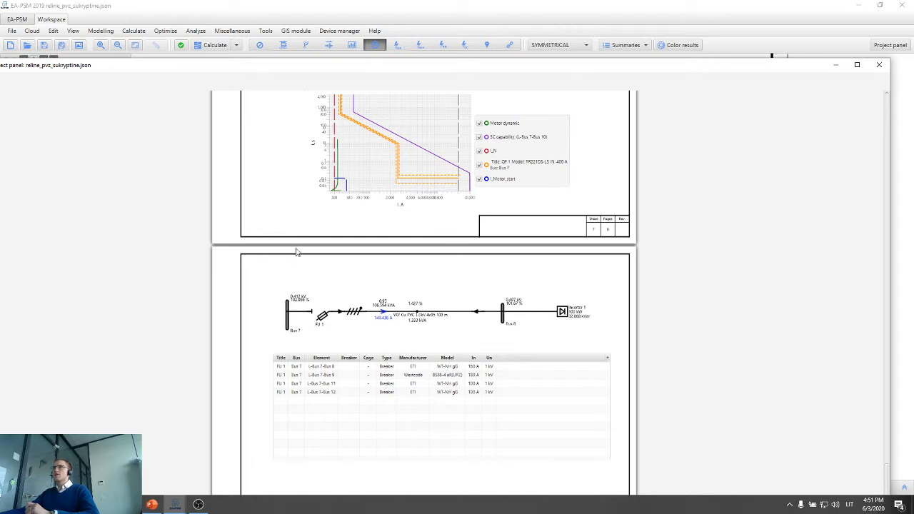
# Filter the fuse table to the FU 1 fuse of element L-Bus 7-Bus 8, and reduce the table's height to one row.
pyautogui.click(441, 384)
pyautogui.click(70, 105)
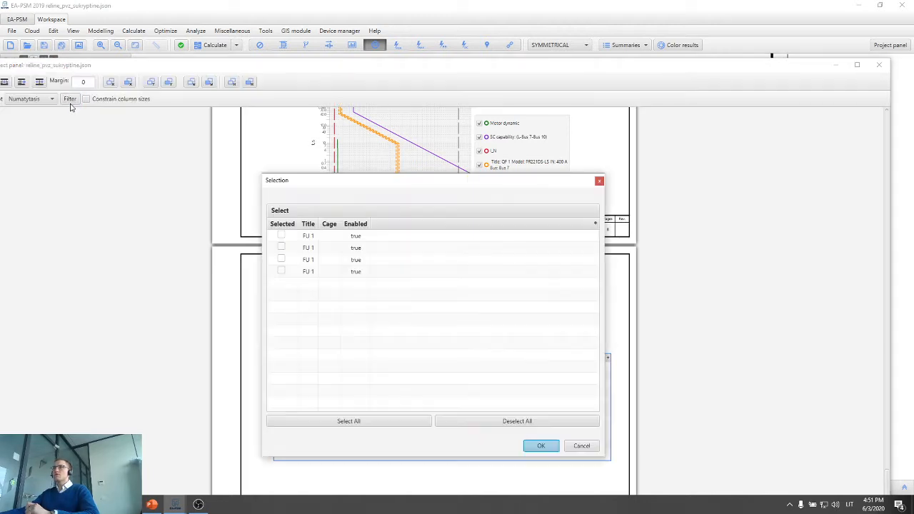
pyautogui.click(282, 237)
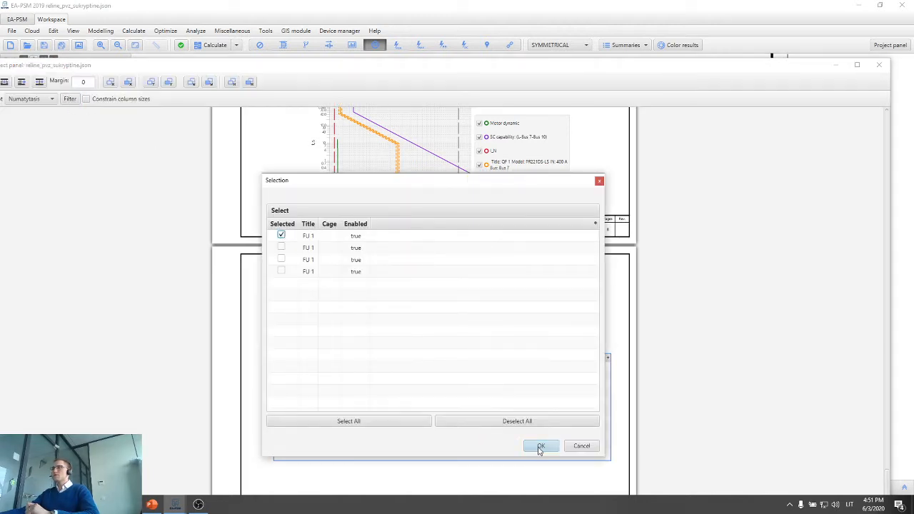
pyautogui.click(540, 446)
pyautogui.moveTo(499, 460); pyautogui.dragTo(497, 372)
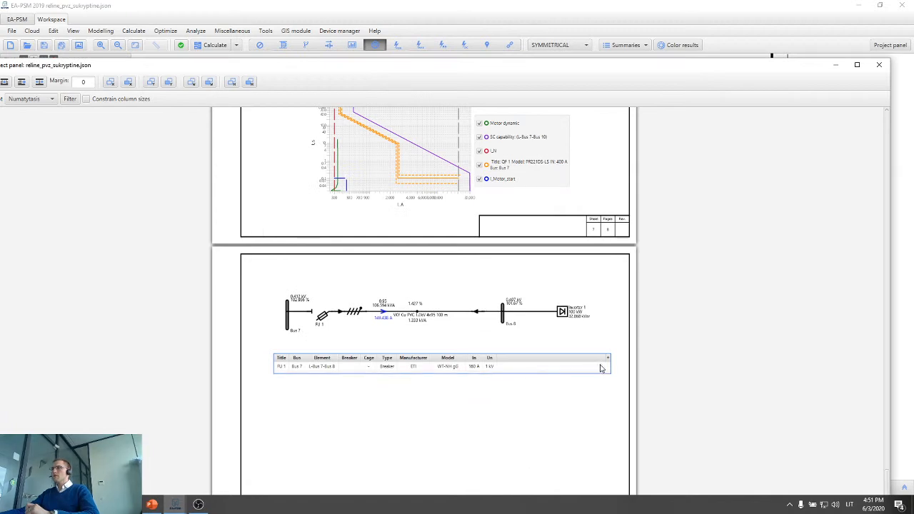
pyautogui.click(557, 410)
# Hide the Element, Breaker, Cage and Type columns of the fuse table, and narrow the table to its remaining columns.
pyautogui.scroll(2, 549, 400)
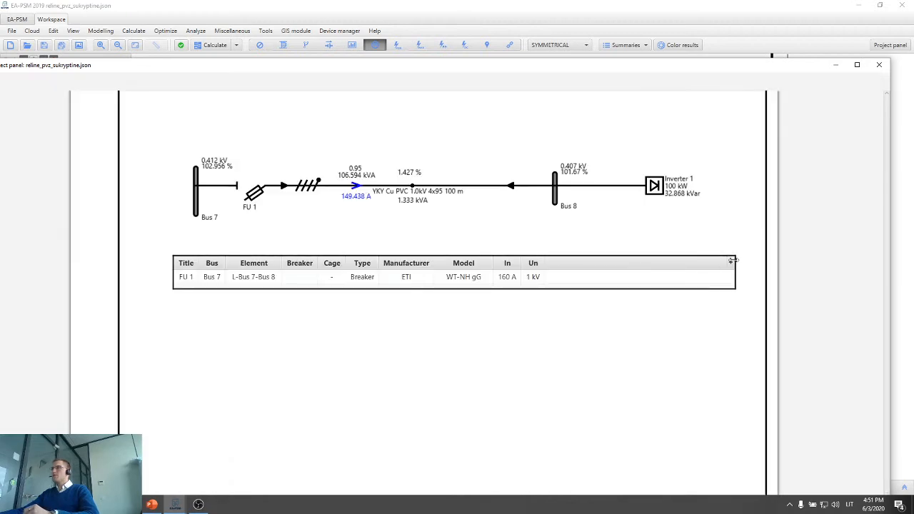
pyautogui.click(730, 264)
pyautogui.click(730, 263)
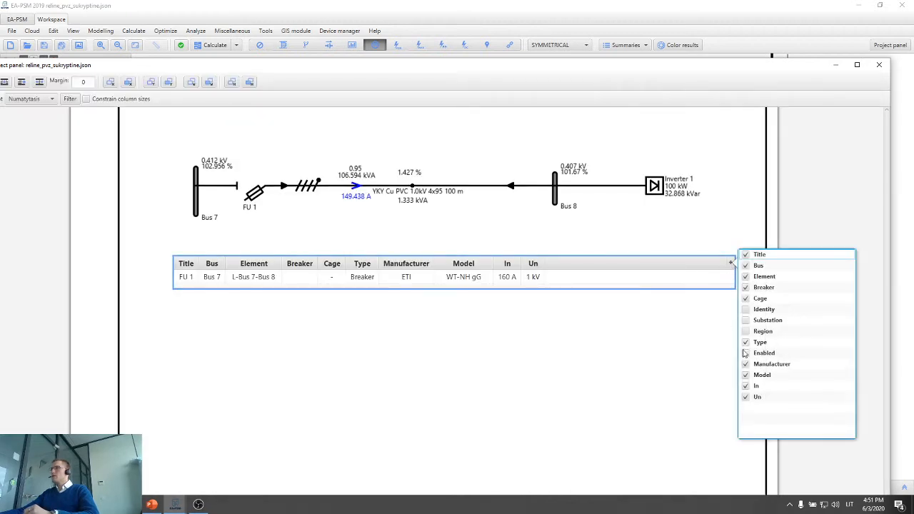
pyautogui.click(747, 277)
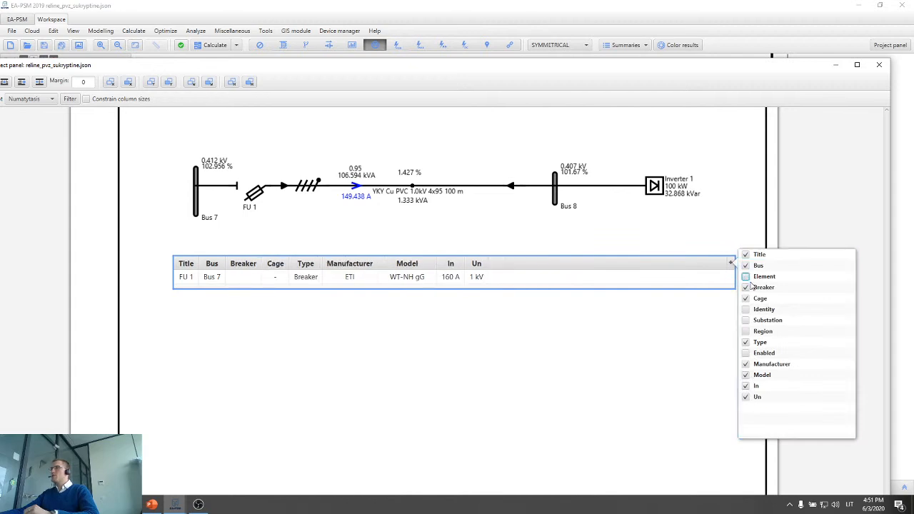
pyautogui.click(747, 287)
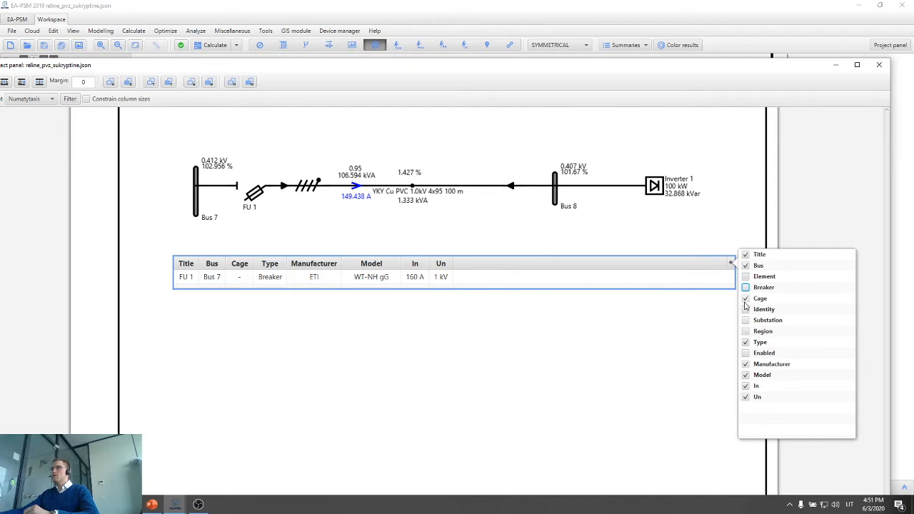
pyautogui.click(746, 298)
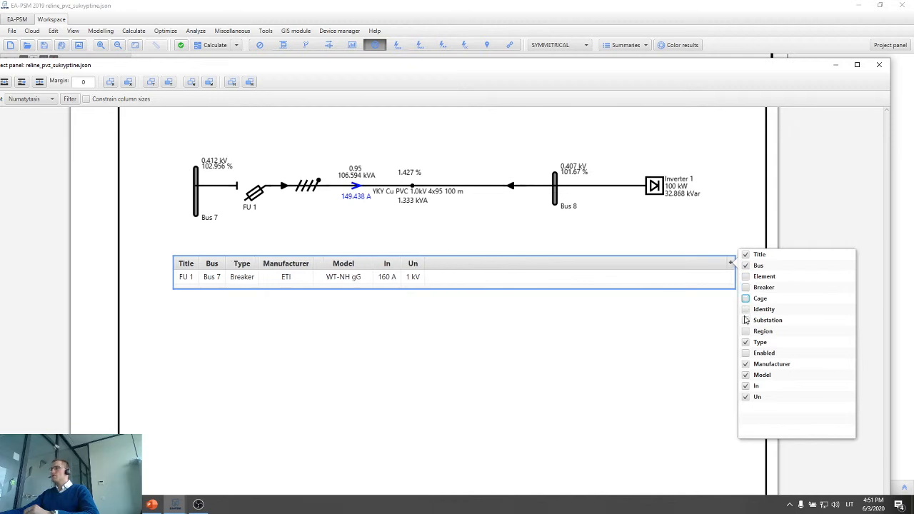
pyautogui.click(746, 343)
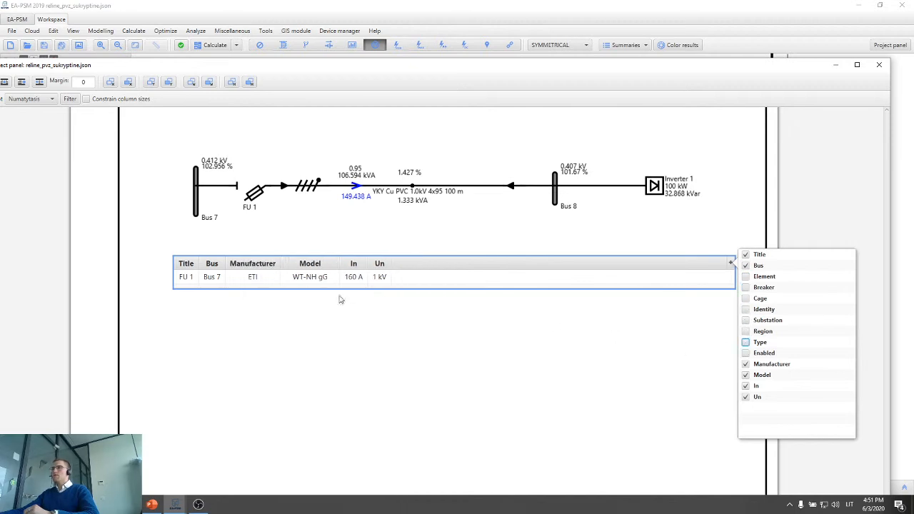
pyautogui.click(354, 315)
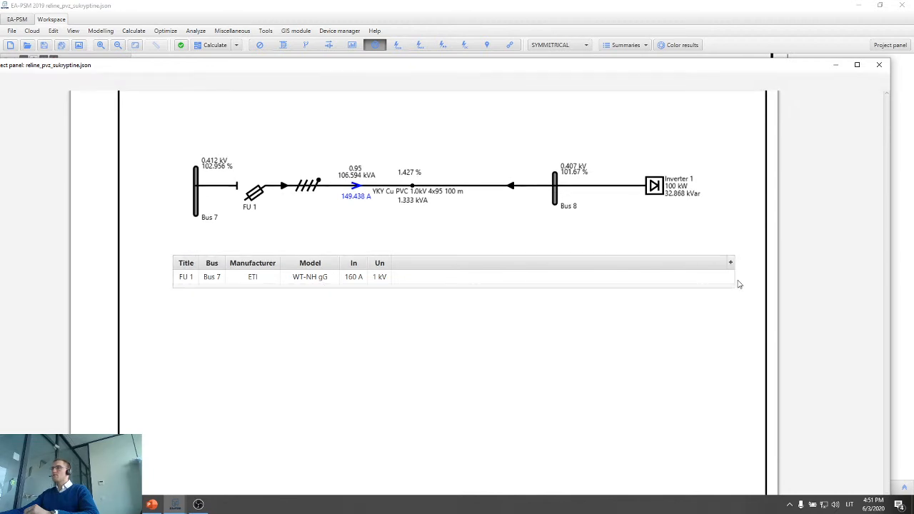
pyautogui.moveTo(735, 277); pyautogui.dragTo(399, 269)
pyautogui.click(320, 325)
# Insert a Breaker chart below the fuse table for Bus 7, element L-Bus 7-Bus 8.
pyautogui.scroll(-1, 372, 332)
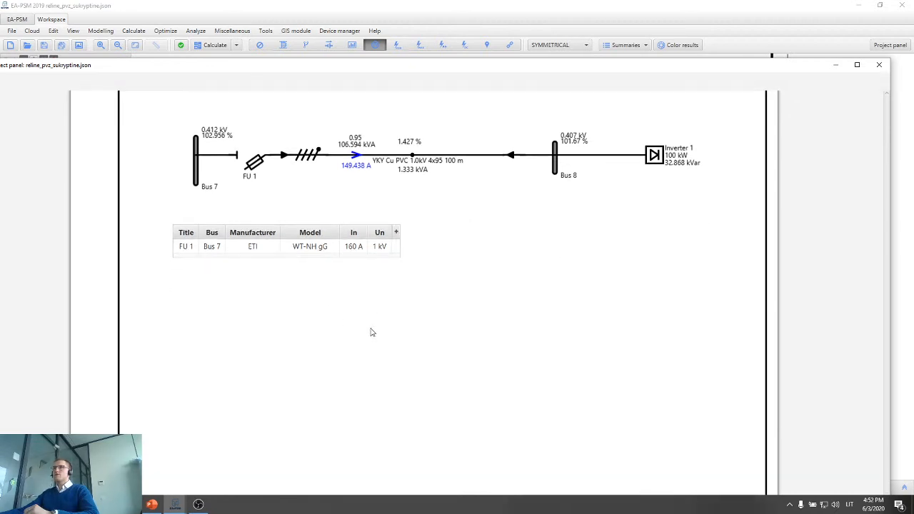
pyautogui.rightClick(232, 299)
pyautogui.moveTo(272, 367)
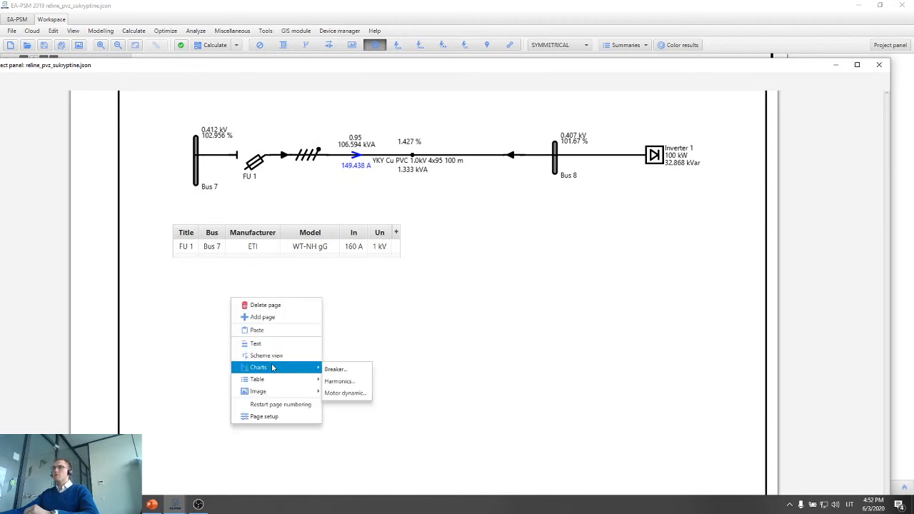
pyautogui.click(352, 372)
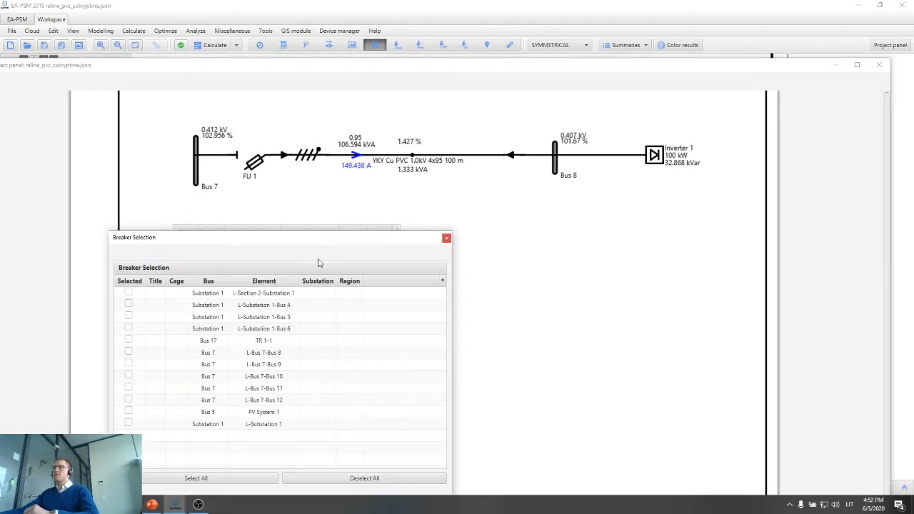
pyautogui.moveTo(329, 243); pyautogui.dragTo(643, 209)
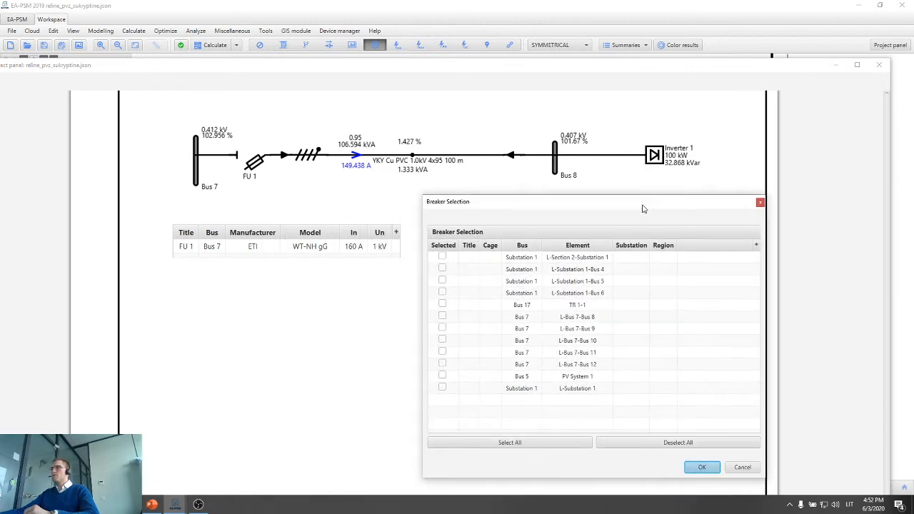
pyautogui.click(442, 316)
pyautogui.click(702, 467)
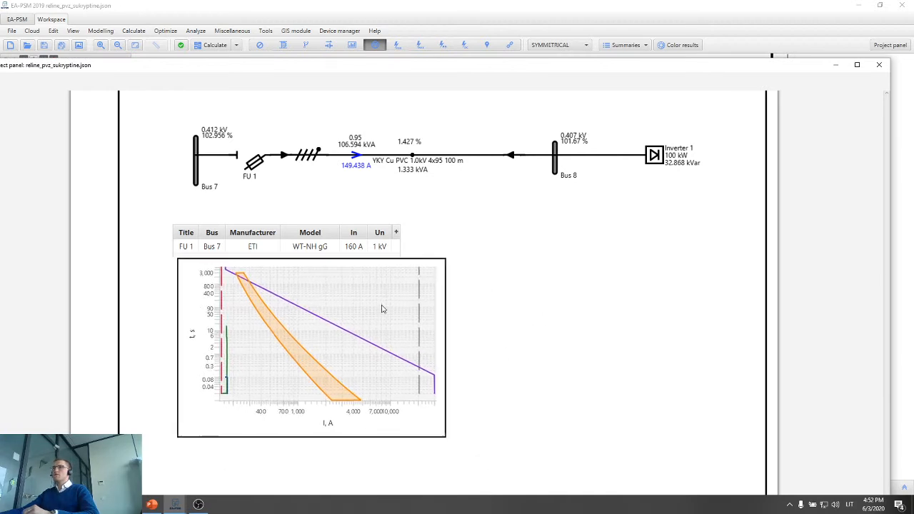
# Enlarge the FU 1 coordination chart to make room for its legend, and move it toward the middle of the page below the fuse table.
pyautogui.moveTo(382, 308); pyautogui.dragTo(379, 317)
pyautogui.moveTo(441, 443); pyautogui.dragTo(598, 482)
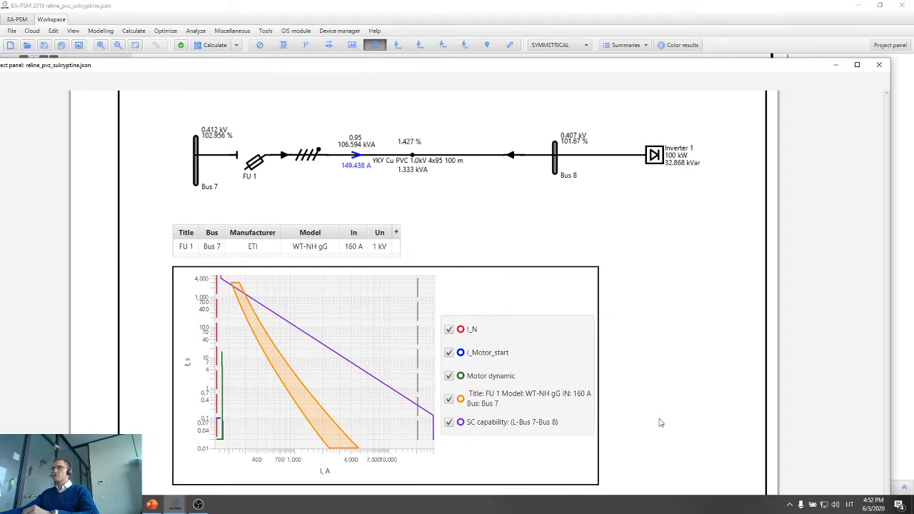
pyautogui.scroll(-3, 623, 379)
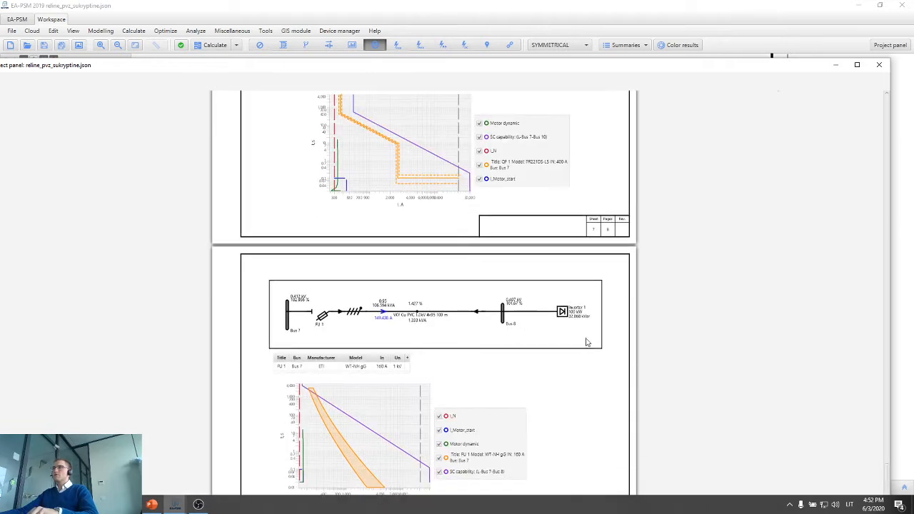
pyautogui.moveTo(390, 443); pyautogui.dragTo(438, 444)
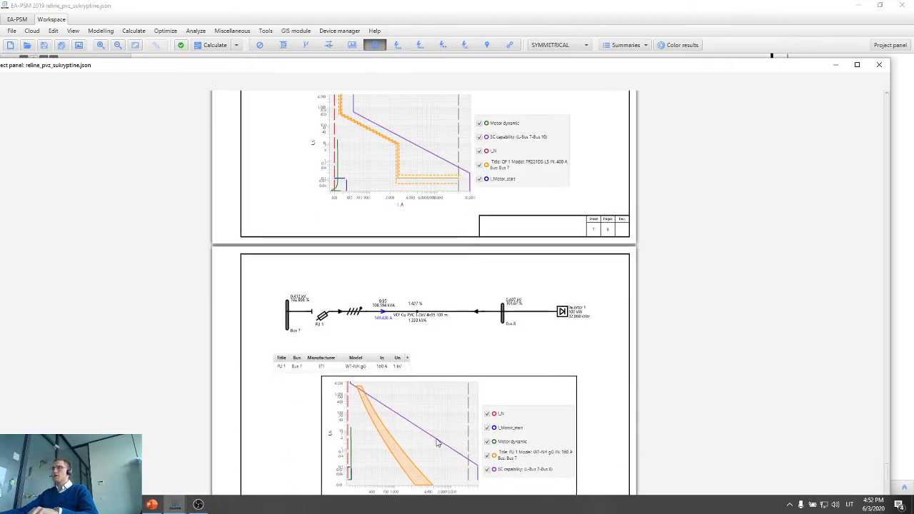
# Center the FU 1 fuse table between the feeder scheme and the coordination chart.
pyautogui.moveTo(386, 362); pyautogui.dragTo(469, 364)
pyautogui.scroll(5, 467, 265)
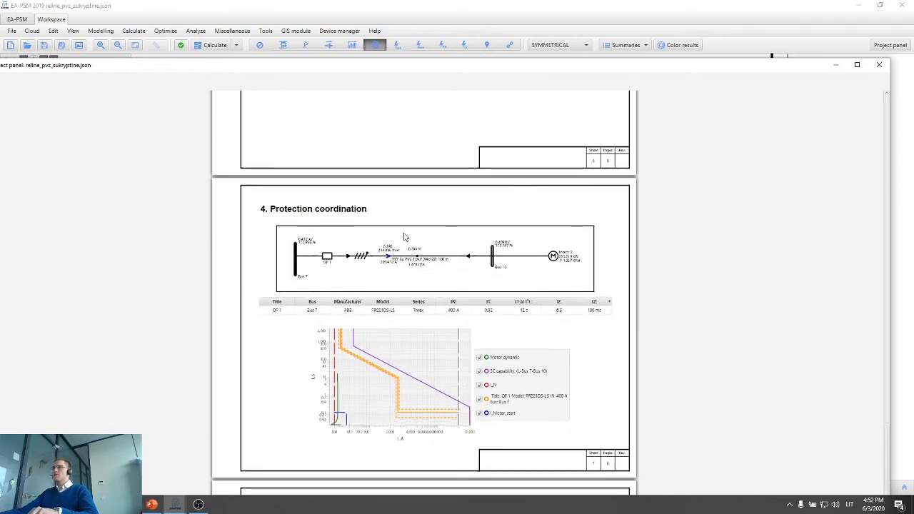
pyautogui.scroll(-3, 407, 242)
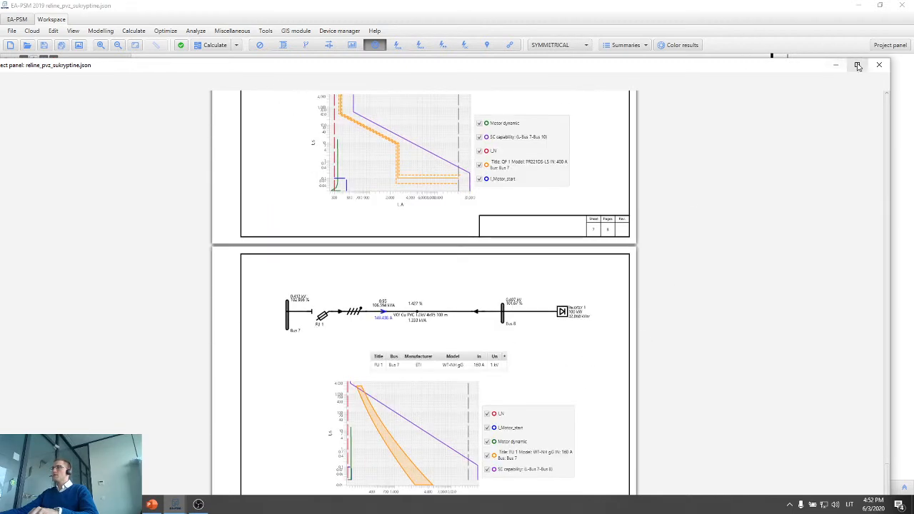
# Maximize the project panel window and slightly enlarge the FU 1 coordination chart.
pyautogui.click(858, 65)
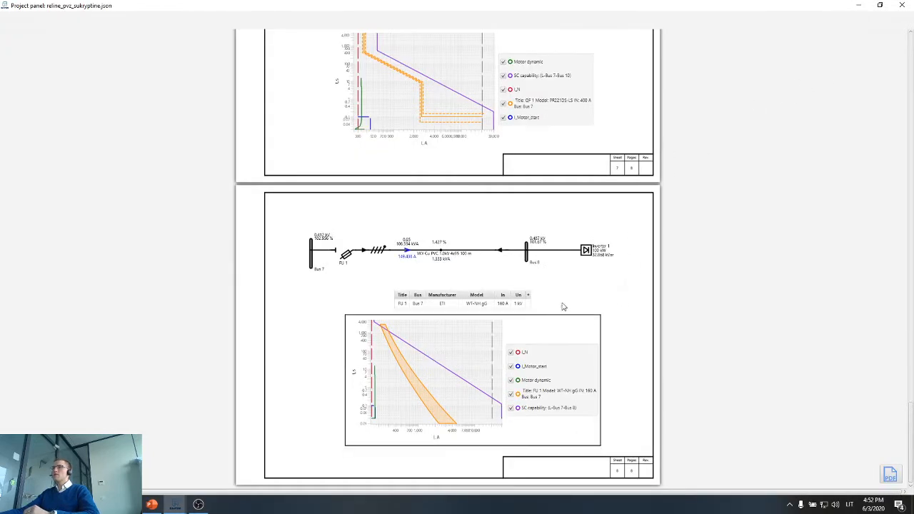
pyautogui.moveTo(599, 444); pyautogui.dragTo(605, 453)
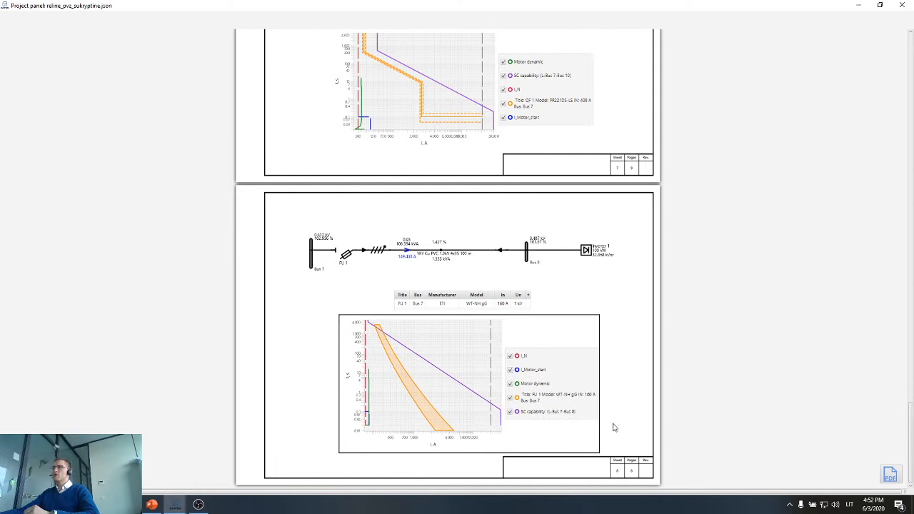
pyautogui.scroll(1, 442, 326)
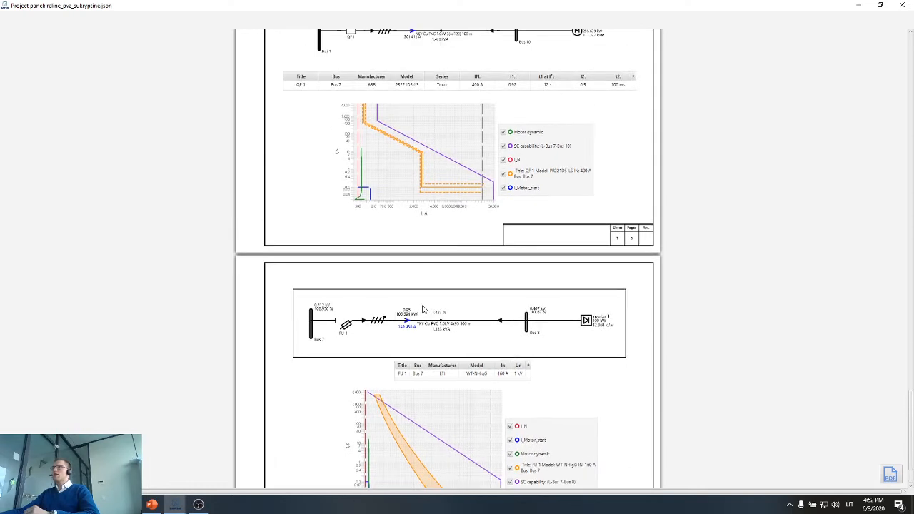
pyautogui.scroll(1, 421, 286)
pyautogui.scroll(-2, 416, 265)
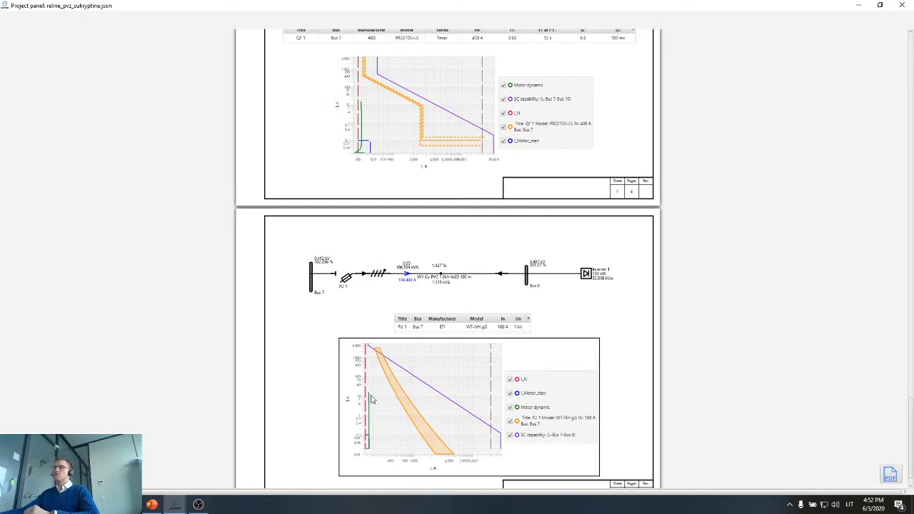
# Add a new blank page after the Inverter 1 feeder page of the report.
pyautogui.rightClick(639, 367)
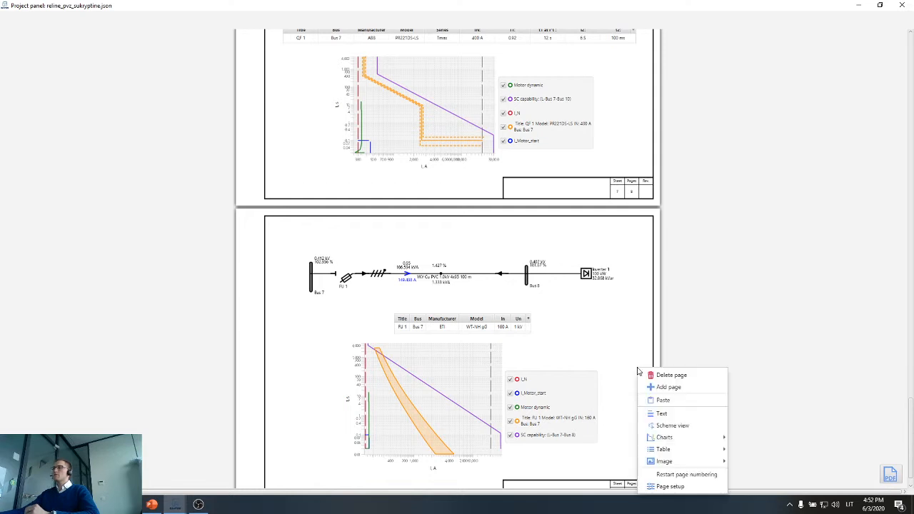
pyautogui.click(667, 387)
pyautogui.scroll(-3, 638, 357)
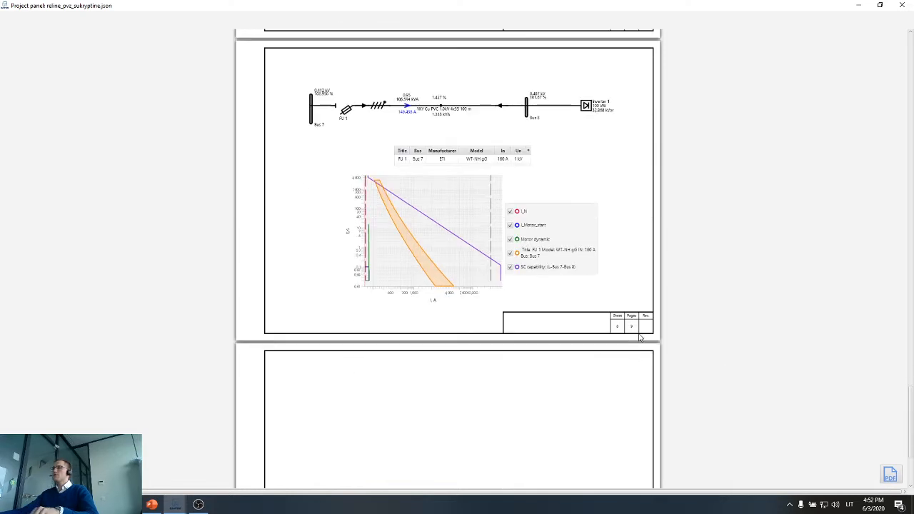
pyautogui.scroll(1, 639, 338)
pyautogui.scroll(1, 639, 338)
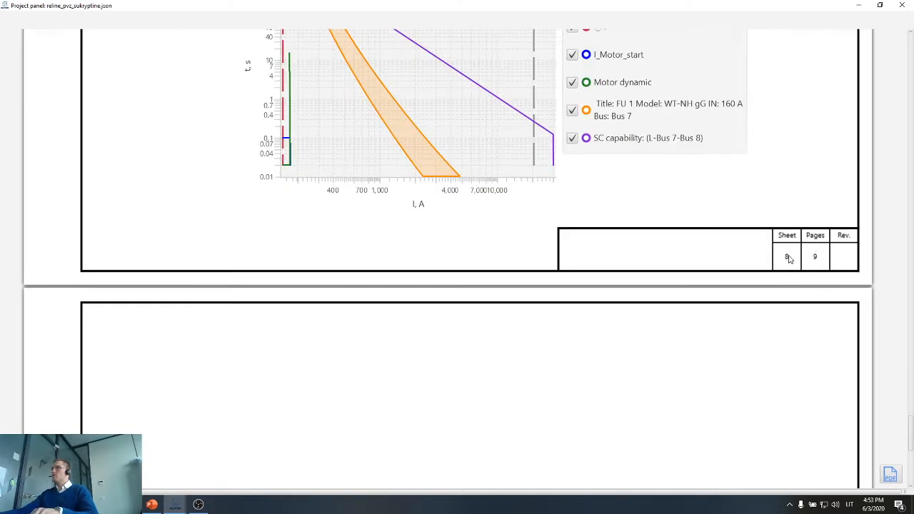
pyautogui.scroll(-2, 738, 312)
pyautogui.scroll(2, 579, 320)
pyautogui.scroll(-6, 579, 320)
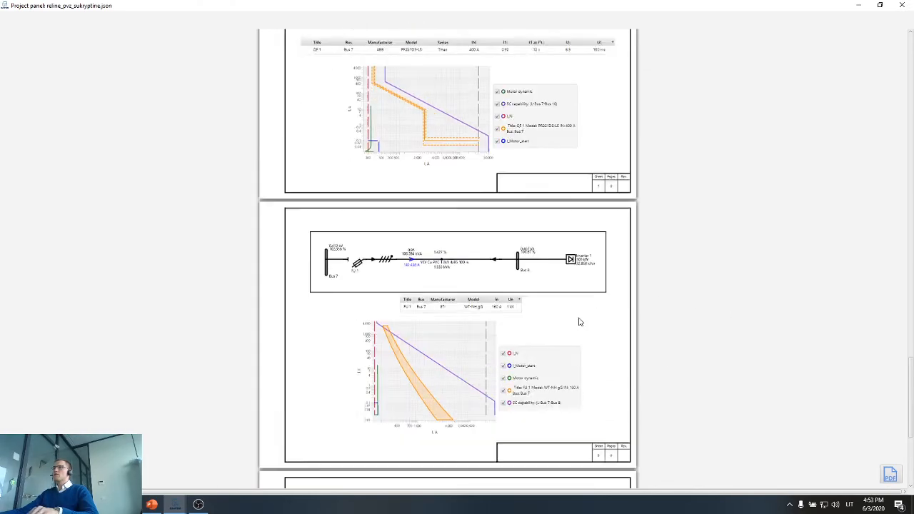
# Set the orientation of the new blank page to PORTRAIT in its page setup.
pyautogui.rightClick(510, 316)
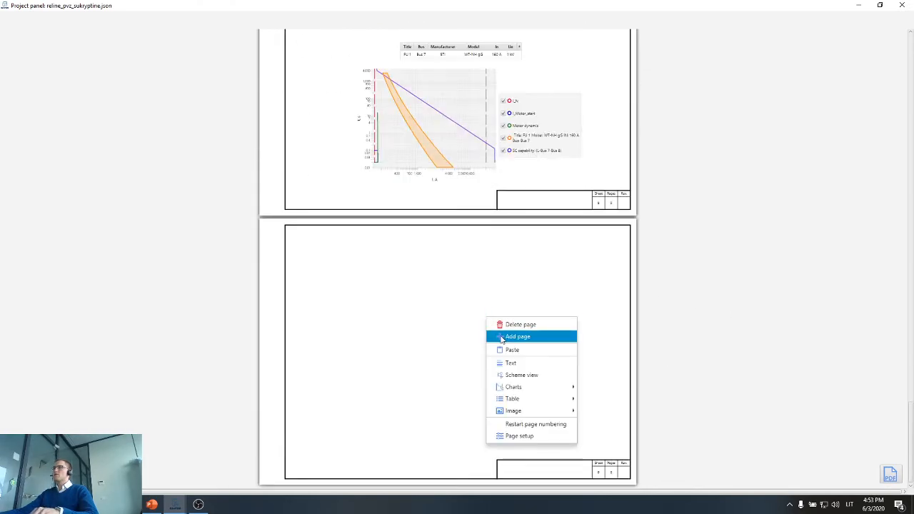
pyautogui.click(535, 437)
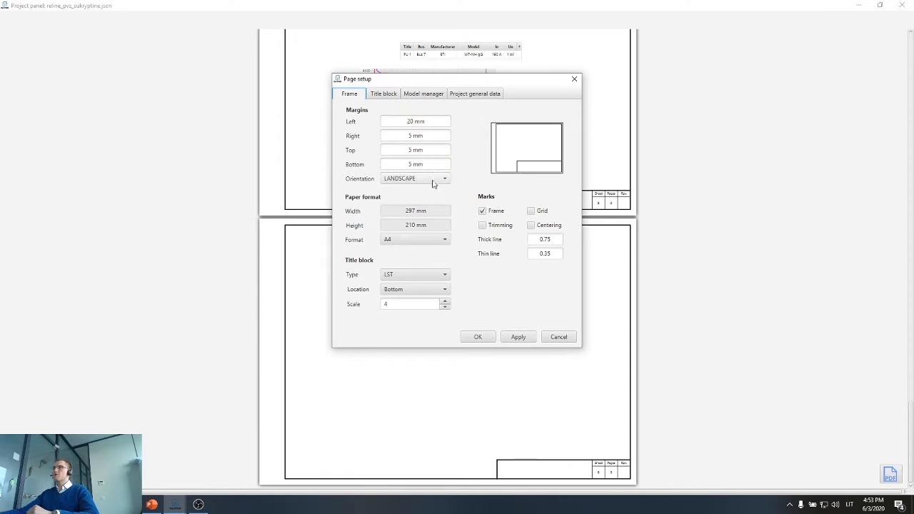
pyautogui.click(433, 179)
pyautogui.click(422, 203)
pyautogui.click(511, 340)
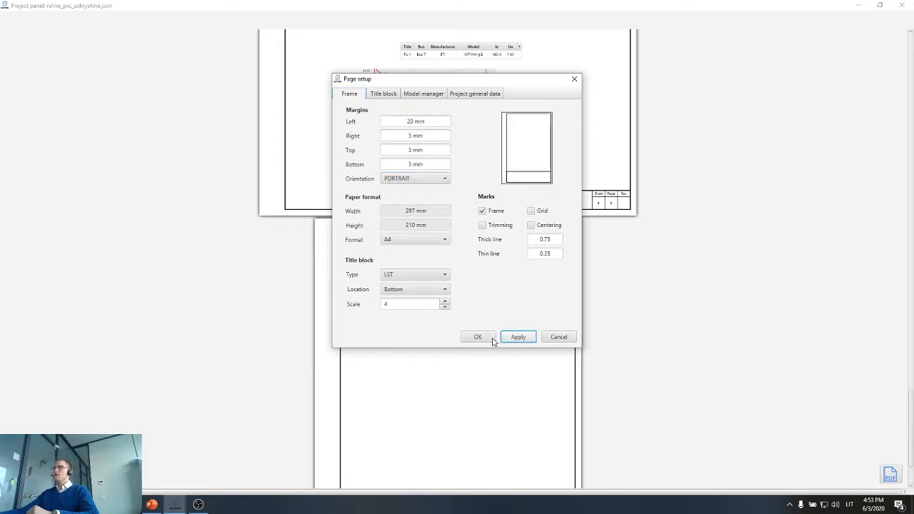
pyautogui.click(491, 339)
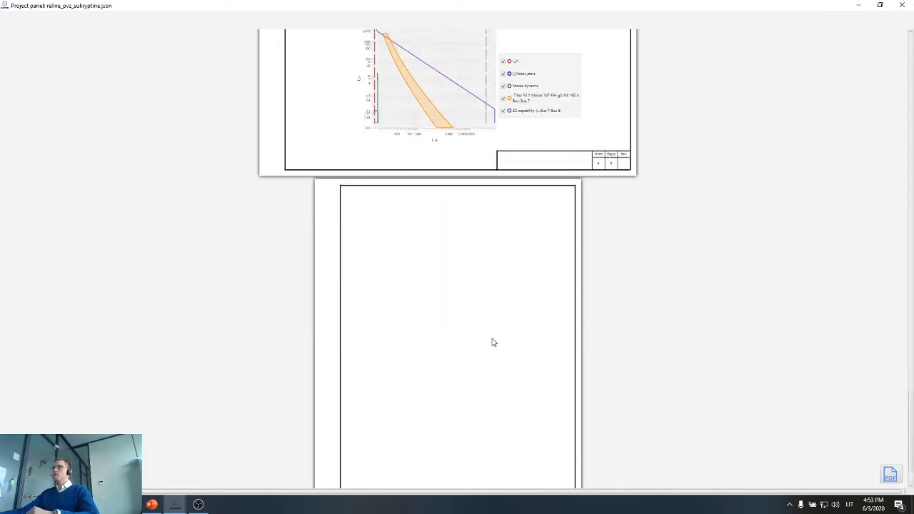
pyautogui.rightClick(474, 342)
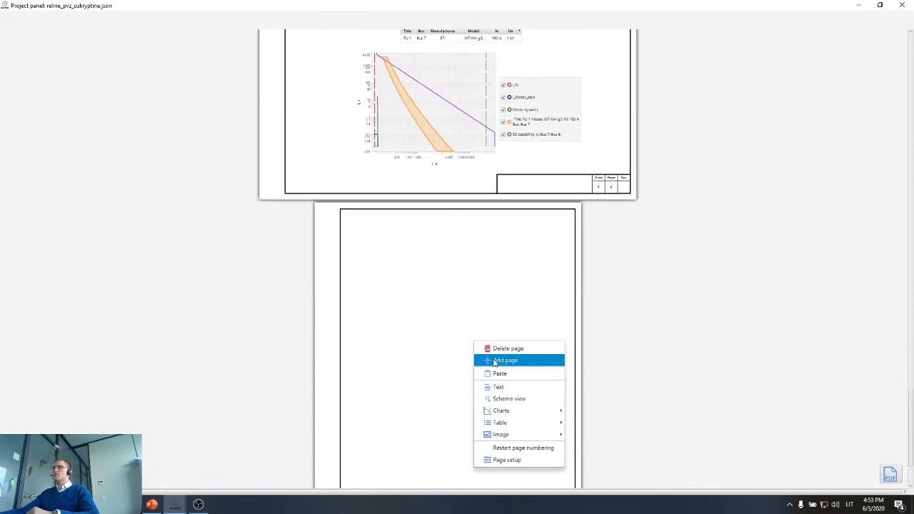
pyautogui.click(632, 365)
# Export the report as a PDF named "reline_pvz_sukryptine.json report" to the Desktop folder.
pyautogui.scroll(-3, 575, 357)
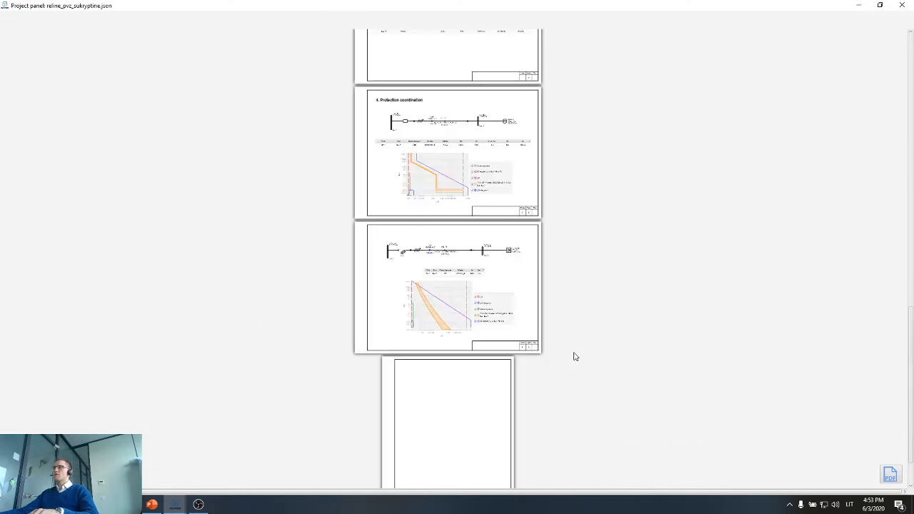
pyautogui.scroll(1, 575, 355)
pyautogui.scroll(10, 565, 348)
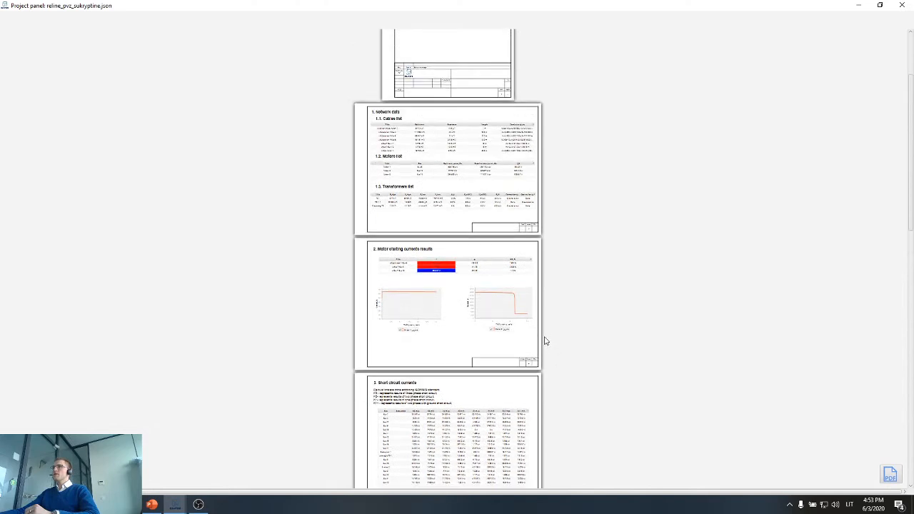
pyautogui.click(891, 476)
pyautogui.click(235, 100)
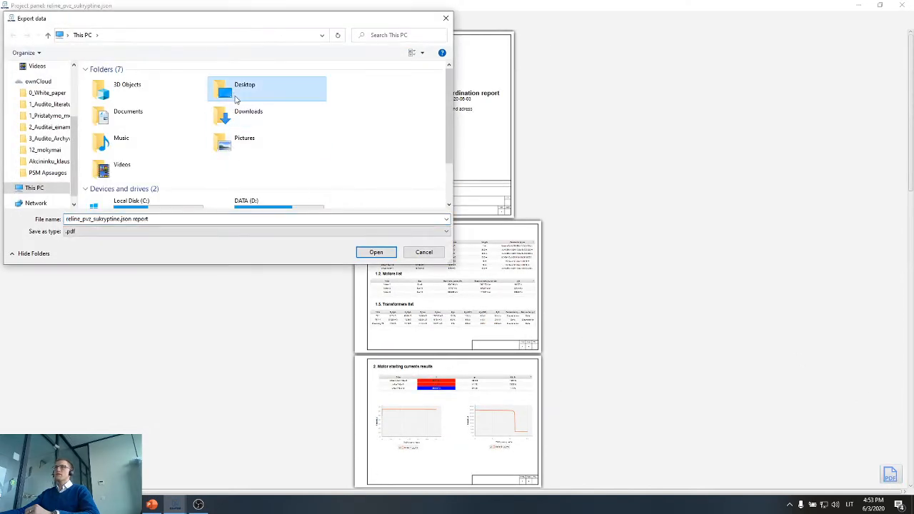
pyautogui.doubleClick(230, 100)
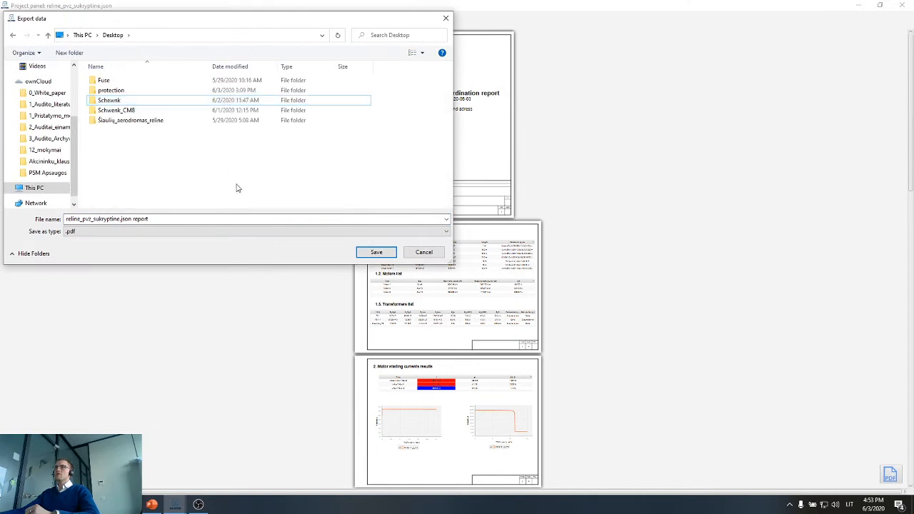
pyautogui.click(376, 253)
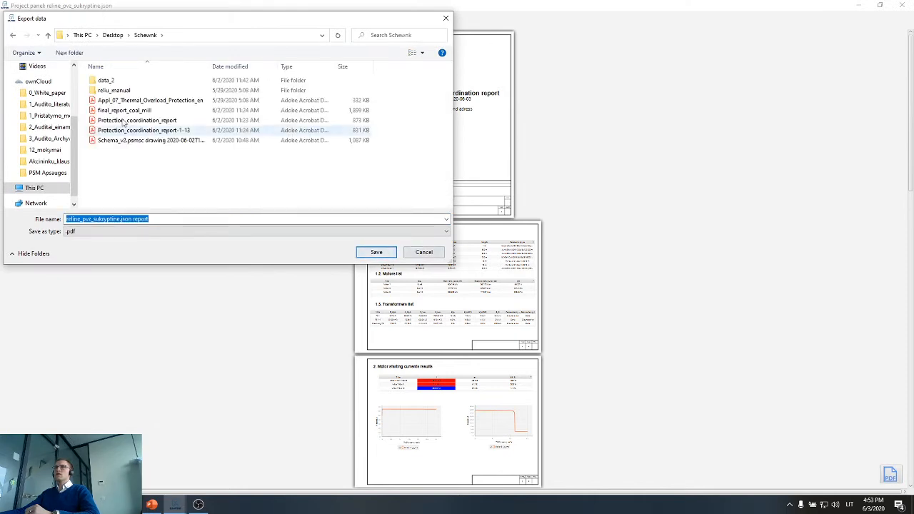
pyautogui.click(39, 189)
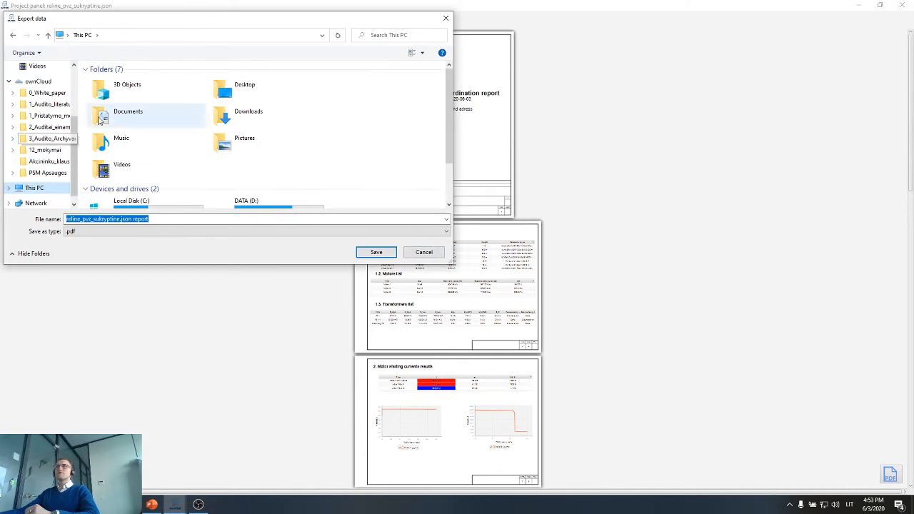
pyautogui.doubleClick(243, 89)
pyautogui.click(376, 252)
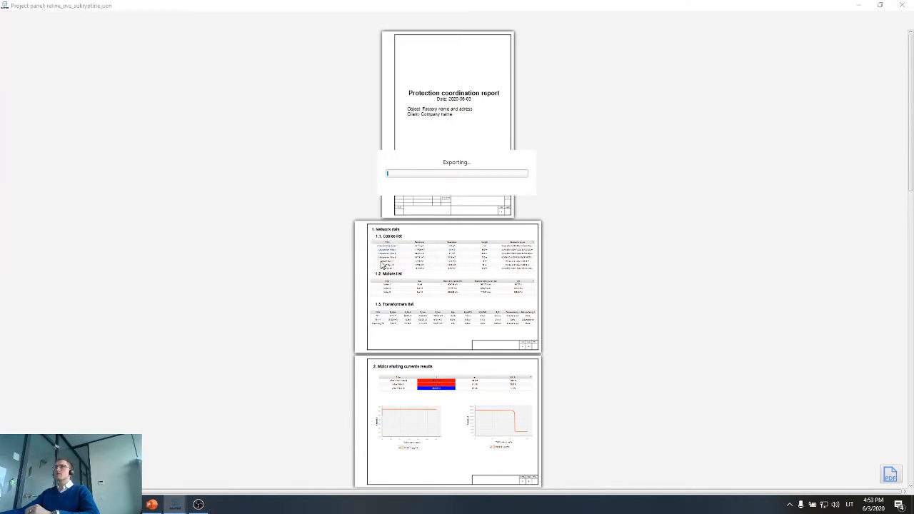
# Close the project panel and minimize the main program window to show the desktop.
pyautogui.click(902, 5)
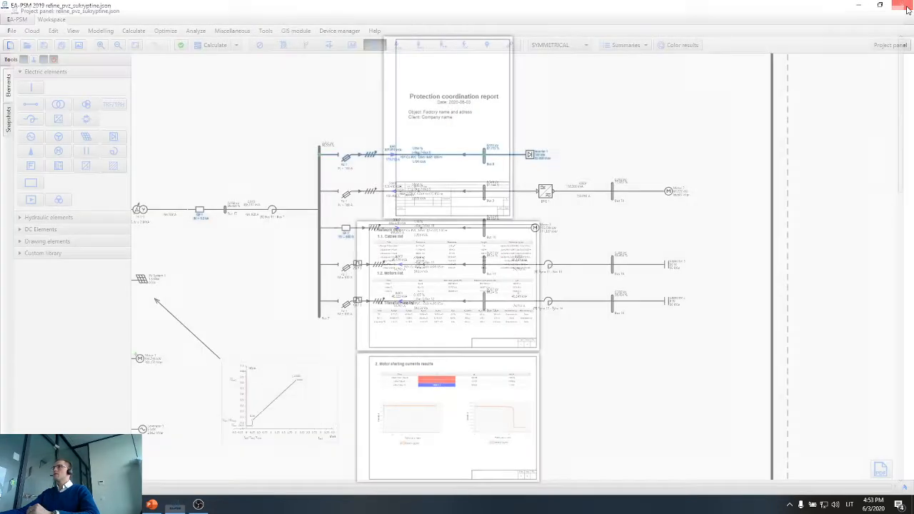
pyautogui.click(858, 5)
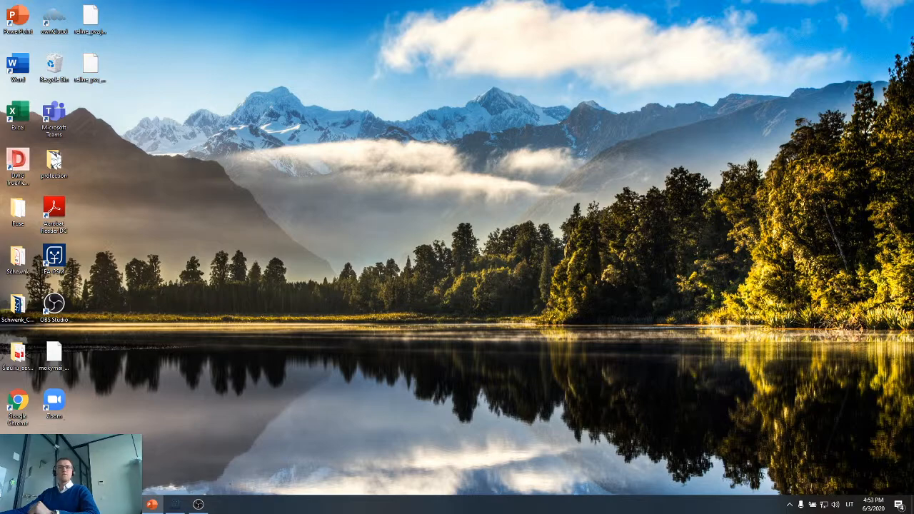
pyautogui.moveTo(0, 97); pyautogui.dragTo(598, 85)
pyautogui.click(760, 84)
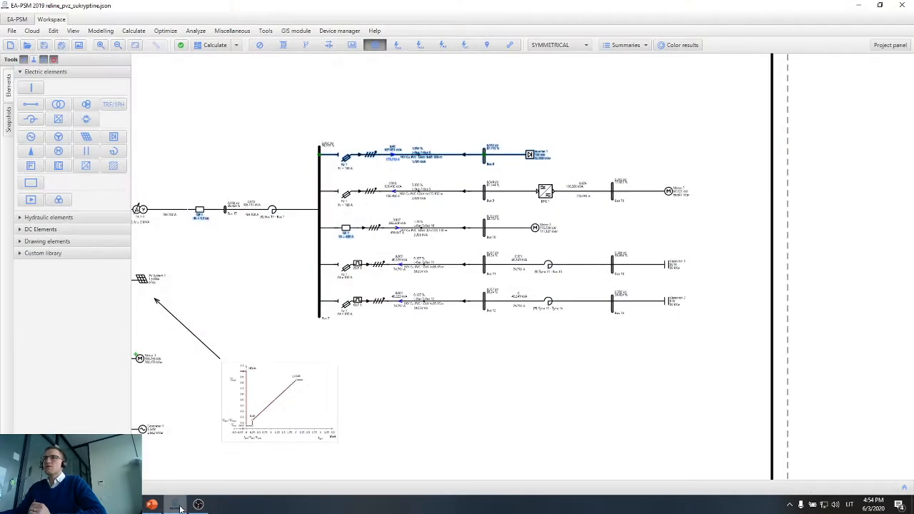
# Return to EA-PSM and examine the available file export options, including the report PDF, without exporting.
pyautogui.click(175, 505)
pyautogui.click(12, 31)
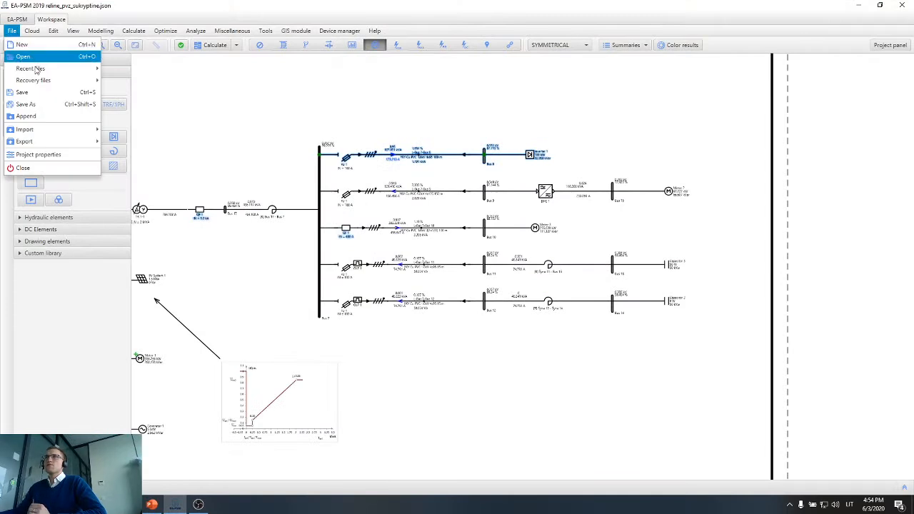
pyautogui.moveTo(74, 133)
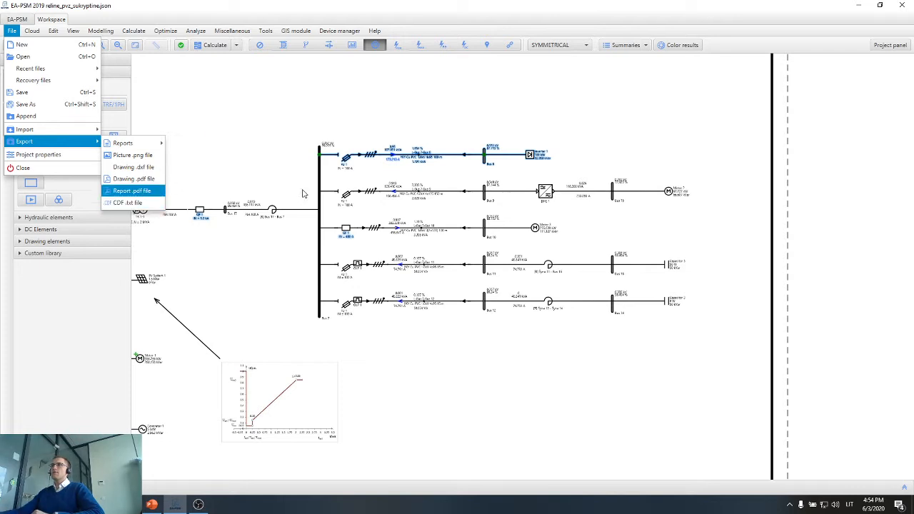
pyautogui.click(367, 174)
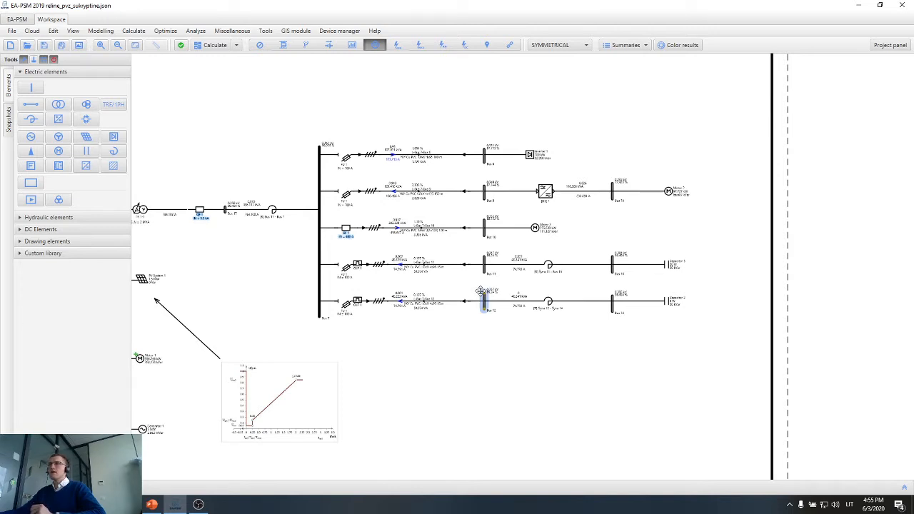
# Open the properties of breaker QF 1 and add a Custom Curve protection to it.
pyautogui.doubleClick(349, 239)
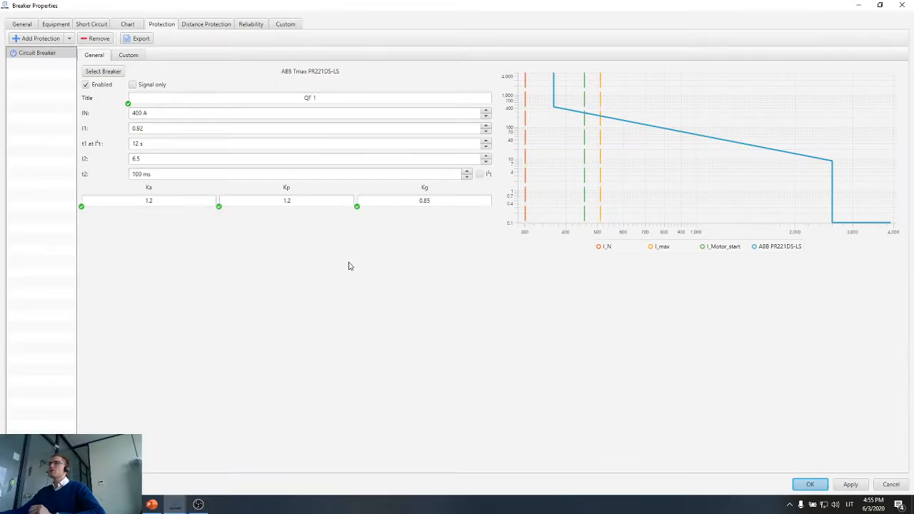
pyautogui.click(62, 41)
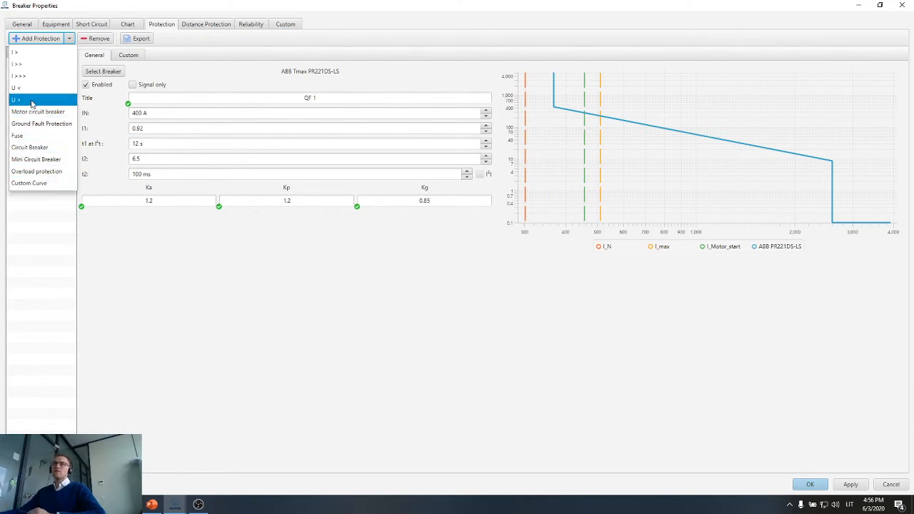
pyautogui.click(41, 184)
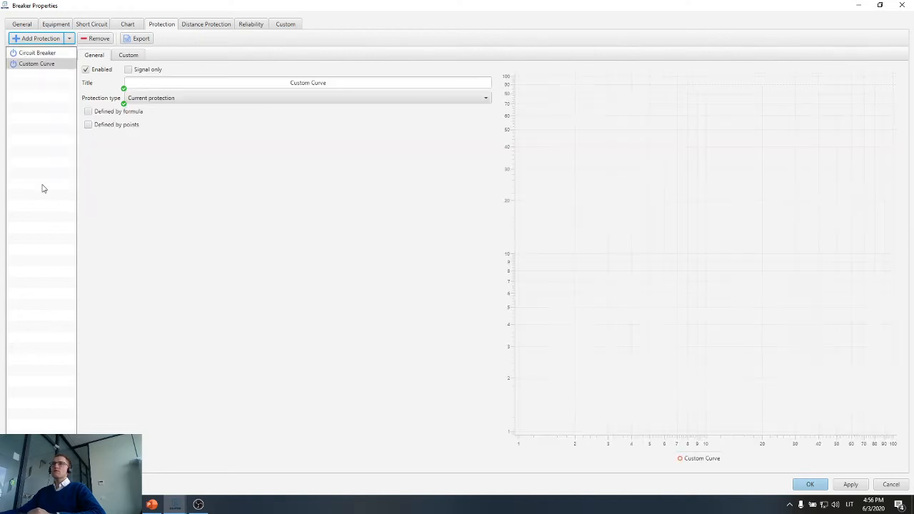
pyautogui.click(44, 64)
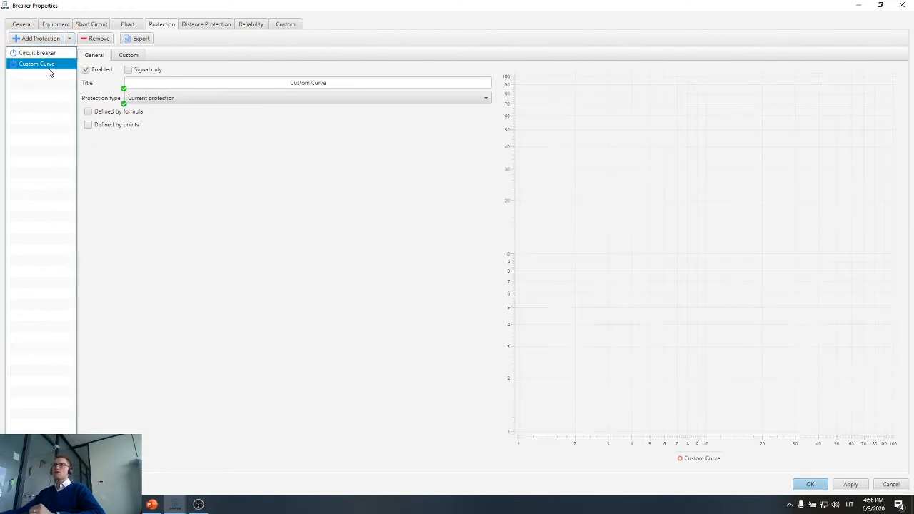
# Define the custom curve by points with the sample data, and close the breaker properties without applying.
pyautogui.click(97, 125)
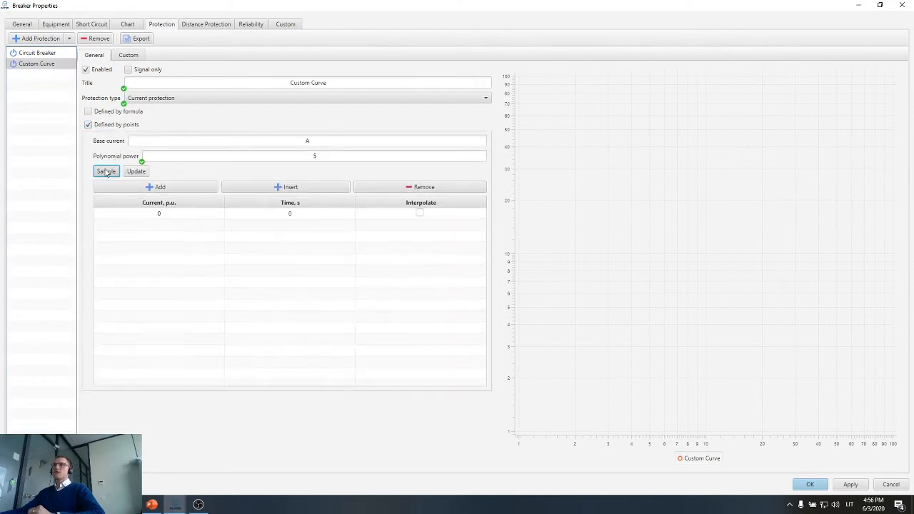
pyautogui.click(106, 172)
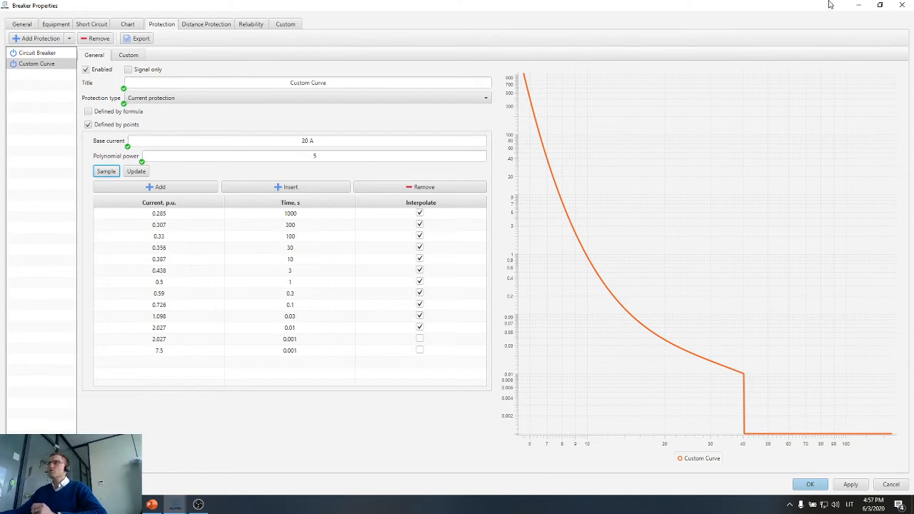
pyautogui.click(902, 5)
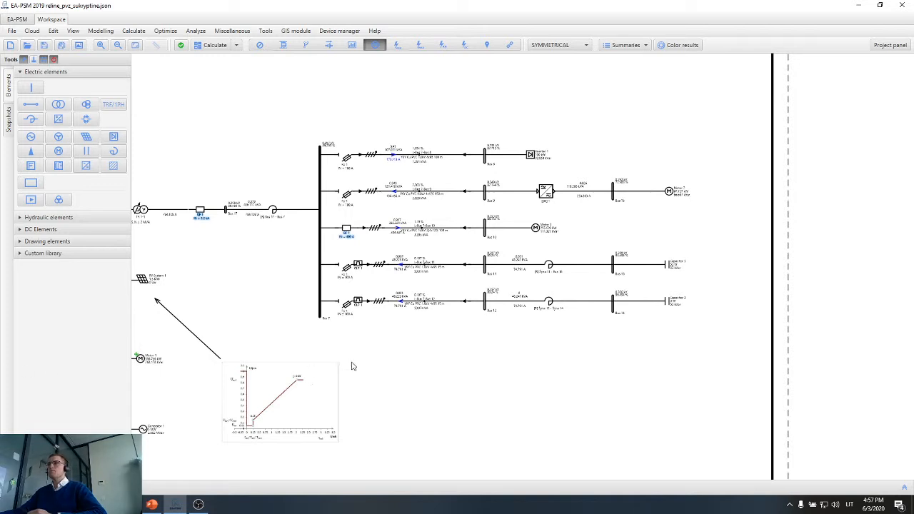
# Examine the available analysis and optimization functions, including wind turbine power quality and cable sizing, without running any.
pyautogui.scroll(-3, 433, 370)
pyautogui.scroll(1, 582, 339)
pyautogui.moveTo(582, 339); pyautogui.dragTo(584, 337)
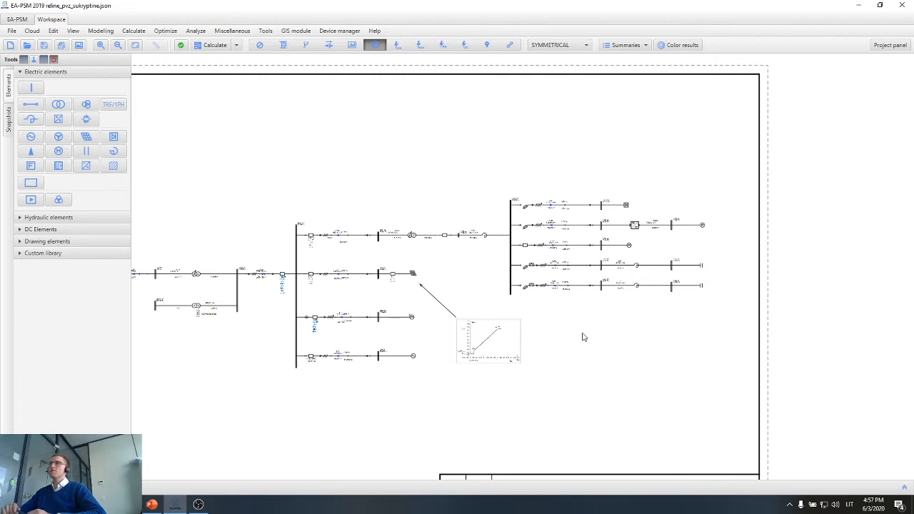
pyautogui.click(205, 32)
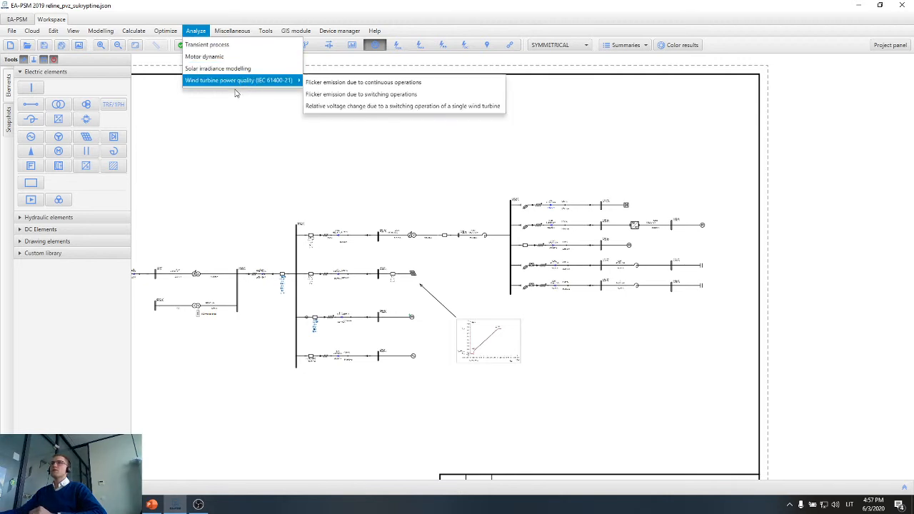
pyautogui.moveTo(165, 31)
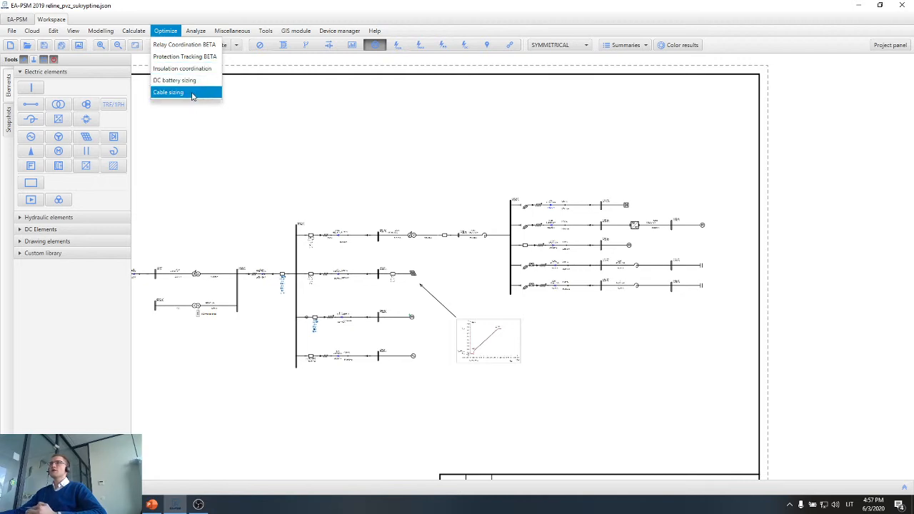
pyautogui.click(207, 187)
# Look through the DC elements library and the saved snapshots, and return to the electric elements.
pyautogui.click(103, 233)
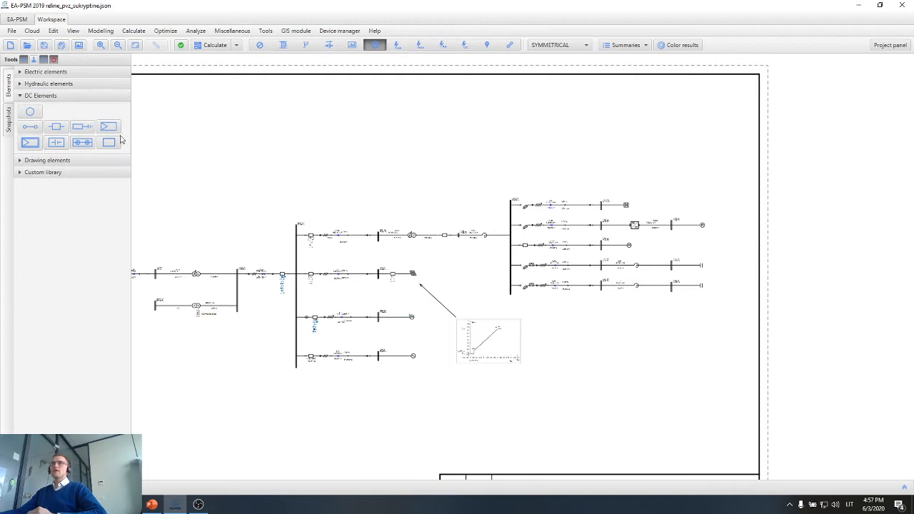
pyautogui.click(111, 71)
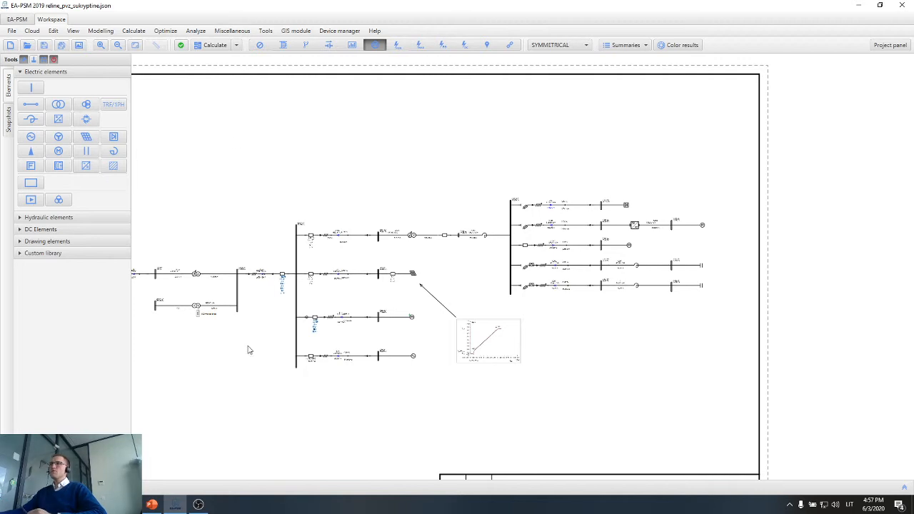
pyautogui.moveTo(250, 350); pyautogui.dragTo(350, 319)
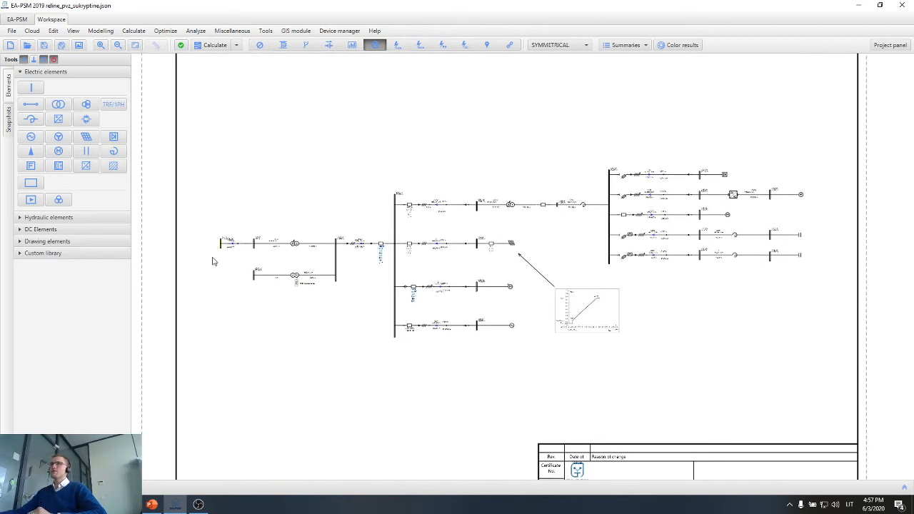
pyautogui.click(9, 129)
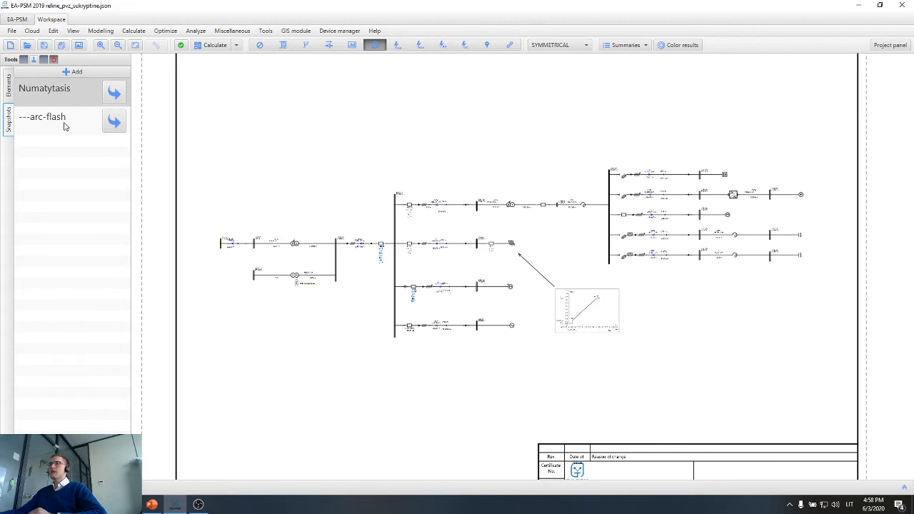
pyautogui.click(8, 86)
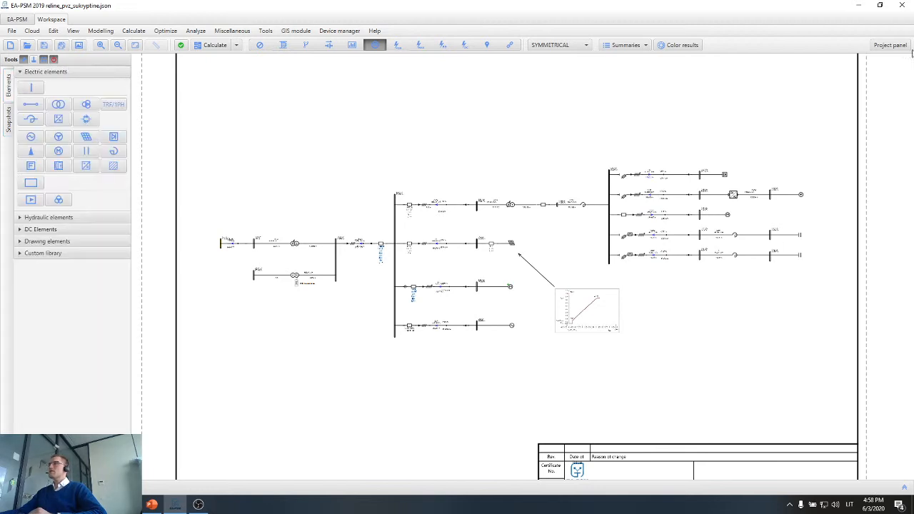
# Open the protection coordination report, examine the snapshot choices for the short circuit currents table, and close the report.
pyautogui.click(896, 45)
pyautogui.scroll(-5, 447, 292)
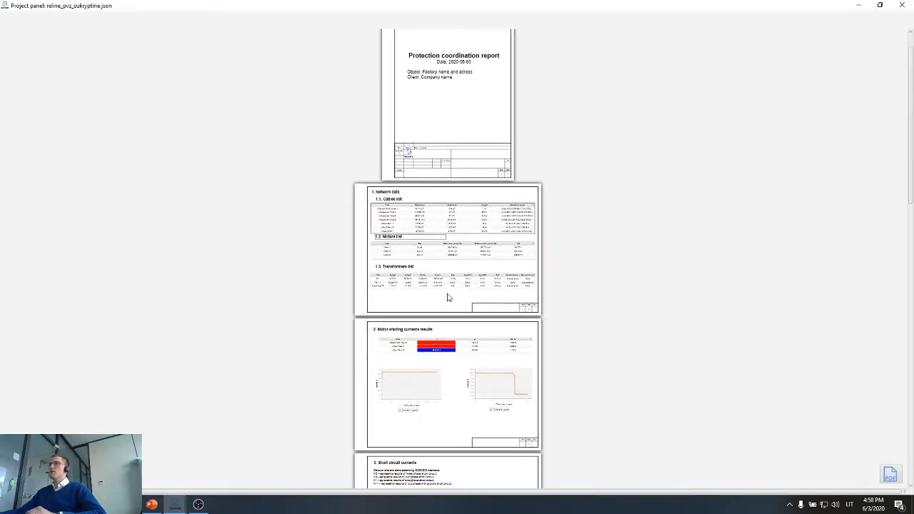
pyautogui.scroll(-1, 450, 287)
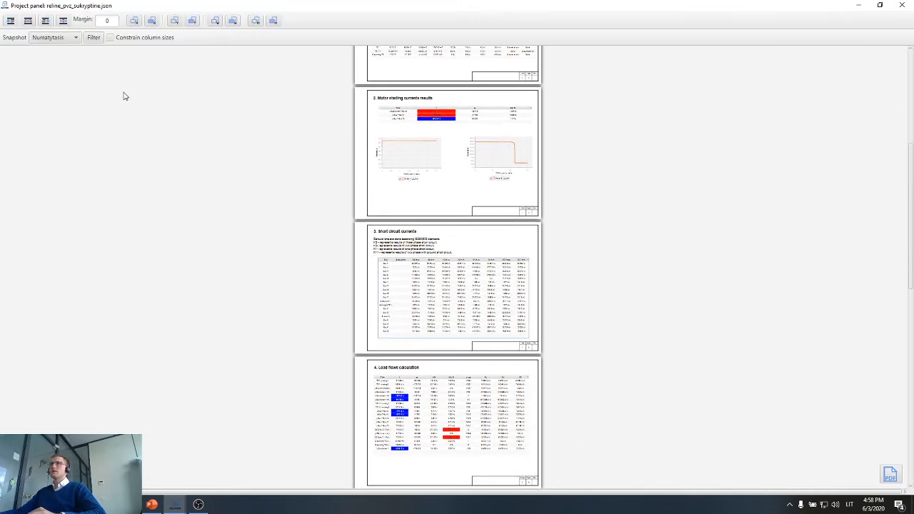
pyautogui.click(62, 38)
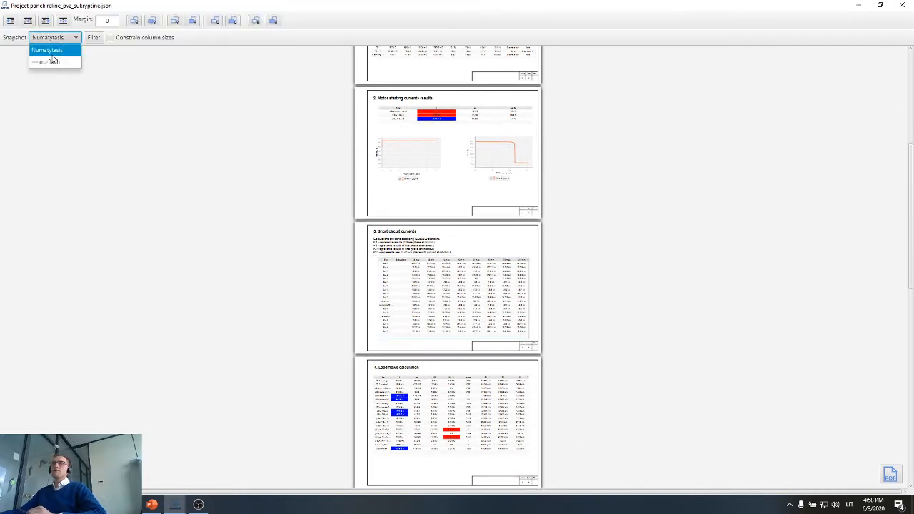
pyautogui.click(50, 64)
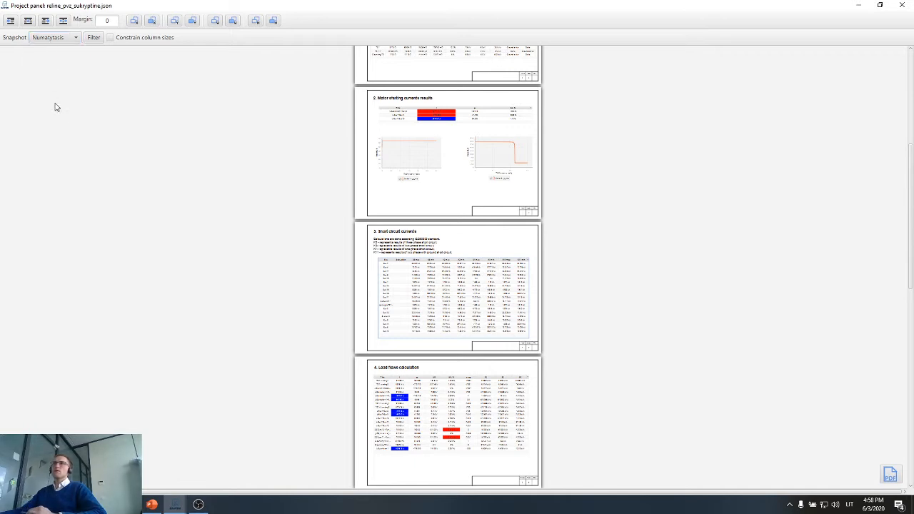
pyautogui.click(904, 5)
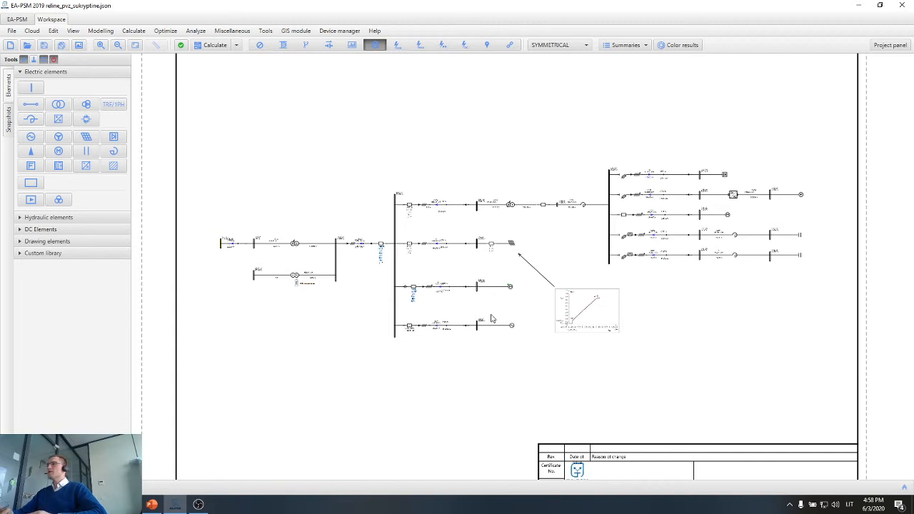
# Switch to the PowerPoint presentation and start the slide show from the closing contact slide.
pyautogui.click(151, 505)
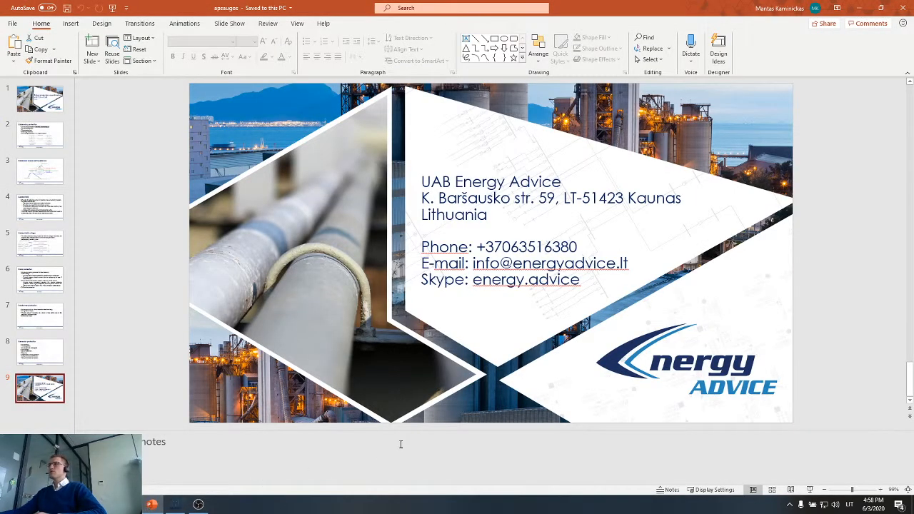
pyautogui.click(810, 490)
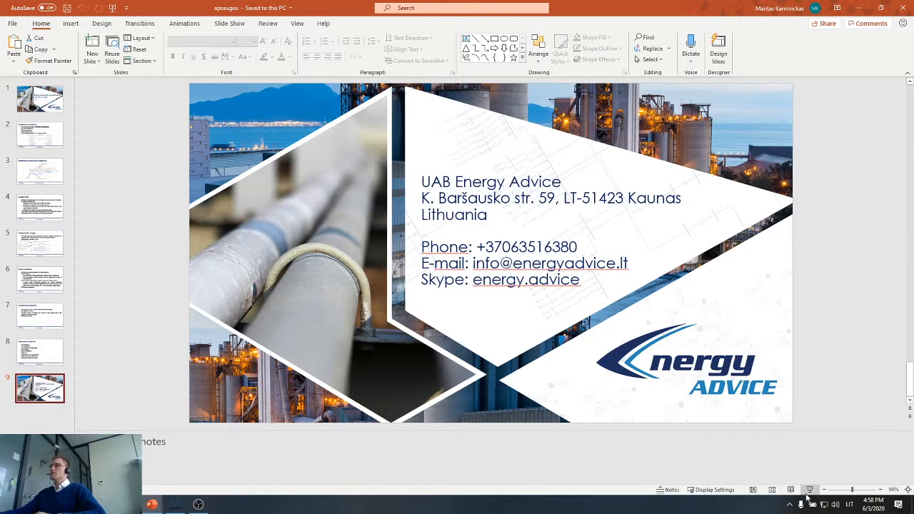